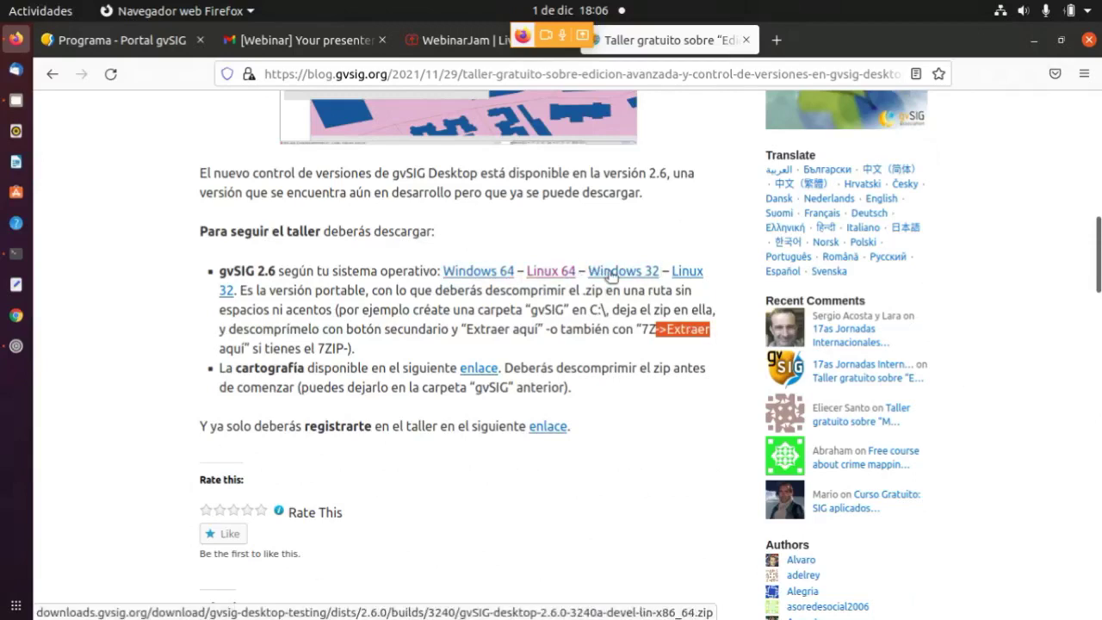
Review the workshop post's download instructions for gvSIG 2.6 and the cartography zip
{"action": "left_click_drag", "start_coordinate": [220, 270], "coordinate": [275, 271]}
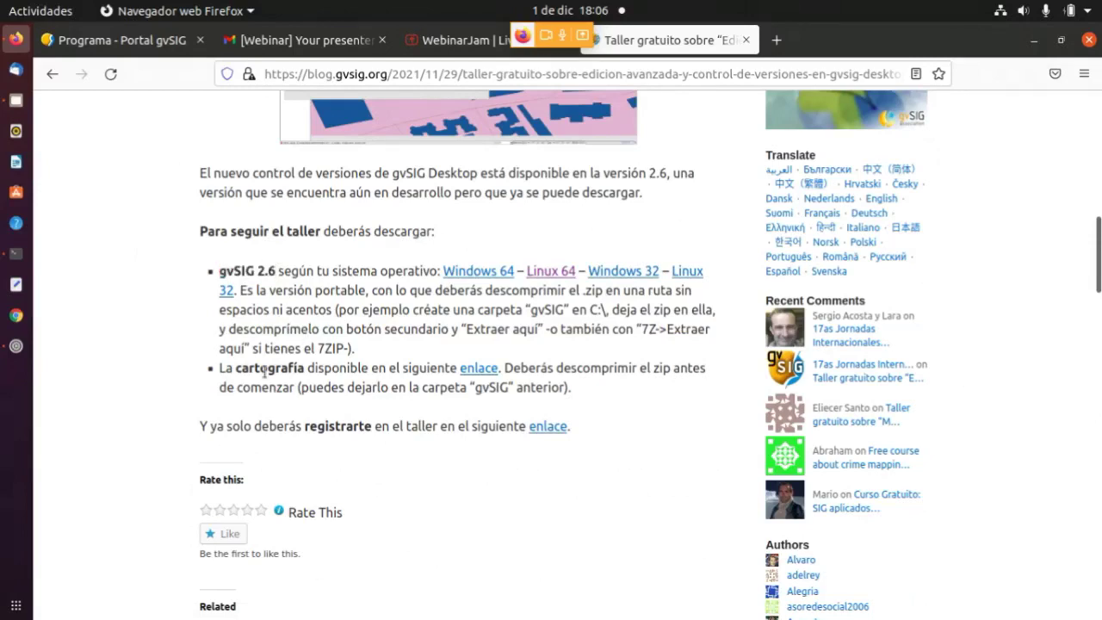
{"action": "double_click", "coordinate": [263, 371]}
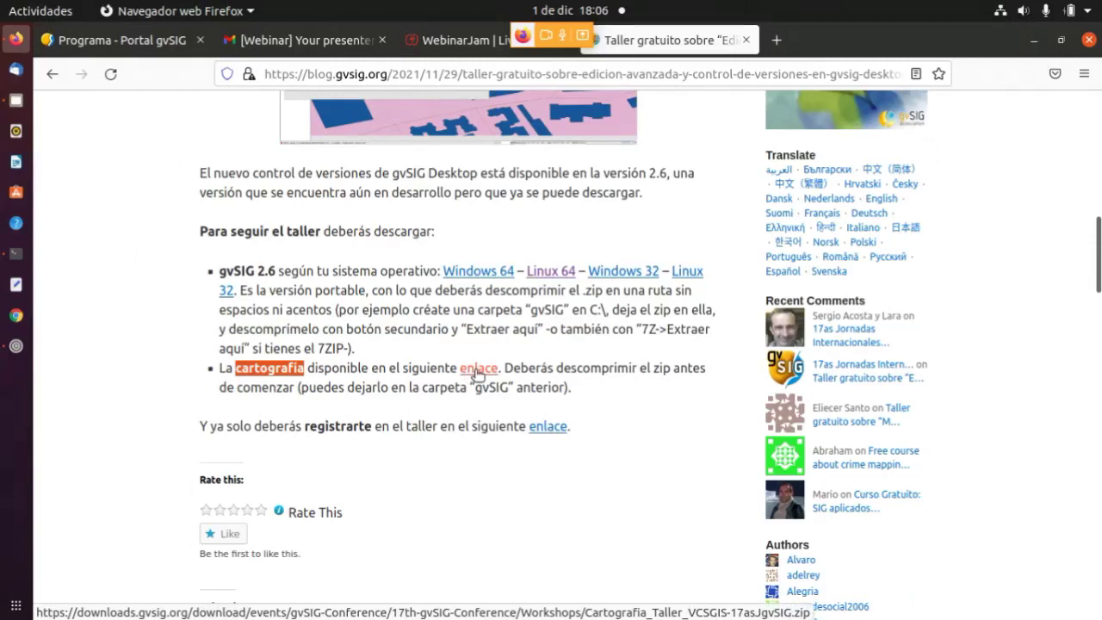
{"action": "scroll", "coordinate": [476, 375], "scroll_direction": "up", "scroll_amount": 10}
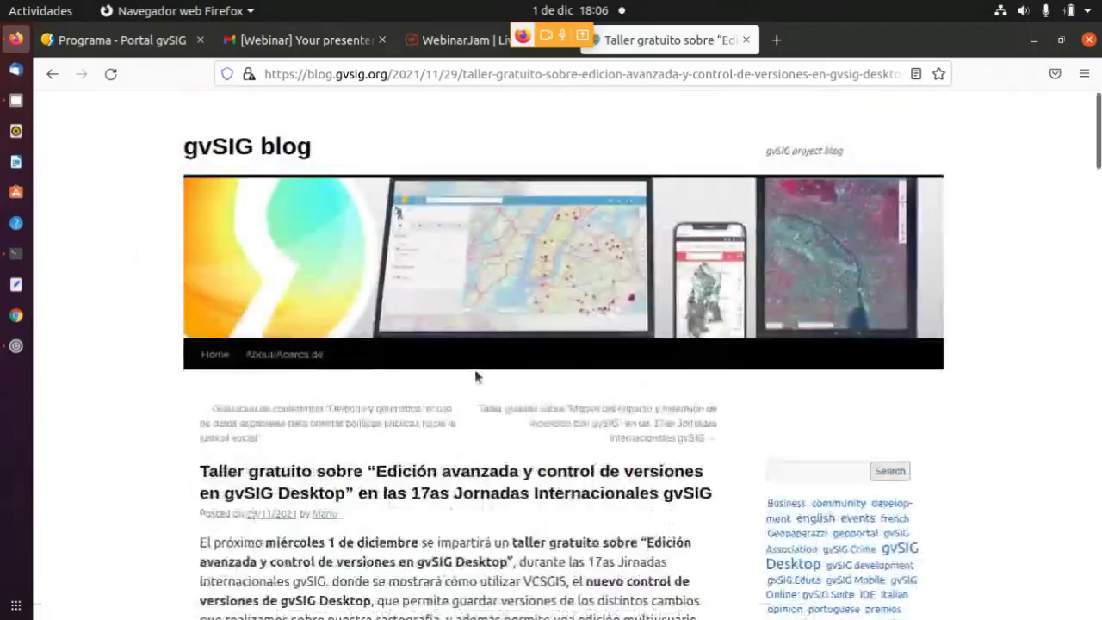
{"action": "scroll", "coordinate": [476, 375], "scroll_direction": "down", "scroll_amount": 1}
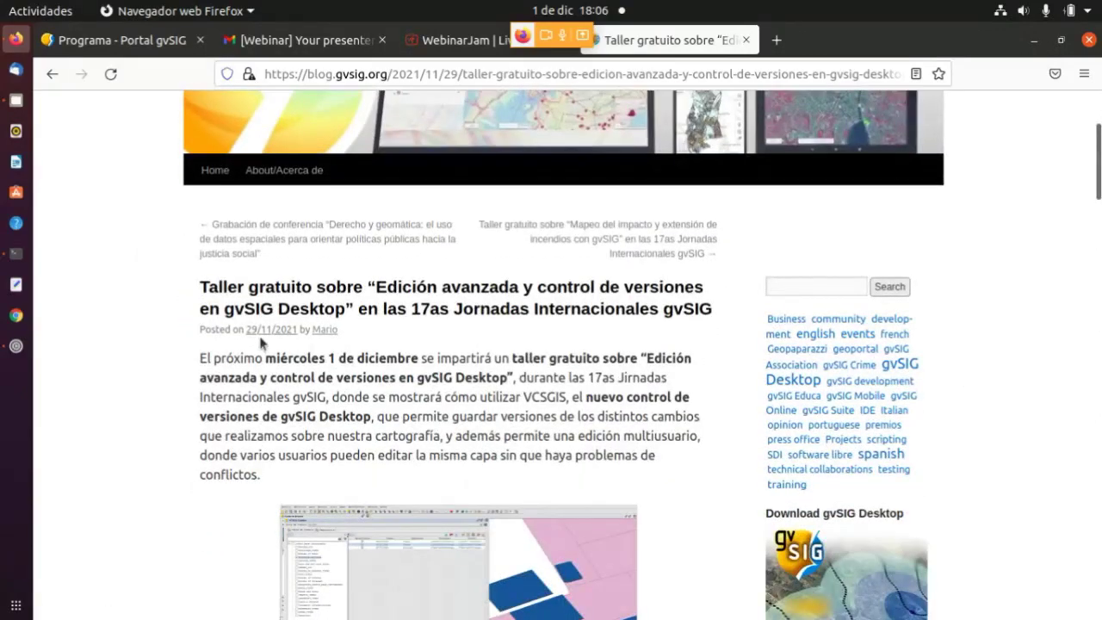
{"action": "scroll", "coordinate": [326, 356], "scroll_direction": "down", "scroll_amount": 10}
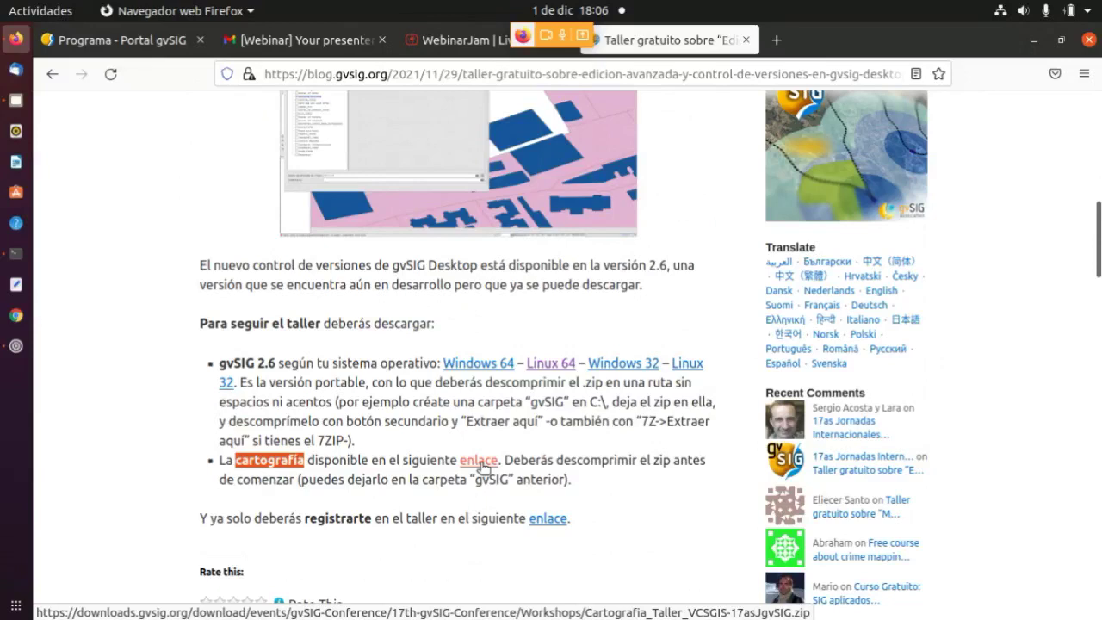
{"action": "scroll", "coordinate": [482, 465], "scroll_direction": "down", "scroll_amount": 2}
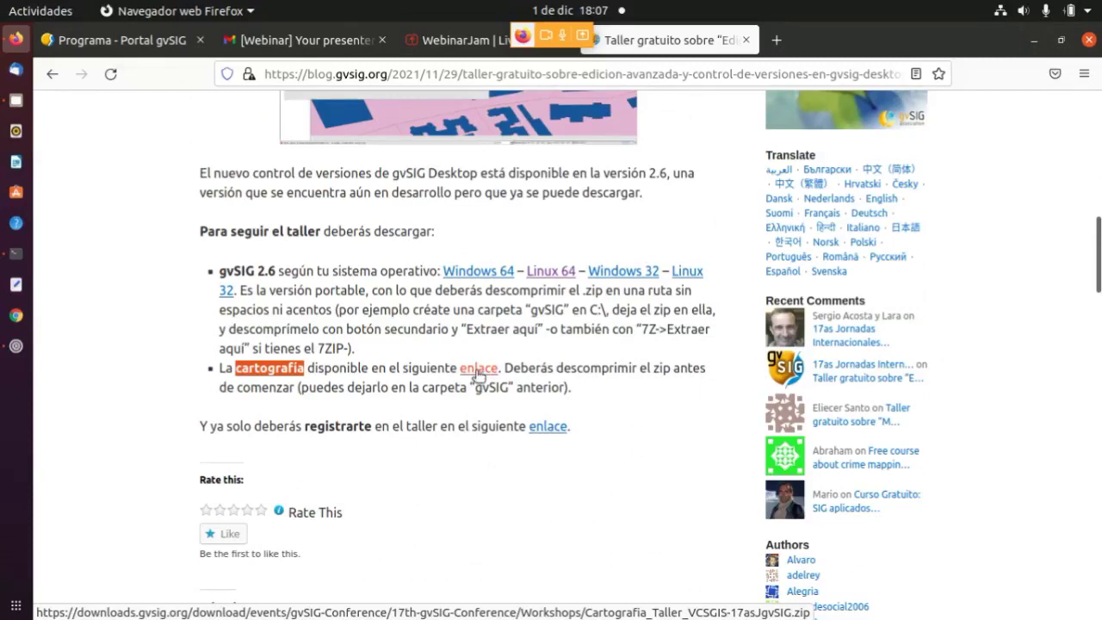
Switch to the file manager and check the two workshop zip files and the extraction options for the gvSIG archive
{"action": "left_click", "coordinate": [16, 101]}
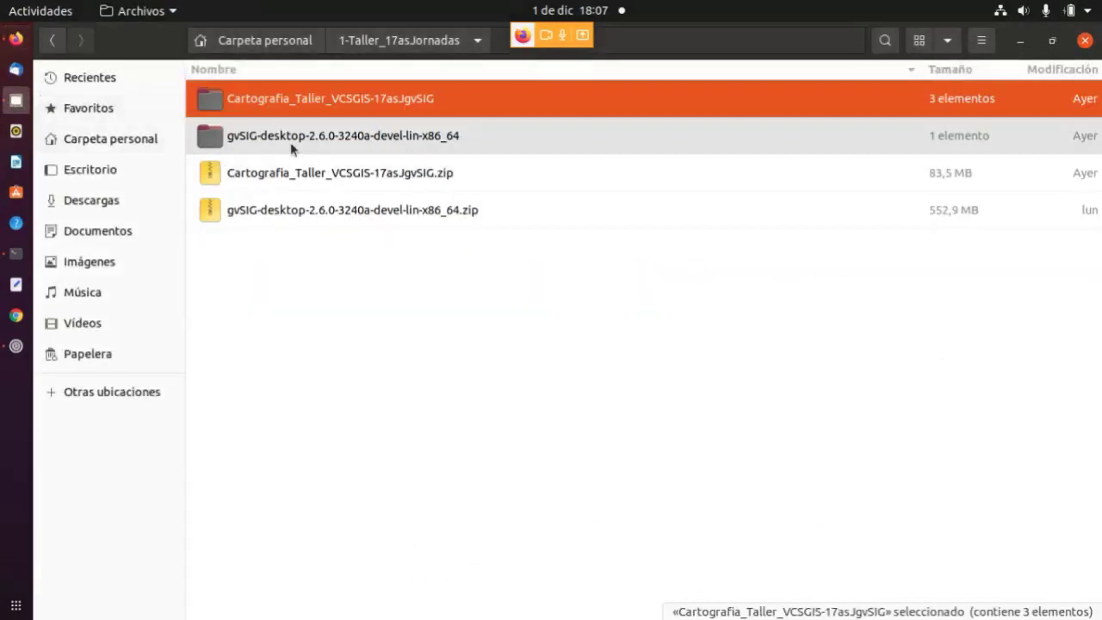
{"action": "left_click", "coordinate": [299, 173]}
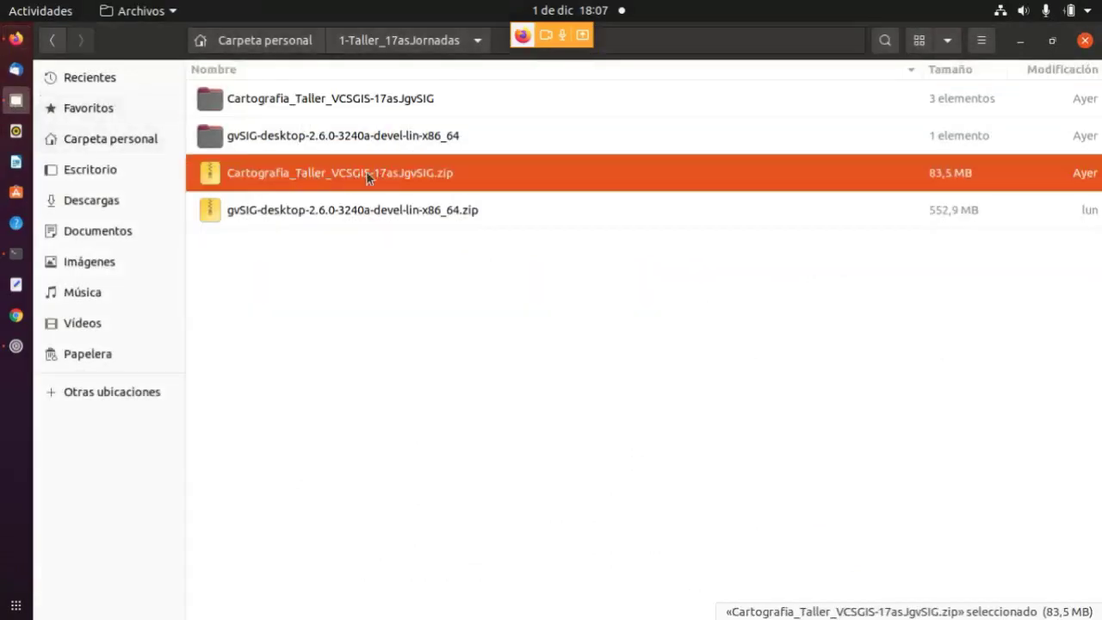
{"action": "right_click", "coordinate": [348, 218]}
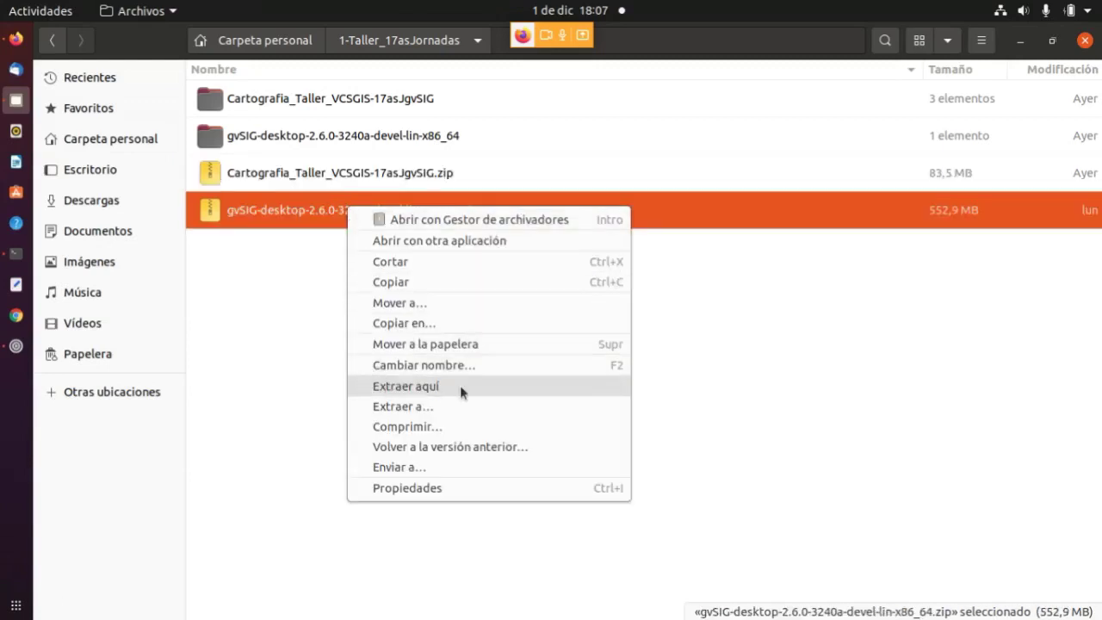
{"action": "left_click", "coordinate": [283, 300]}
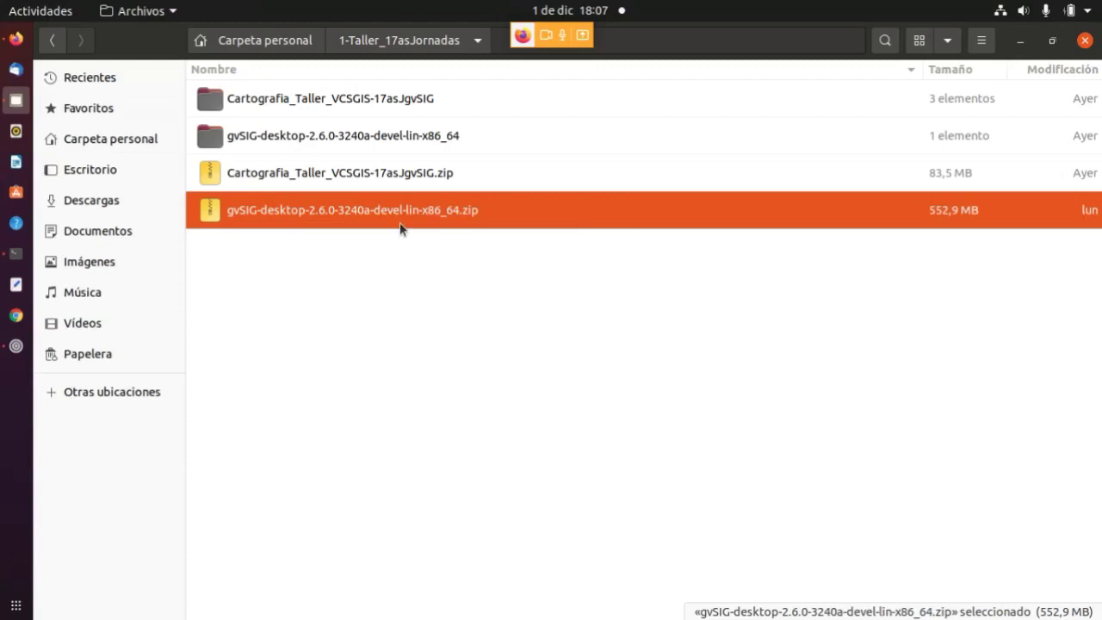
{"action": "left_click", "coordinate": [353, 175]}
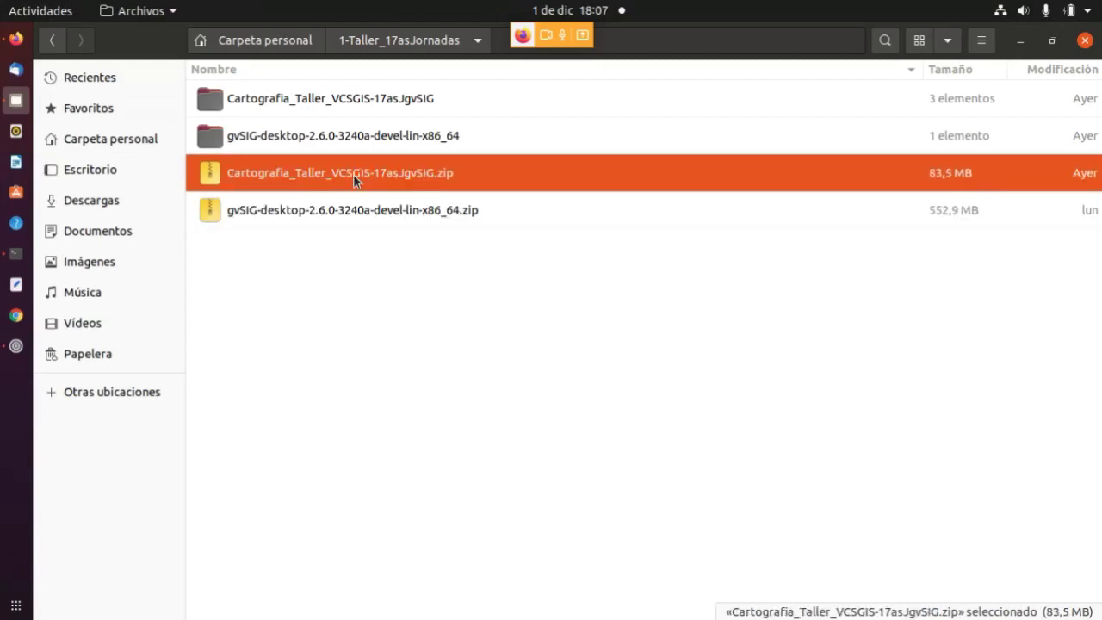
Inspect the contents of the Capa_base and Cartografia_edicion folders inside the extracted Cartografia_Taller_VCSGIS-17asJgvSIG folder
{"action": "double_click", "coordinate": [343, 97]}
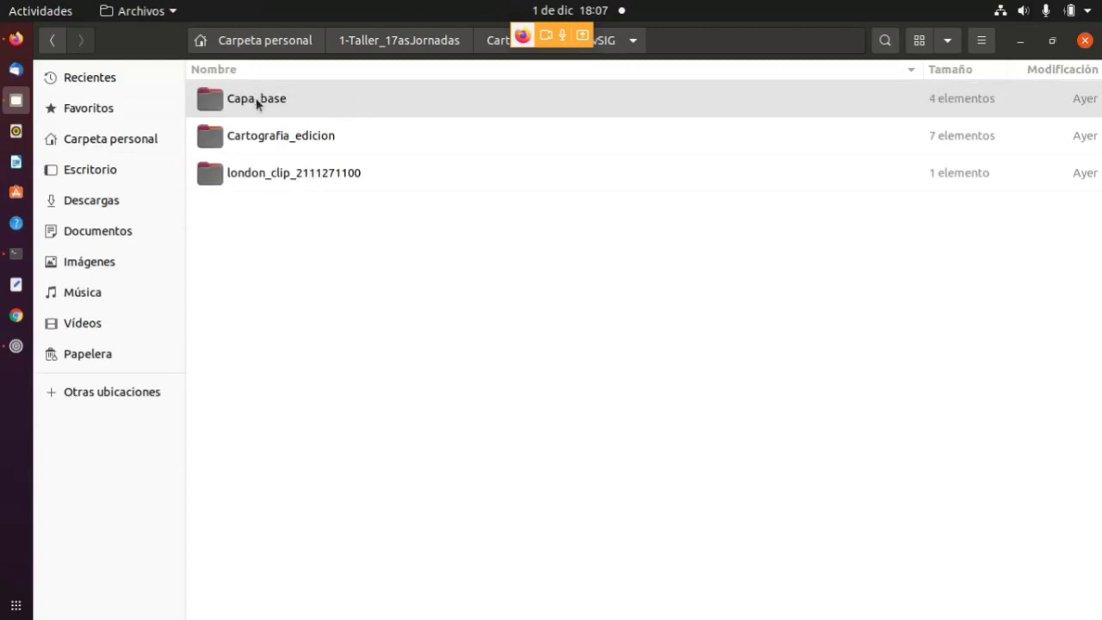
{"action": "left_click", "coordinate": [256, 99]}
{"action": "double_click", "coordinate": [256, 100]}
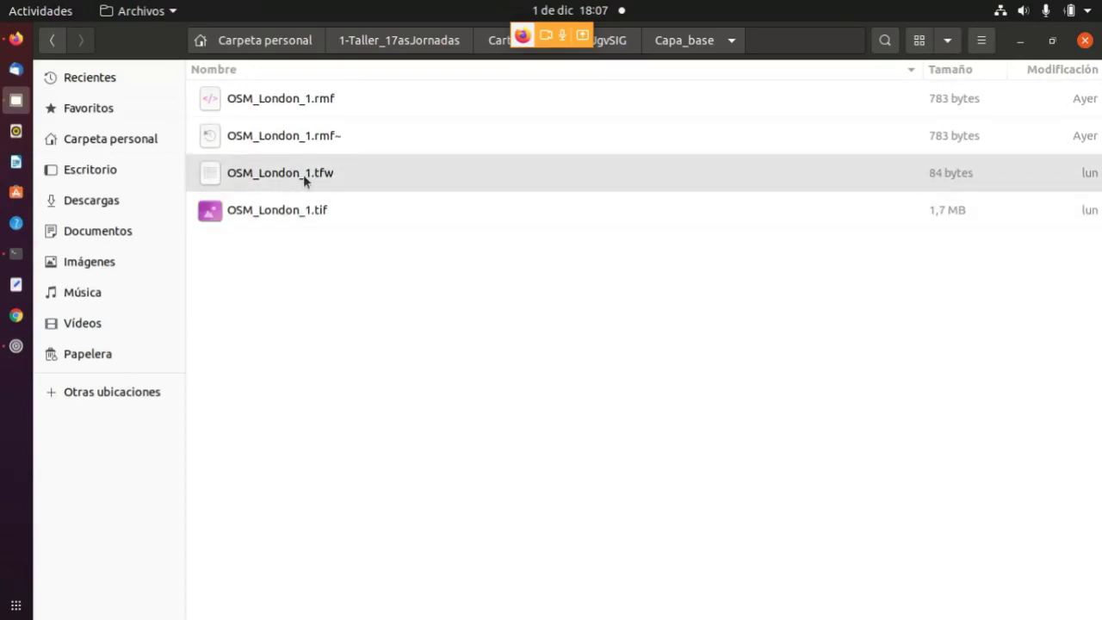
{"action": "left_click", "coordinate": [624, 41]}
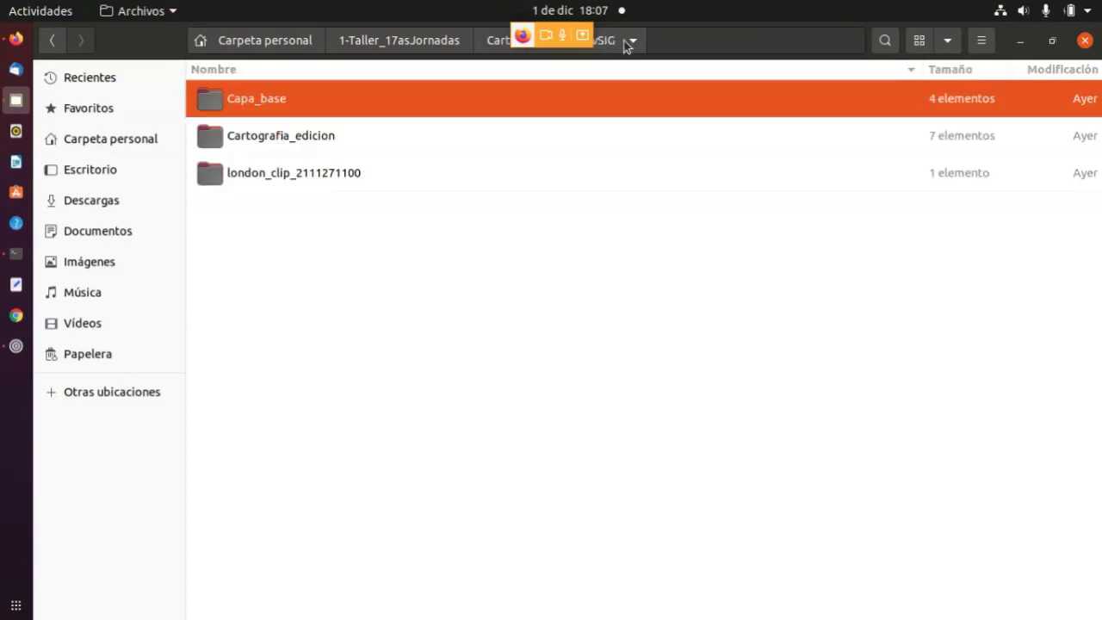
{"action": "double_click", "coordinate": [254, 142]}
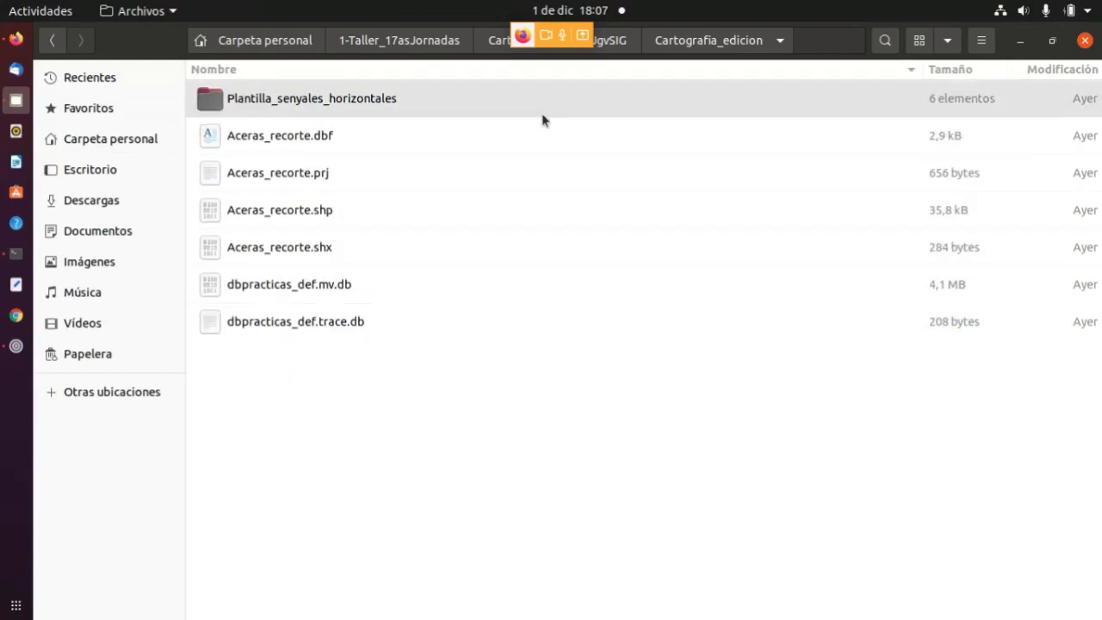
{"action": "left_click", "coordinate": [607, 45]}
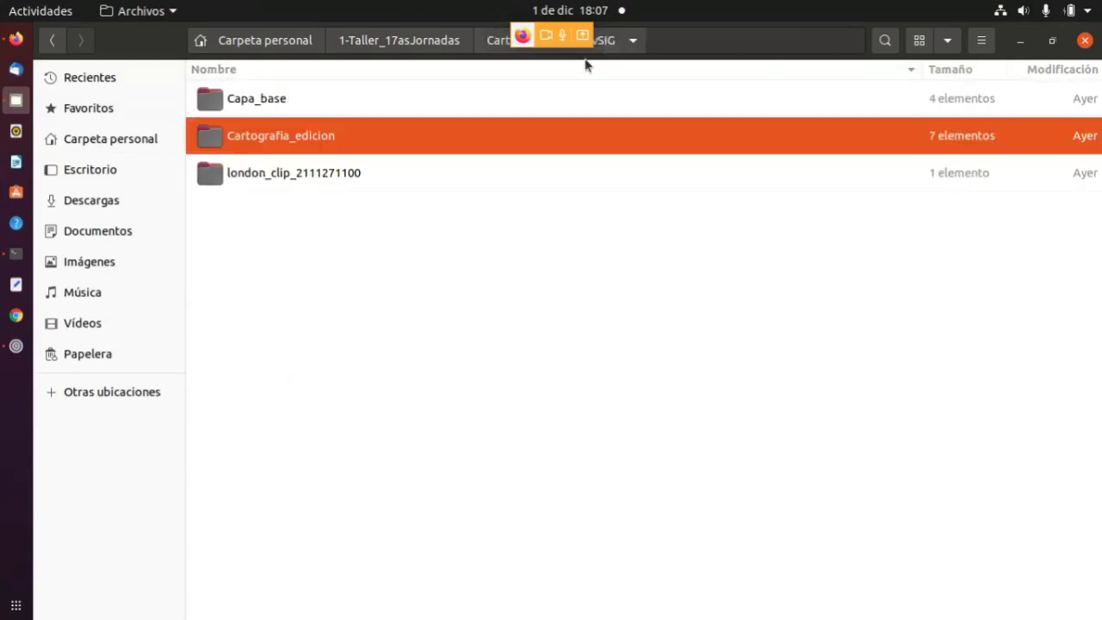
{"action": "left_click", "coordinate": [275, 173]}
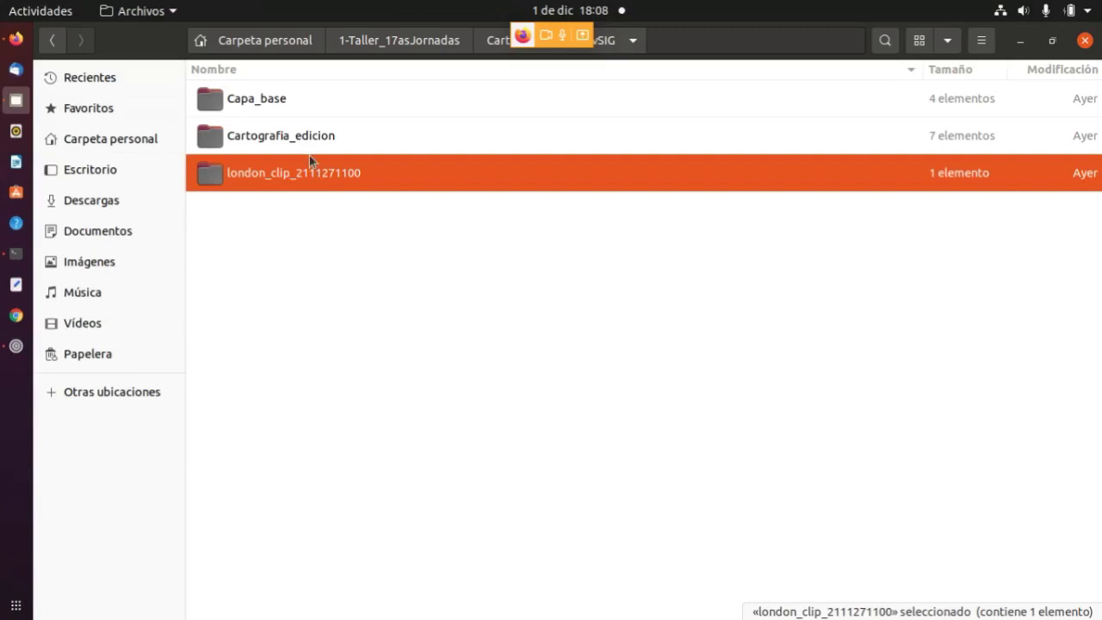
{"action": "left_click", "coordinate": [265, 108]}
{"action": "left_click", "coordinate": [264, 141]}
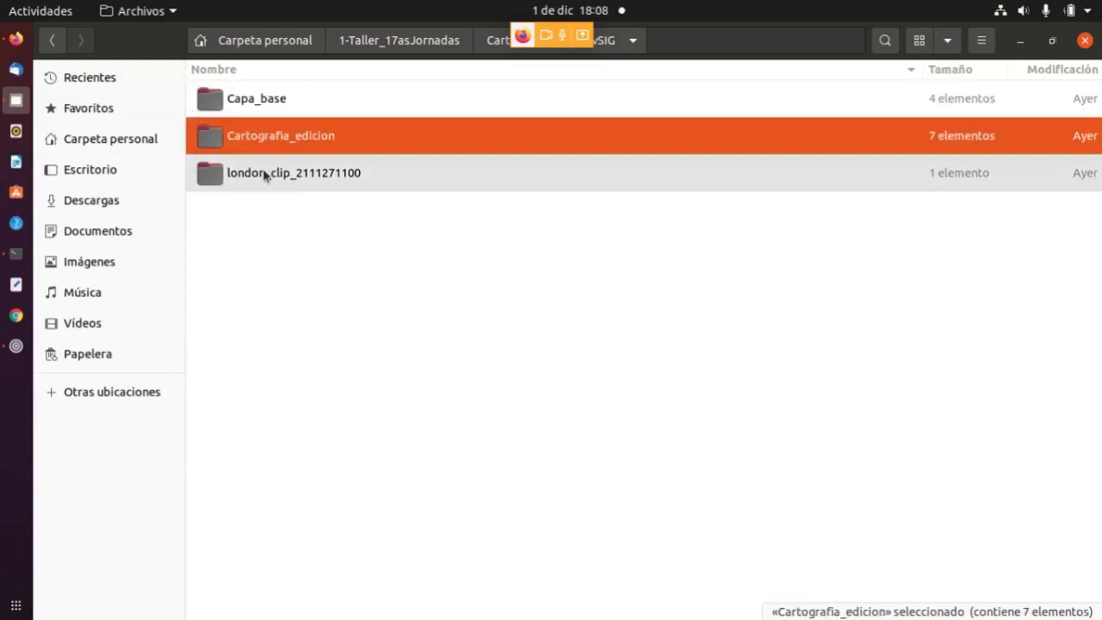
{"action": "left_click", "coordinate": [266, 176]}
{"action": "left_click", "coordinate": [249, 111]}
{"action": "left_click", "coordinate": [256, 131]}
{"action": "left_click", "coordinate": [265, 171]}
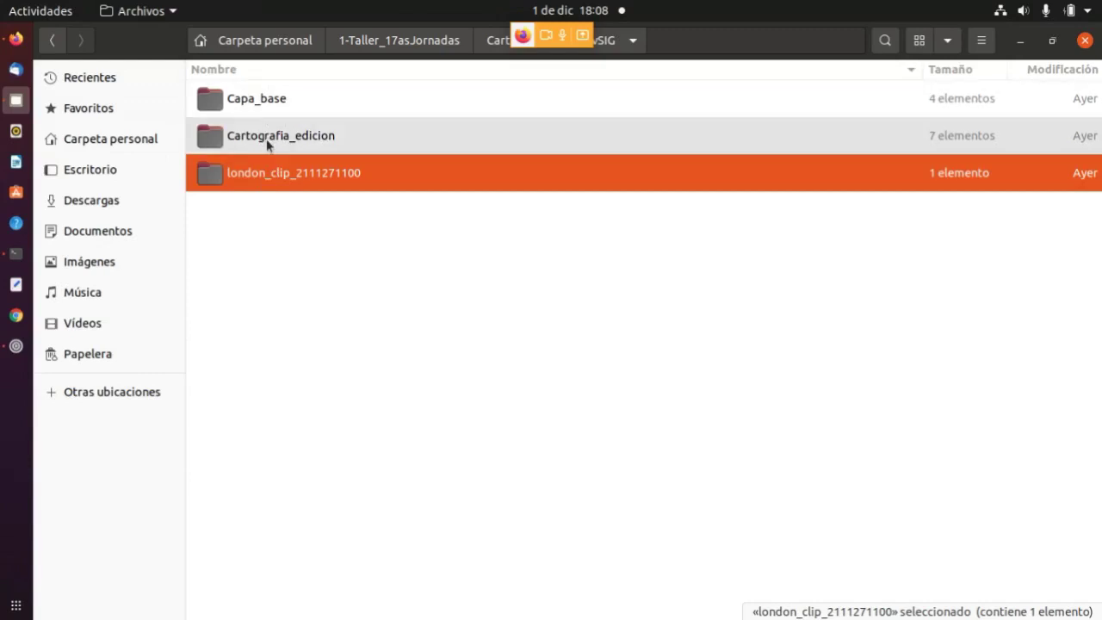
{"action": "left_click", "coordinate": [265, 110]}
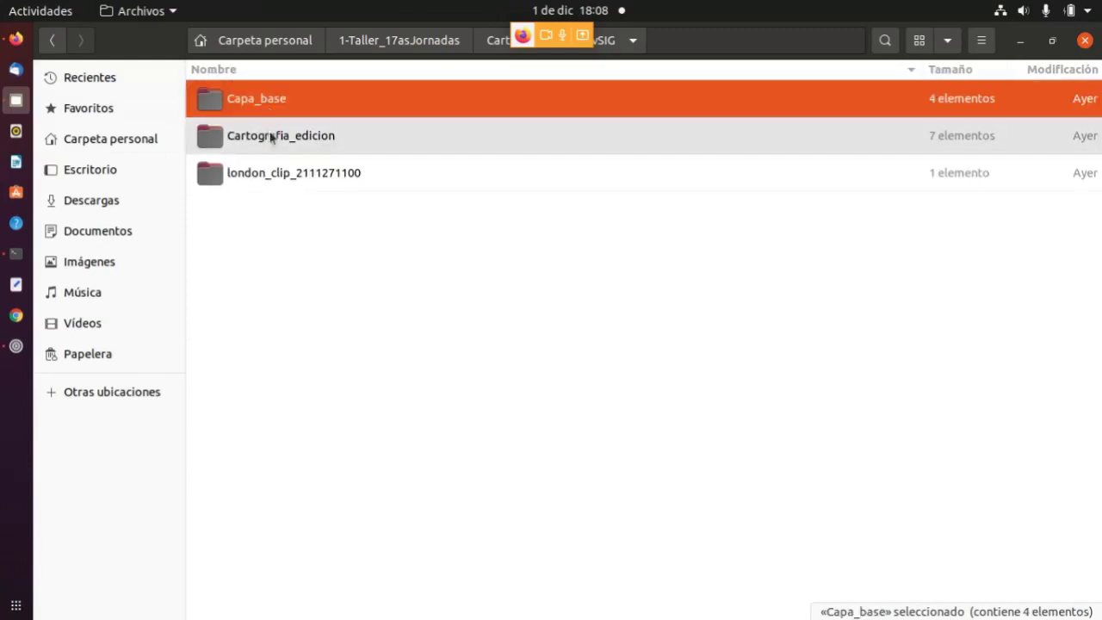
{"action": "left_click", "coordinate": [270, 138]}
{"action": "left_click", "coordinate": [272, 174]}
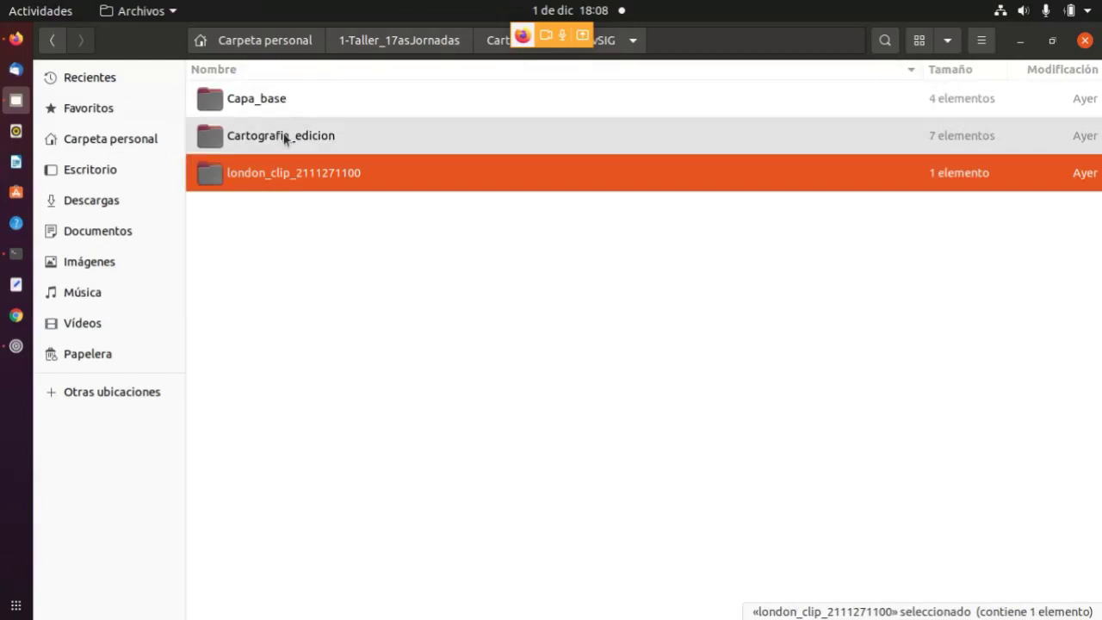
Go through the extracted gvSIG-desktop-2.6.0-3240a-devel-lin-x86_64 folder into its inner program folder and select the gvSIG.sh launcher
{"action": "left_click", "coordinate": [409, 46]}
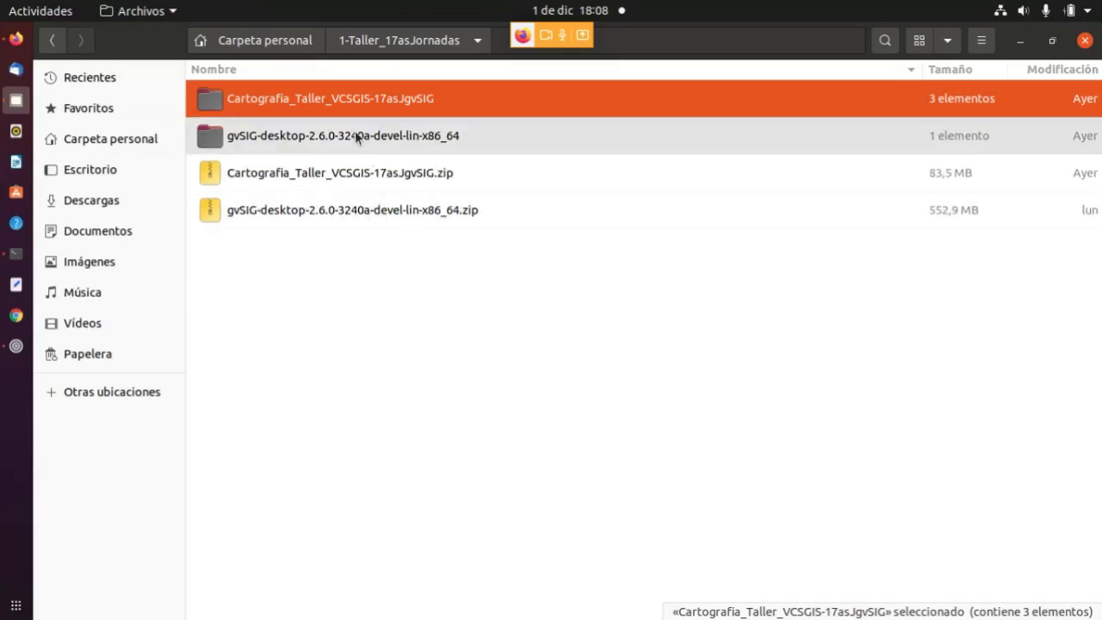
{"action": "double_click", "coordinate": [354, 133]}
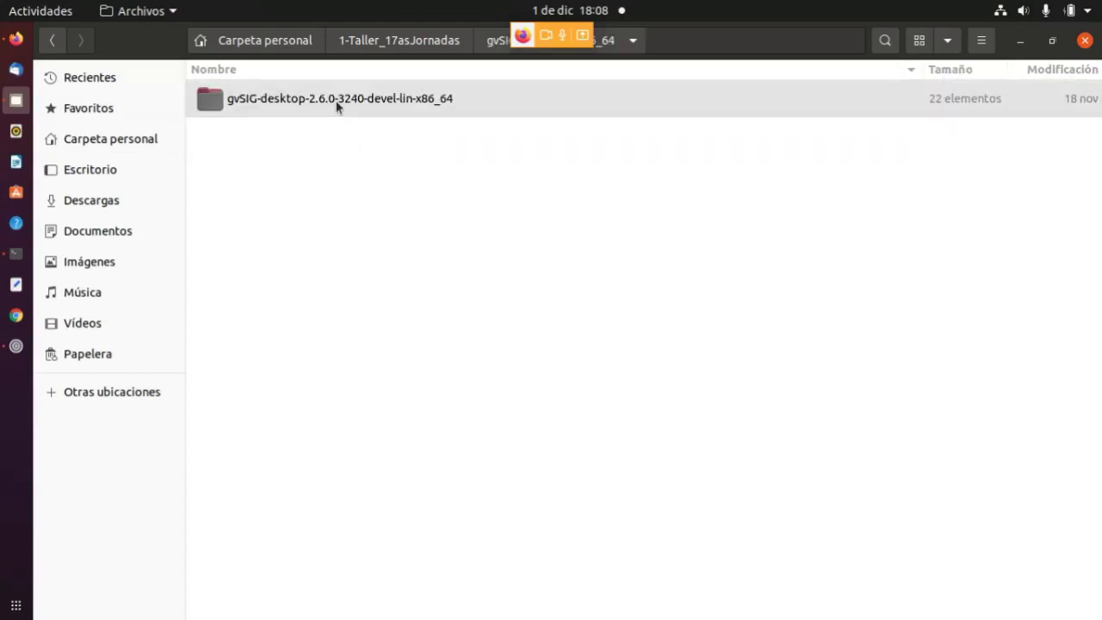
{"action": "double_click", "coordinate": [337, 102]}
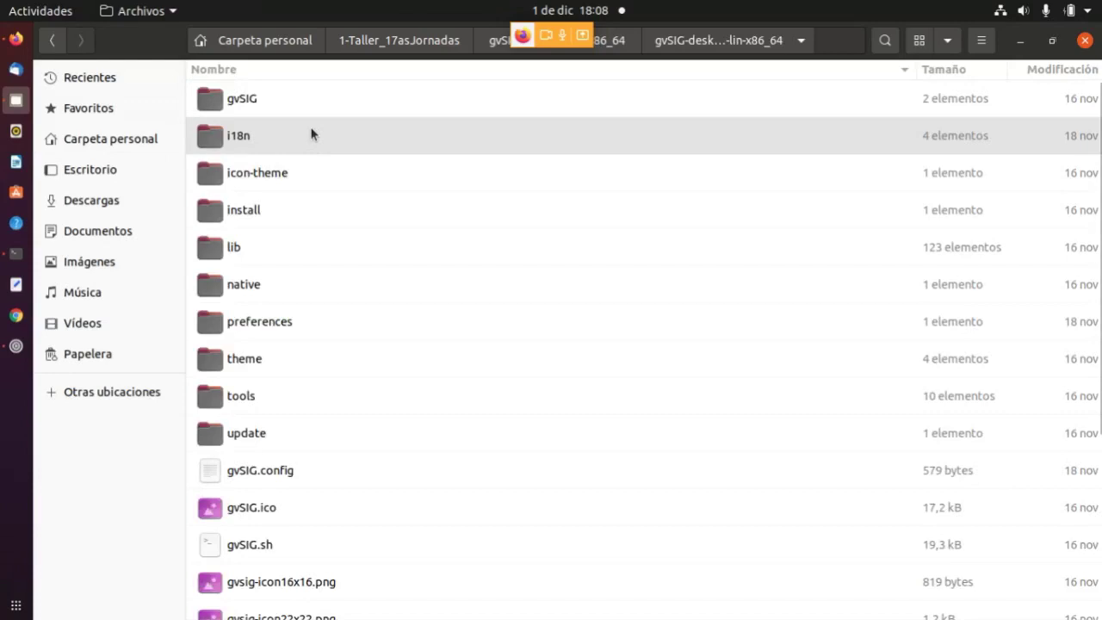
{"action": "scroll", "coordinate": [249, 299], "scroll_direction": "down", "scroll_amount": 5}
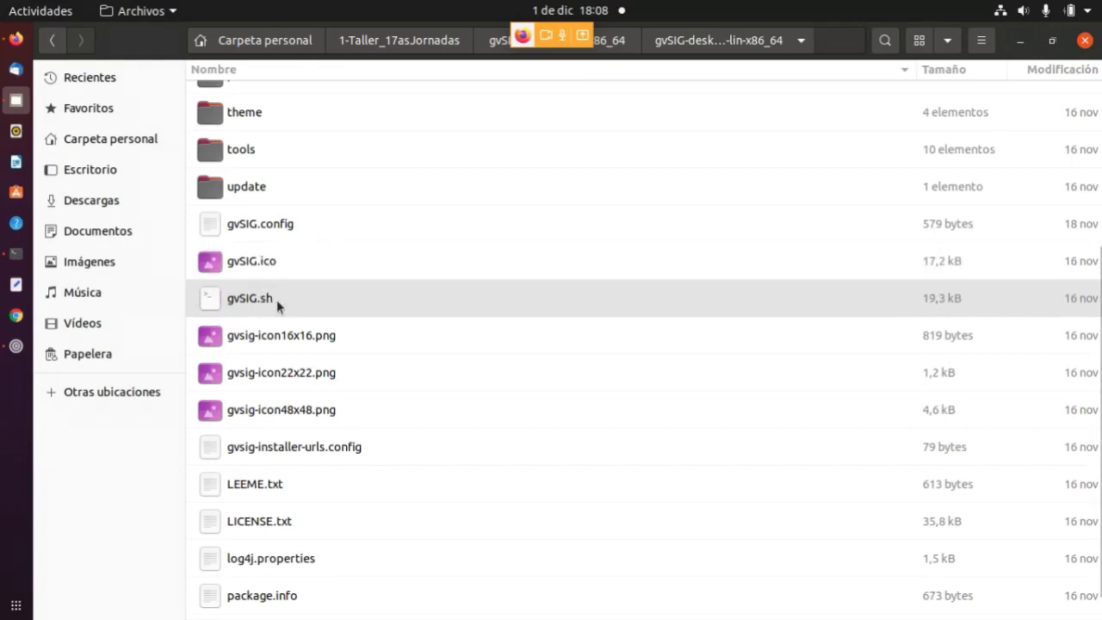
{"action": "scroll", "coordinate": [287, 284], "scroll_direction": "up", "scroll_amount": 5}
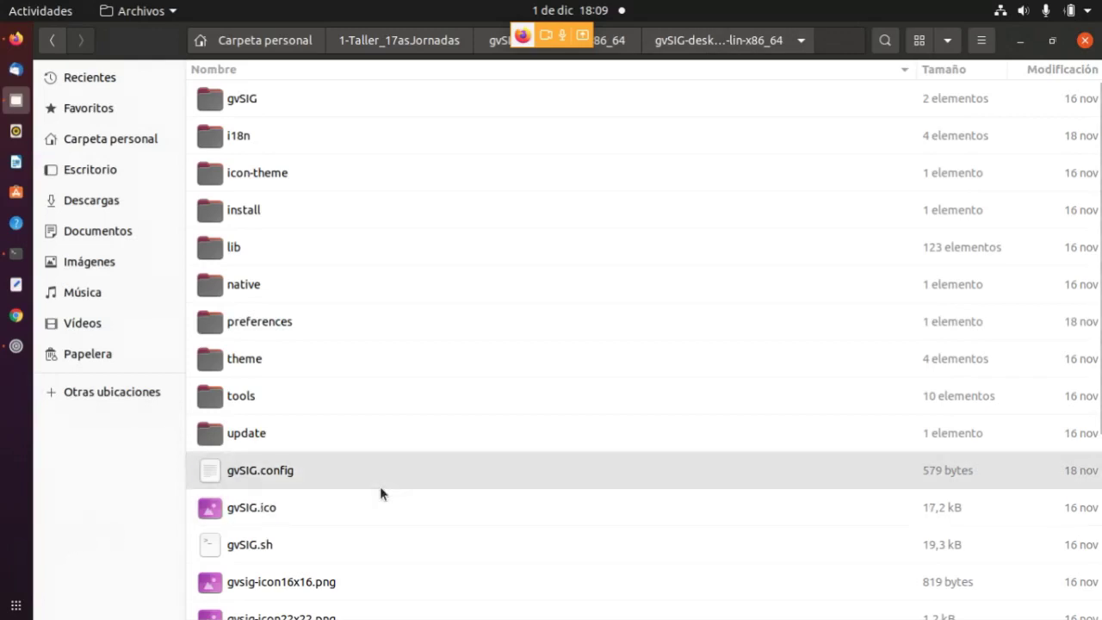
{"action": "scroll", "coordinate": [370, 482], "scroll_direction": "down", "scroll_amount": 3}
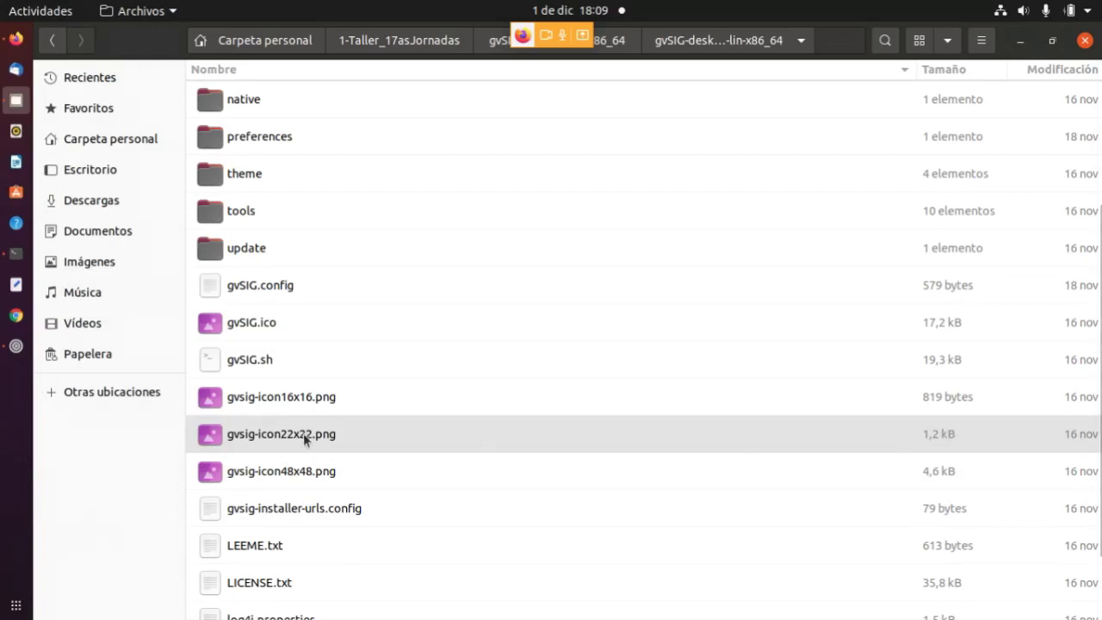
{"action": "scroll", "coordinate": [305, 466], "scroll_direction": "down", "scroll_amount": 2}
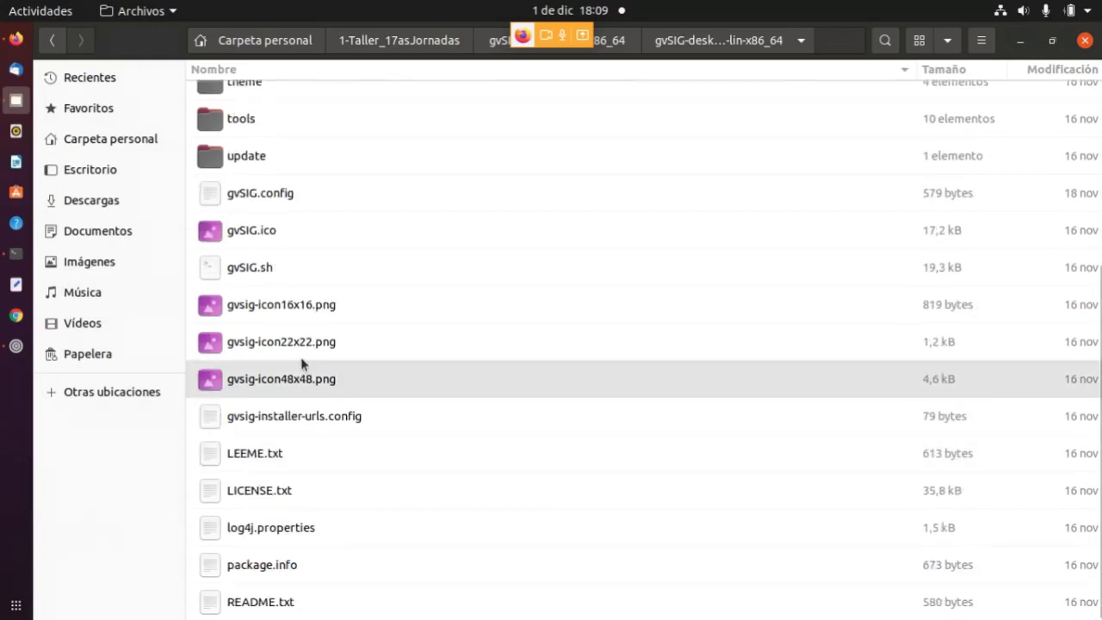
{"action": "left_click", "coordinate": [253, 267]}
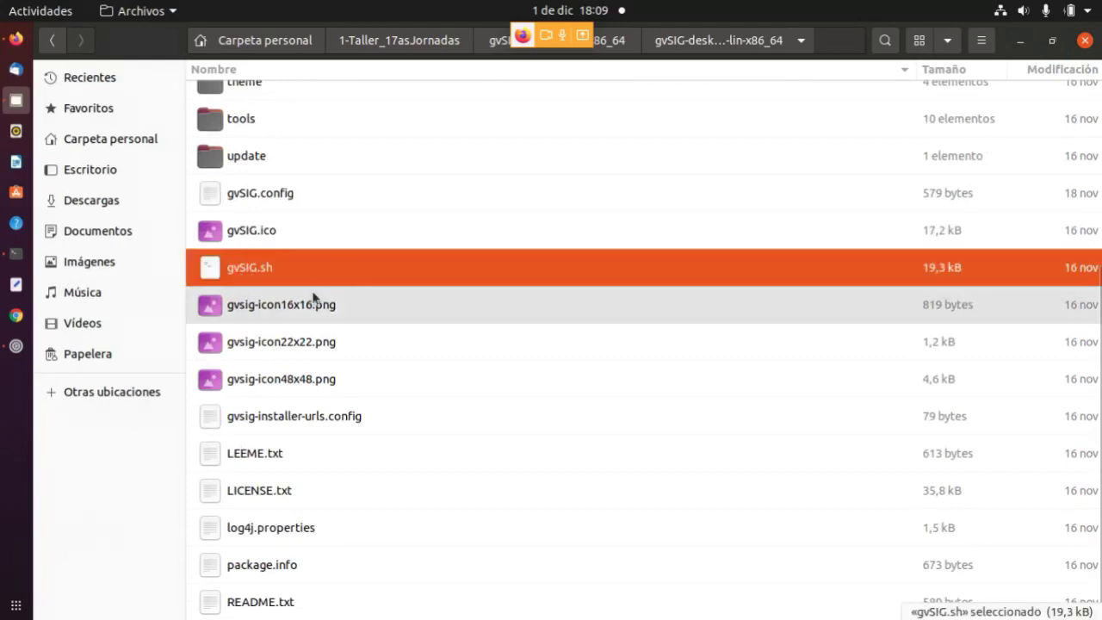
Switch to the terminal and launch gvSIG with the prepared ./gvSIG.sh command
{"action": "left_click", "coordinate": [15, 259]}
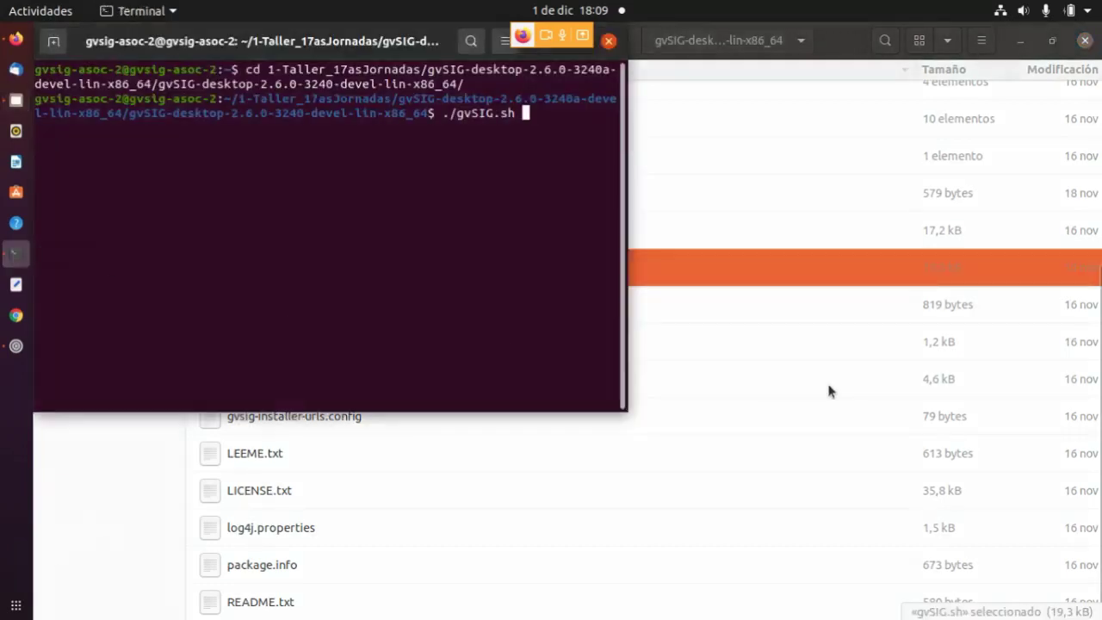
{"action": "key", "text": "Return"}
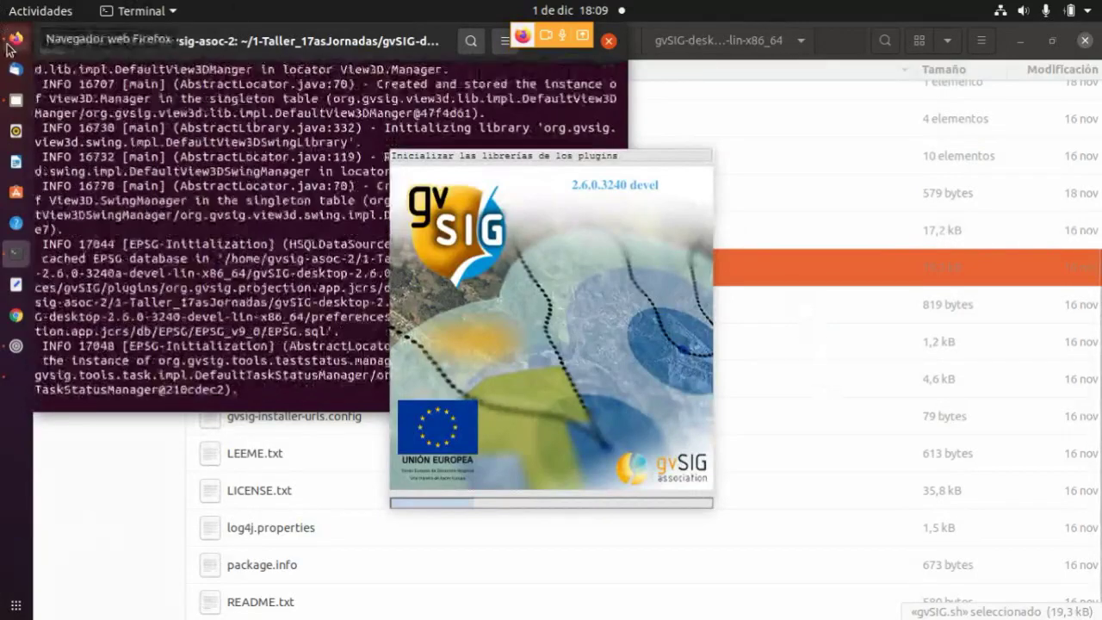
{"action": "left_click", "coordinate": [746, 40]}
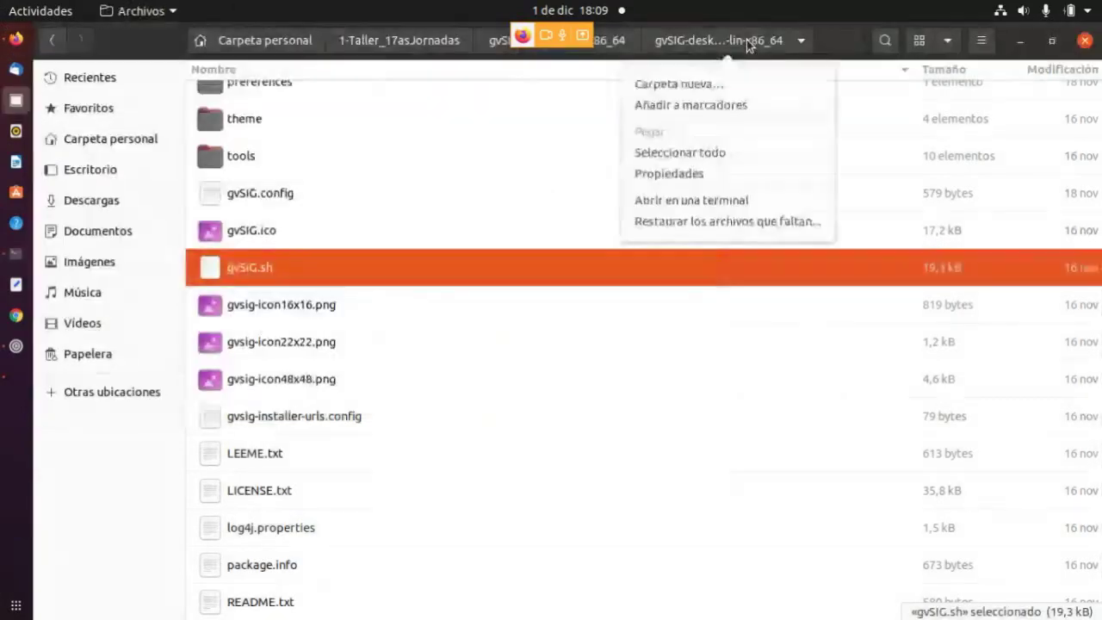
Return to Firefox and view the title and introduction of the gvSIG workshop post
{"action": "left_click", "coordinate": [16, 40]}
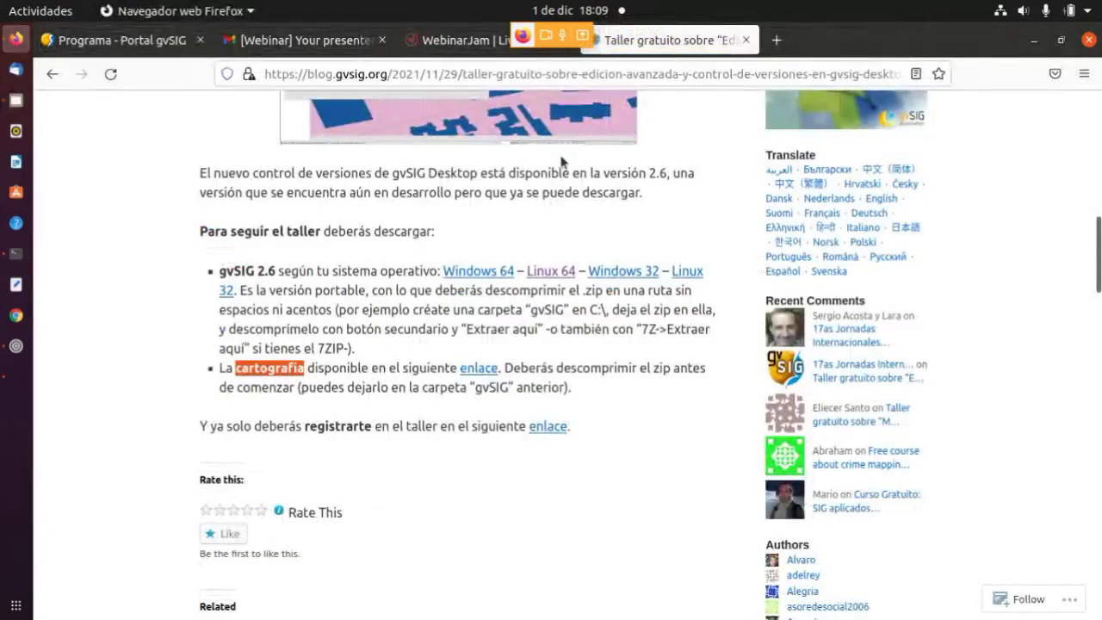
{"action": "scroll", "coordinate": [463, 338], "scroll_direction": "up", "scroll_amount": 10}
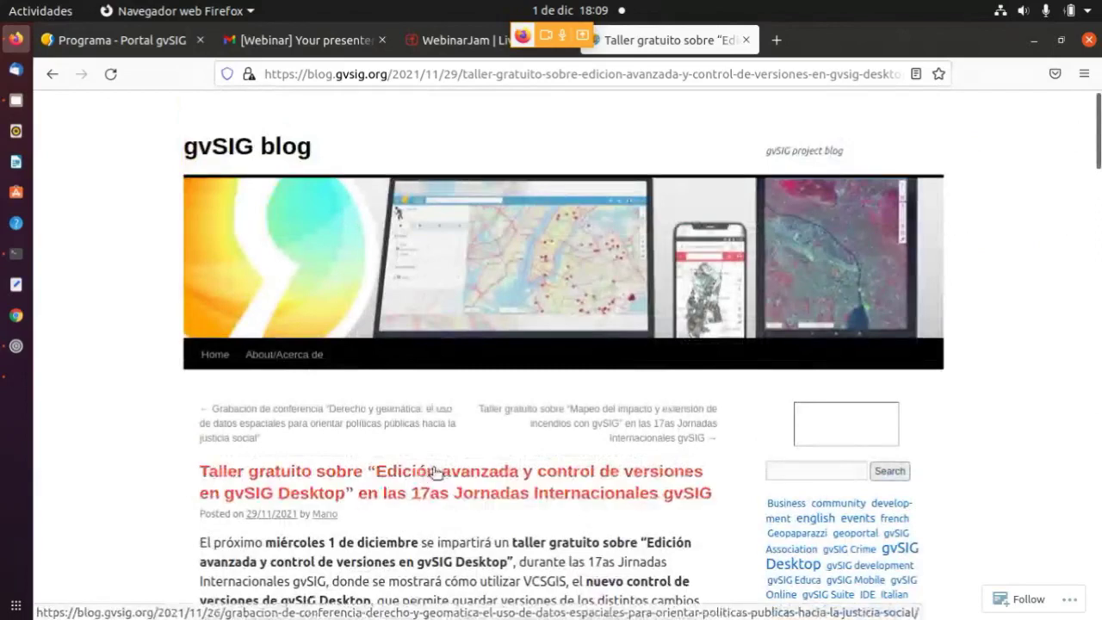
{"action": "scroll", "coordinate": [387, 370], "scroll_direction": "down", "scroll_amount": 2}
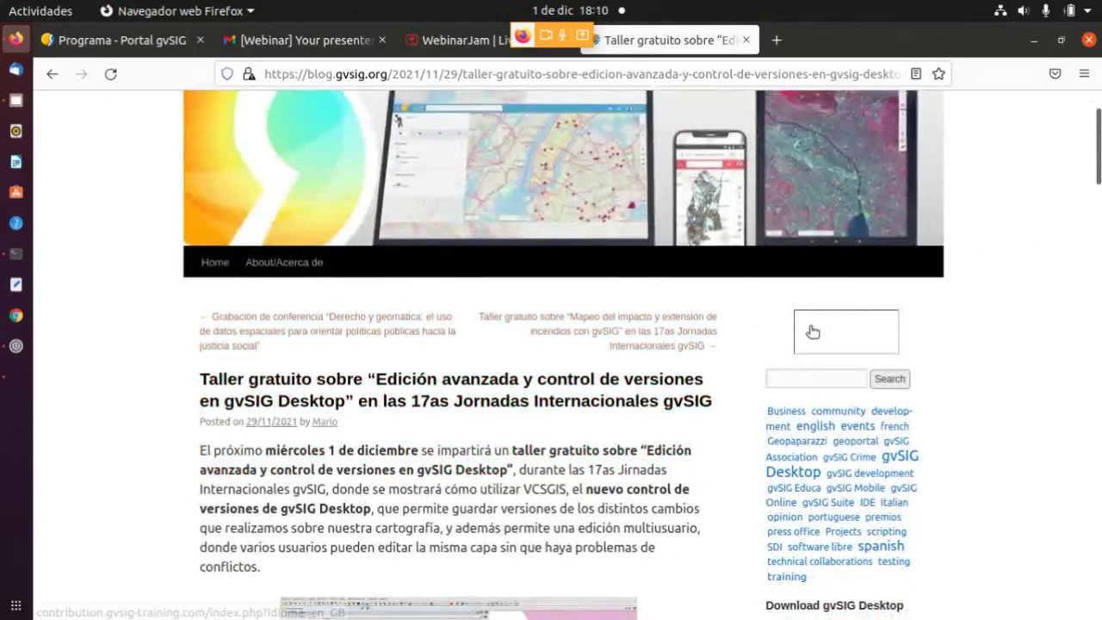
Search the gvSIG blog for "error" and open the post "Qué hacer cuando sale un error en gvSIG"
{"action": "left_click", "coordinate": [813, 376]}
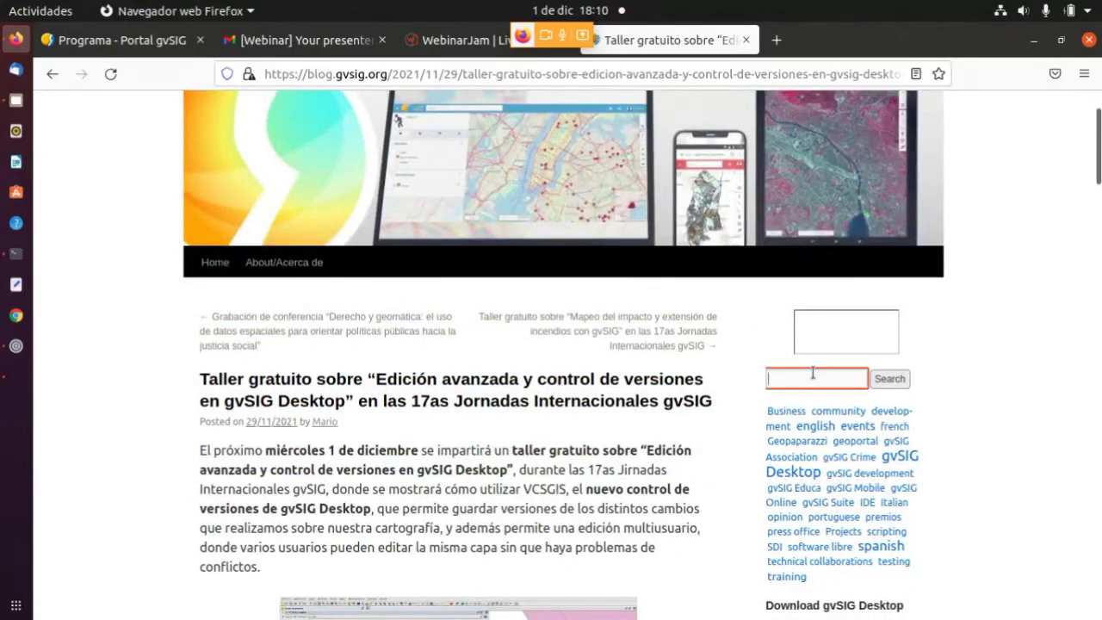
{"action": "type", "text": "error"}
{"action": "key", "text": "Return"}
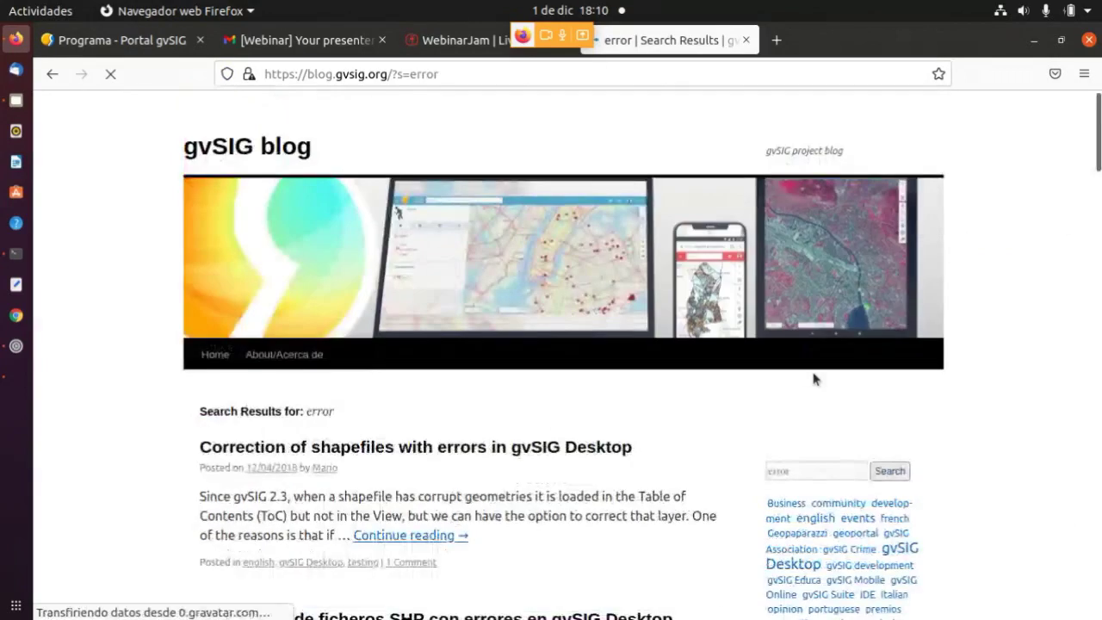
{"action": "scroll", "coordinate": [142, 413], "scroll_direction": "down", "scroll_amount": 8}
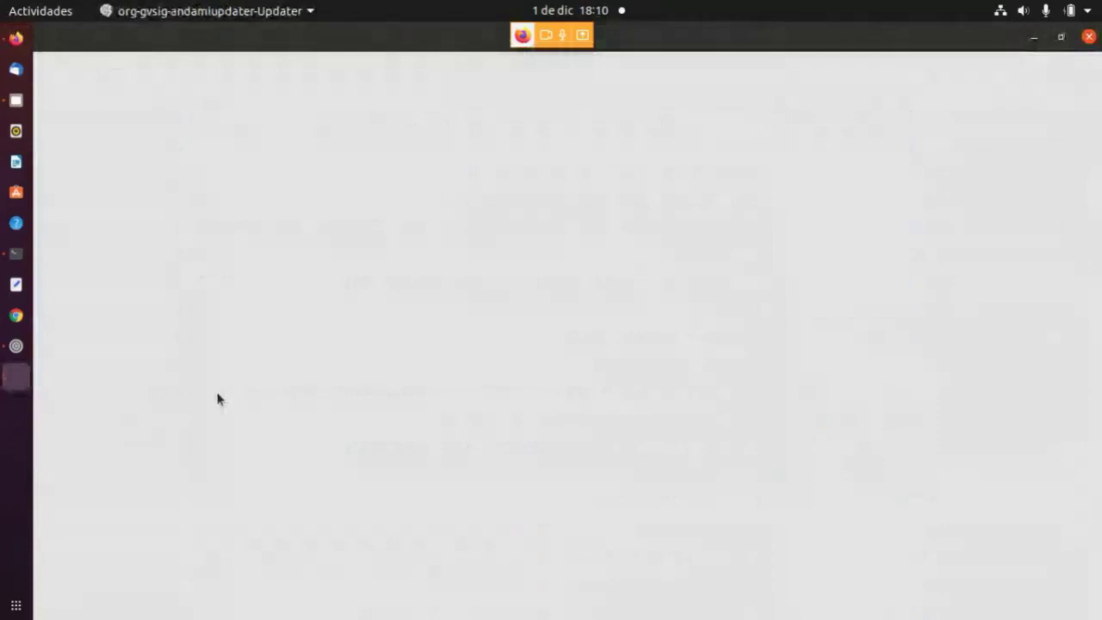
{"action": "left_click", "coordinate": [17, 40]}
{"action": "scroll", "coordinate": [192, 314], "scroll_direction": "down", "scroll_amount": 6}
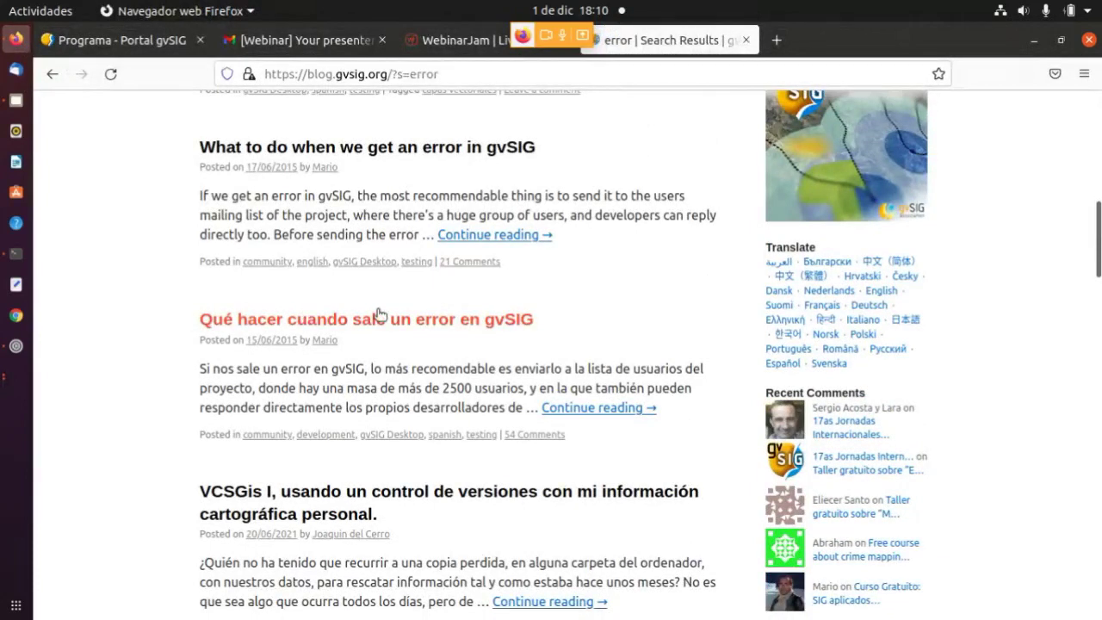
{"action": "left_click", "coordinate": [428, 321]}
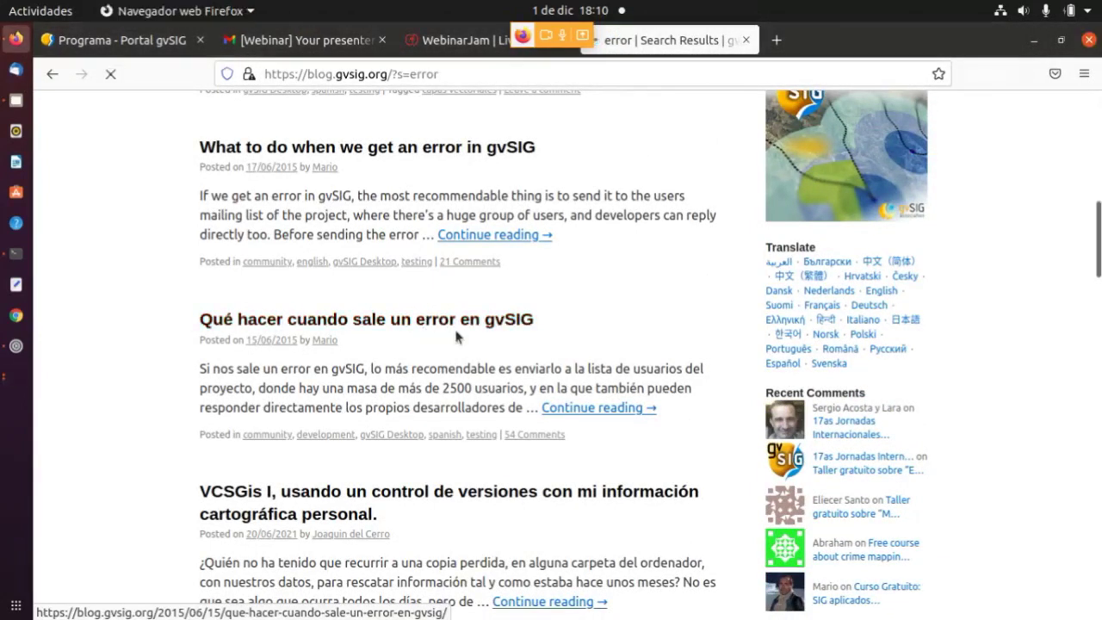
Read the post's guidance on reporting errors, which files to attach, where they are stored and registering on the user list
{"action": "scroll", "coordinate": [456, 331], "scroll_direction": "down", "scroll_amount": 3}
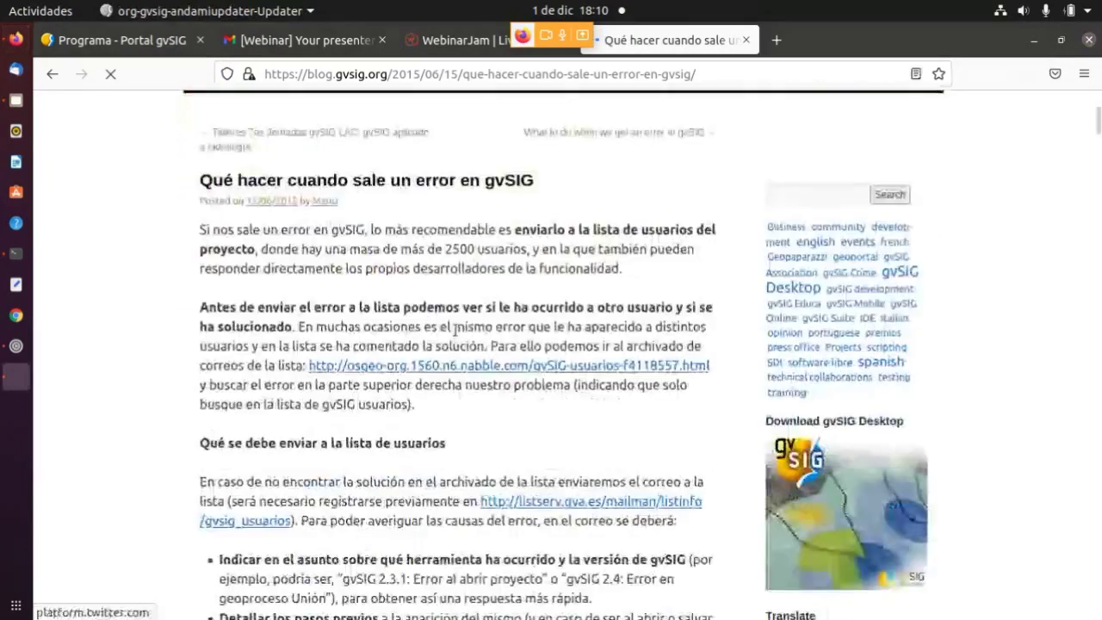
{"action": "scroll", "coordinate": [375, 158], "scroll_direction": "down", "scroll_amount": 1}
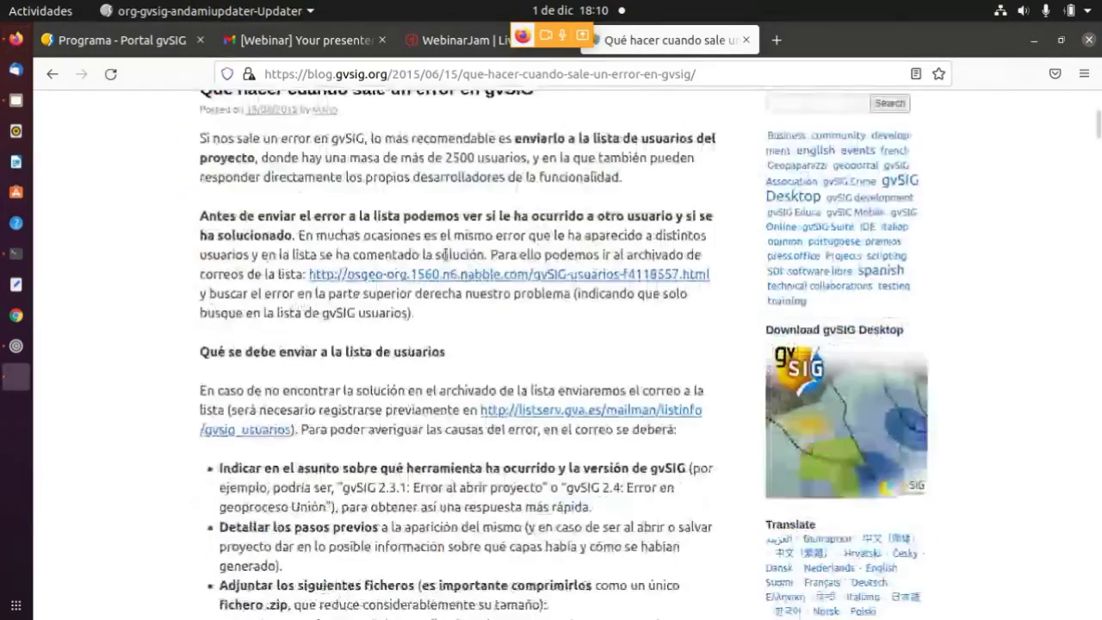
{"action": "left_click_drag", "start_coordinate": [376, 158], "coordinate": [382, 332]}
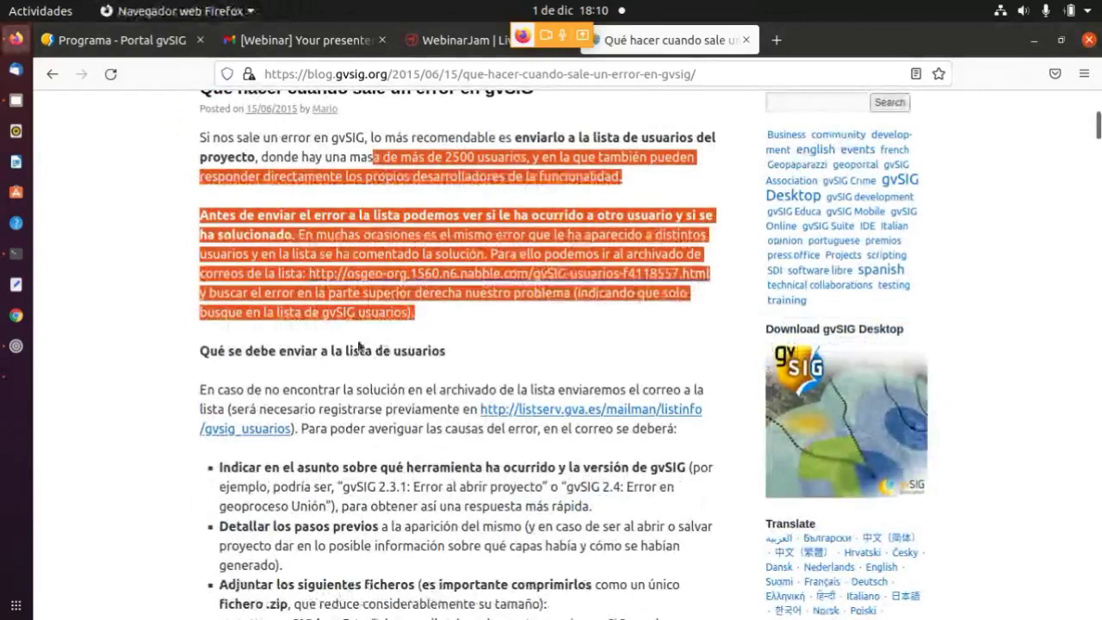
{"action": "scroll", "coordinate": [350, 227], "scroll_direction": "down", "scroll_amount": 2}
{"action": "left_click_drag", "start_coordinate": [367, 166], "coordinate": [350, 227]}
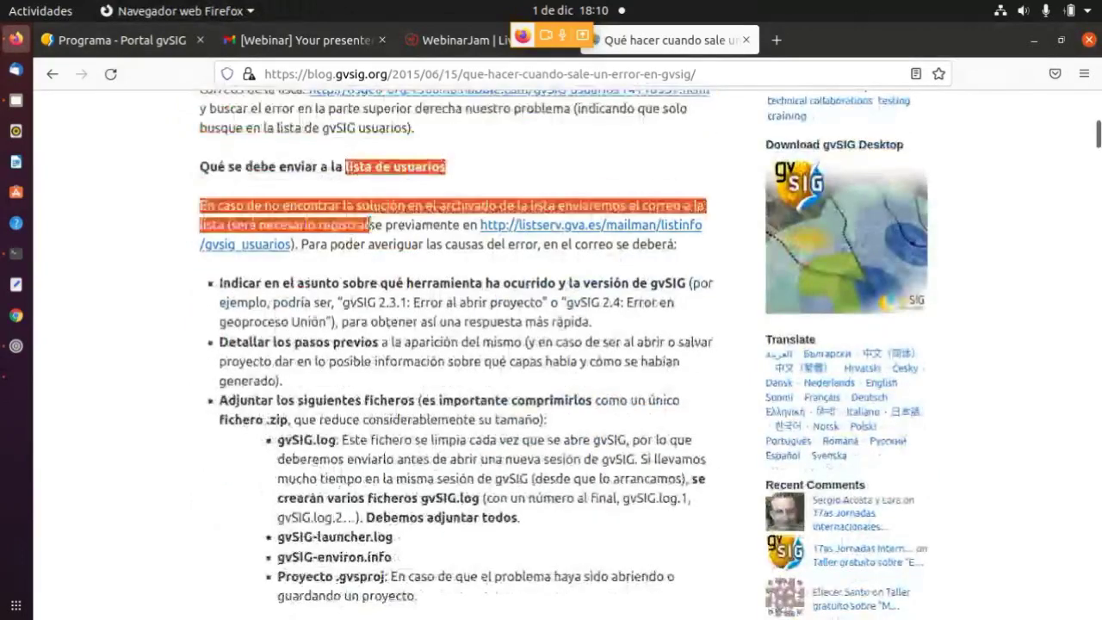
{"action": "scroll", "coordinate": [369, 233], "scroll_direction": "down", "scroll_amount": 5}
{"action": "scroll", "coordinate": [368, 233], "scroll_direction": "down", "scroll_amount": 4}
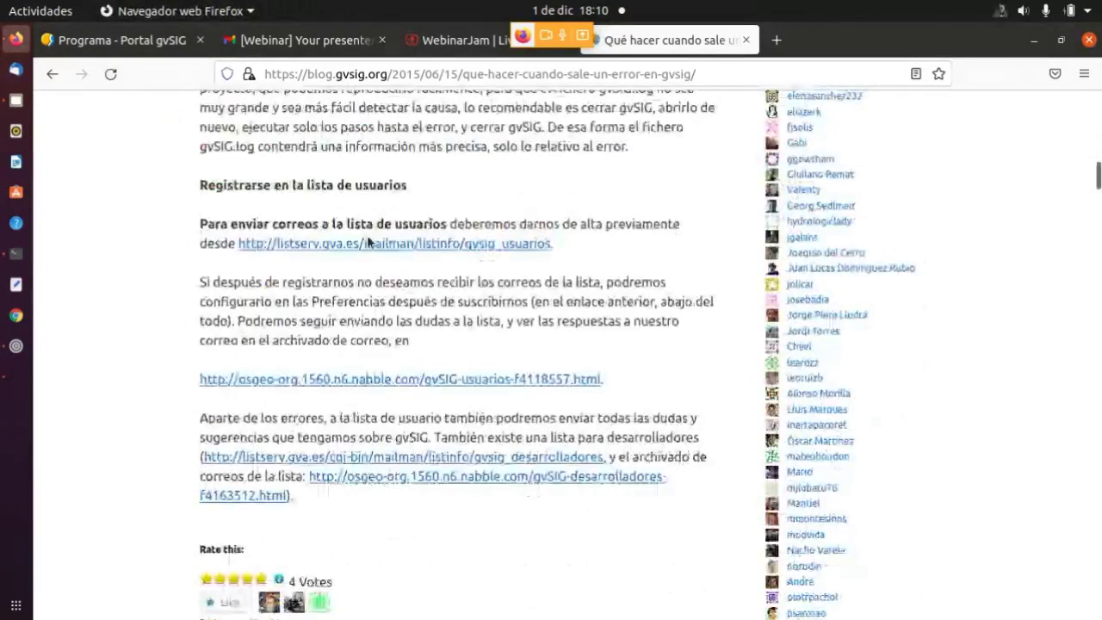
{"action": "left_click_drag", "start_coordinate": [235, 176], "coordinate": [273, 315]}
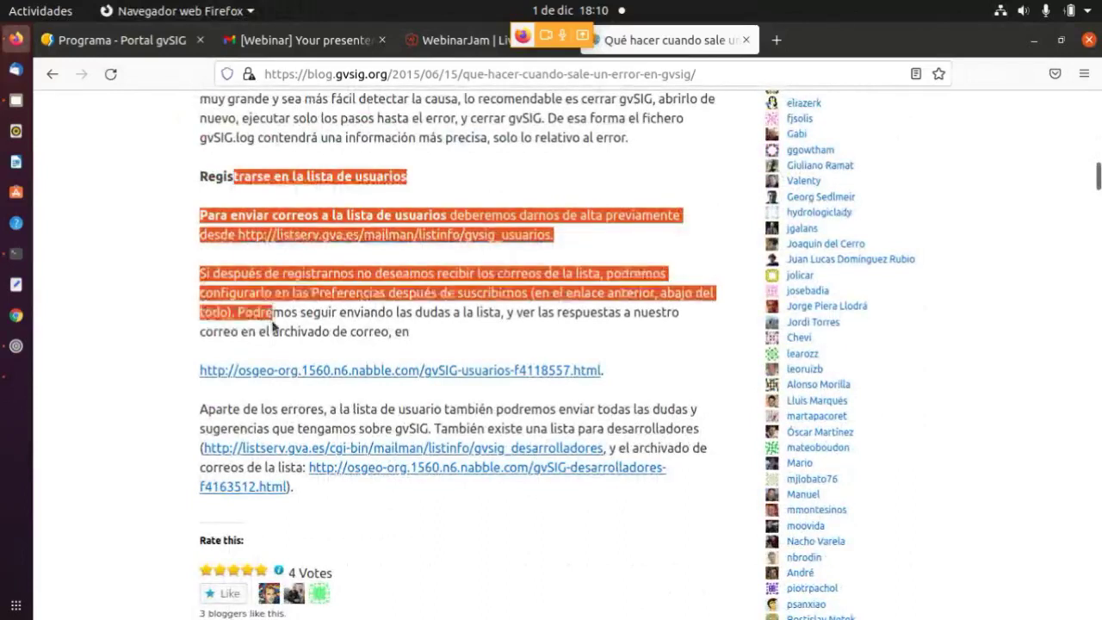
{"action": "scroll", "coordinate": [316, 291], "scroll_direction": "up", "scroll_amount": 2}
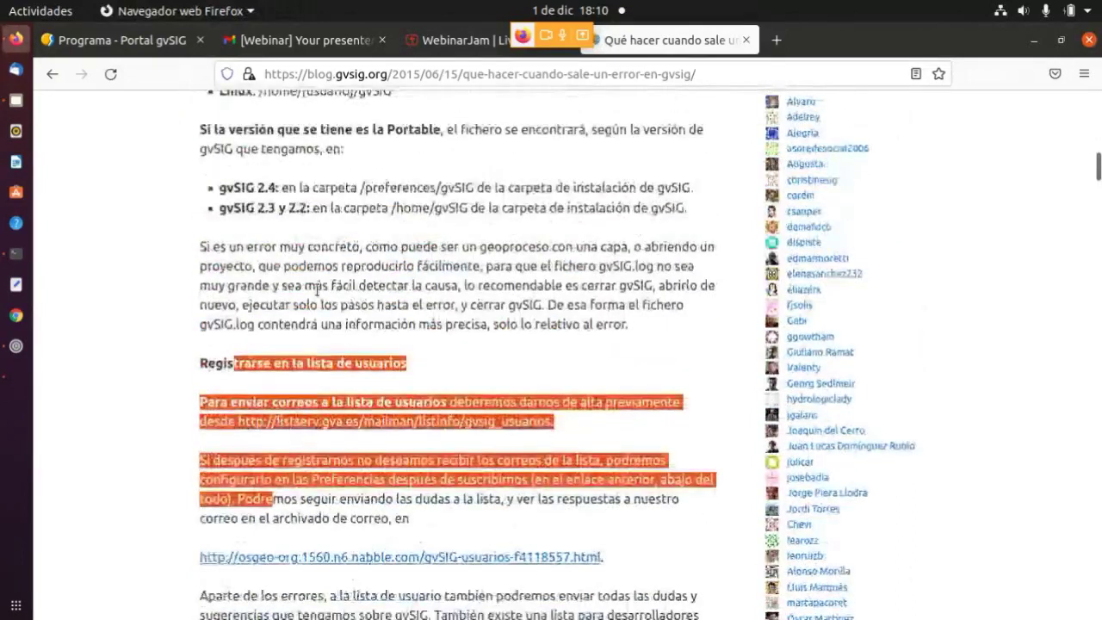
{"action": "scroll", "coordinate": [317, 291], "scroll_direction": "up", "scroll_amount": 3}
{"action": "scroll", "coordinate": [317, 291], "scroll_direction": "down", "scroll_amount": 4}
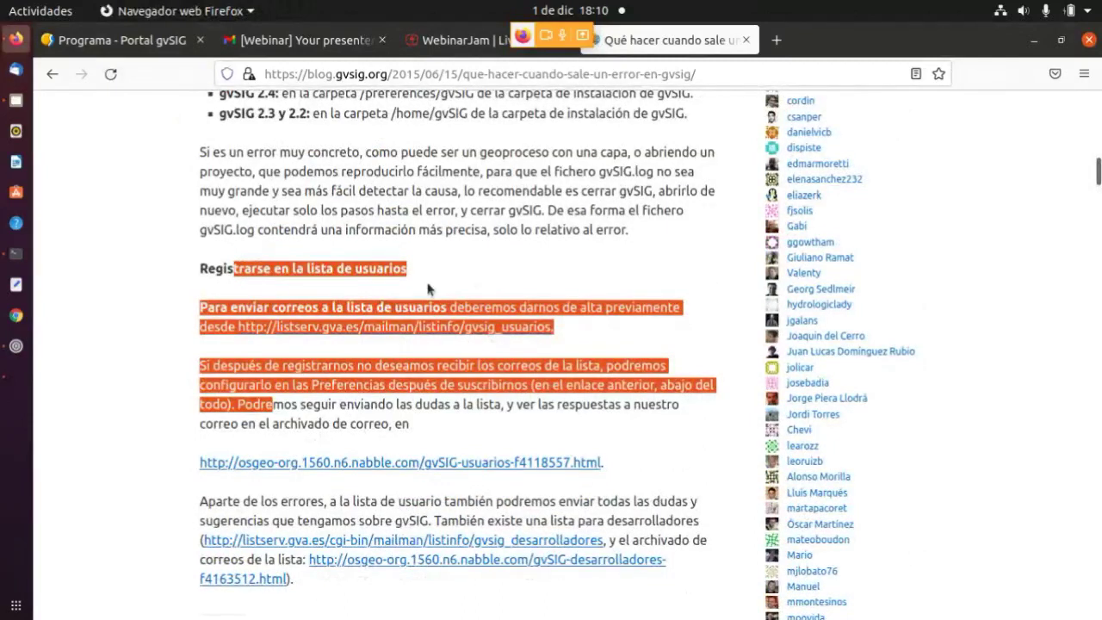
{"action": "scroll", "coordinate": [427, 290], "scroll_direction": "up", "scroll_amount": 4}
{"action": "scroll", "coordinate": [428, 289], "scroll_direction": "up", "scroll_amount": 2}
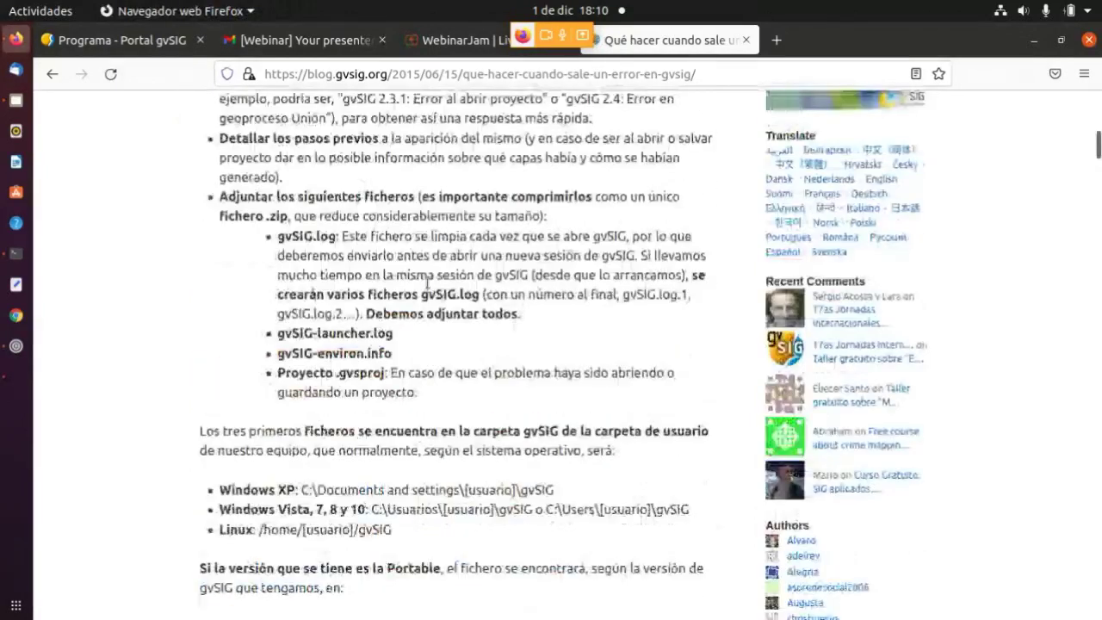
{"action": "scroll", "coordinate": [427, 284], "scroll_direction": "up", "scroll_amount": 7}
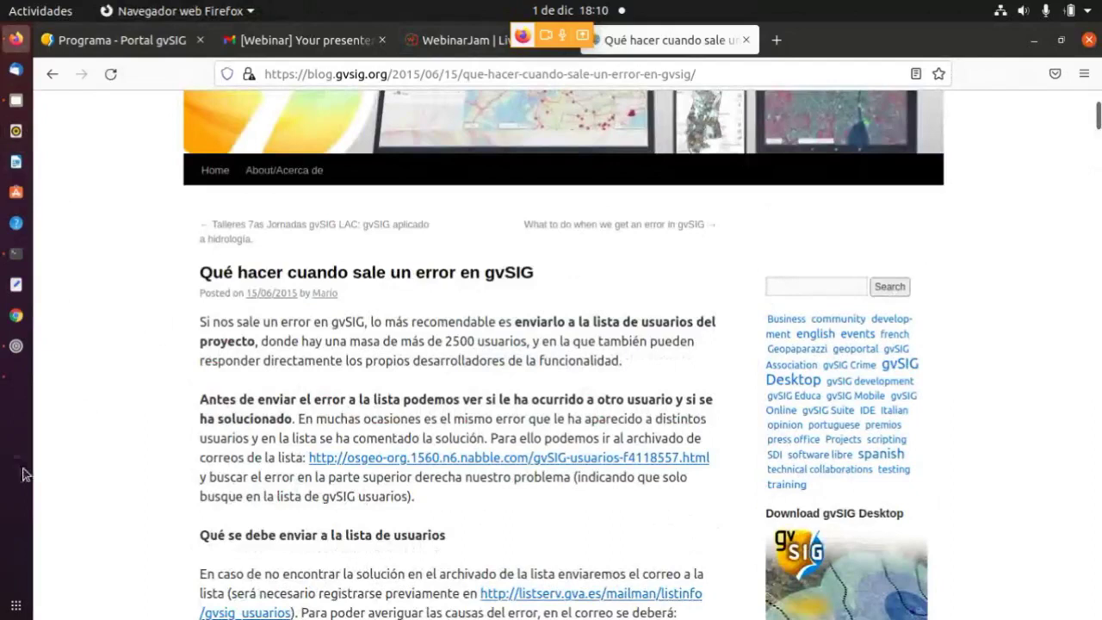
Check the started gvSIG window, look at the WebinarJam broadcast chat in Firefox, and return to gvSIG
{"action": "left_click", "coordinate": [22, 379]}
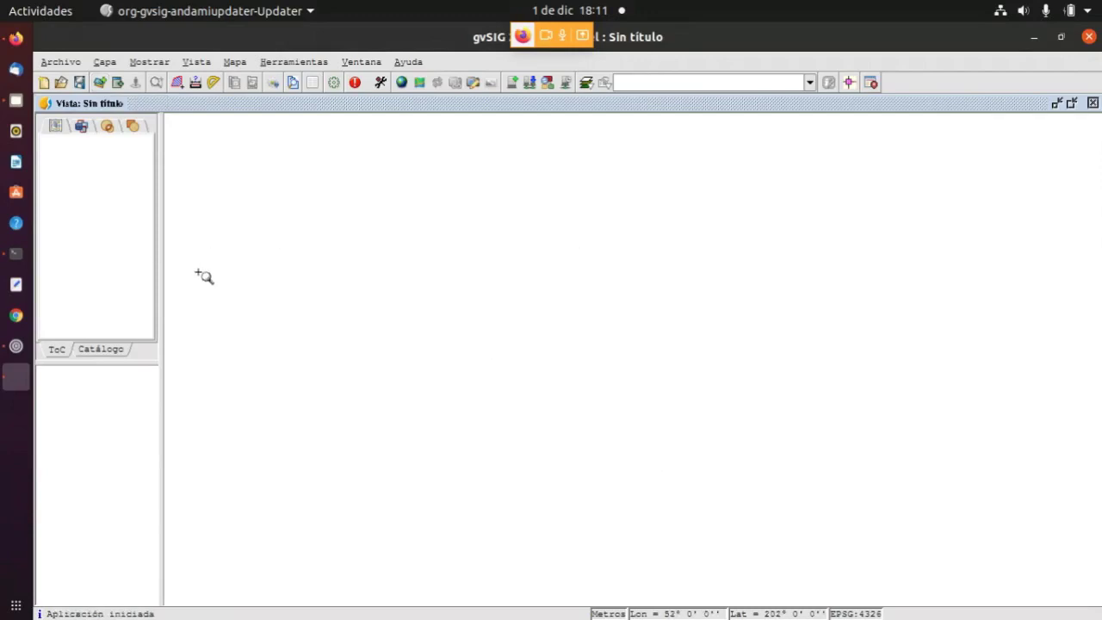
{"action": "left_click", "coordinate": [16, 39]}
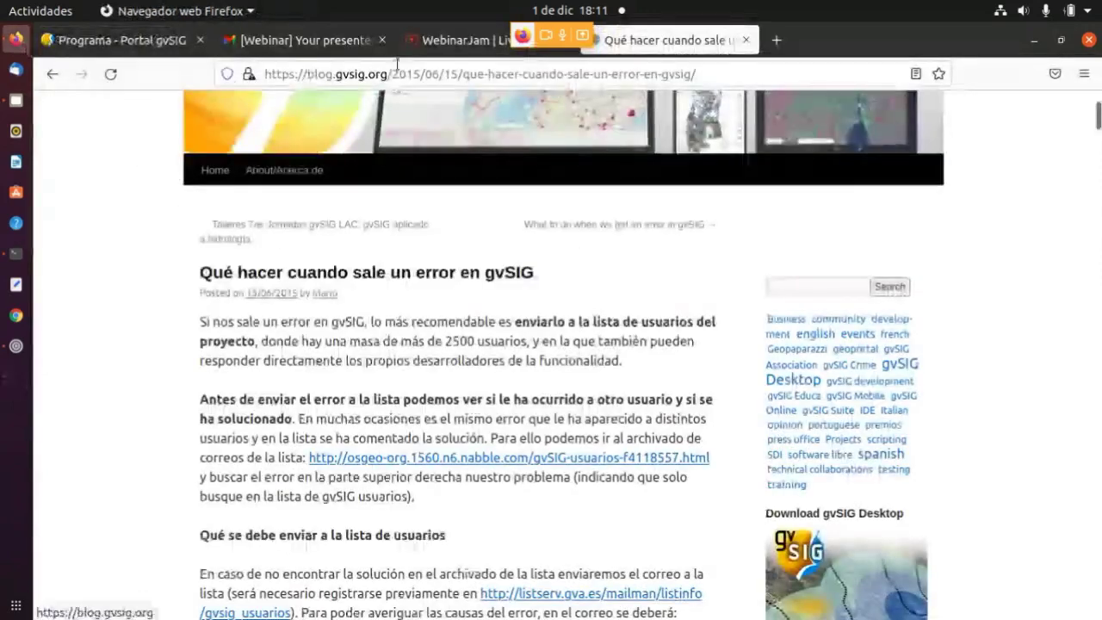
{"action": "left_click", "coordinate": [434, 41]}
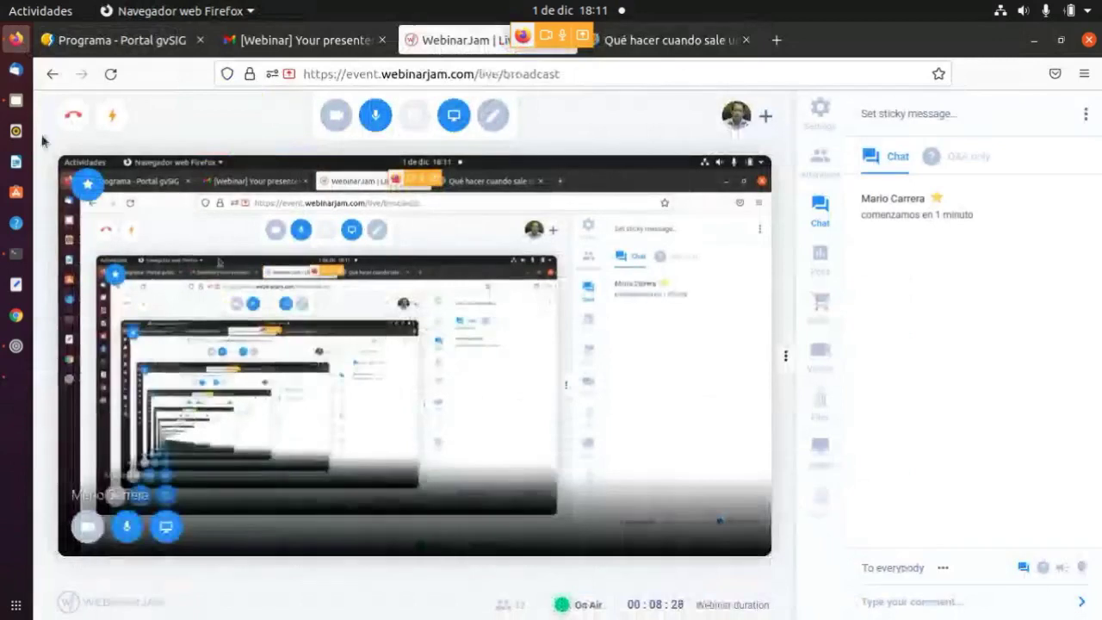
{"action": "left_click", "coordinate": [17, 383]}
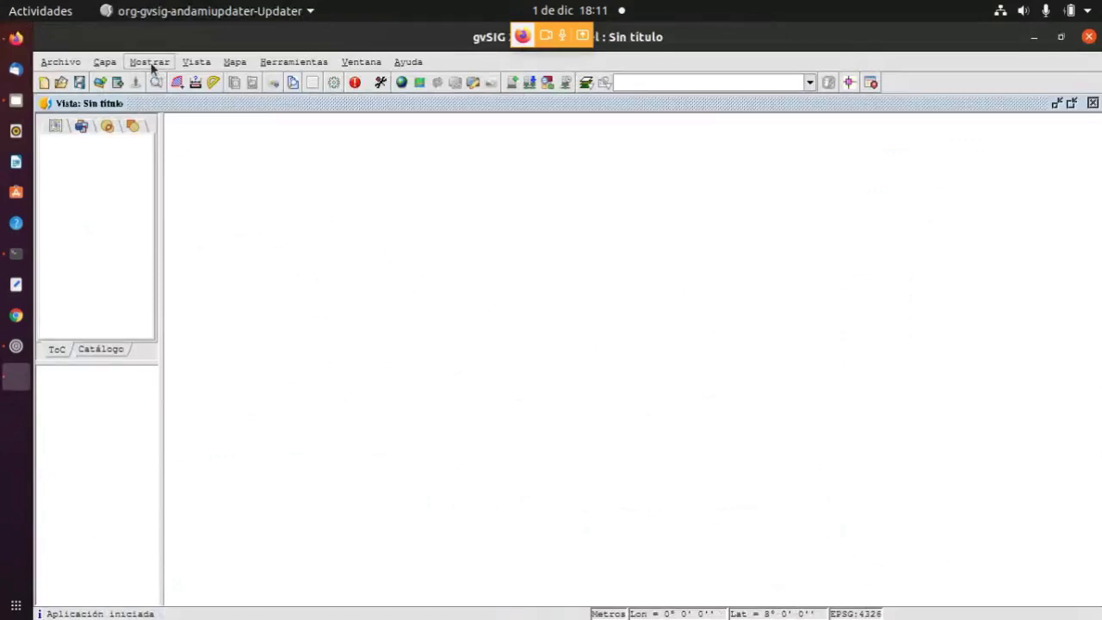
In the Add Layer dialog, add the file Aceras_recorte.shp from the workshop's Cartografia_edicion folder to the list of layers
{"action": "left_click", "coordinate": [186, 66]}
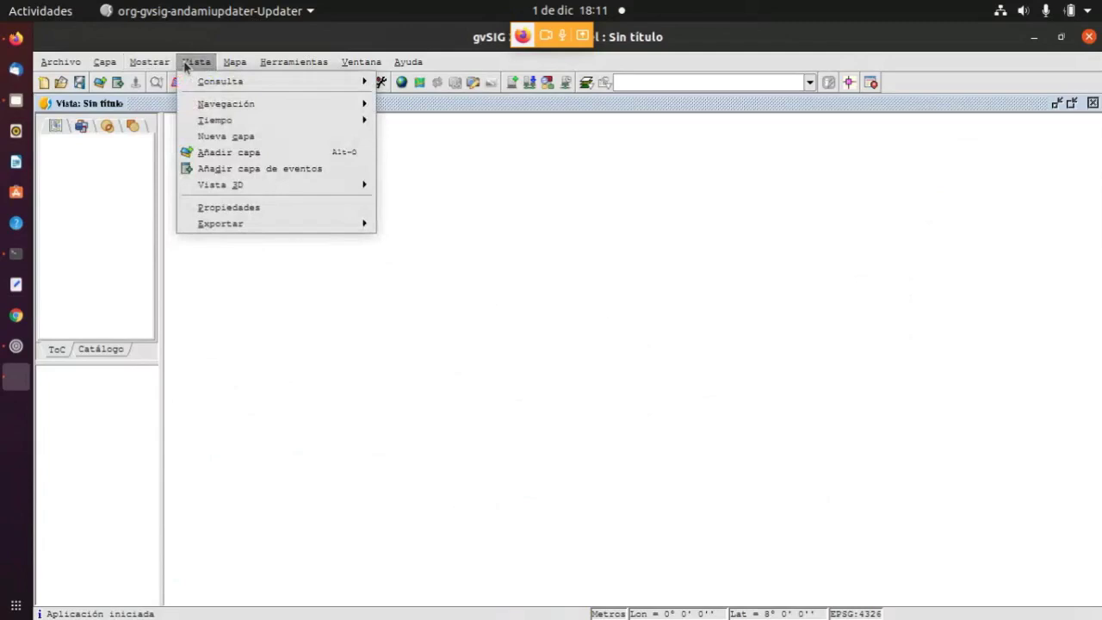
{"action": "left_click", "coordinate": [138, 102]}
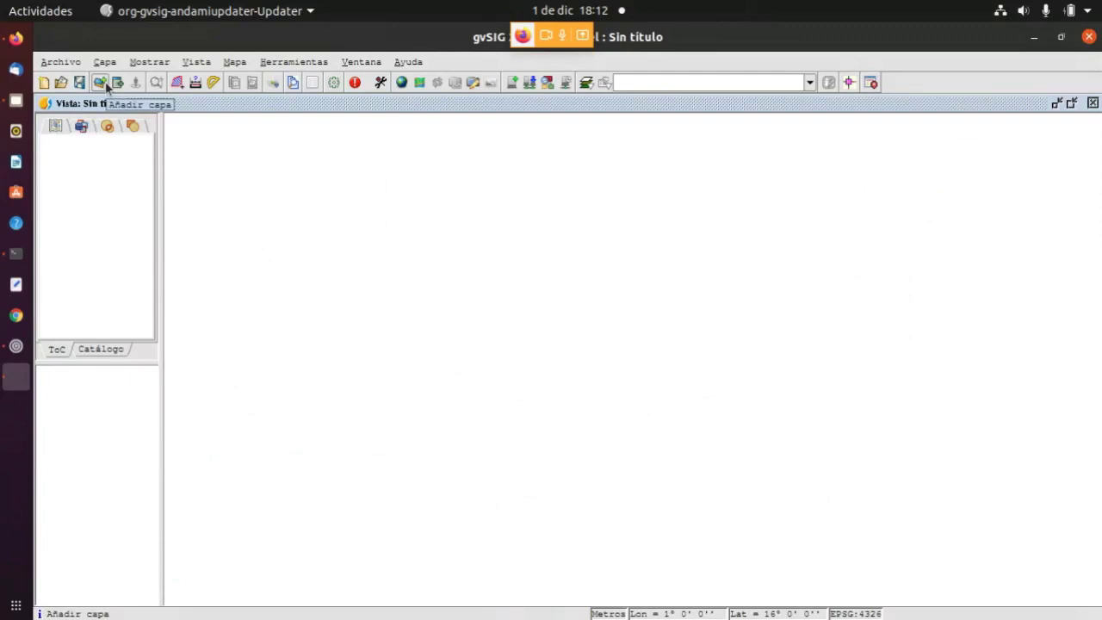
{"action": "left_click", "coordinate": [102, 85]}
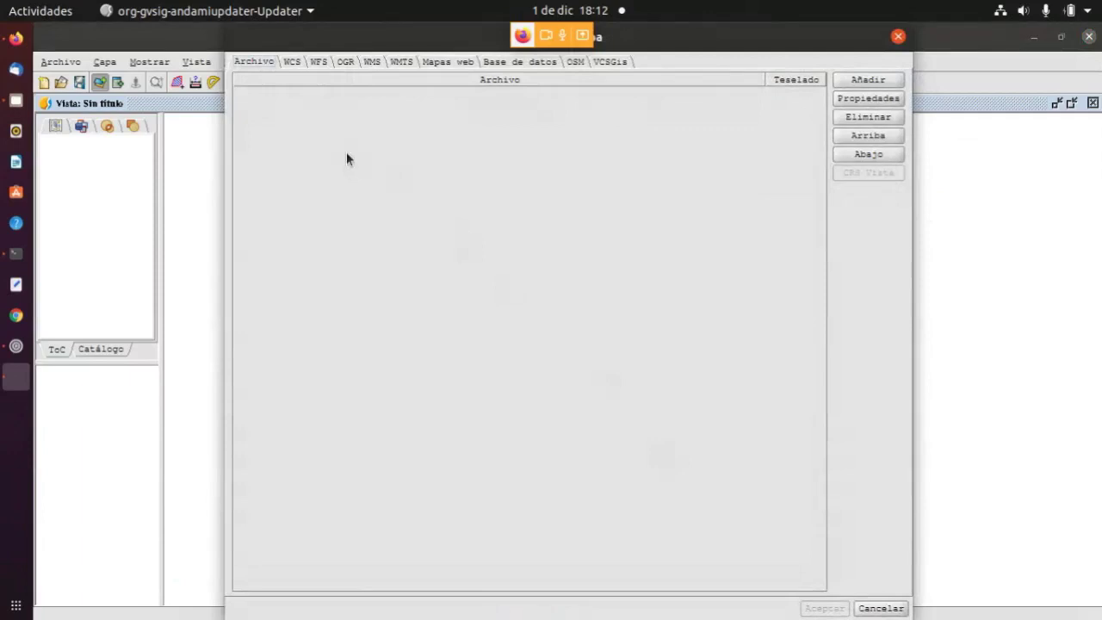
{"action": "left_click", "coordinate": [254, 61]}
{"action": "left_click", "coordinate": [858, 80]}
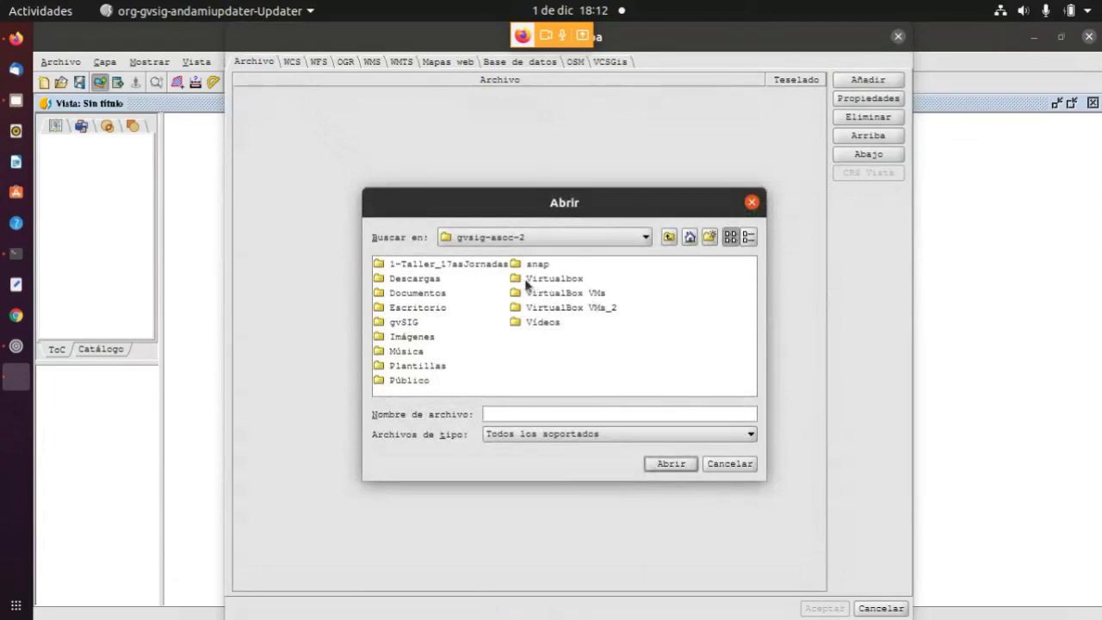
{"action": "double_click", "coordinate": [454, 264]}
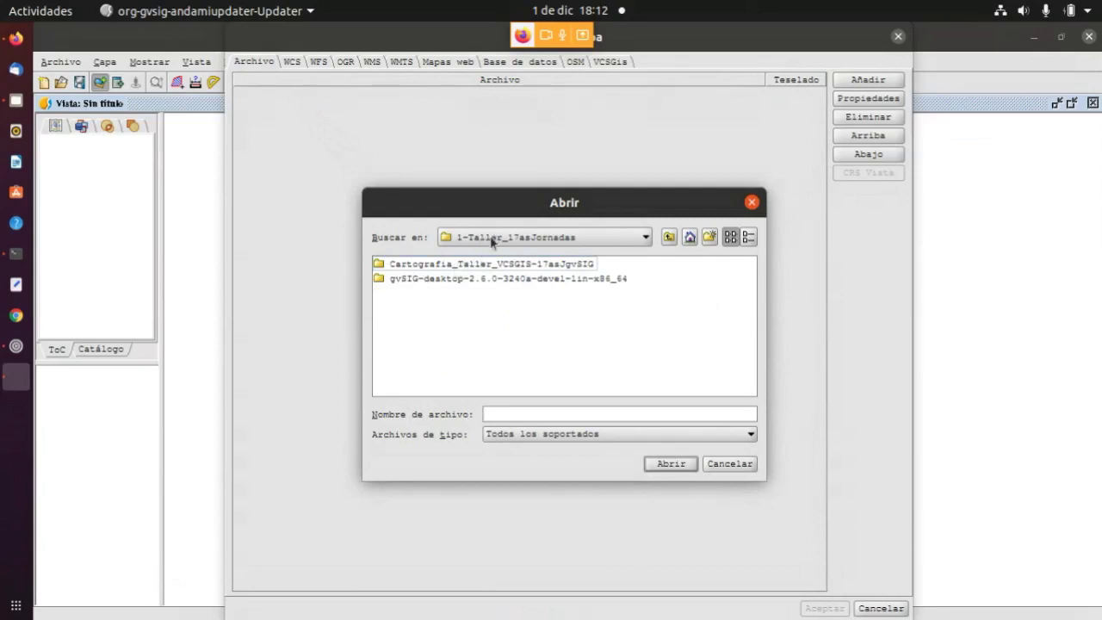
{"action": "double_click", "coordinate": [441, 265]}
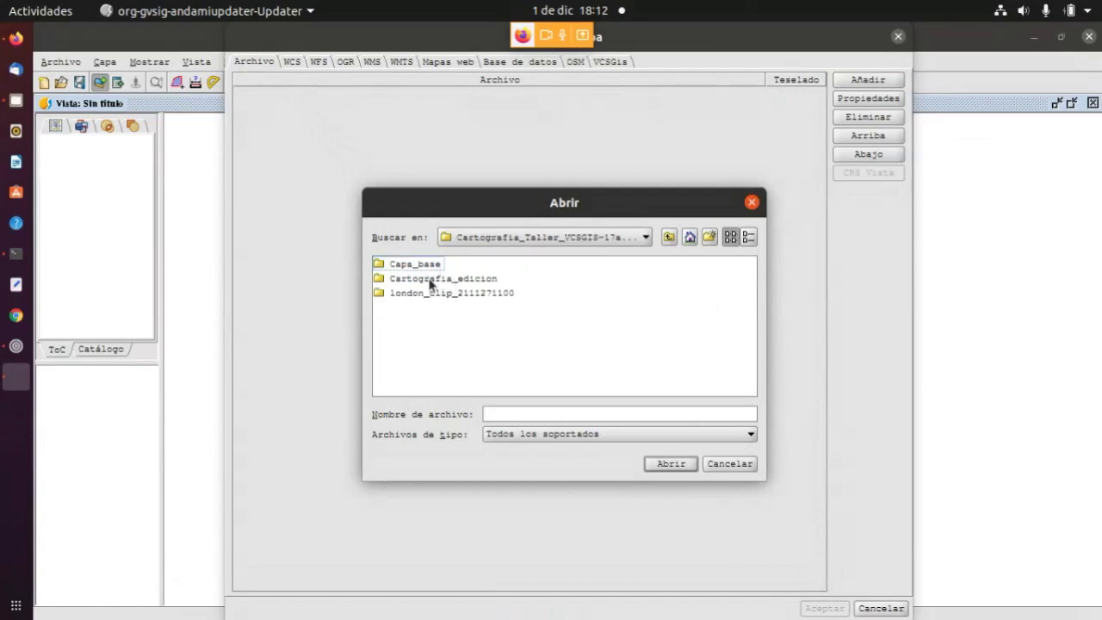
{"action": "double_click", "coordinate": [476, 280]}
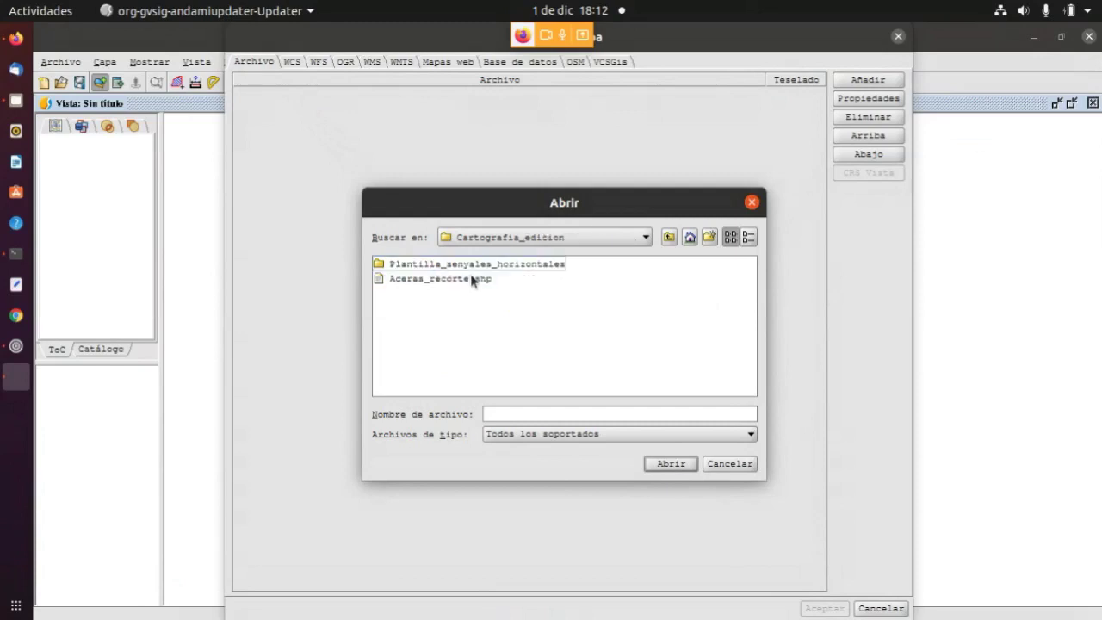
{"action": "left_click", "coordinate": [431, 280]}
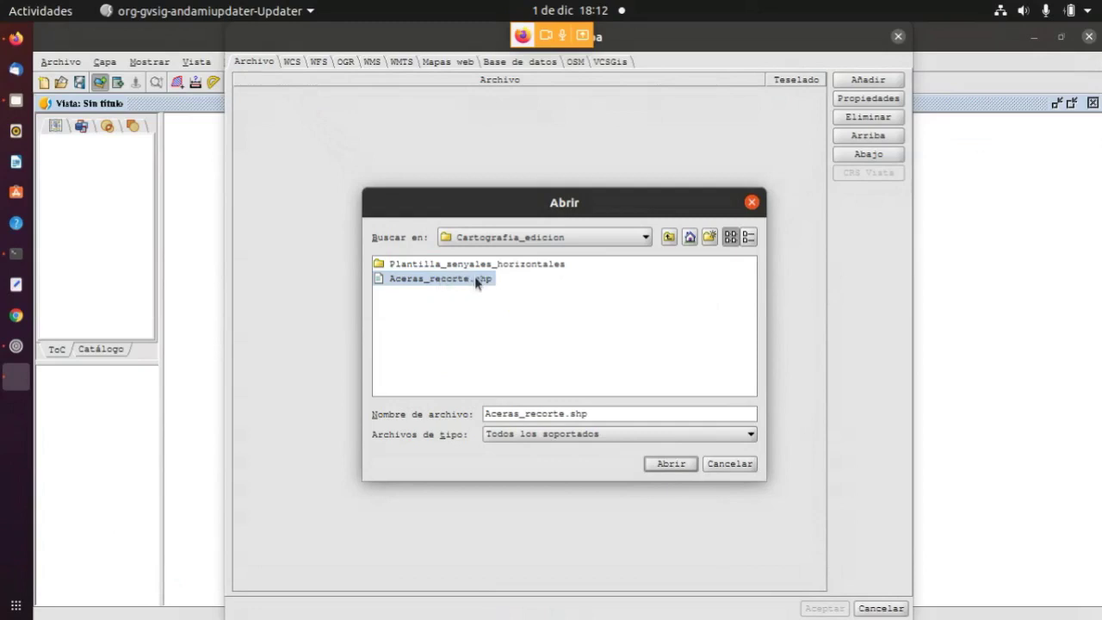
{"action": "left_click", "coordinate": [668, 464]}
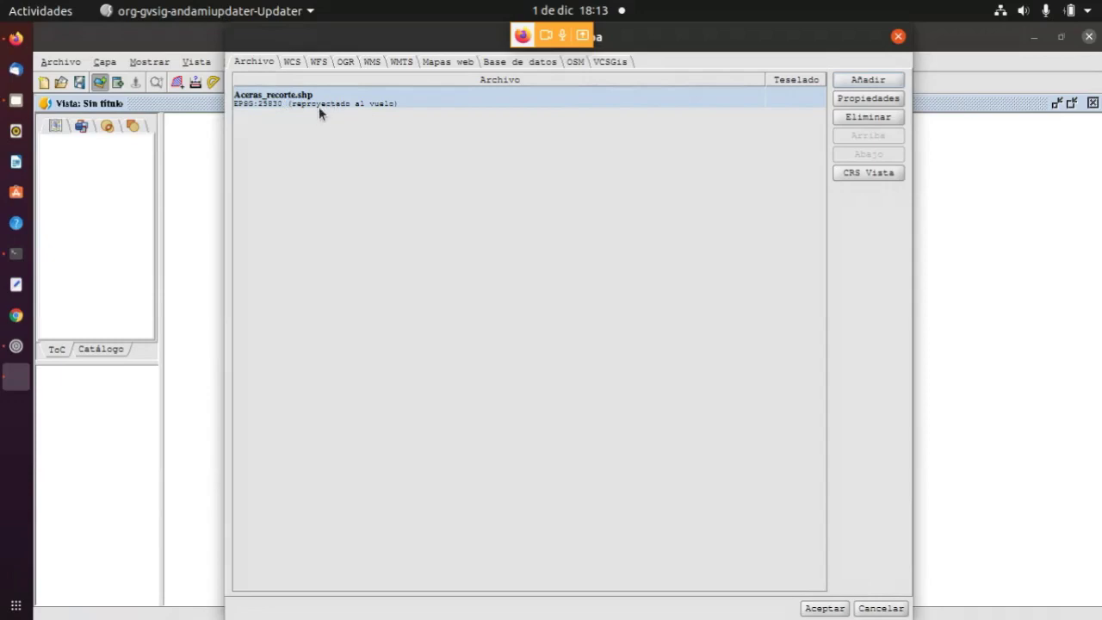
Apply the layer's EPSG:25830 reference system to the view and load Aceras_recorte
{"action": "left_click", "coordinate": [869, 176]}
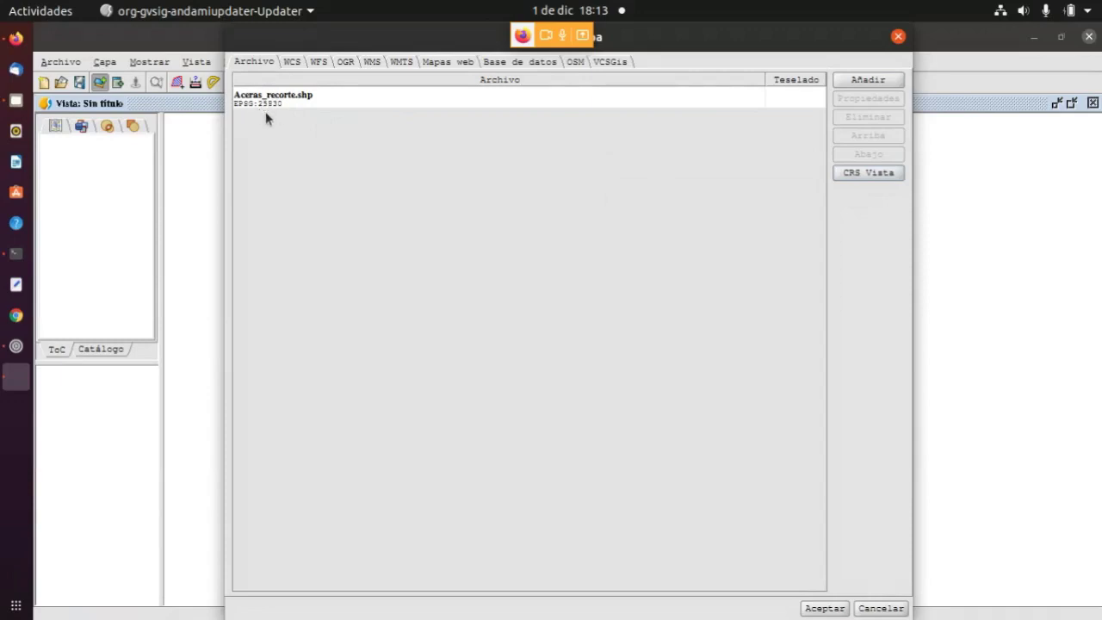
{"action": "left_click", "coordinate": [823, 608]}
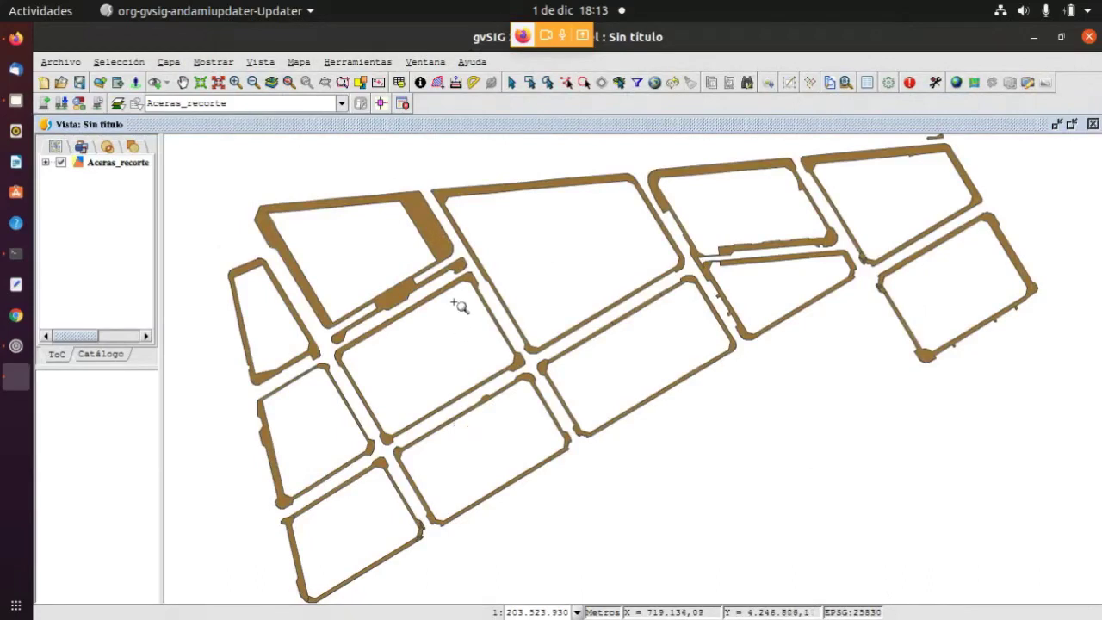
In the Add Layer dialog, check the existing database connections and open the parameters for a new connection
{"action": "left_click", "coordinate": [101, 82]}
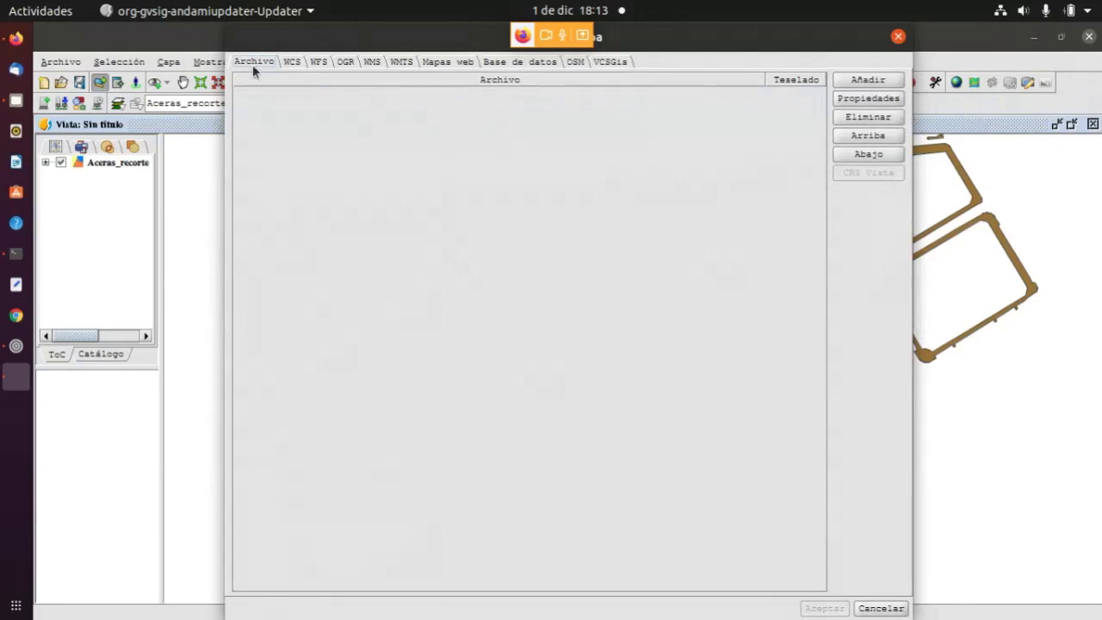
{"action": "left_click", "coordinate": [517, 64]}
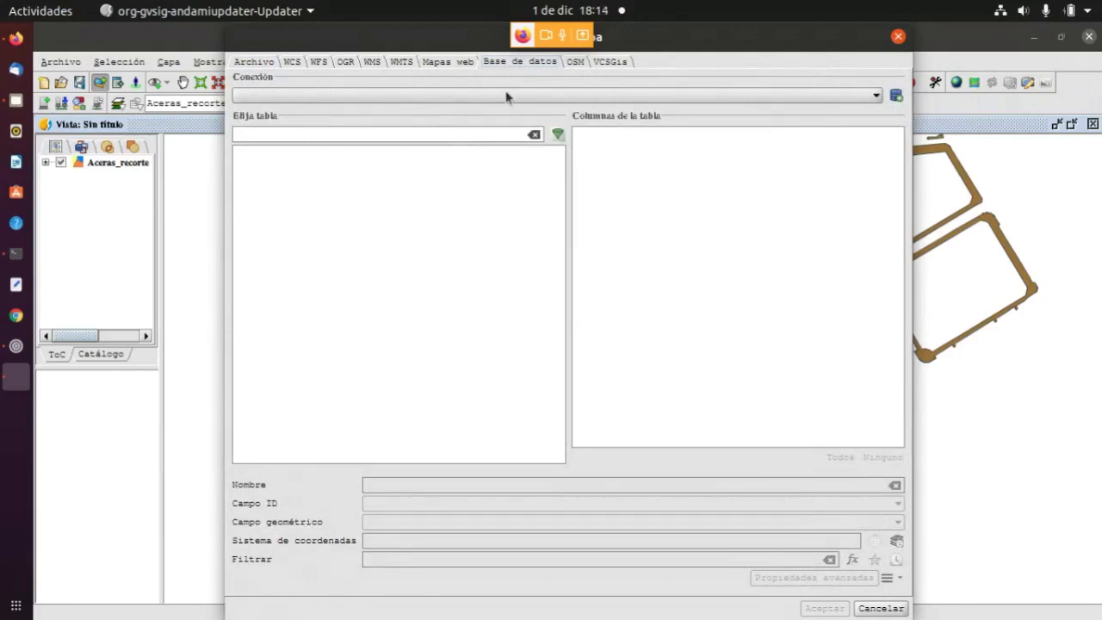
{"action": "left_click", "coordinate": [507, 97]}
{"action": "left_click", "coordinate": [506, 97]}
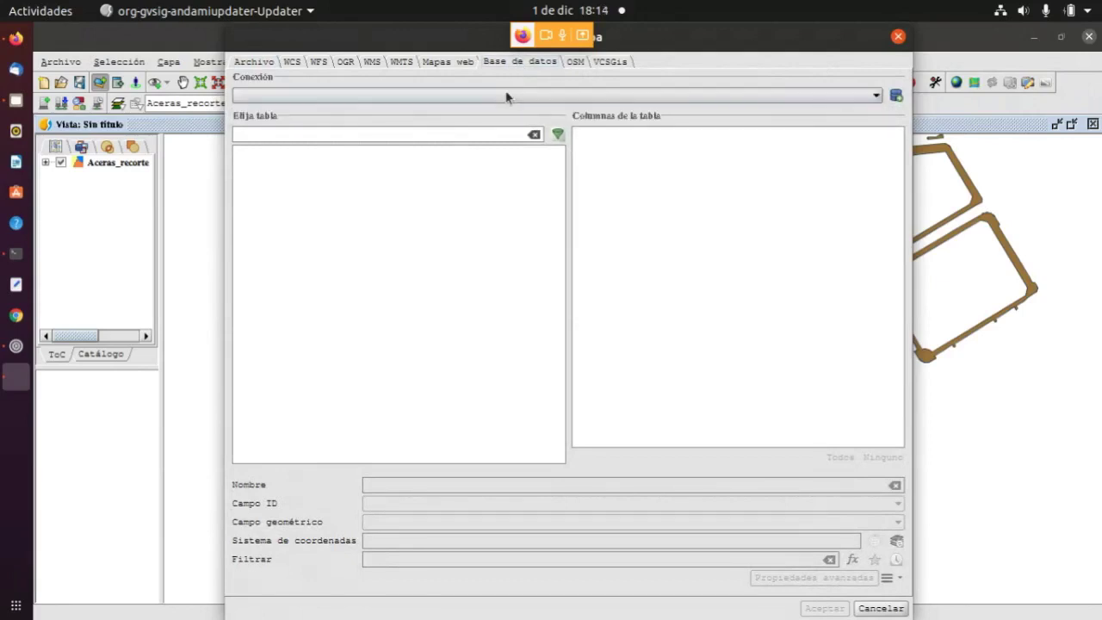
{"action": "left_click", "coordinate": [858, 97]}
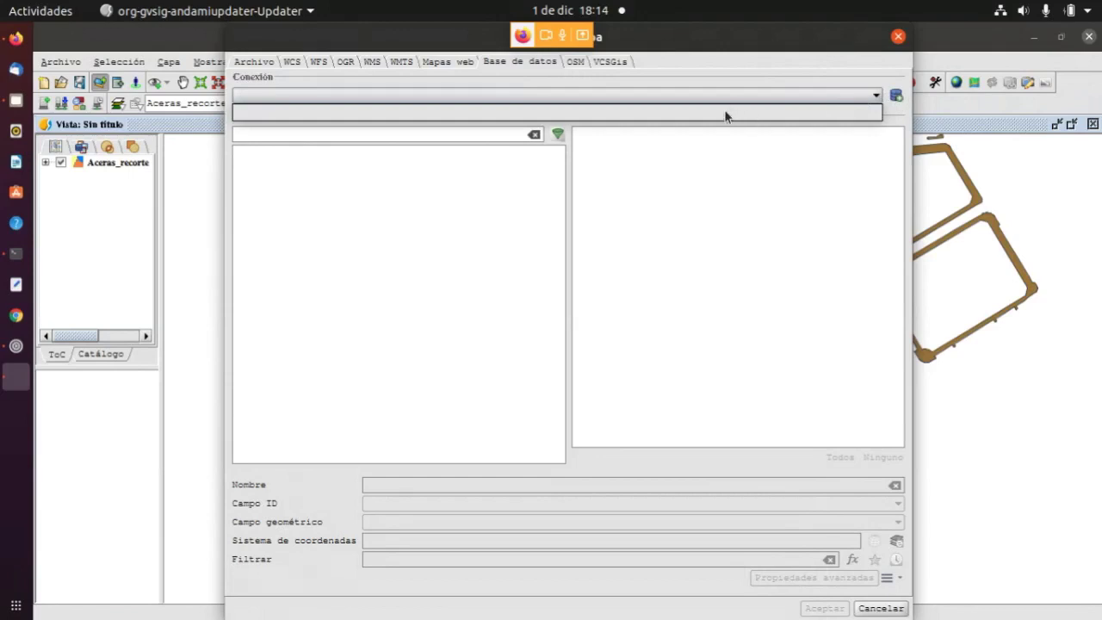
{"action": "left_click", "coordinate": [896, 97]}
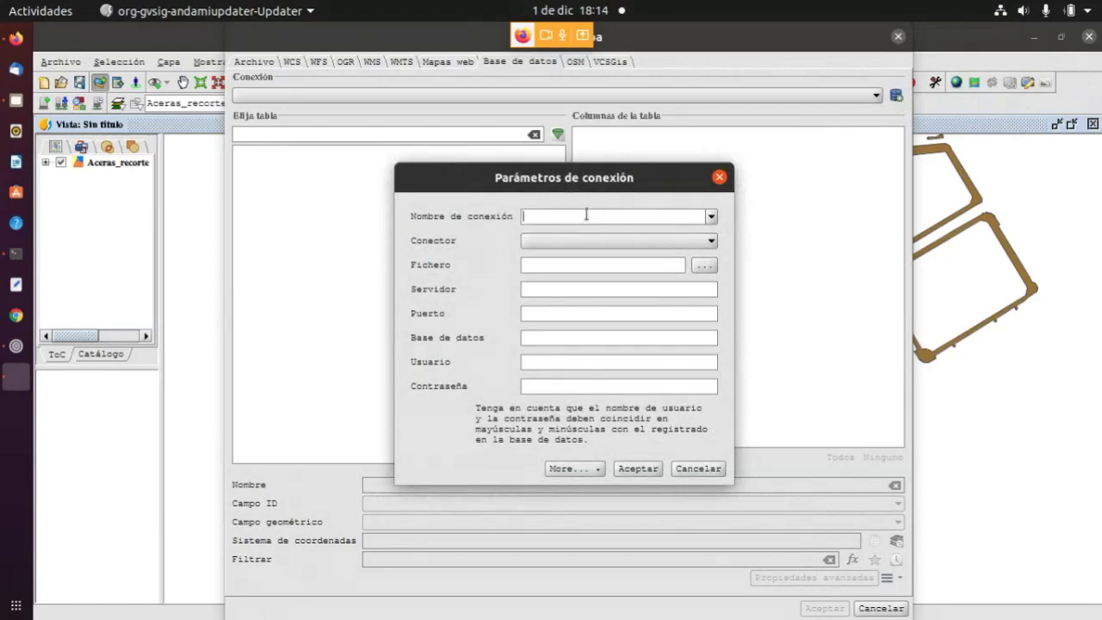
Name the connection h2_senyales and choose H2Spatial as its connector
{"action": "type", "text": "b"}
{"action": "type", "text": "2_"}
{"action": "type", "text": "se"}
{"action": "type", "text": "r"}
{"action": "type", "text": "y"}
{"action": "type", "text": "ales"}
{"action": "left_click", "coordinate": [585, 244]}
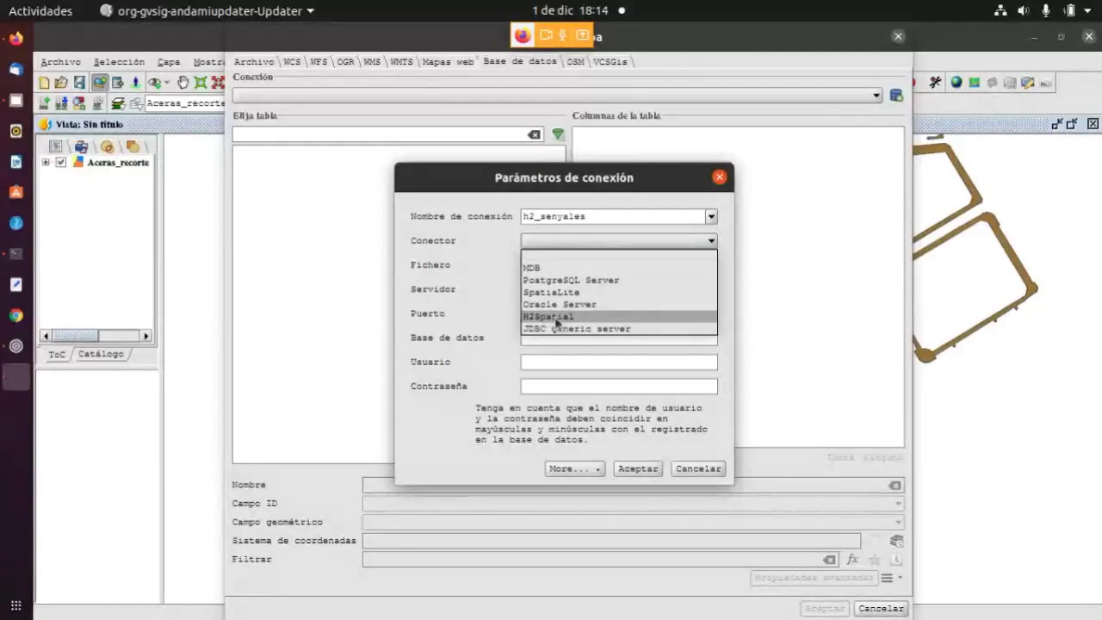
{"action": "left_click", "coordinate": [543, 317]}
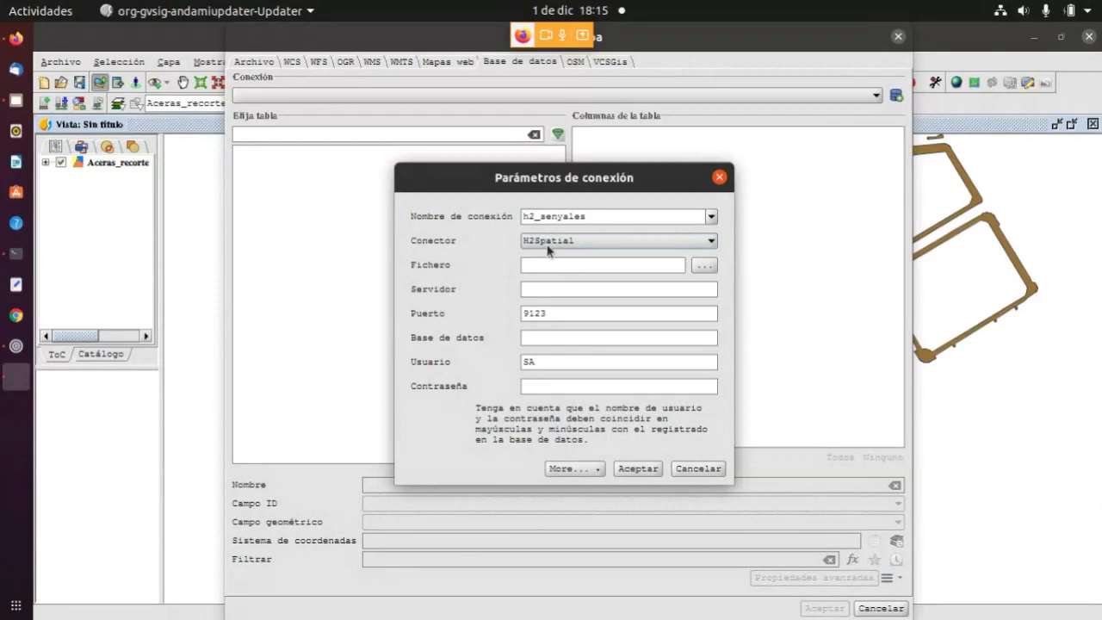
Set the connection's file to dbpracticas_def.mv.db from the workshop's Cartografia_edicion folder and create the connection
{"action": "left_click", "coordinate": [702, 269]}
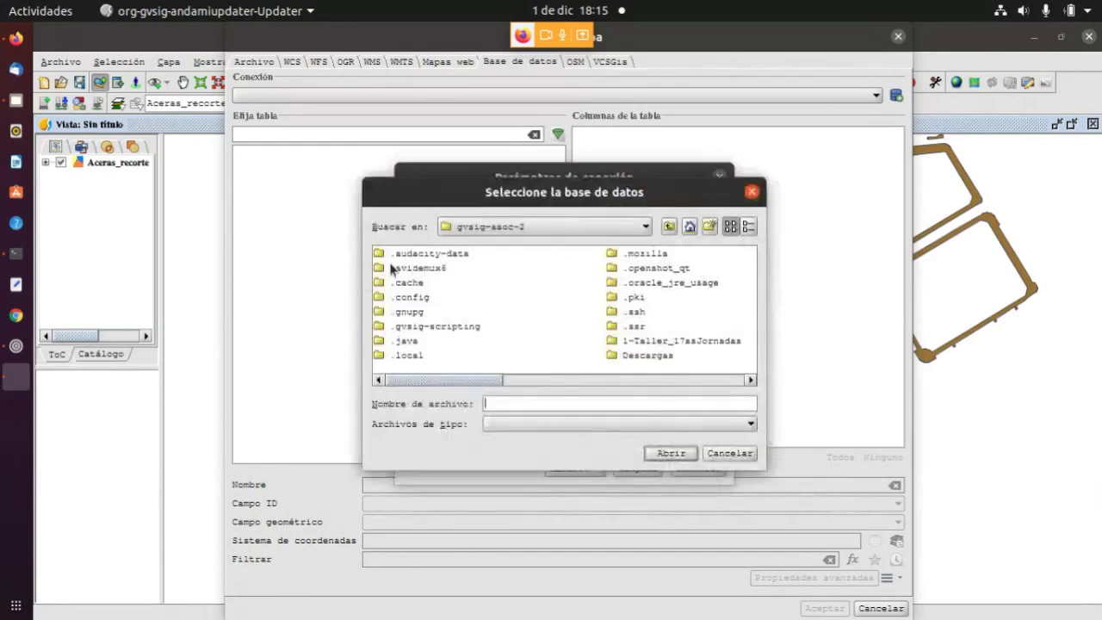
{"action": "double_click", "coordinate": [669, 339]}
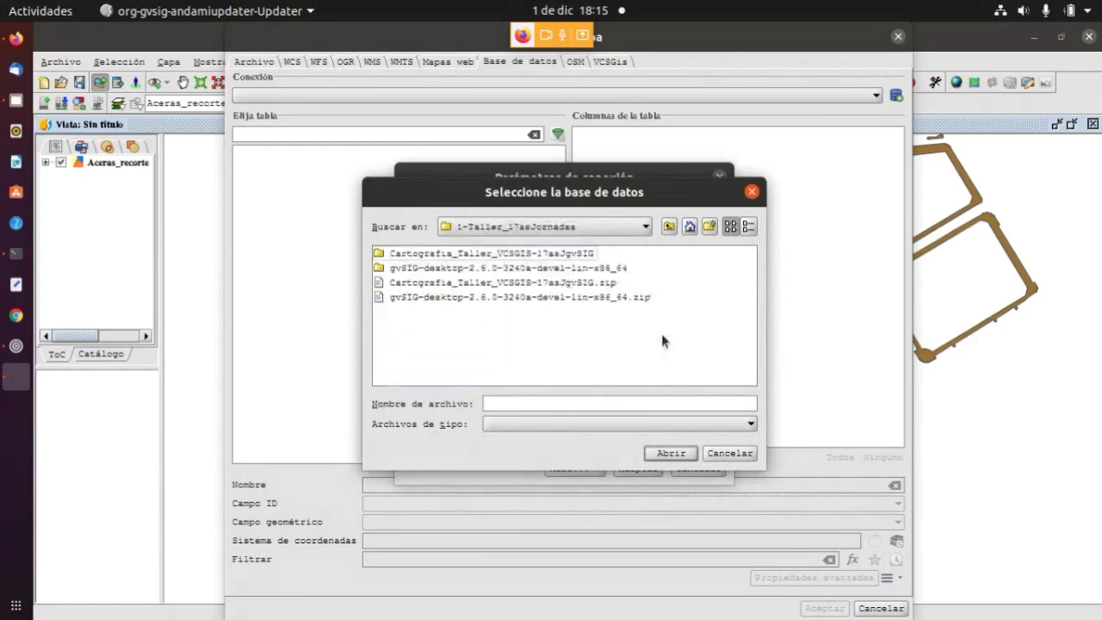
{"action": "double_click", "coordinate": [491, 255]}
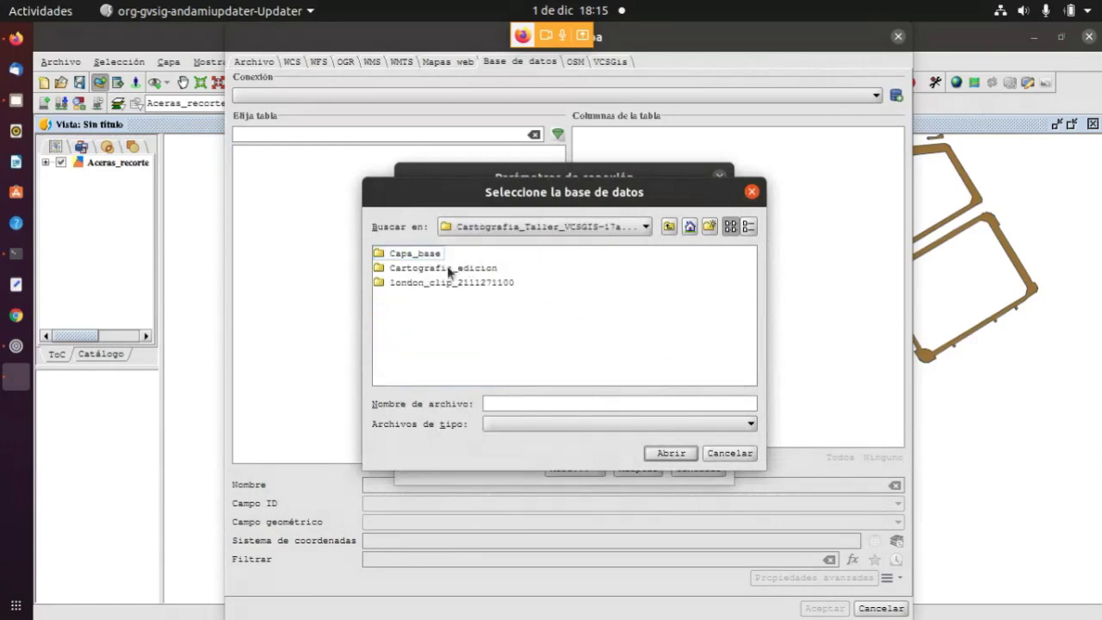
{"action": "double_click", "coordinate": [446, 267]}
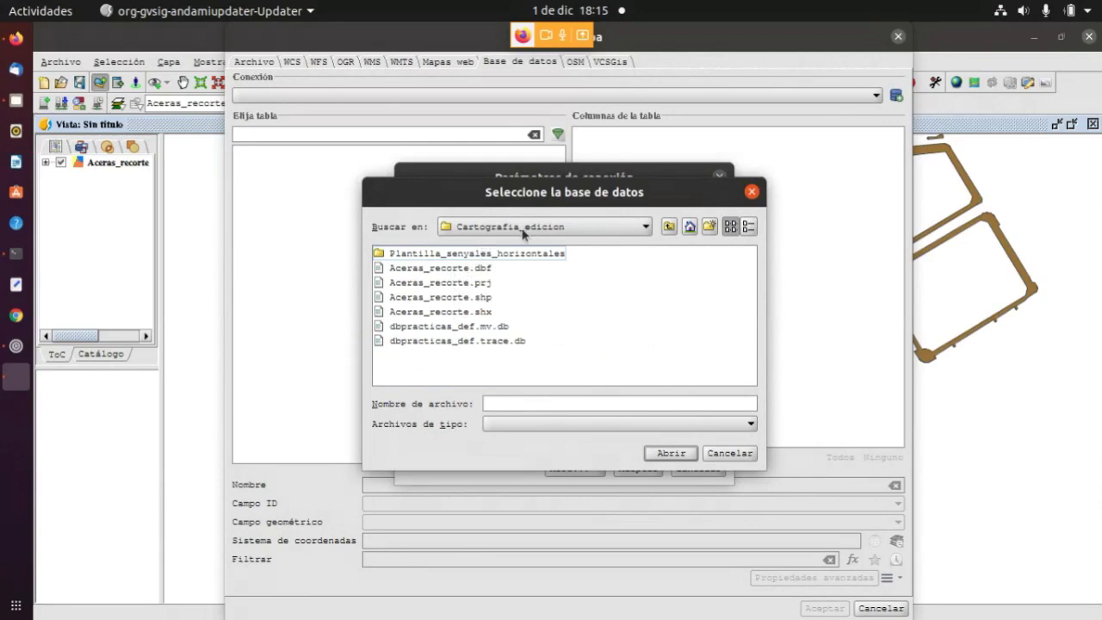
{"action": "left_click", "coordinate": [472, 328]}
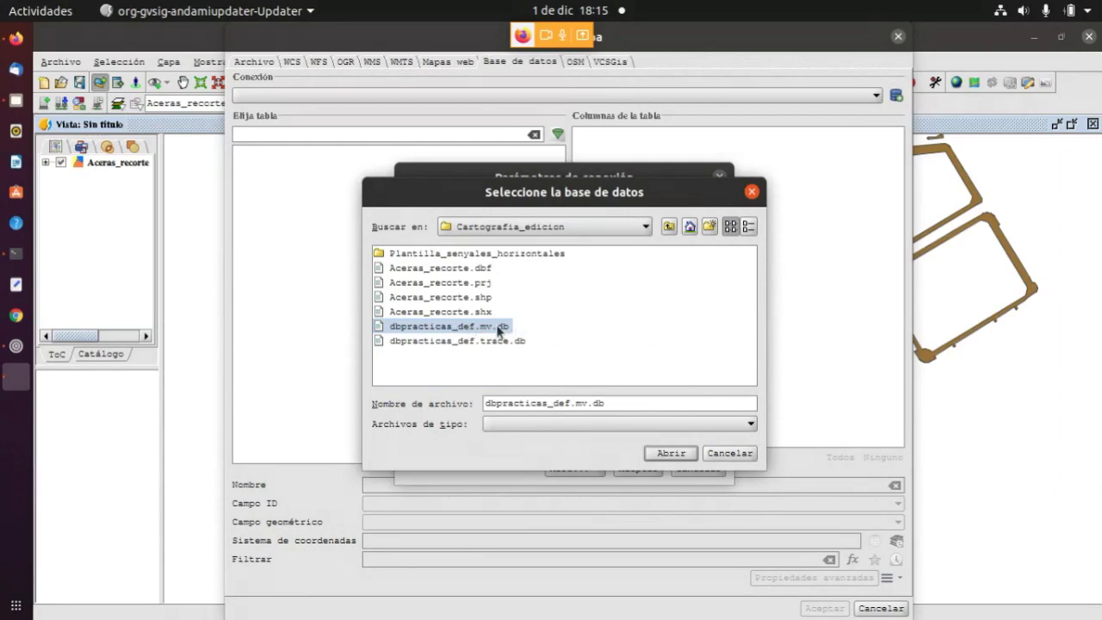
{"action": "left_click", "coordinate": [659, 455]}
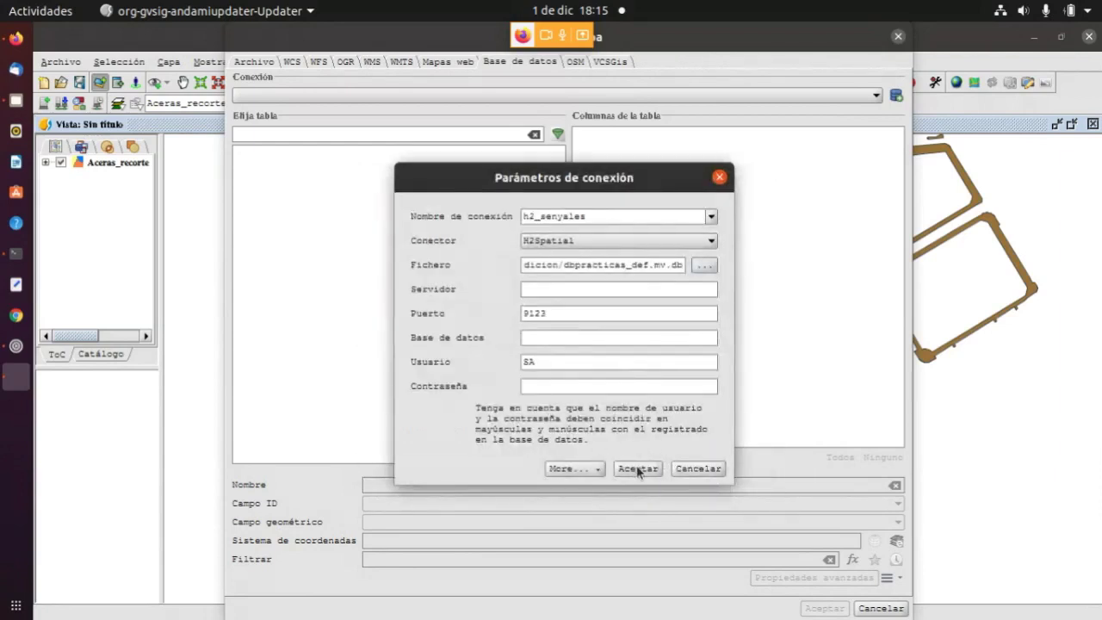
{"action": "left_click", "coordinate": [637, 469]}
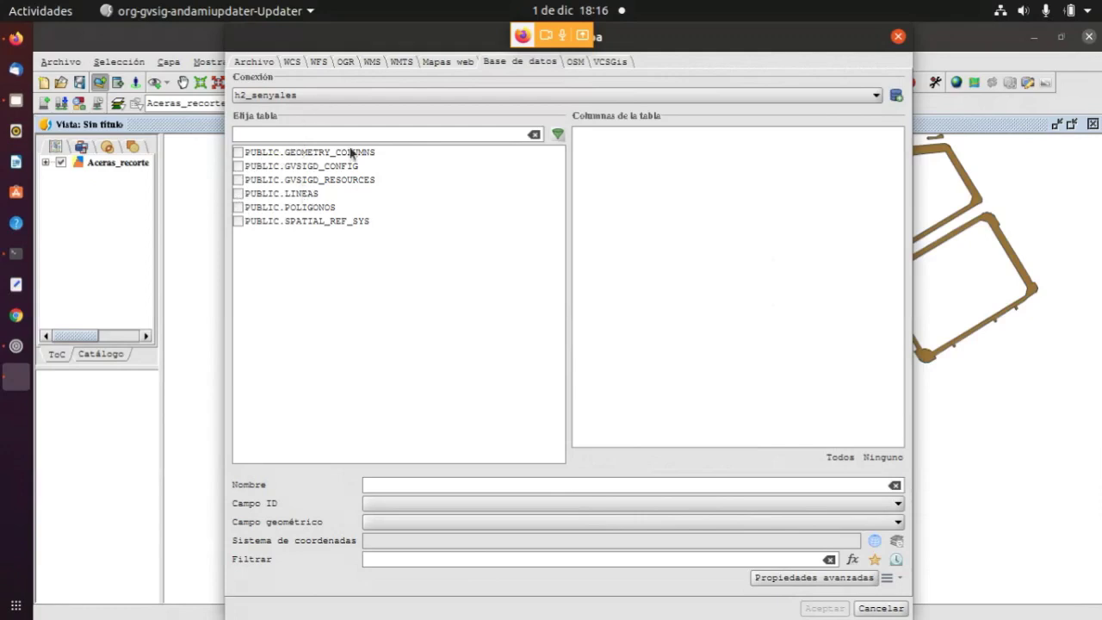
Load the PUBLIC.LINEAS and PUBLIC.POLIGONOS tables from the h2_senyales connection into the view
{"action": "left_click", "coordinate": [238, 194]}
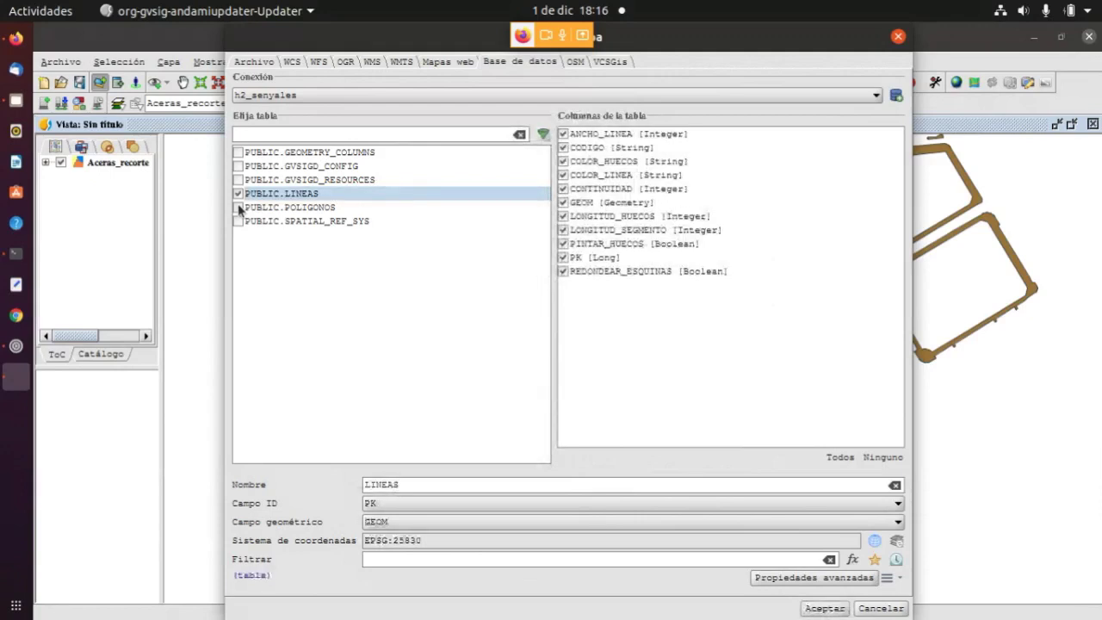
{"action": "left_click", "coordinate": [239, 207]}
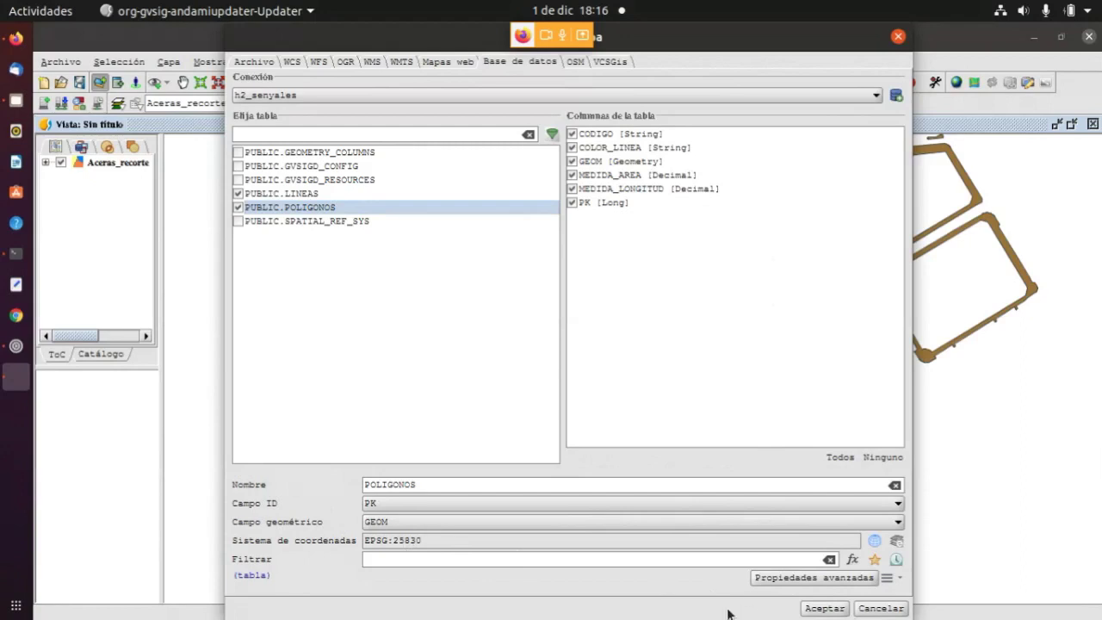
{"action": "left_click", "coordinate": [823, 608]}
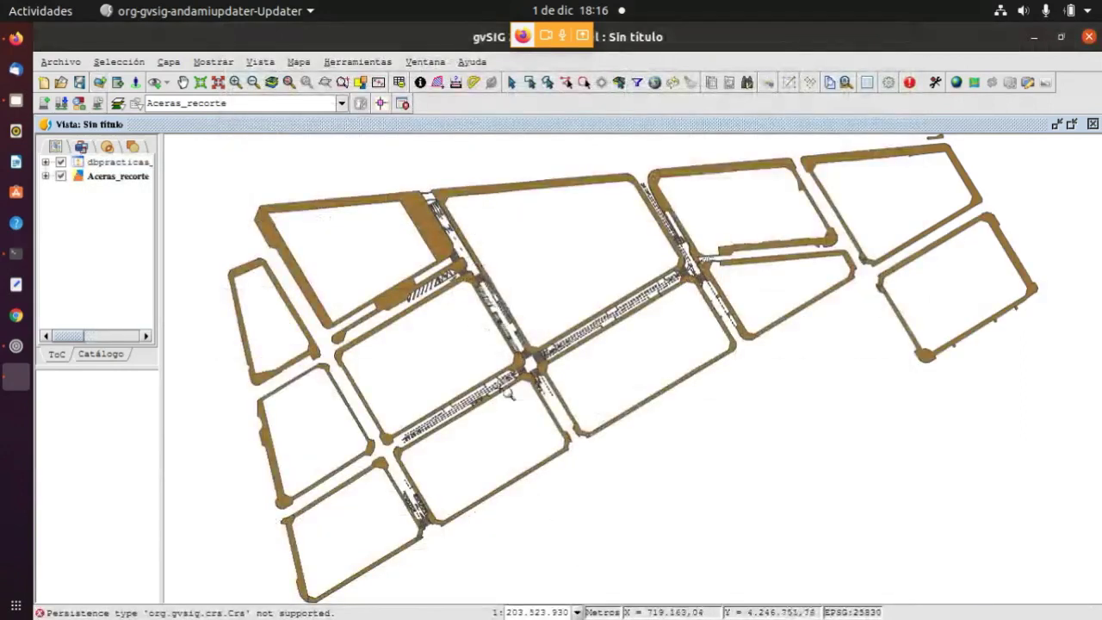
Expand the dbpracticas layer group and show the legends of its LINEAS and POLIGONOS layers
{"action": "scroll", "coordinate": [528, 368], "scroll_direction": "up", "scroll_amount": 3}
{"action": "scroll", "coordinate": [527, 352], "scroll_direction": "up", "scroll_amount": 3}
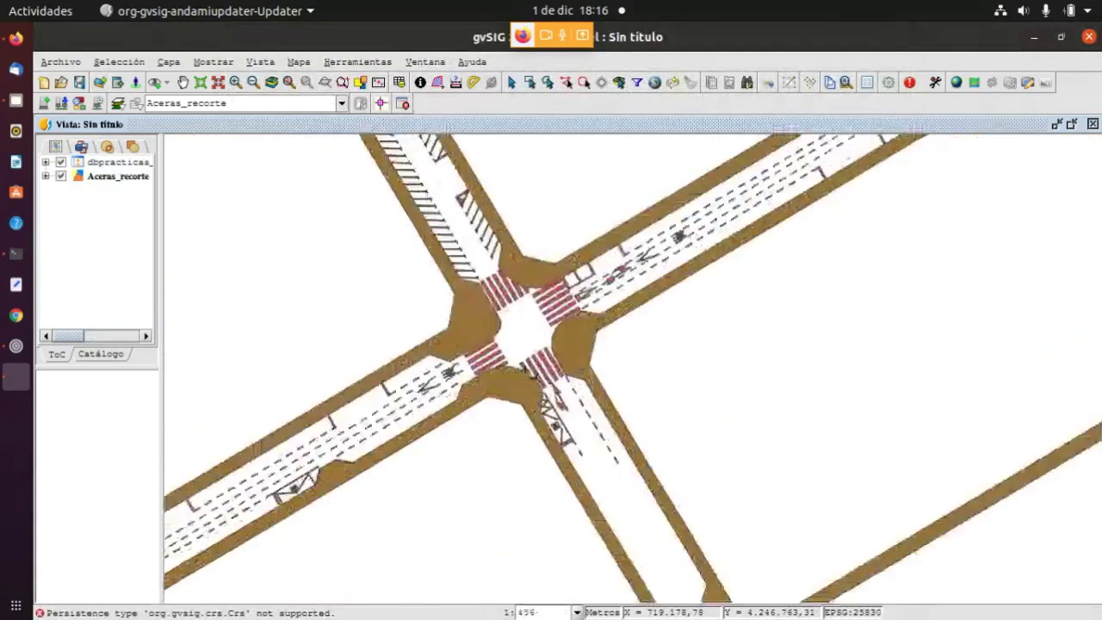
{"action": "scroll", "coordinate": [528, 352], "scroll_direction": "up", "scroll_amount": 2}
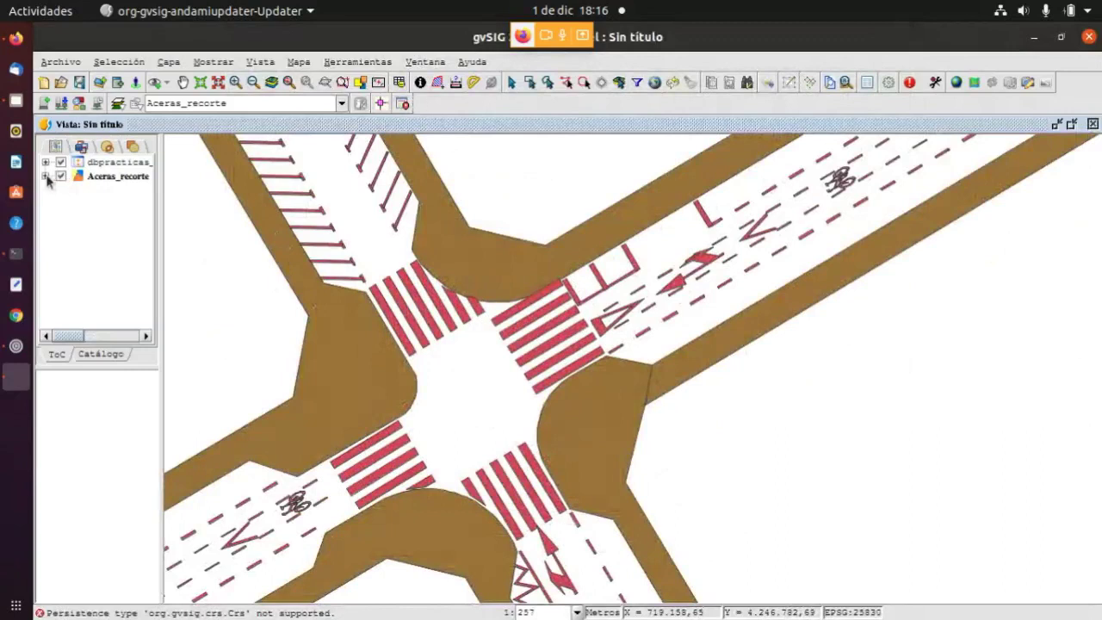
{"action": "left_click", "coordinate": [46, 163]}
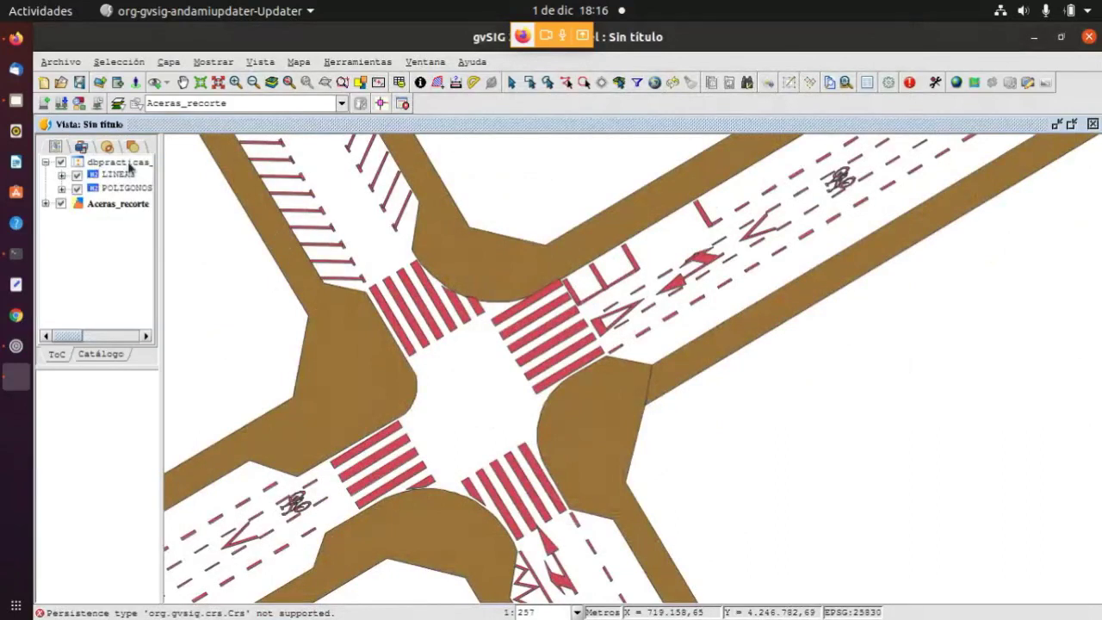
{"action": "left_click", "coordinate": [61, 175]}
{"action": "left_click", "coordinate": [61, 200]}
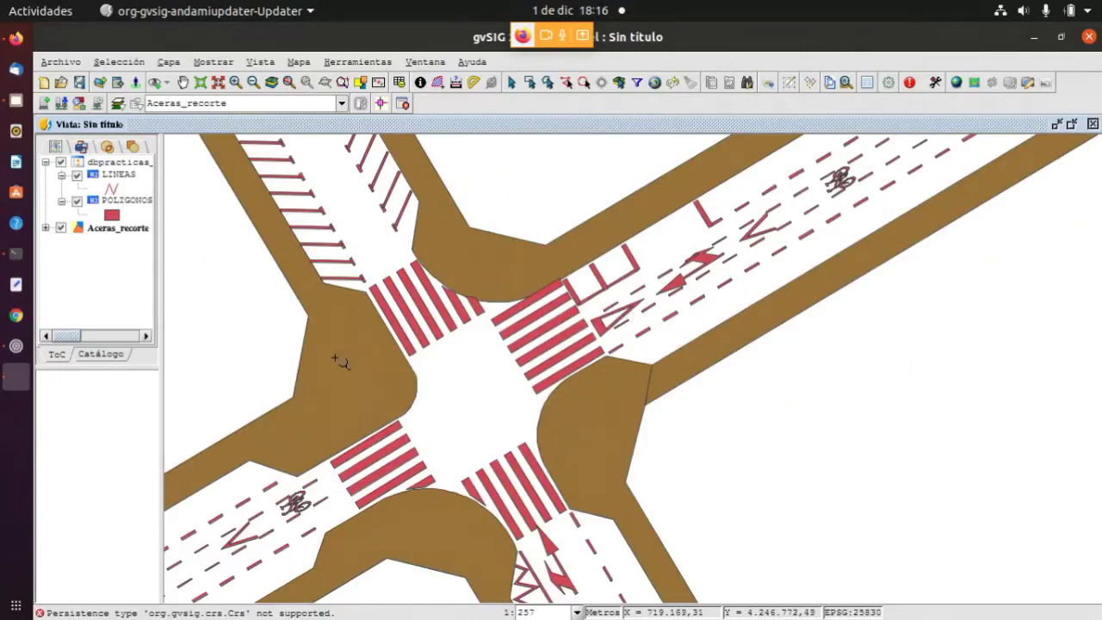
Examine the road markings along the streets and around the central intersection at different scales
{"action": "scroll", "coordinate": [336, 358], "scroll_direction": "down", "scroll_amount": 2}
{"action": "scroll", "coordinate": [540, 322], "scroll_direction": "down", "scroll_amount": 2}
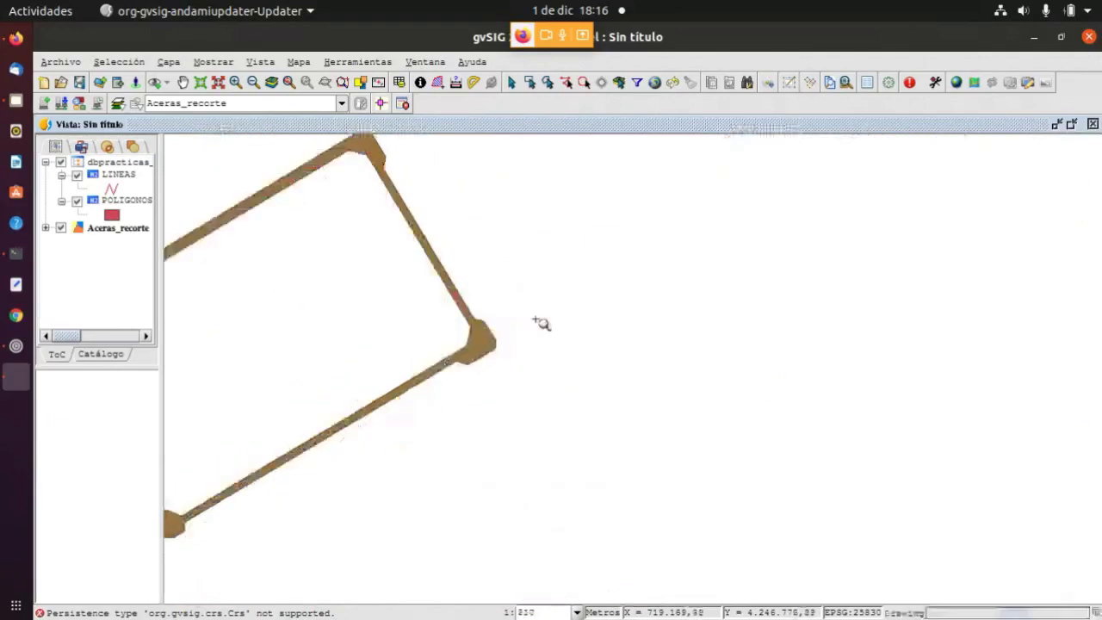
{"action": "scroll", "coordinate": [627, 319], "scroll_direction": "down", "scroll_amount": 1}
{"action": "scroll", "coordinate": [499, 465], "scroll_direction": "up", "scroll_amount": 2}
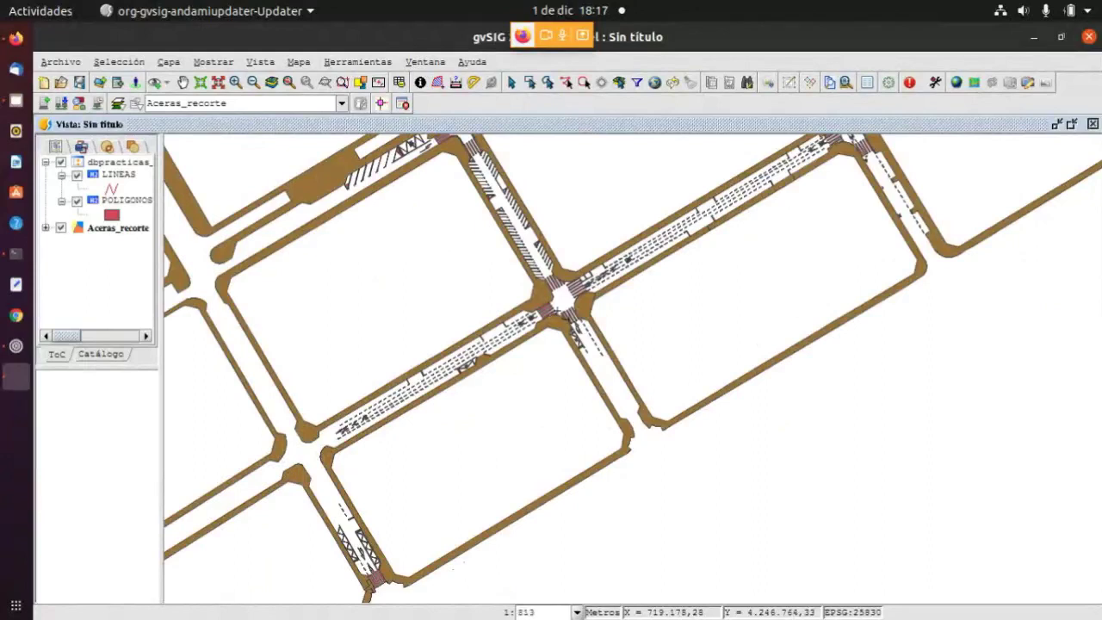
{"action": "scroll", "coordinate": [564, 314], "scroll_direction": "up", "scroll_amount": 1}
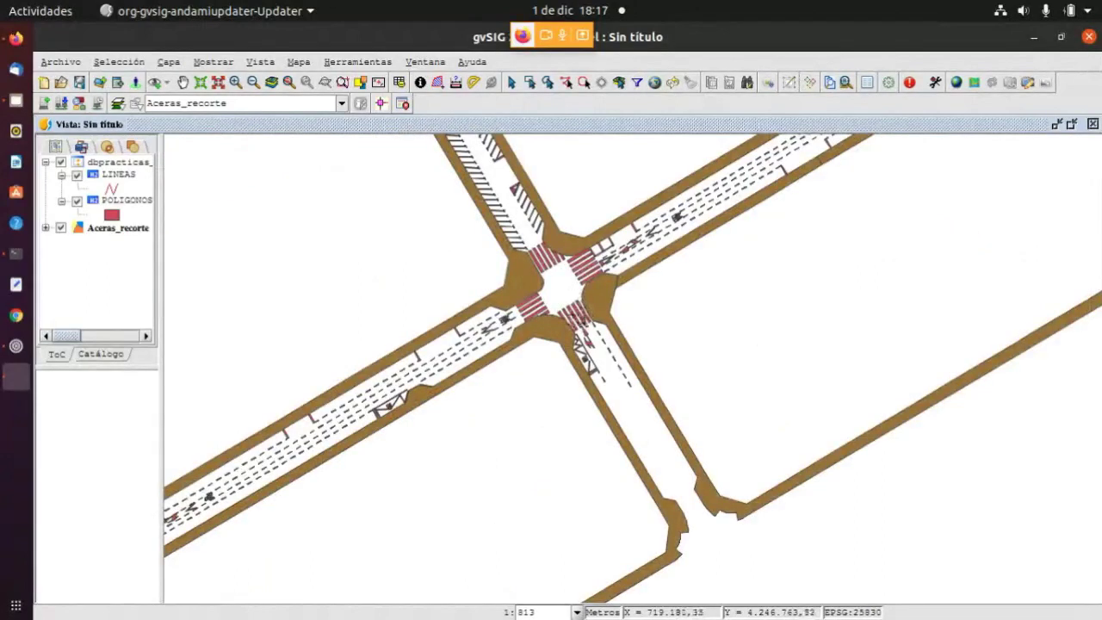
{"action": "scroll", "coordinate": [571, 316], "scroll_direction": "down", "scroll_amount": 1}
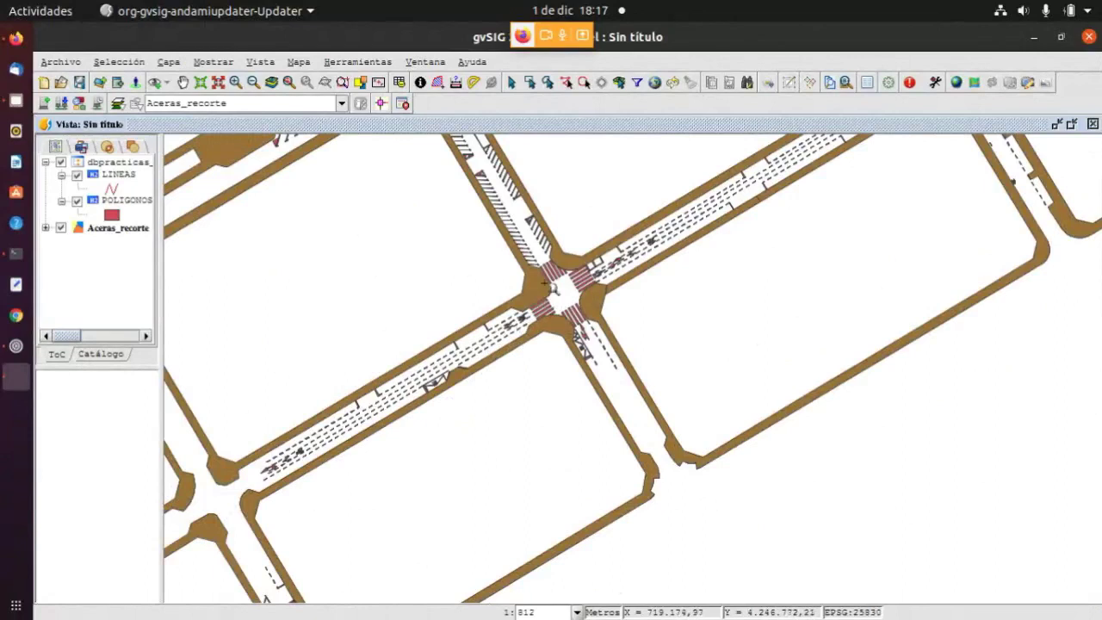
{"action": "scroll", "coordinate": [561, 303], "scroll_direction": "down", "scroll_amount": 5}
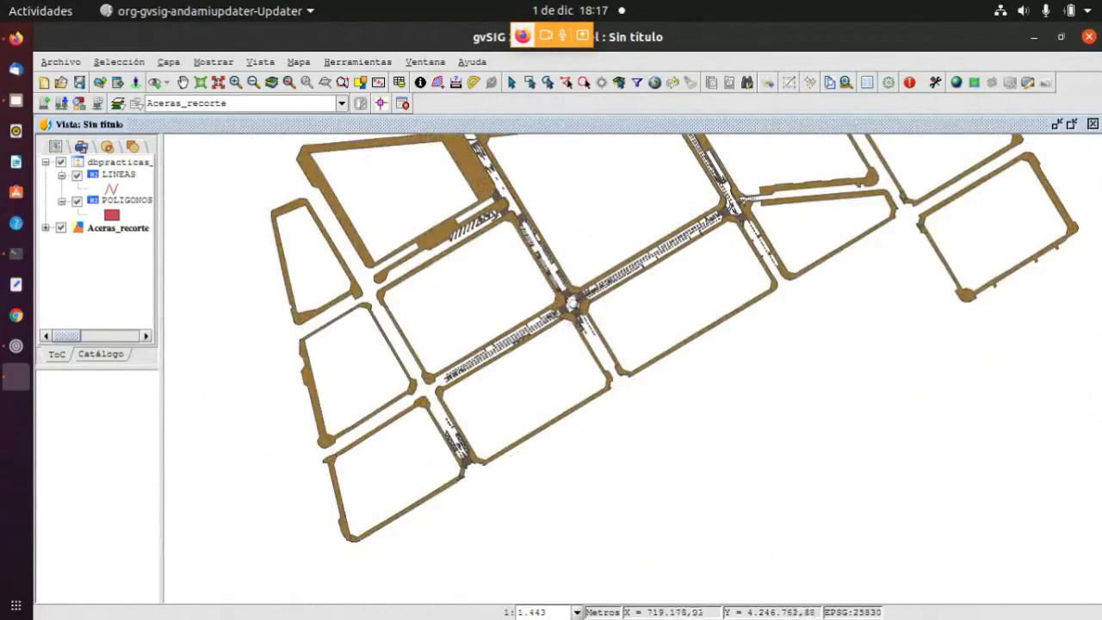
{"action": "scroll", "coordinate": [562, 331], "scroll_direction": "up", "scroll_amount": 2}
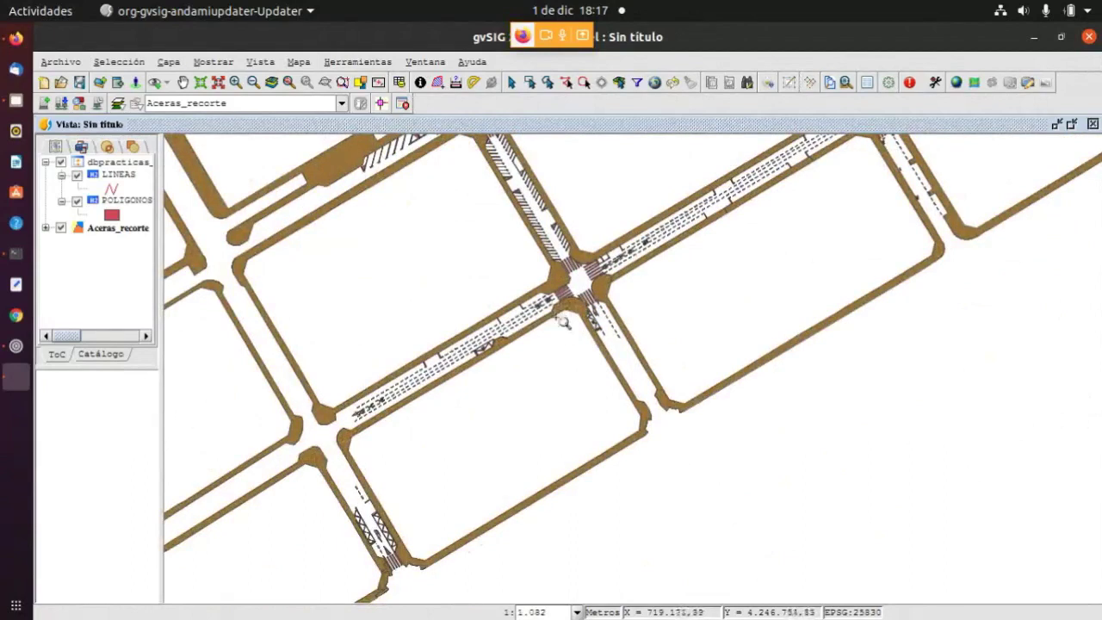
{"action": "scroll", "coordinate": [579, 290], "scroll_direction": "up", "scroll_amount": 1}
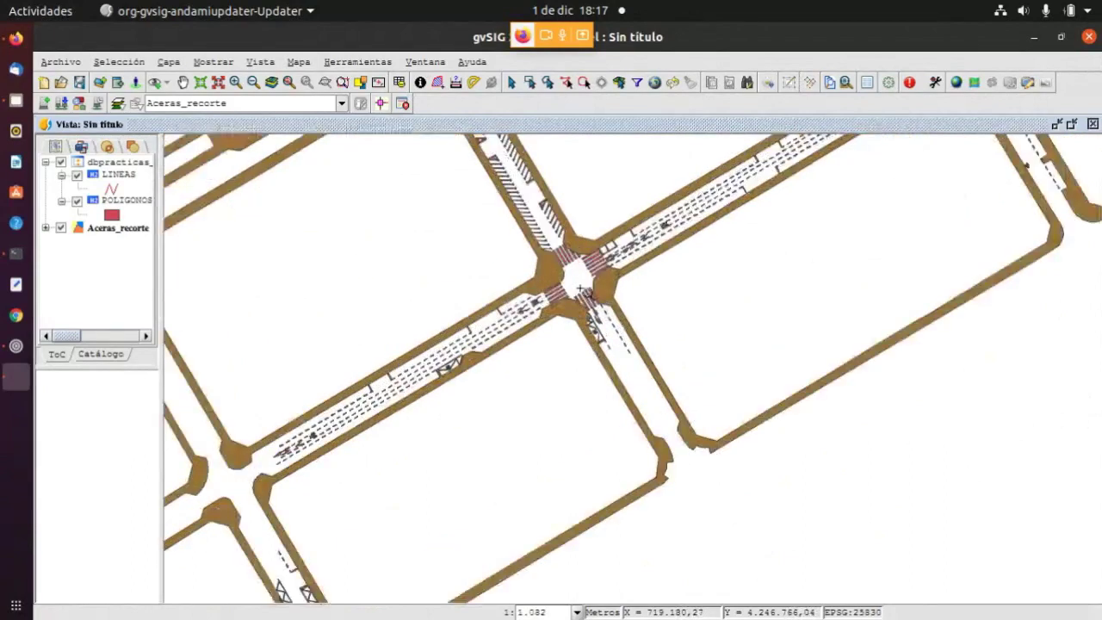
{"action": "scroll", "coordinate": [580, 290], "scroll_direction": "up", "scroll_amount": 3}
{"action": "scroll", "coordinate": [575, 284], "scroll_direction": "up", "scroll_amount": 3}
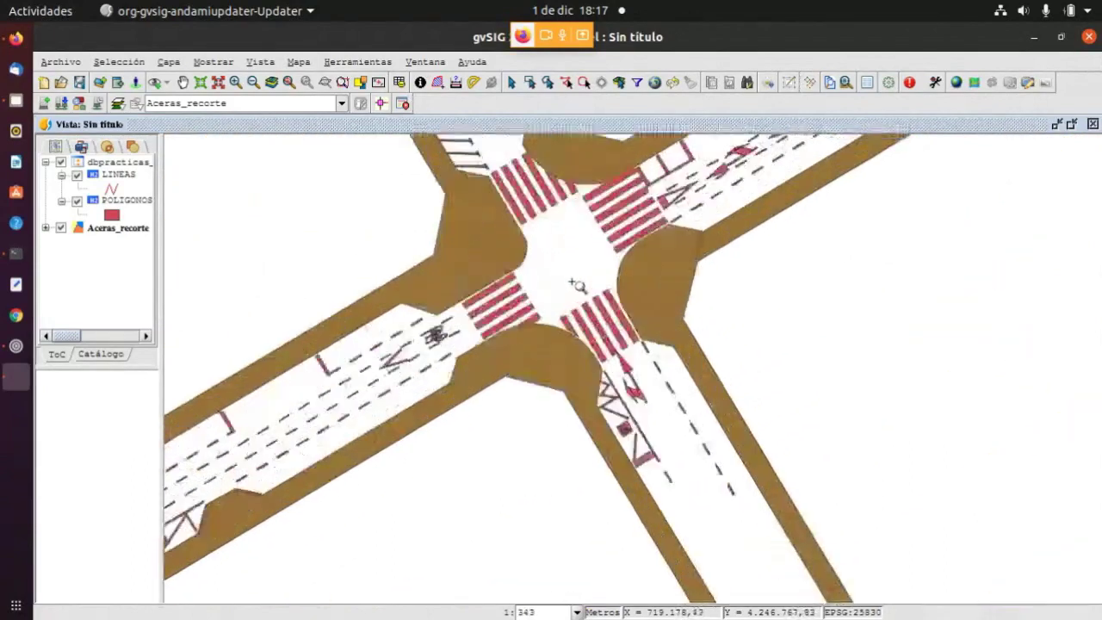
{"action": "scroll", "coordinate": [575, 284], "scroll_direction": "up", "scroll_amount": 3}
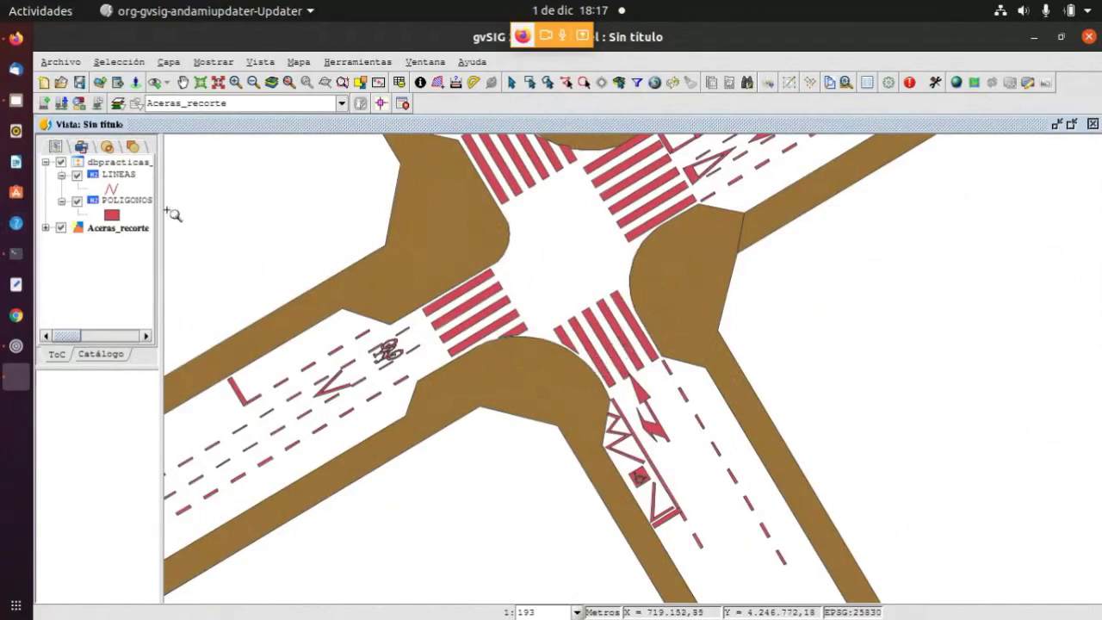
Put the POLIGONOS layer into editing and select the four full-length stripes of the zebra crossing on the intersection's lower side
{"action": "left_click", "coordinate": [129, 201]}
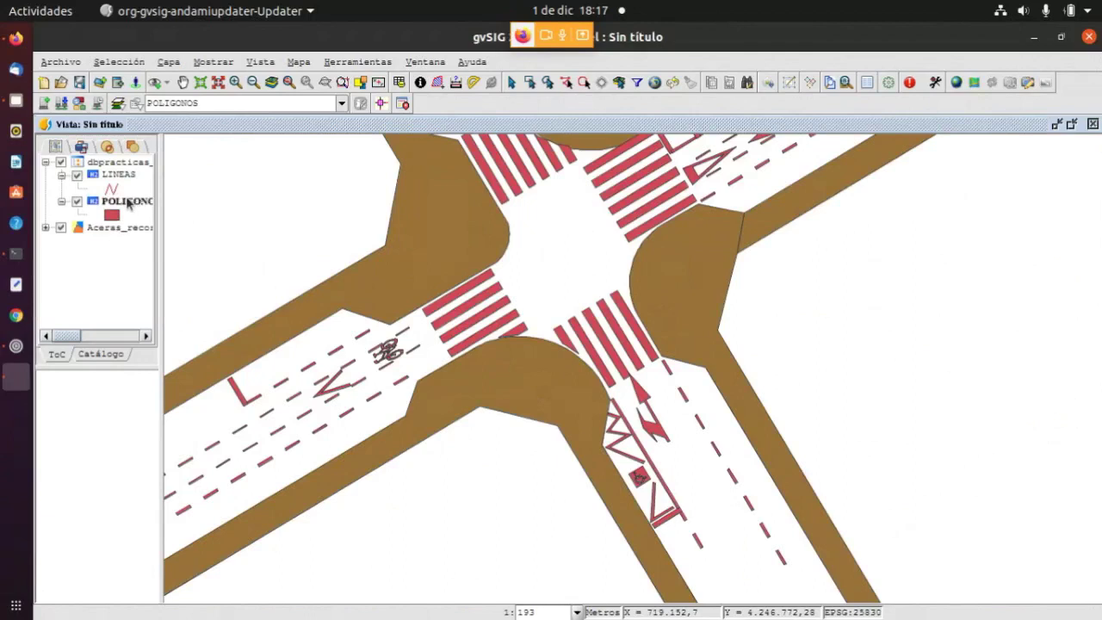
{"action": "right_click", "coordinate": [127, 201]}
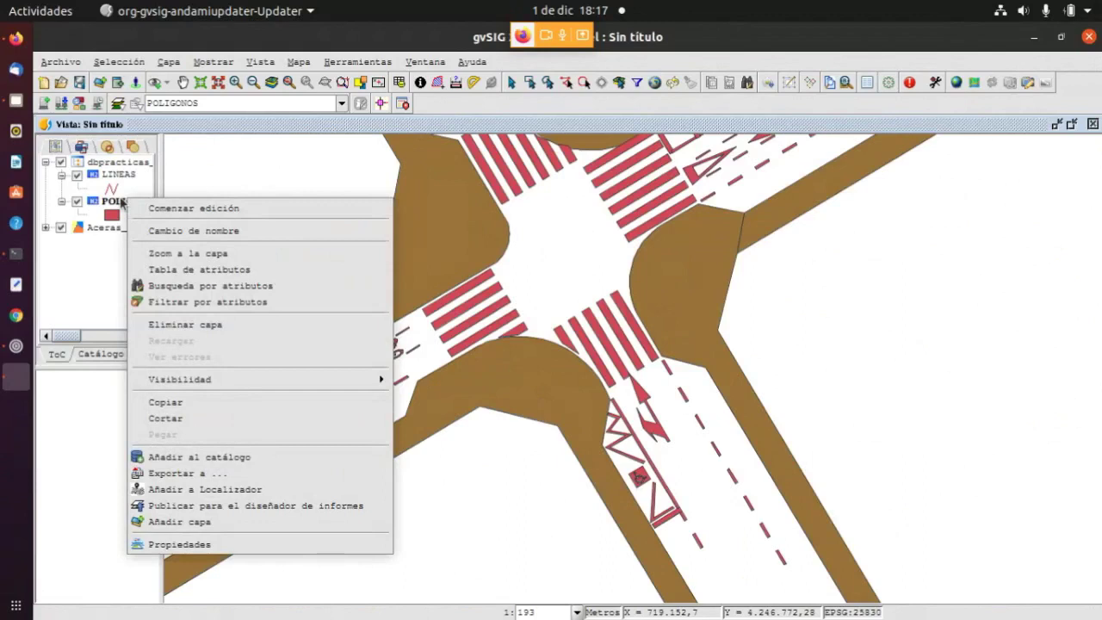
{"action": "left_click", "coordinate": [156, 208]}
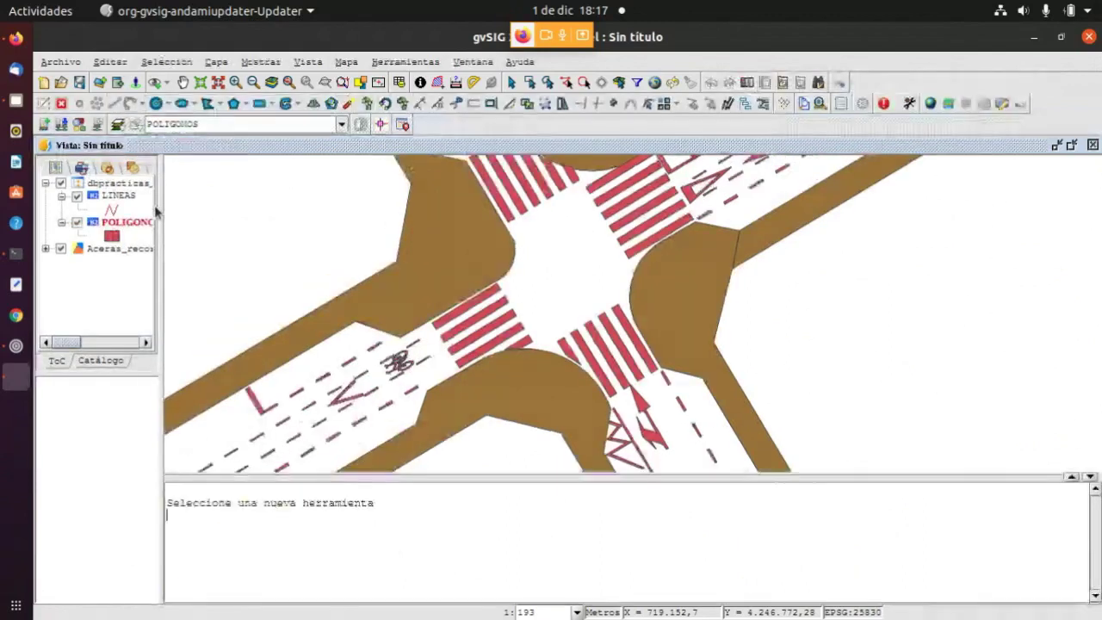
{"action": "left_click", "coordinate": [529, 81]}
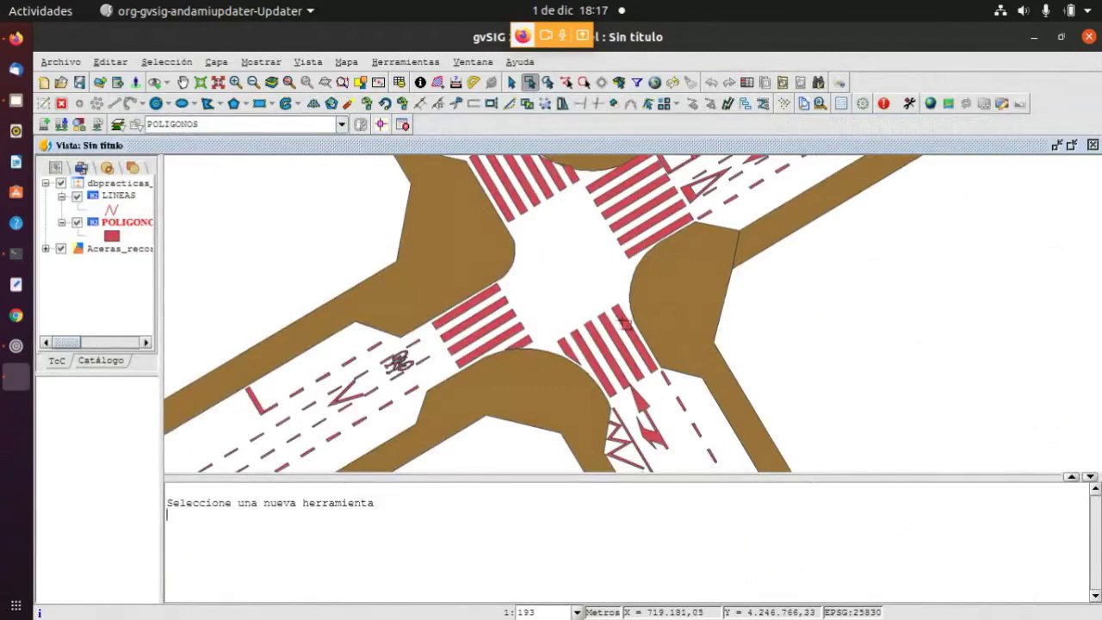
{"action": "left_click_drag", "start_coordinate": [627, 320], "coordinate": [603, 374]}
{"action": "scroll", "coordinate": [613, 372], "scroll_direction": "up", "scroll_amount": 3}
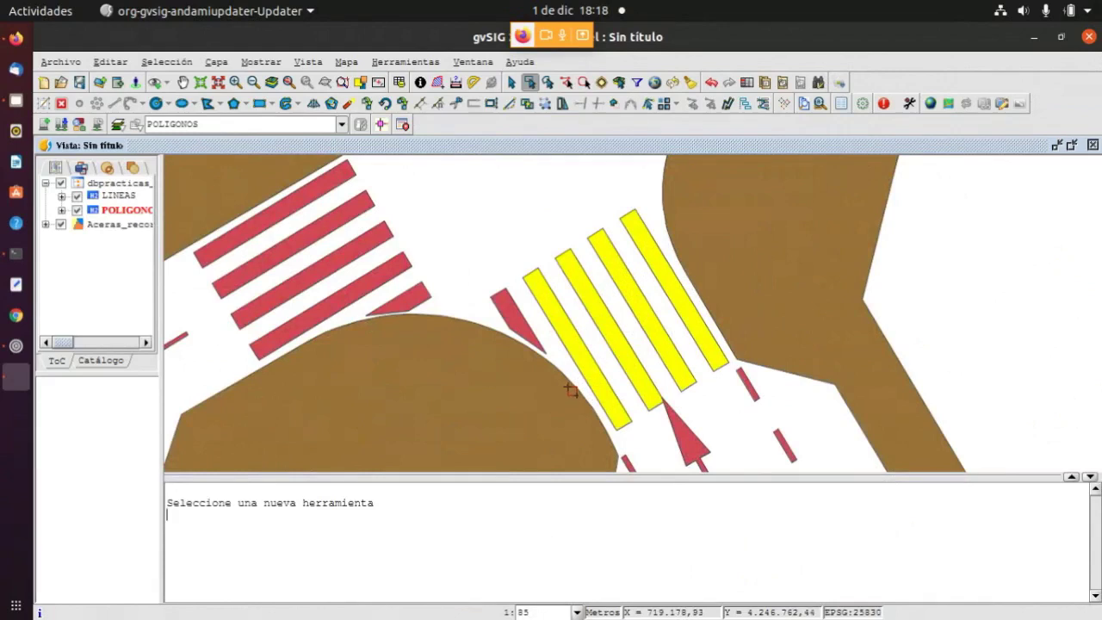
Duplicate the four selected zebra-crossing stripes from the central intersection to the right-hand sidewalk corner of the intersection farther southwest
{"action": "scroll", "coordinate": [640, 326], "scroll_direction": "down", "scroll_amount": 2}
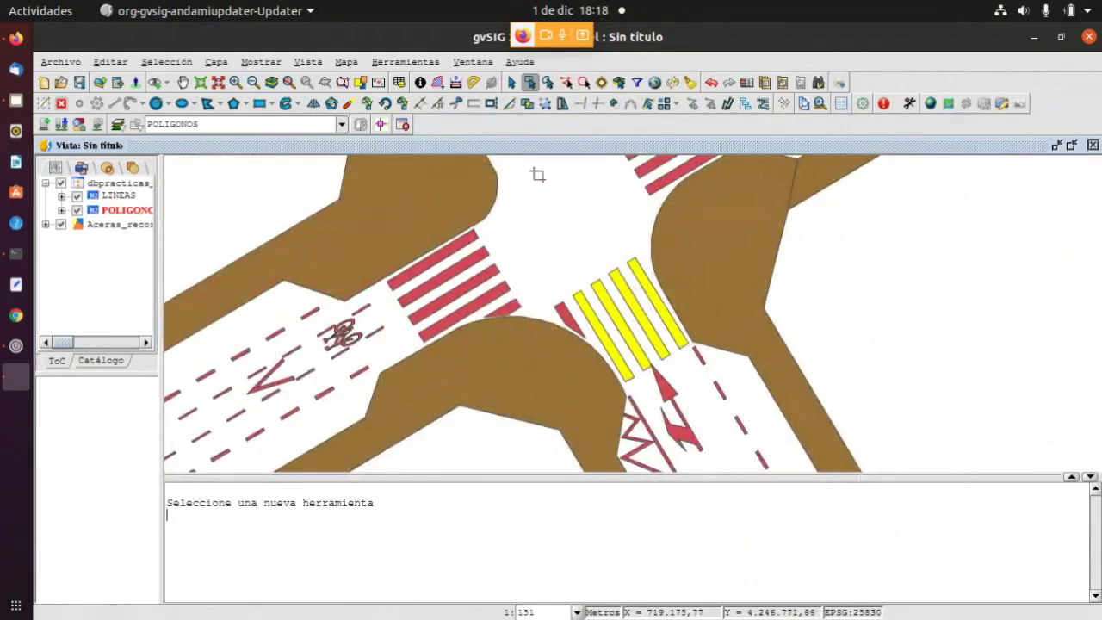
{"action": "left_click", "coordinate": [402, 104]}
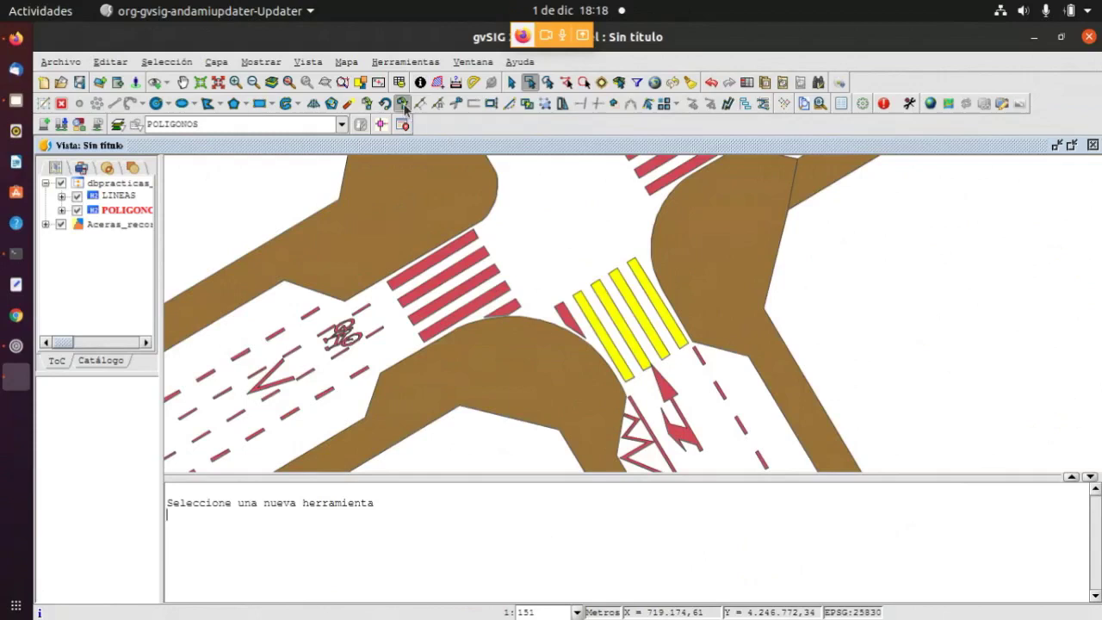
{"action": "left_click", "coordinate": [624, 314]}
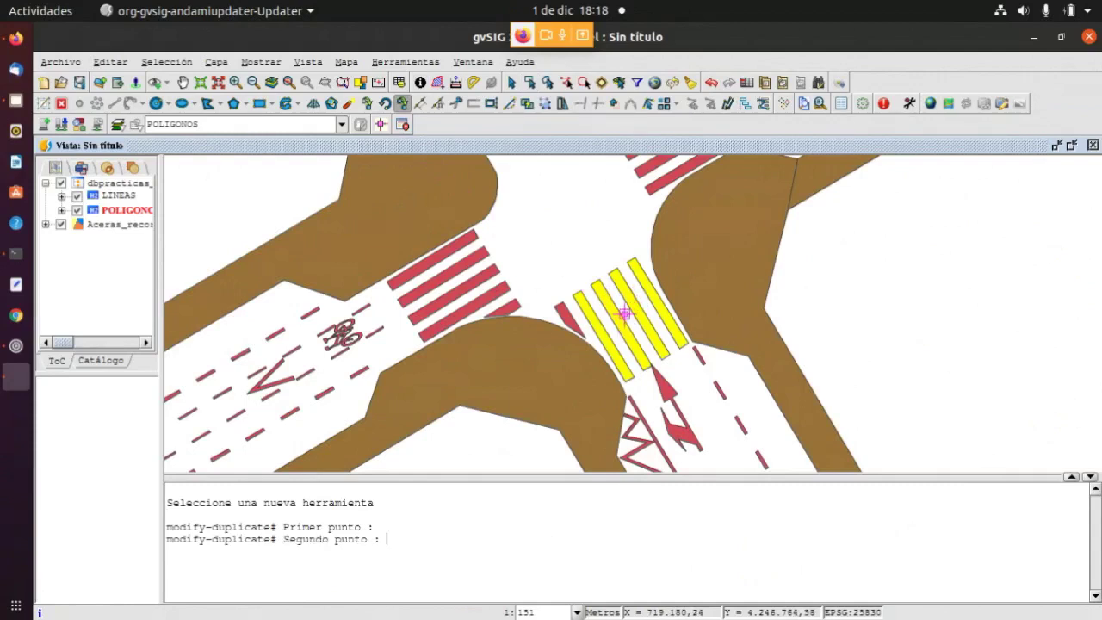
{"action": "scroll", "coordinate": [689, 265], "scroll_direction": "down", "scroll_amount": 2}
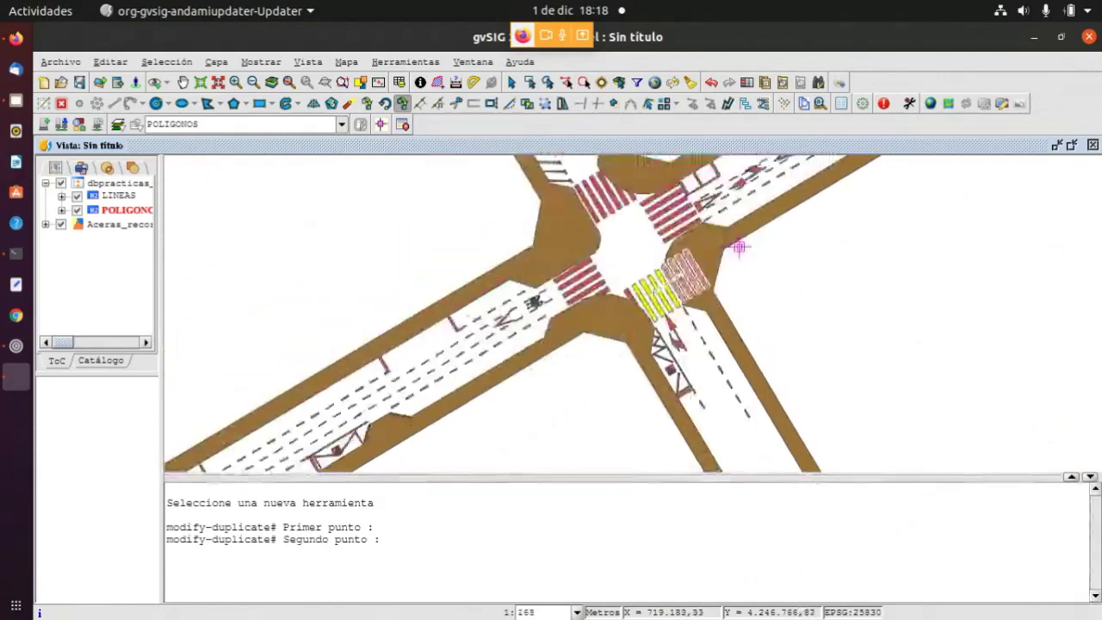
{"action": "scroll", "coordinate": [738, 247], "scroll_direction": "down", "scroll_amount": 3}
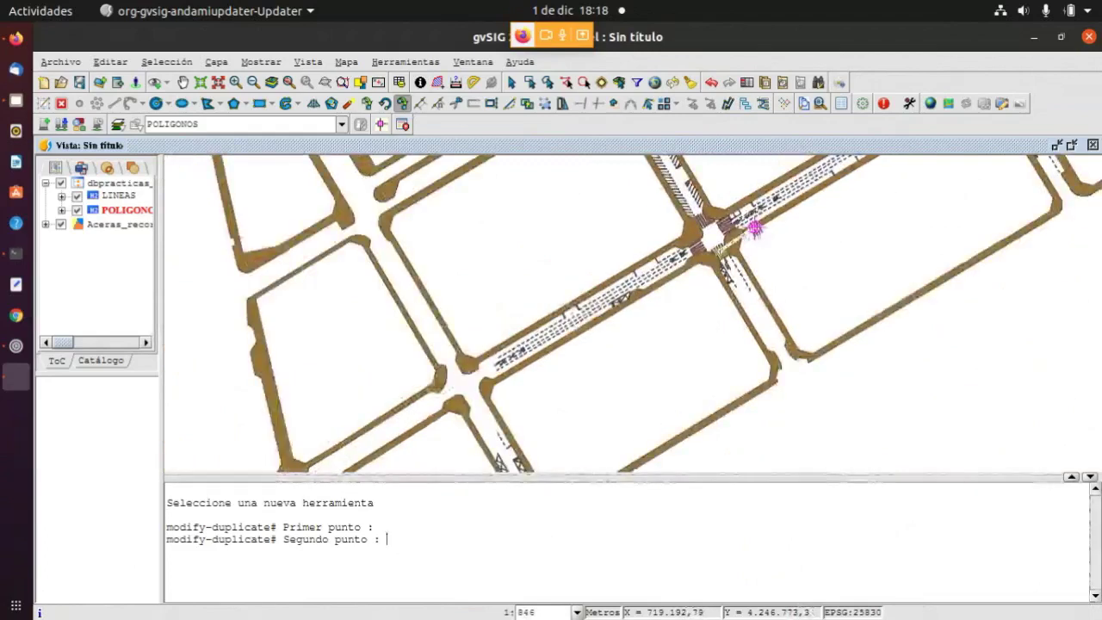
{"action": "scroll", "coordinate": [755, 228], "scroll_direction": "down", "scroll_amount": 2}
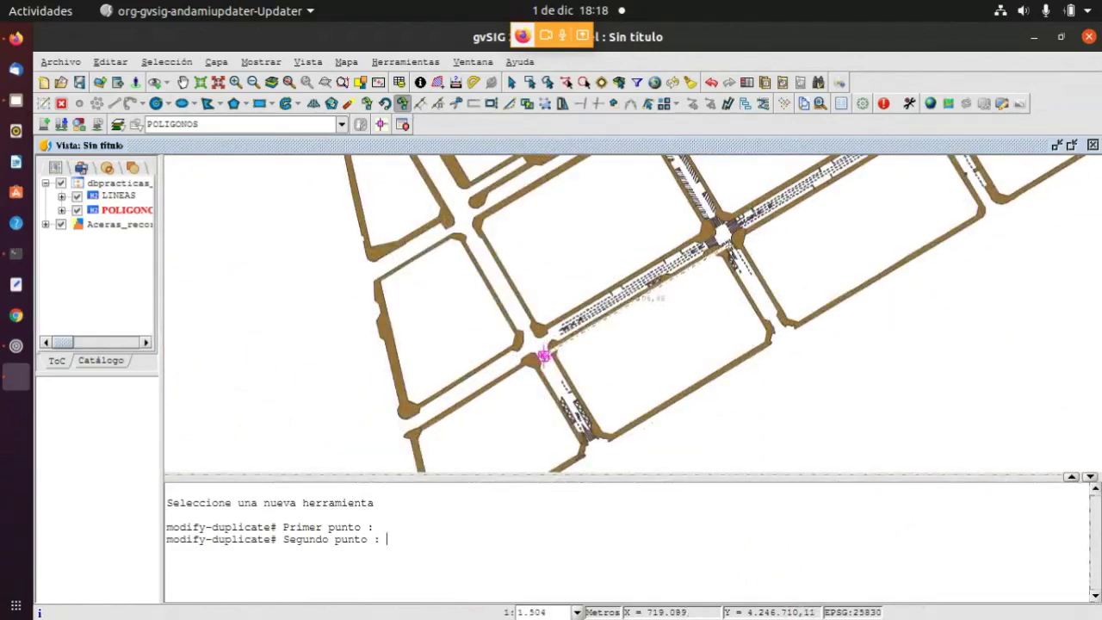
{"action": "scroll", "coordinate": [544, 354], "scroll_direction": "up", "scroll_amount": 1}
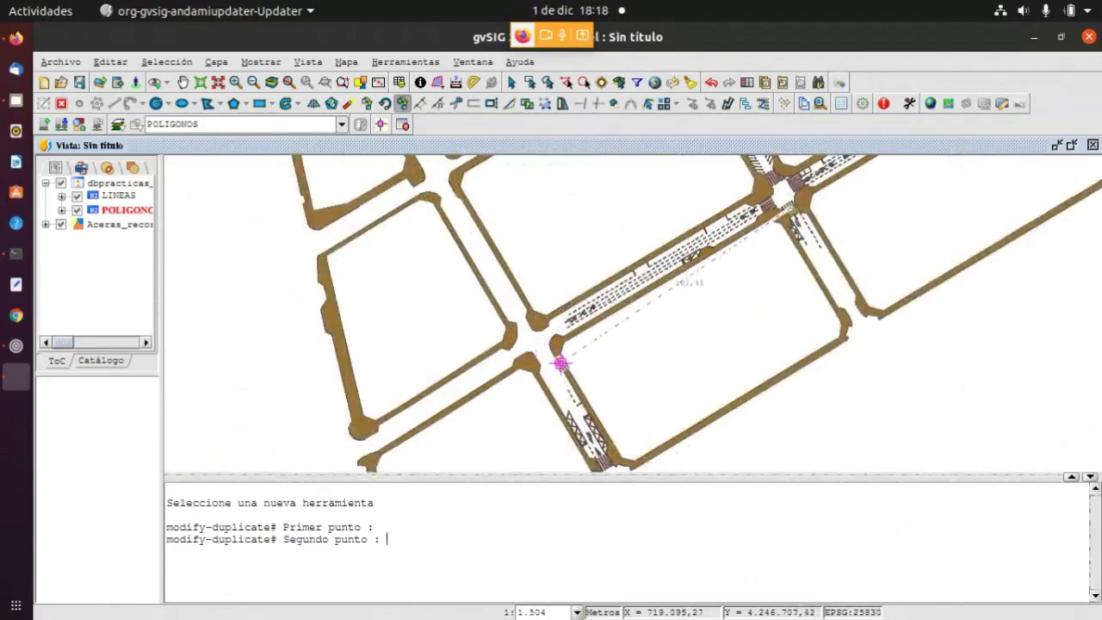
{"action": "scroll", "coordinate": [554, 362], "scroll_direction": "up", "scroll_amount": 6}
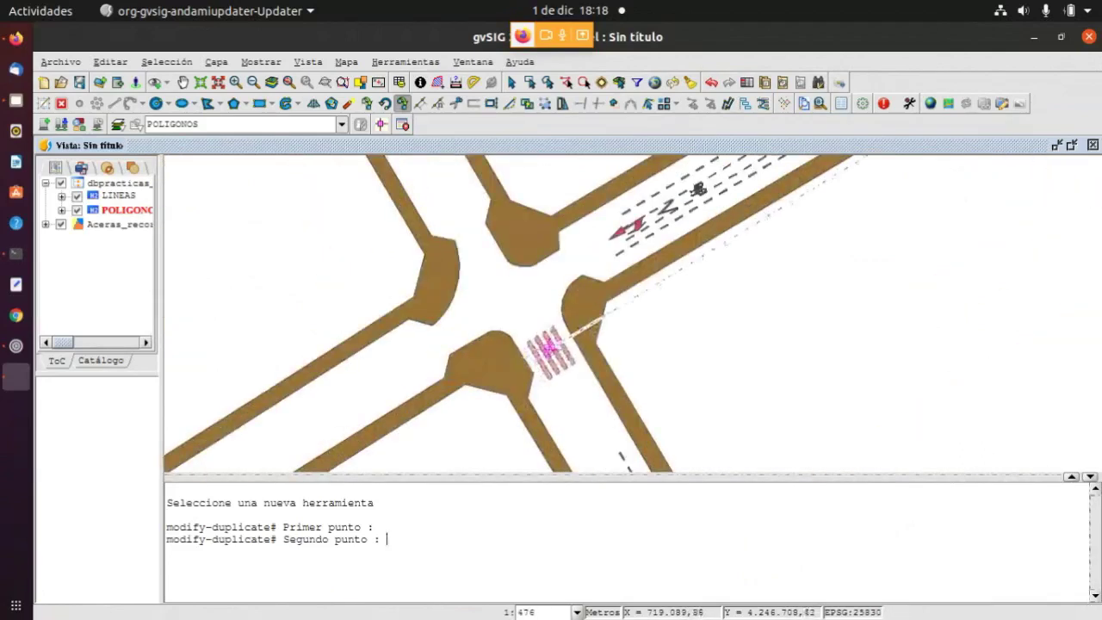
{"action": "scroll", "coordinate": [512, 340], "scroll_direction": "up", "scroll_amount": 2}
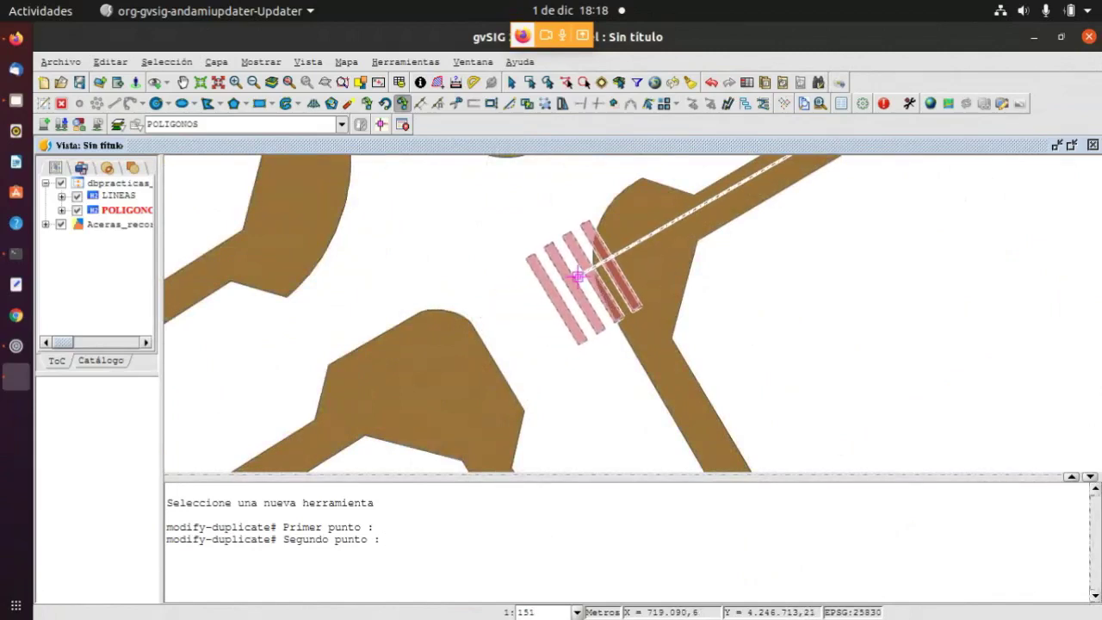
{"action": "scroll", "coordinate": [569, 278], "scroll_direction": "up", "scroll_amount": 1}
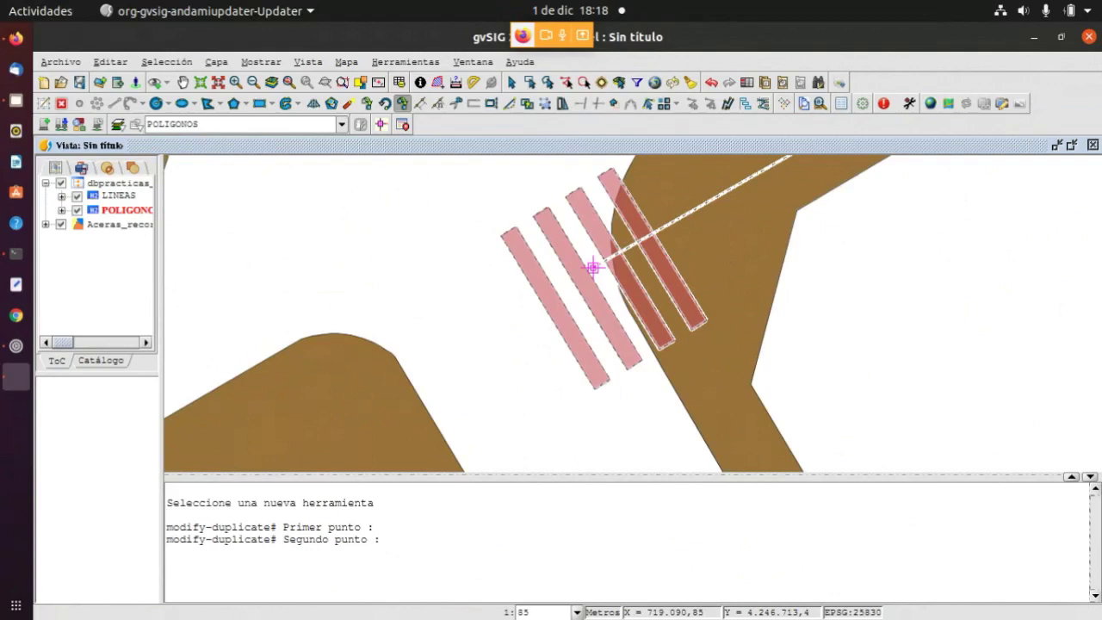
{"action": "left_click", "coordinate": [592, 267]}
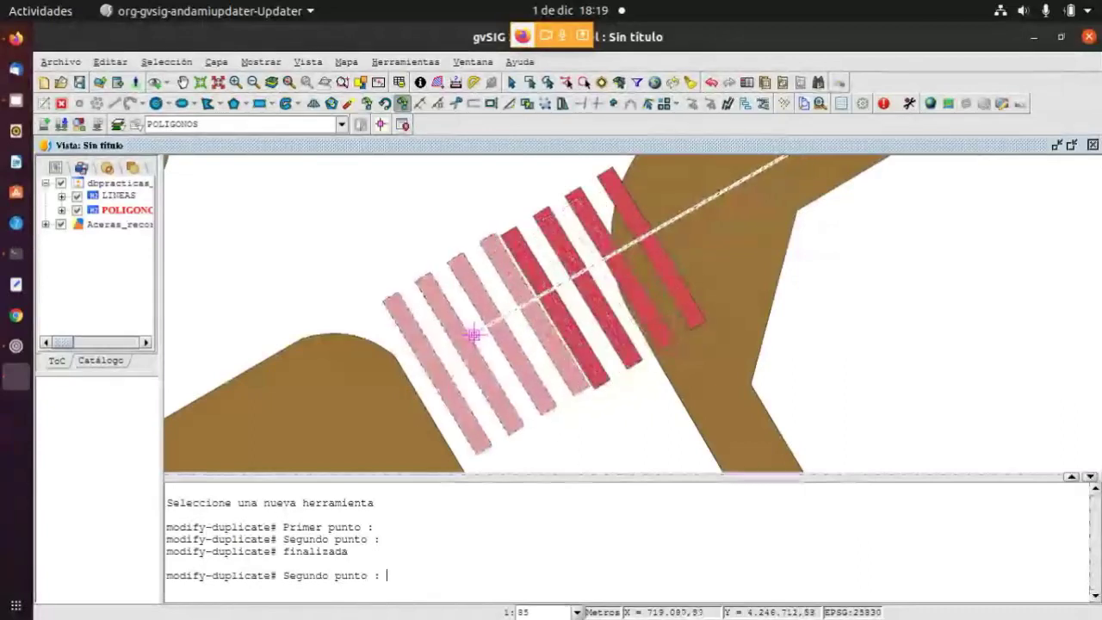
{"action": "key", "text": "Escape"}
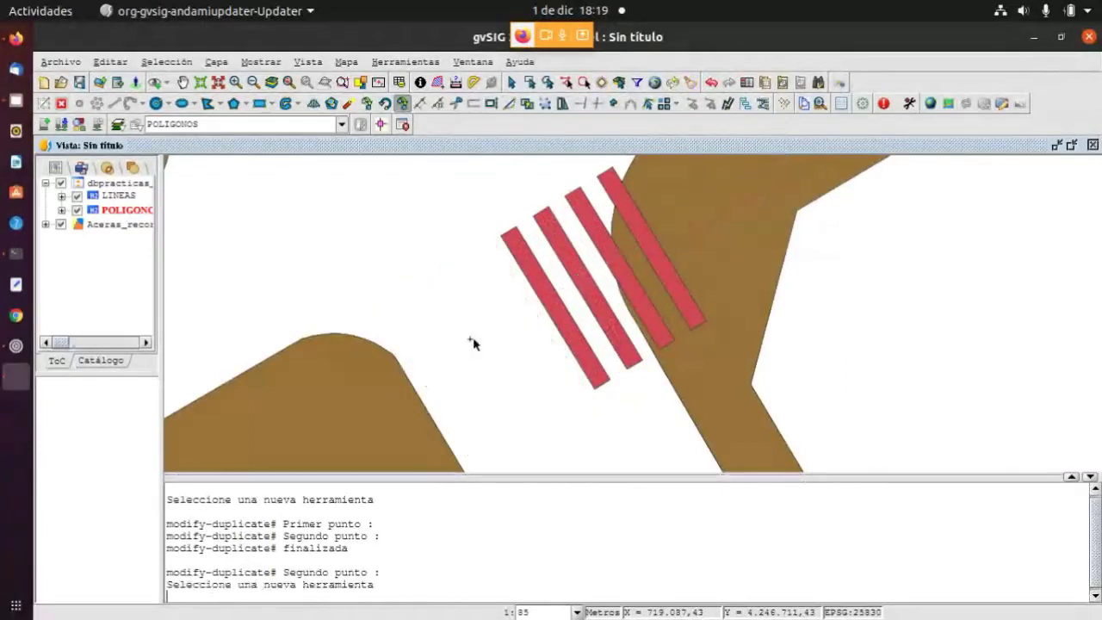
Select the three duplicated stripes on the road side together, leaving out the one lying farthest onto the sidewalk
{"action": "scroll", "coordinate": [594, 267], "scroll_direction": "up", "scroll_amount": 2}
{"action": "scroll", "coordinate": [604, 268], "scroll_direction": "down", "scroll_amount": 1}
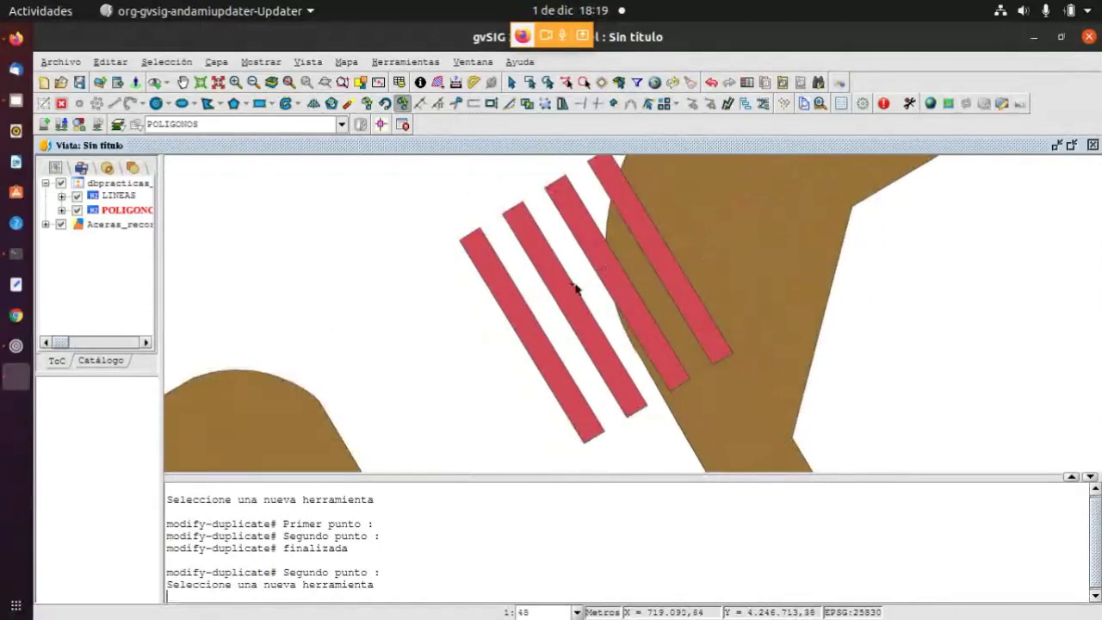
{"action": "scroll", "coordinate": [572, 288], "scroll_direction": "down", "scroll_amount": 1}
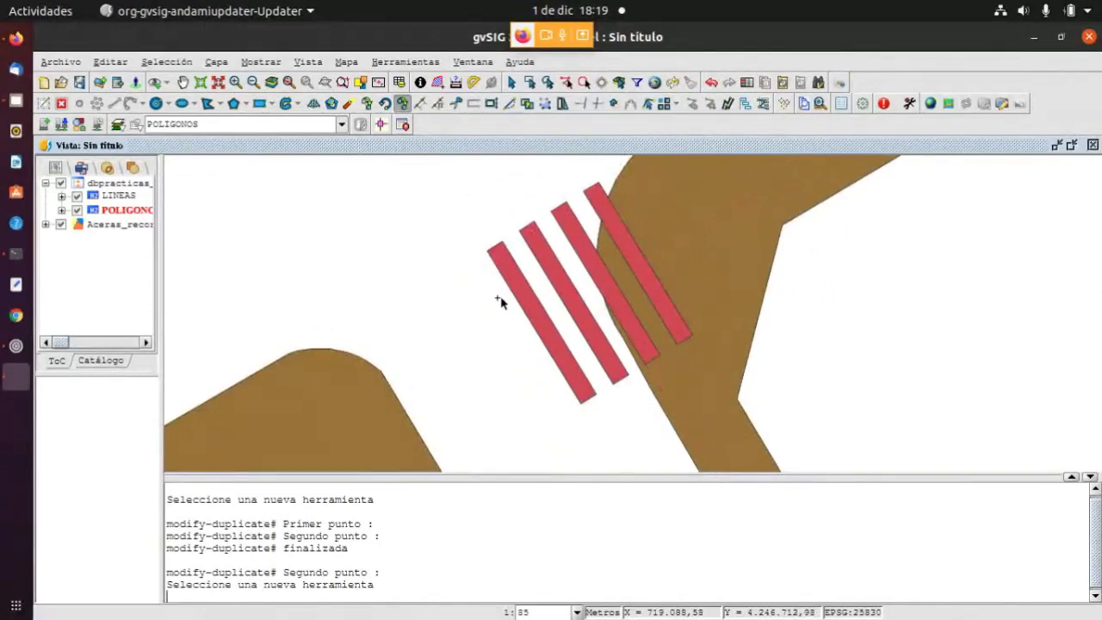
{"action": "left_click", "coordinate": [611, 216]}
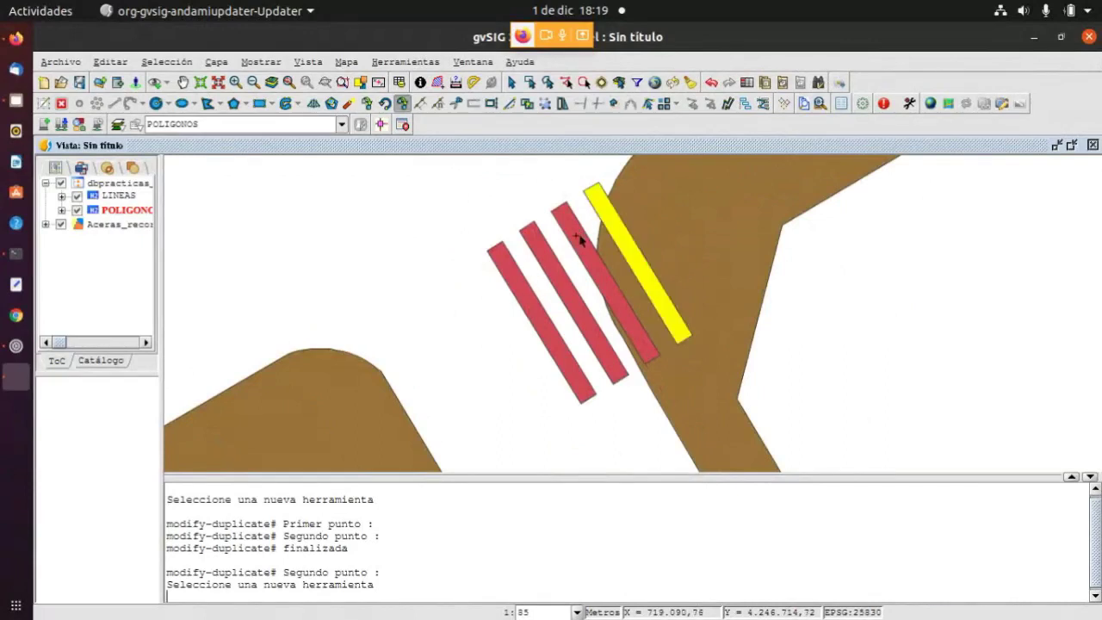
{"action": "left_click", "coordinate": [568, 246]}
{"action": "left_click", "coordinate": [546, 260]}
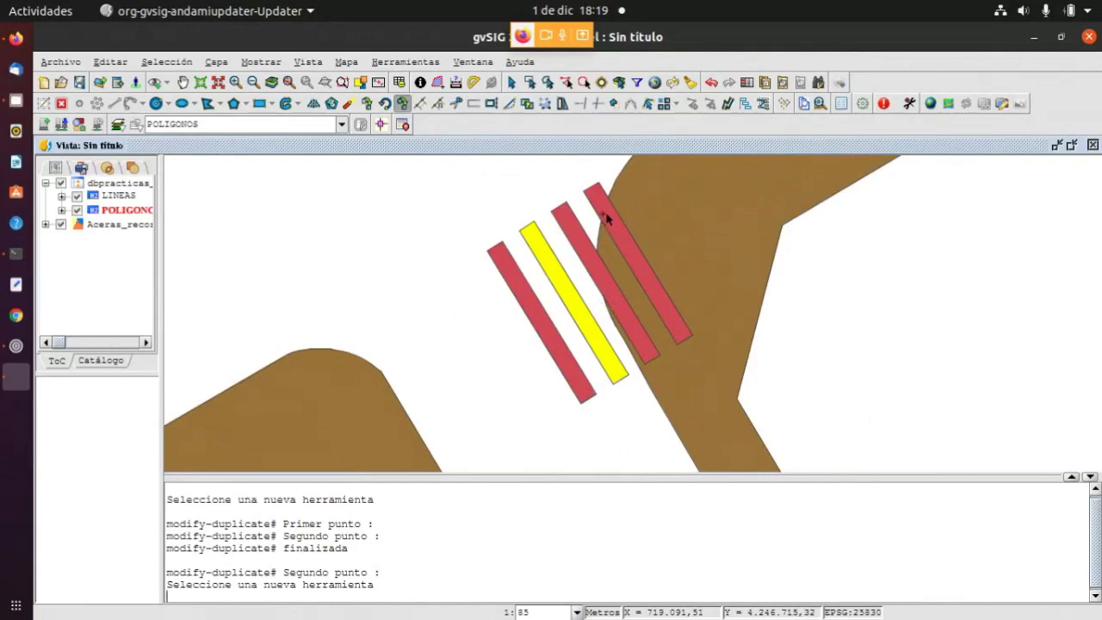
{"action": "left_click", "coordinate": [576, 228]}
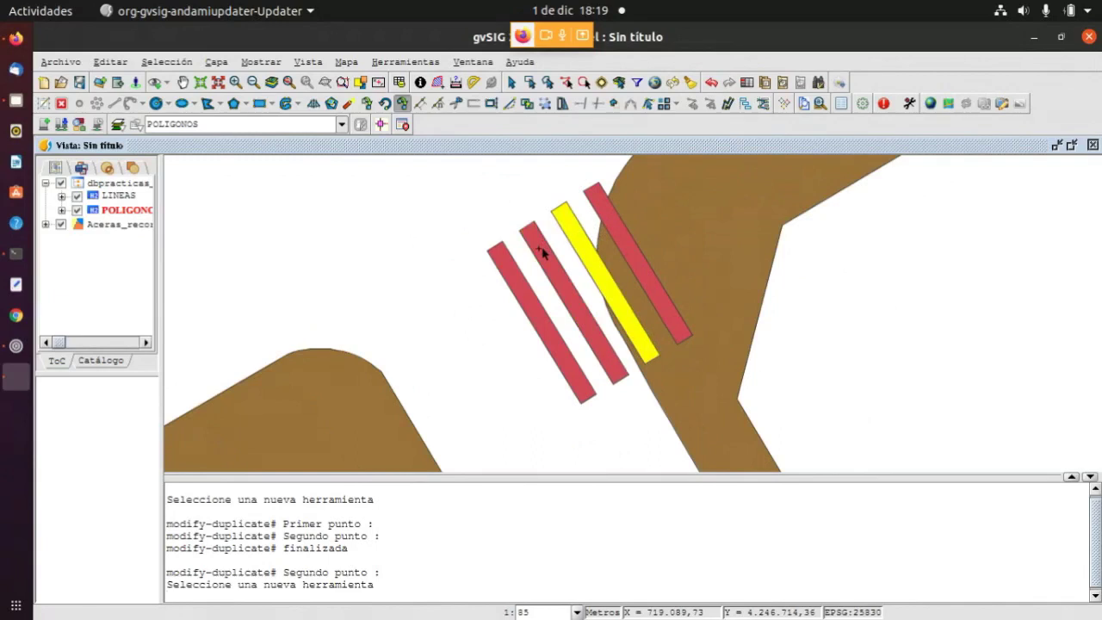
{"action": "left_click", "coordinate": [542, 252], "text": "shift"}
{"action": "left_click", "coordinate": [510, 274], "text": "shift"}
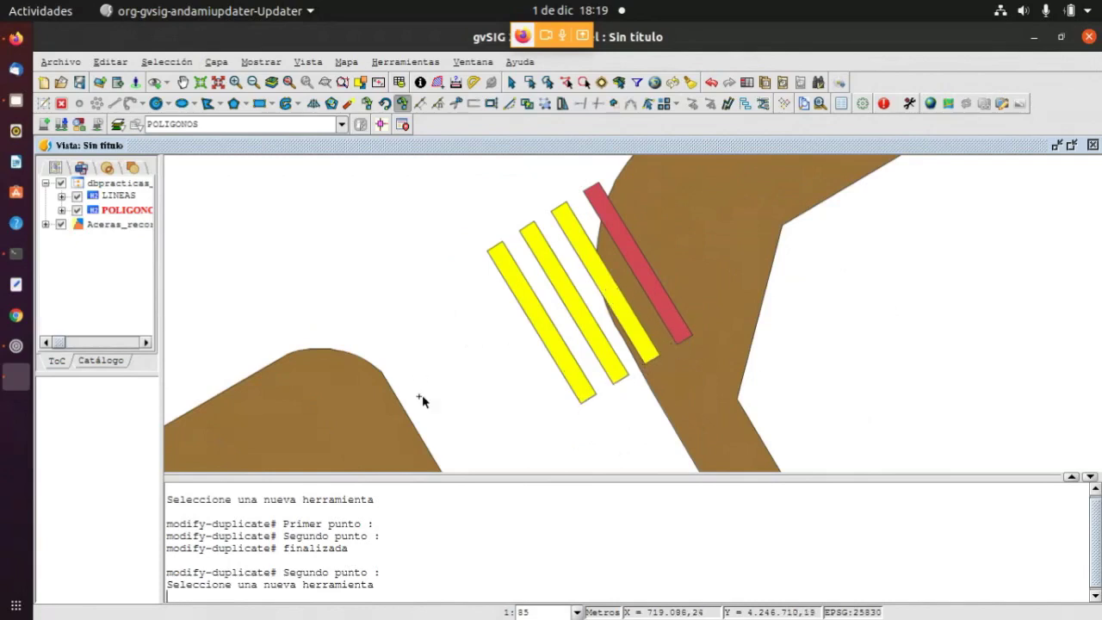
Clear the selection of the duplicated stripes beside the sidewalk corner
{"action": "scroll", "coordinate": [603, 276], "scroll_direction": "down", "scroll_amount": 1}
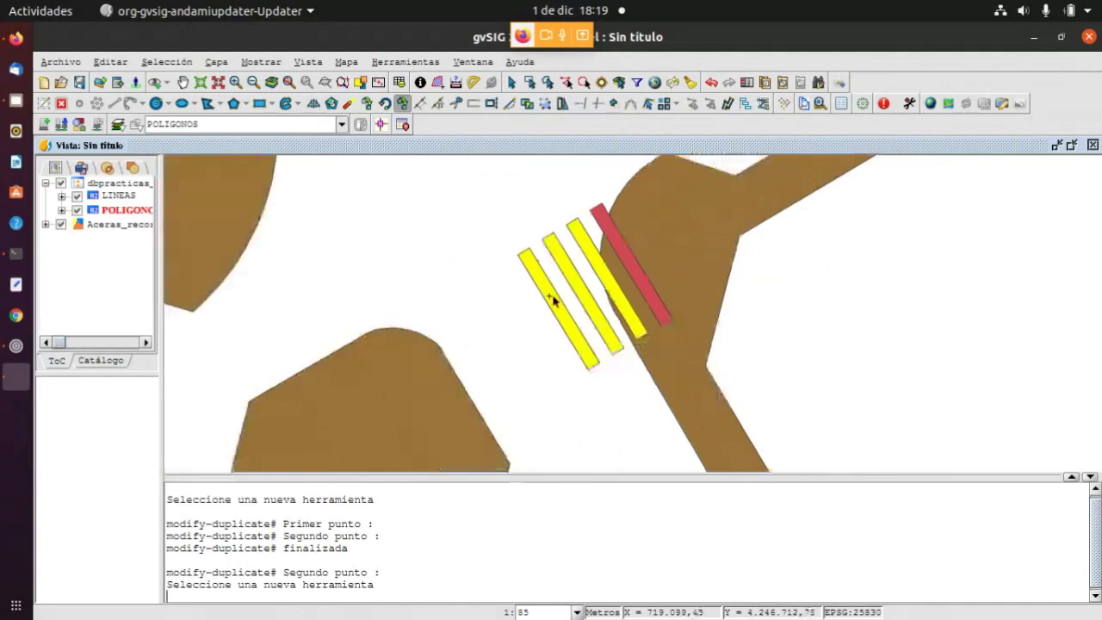
{"action": "scroll", "coordinate": [637, 221], "scroll_direction": "up", "scroll_amount": 1}
{"action": "scroll", "coordinate": [568, 258], "scroll_direction": "up", "scroll_amount": 1}
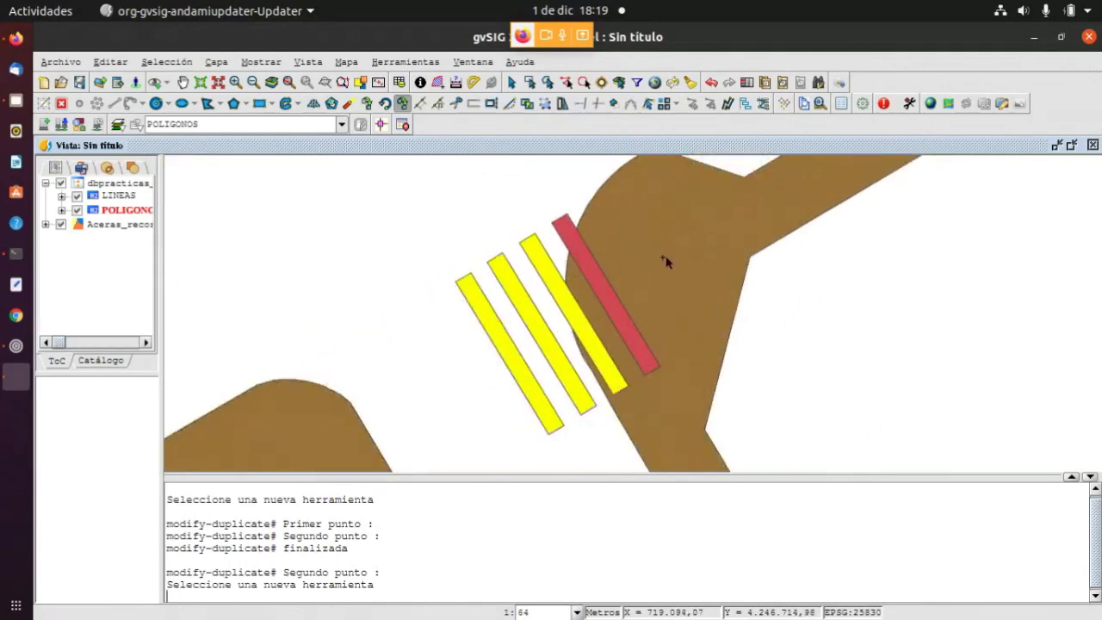
{"action": "left_click_drag", "start_coordinate": [516, 214], "coordinate": [617, 255]}
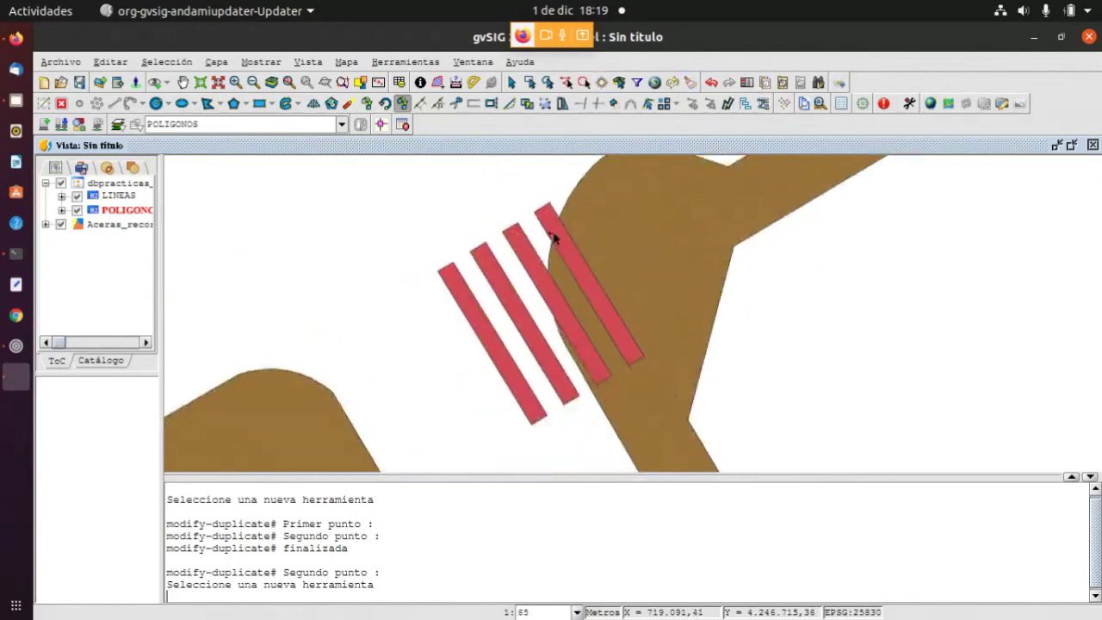
Examine the duplicated stripes against the curved edge of the sidewalk at different scales
{"action": "scroll", "coordinate": [556, 239], "scroll_direction": "up", "scroll_amount": 1}
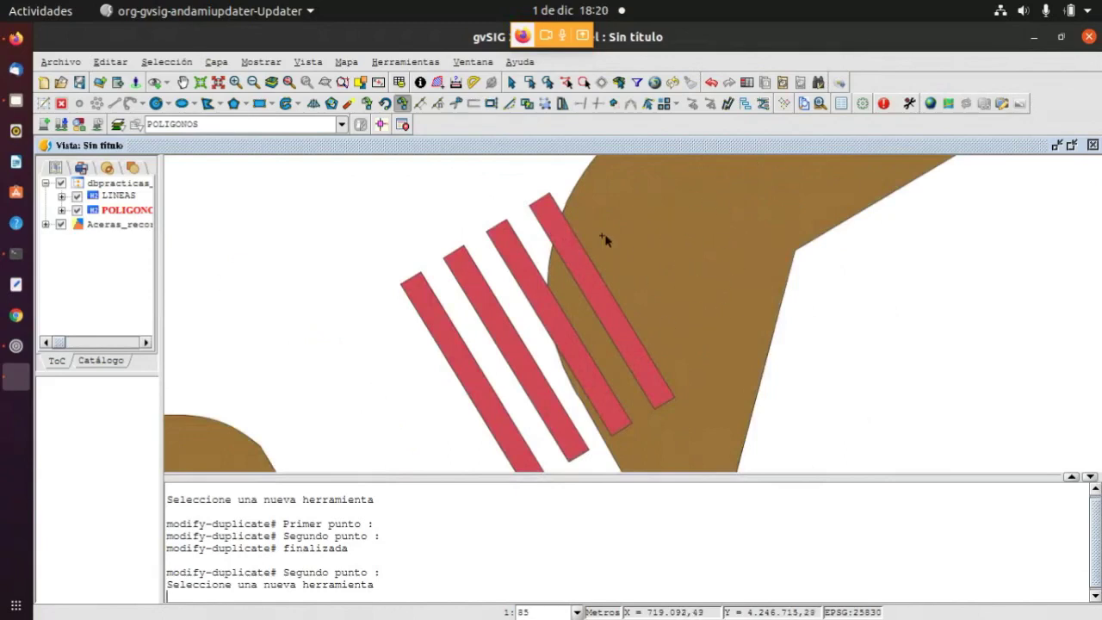
{"action": "scroll", "coordinate": [564, 225], "scroll_direction": "up", "scroll_amount": 1}
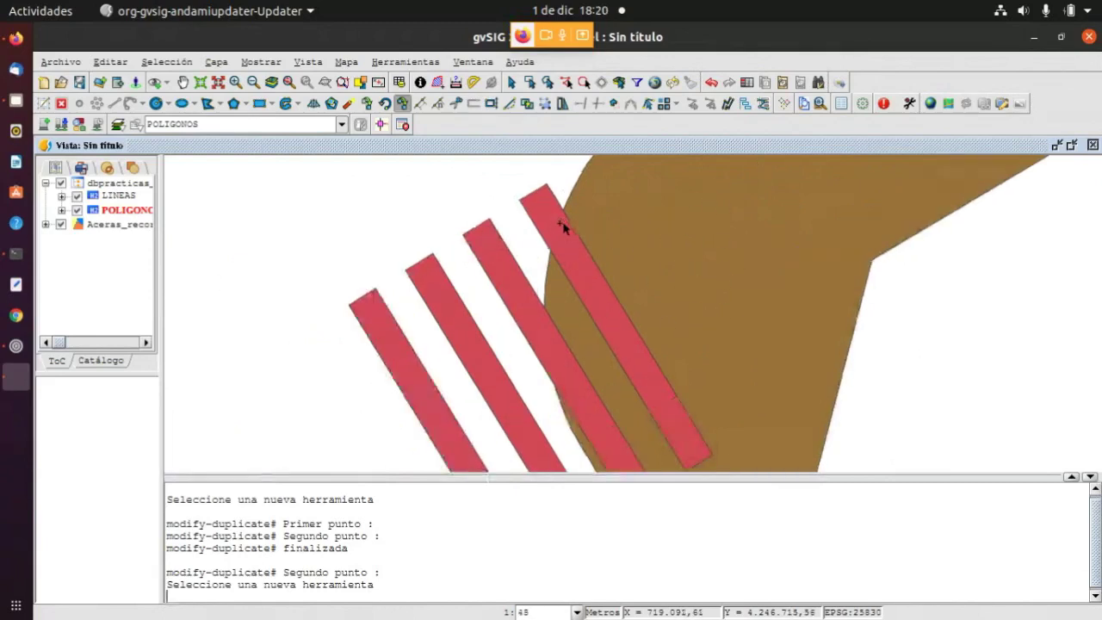
{"action": "scroll", "coordinate": [558, 291], "scroll_direction": "down", "scroll_amount": 1}
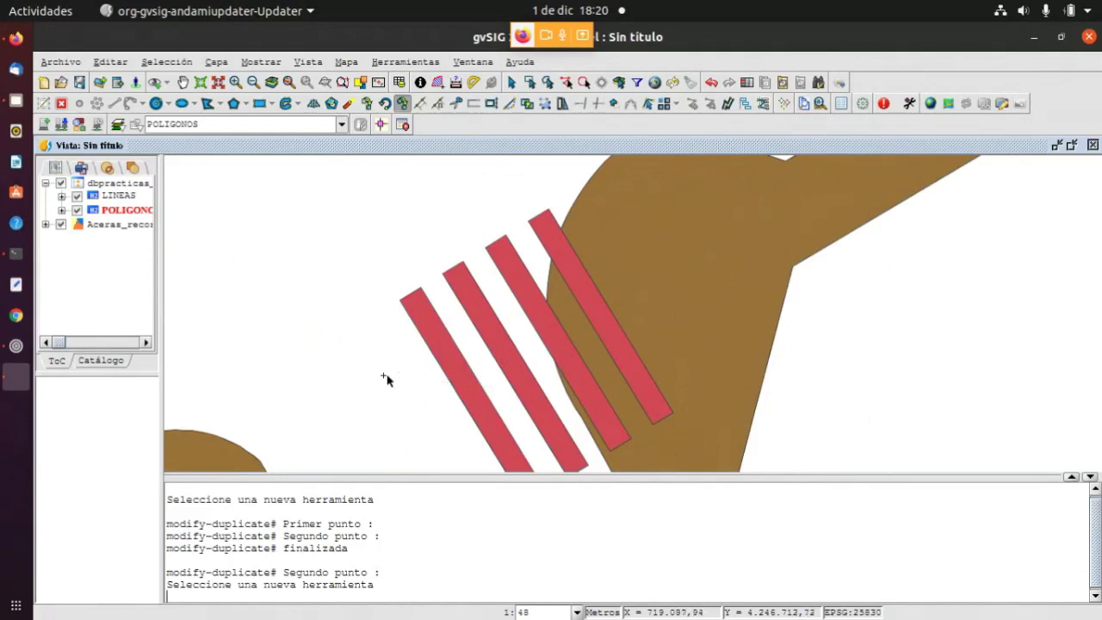
{"action": "scroll", "coordinate": [560, 336], "scroll_direction": "up", "scroll_amount": 1}
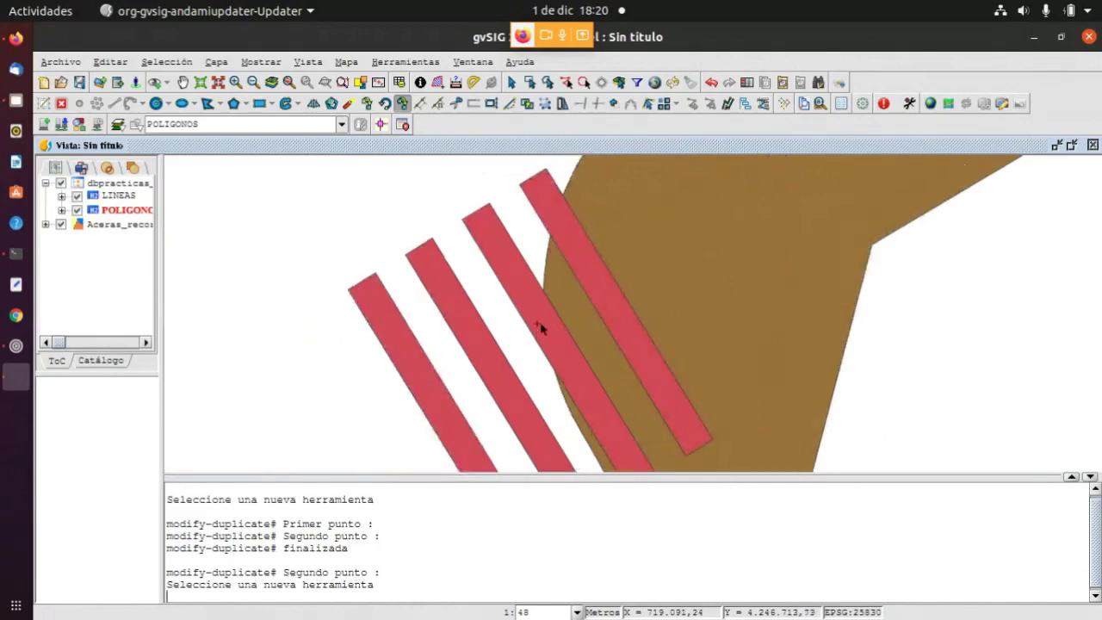
{"action": "scroll", "coordinate": [547, 298], "scroll_direction": "up", "scroll_amount": 1}
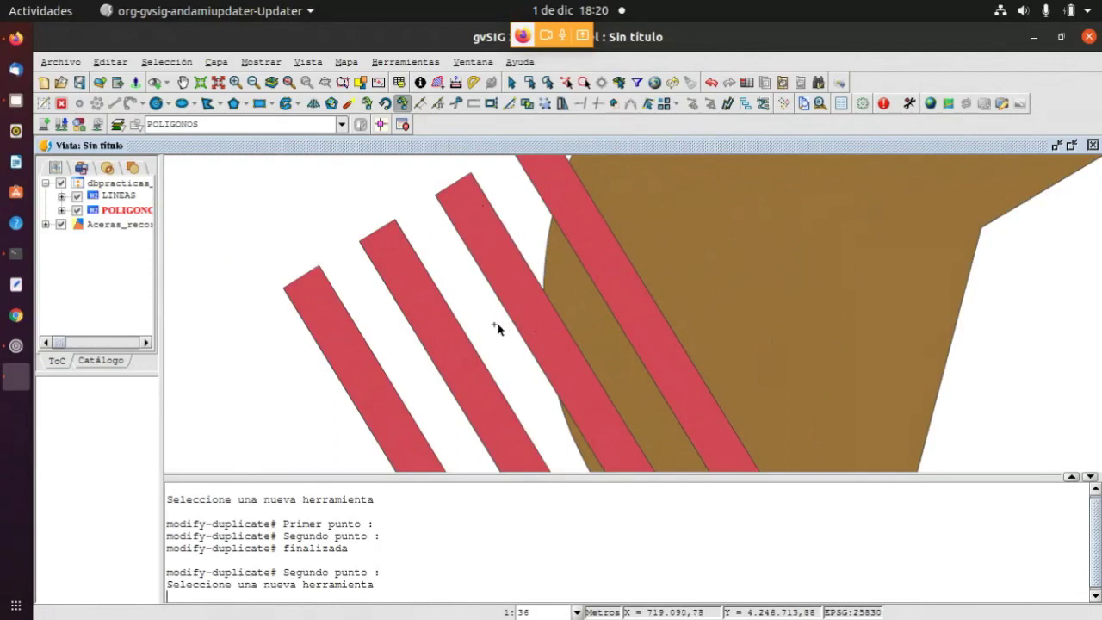
{"action": "scroll", "coordinate": [496, 331], "scroll_direction": "down", "scroll_amount": 1}
{"action": "scroll", "coordinate": [527, 278], "scroll_direction": "down", "scroll_amount": 1}
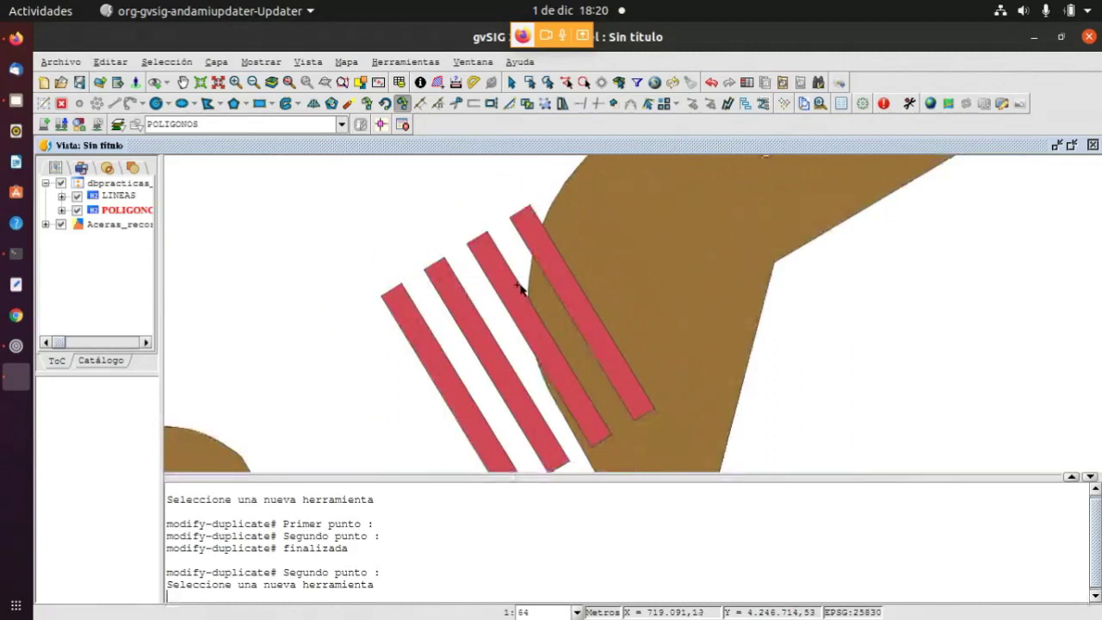
{"action": "scroll", "coordinate": [521, 297], "scroll_direction": "down", "scroll_amount": 1}
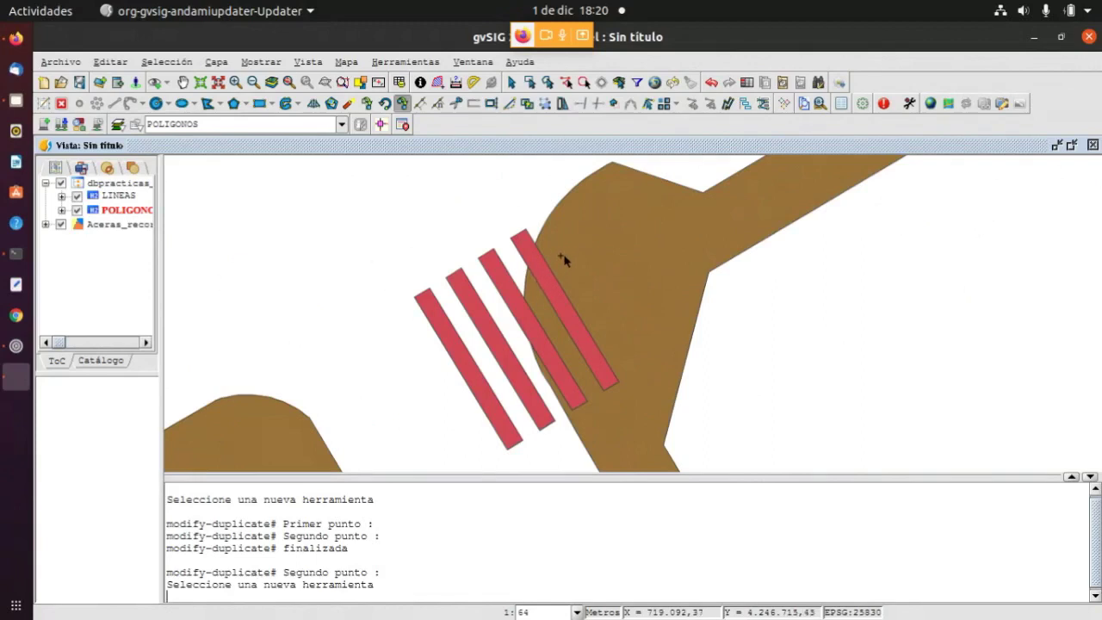
{"action": "scroll", "coordinate": [563, 260], "scroll_direction": "up", "scroll_amount": 1}
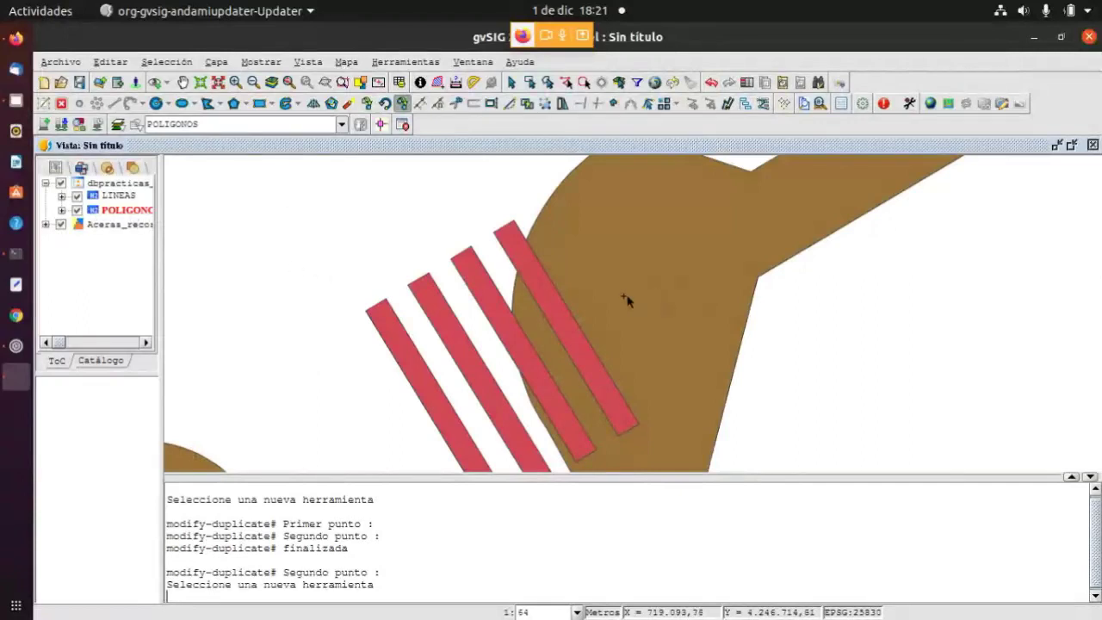
{"action": "scroll", "coordinate": [582, 302], "scroll_direction": "up", "scroll_amount": 1}
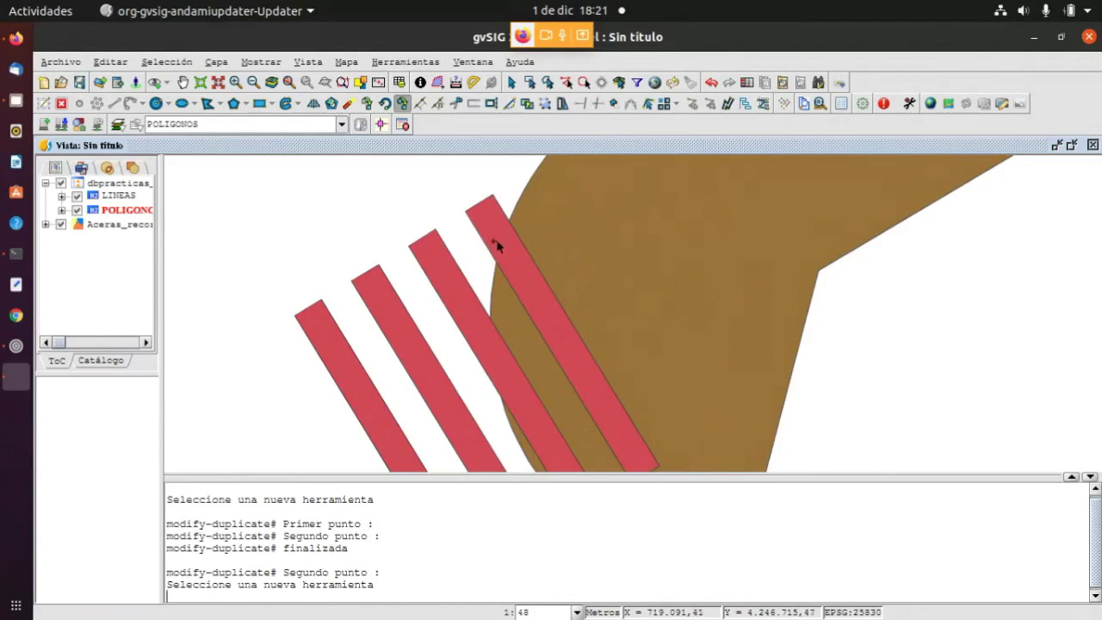
Make Aceras_recorte the active layer and select the sidewalk polygon beneath the duplicated stripes
{"action": "left_click", "coordinate": [112, 224]}
{"action": "scroll", "coordinate": [799, 256], "scroll_direction": "down", "scroll_amount": 1}
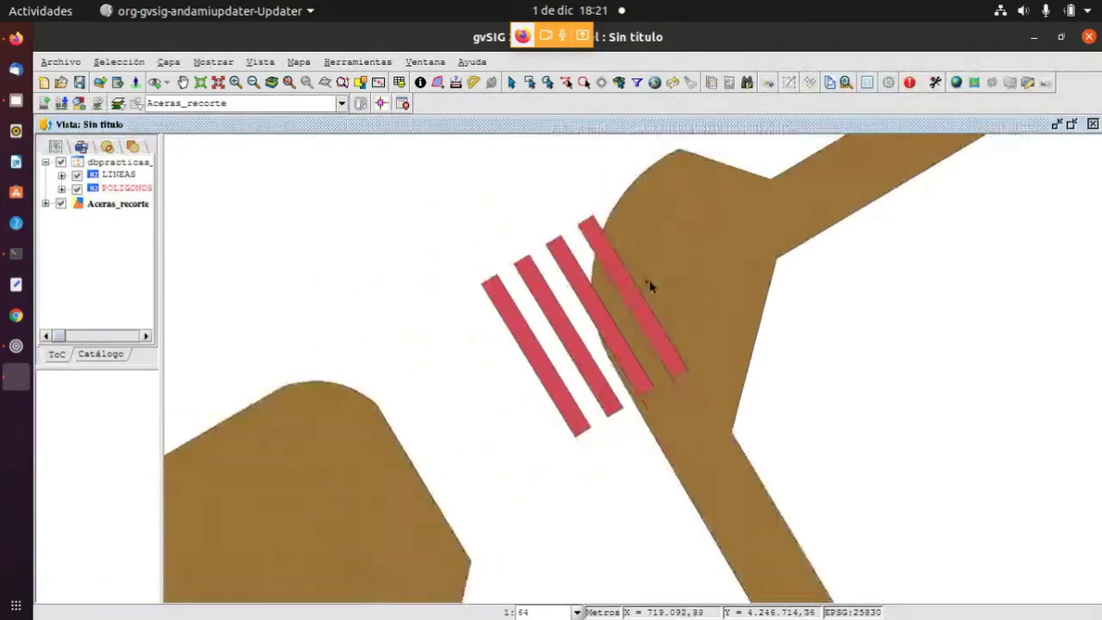
{"action": "left_click", "coordinate": [676, 249]}
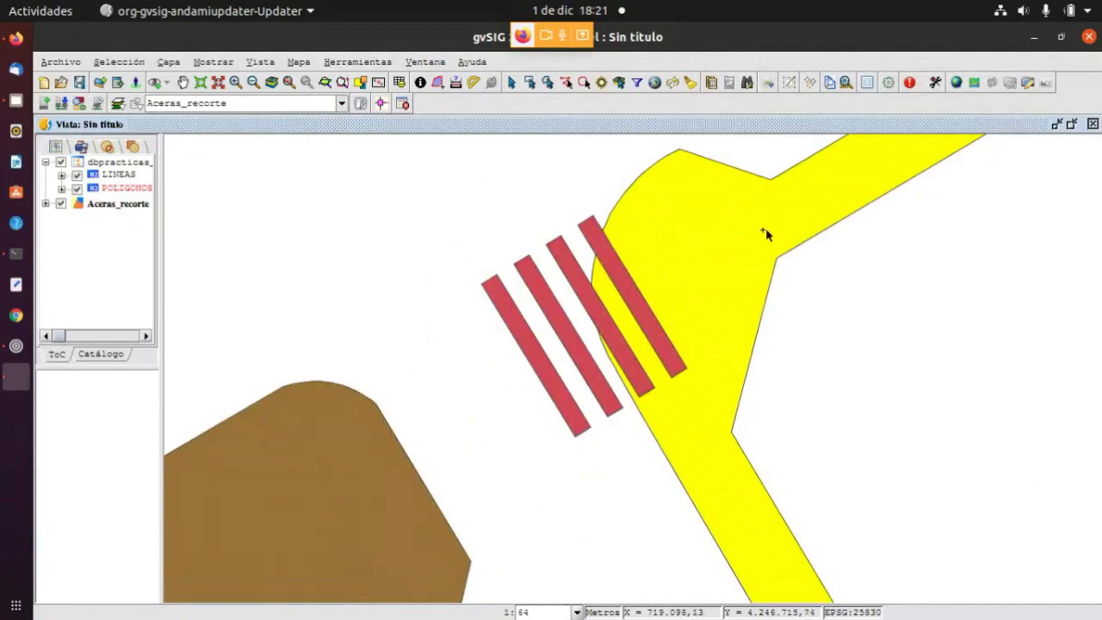
Copy the selected Aceras_recorte sidewalk polygon to the clipboard
{"action": "left_click", "coordinate": [511, 84]}
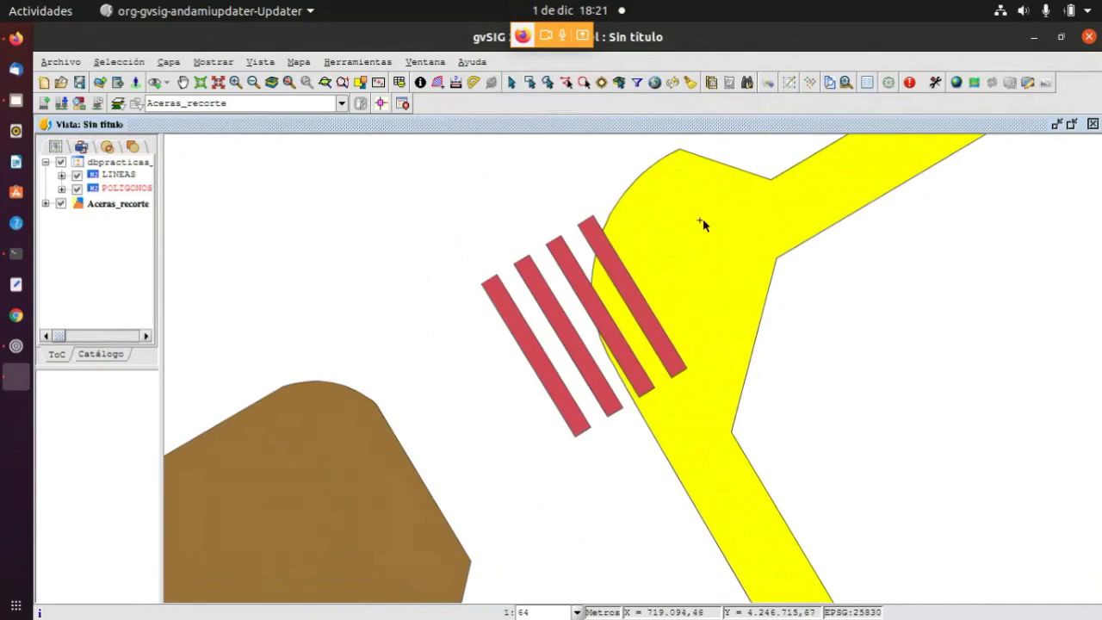
{"action": "left_click", "coordinate": [714, 88]}
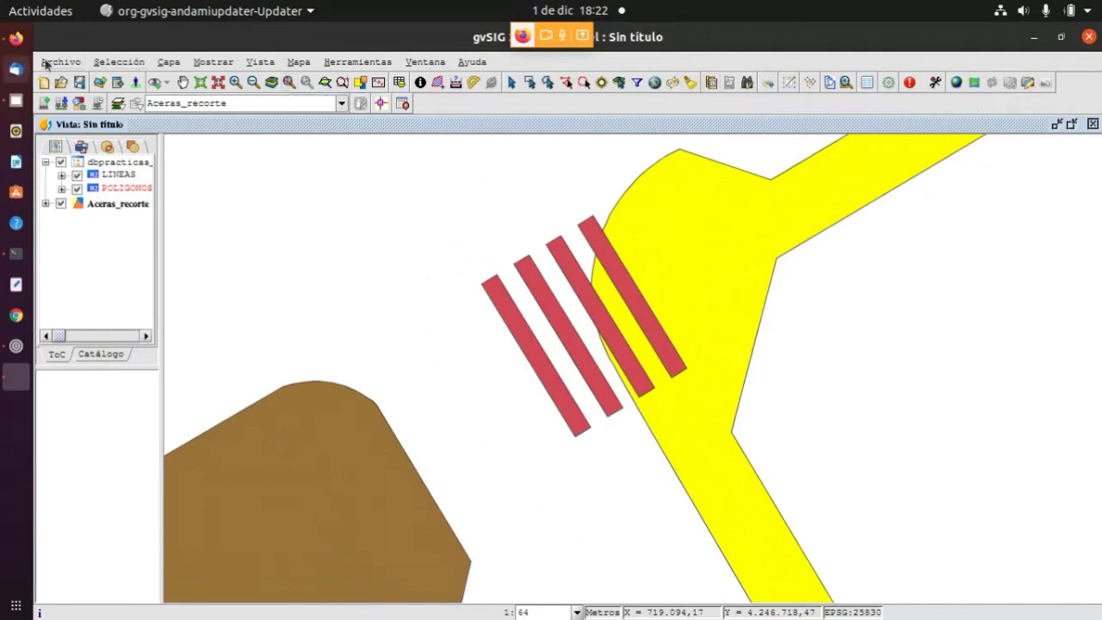
{"action": "left_click", "coordinate": [166, 62]}
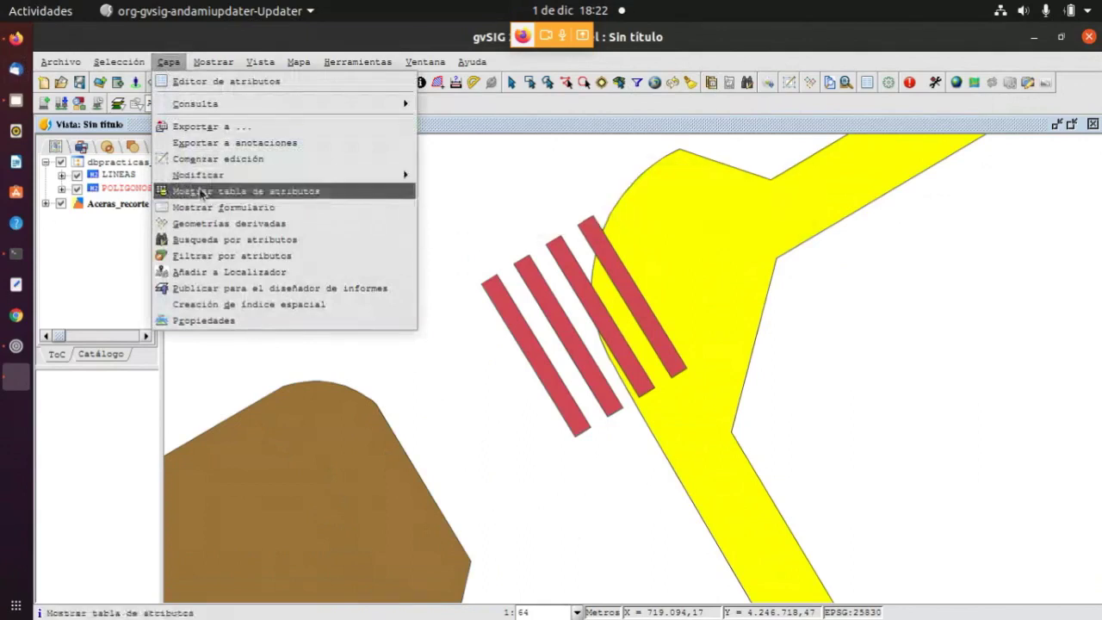
{"action": "mouse_move", "coordinate": [204, 178]}
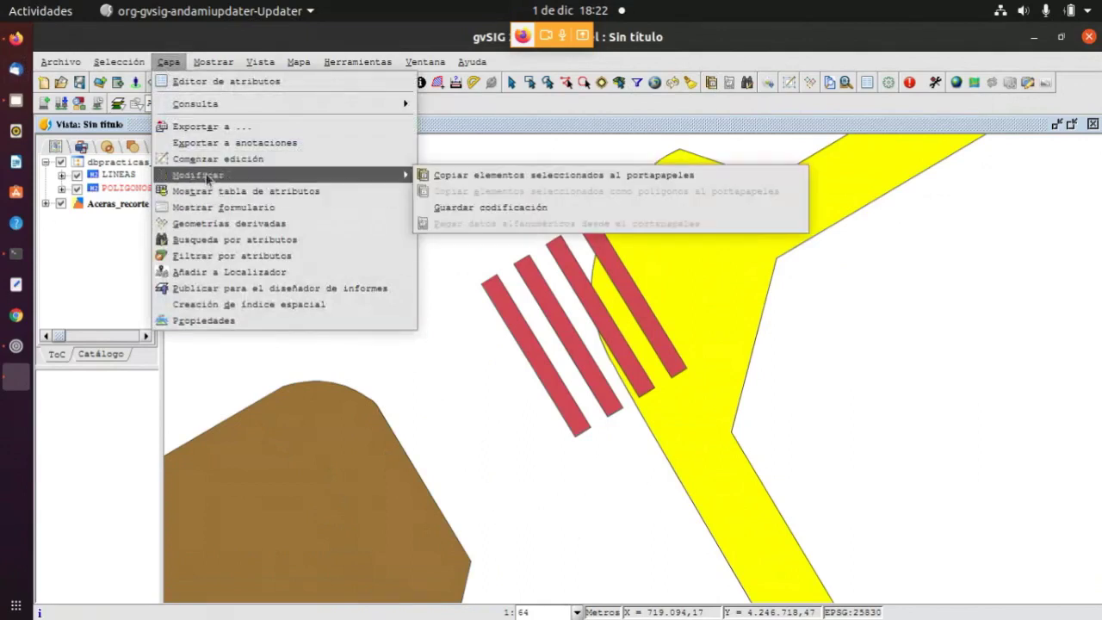
{"action": "left_click", "coordinate": [717, 100]}
{"action": "left_click", "coordinate": [712, 84]}
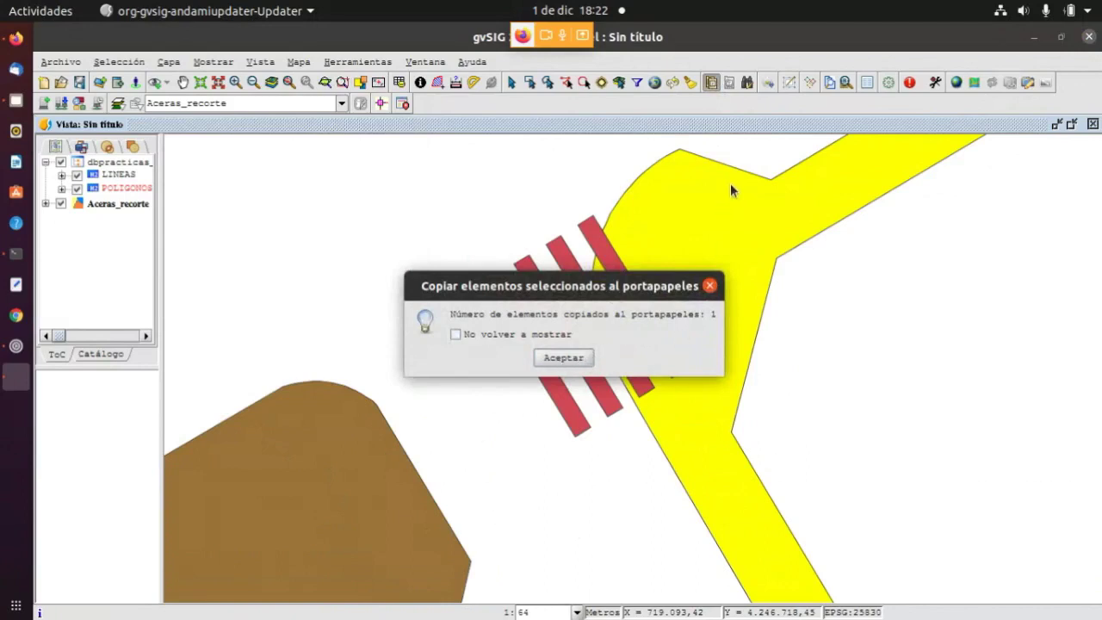
{"action": "left_click", "coordinate": [562, 358]}
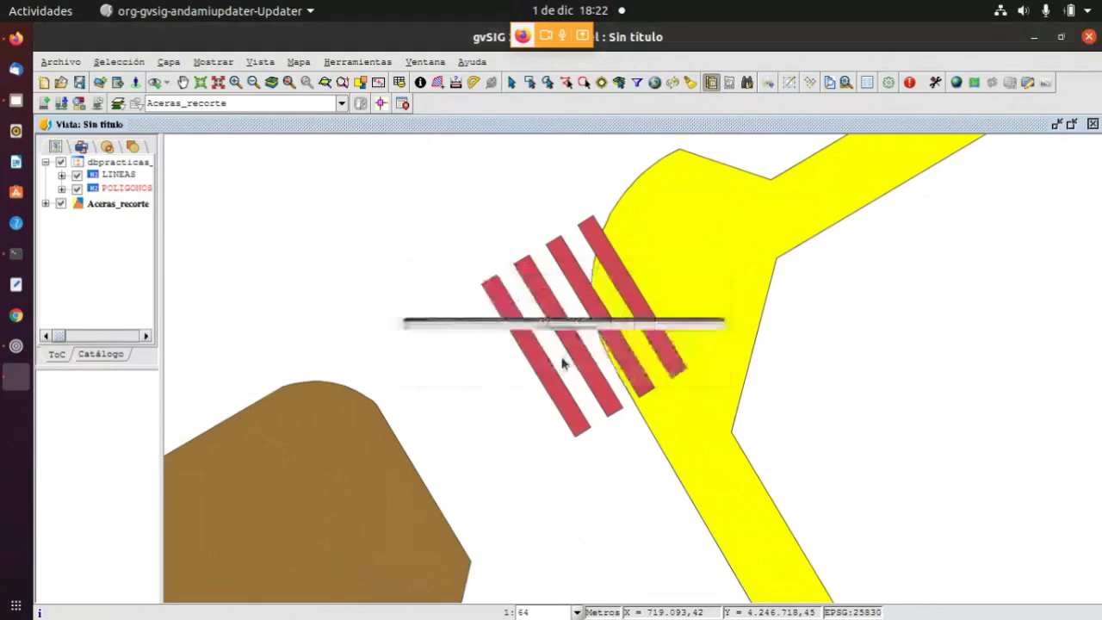
Paste the copied sidewalk polygon into the POLIGONOS layer at its original location, over the duplicated stripes, and leave the paste tool
{"action": "left_click", "coordinate": [134, 188]}
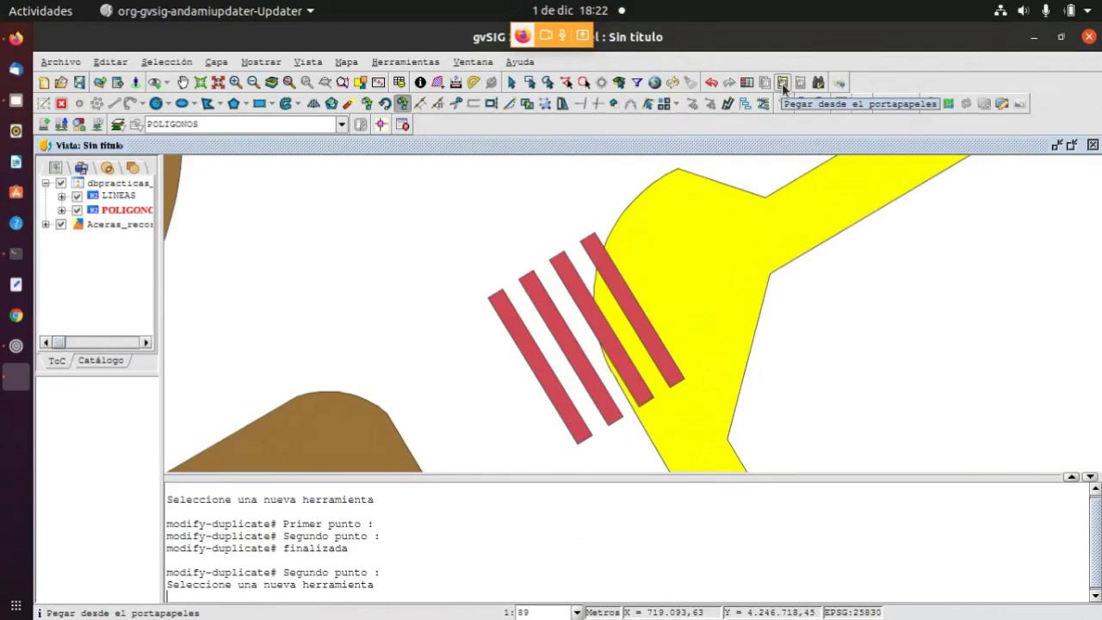
{"action": "left_click", "coordinate": [783, 89]}
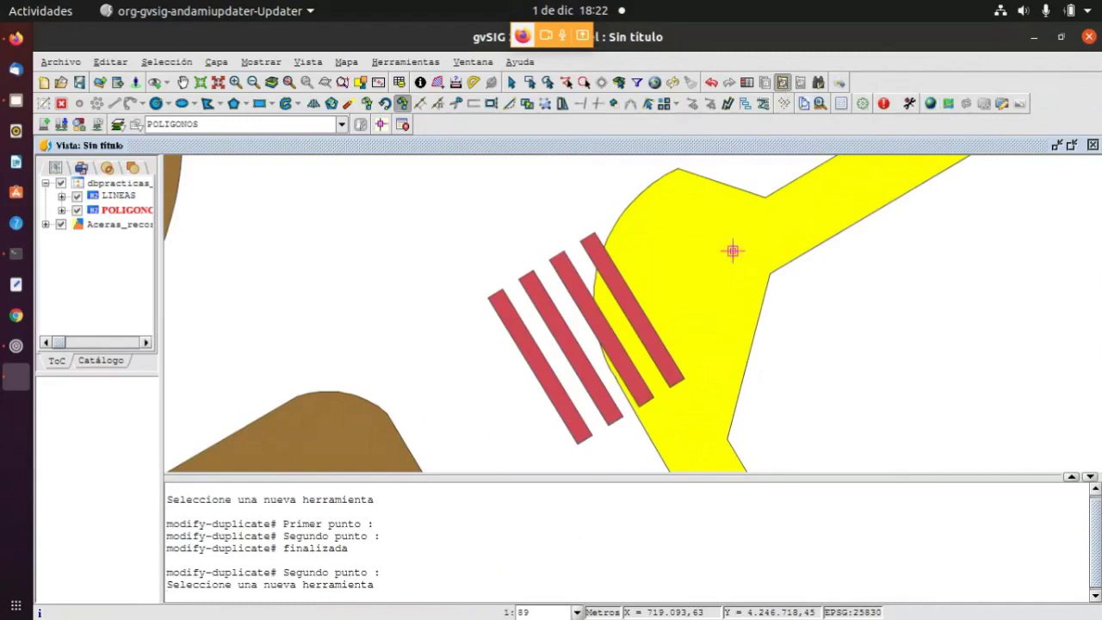
{"action": "scroll", "coordinate": [557, 299], "scroll_direction": "down", "scroll_amount": 3}
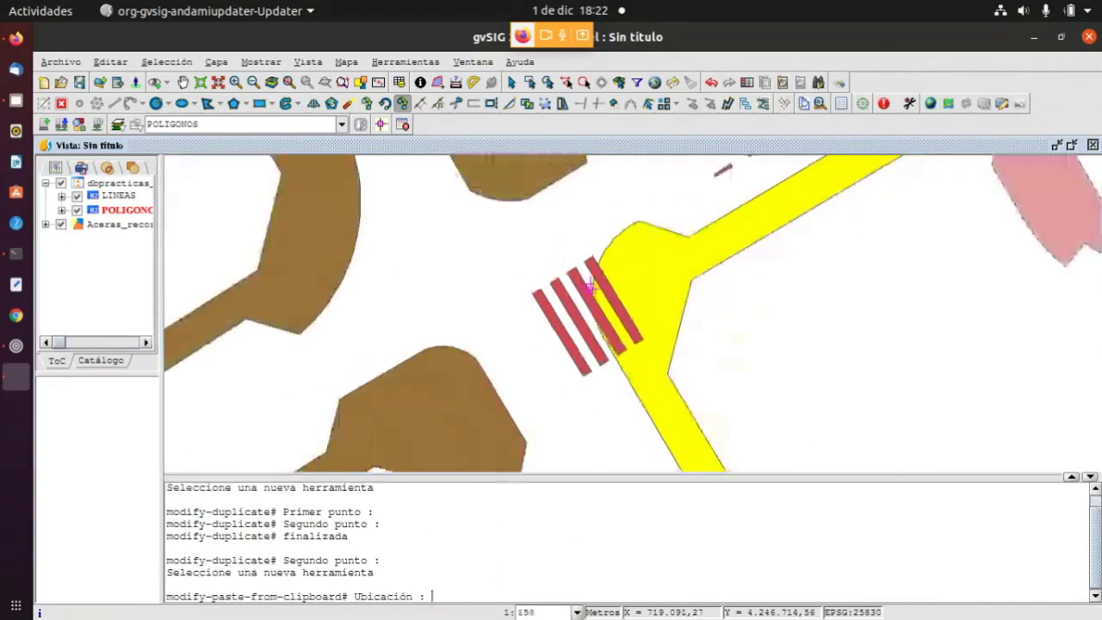
{"action": "scroll", "coordinate": [369, 364], "scroll_direction": "down", "scroll_amount": 3}
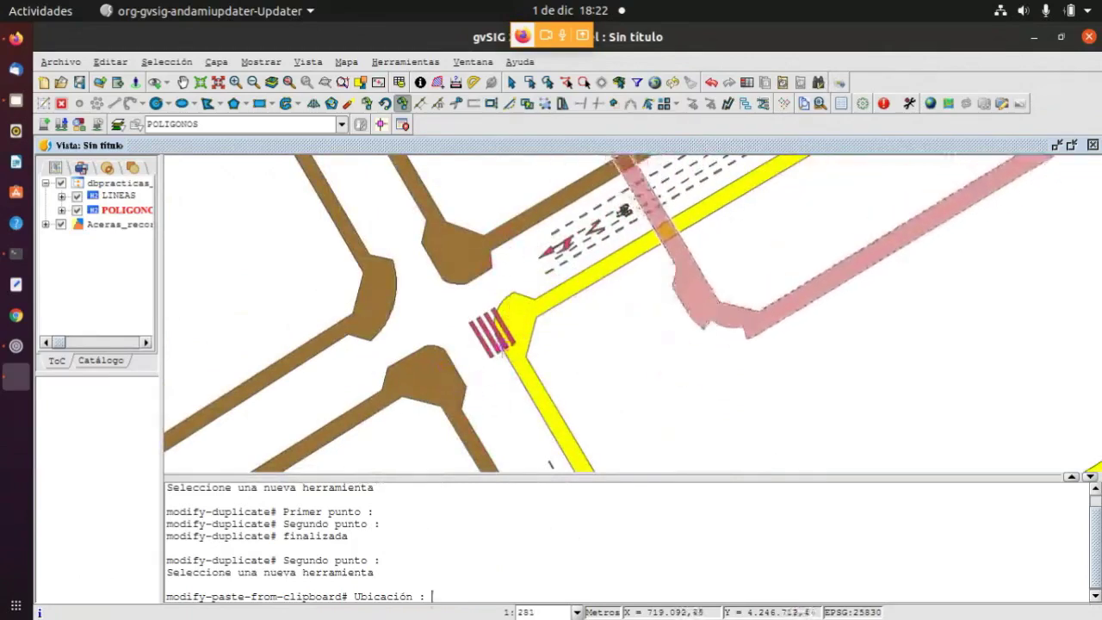
{"action": "scroll", "coordinate": [509, 323], "scroll_direction": "up", "scroll_amount": 1}
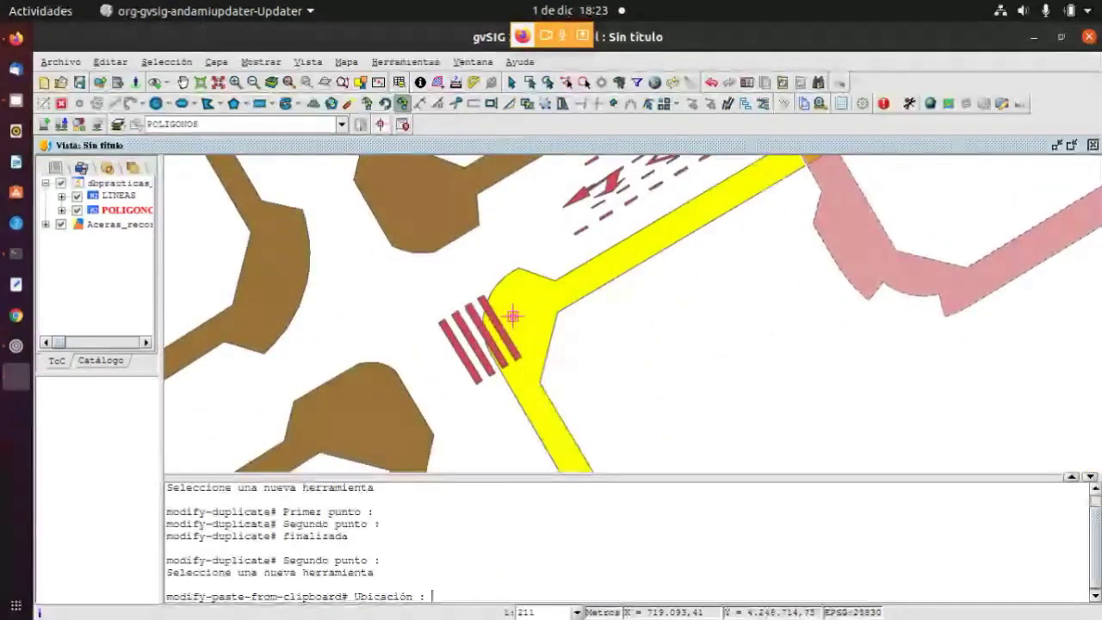
{"action": "scroll", "coordinate": [436, 403], "scroll_direction": "down", "scroll_amount": 4}
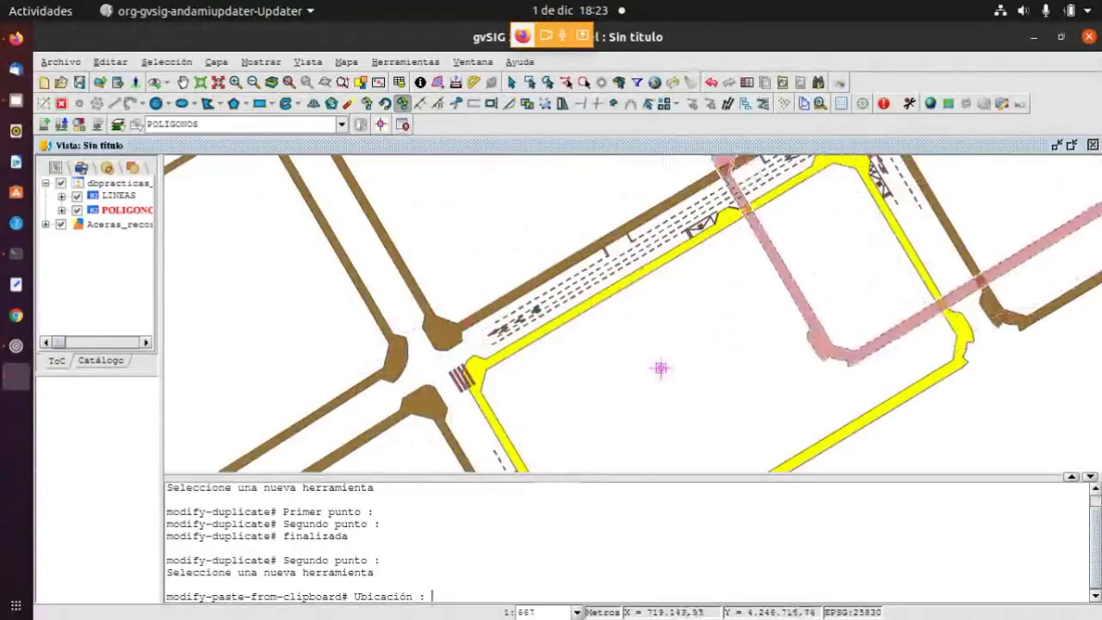
{"action": "scroll", "coordinate": [578, 373], "scroll_direction": "down", "scroll_amount": 1}
{"action": "scroll", "coordinate": [585, 381], "scroll_direction": "up", "scroll_amount": 3}
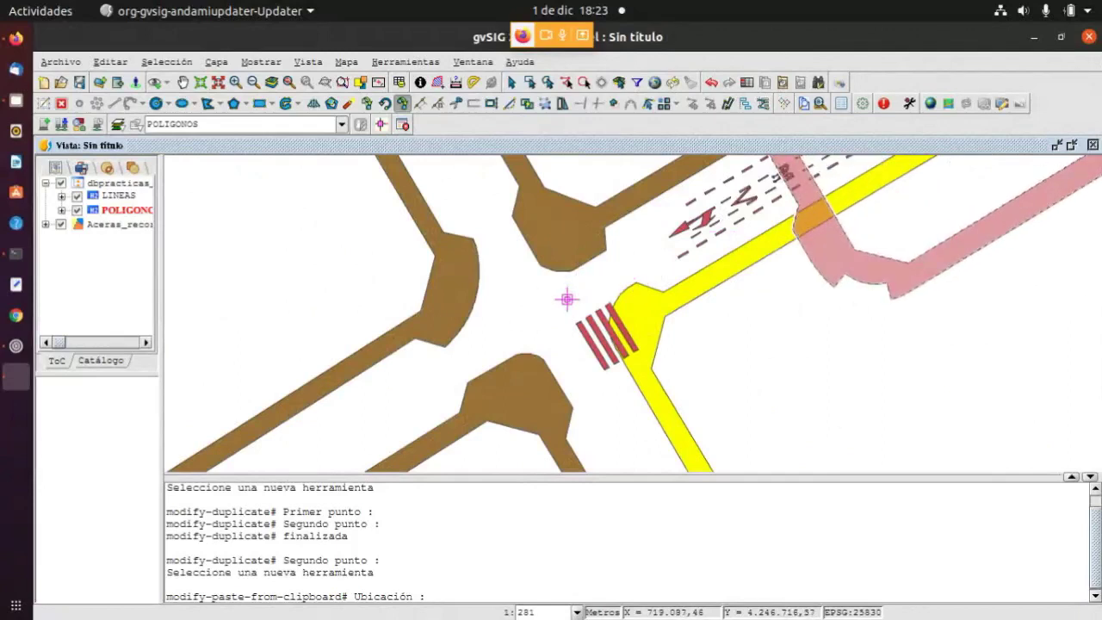
{"action": "scroll", "coordinate": [566, 298], "scroll_direction": "down", "scroll_amount": 5}
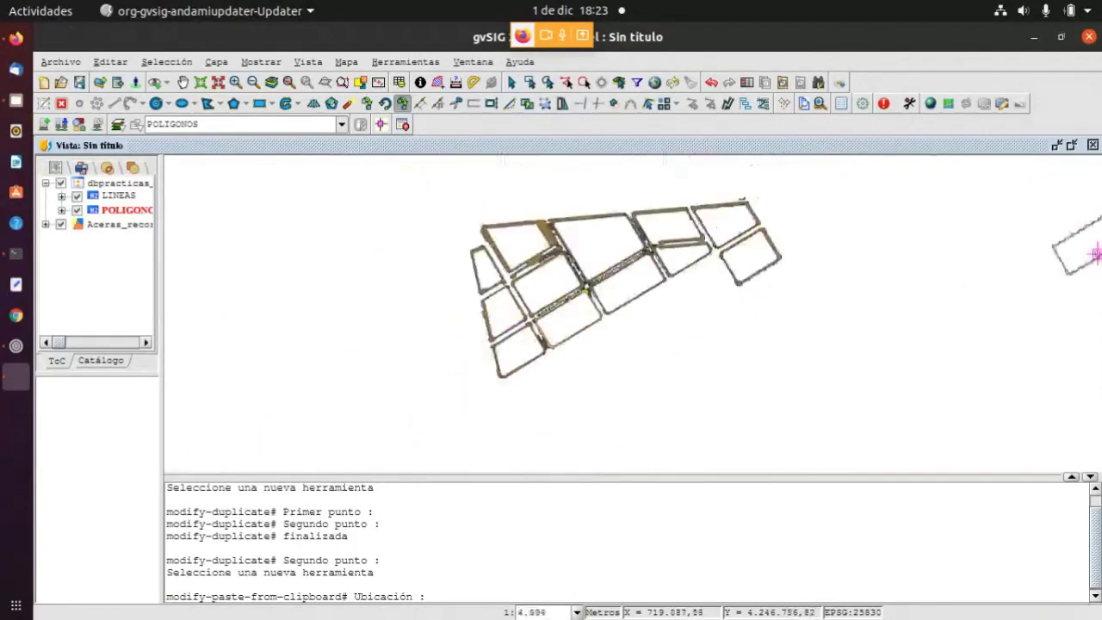
{"action": "scroll", "coordinate": [560, 293], "scroll_direction": "up", "scroll_amount": 2}
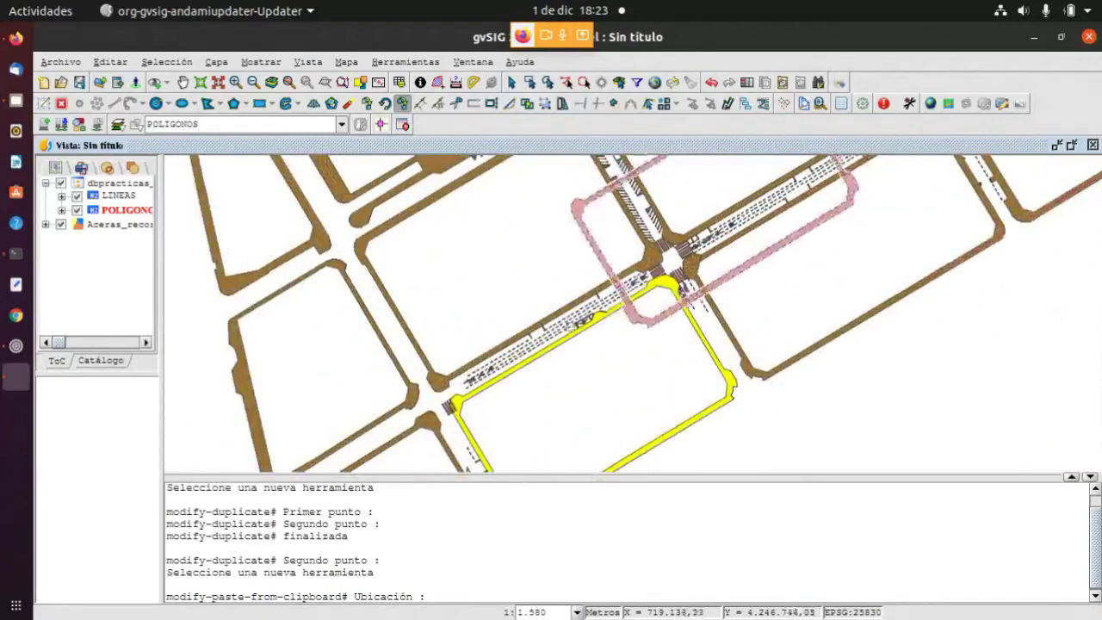
{"action": "scroll", "coordinate": [434, 400], "scroll_direction": "up", "scroll_amount": 3}
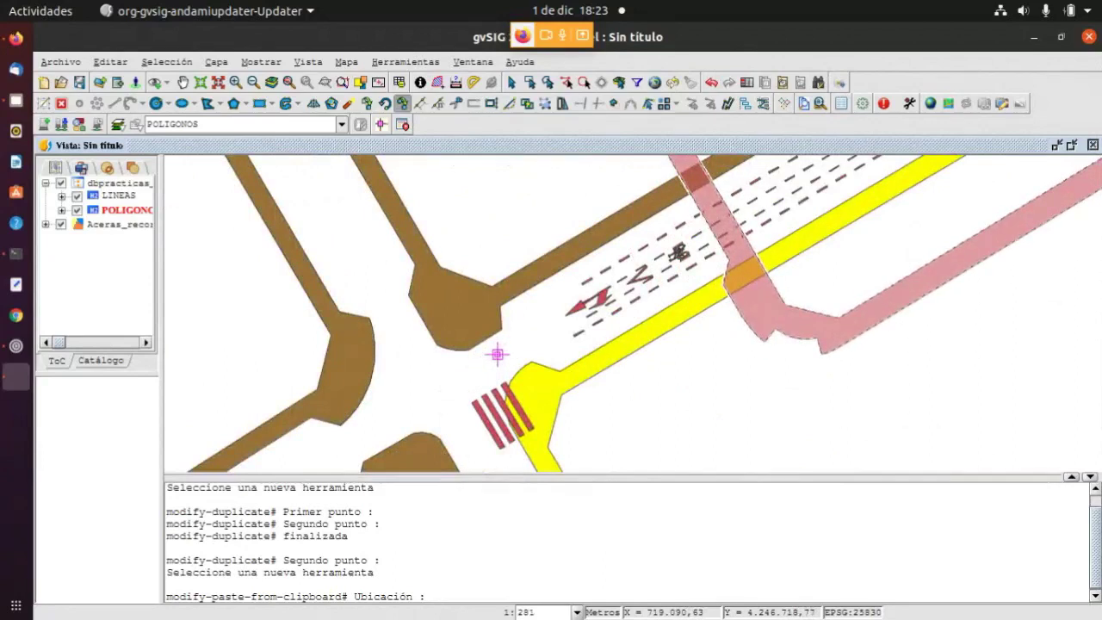
{"action": "scroll", "coordinate": [497, 353], "scroll_direction": "down", "scroll_amount": 2}
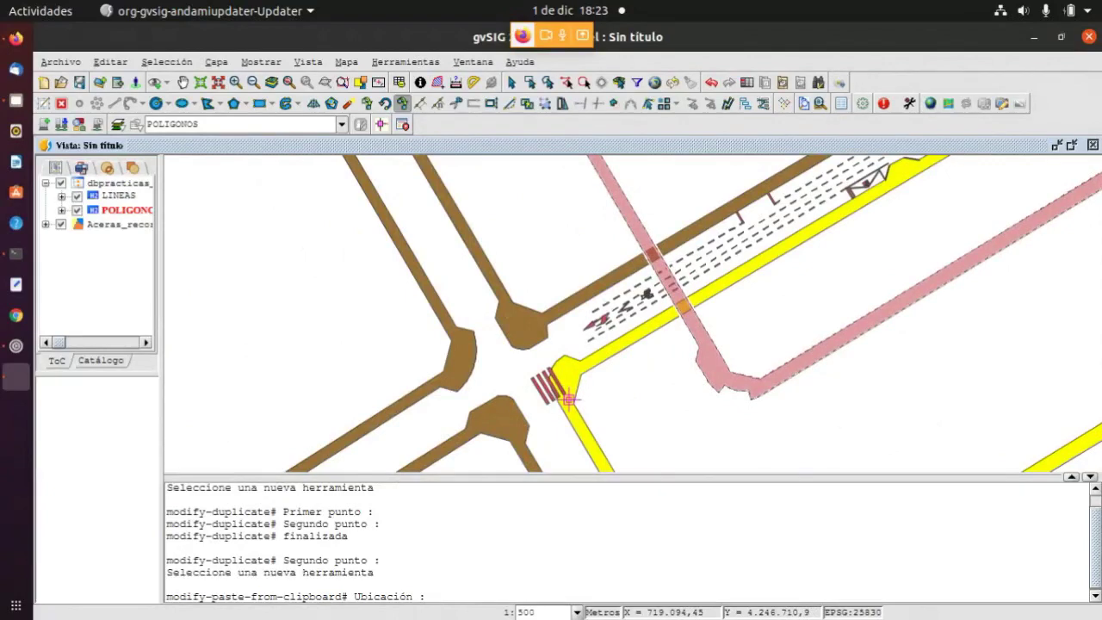
{"action": "scroll", "coordinate": [564, 396], "scroll_direction": "down", "scroll_amount": 2}
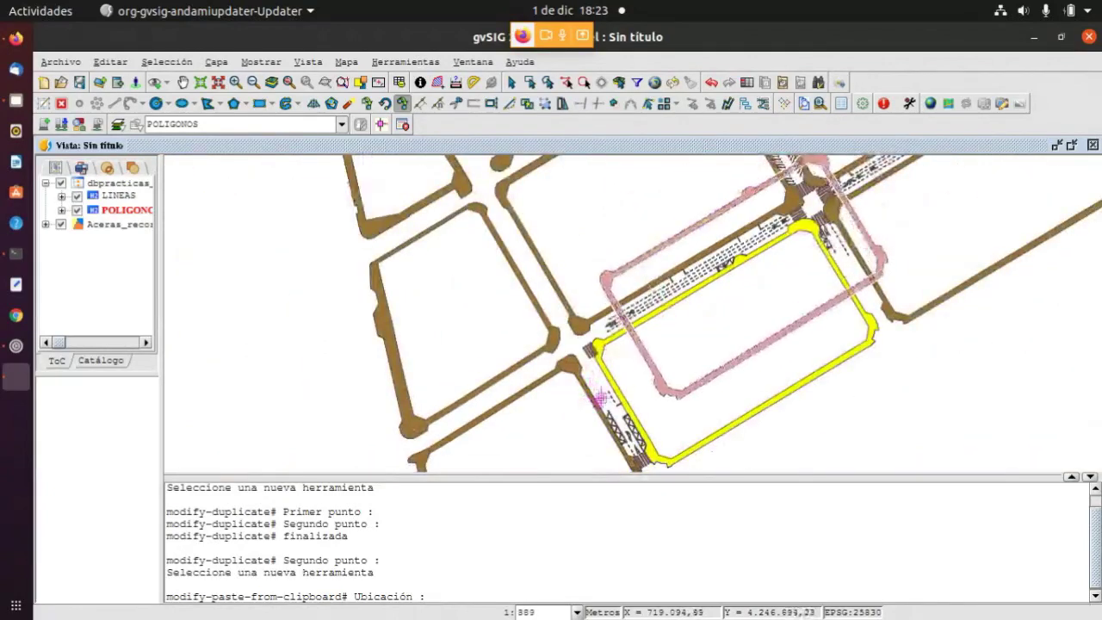
{"action": "left_click", "coordinate": [542, 437]}
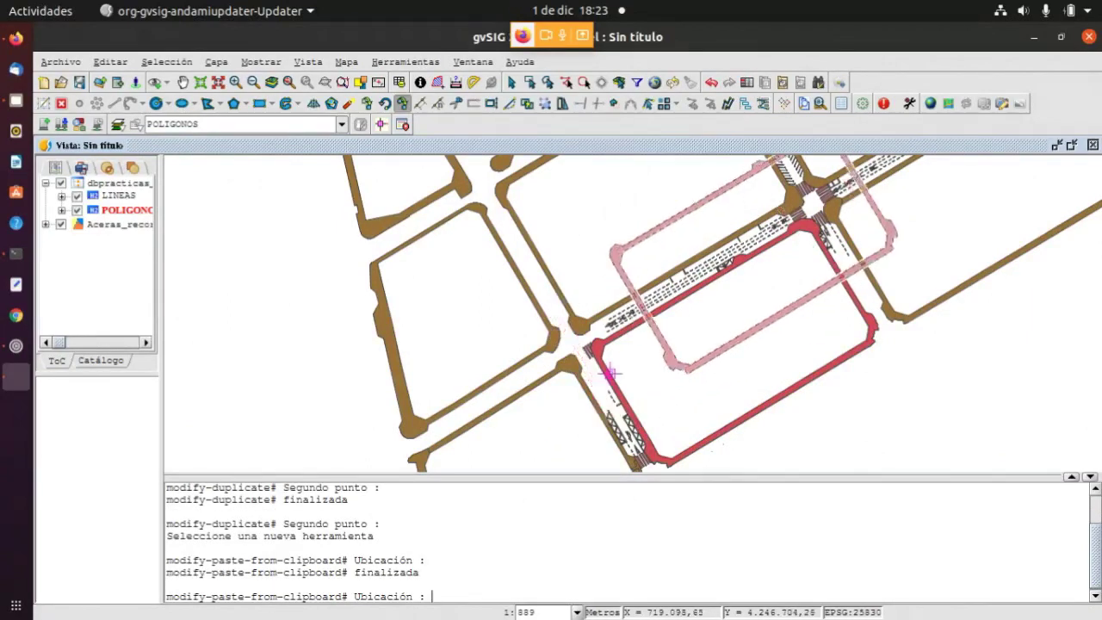
{"action": "scroll", "coordinate": [568, 345], "scroll_direction": "up", "scroll_amount": 3}
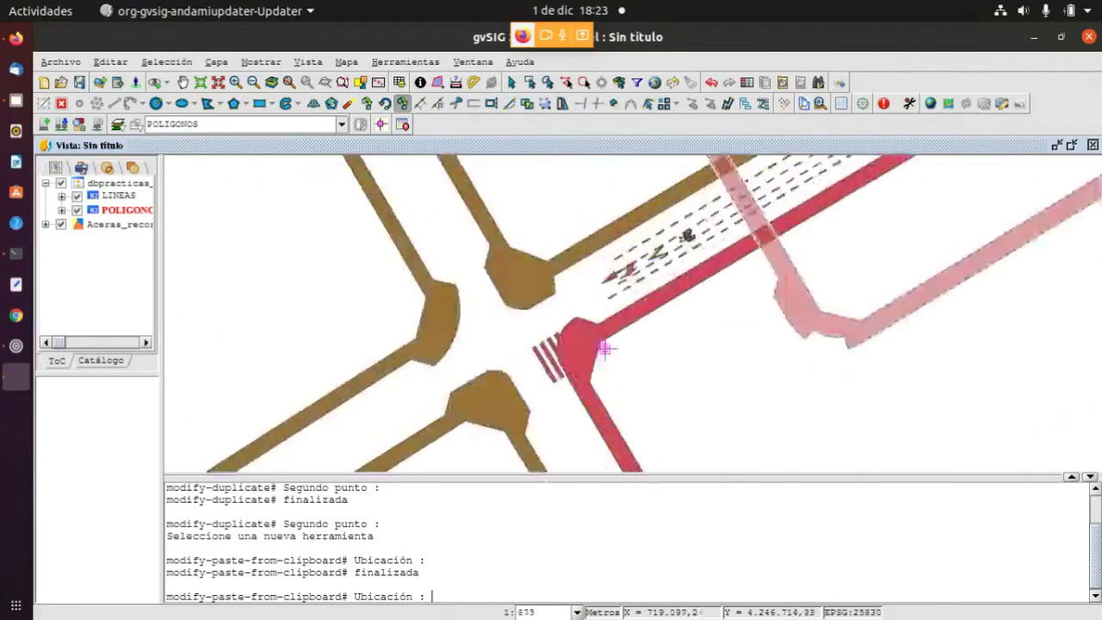
{"action": "scroll", "coordinate": [551, 335], "scroll_direction": "up", "scroll_amount": 1}
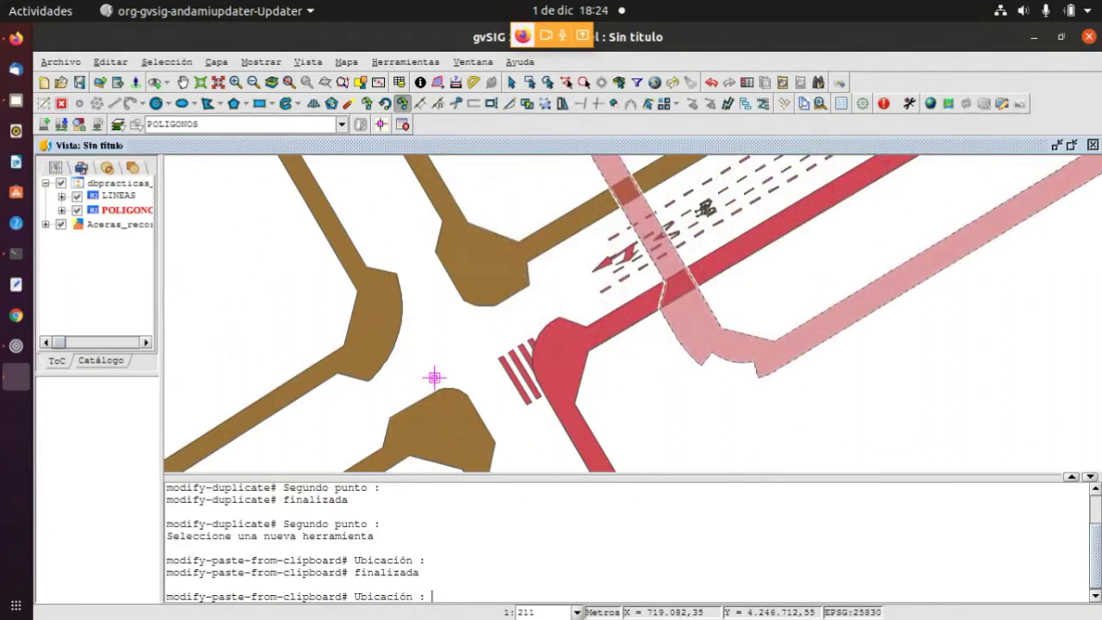
{"action": "key", "text": "Escape"}
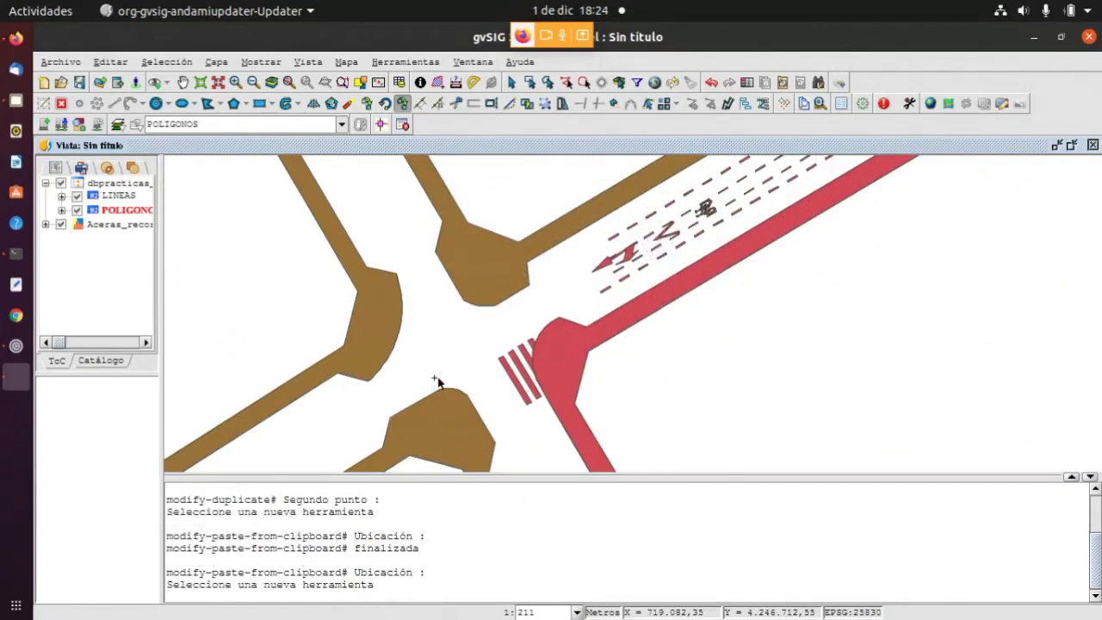
Check the pasted sidewalk polygon and the neighbouring zebra stripes by selecting them one after another
{"action": "scroll", "coordinate": [523, 368], "scroll_direction": "up", "scroll_amount": 1}
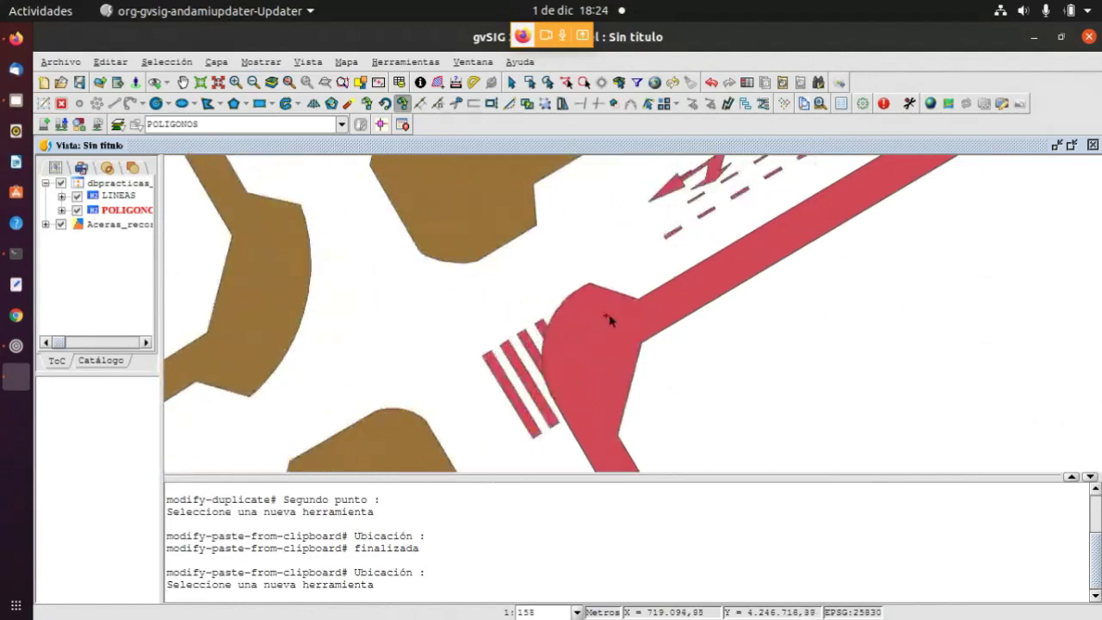
{"action": "left_click", "coordinate": [574, 308]}
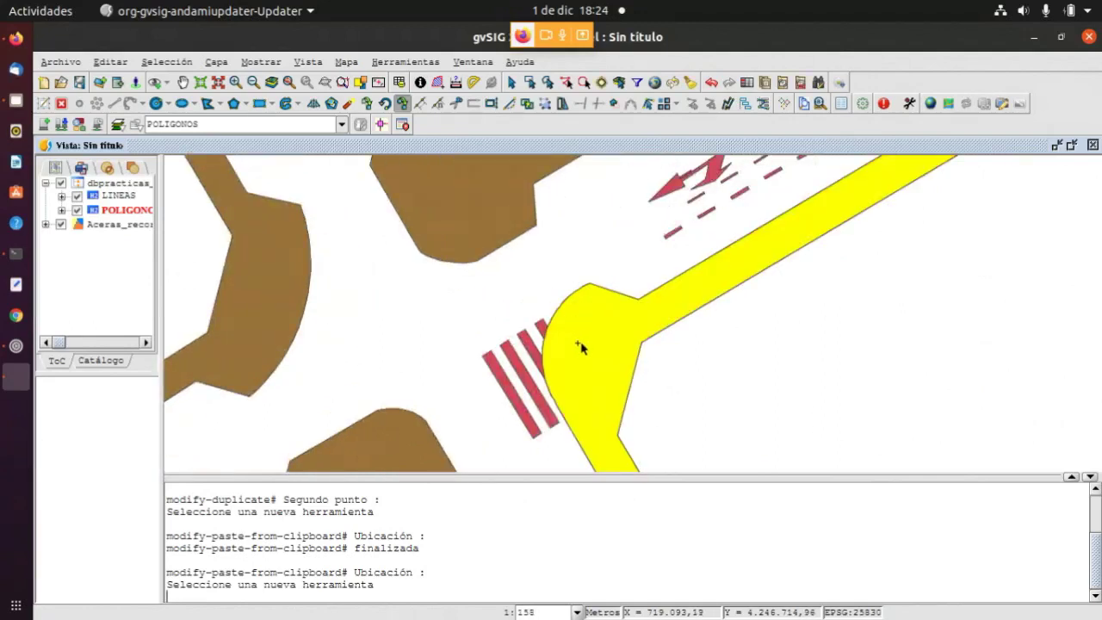
{"action": "scroll", "coordinate": [581, 347], "scroll_direction": "up", "scroll_amount": 2}
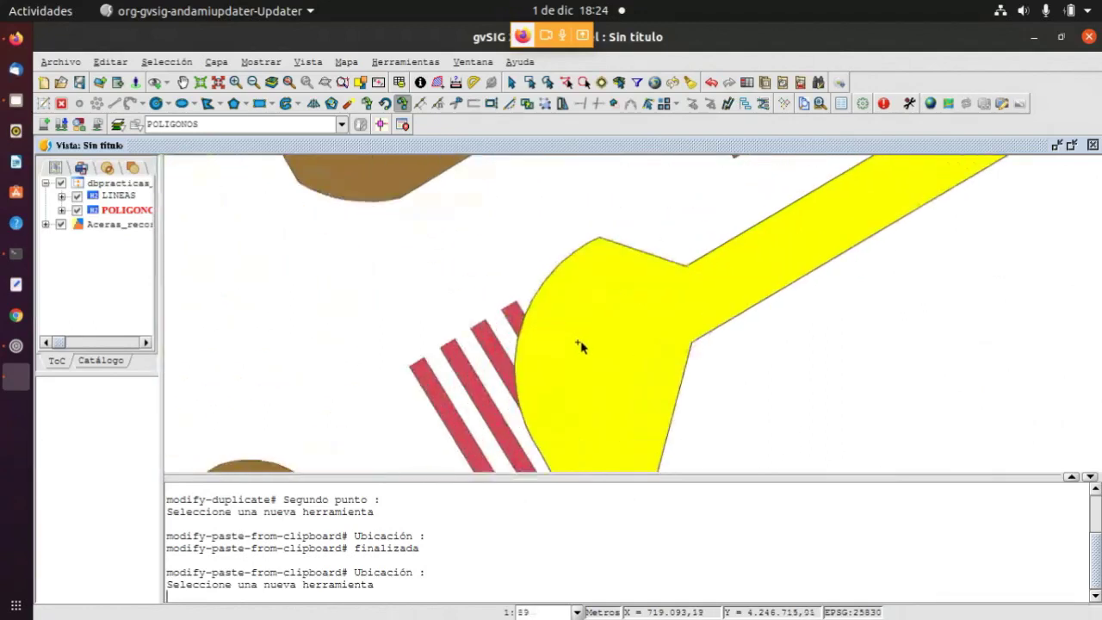
{"action": "left_click", "coordinate": [512, 318]}
{"action": "left_click", "coordinate": [500, 337]}
{"action": "left_click", "coordinate": [457, 364]}
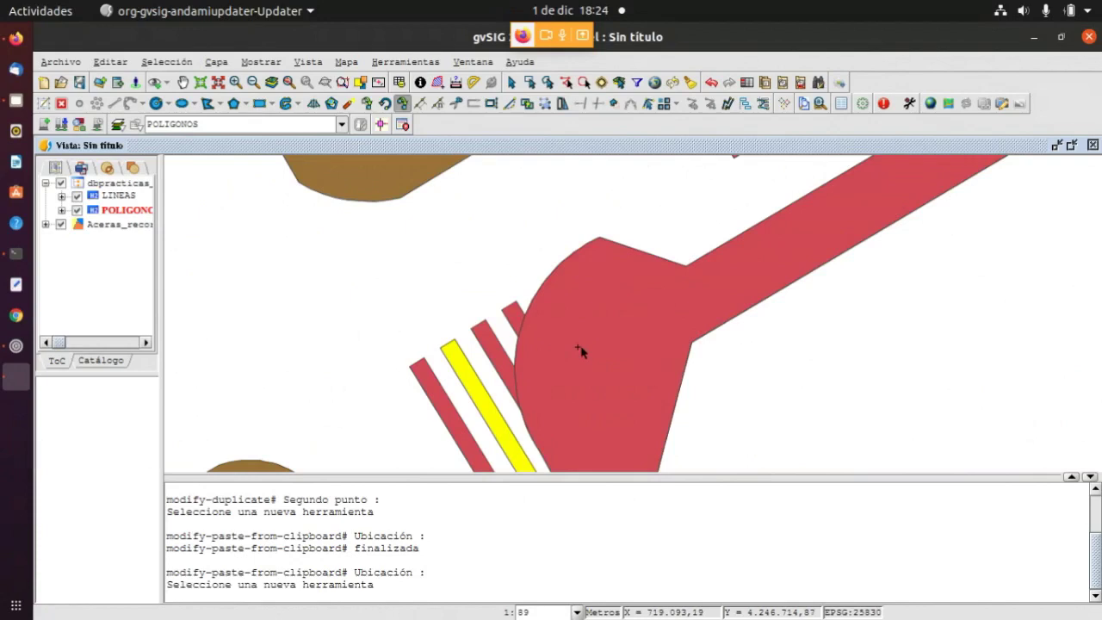
Make the POLIGONOS polygon symbol semi-transparent by setting its fill opacity to 59%
{"action": "left_click", "coordinate": [61, 211]}
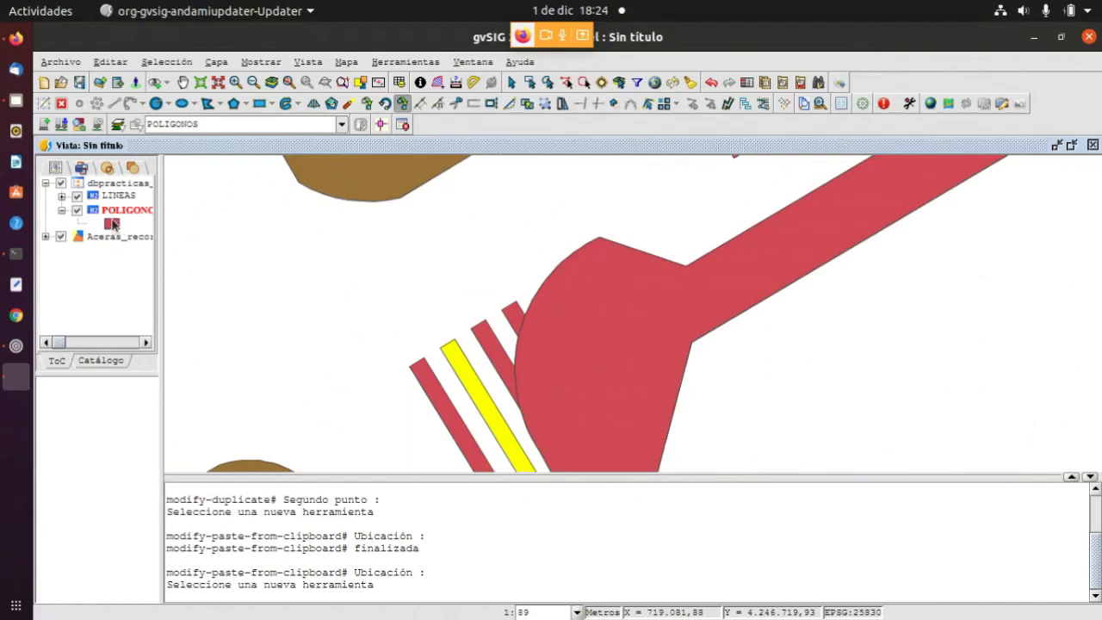
{"action": "double_click", "coordinate": [112, 225]}
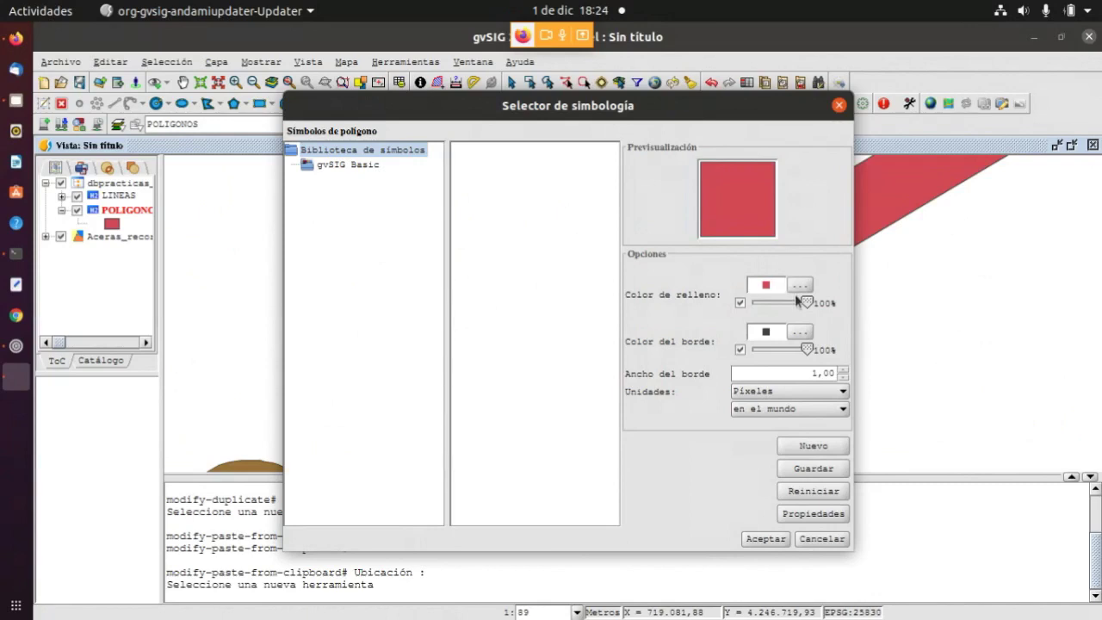
{"action": "left_click_drag", "start_coordinate": [805, 302], "coordinate": [780, 297]}
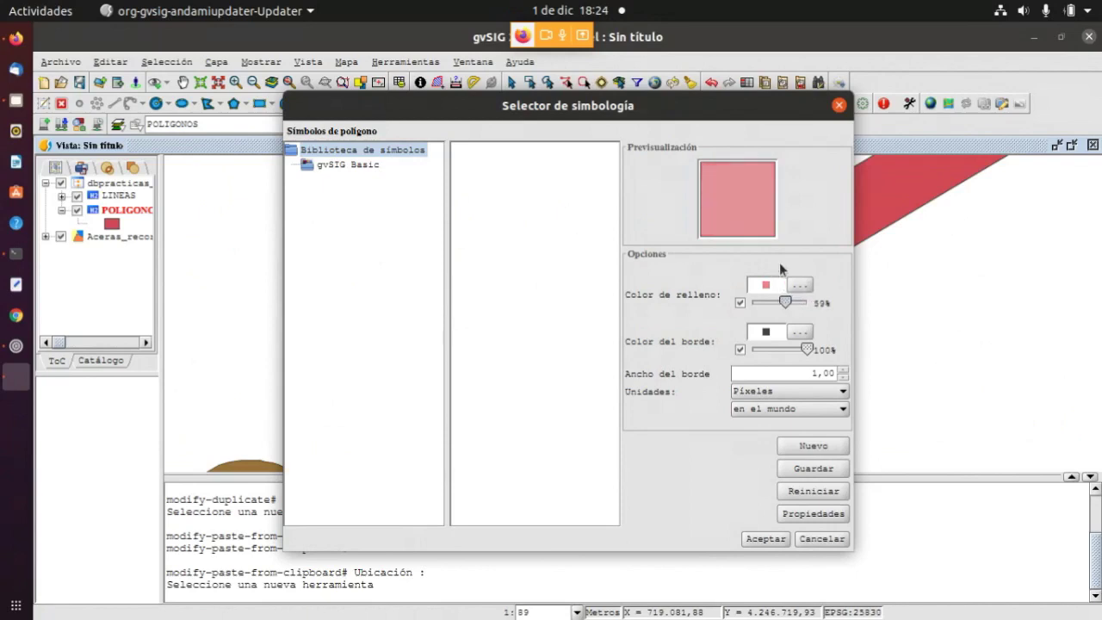
{"action": "left_click", "coordinate": [760, 540]}
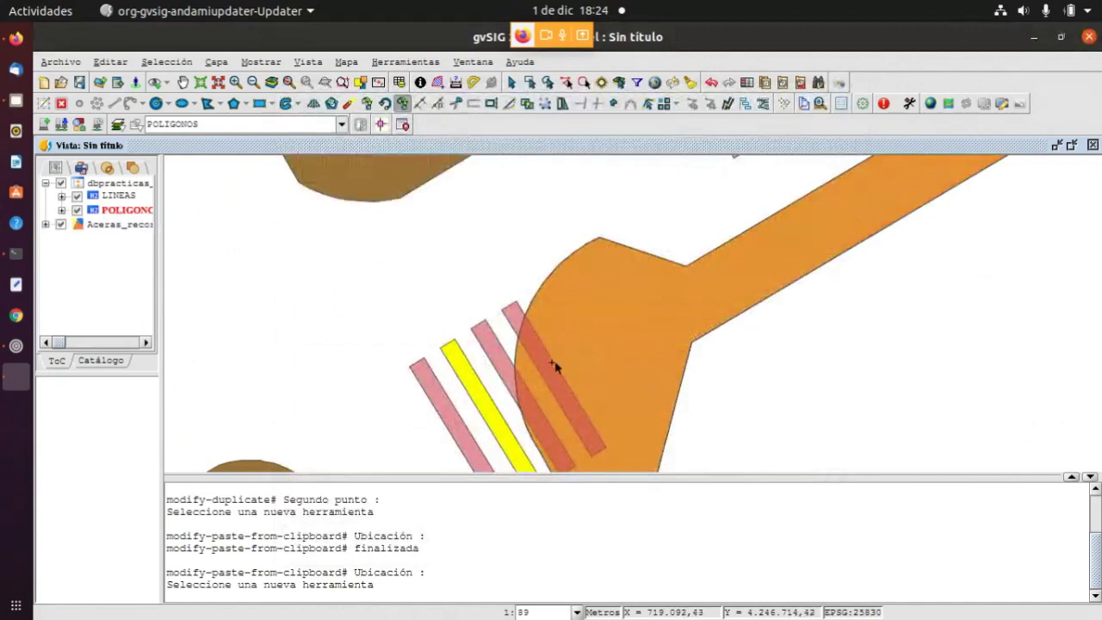
Check the stripe lying farthest onto the sidewalk by selecting it, and finish with the pasted sidewalk polygon selected
{"action": "scroll", "coordinate": [554, 282], "scroll_direction": "up", "scroll_amount": 2}
{"action": "scroll", "coordinate": [595, 216], "scroll_direction": "down", "scroll_amount": 2}
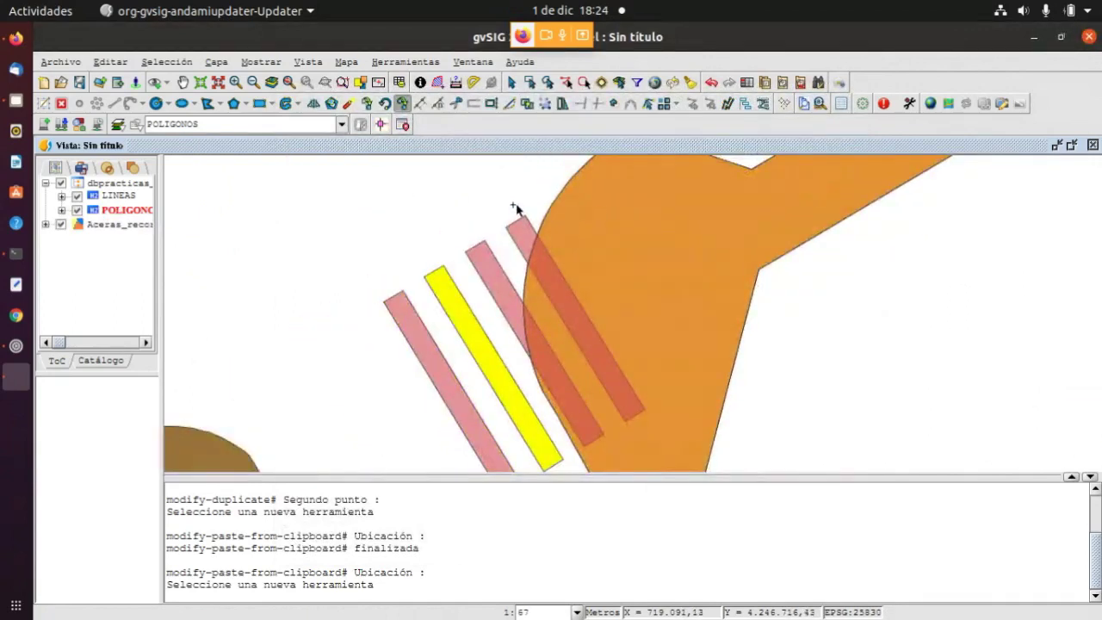
{"action": "left_click", "coordinate": [609, 277]}
{"action": "left_click", "coordinate": [532, 240]}
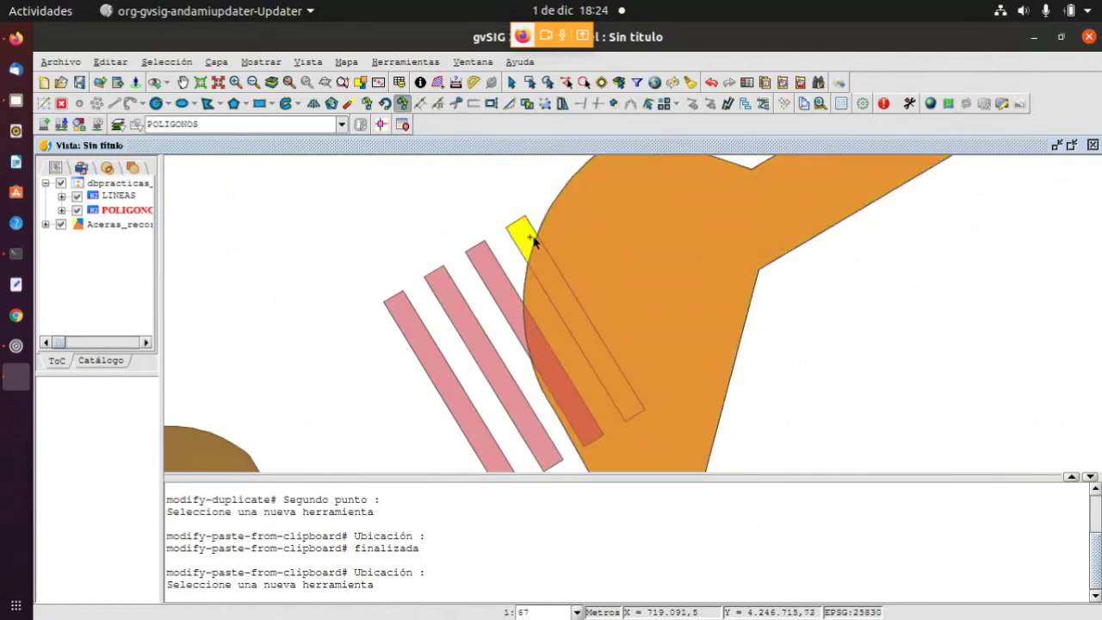
{"action": "left_click", "coordinate": [550, 256]}
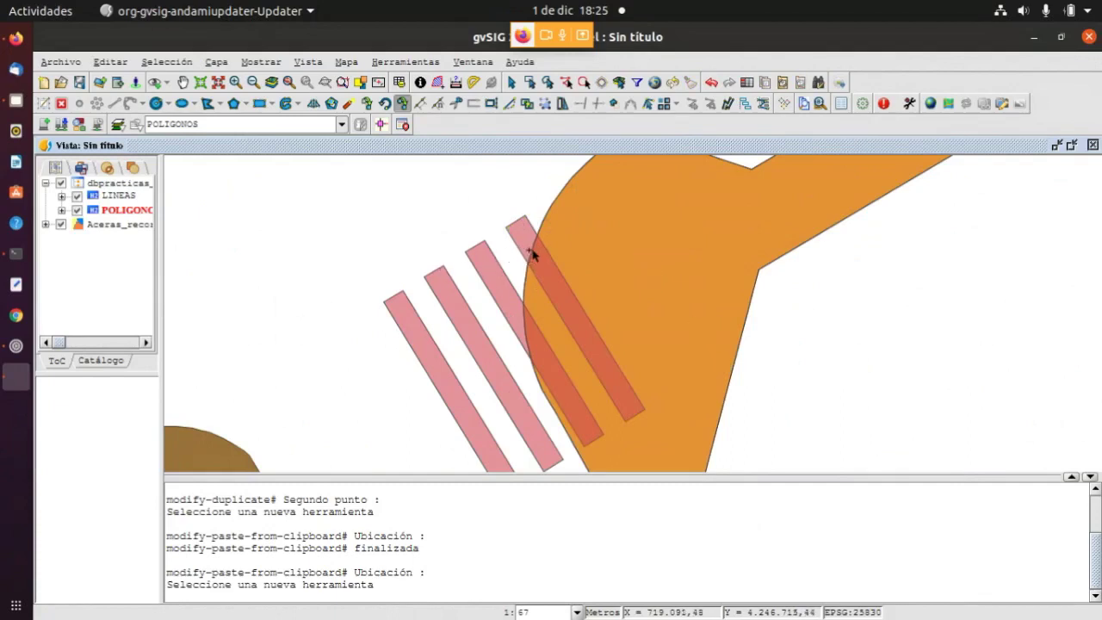
{"action": "left_click", "coordinate": [585, 247]}
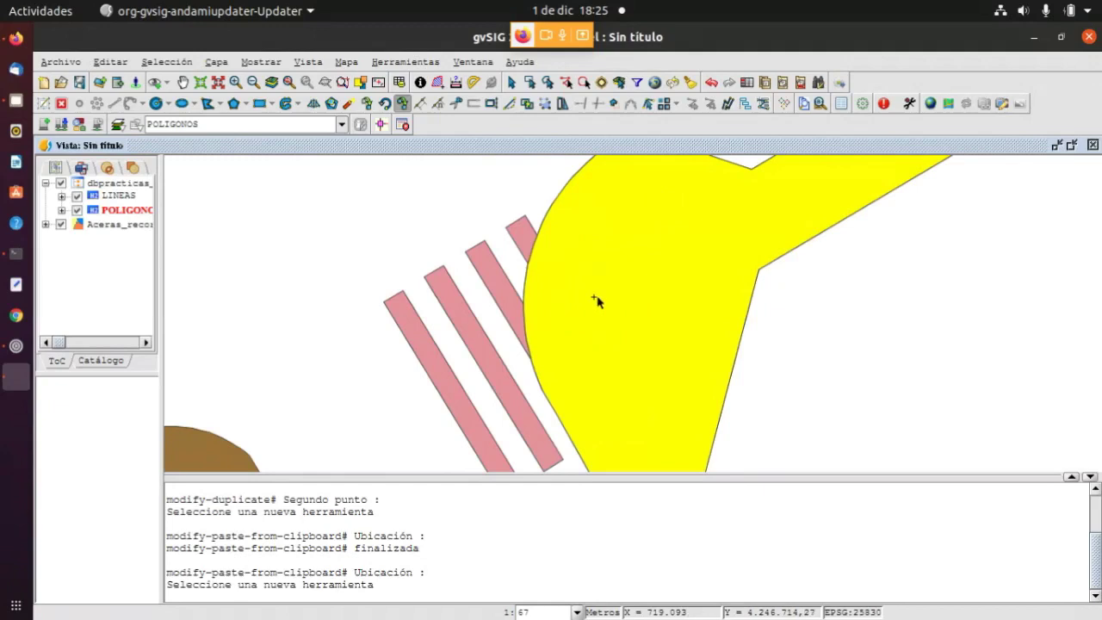
{"action": "scroll", "coordinate": [529, 247], "scroll_direction": "up", "scroll_amount": 1}
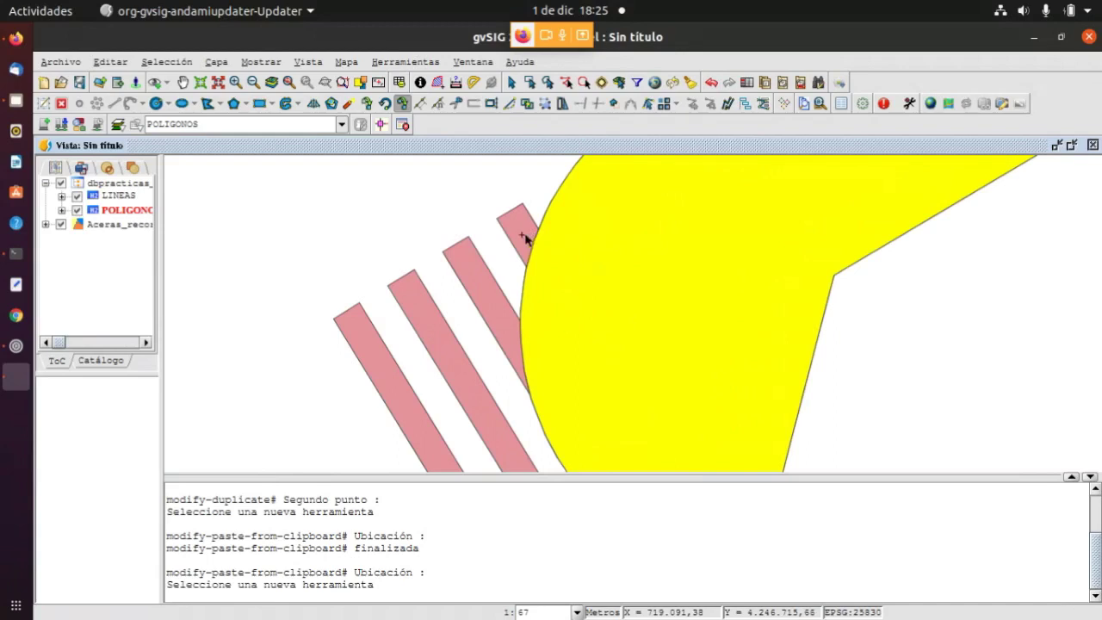
Create a parallel geometry of the selected sidewalk polygon 0.25 m outward, towards the stripes, deleting the original geometry, and leave the tool
{"action": "scroll", "coordinate": [530, 244], "scroll_direction": "up", "scroll_amount": 2}
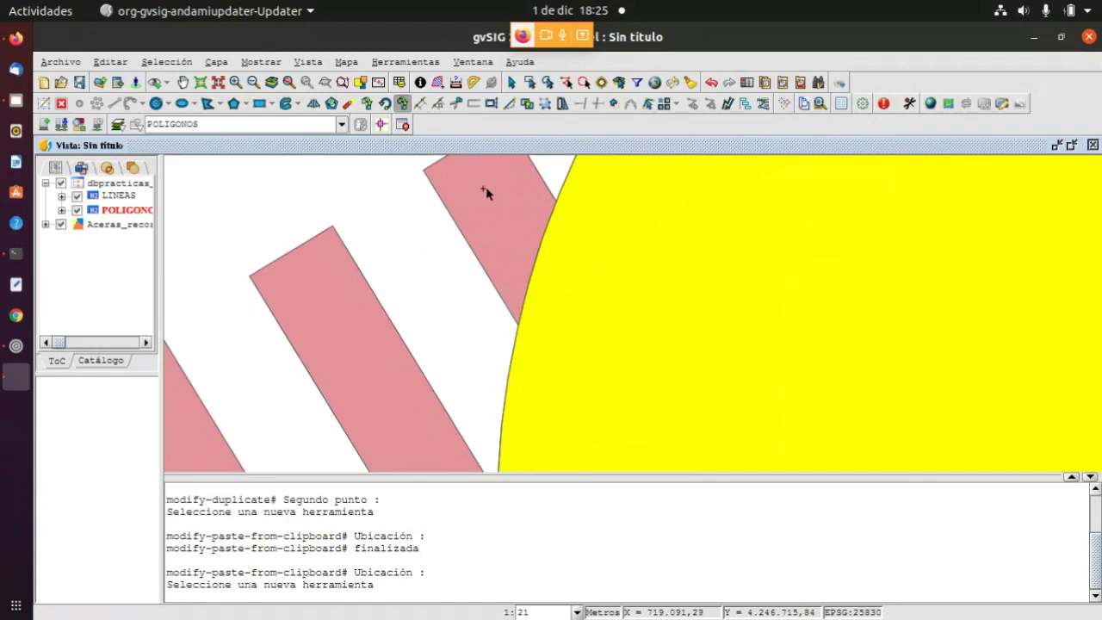
{"action": "scroll", "coordinate": [494, 216], "scroll_direction": "down", "scroll_amount": 3}
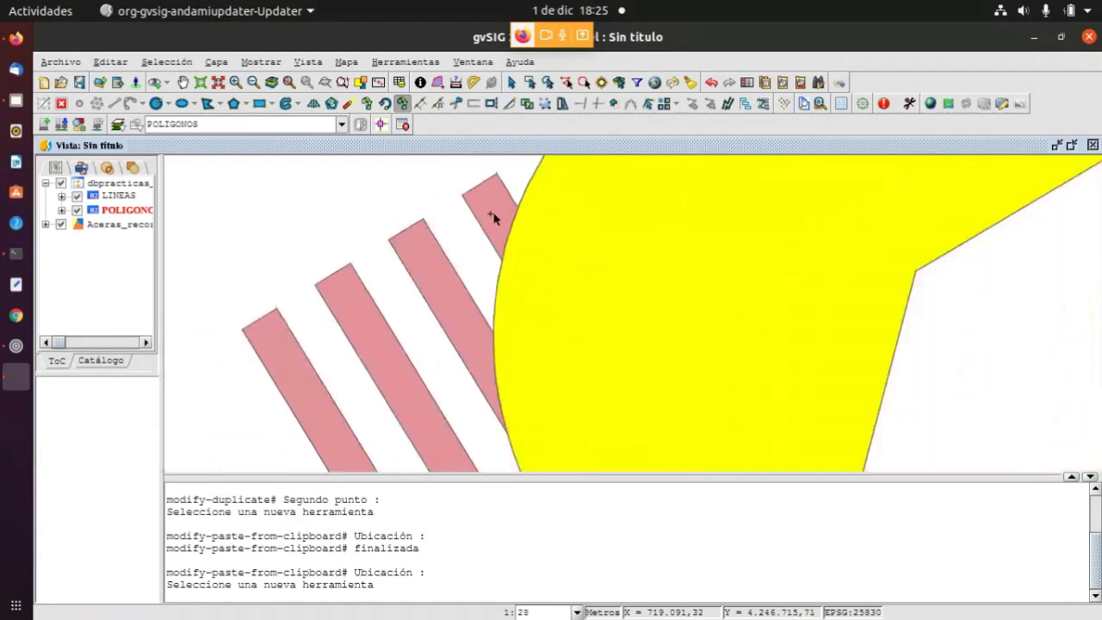
{"action": "left_click", "coordinate": [727, 103]}
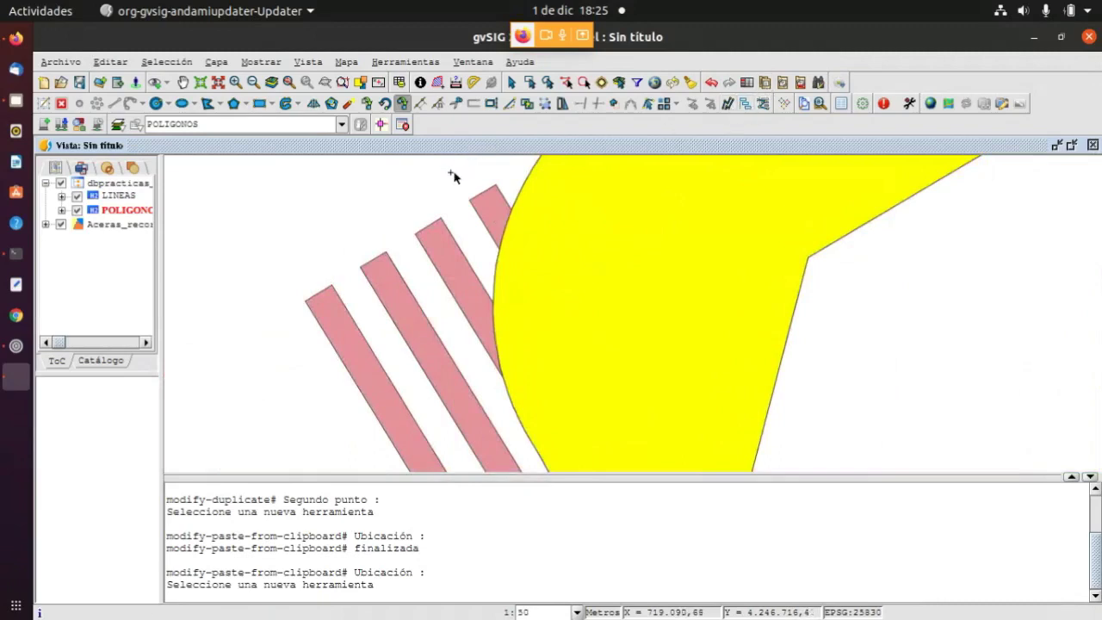
{"action": "left_click", "coordinate": [587, 215]}
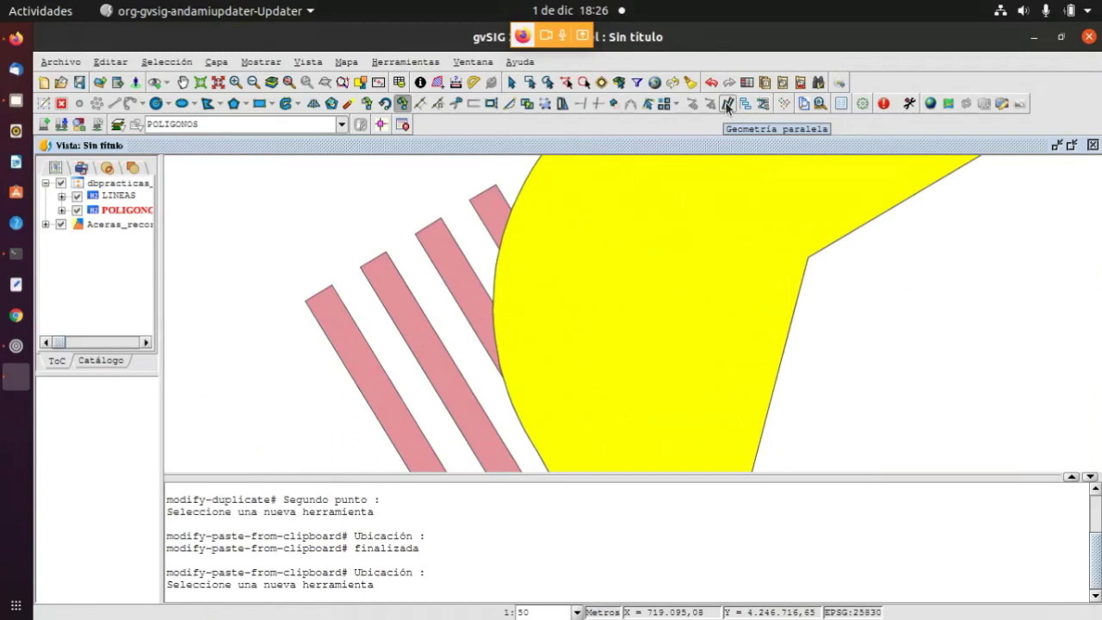
{"action": "left_click", "coordinate": [727, 107]}
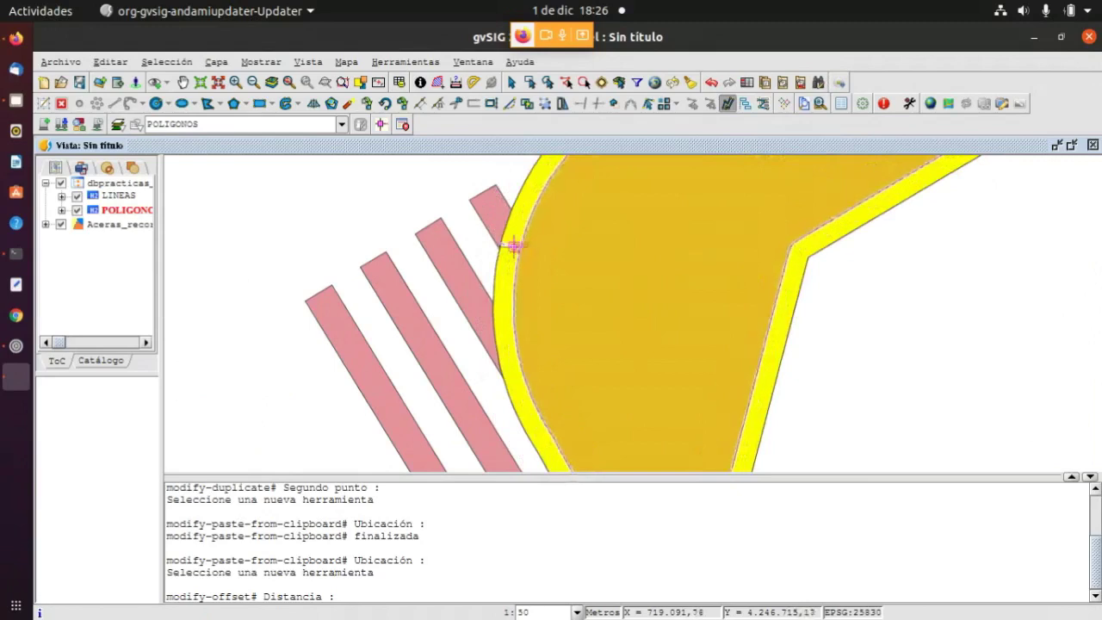
{"action": "scroll", "coordinate": [516, 249], "scroll_direction": "up", "scroll_amount": 2}
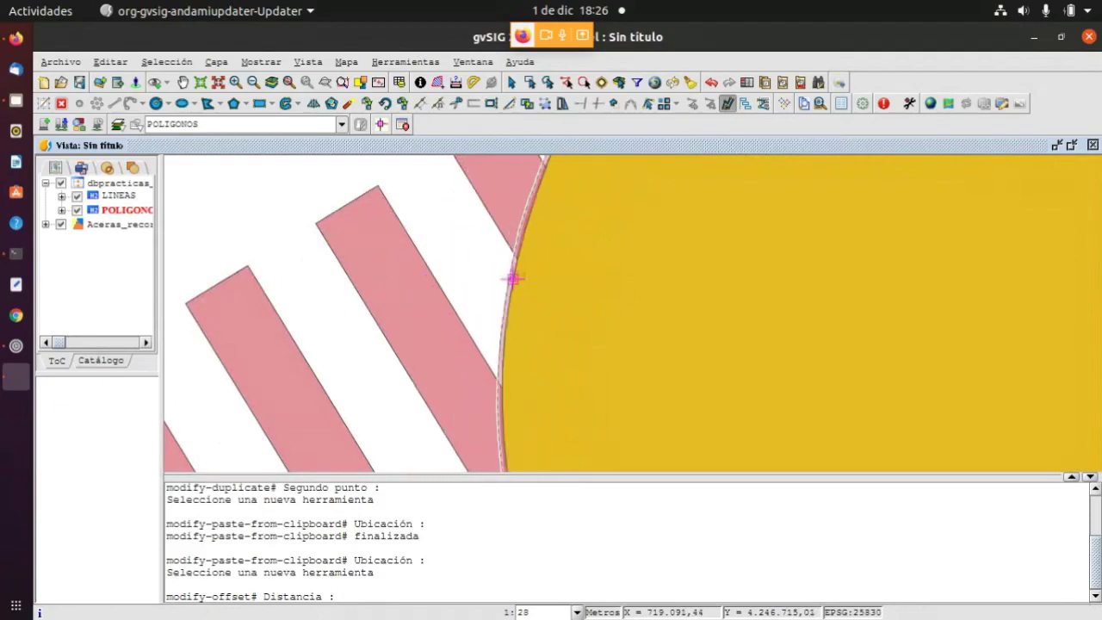
{"action": "scroll", "coordinate": [498, 276], "scroll_direction": "down", "scroll_amount": 1}
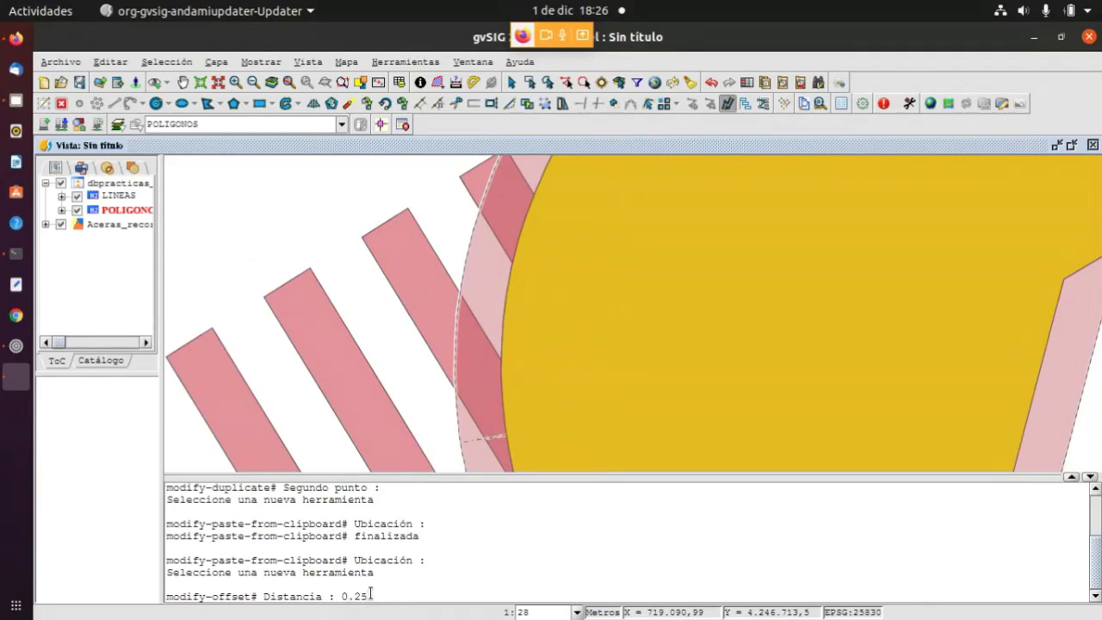
{"action": "key", "text": "Return"}
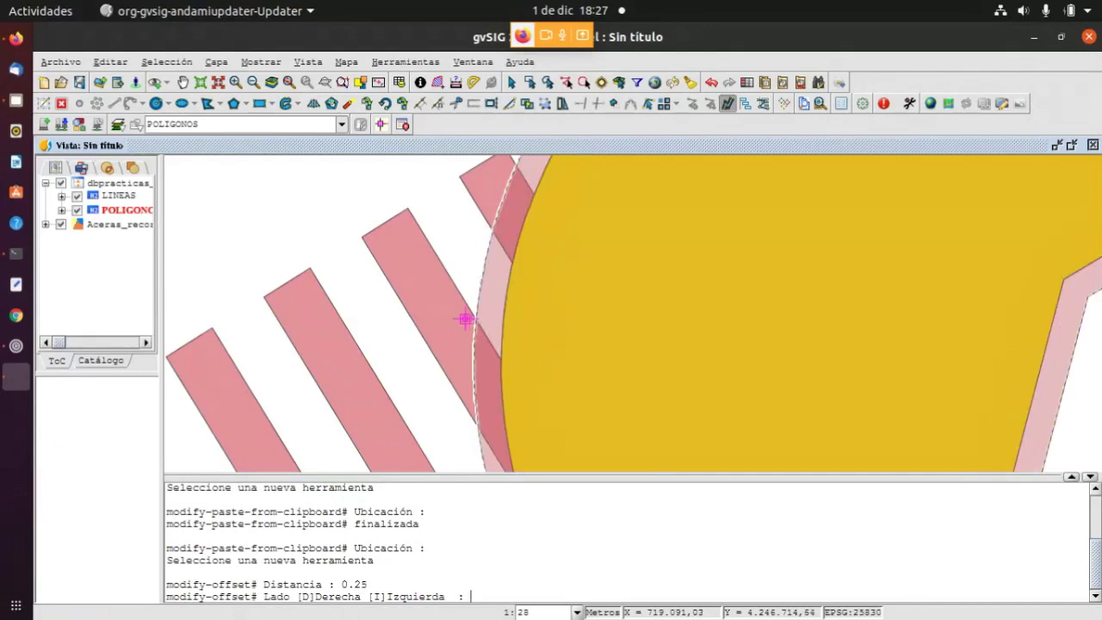
{"action": "left_click", "coordinate": [461, 269]}
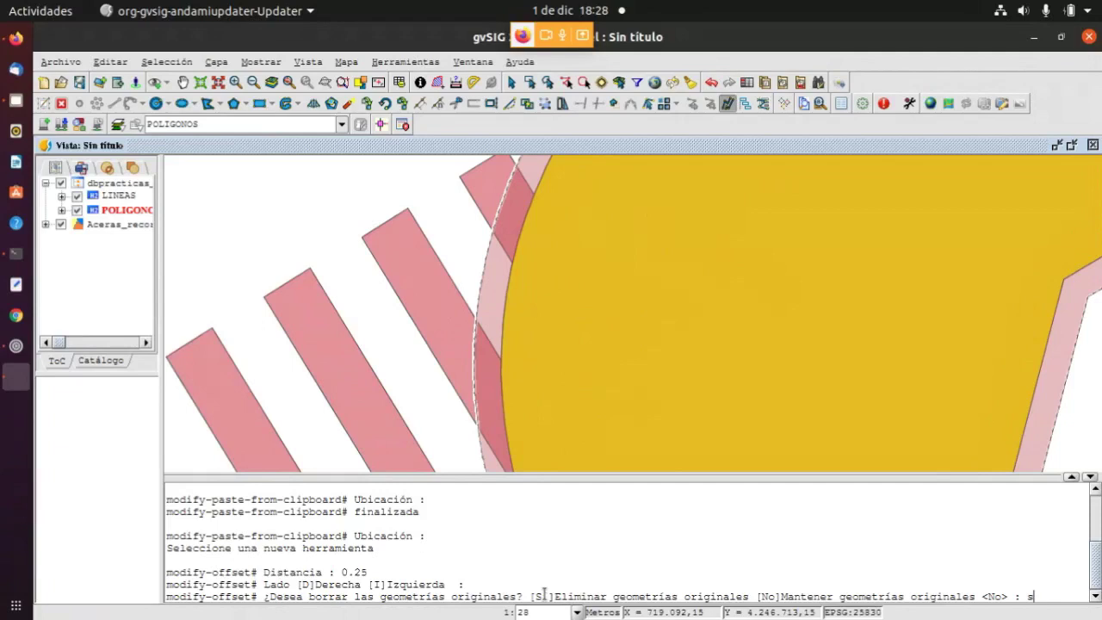
{"action": "key", "text": "Return"}
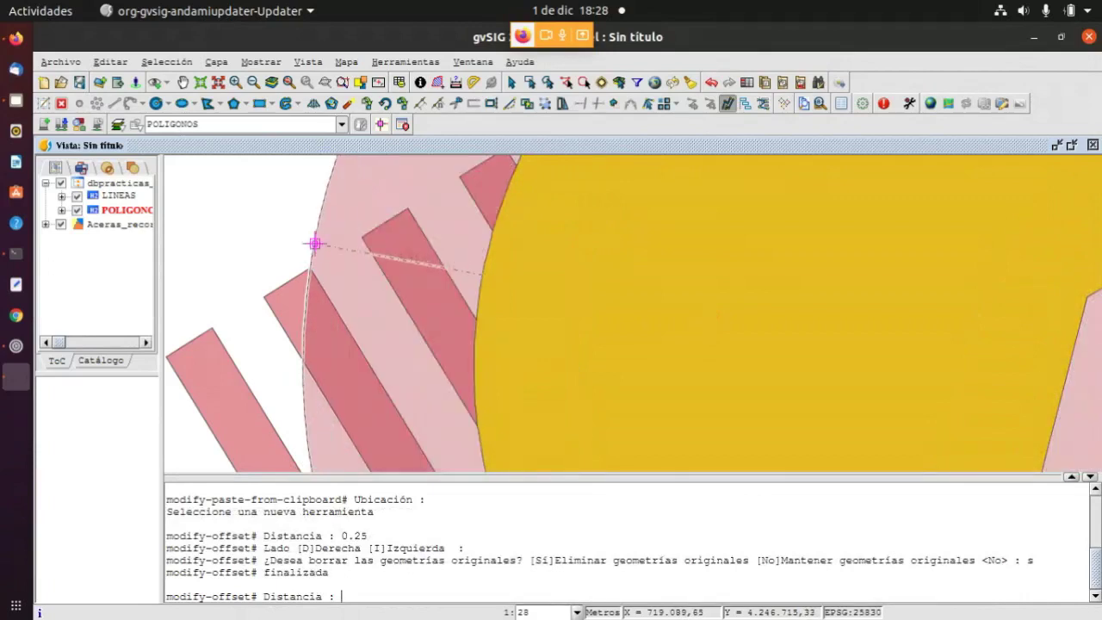
{"action": "key", "text": "Escape"}
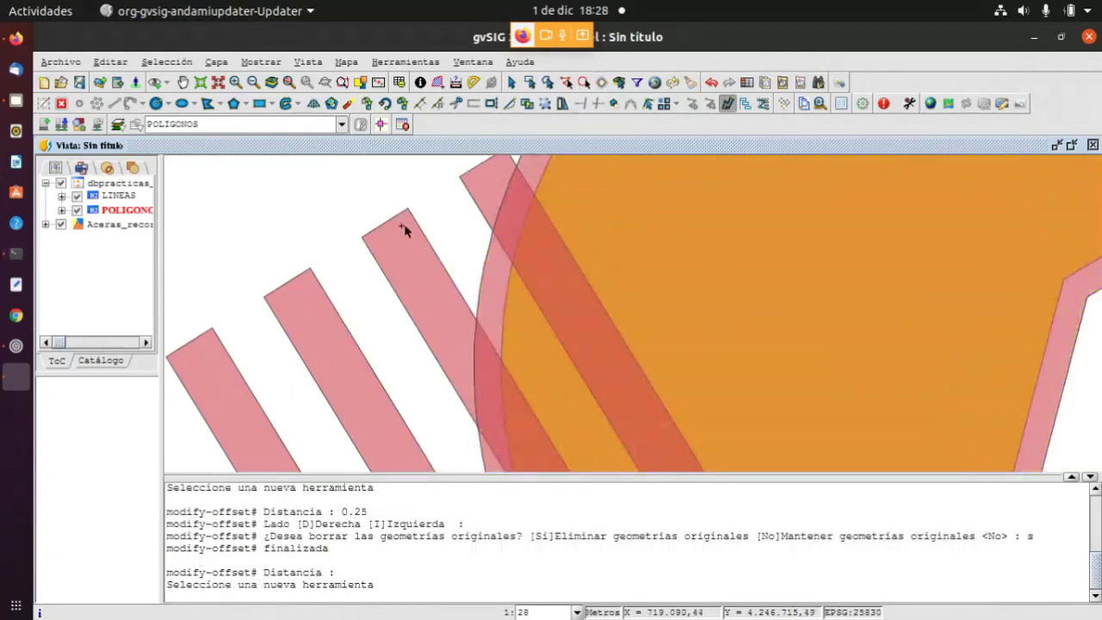
Hide the Aceras_recorte layer, make POLIGONOS the active layer again and deselect the offset sidewalk polygon
{"action": "scroll", "coordinate": [547, 255], "scroll_direction": "down", "scroll_amount": 1}
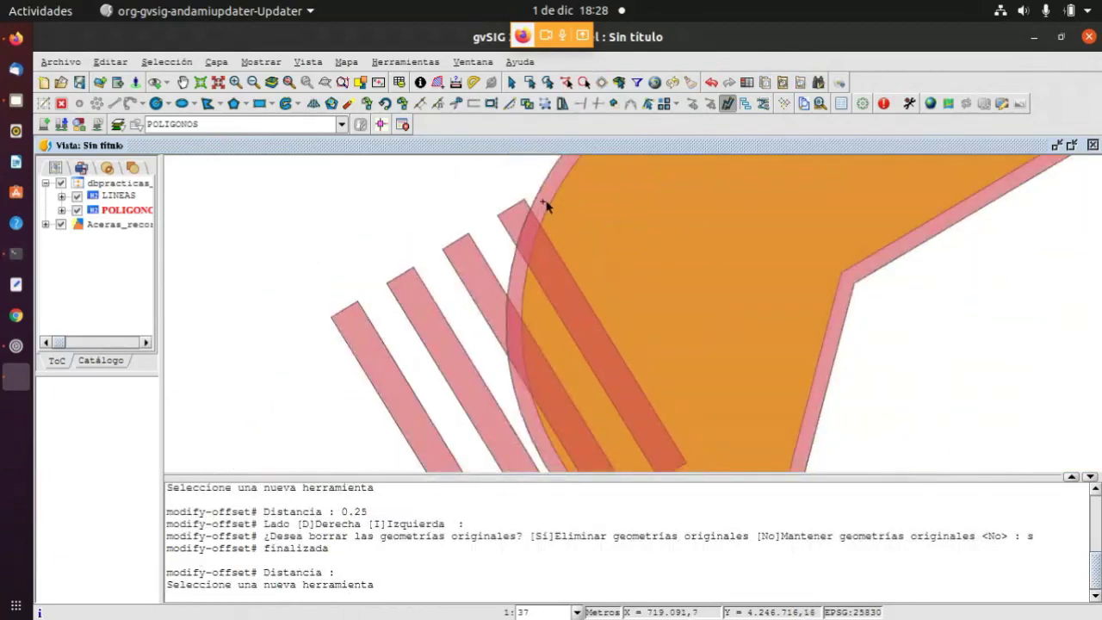
{"action": "left_click", "coordinate": [61, 225]}
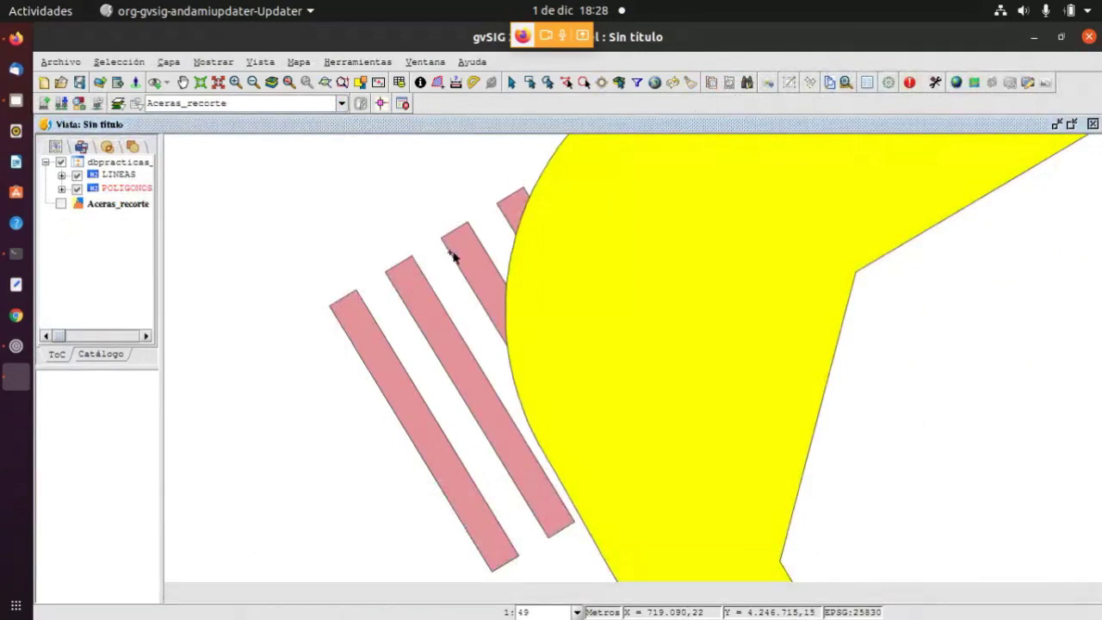
{"action": "left_click", "coordinate": [114, 191]}
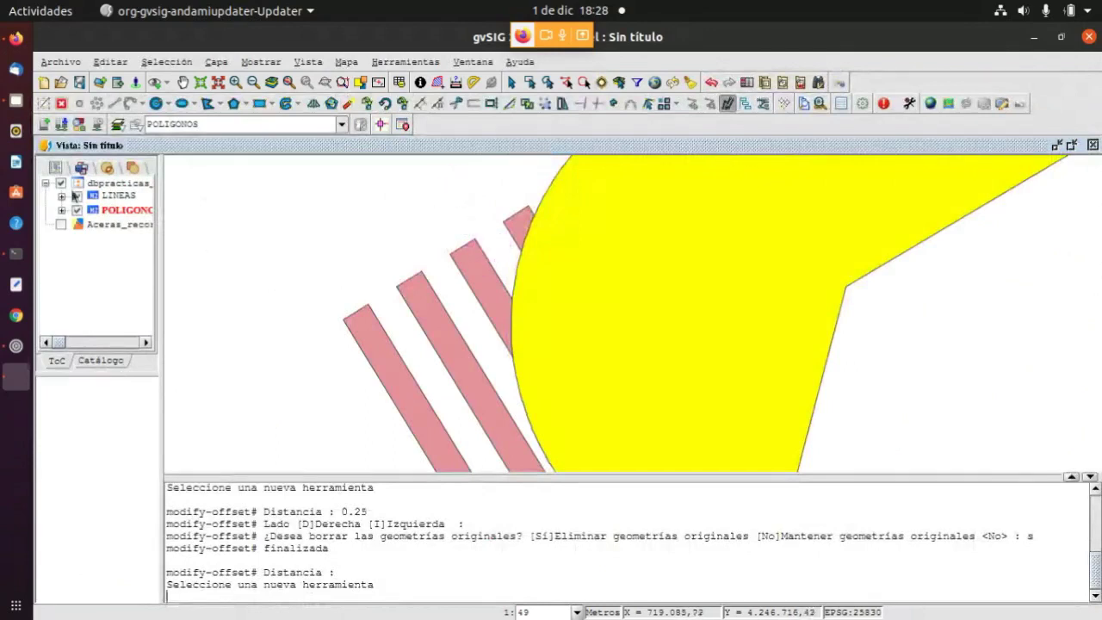
{"action": "left_click", "coordinate": [507, 83]}
{"action": "left_click", "coordinate": [504, 192]}
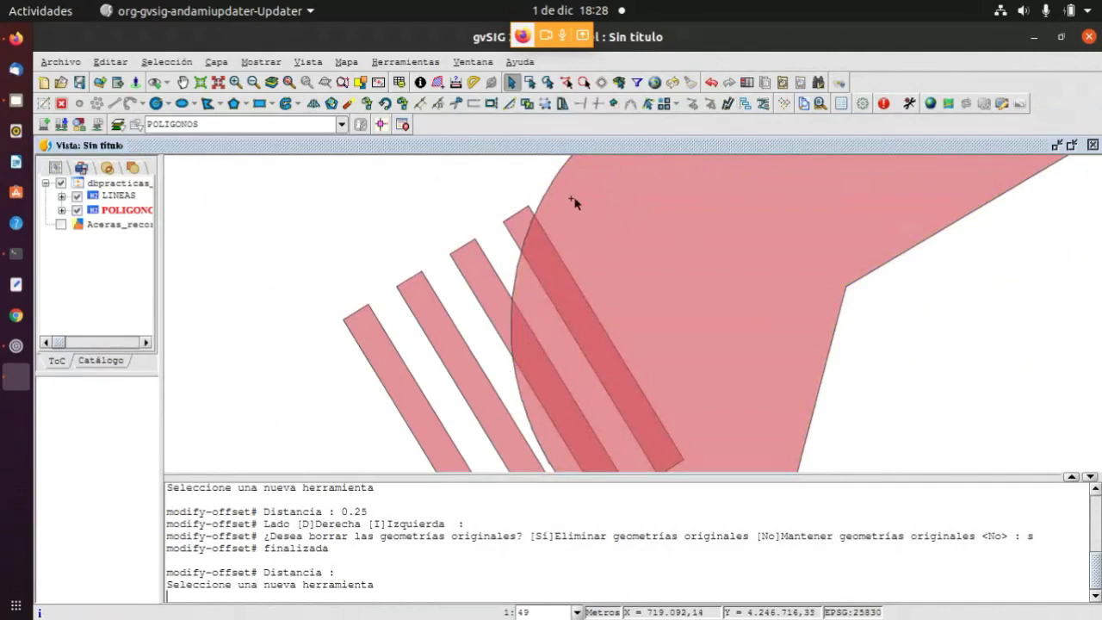
Compare the offset polygon with the original sidewalk by briefly showing Aceras_recorte, and return to the POLIGONOS layer
{"action": "left_click", "coordinate": [60, 225]}
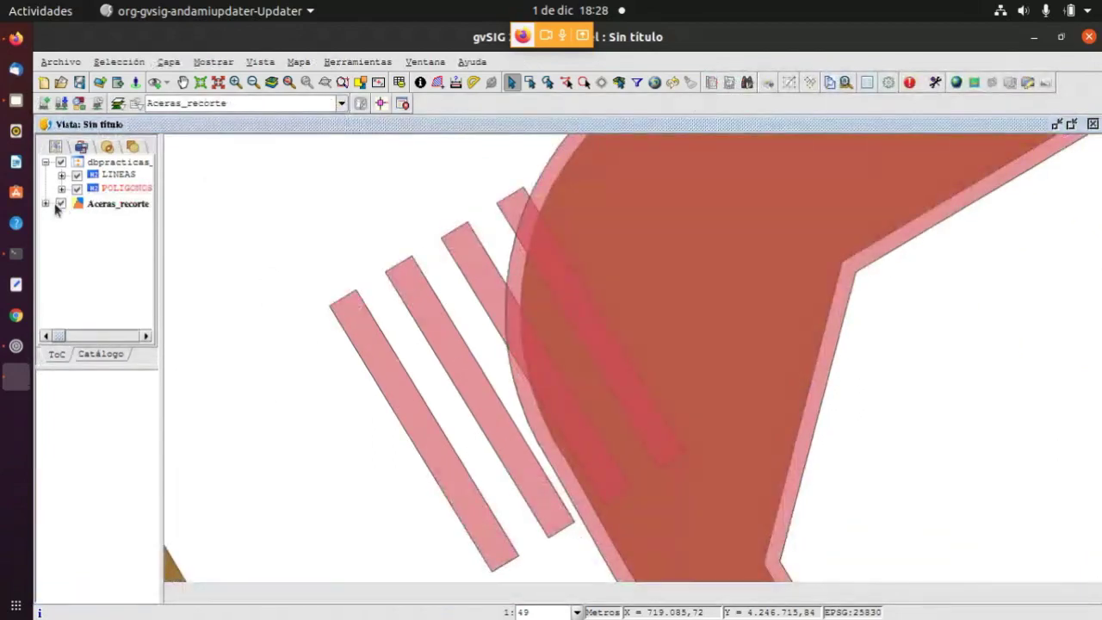
{"action": "left_click", "coordinate": [60, 204]}
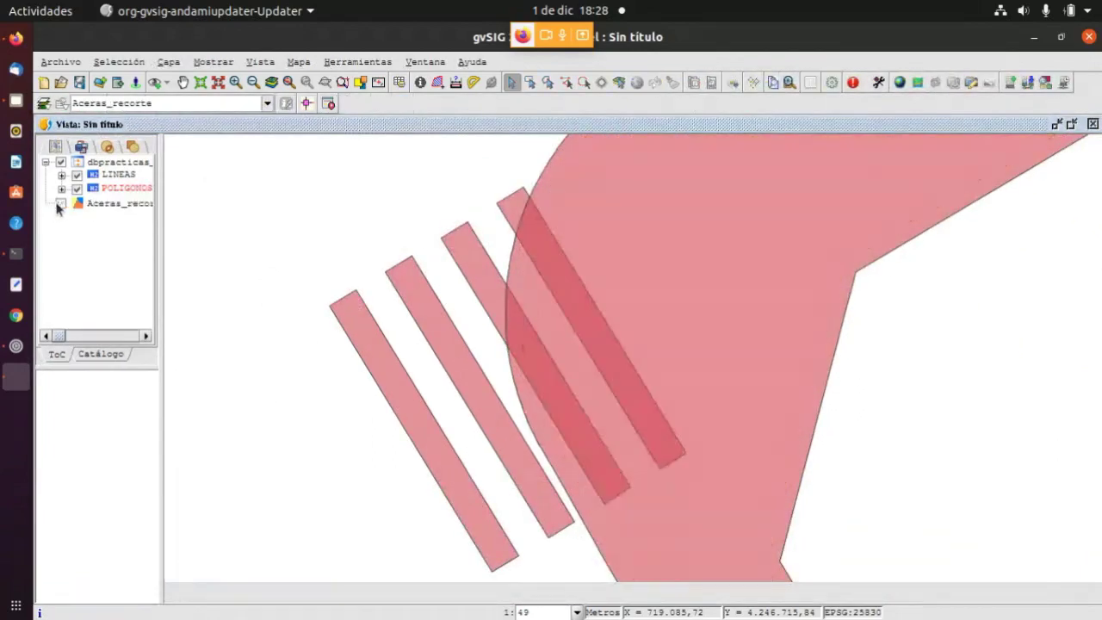
{"action": "left_click", "coordinate": [121, 188]}
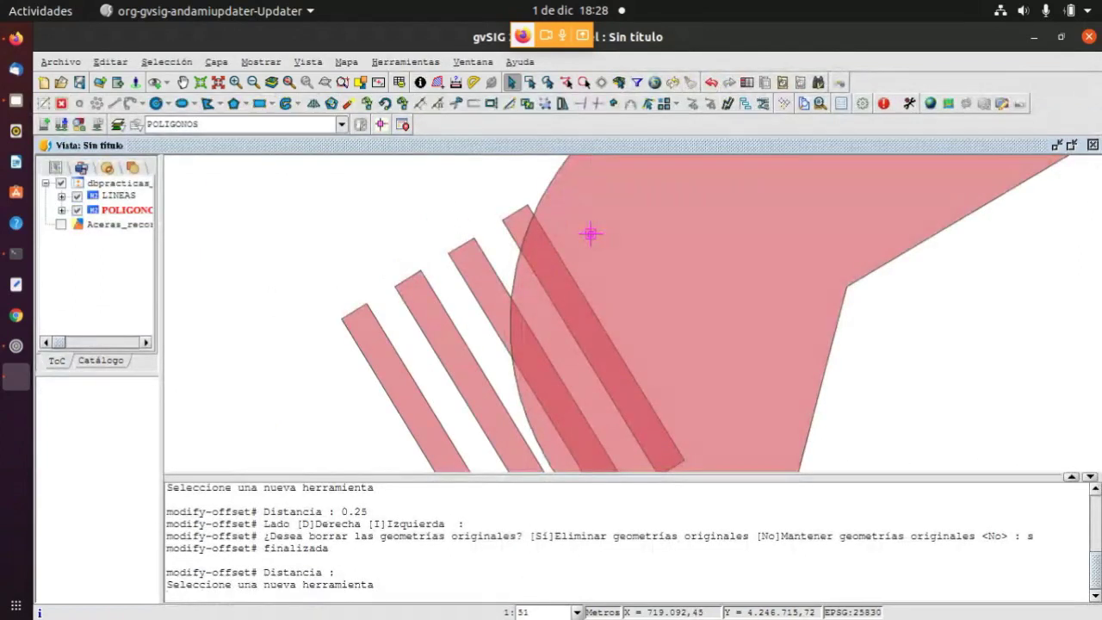
Trim the two stripes overlapping the offset sidewalk polygon, using that polygon as the cutting object and keeping the parts outside it
{"action": "scroll", "coordinate": [516, 292], "scroll_direction": "down", "scroll_amount": 1}
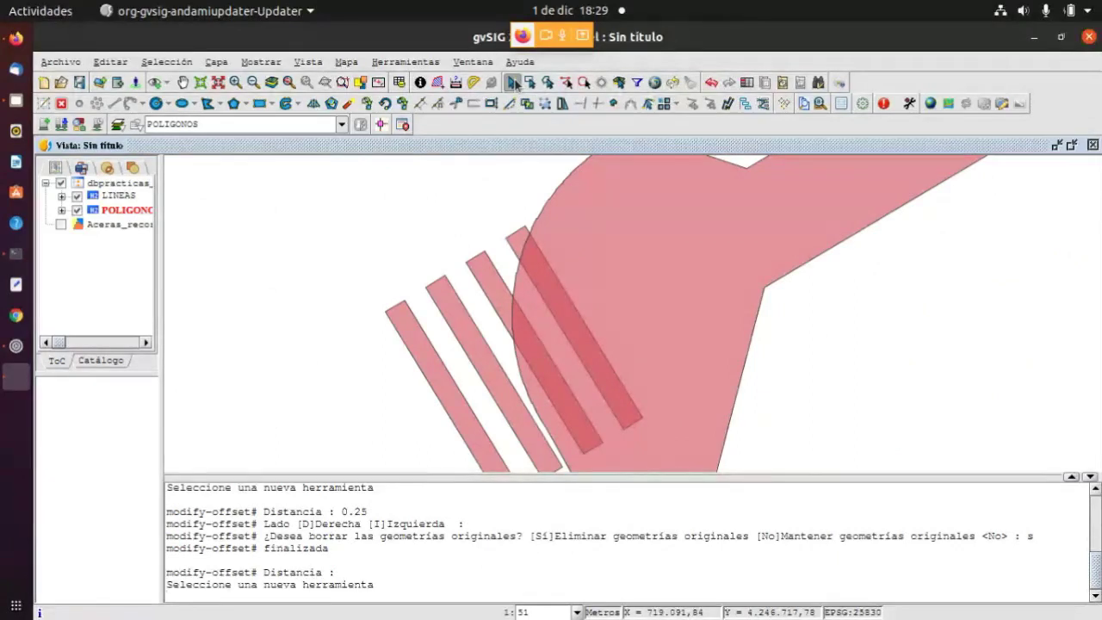
{"action": "left_click", "coordinate": [512, 83]}
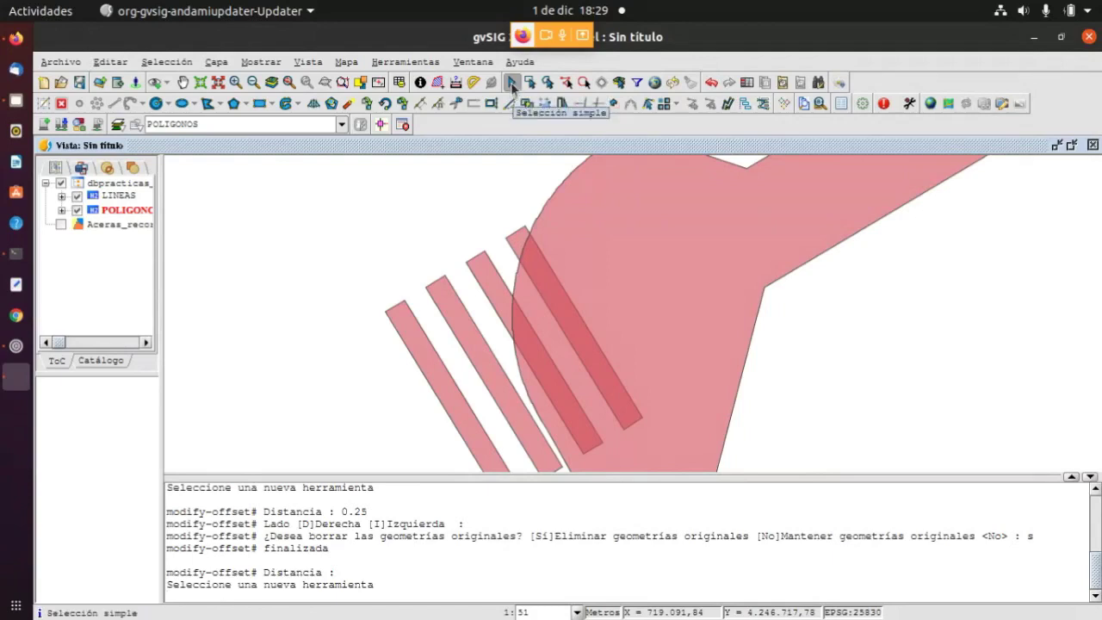
{"action": "left_click", "coordinate": [520, 243]}
{"action": "left_click", "coordinate": [487, 272]}
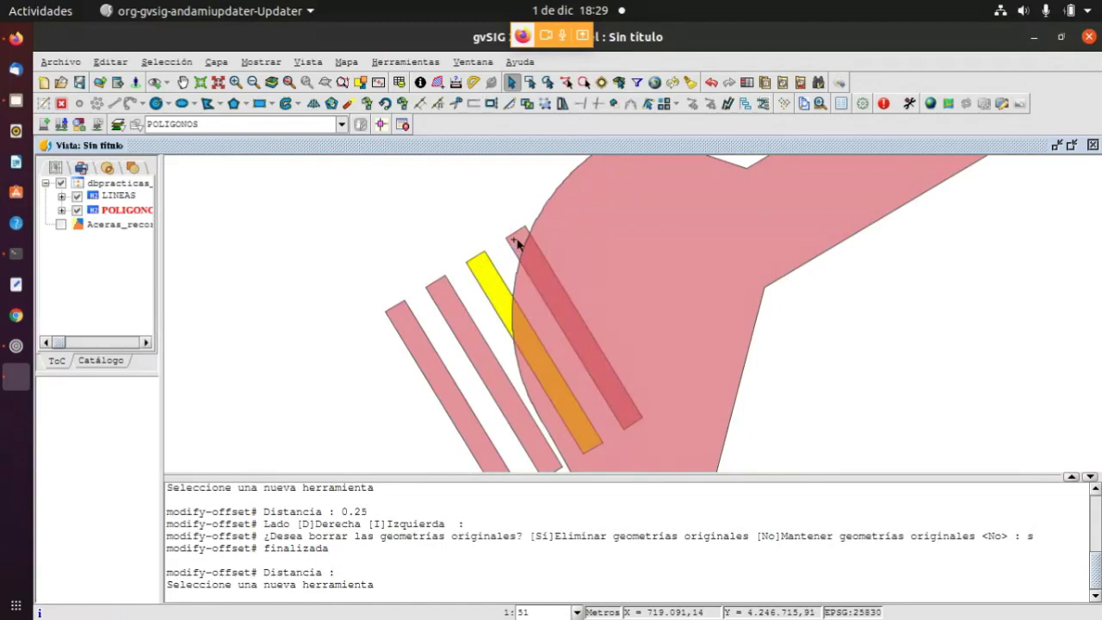
{"action": "left_click", "coordinate": [515, 245], "text": "ctrl"}
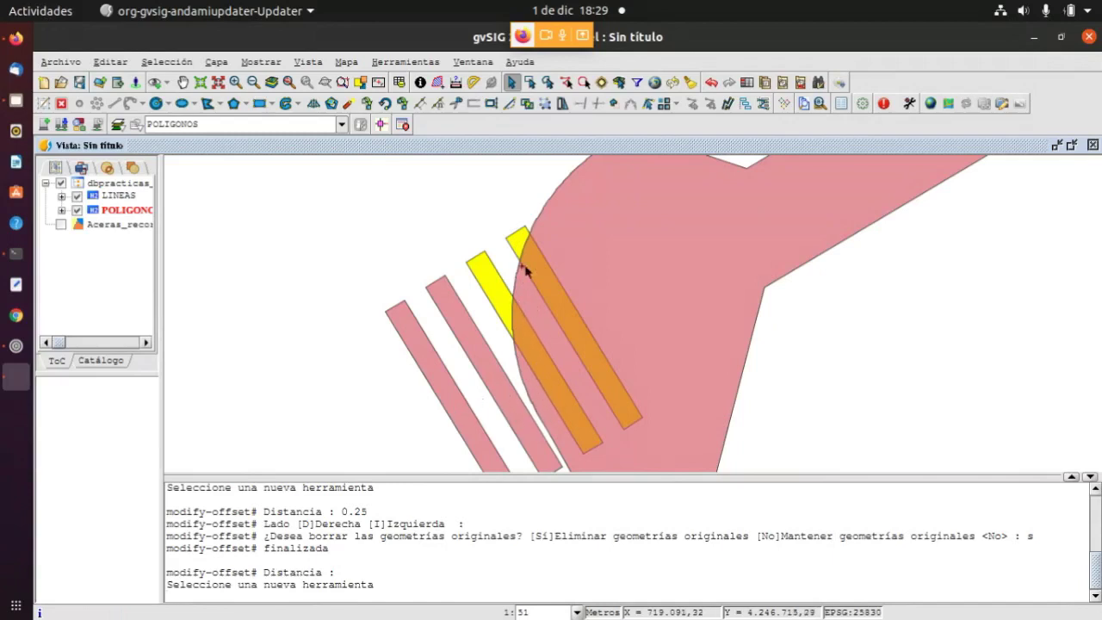
{"action": "scroll", "coordinate": [527, 267], "scroll_direction": "down", "scroll_amount": 1}
{"action": "scroll", "coordinate": [528, 333], "scroll_direction": "up", "scroll_amount": 1}
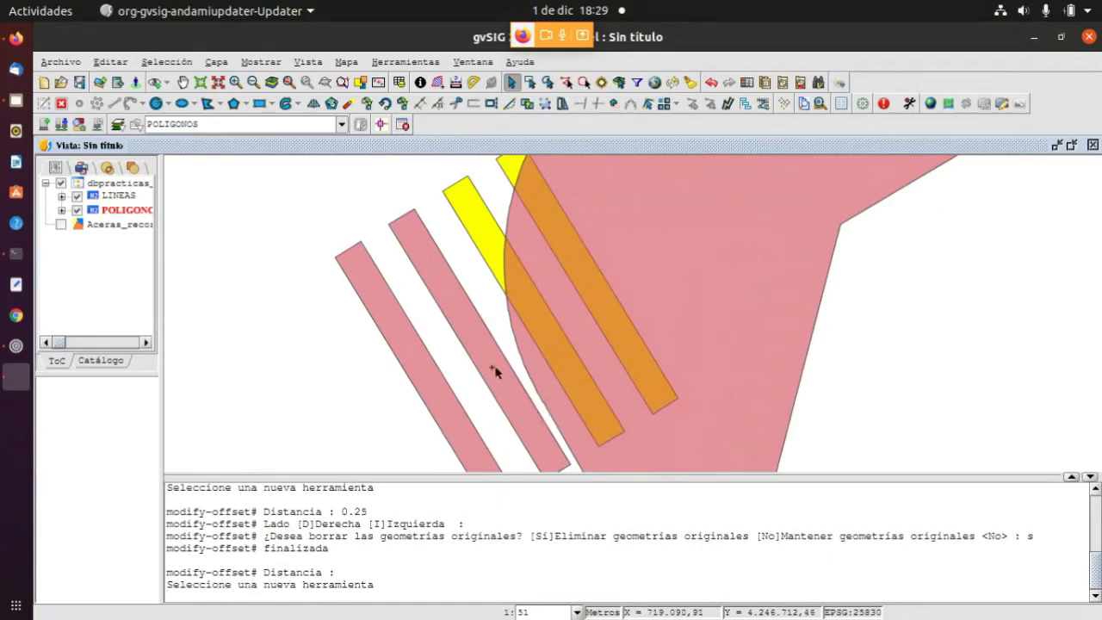
{"action": "scroll", "coordinate": [509, 280], "scroll_direction": "down", "scroll_amount": 2}
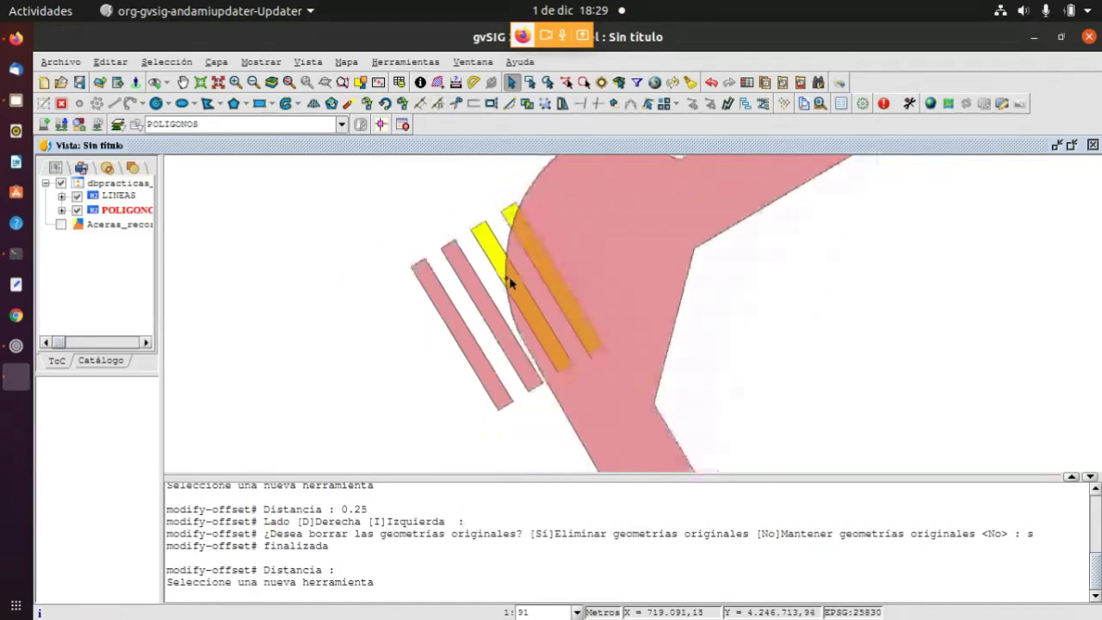
{"action": "scroll", "coordinate": [502, 226], "scroll_direction": "up", "scroll_amount": 1}
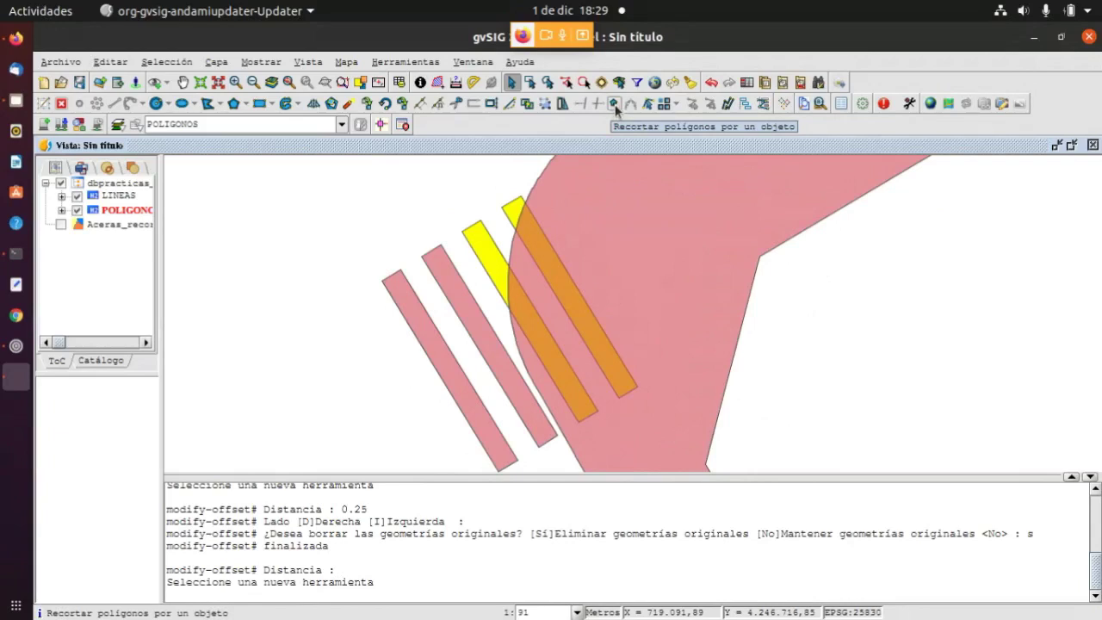
{"action": "left_click", "coordinate": [614, 105]}
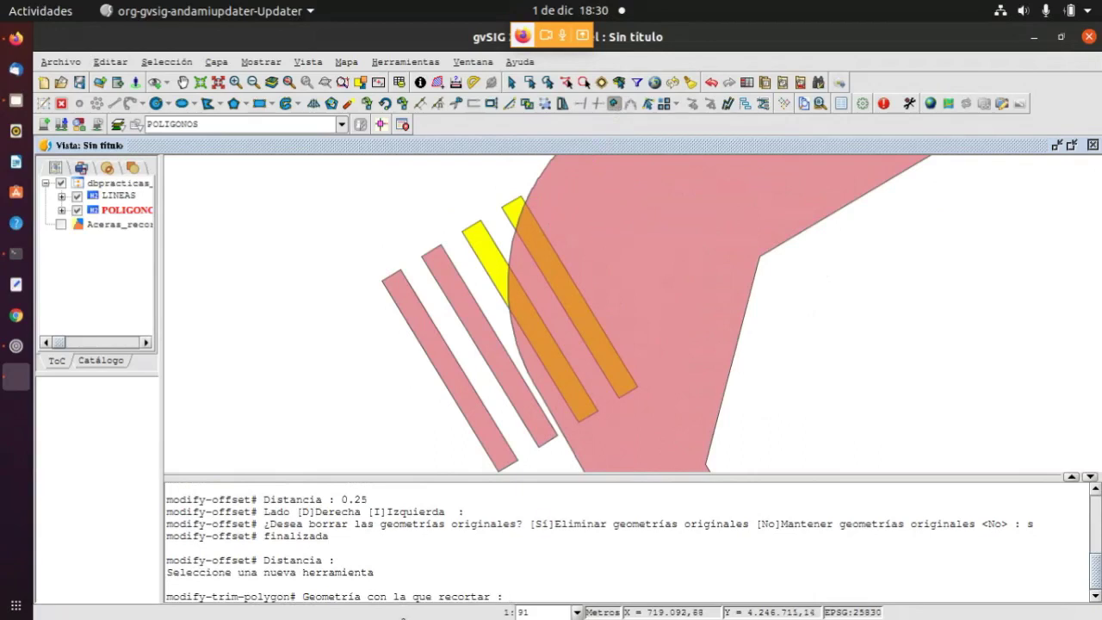
{"action": "left_click", "coordinate": [633, 201]}
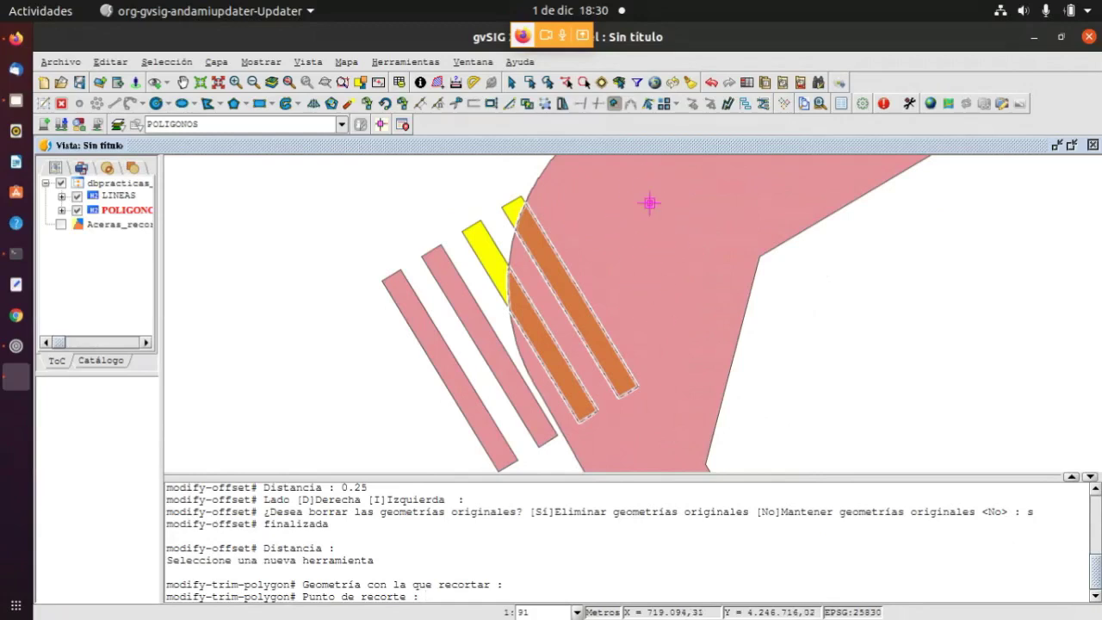
{"action": "left_click", "coordinate": [623, 293]}
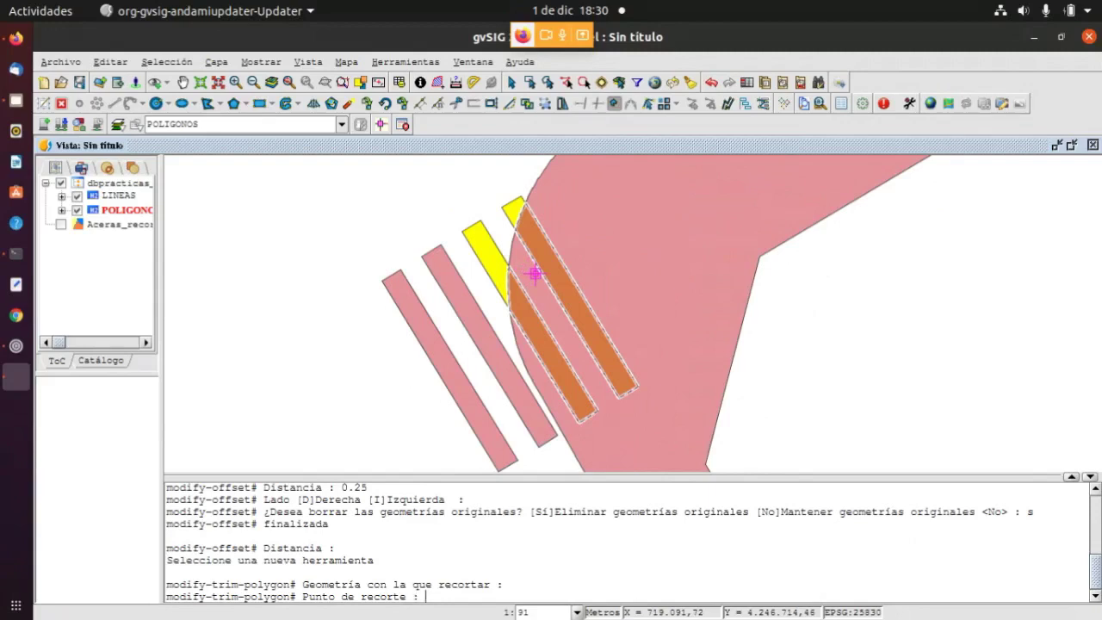
{"action": "left_click", "coordinate": [485, 243]}
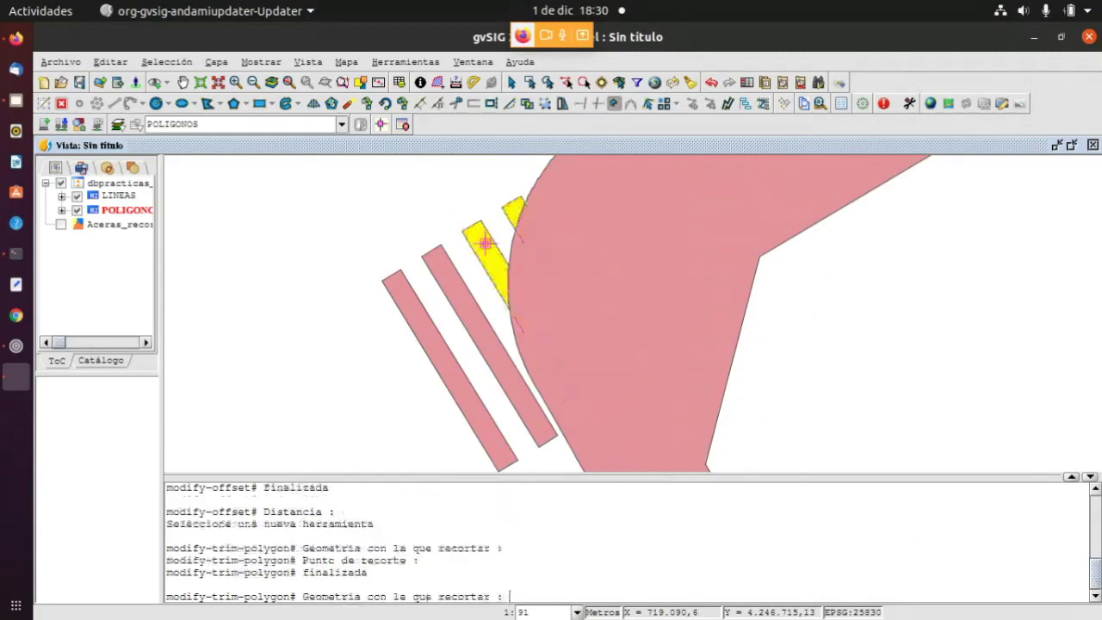
Select the offset sidewalk polygon in POLIGONOS and delete it, leaving only the four stripes
{"action": "left_click", "coordinate": [512, 84]}
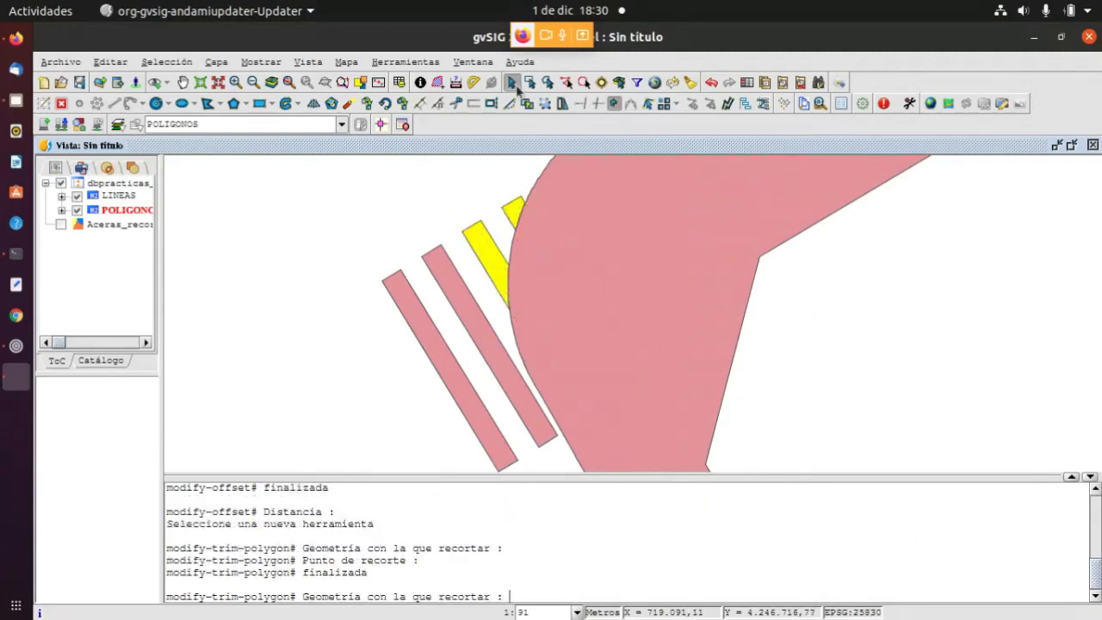
{"action": "left_click", "coordinate": [554, 305]}
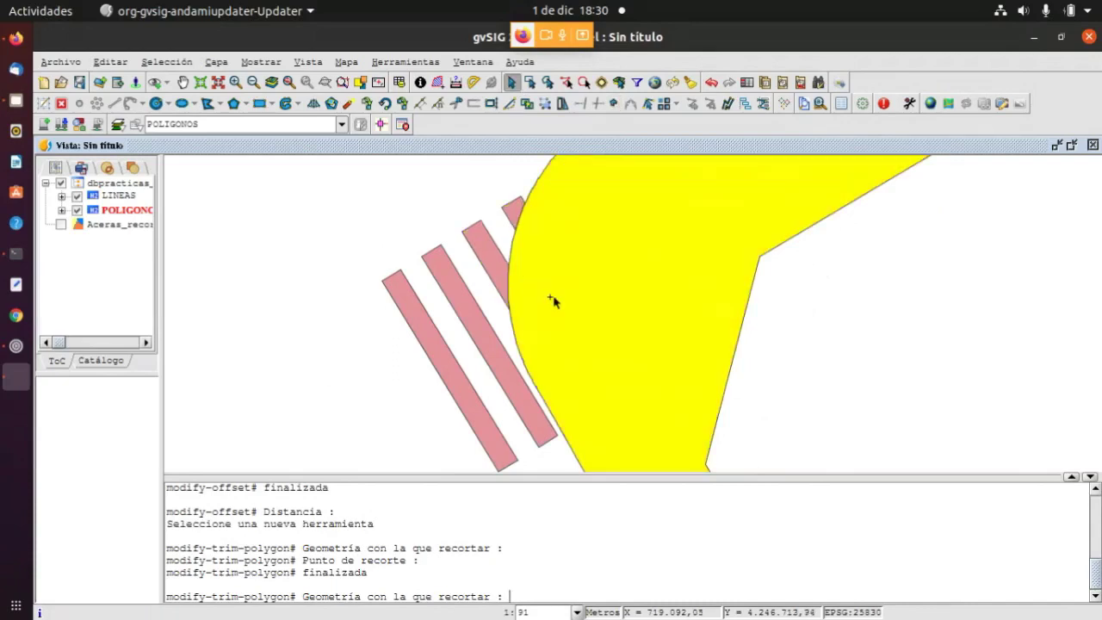
{"action": "left_click", "coordinate": [484, 246]}
{"action": "left_click", "coordinate": [540, 245]}
{"action": "left_click", "coordinate": [478, 203]}
{"action": "left_click", "coordinate": [496, 260]}
{"action": "left_click", "coordinate": [514, 224]}
{"action": "left_click", "coordinate": [533, 246]}
{"action": "left_click", "coordinate": [505, 240]}
{"action": "left_click", "coordinate": [514, 223]}
{"action": "left_click", "coordinate": [535, 238]}
{"action": "key", "text": "Delete"}
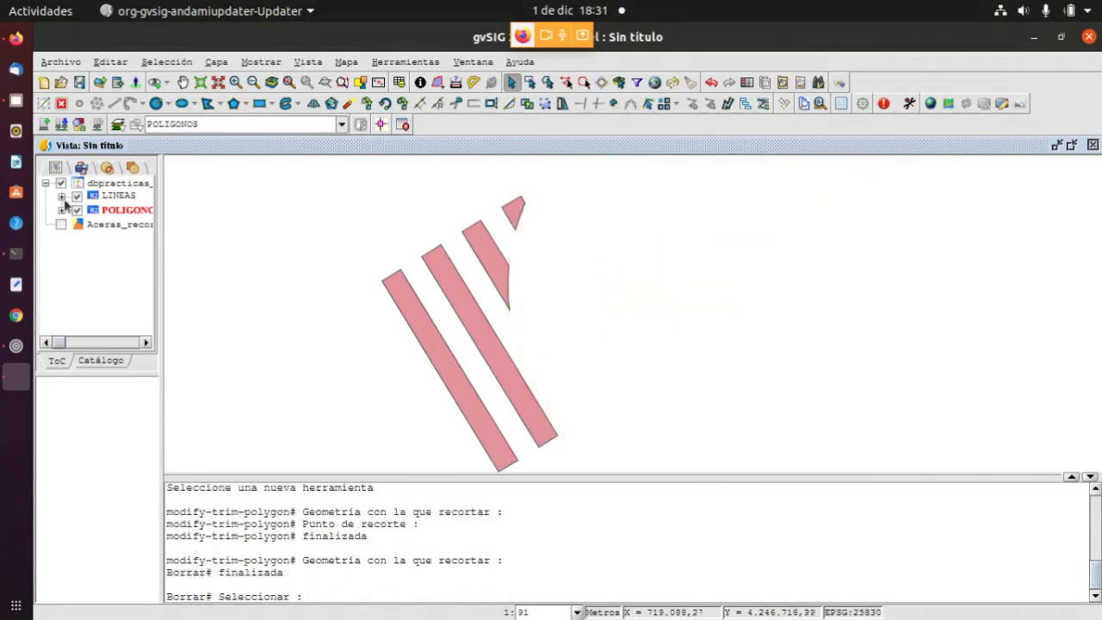
Show the Aceras_recorte layer and inspect the gap between the trimmed stripes and the original sidewalk edge
{"action": "left_click", "coordinate": [60, 228]}
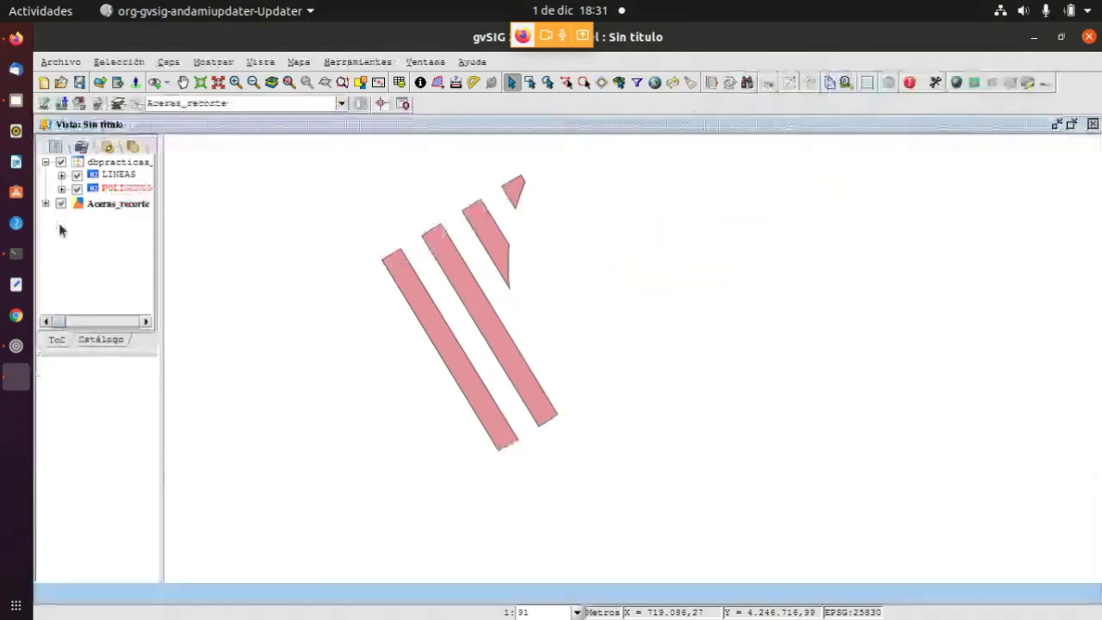
{"action": "scroll", "coordinate": [512, 223], "scroll_direction": "up", "scroll_amount": 2}
{"action": "scroll", "coordinate": [512, 226], "scroll_direction": "down", "scroll_amount": 2}
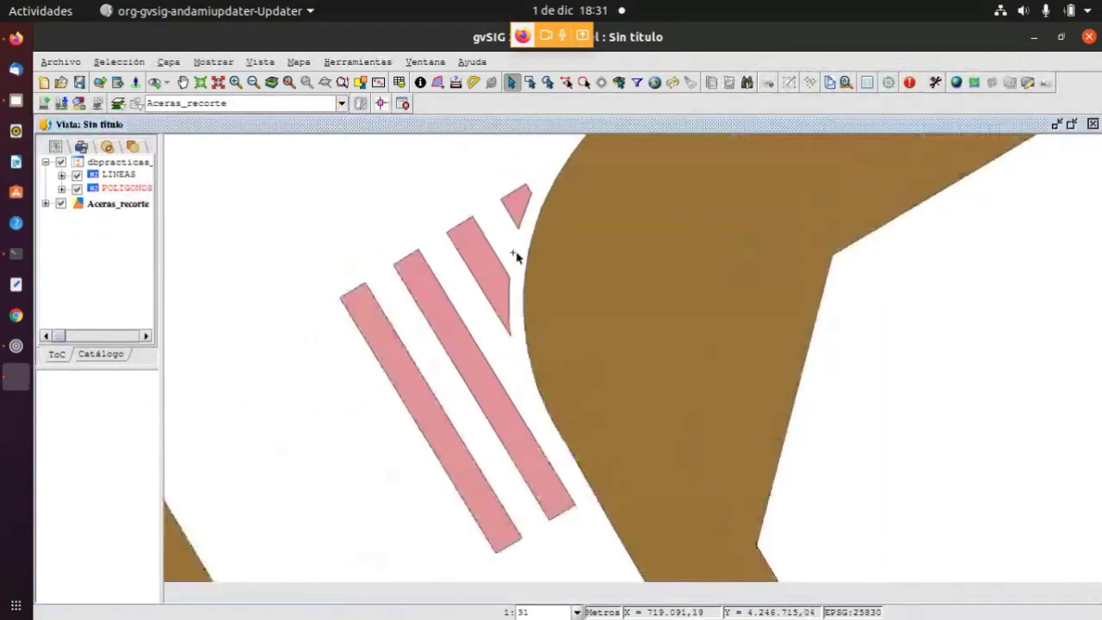
{"action": "scroll", "coordinate": [514, 227], "scroll_direction": "up", "scroll_amount": 2}
{"action": "scroll", "coordinate": [517, 230], "scroll_direction": "down", "scroll_amount": 1}
{"action": "scroll", "coordinate": [517, 231], "scroll_direction": "down", "scroll_amount": 1}
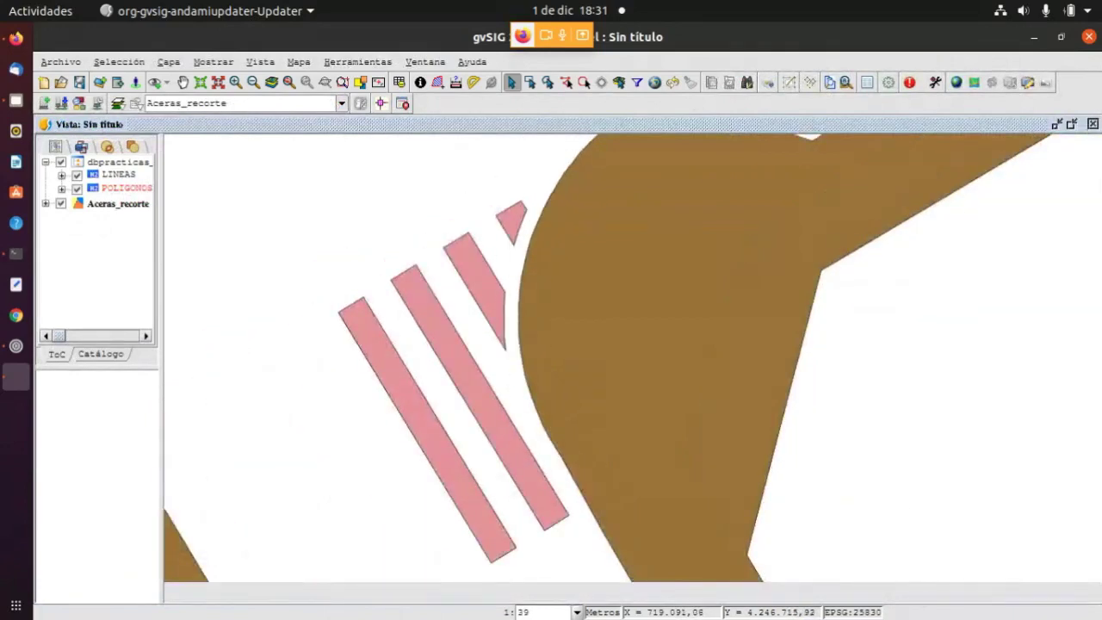
Examine the trimmed stripes against the curved sidewalk edge, along with the surrounding sidewalks and lane markings
{"action": "scroll", "coordinate": [512, 255], "scroll_direction": "up", "scroll_amount": 1}
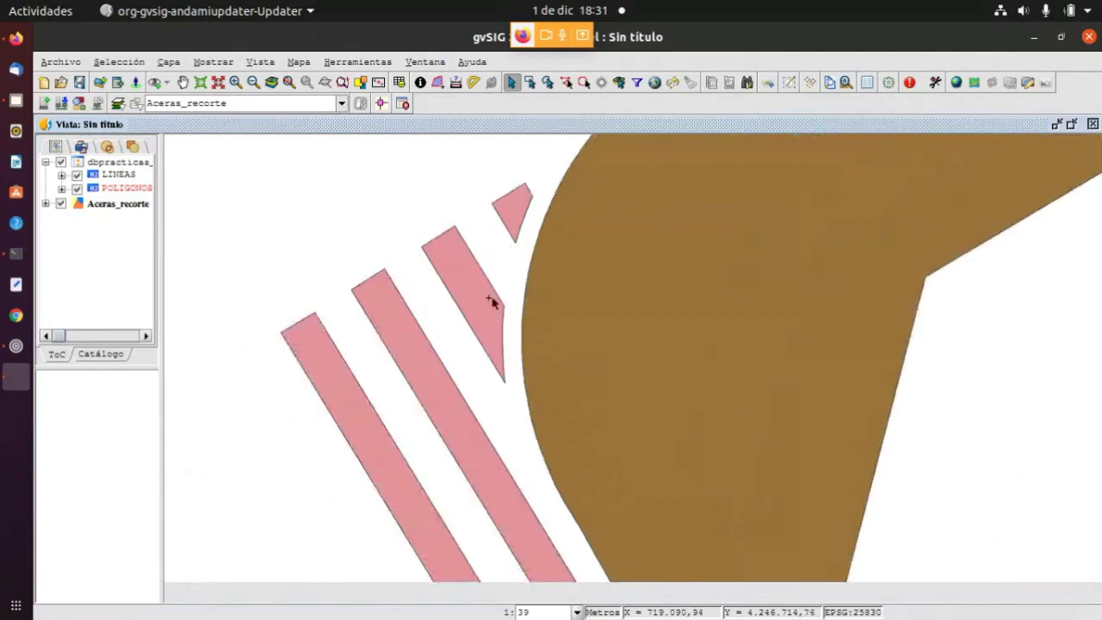
{"action": "scroll", "coordinate": [500, 272], "scroll_direction": "up", "scroll_amount": 1}
{"action": "scroll", "coordinate": [499, 273], "scroll_direction": "down", "scroll_amount": 1}
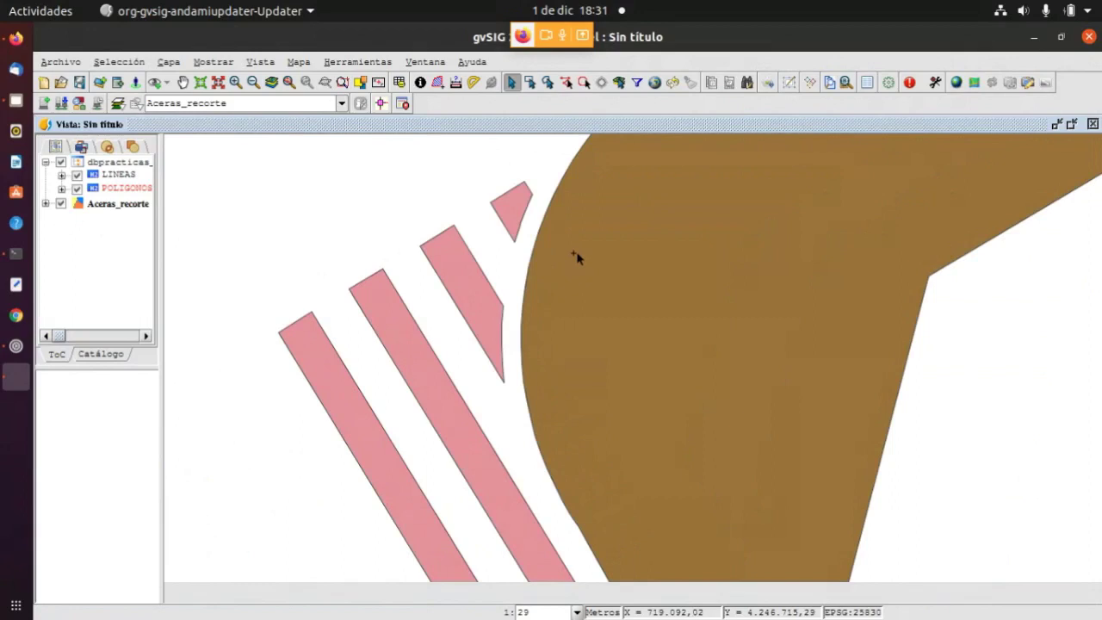
{"action": "scroll", "coordinate": [612, 250], "scroll_direction": "down", "scroll_amount": 3}
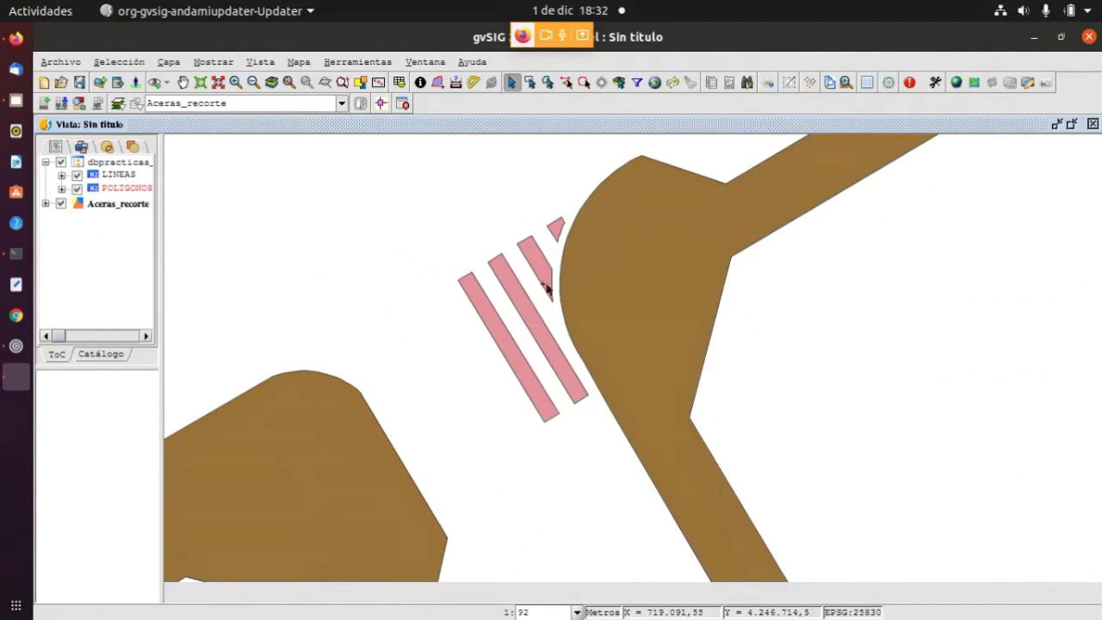
{"action": "scroll", "coordinate": [546, 283], "scroll_direction": "down", "scroll_amount": 2}
{"action": "scroll", "coordinate": [573, 382], "scroll_direction": "up", "scroll_amount": 1}
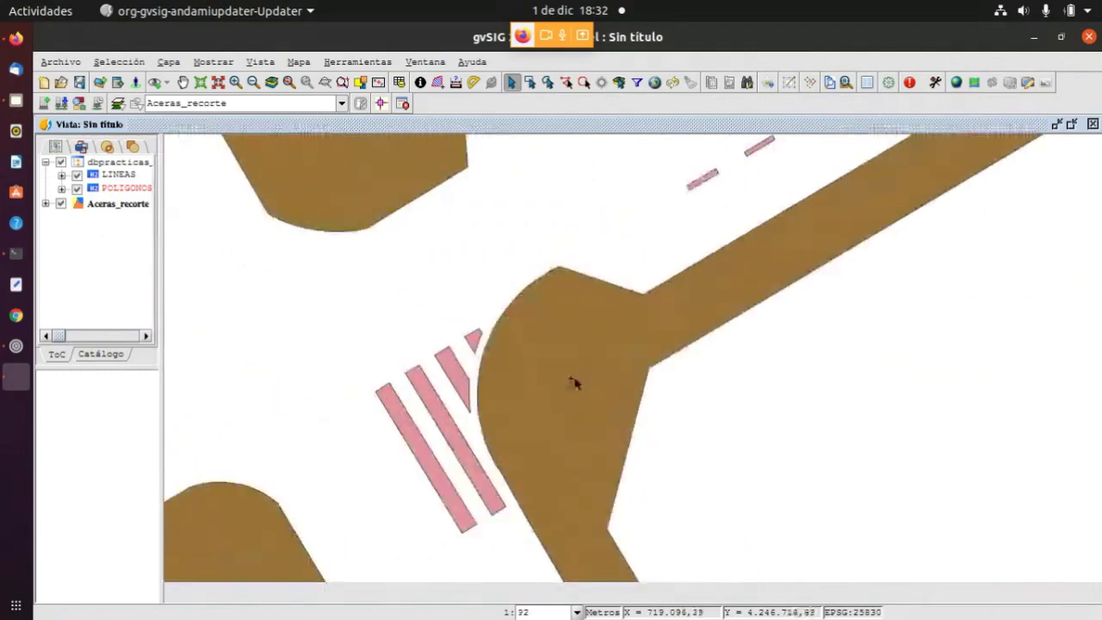
{"action": "scroll", "coordinate": [531, 405], "scroll_direction": "down", "scroll_amount": 2}
{"action": "scroll", "coordinate": [618, 335], "scroll_direction": "up", "scroll_amount": 3}
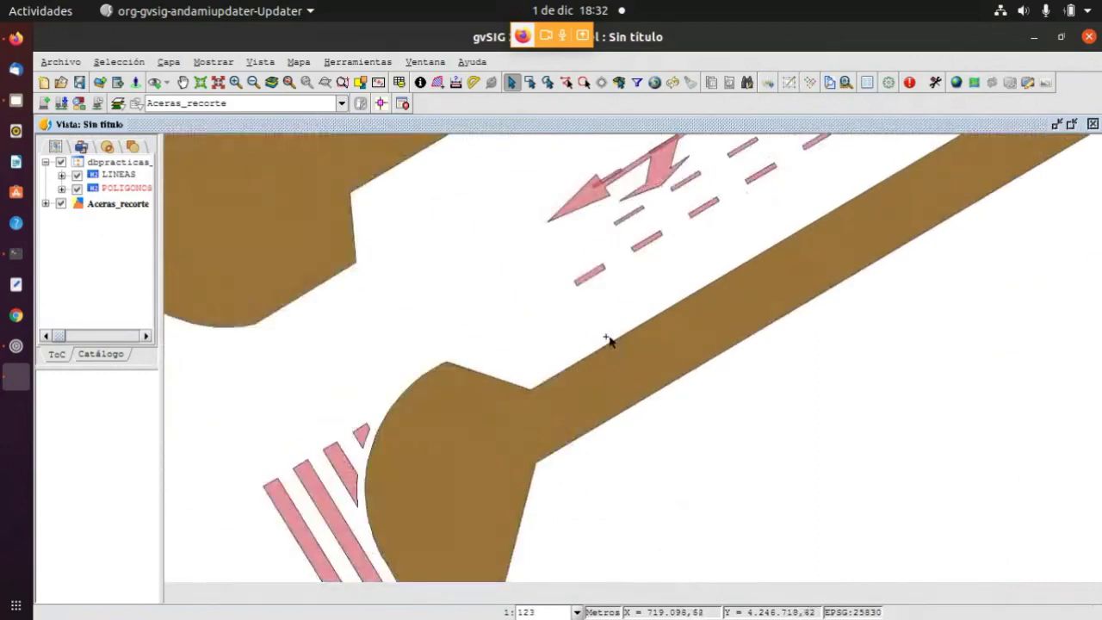
{"action": "scroll", "coordinate": [608, 339], "scroll_direction": "up", "scroll_amount": 2}
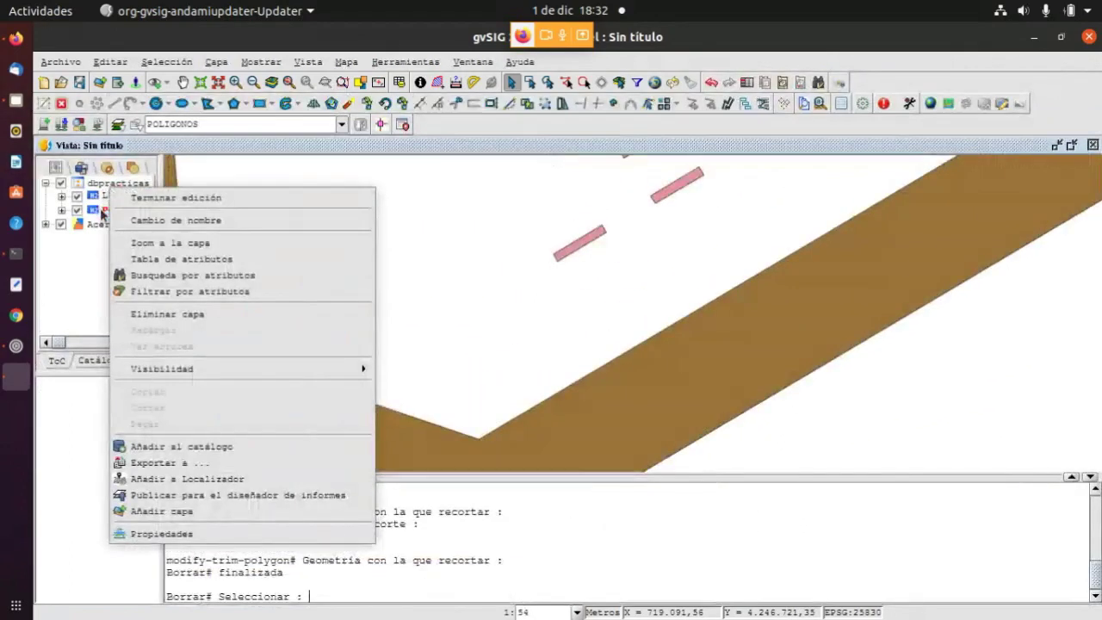
Finish editing the POLIGONOS layer and save its changes
{"action": "left_click", "coordinate": [101, 215]}
{"action": "right_click", "coordinate": [111, 213]}
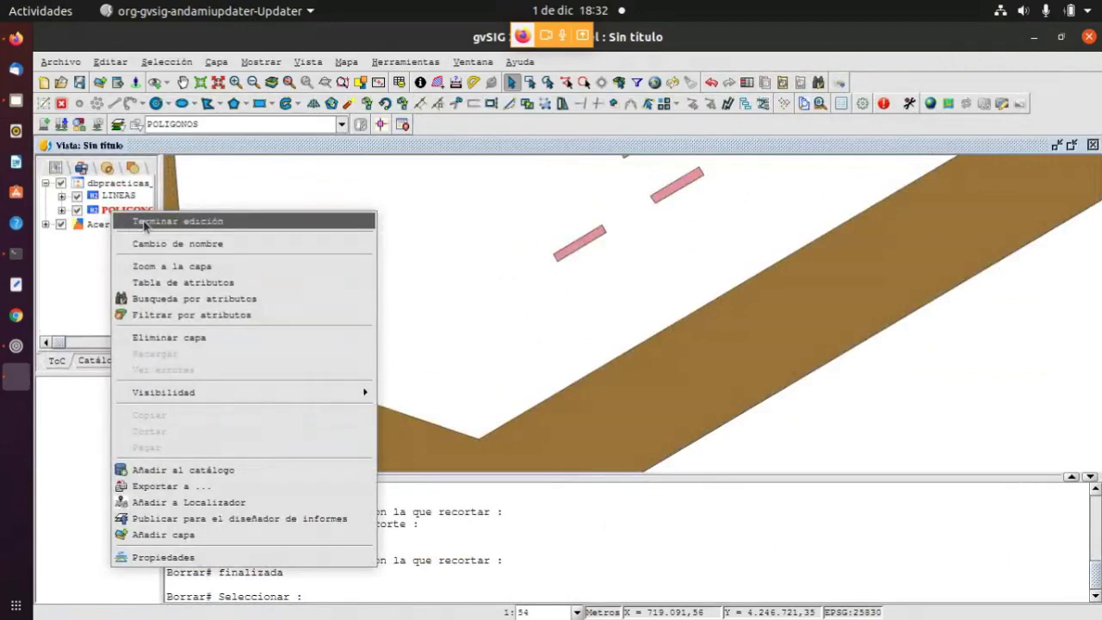
{"action": "left_click", "coordinate": [147, 222]}
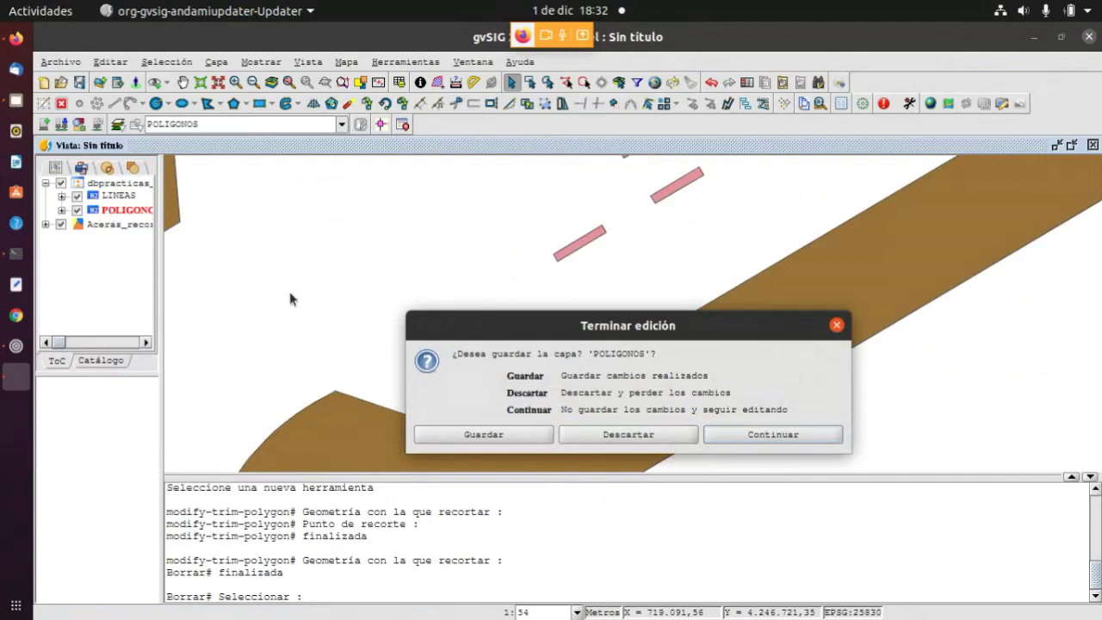
{"action": "left_click", "coordinate": [473, 435]}
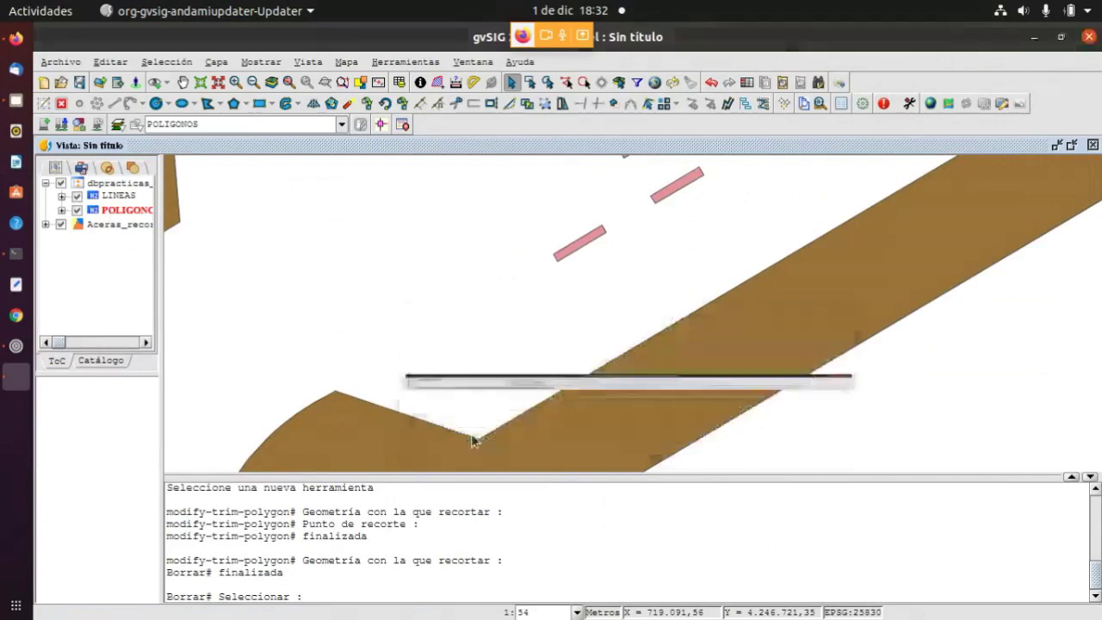
Check the webinar page in Firefox, then return to gvSIG and examine the sidewalk corner beside the crossing
{"action": "scroll", "coordinate": [542, 292], "scroll_direction": "down", "scroll_amount": 1}
{"action": "scroll", "coordinate": [542, 297], "scroll_direction": "down", "scroll_amount": 1}
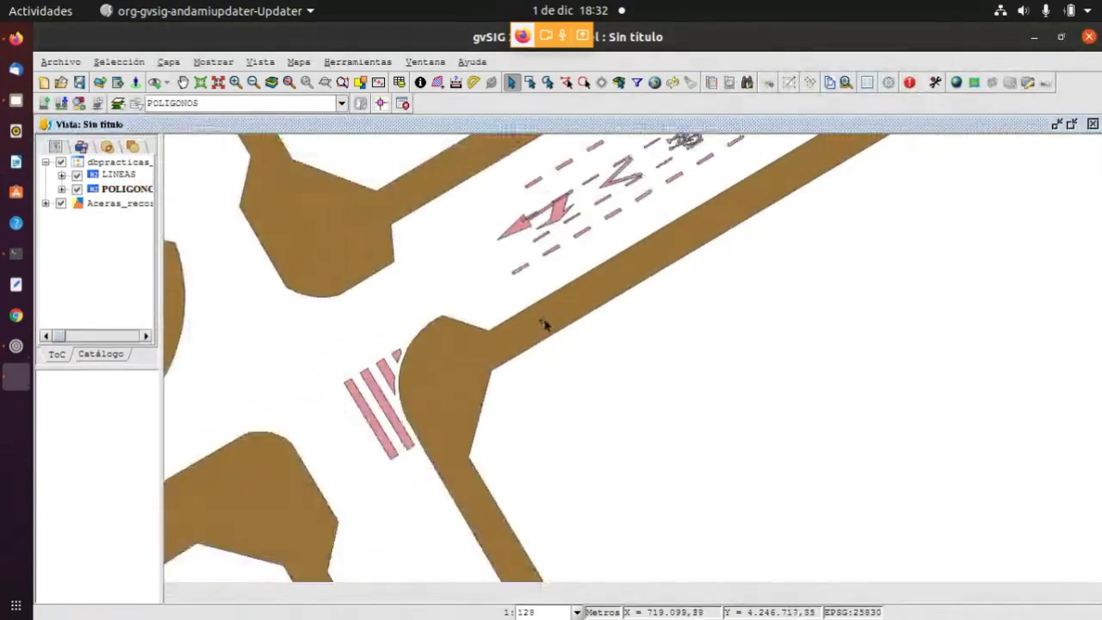
{"action": "scroll", "coordinate": [516, 303], "scroll_direction": "up", "scroll_amount": 1}
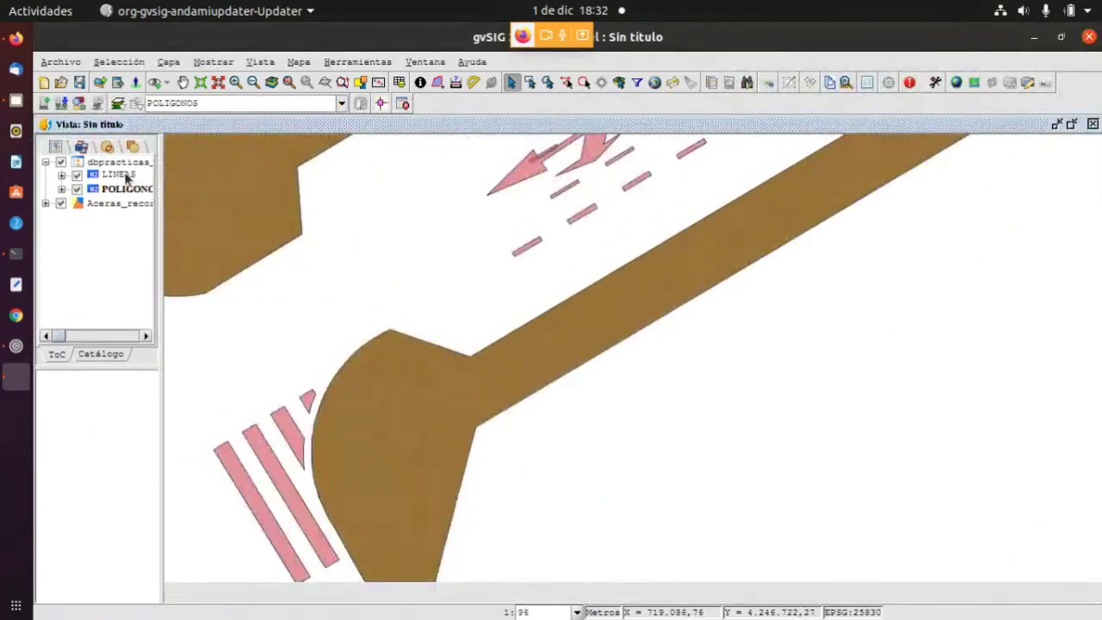
{"action": "left_click", "coordinate": [14, 41]}
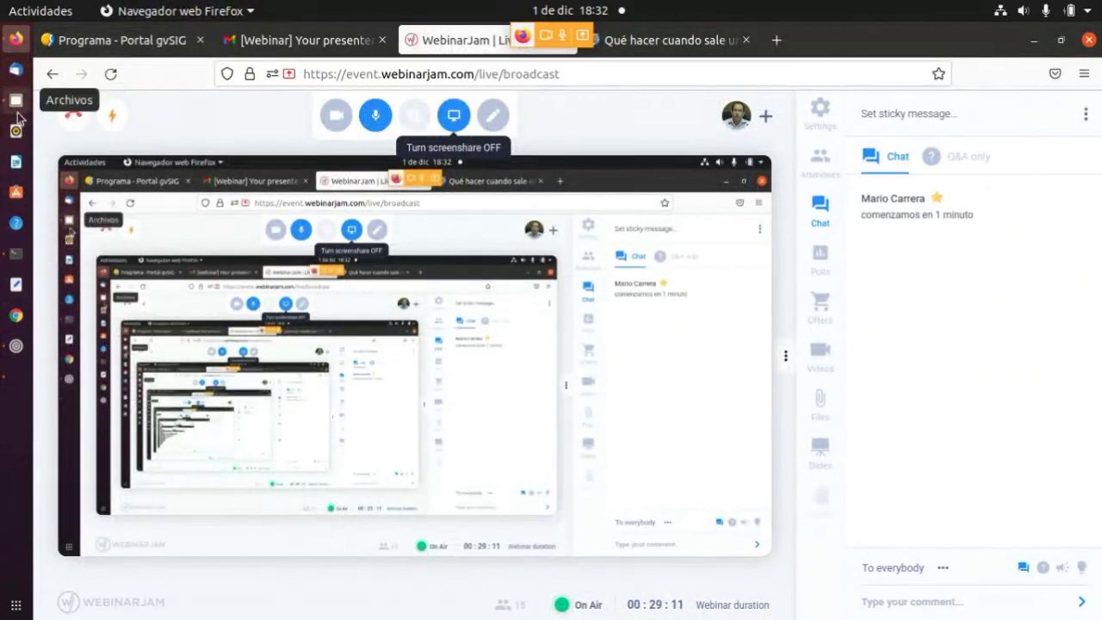
{"action": "left_click", "coordinate": [16, 376]}
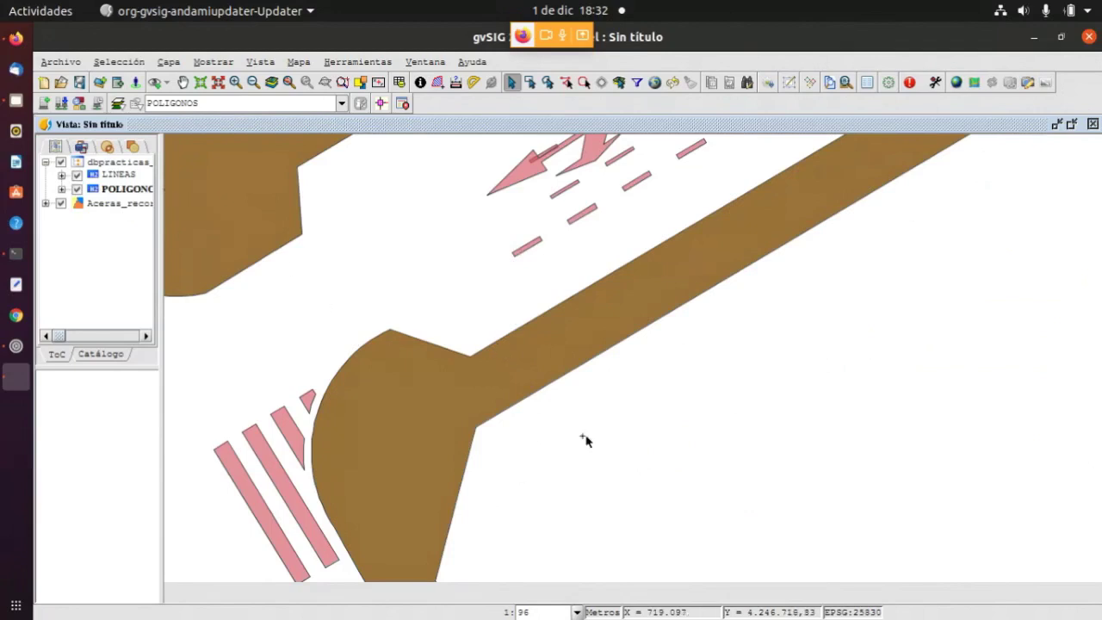
{"action": "scroll", "coordinate": [503, 391], "scroll_direction": "up", "scroll_amount": 5}
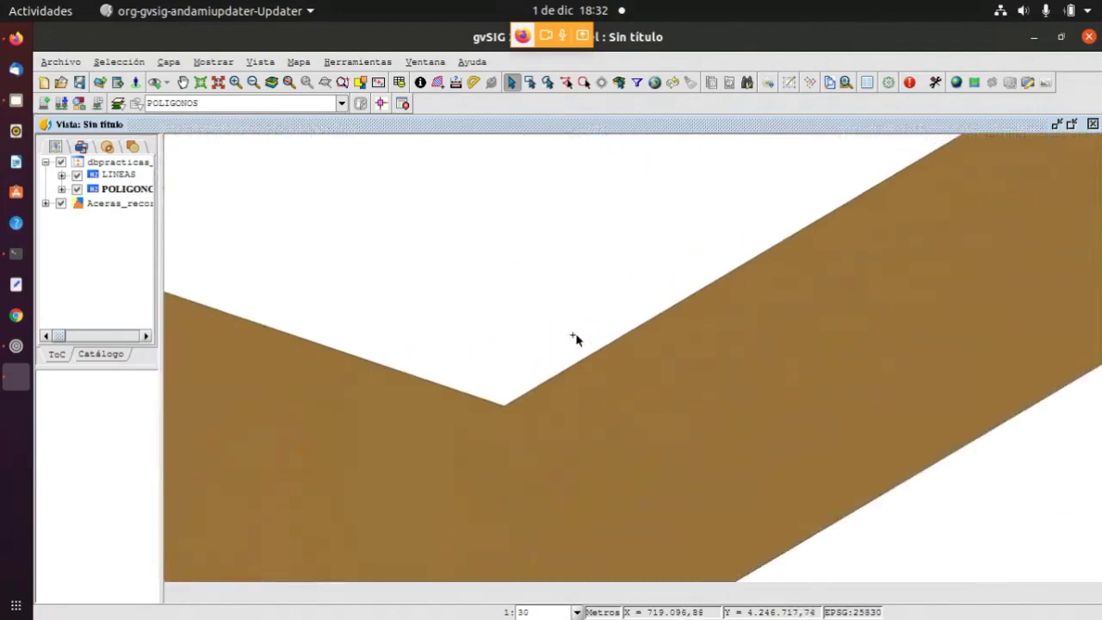
{"action": "scroll", "coordinate": [503, 378], "scroll_direction": "down", "scroll_amount": 1}
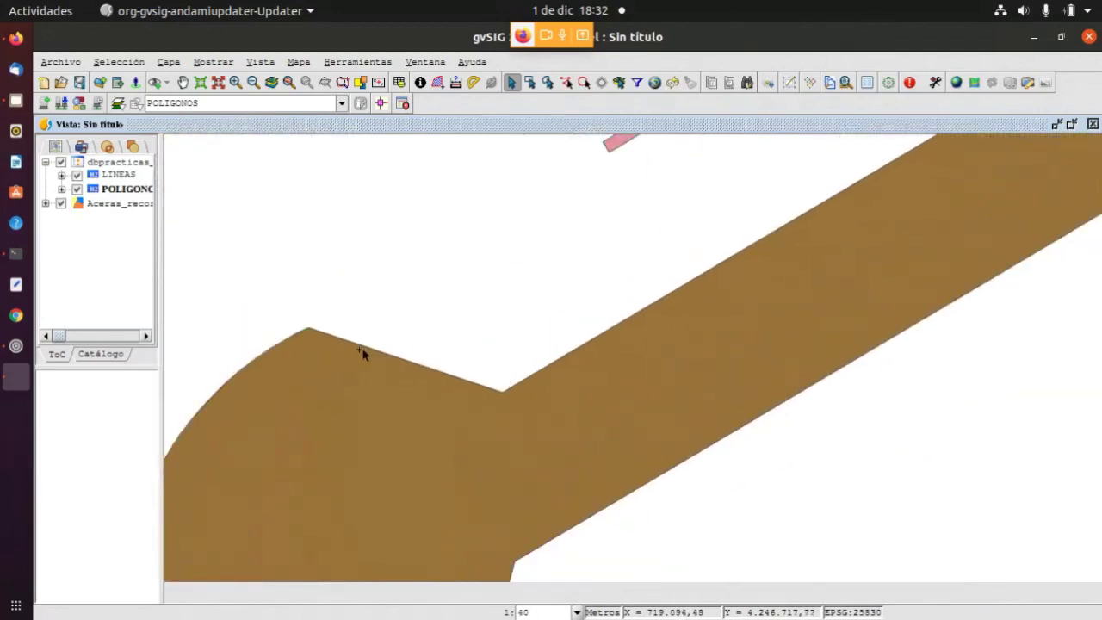
{"action": "scroll", "coordinate": [390, 358], "scroll_direction": "up", "scroll_amount": 2}
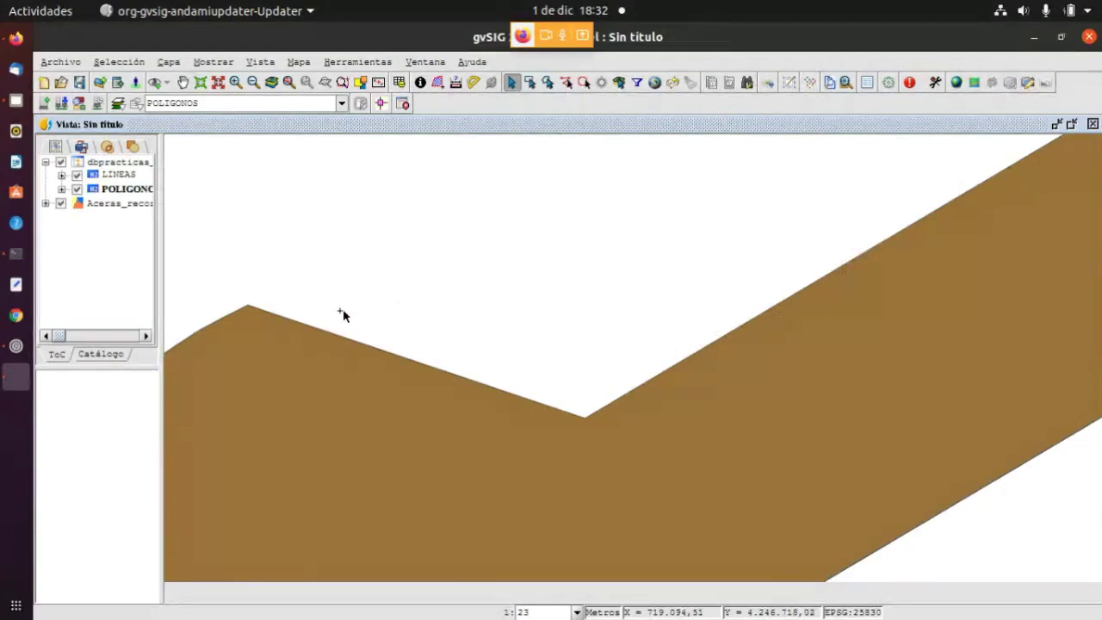
{"action": "scroll", "coordinate": [338, 325], "scroll_direction": "up", "scroll_amount": 1}
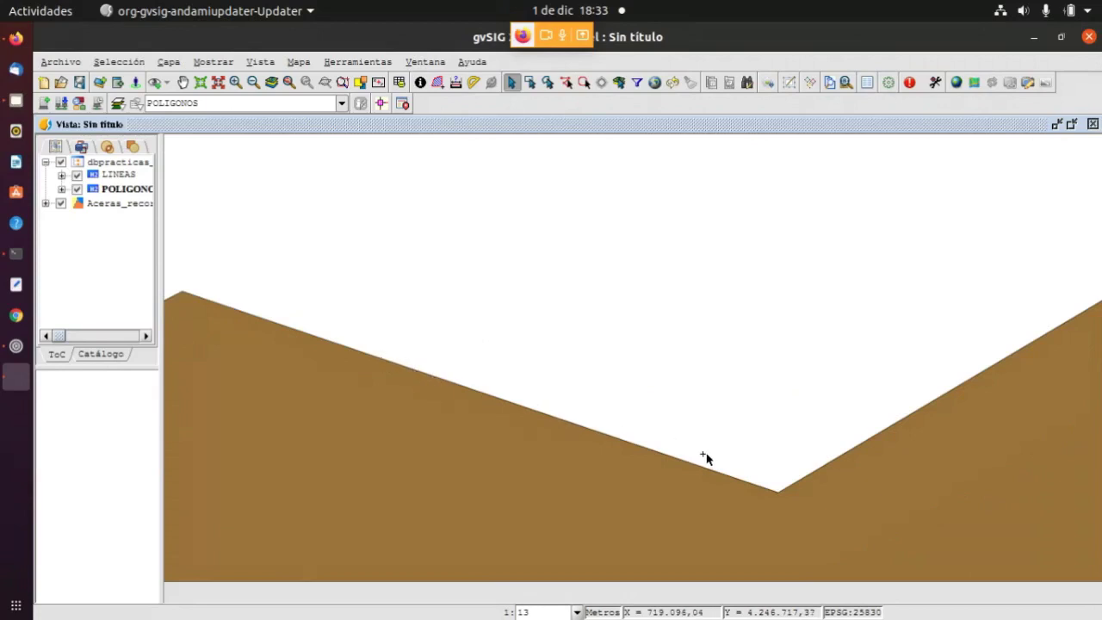
{"action": "scroll", "coordinate": [234, 320], "scroll_direction": "down", "scroll_amount": 3}
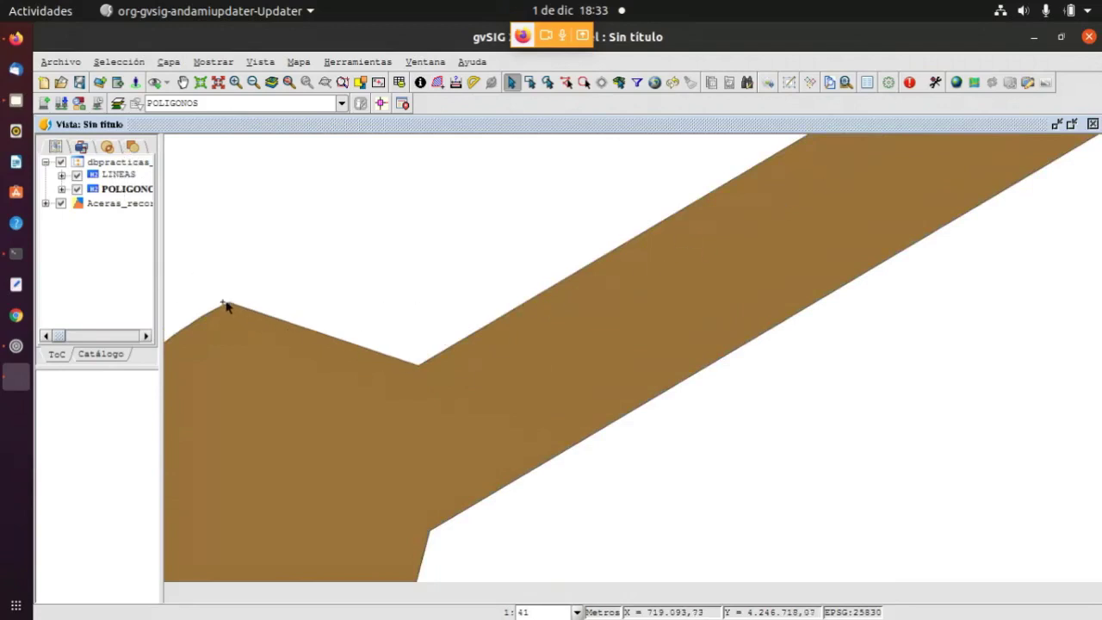
{"action": "scroll", "coordinate": [704, 379], "scroll_direction": "down", "scroll_amount": 1}
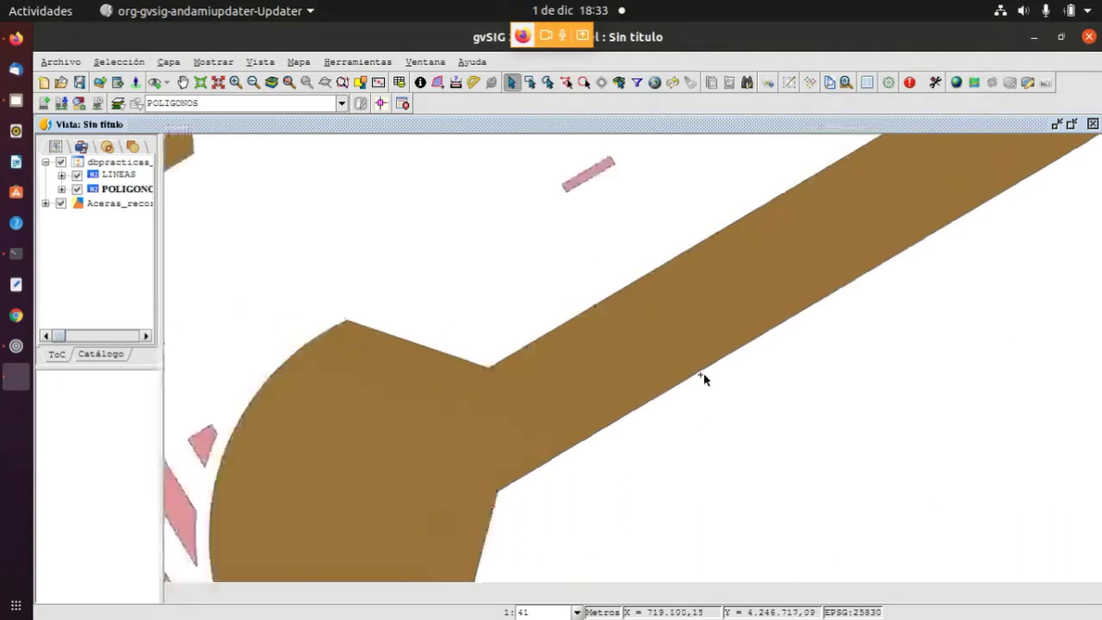
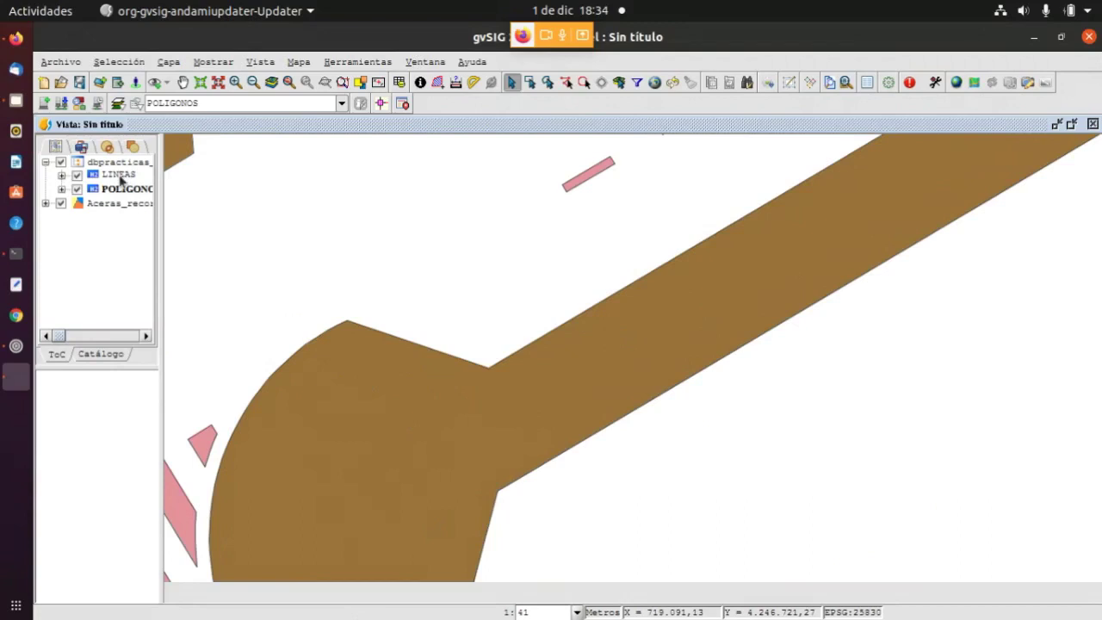
Select the sidewalk polygon beside the crossing in Aceras_recorte and copy it to the clipboard
{"action": "left_click", "coordinate": [119, 175]}
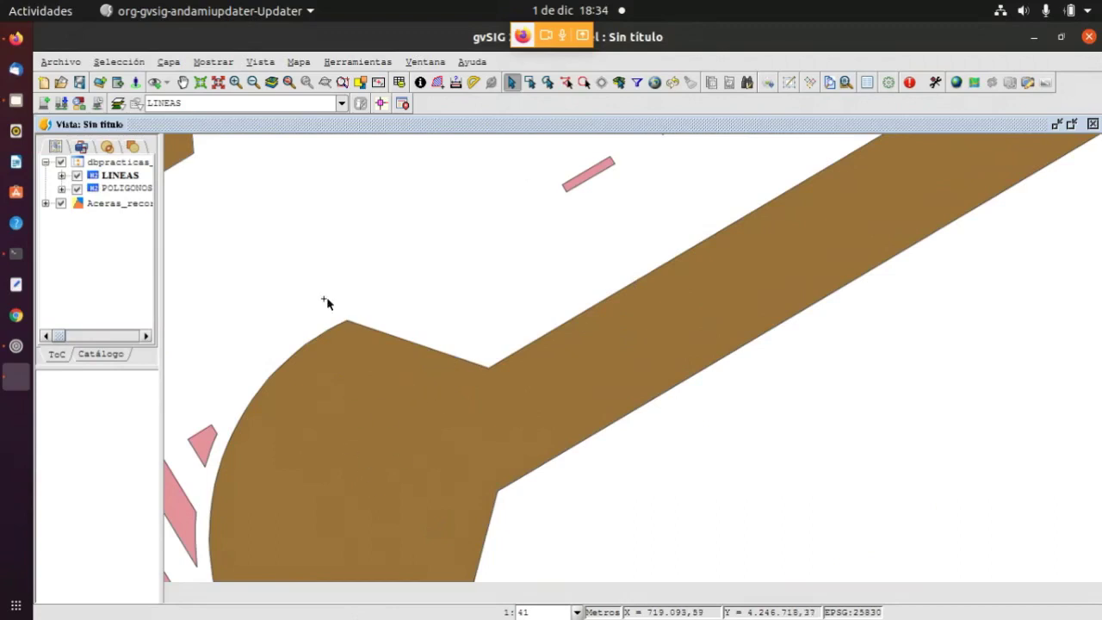
{"action": "left_click", "coordinate": [123, 189]}
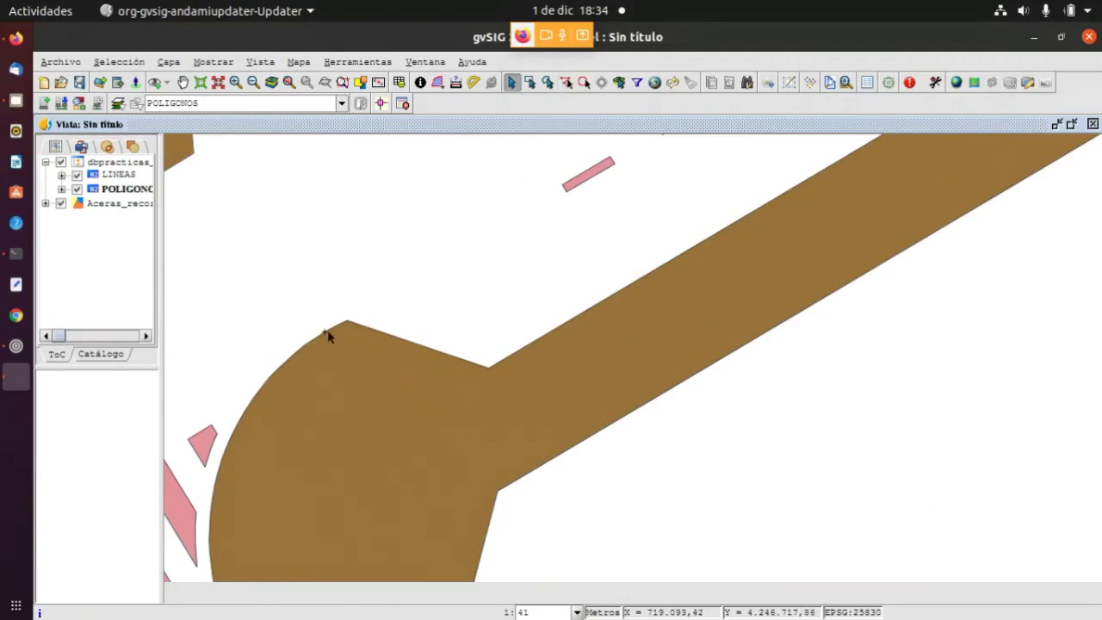
{"action": "left_click", "coordinate": [112, 207]}
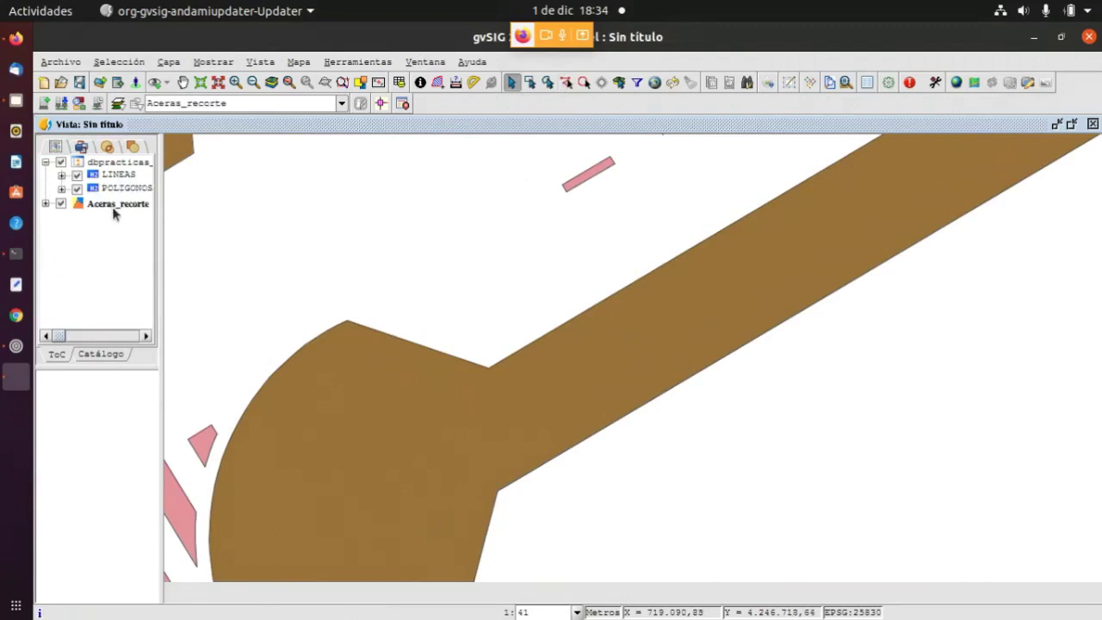
{"action": "left_click", "coordinate": [393, 381]}
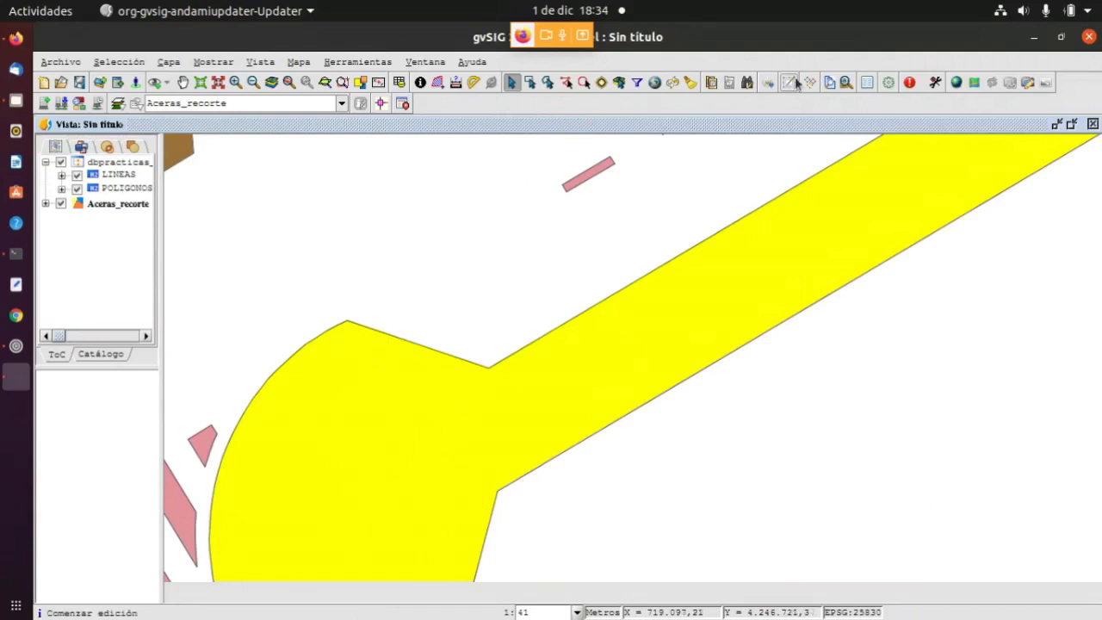
{"action": "left_click", "coordinate": [711, 82]}
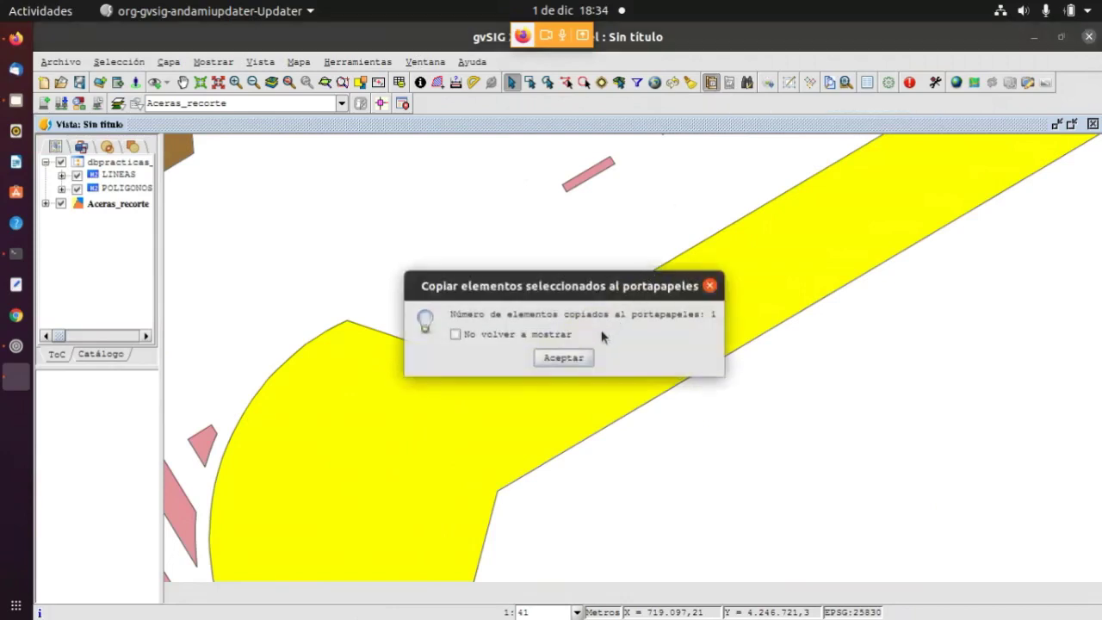
{"action": "left_click", "coordinate": [564, 357]}
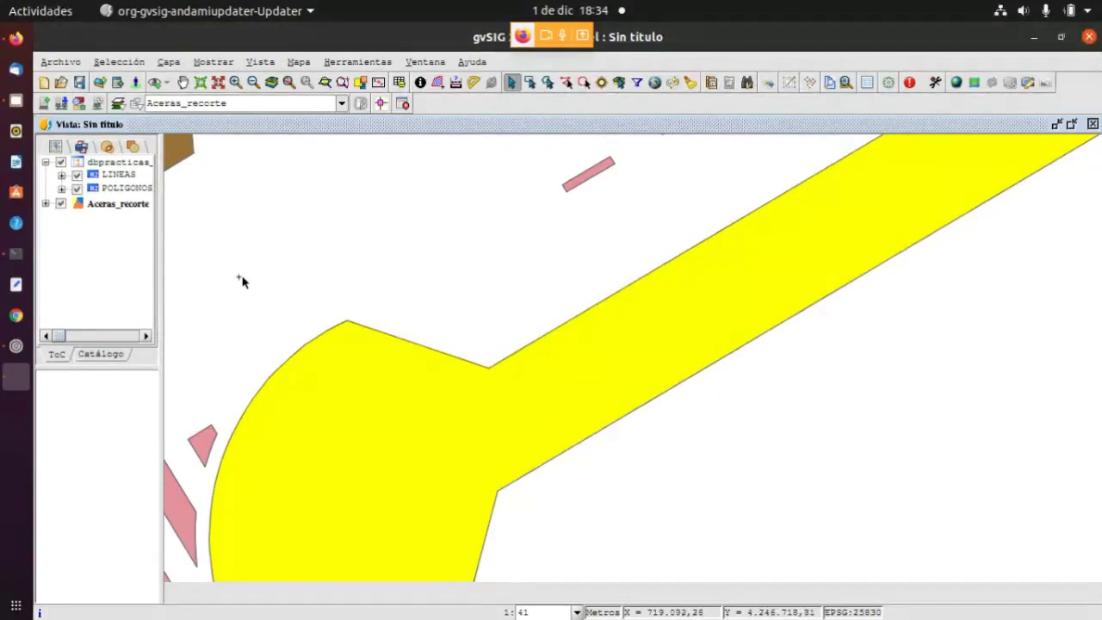
Start editing the LINEAS layer and paste the copied sidewalk into it at its original location
{"action": "left_click", "coordinate": [120, 176]}
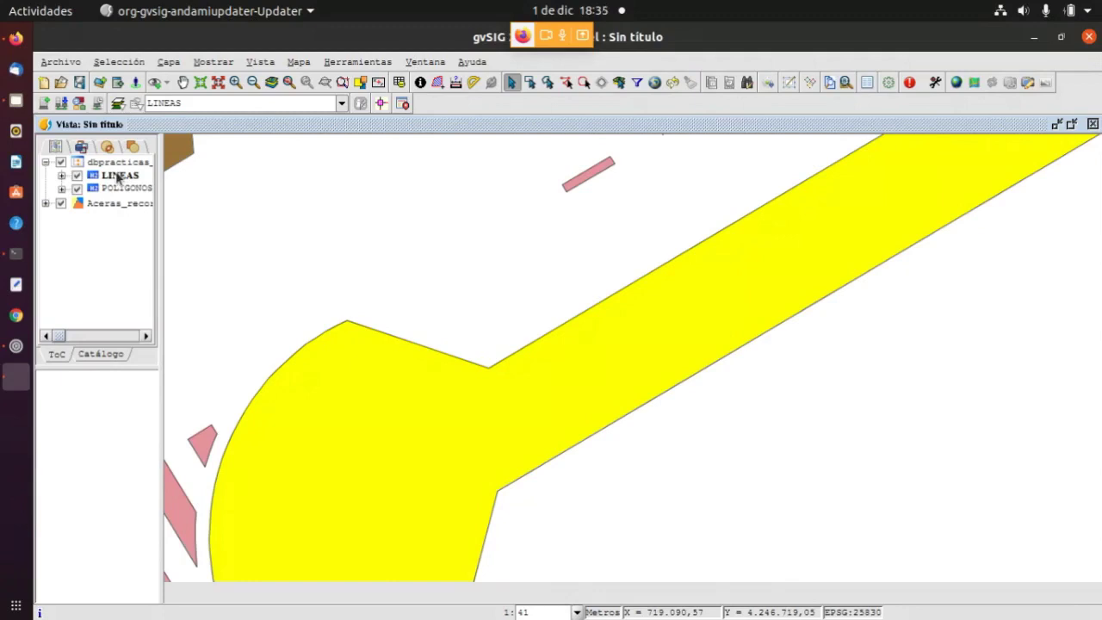
{"action": "right_click", "coordinate": [118, 177]}
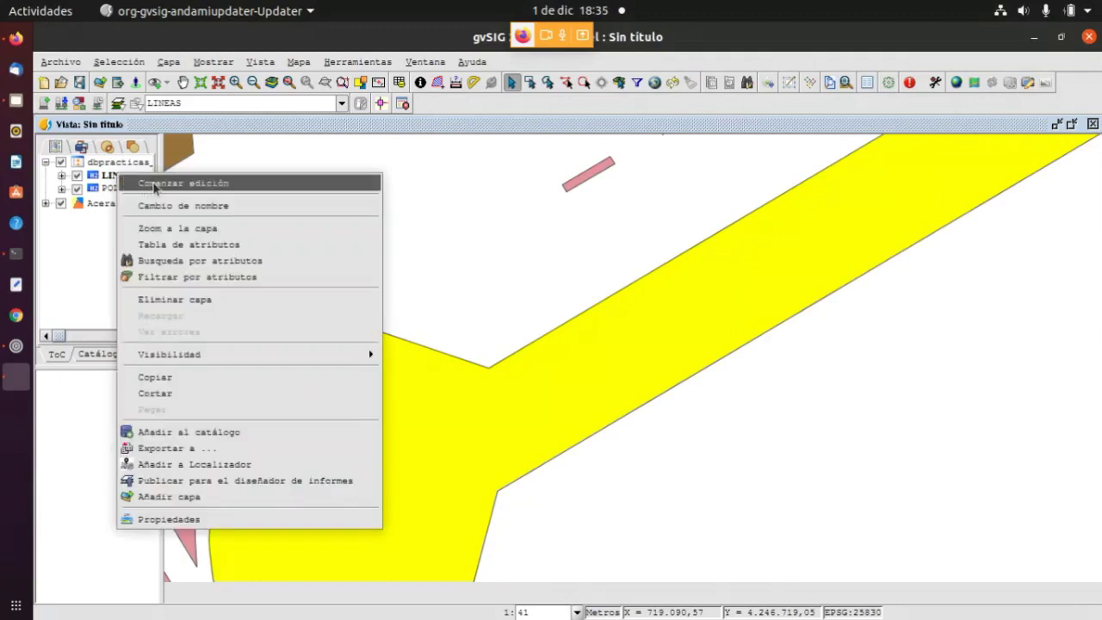
{"action": "left_click", "coordinate": [155, 183]}
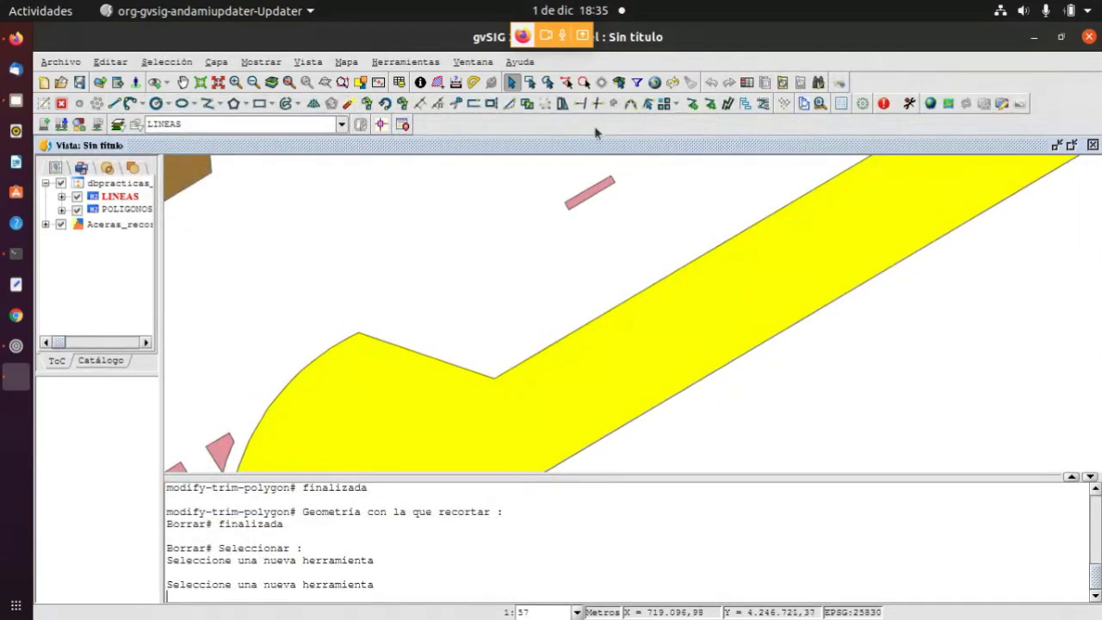
{"action": "left_click", "coordinate": [782, 83]}
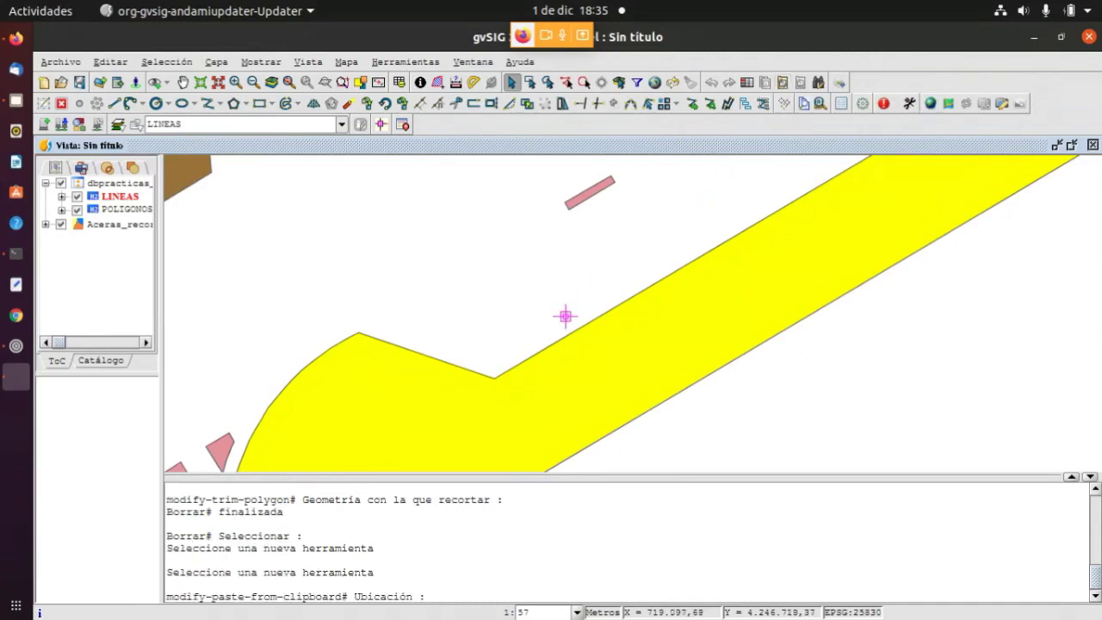
{"action": "scroll", "coordinate": [529, 387], "scroll_direction": "down", "scroll_amount": 2}
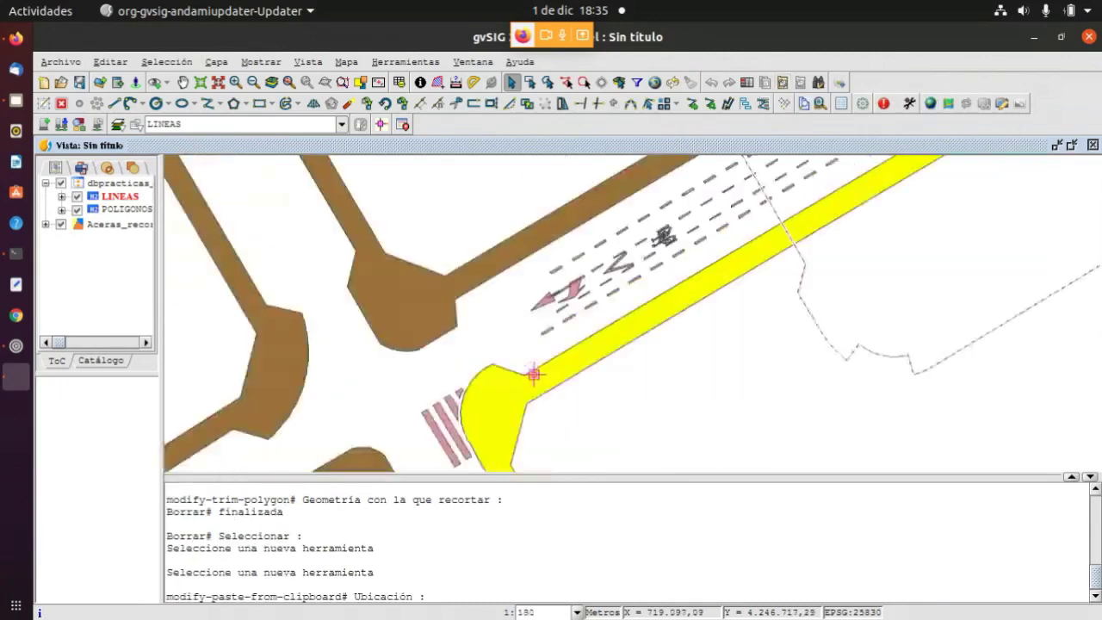
{"action": "scroll", "coordinate": [484, 337], "scroll_direction": "down", "scroll_amount": 1}
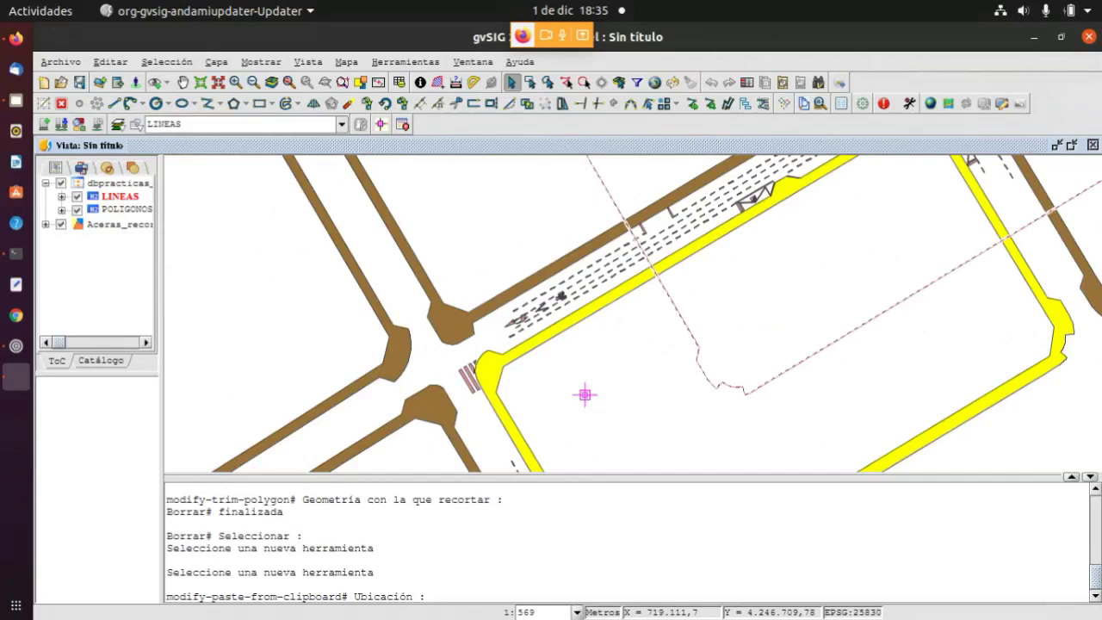
{"action": "left_click", "coordinate": [585, 394]}
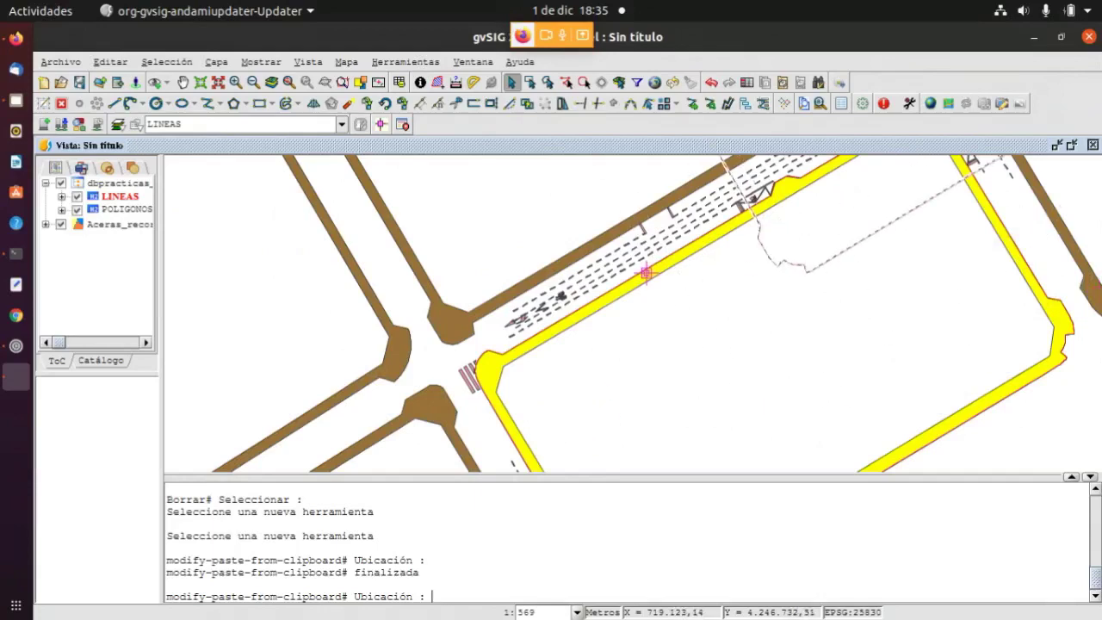
{"action": "key", "text": "Escape"}
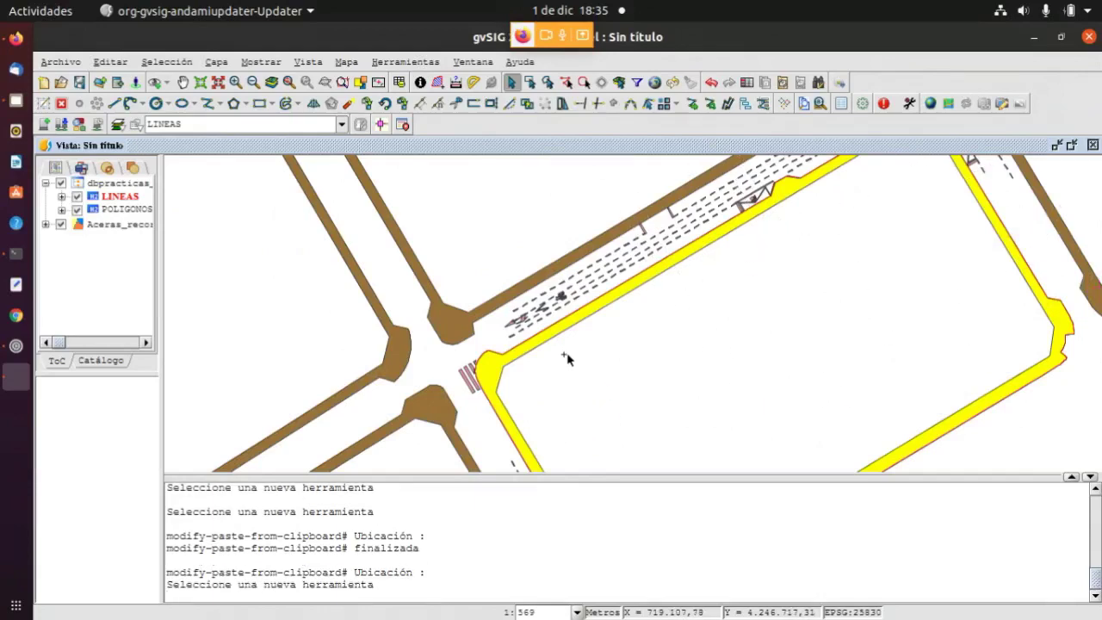
{"action": "scroll", "coordinate": [453, 382], "scroll_direction": "up", "scroll_amount": 1}
{"action": "scroll", "coordinate": [454, 381], "scroll_direction": "up", "scroll_amount": 2}
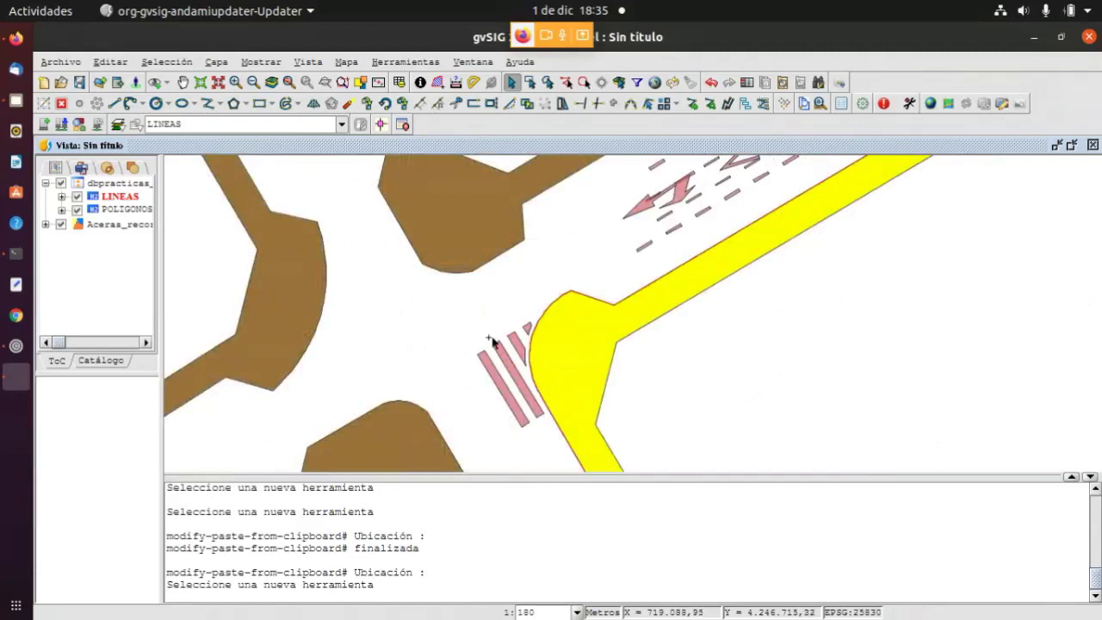
Set the line symbol width of the LINEAS layer to 4.00 pixels and apply it
{"action": "scroll", "coordinate": [551, 303], "scroll_direction": "up", "scroll_amount": 2}
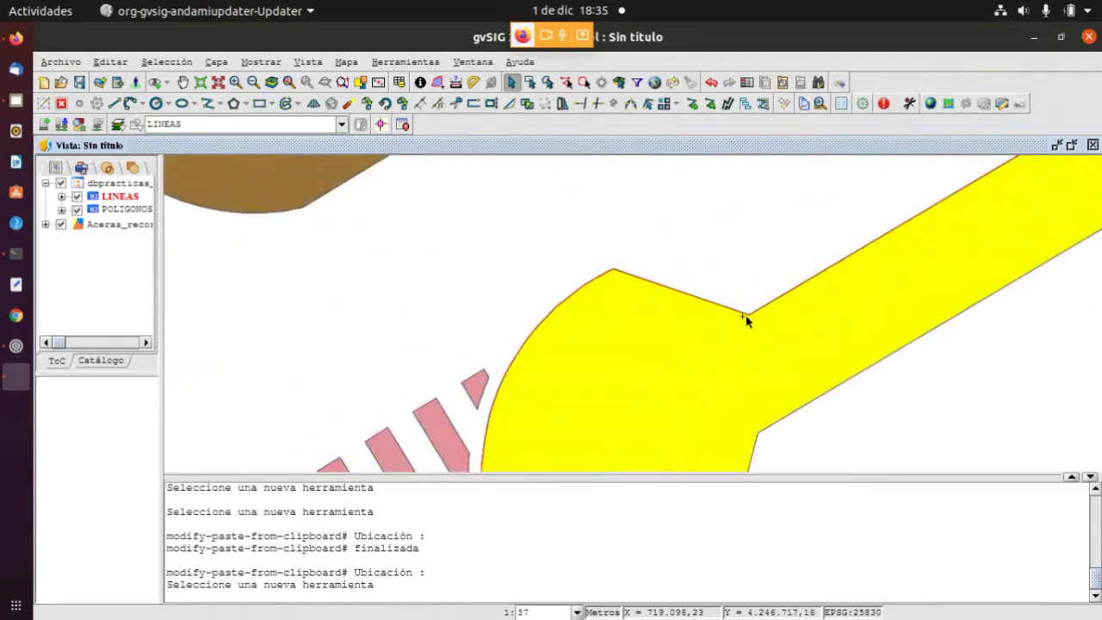
{"action": "left_click", "coordinate": [61, 198]}
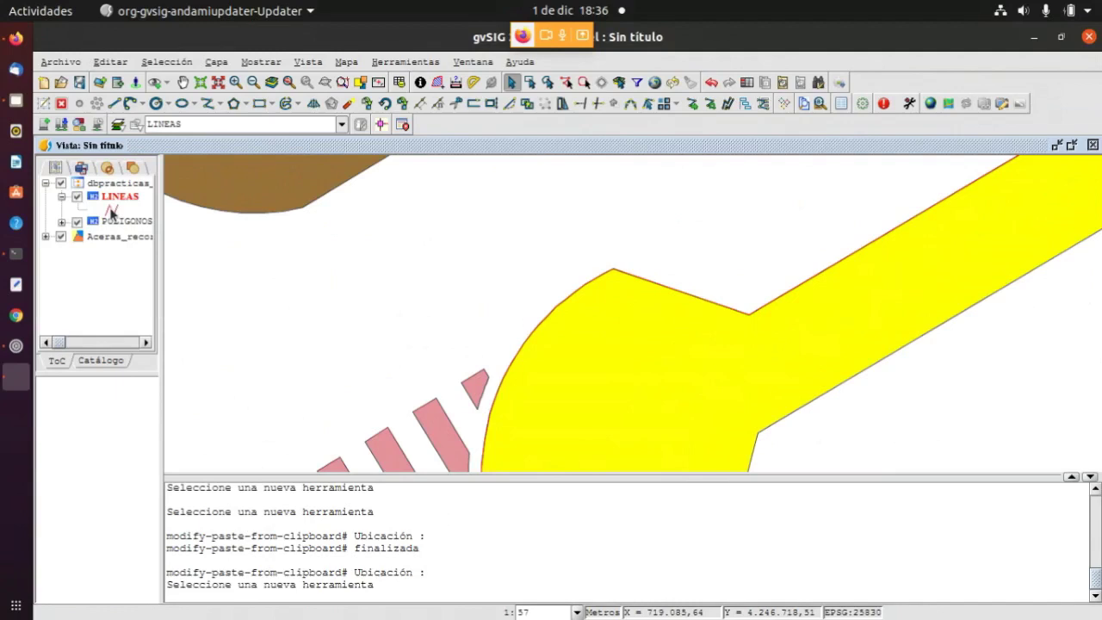
{"action": "double_click", "coordinate": [111, 211]}
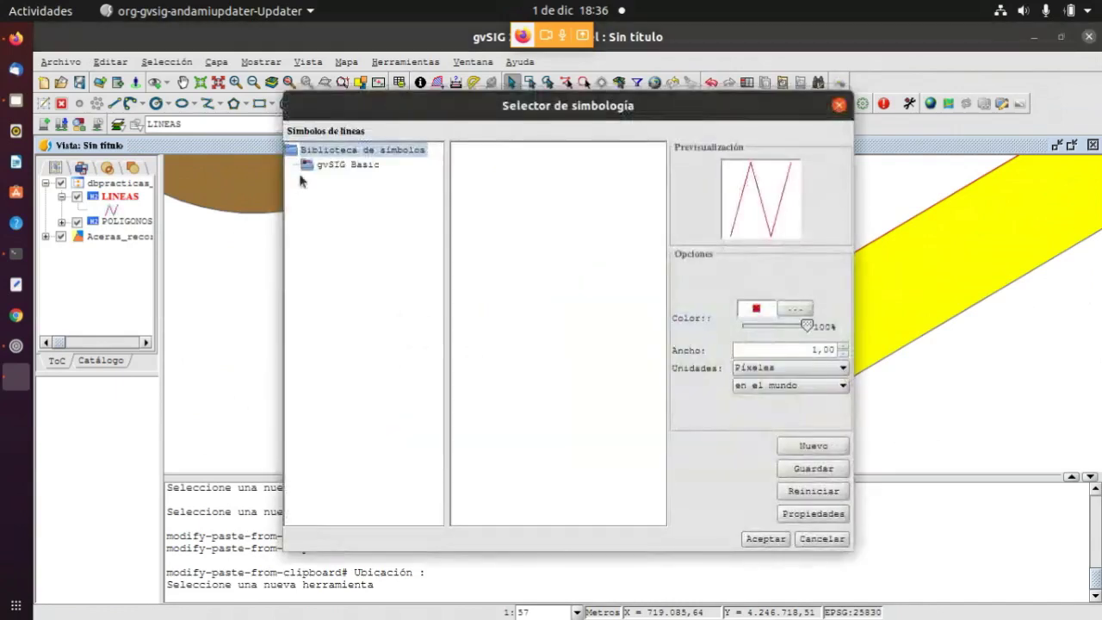
{"action": "left_click", "coordinate": [843, 346]}
{"action": "left_click", "coordinate": [843, 346]}
{"action": "left_click", "coordinate": [843, 346]}
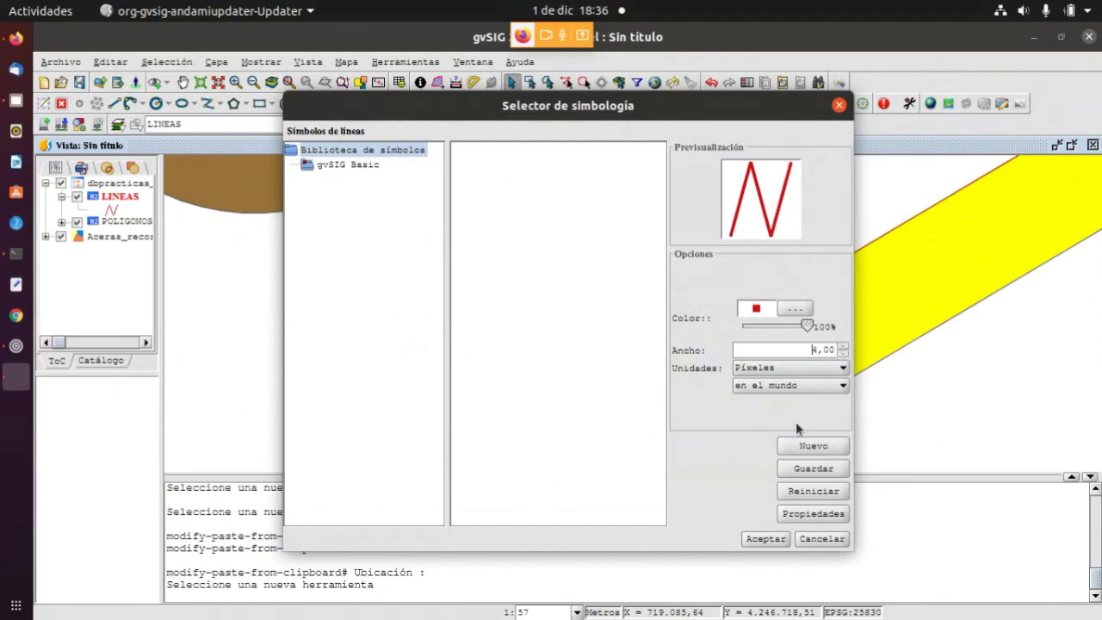
{"action": "left_click", "coordinate": [760, 538]}
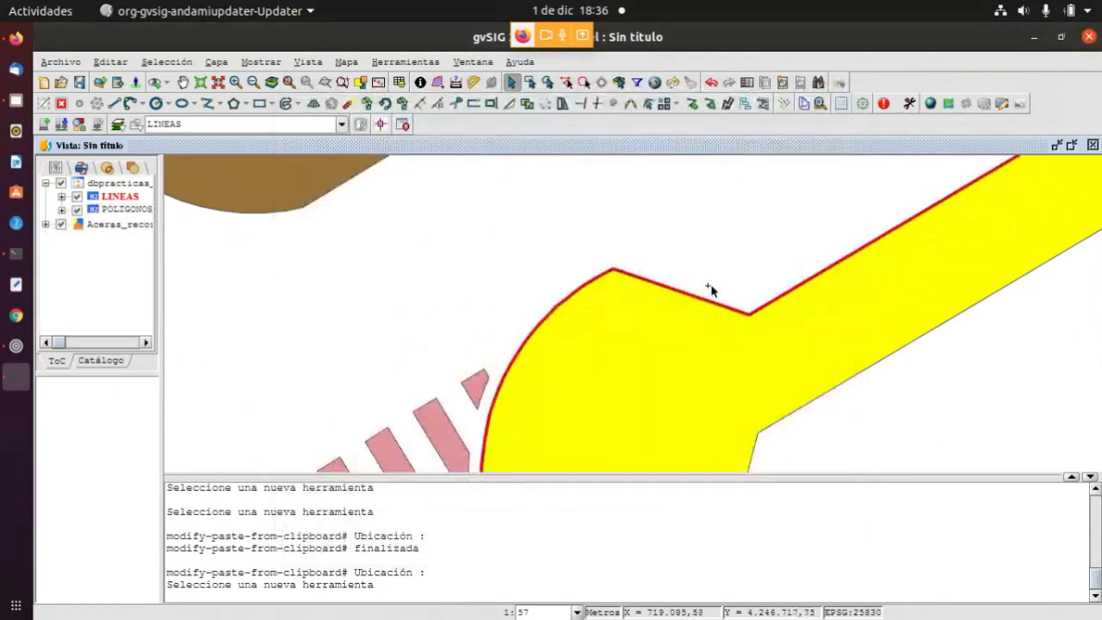
Select the pasted sidewalk outline in the LINEAS layer at the corner beside the crossing
{"action": "scroll", "coordinate": [708, 290], "scroll_direction": "up", "scroll_amount": 3}
{"action": "scroll", "coordinate": [627, 294], "scroll_direction": "down", "scroll_amount": 2}
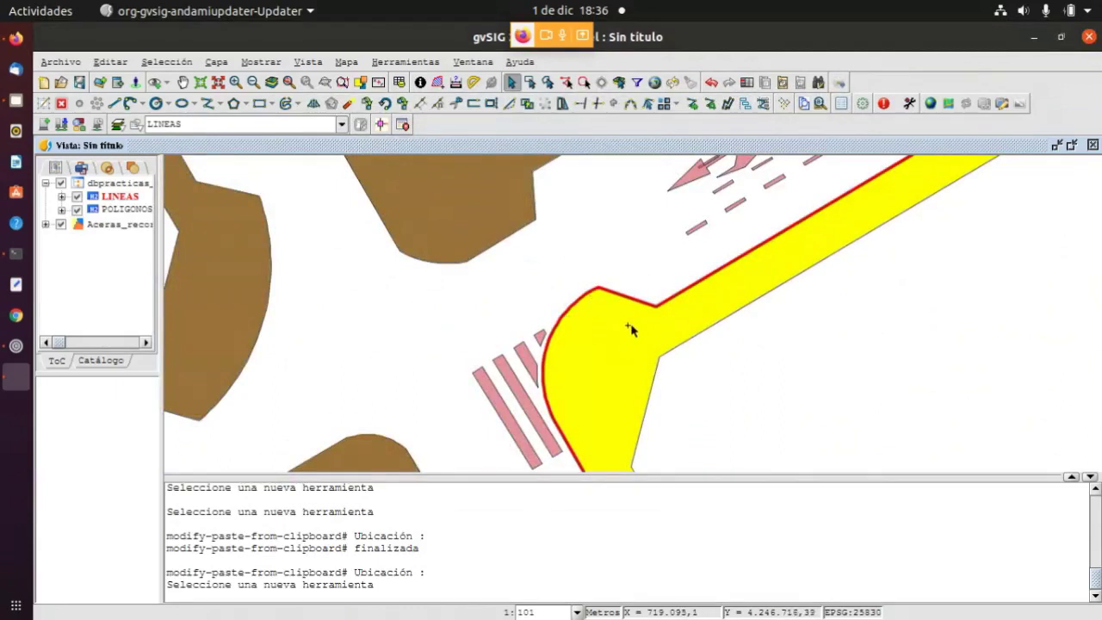
{"action": "scroll", "coordinate": [627, 346], "scroll_direction": "down", "scroll_amount": 2}
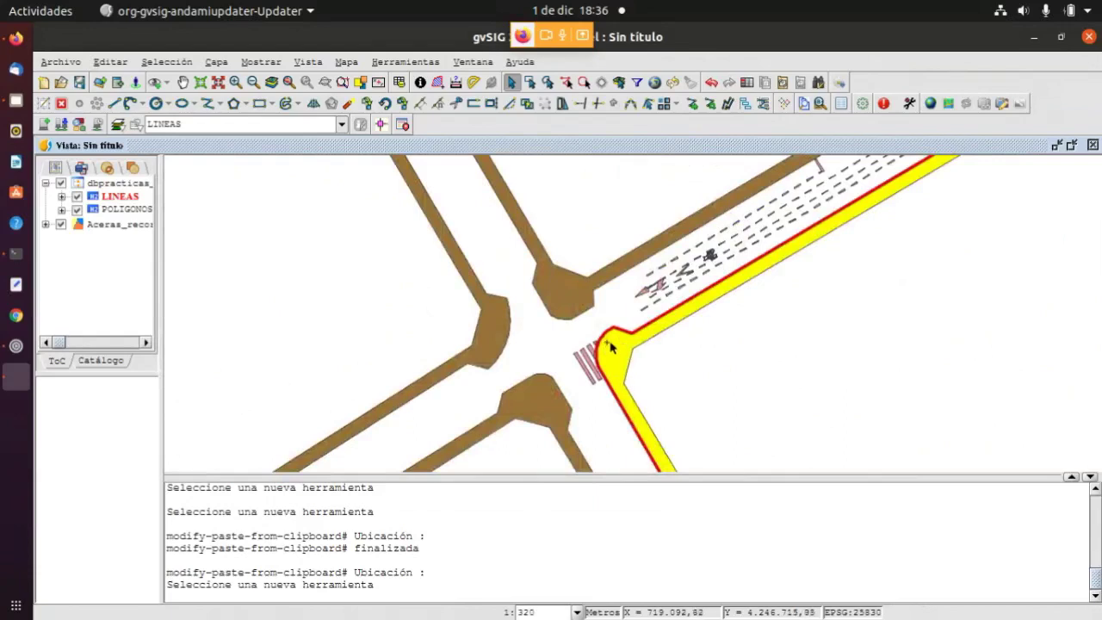
{"action": "scroll", "coordinate": [609, 348], "scroll_direction": "up", "scroll_amount": 1}
{"action": "scroll", "coordinate": [651, 307], "scroll_direction": "up", "scroll_amount": 1}
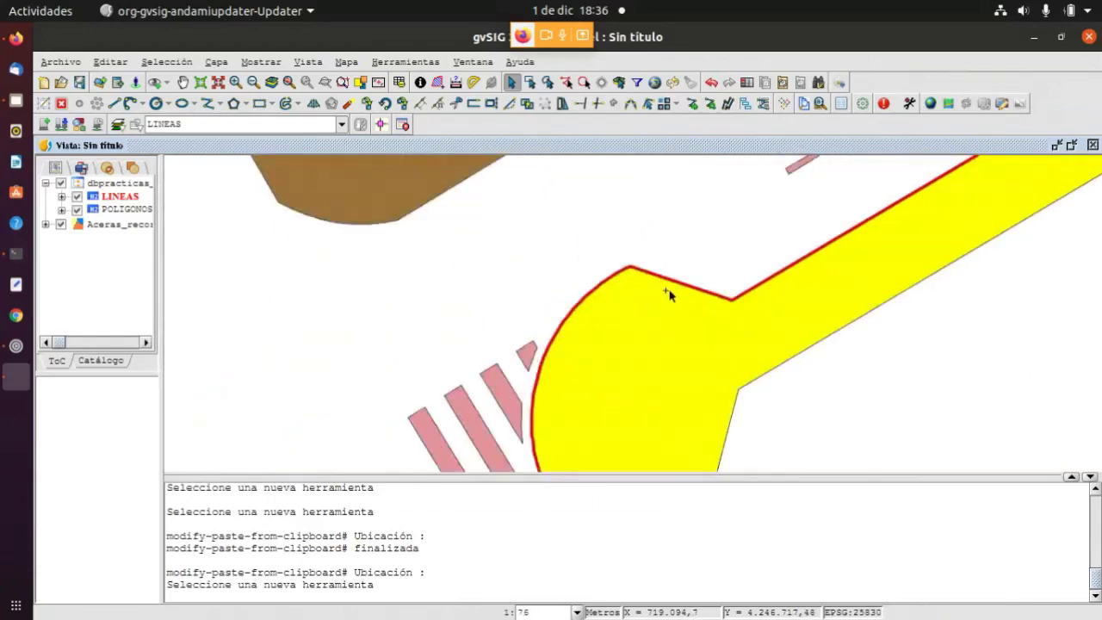
{"action": "scroll", "coordinate": [669, 295], "scroll_direction": "down", "scroll_amount": 1}
{"action": "scroll", "coordinate": [637, 303], "scroll_direction": "up", "scroll_amount": 2}
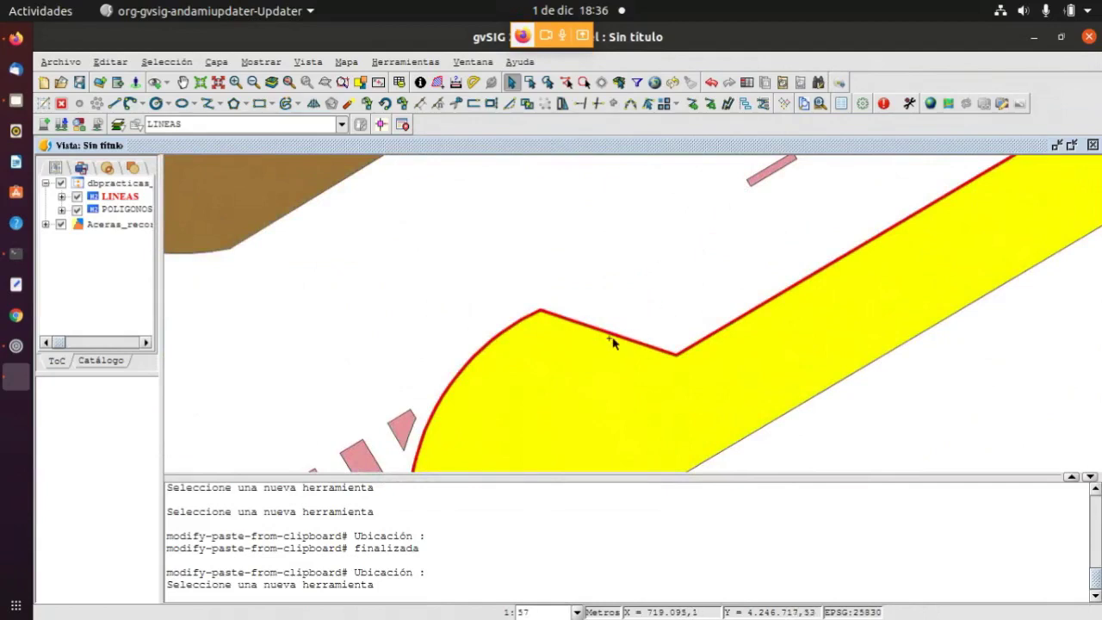
{"action": "scroll", "coordinate": [612, 338], "scroll_direction": "up", "scroll_amount": 2}
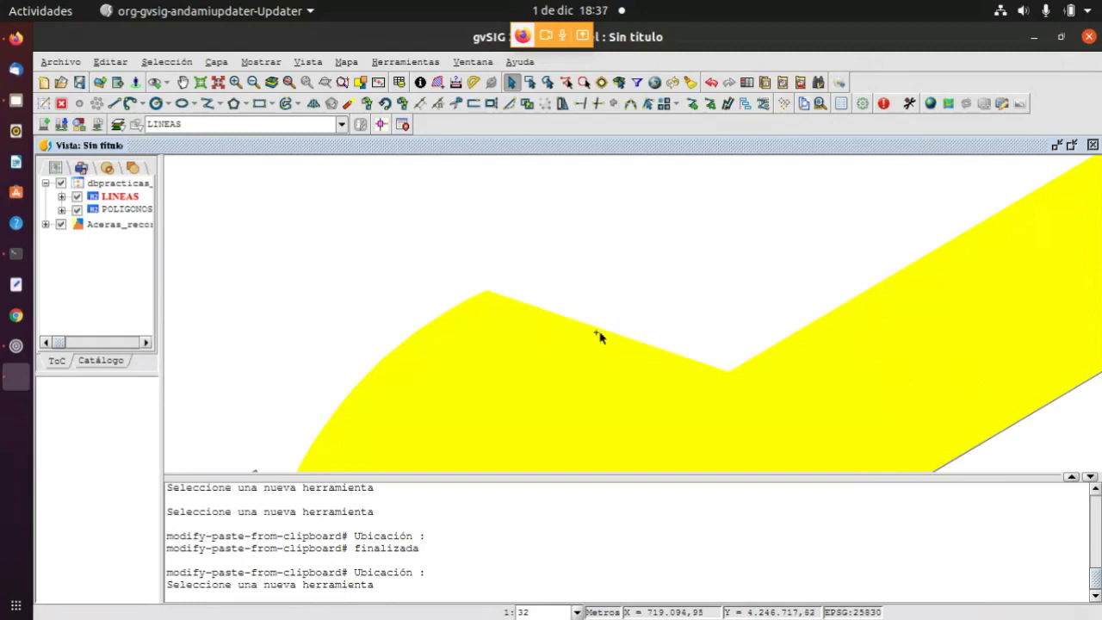
{"action": "left_click", "coordinate": [530, 82]}
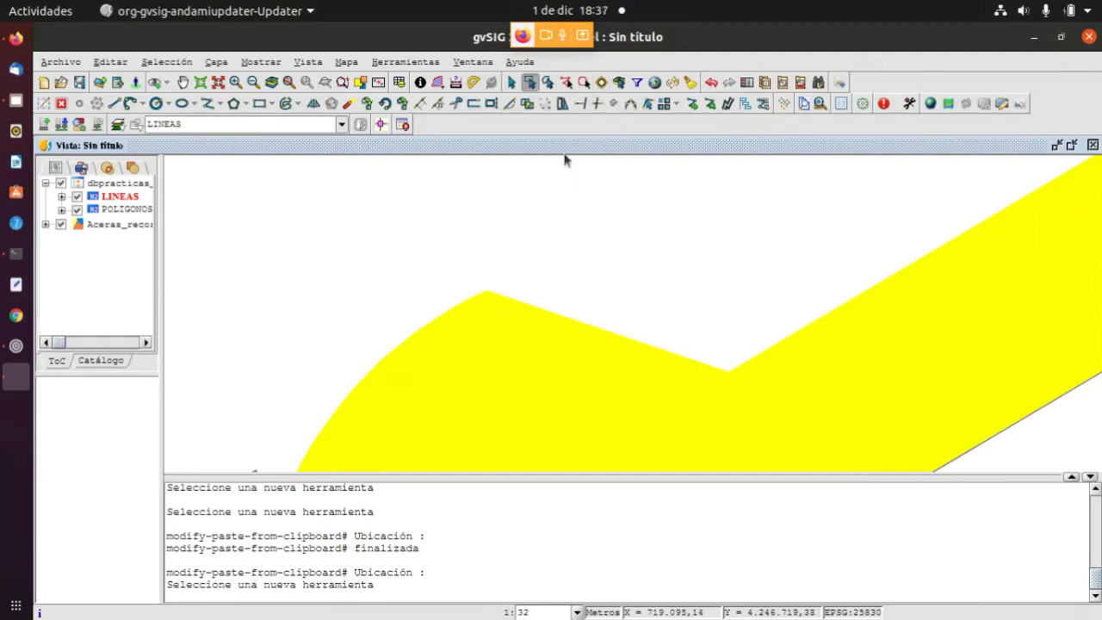
{"action": "left_click", "coordinate": [600, 253]}
{"action": "left_click_drag", "start_coordinate": [610, 229], "coordinate": [540, 290]}
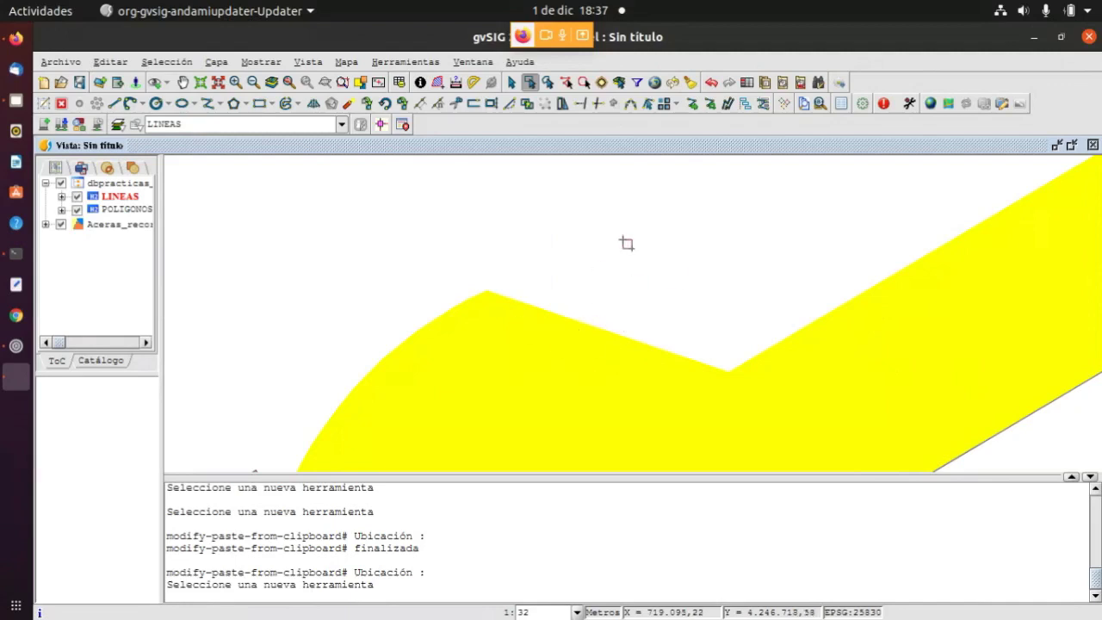
{"action": "left_click", "coordinate": [726, 106]}
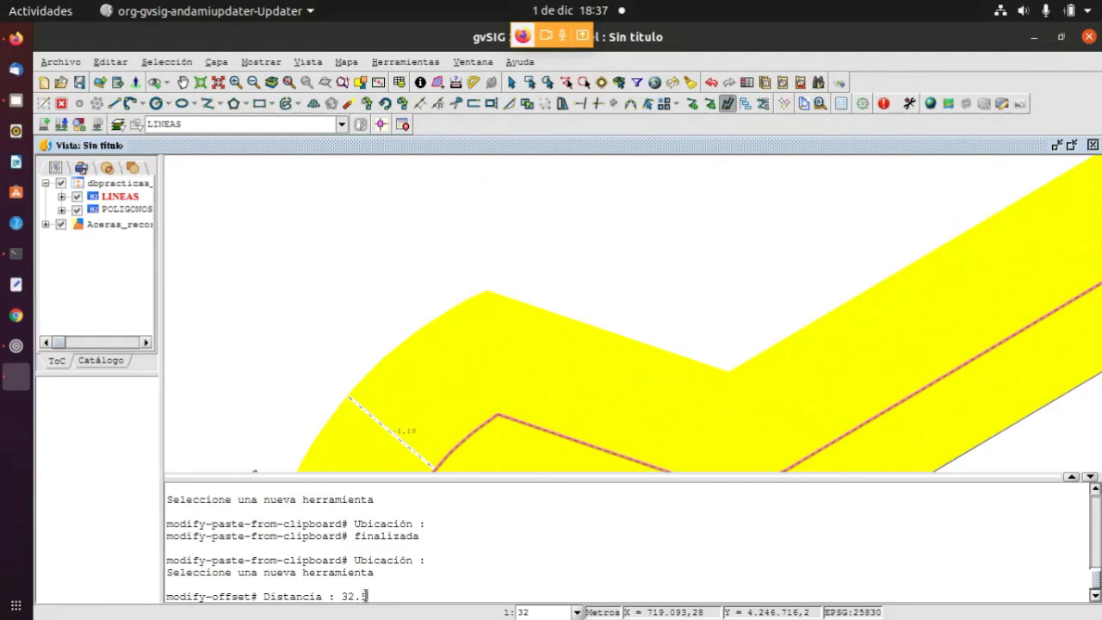
{"action": "key", "text": "Return"}
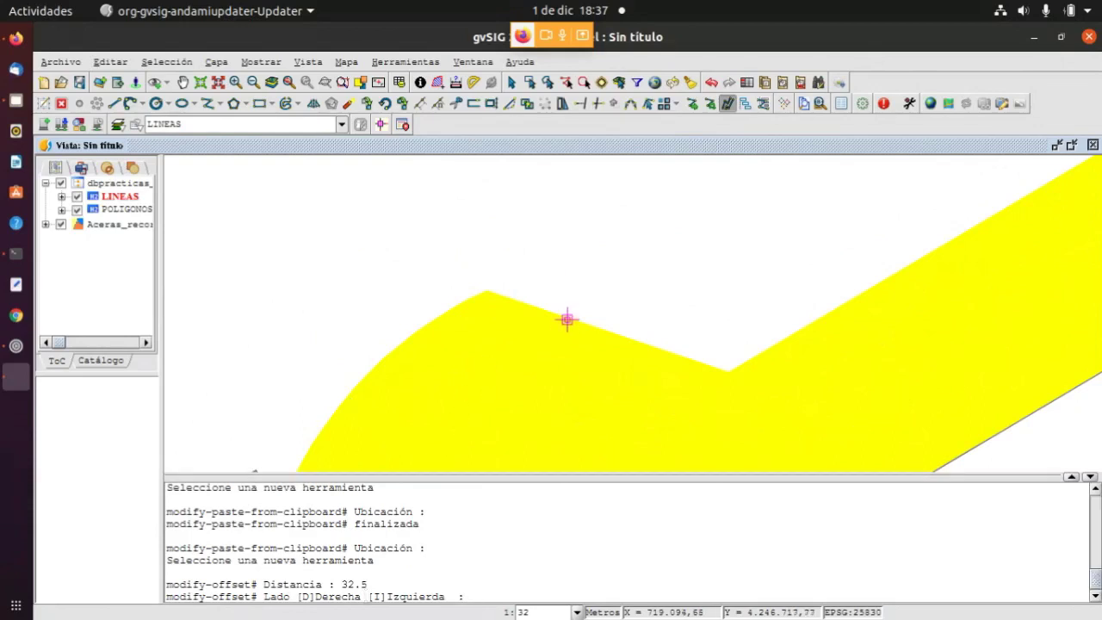
{"action": "scroll", "coordinate": [566, 345], "scroll_direction": "down", "scroll_amount": 2}
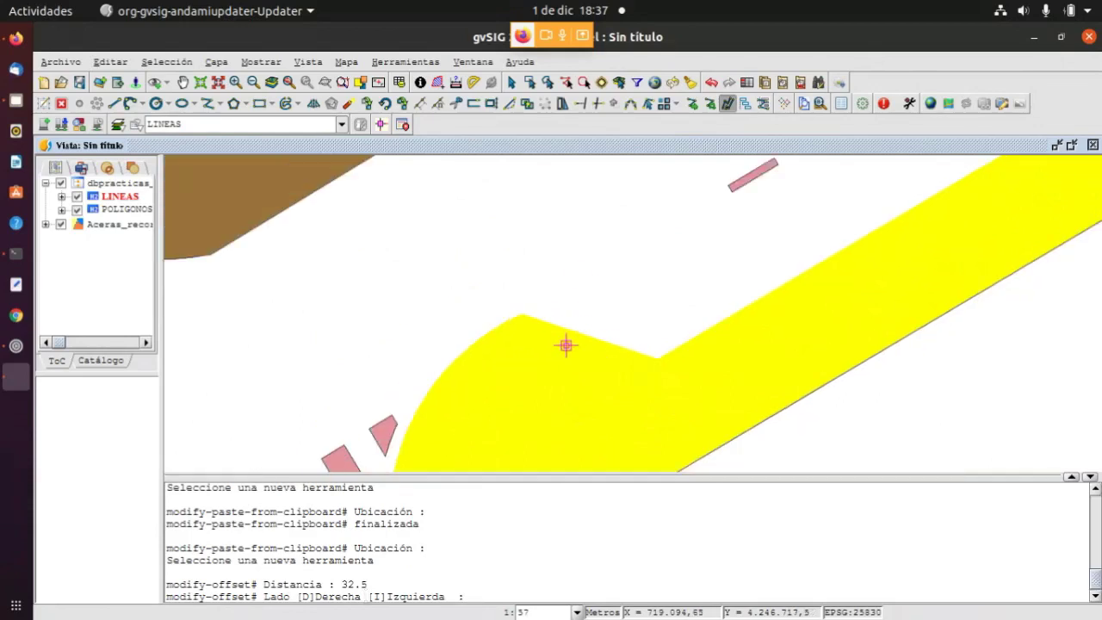
{"action": "scroll", "coordinate": [568, 318], "scroll_direction": "up", "scroll_amount": 4}
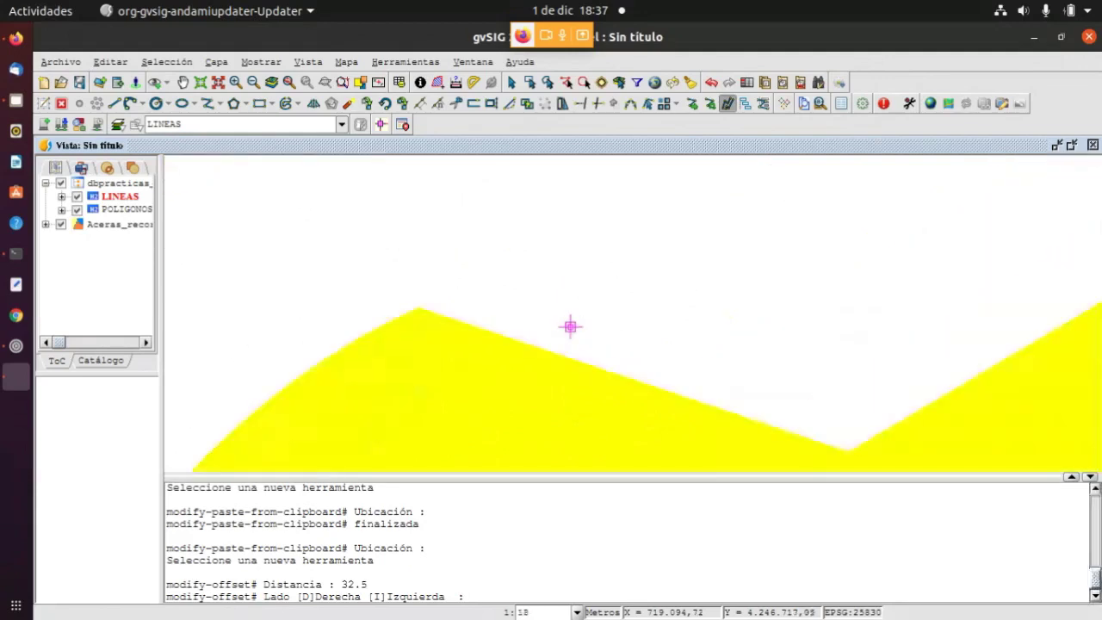
{"action": "scroll", "coordinate": [530, 390], "scroll_direction": "up", "scroll_amount": 3}
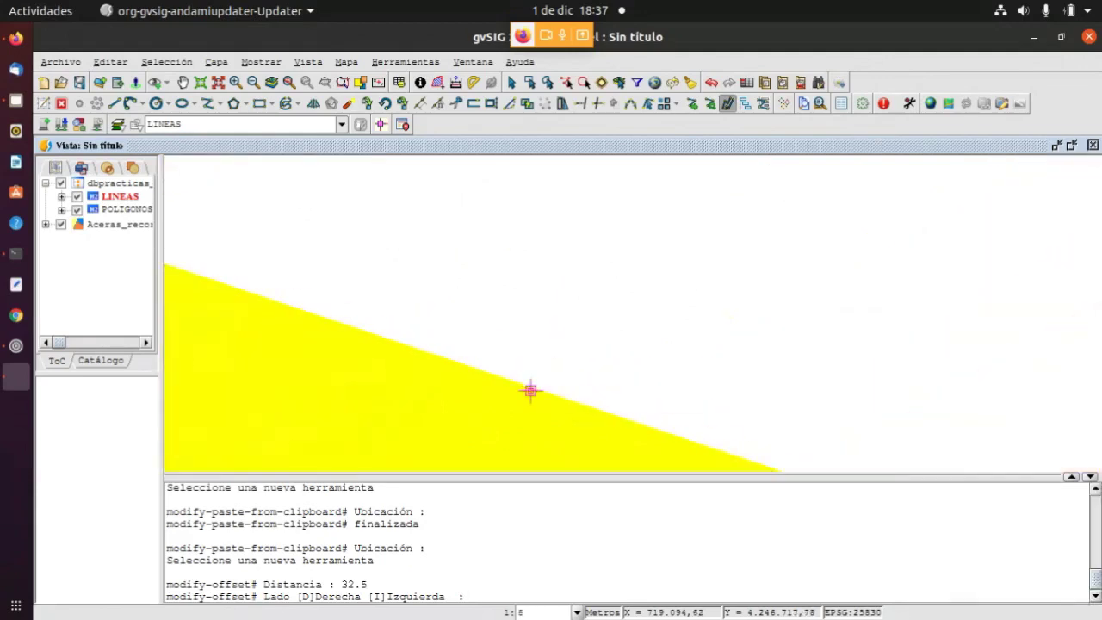
{"action": "scroll", "coordinate": [531, 390], "scroll_direction": "up", "scroll_amount": 1}
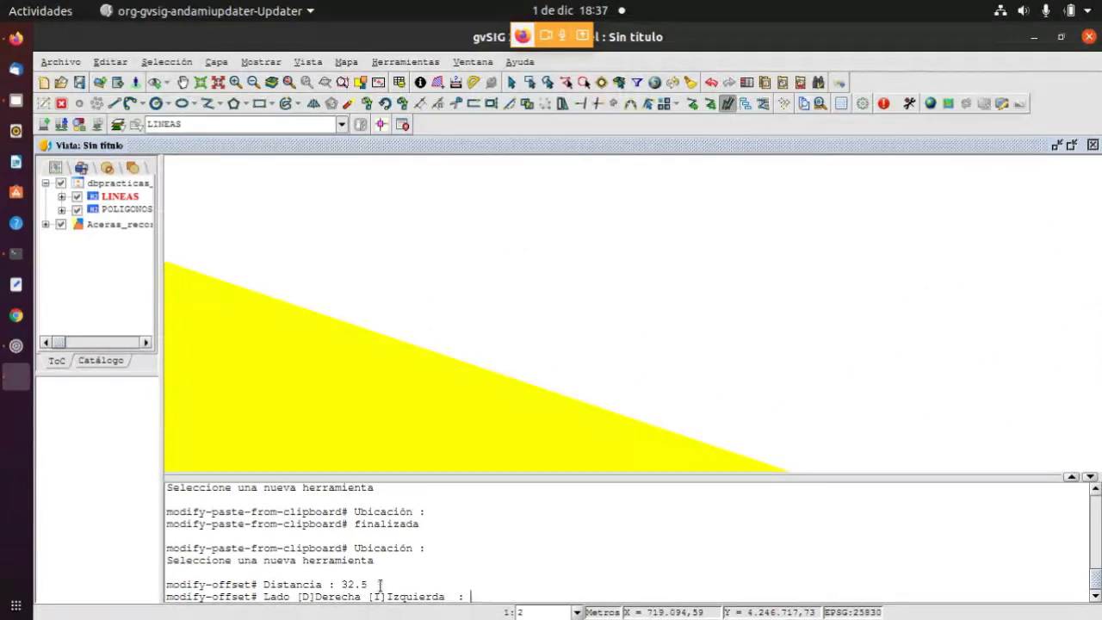
{"action": "key", "text": "Return"}
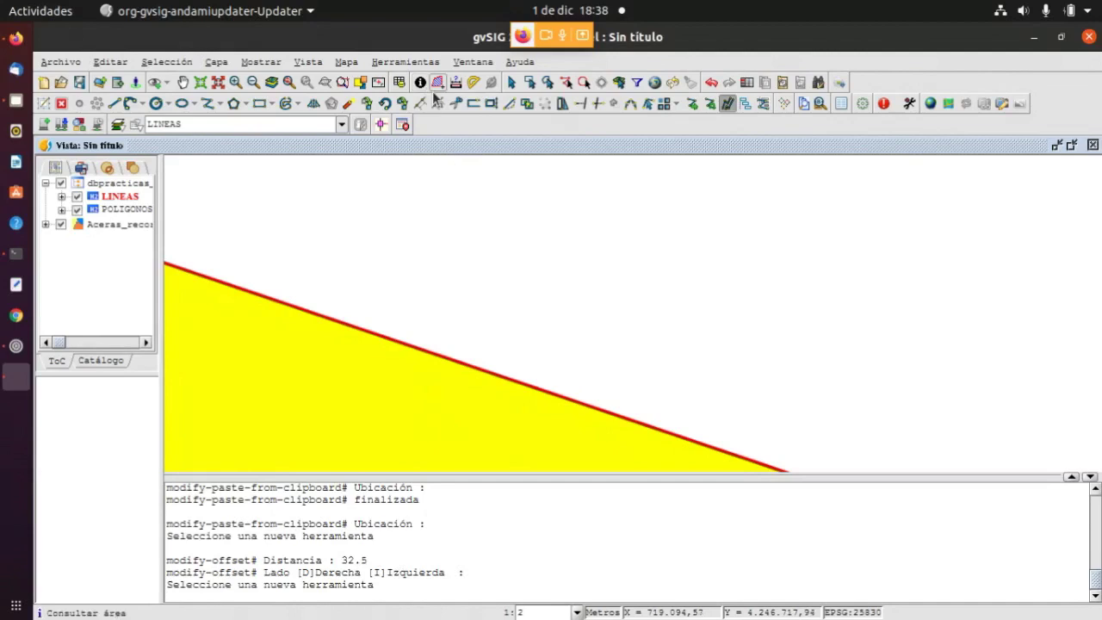
Offset the pasted sidewalk outline in LINEAS by 0.325 m towards the road, deleting the original geometry
{"action": "scroll", "coordinate": [616, 351], "scroll_direction": "down", "scroll_amount": 1}
{"action": "left_click", "coordinate": [530, 83]}
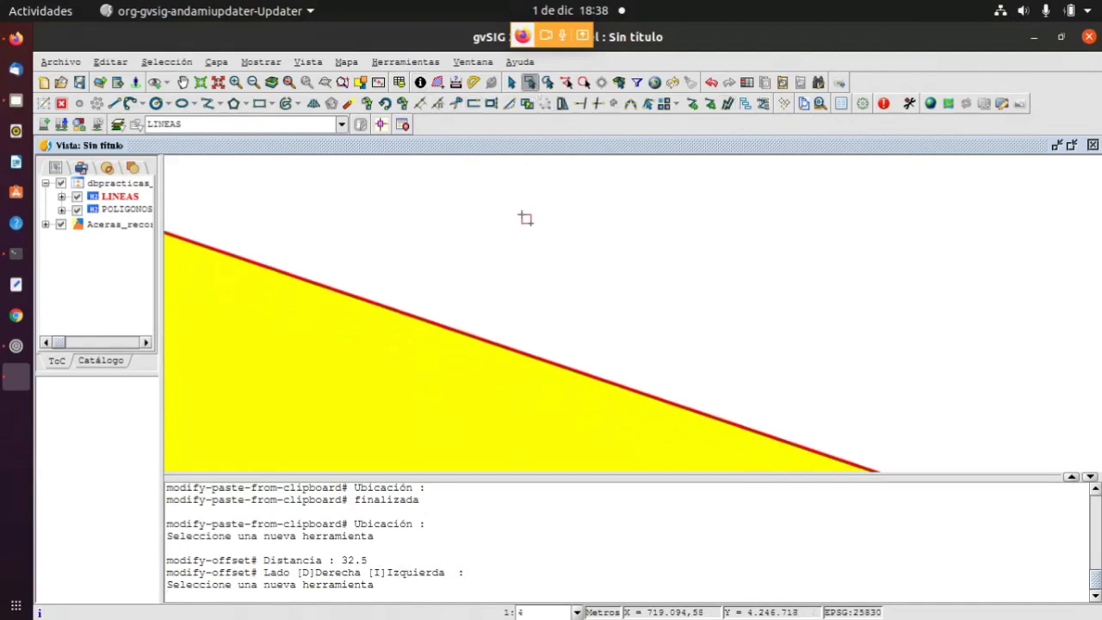
{"action": "scroll", "coordinate": [552, 278], "scroll_direction": "down", "scroll_amount": 1}
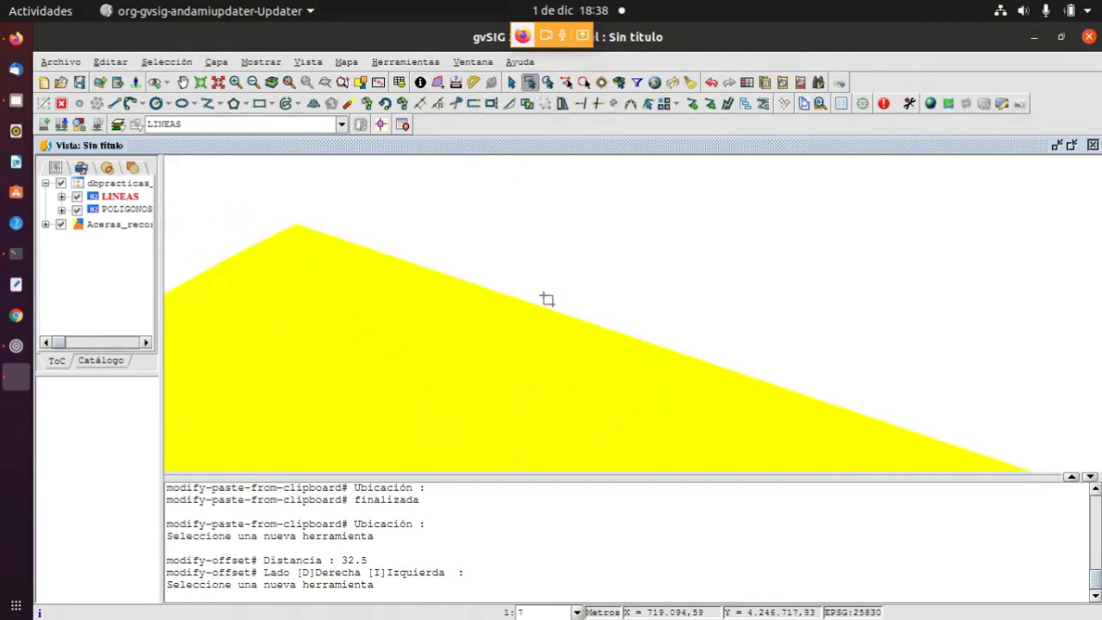
{"action": "left_click", "coordinate": [727, 104]}
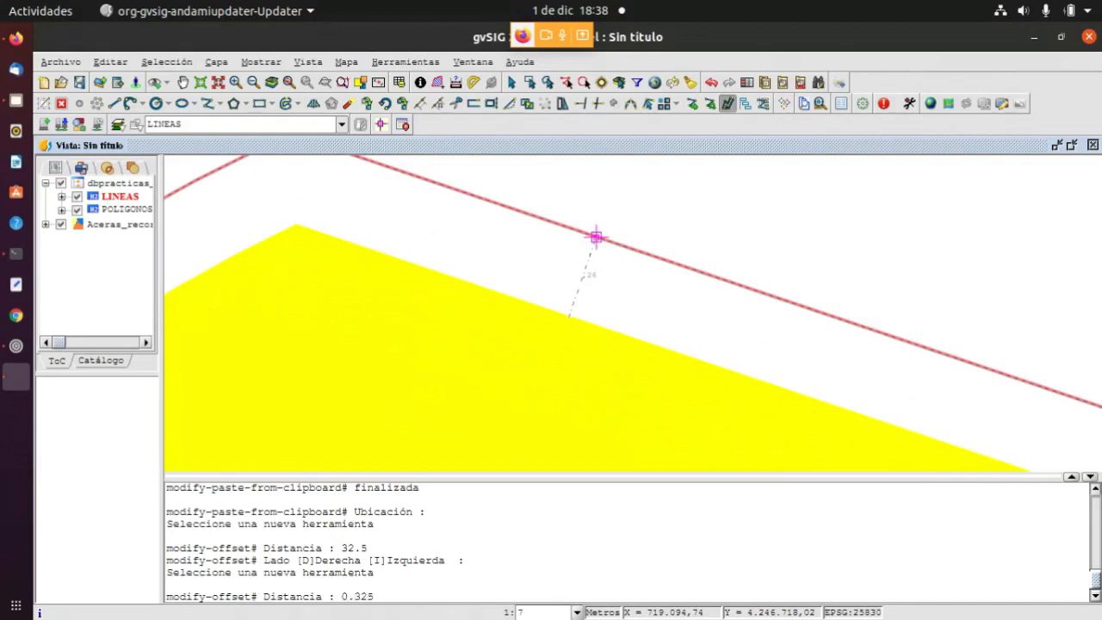
{"action": "key", "text": "Return"}
{"action": "scroll", "coordinate": [565, 332], "scroll_direction": "down", "scroll_amount": 3}
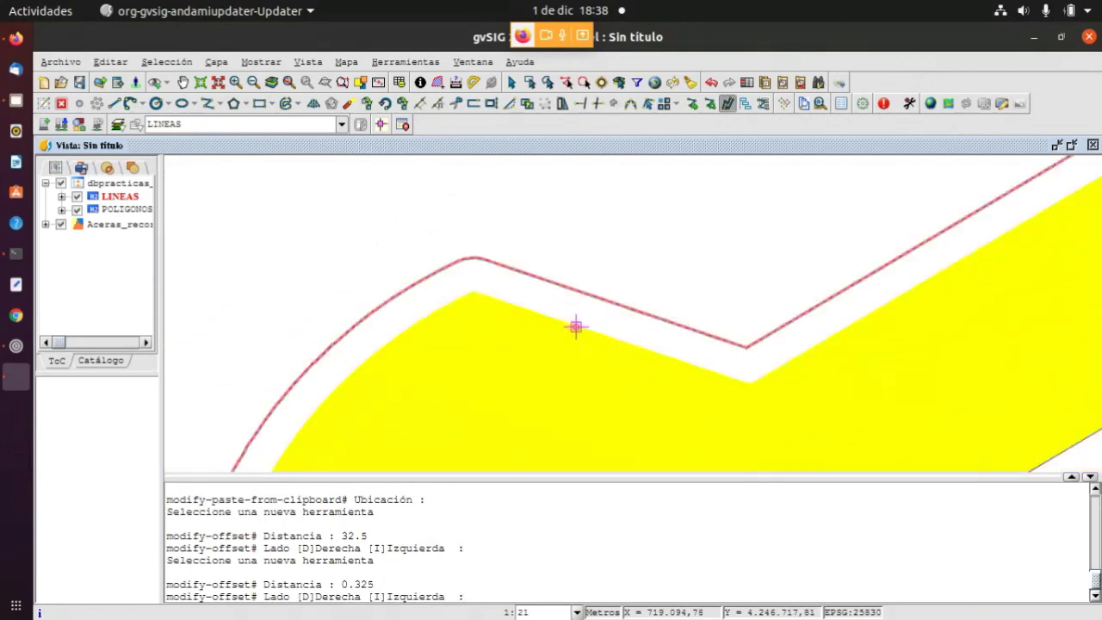
{"action": "left_click", "coordinate": [590, 203]}
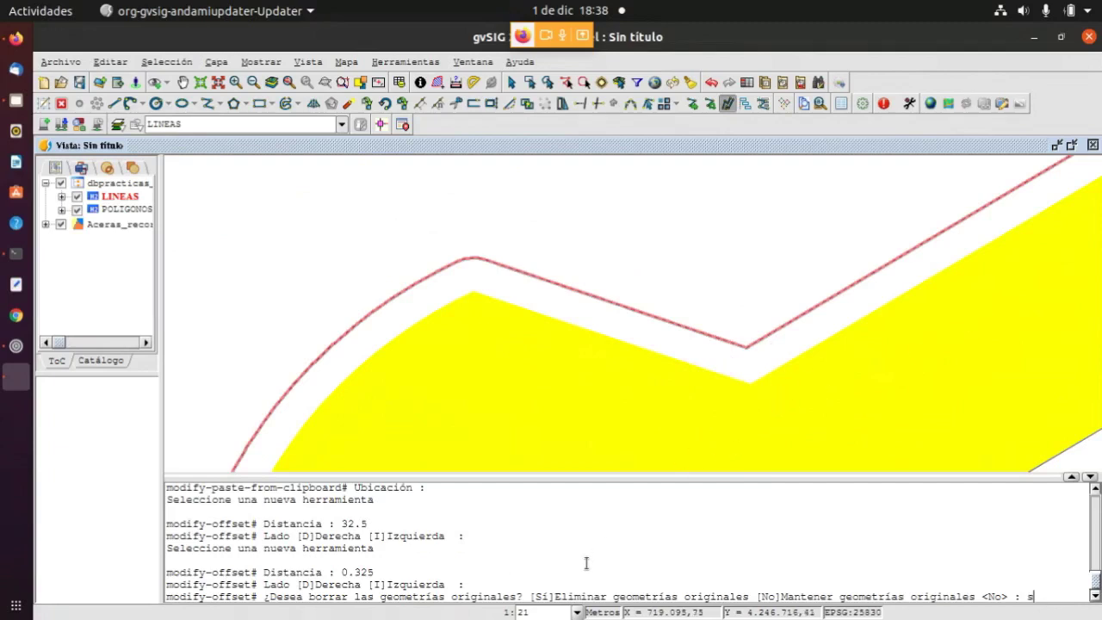
{"action": "key", "text": "Return"}
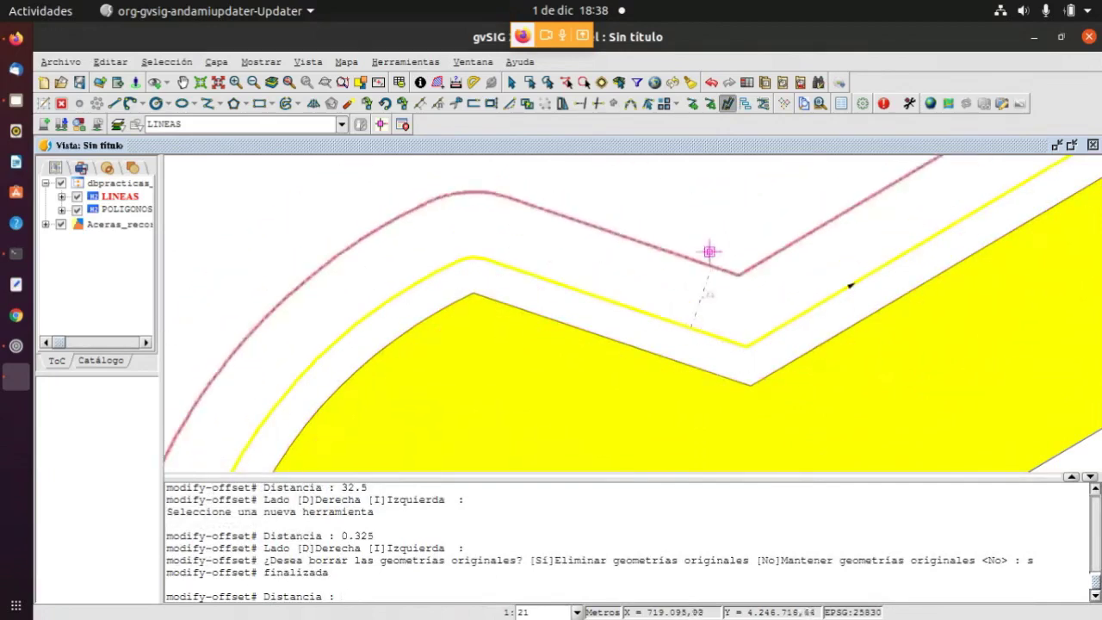
{"action": "left_click", "coordinate": [714, 297]}
Select the offset line in LINEAS at the sidewalk corner beside the crossing
{"action": "scroll", "coordinate": [585, 337], "scroll_direction": "down", "scroll_amount": 2}
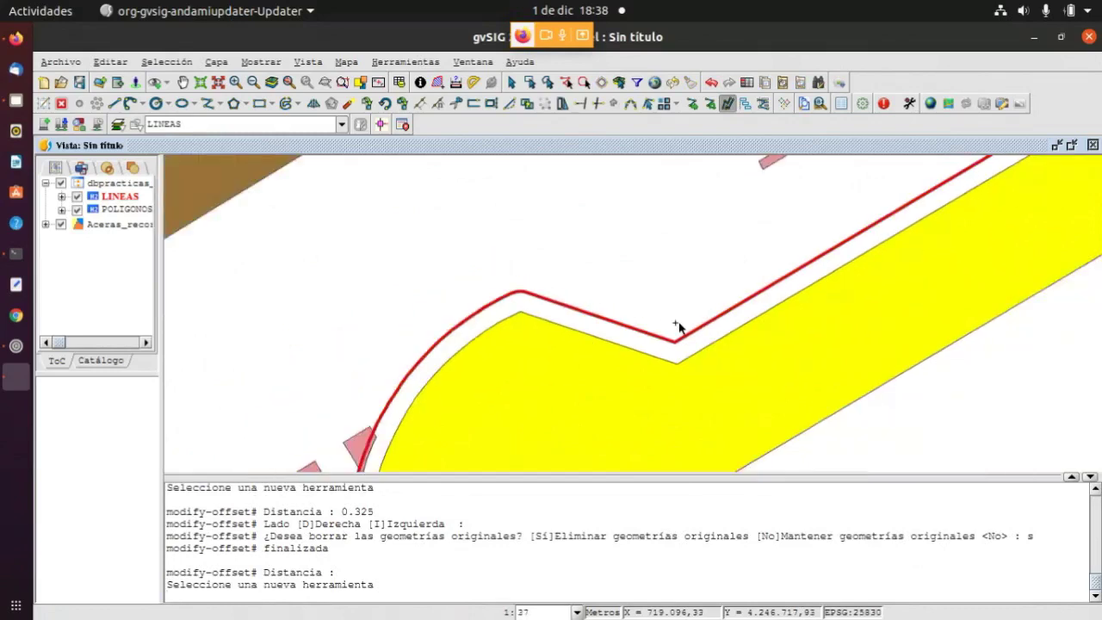
{"action": "scroll", "coordinate": [616, 344], "scroll_direction": "down", "scroll_amount": 2}
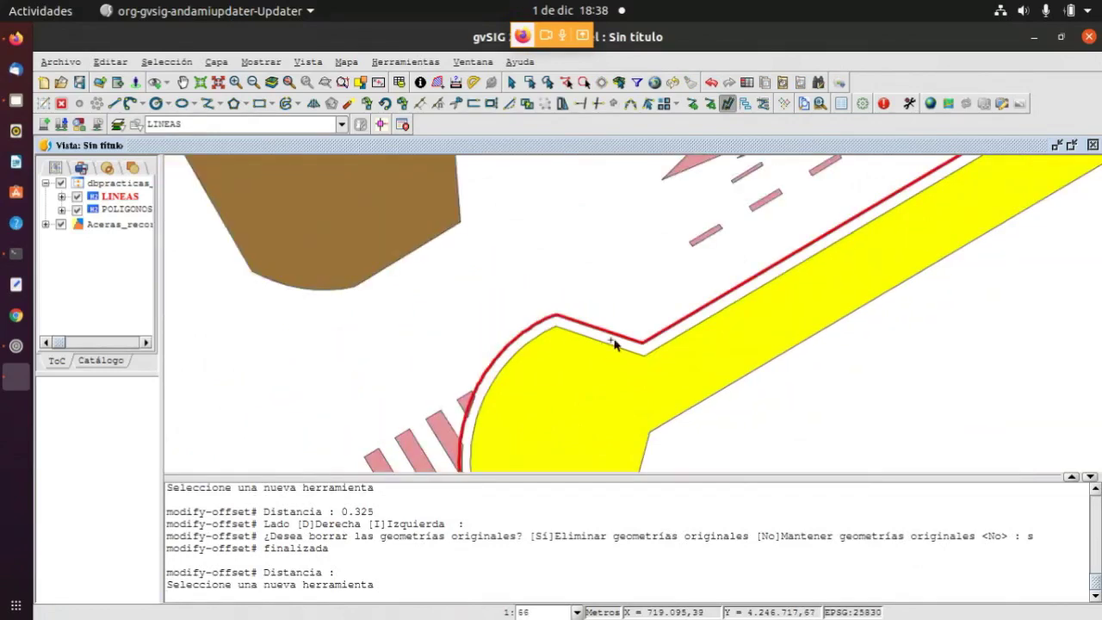
{"action": "left_click", "coordinate": [633, 337]}
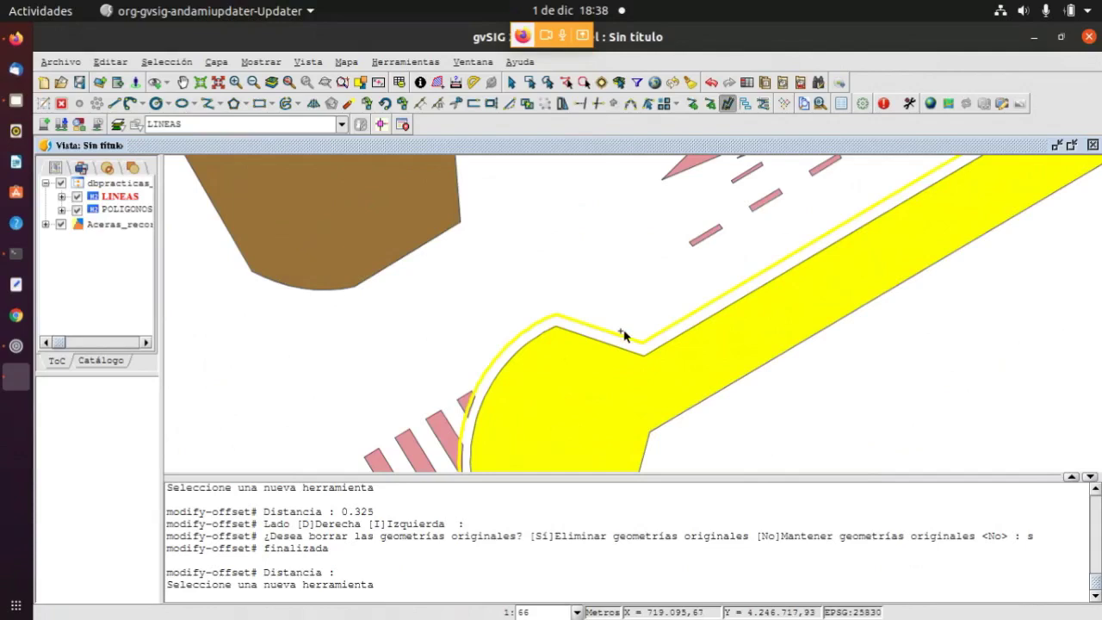
Examine the offset line along the sidewalk, from the crossing corner to the markings farther up the road
{"action": "scroll", "coordinate": [624, 336], "scroll_direction": "up", "scroll_amount": 3}
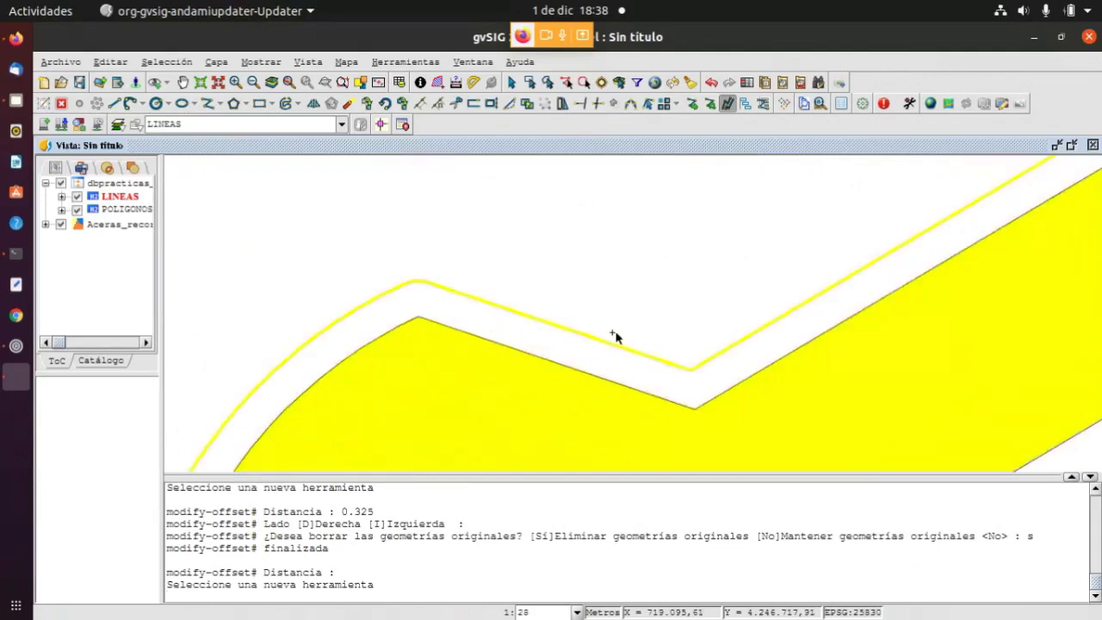
{"action": "scroll", "coordinate": [388, 332], "scroll_direction": "down", "scroll_amount": 4}
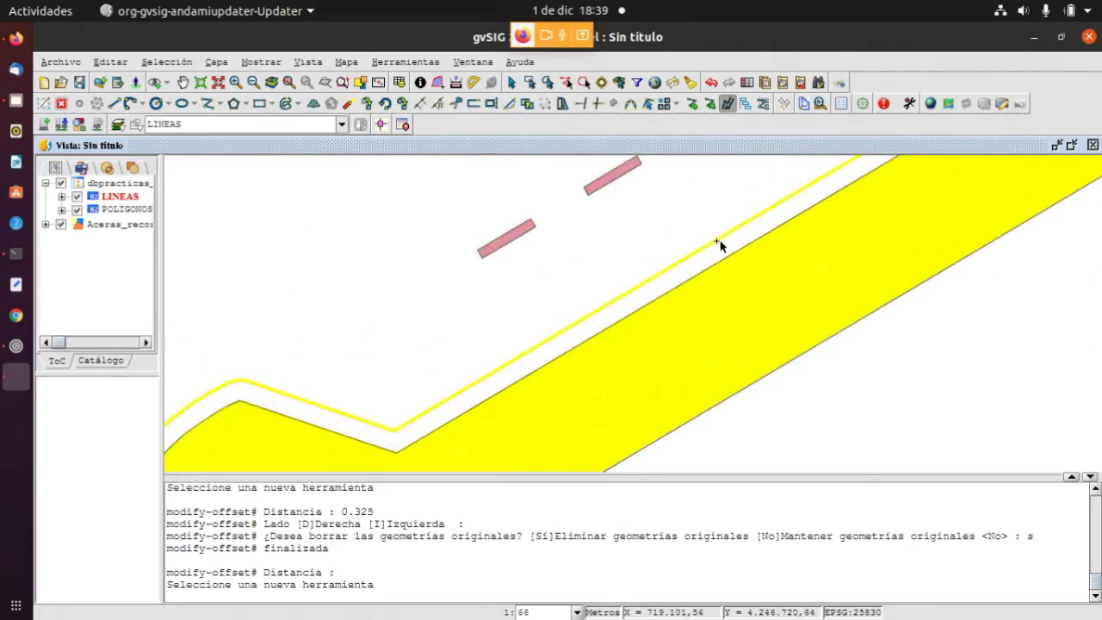
{"action": "scroll", "coordinate": [685, 296], "scroll_direction": "down", "scroll_amount": 4}
{"action": "scroll", "coordinate": [671, 319], "scroll_direction": "up", "scroll_amount": 4}
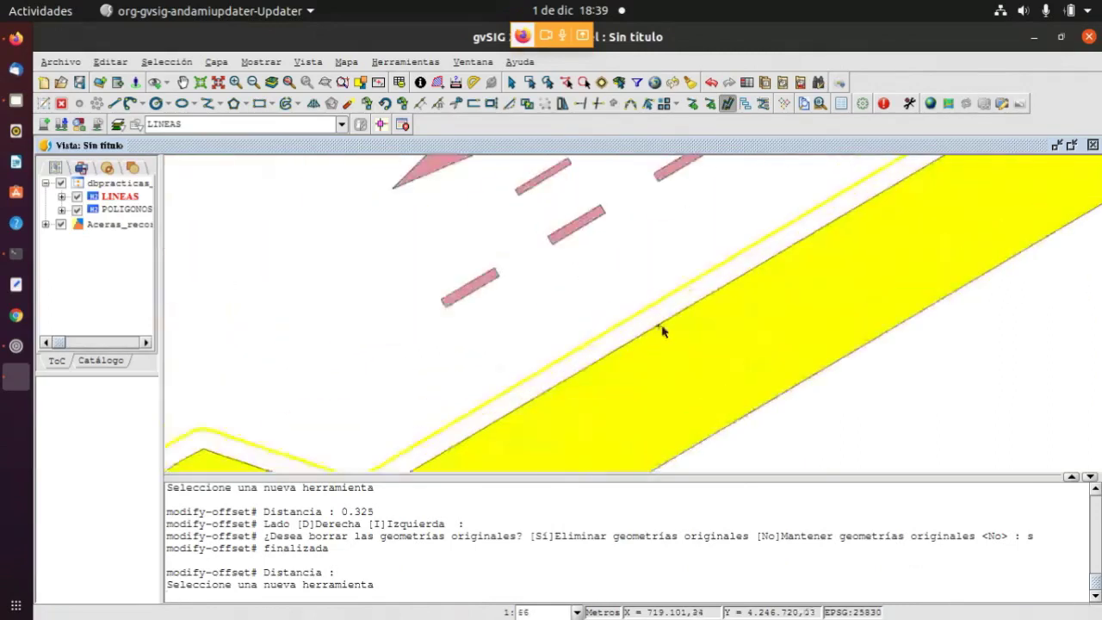
{"action": "scroll", "coordinate": [588, 336], "scroll_direction": "down", "scroll_amount": 4}
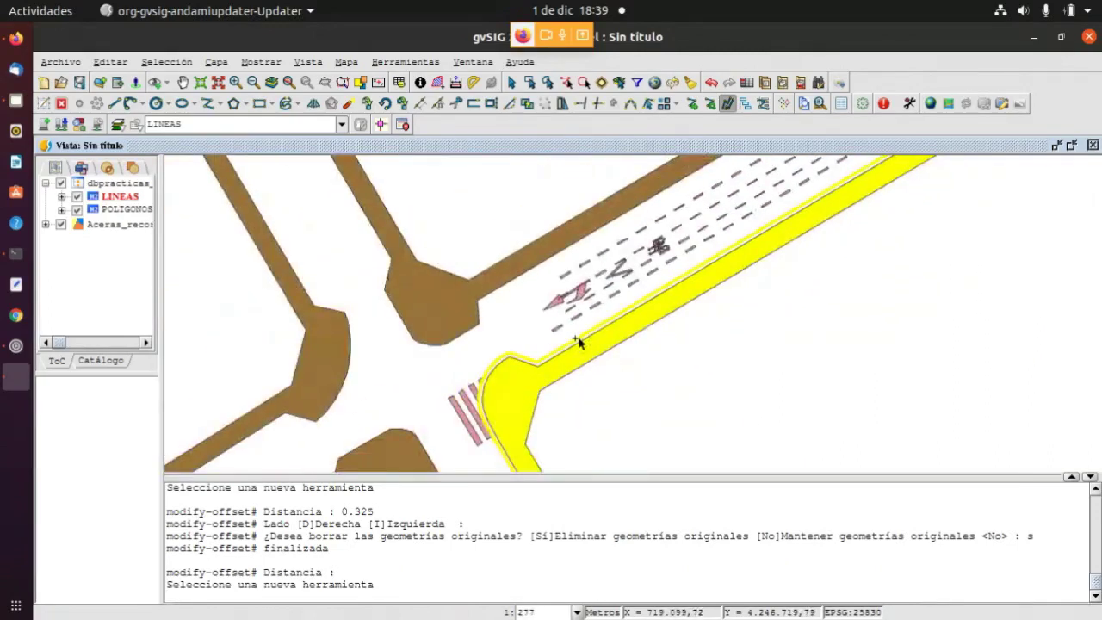
{"action": "scroll", "coordinate": [541, 363], "scroll_direction": "up", "scroll_amount": 3}
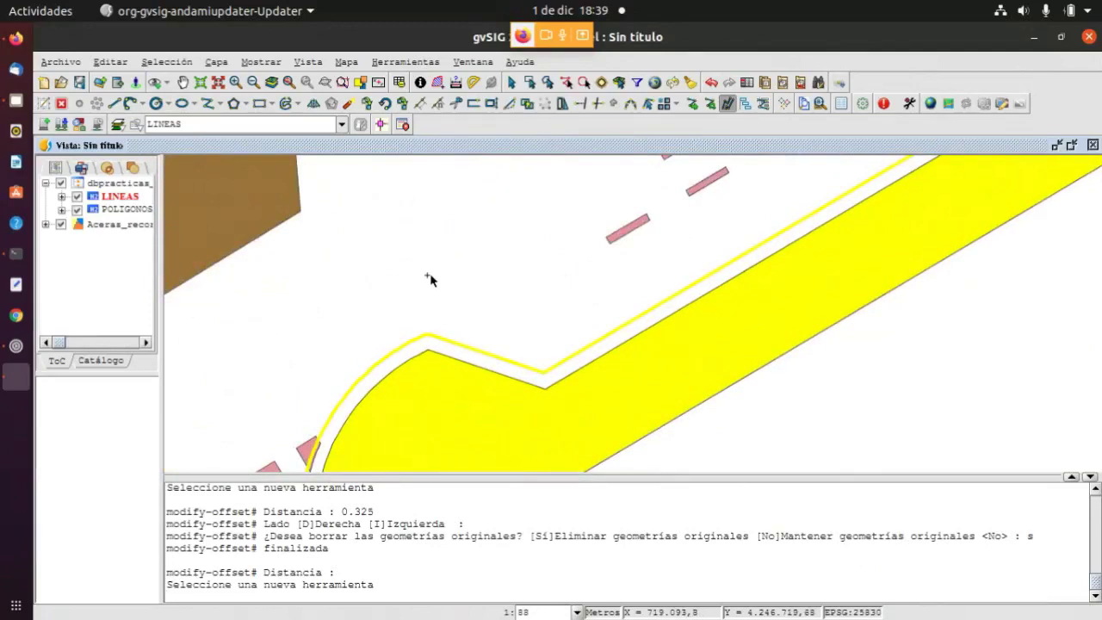
{"action": "scroll", "coordinate": [406, 390], "scroll_direction": "down", "scroll_amount": 5}
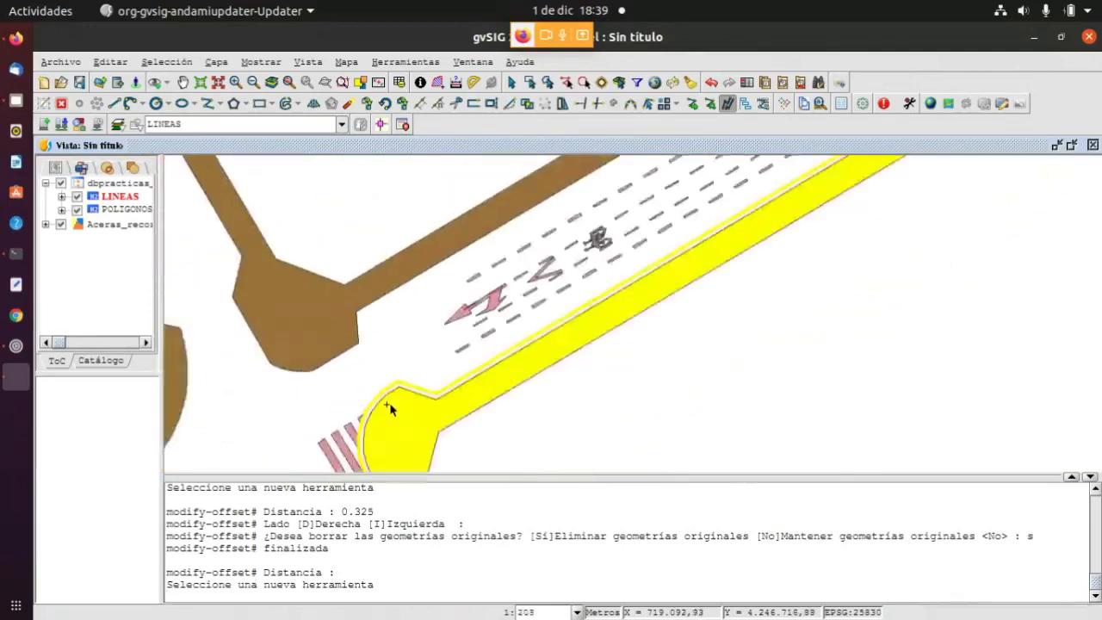
{"action": "scroll", "coordinate": [756, 229], "scroll_direction": "up", "scroll_amount": 3}
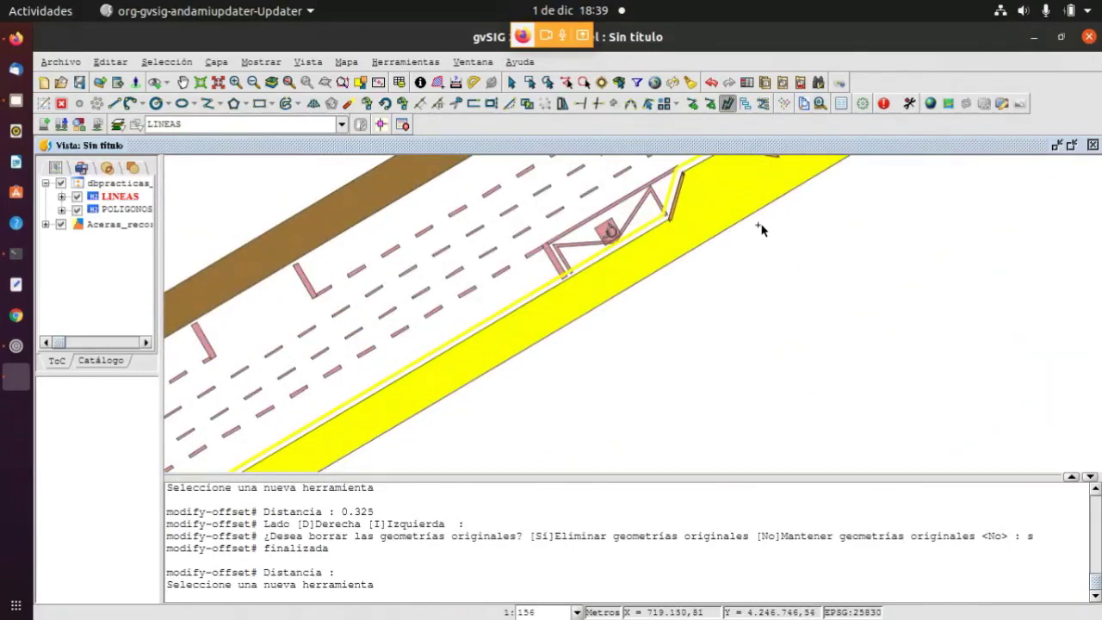
{"action": "scroll", "coordinate": [760, 228], "scroll_direction": "down", "scroll_amount": 2}
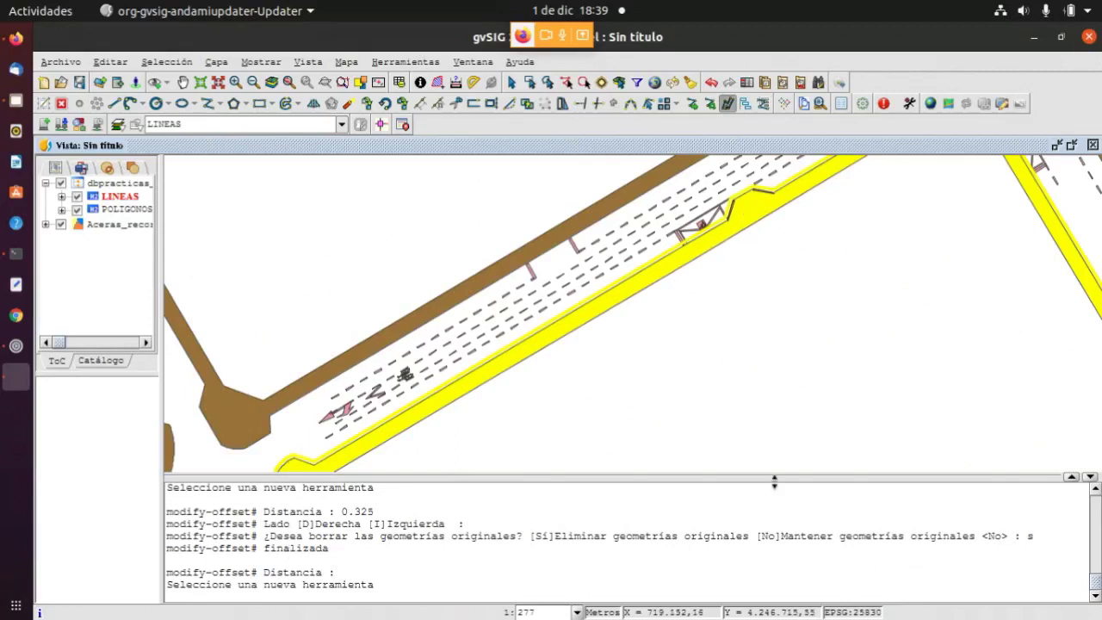
{"action": "scroll", "coordinate": [708, 313], "scroll_direction": "down", "scroll_amount": 3}
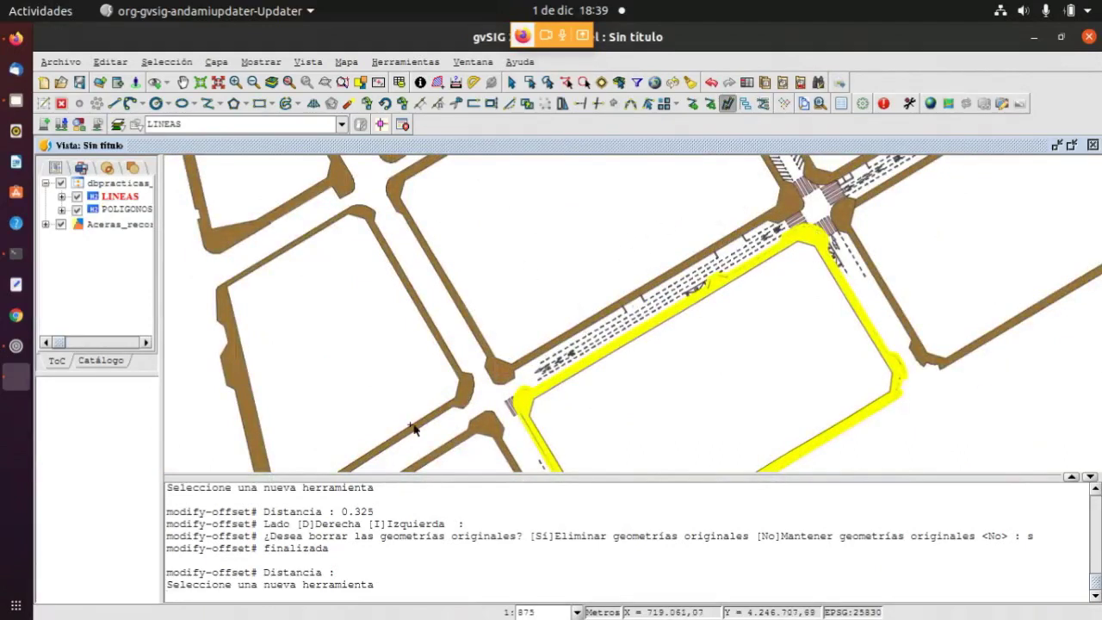
{"action": "scroll", "coordinate": [521, 405], "scroll_direction": "up", "scroll_amount": 3}
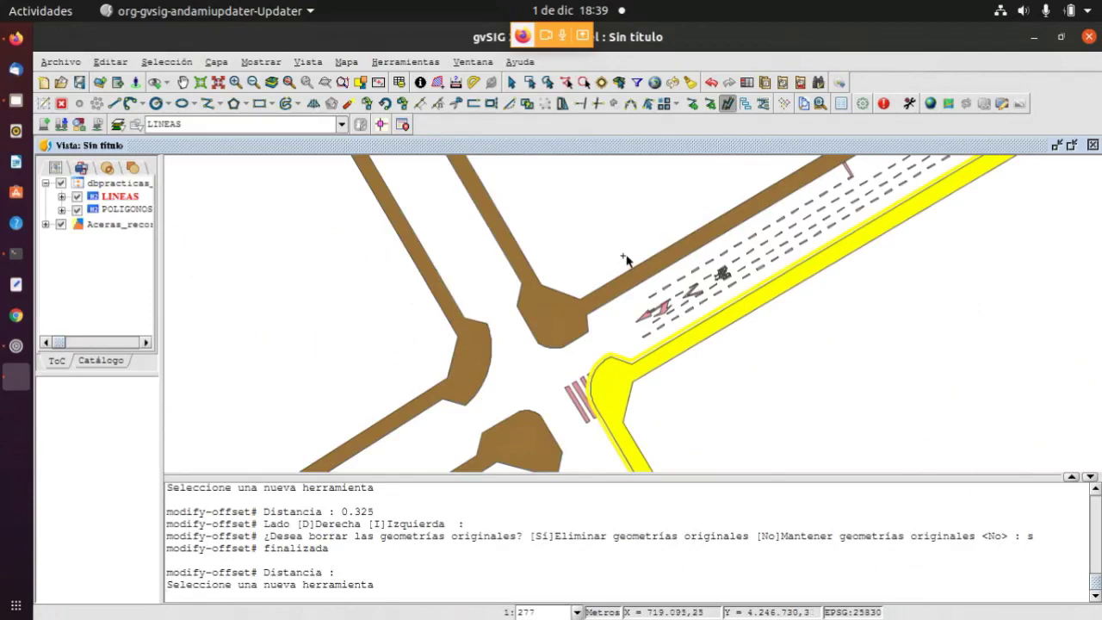
{"action": "left_click", "coordinate": [195, 104]}
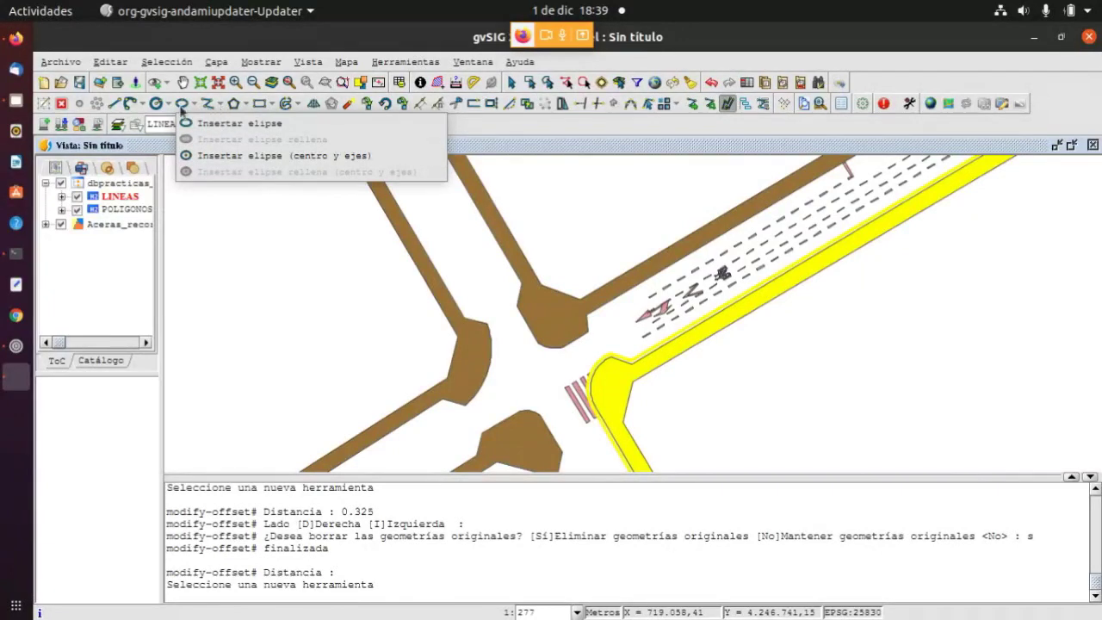
{"action": "left_click", "coordinate": [143, 106]}
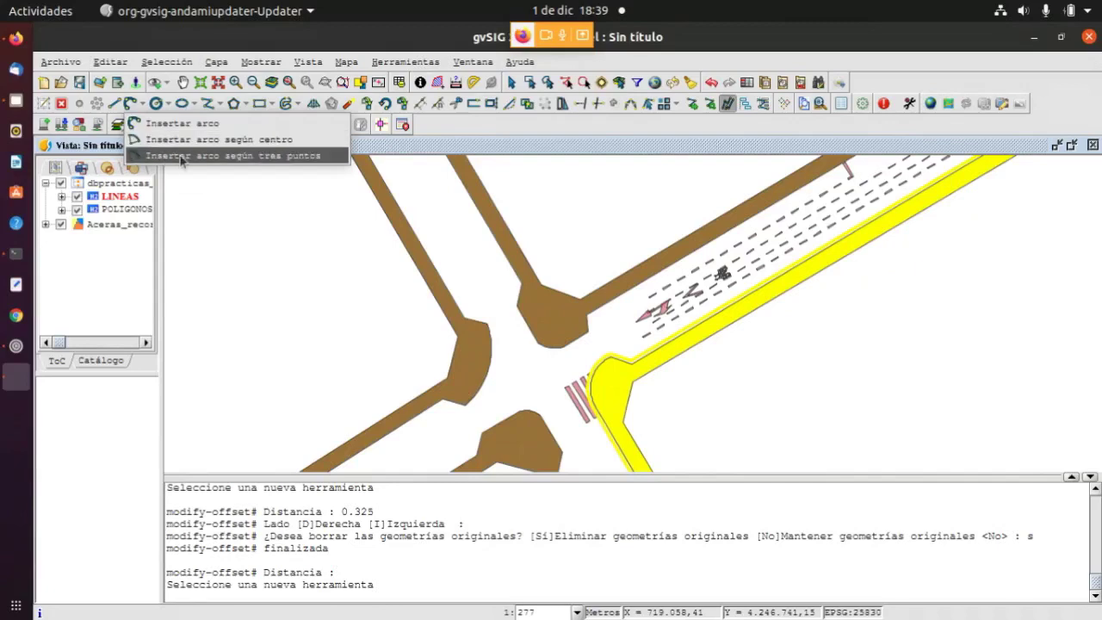
{"action": "left_click", "coordinate": [430, 148]}
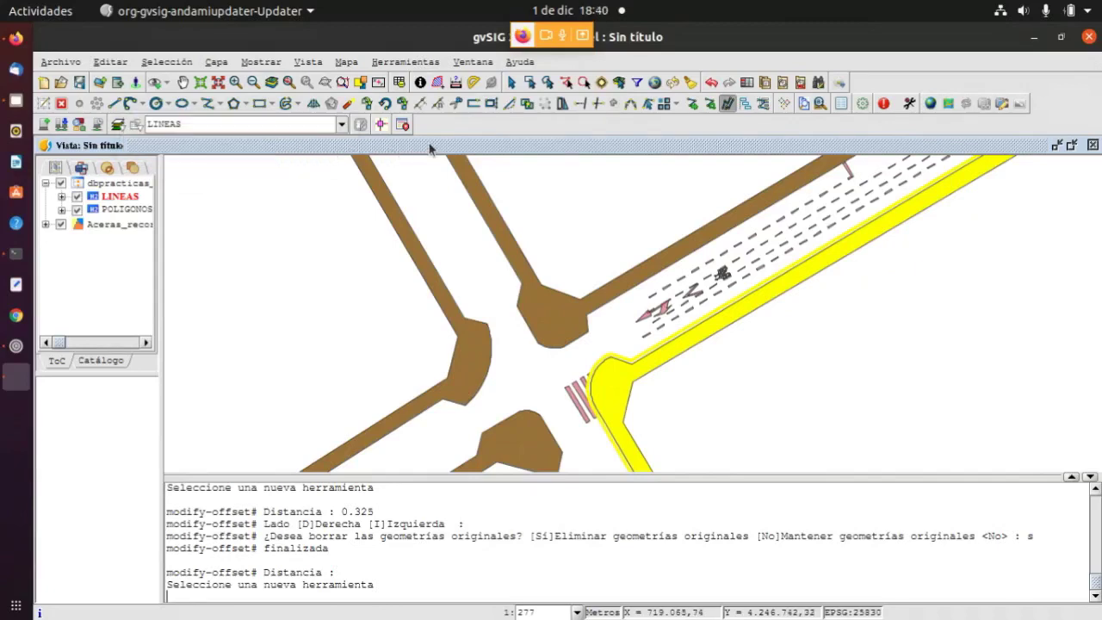
{"action": "scroll", "coordinate": [490, 273], "scroll_direction": "down", "scroll_amount": 2}
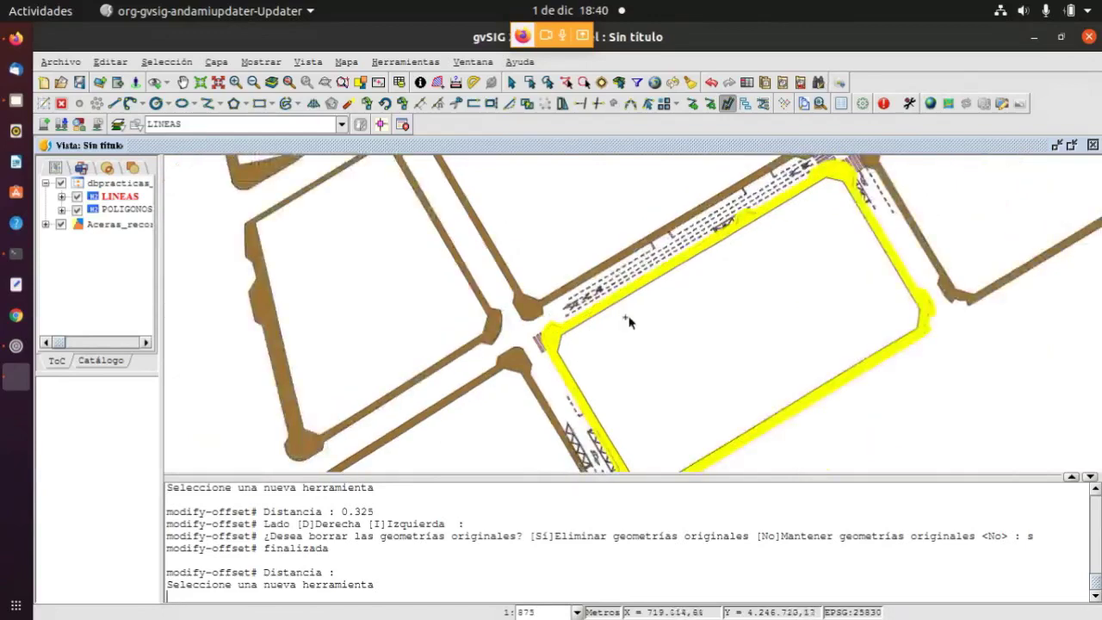
{"action": "scroll", "coordinate": [628, 314], "scroll_direction": "up", "scroll_amount": 2}
Finish editing the LINEAS layer and save its changes
{"action": "right_click", "coordinate": [110, 200]}
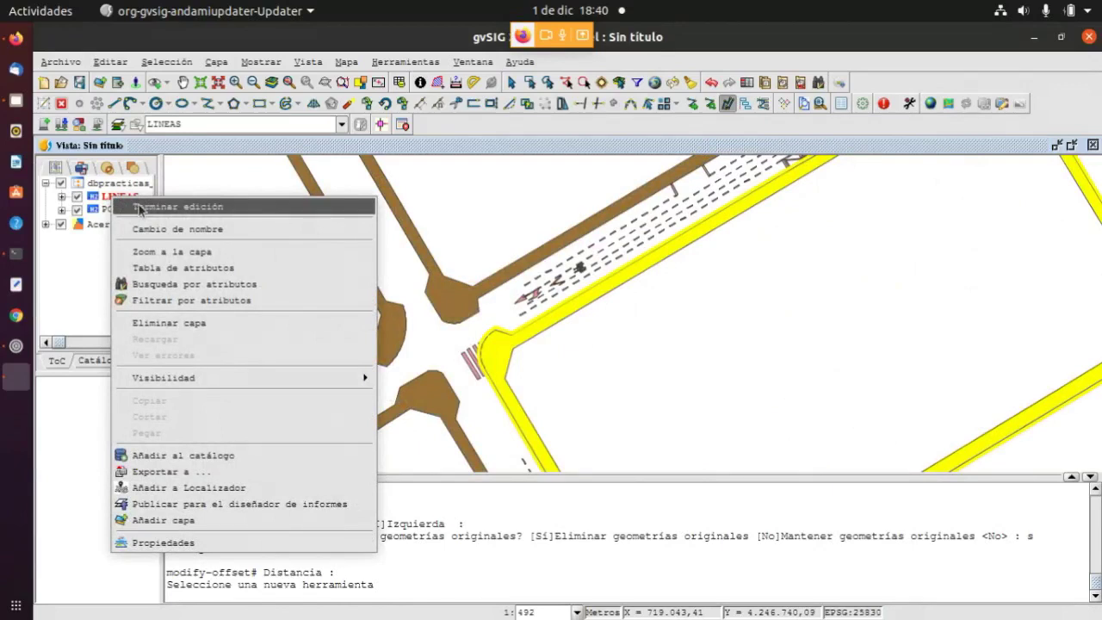
{"action": "left_click", "coordinate": [140, 210]}
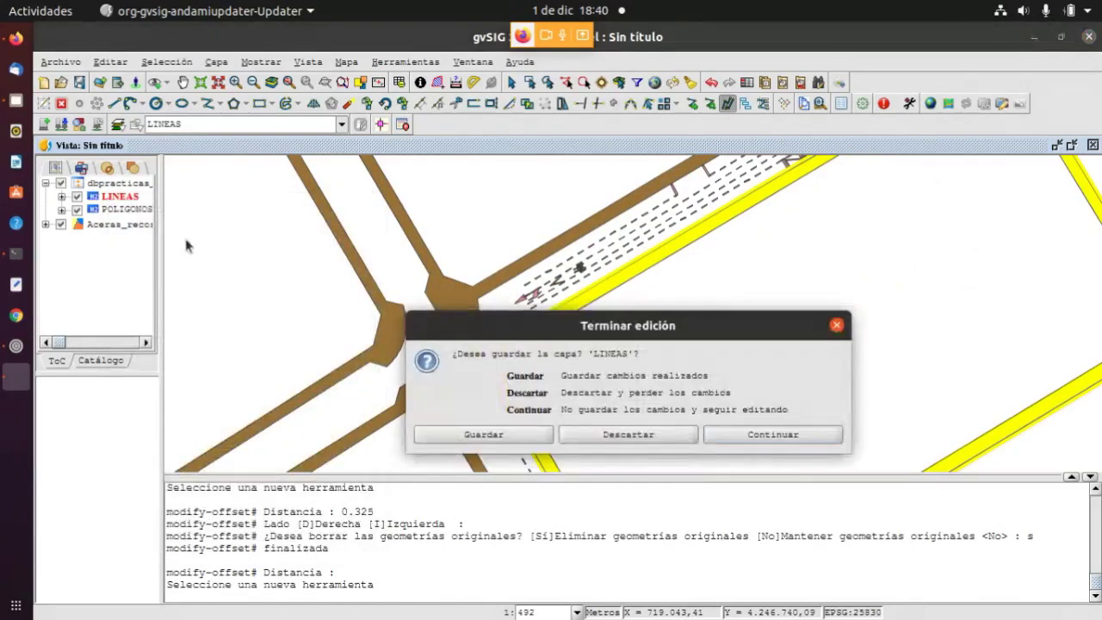
{"action": "left_click", "coordinate": [505, 432]}
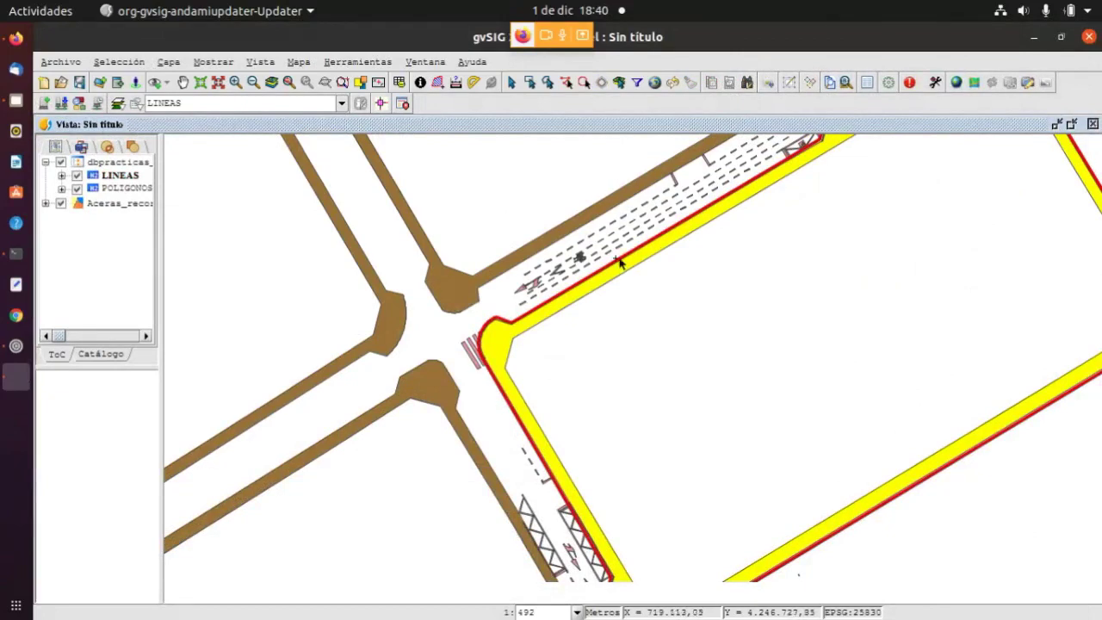
Examine the saved offset line around the block and the lane, bus stop and arrow markings along the road
{"action": "scroll", "coordinate": [411, 359], "scroll_direction": "down", "scroll_amount": 1}
{"action": "scroll", "coordinate": [607, 354], "scroll_direction": "up", "scroll_amount": 2}
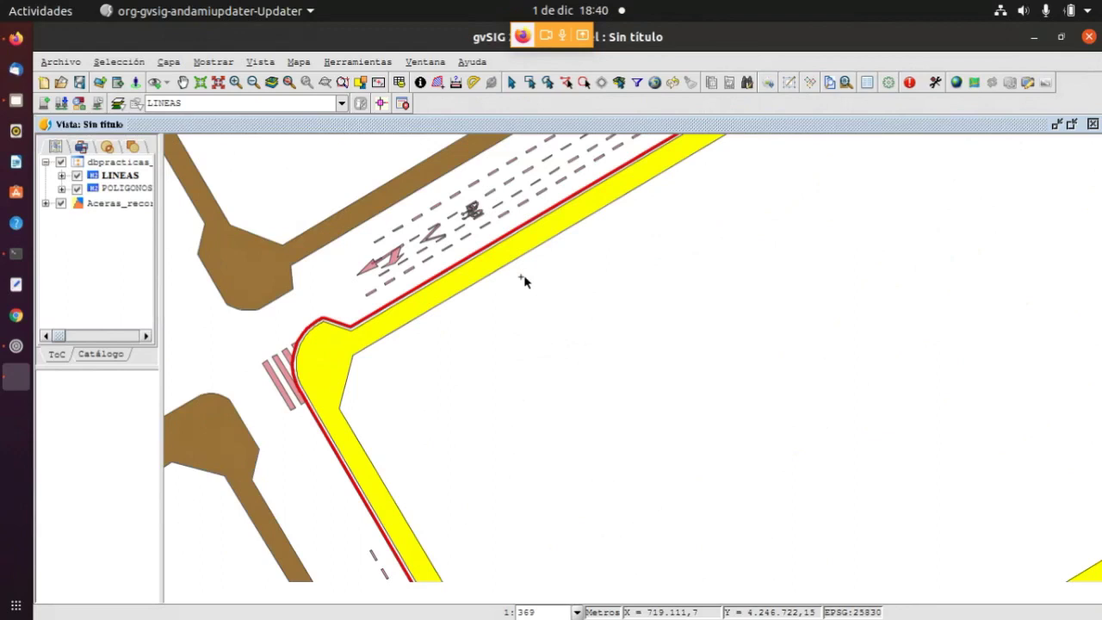
{"action": "scroll", "coordinate": [442, 339], "scroll_direction": "down", "scroll_amount": 3}
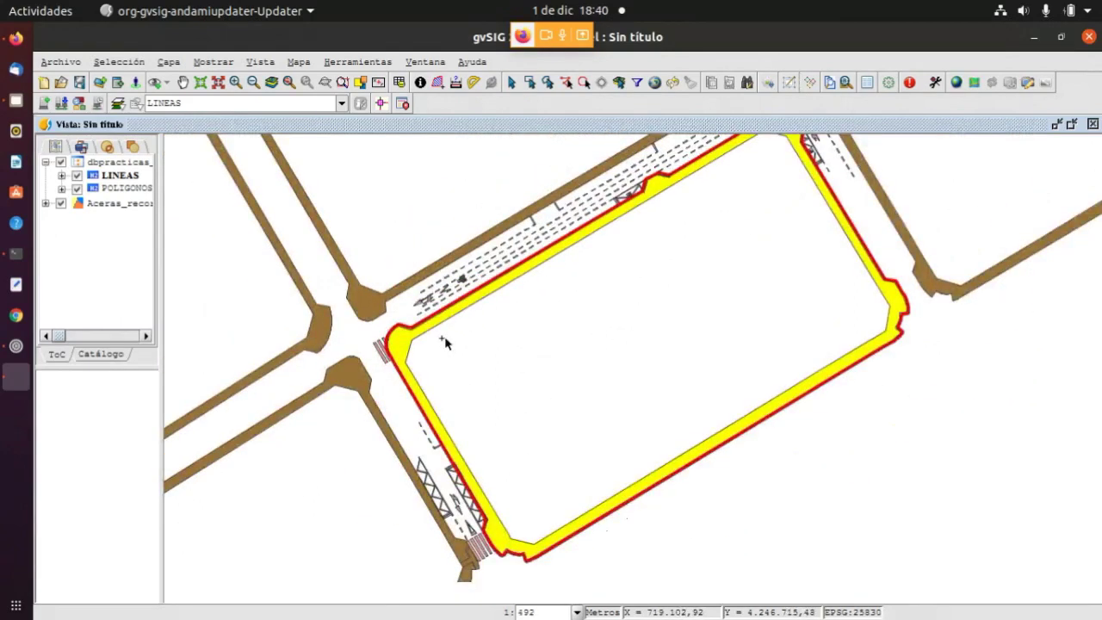
{"action": "scroll", "coordinate": [443, 340], "scroll_direction": "down", "scroll_amount": 3}
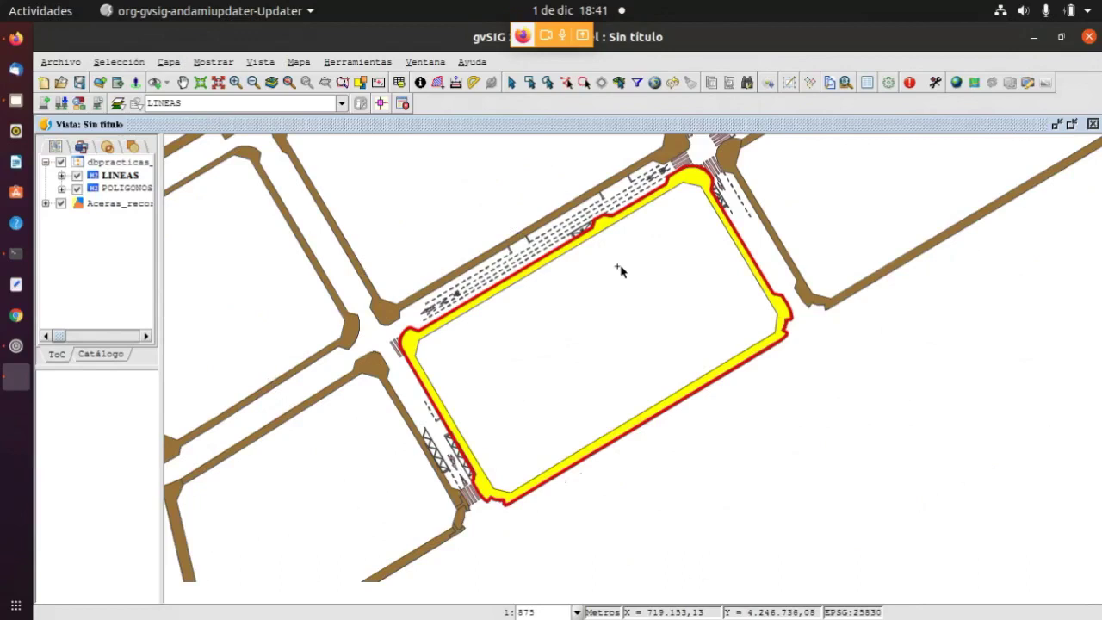
{"action": "scroll", "coordinate": [440, 279], "scroll_direction": "up", "scroll_amount": 6}
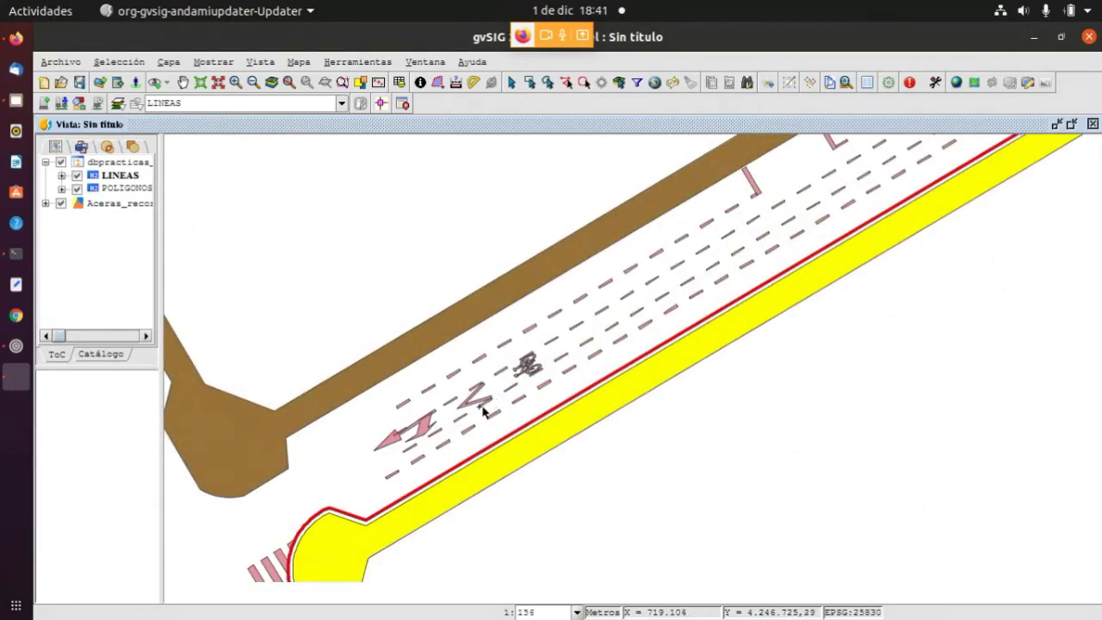
{"action": "scroll", "coordinate": [490, 398], "scroll_direction": "up", "scroll_amount": 3}
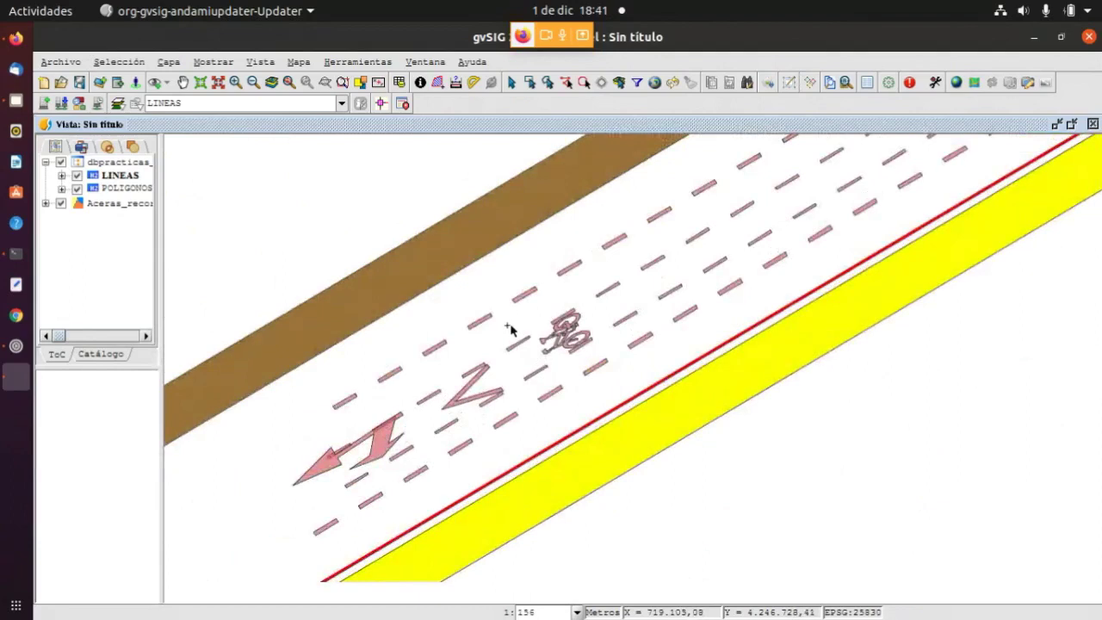
{"action": "scroll", "coordinate": [467, 413], "scroll_direction": "down", "scroll_amount": 2}
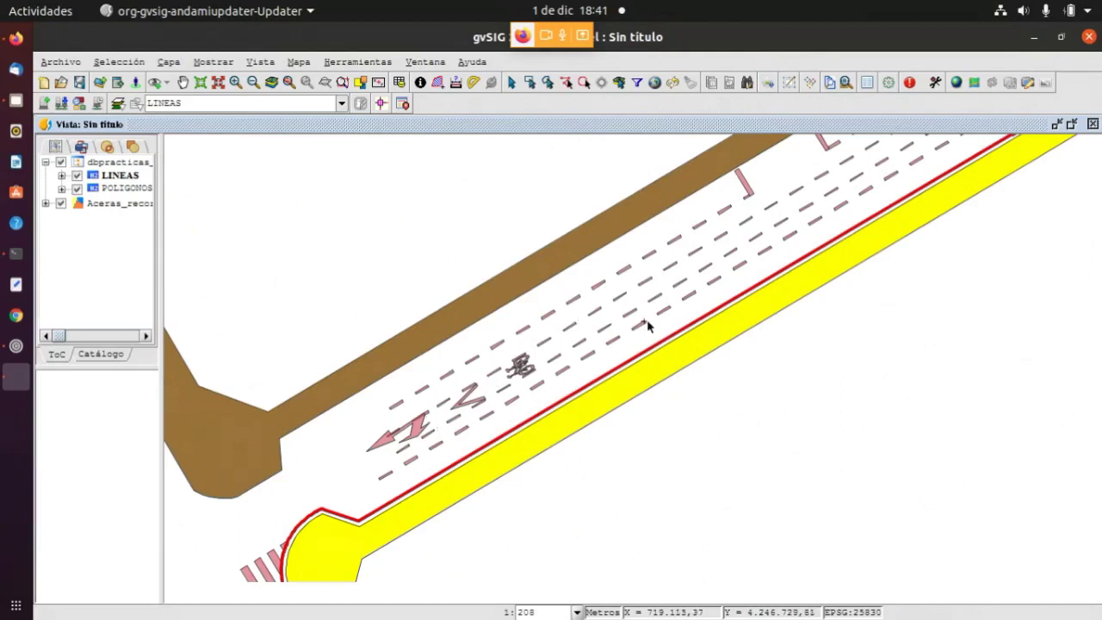
{"action": "scroll", "coordinate": [566, 352], "scroll_direction": "down", "scroll_amount": 3}
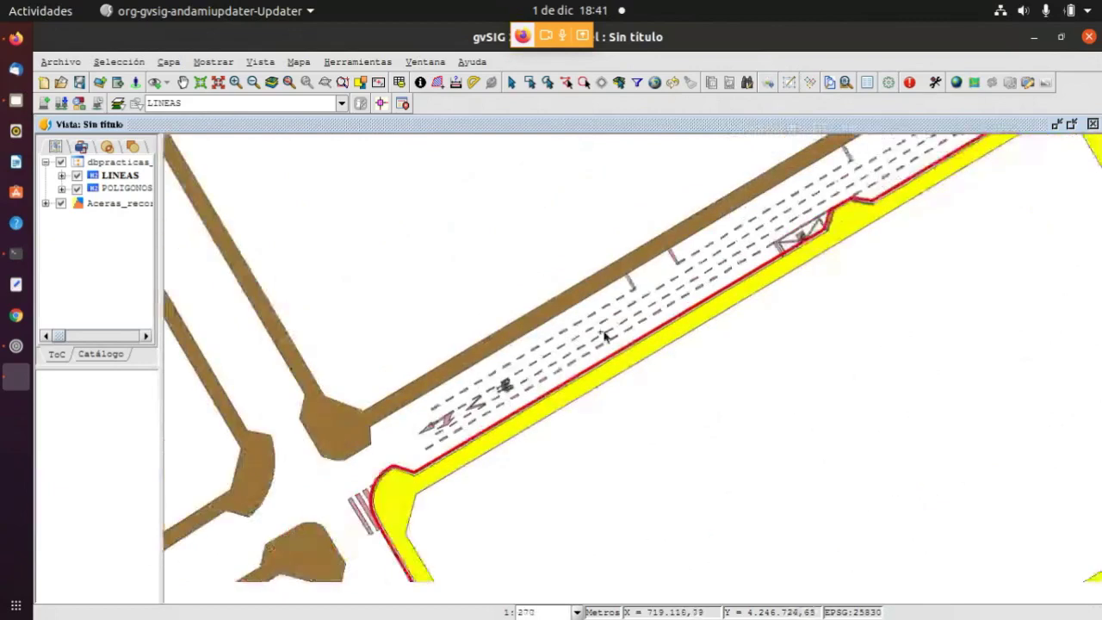
{"action": "scroll", "coordinate": [907, 168], "scroll_direction": "up", "scroll_amount": 3}
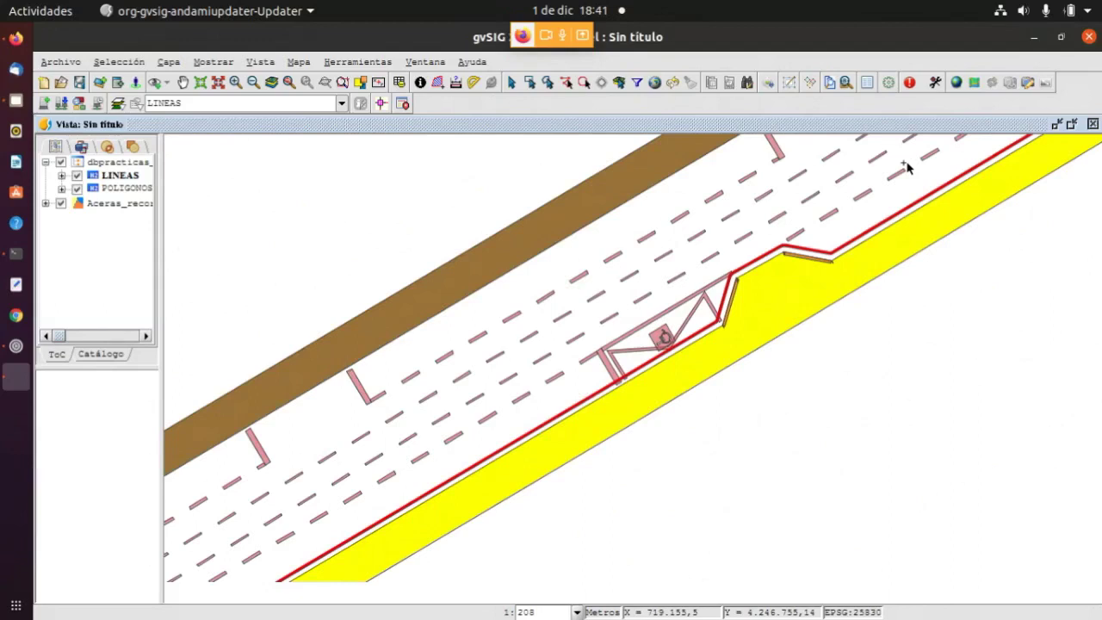
{"action": "scroll", "coordinate": [906, 167], "scroll_direction": "down", "scroll_amount": 3}
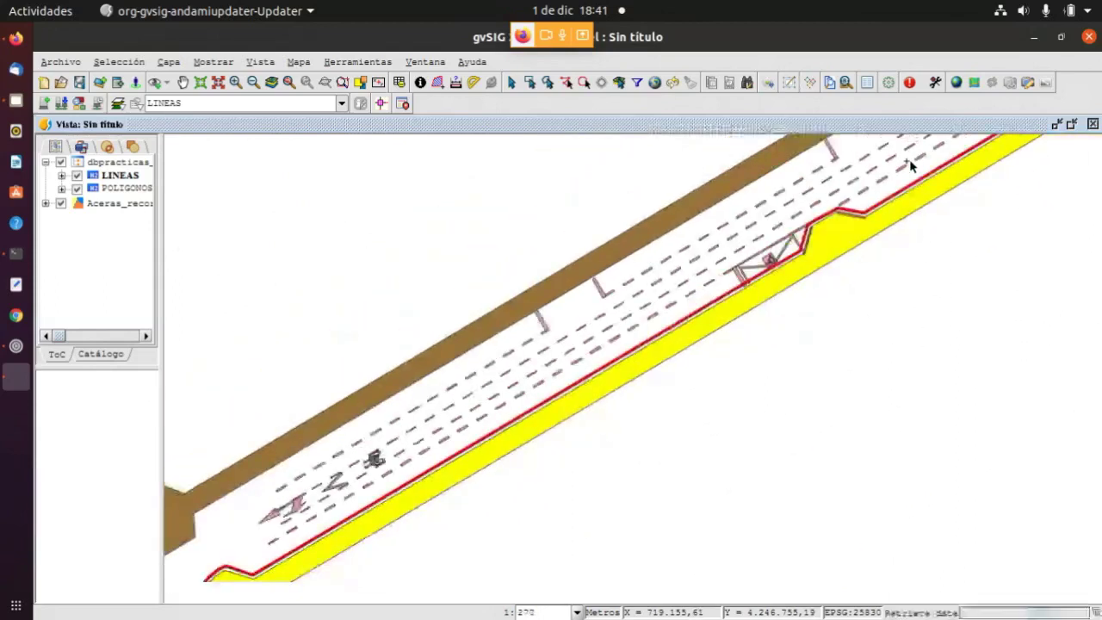
{"action": "scroll", "coordinate": [374, 409], "scroll_direction": "up", "scroll_amount": 3}
{"action": "scroll", "coordinate": [462, 401], "scroll_direction": "down", "scroll_amount": 1}
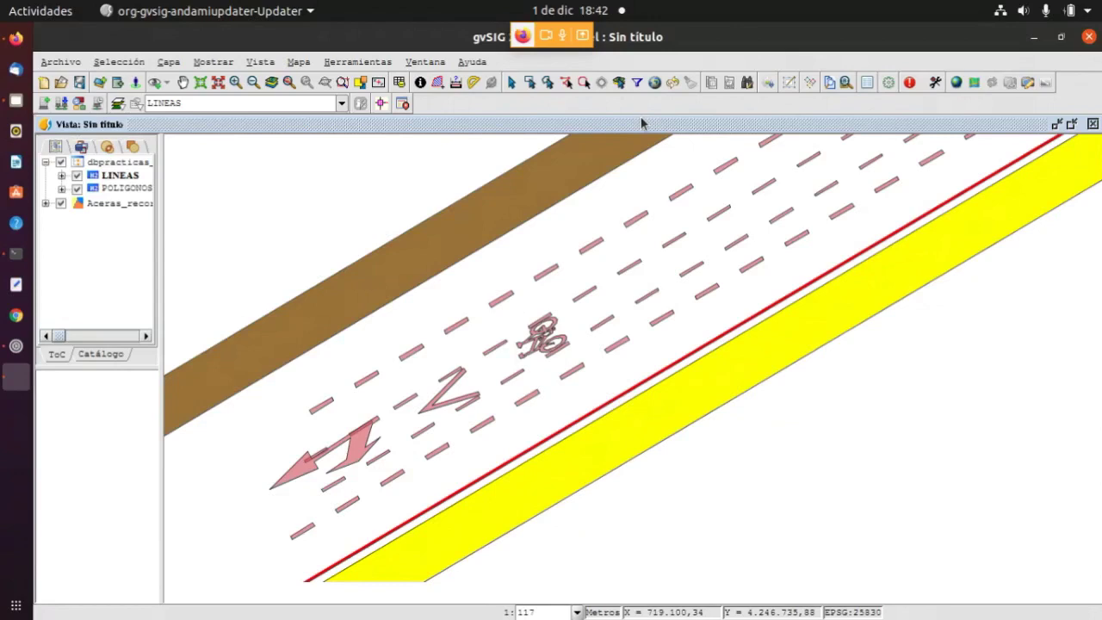
Create a new view document from the project manager
{"action": "left_click", "coordinate": [213, 66]}
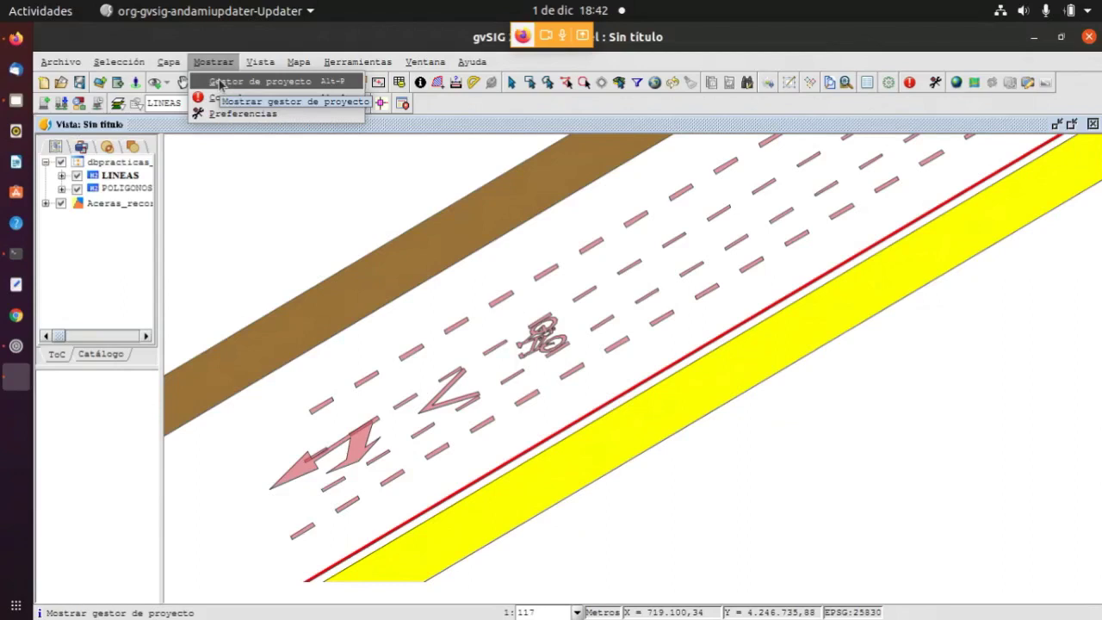
{"action": "left_click", "coordinate": [220, 82]}
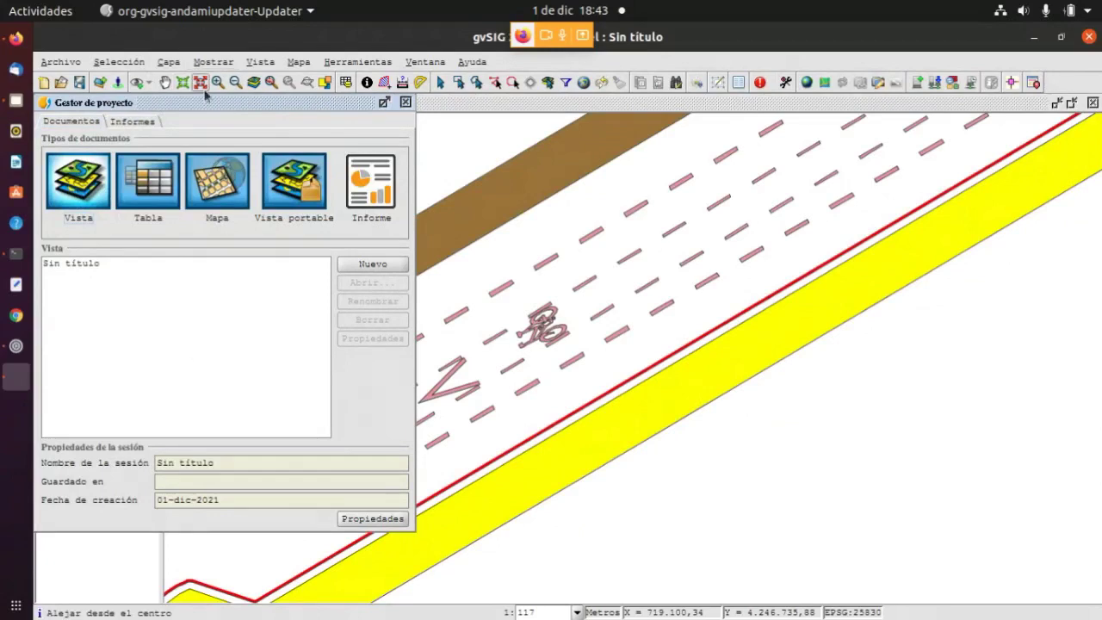
{"action": "left_click", "coordinate": [373, 264]}
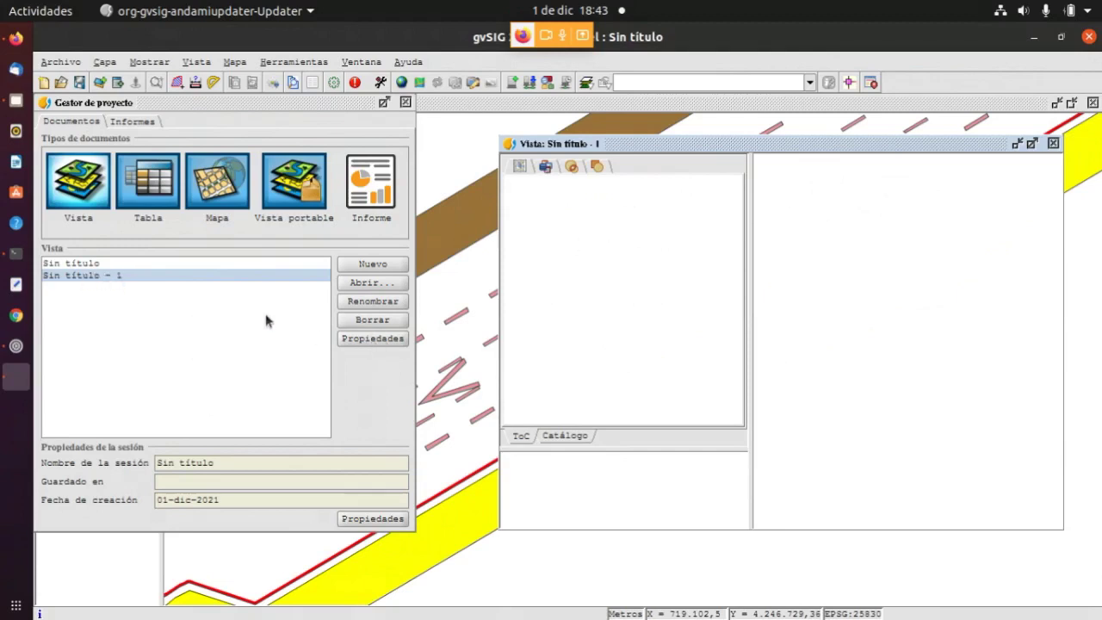
Rename the new view as Usuario1 in its properties and maximize its window
{"action": "left_click", "coordinate": [370, 338]}
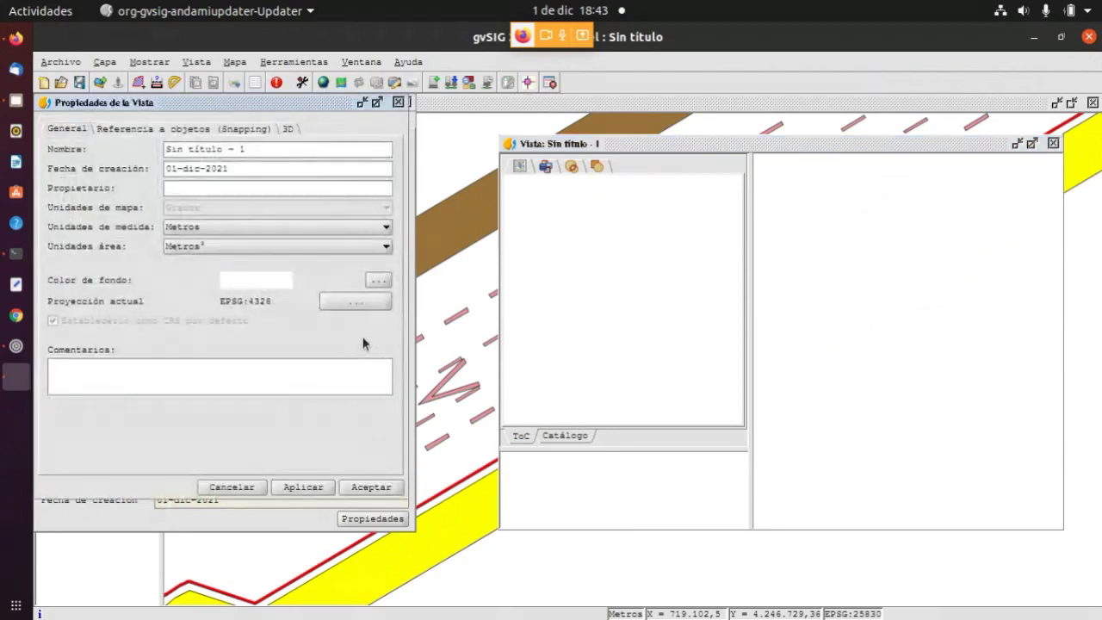
{"action": "left_click_drag", "start_coordinate": [254, 145], "coordinate": [141, 147]}
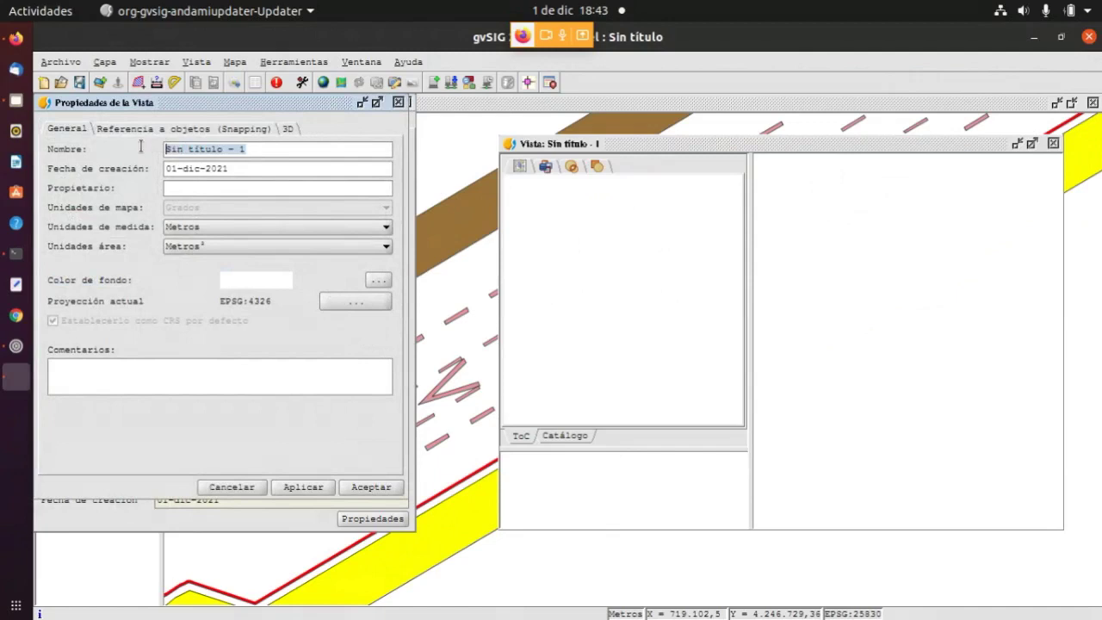
{"action": "type", "text": "Usu"}
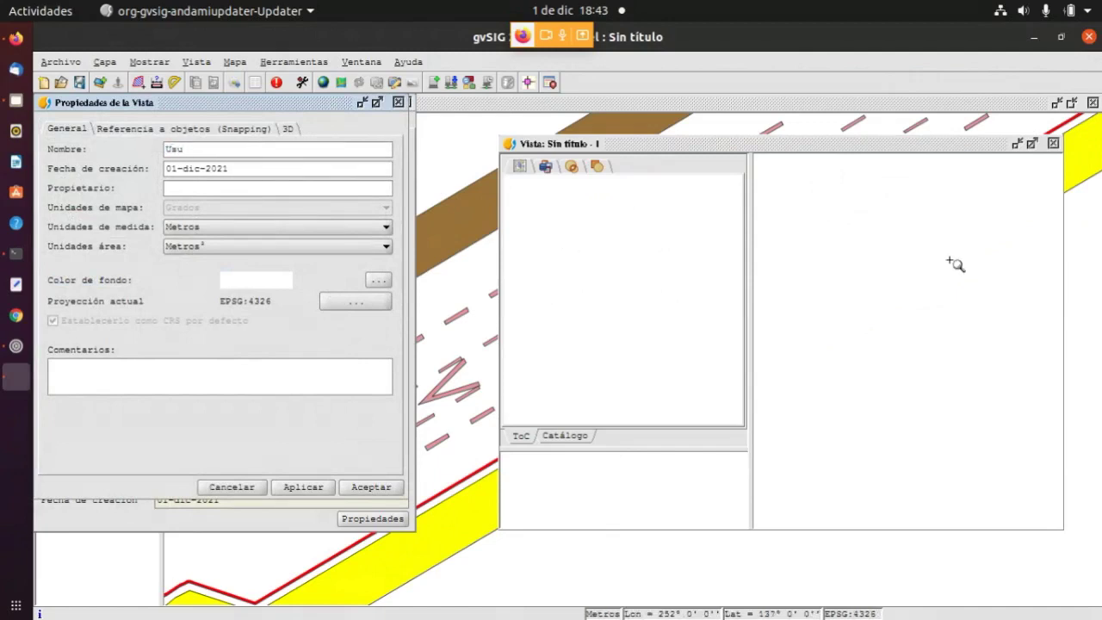
{"action": "type", "text": "ario1"}
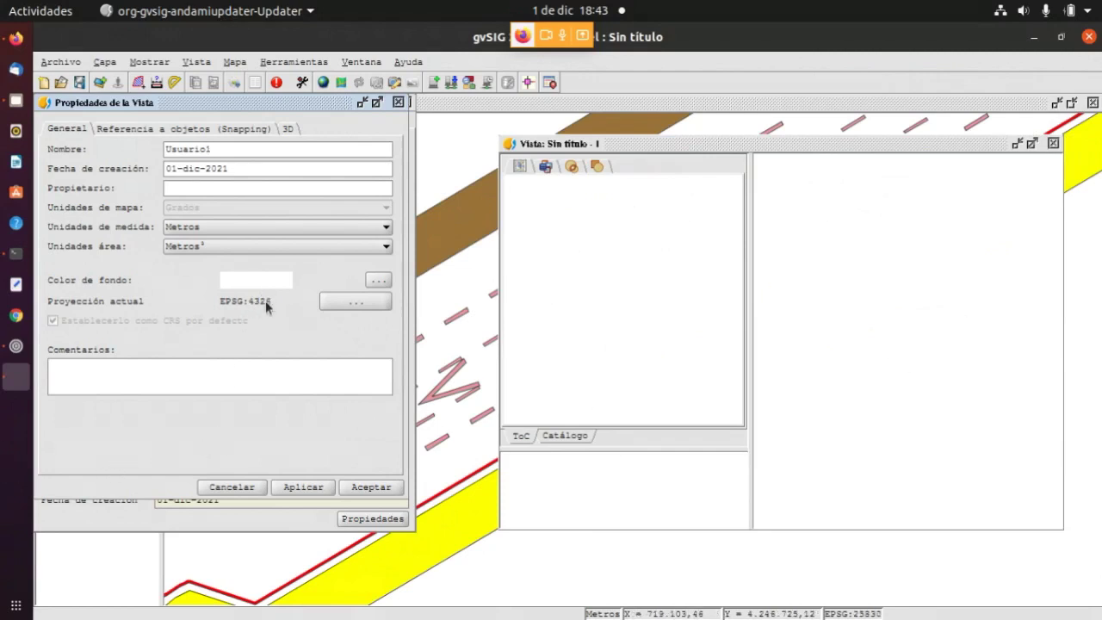
{"action": "left_click", "coordinate": [371, 486]}
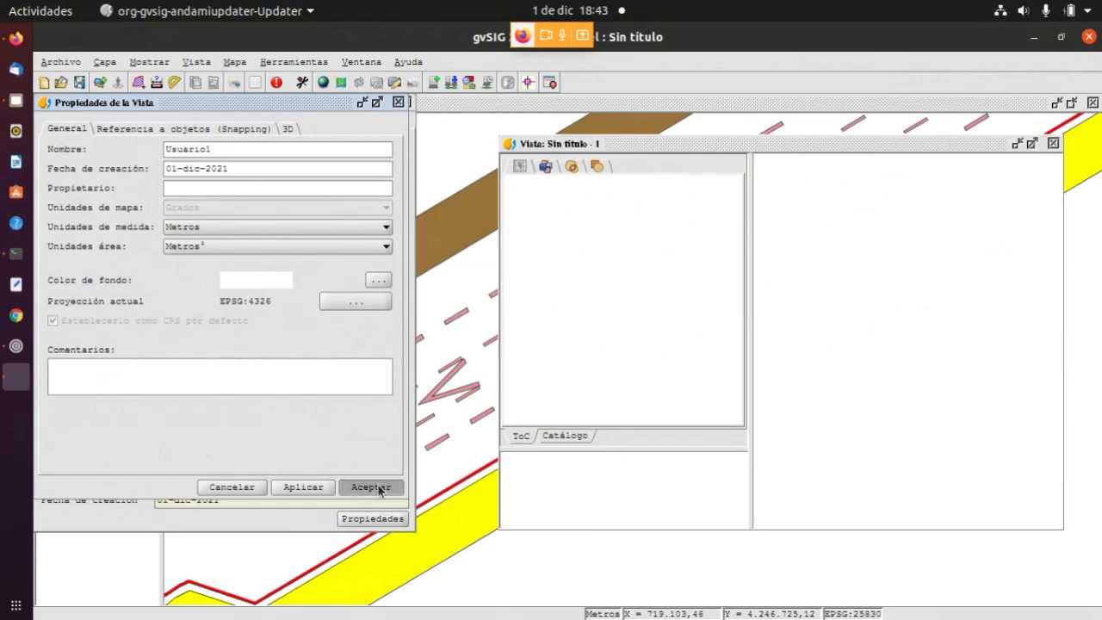
{"action": "double_click", "coordinate": [773, 142]}
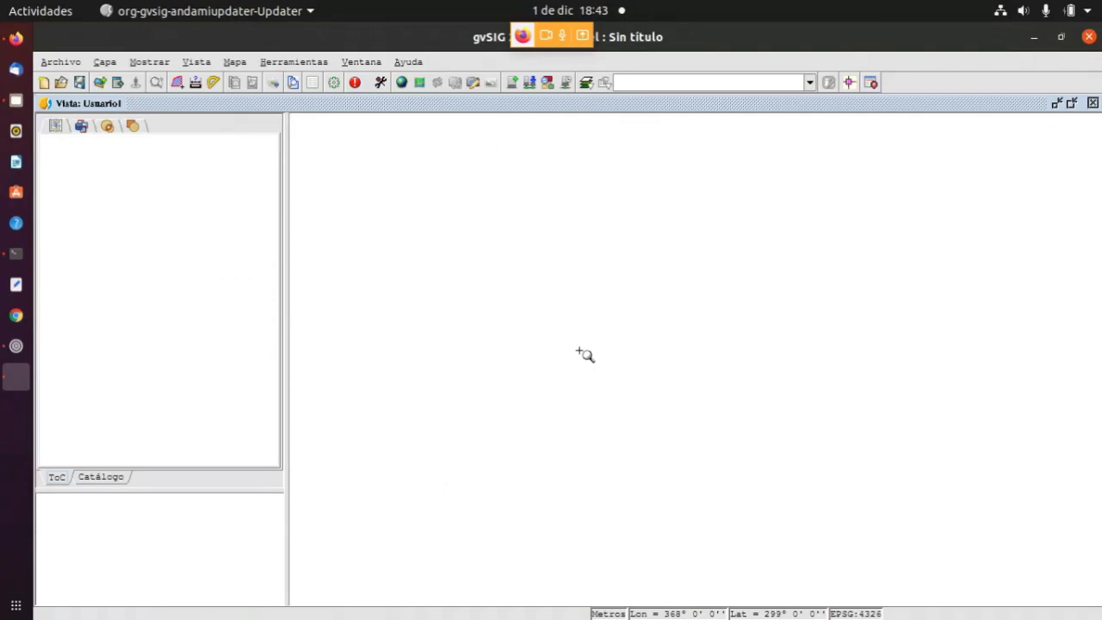
Add the raster OSM_London_1.tif from the Capa_base folder to the Usuario1 view, loading it as a normal, untiled layer
{"action": "left_click", "coordinate": [100, 83]}
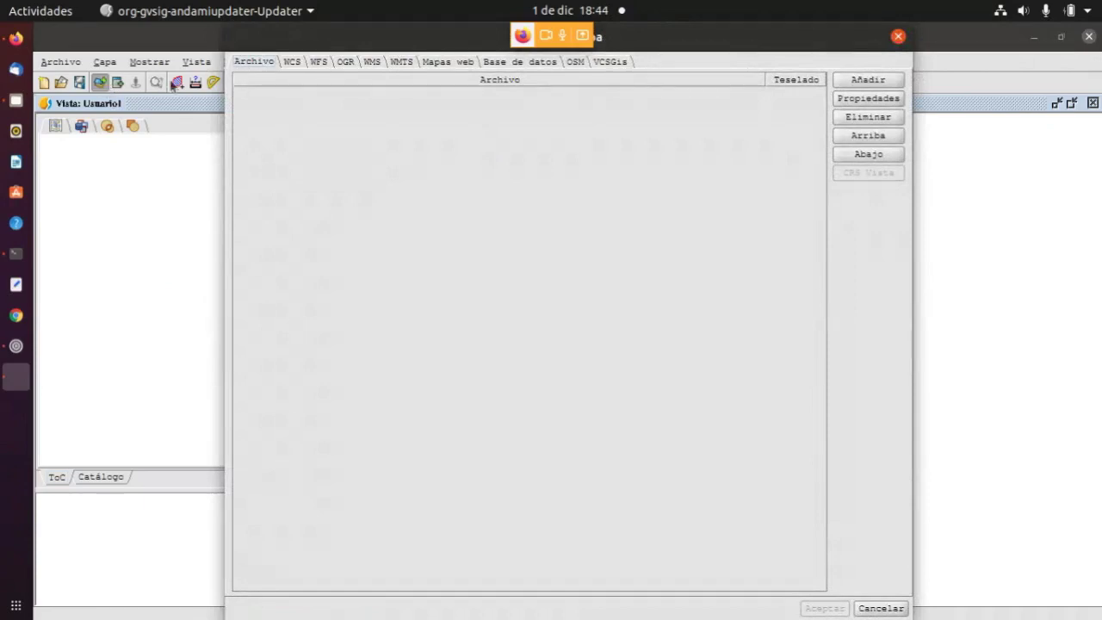
{"action": "left_click", "coordinate": [255, 61]}
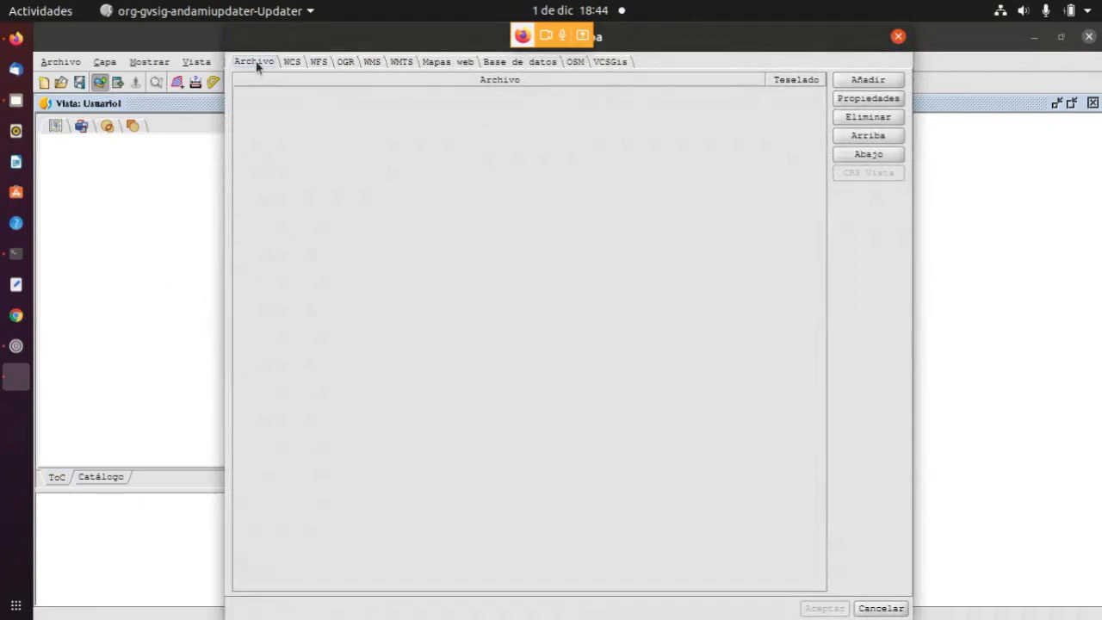
{"action": "left_click", "coordinate": [869, 80]}
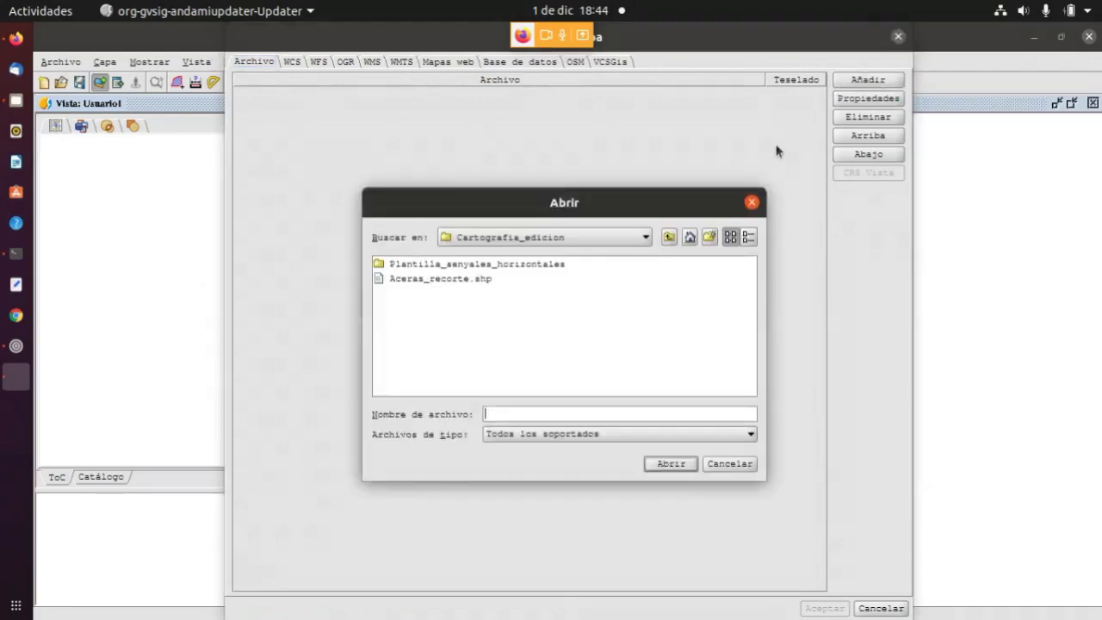
{"action": "left_click", "coordinate": [668, 237]}
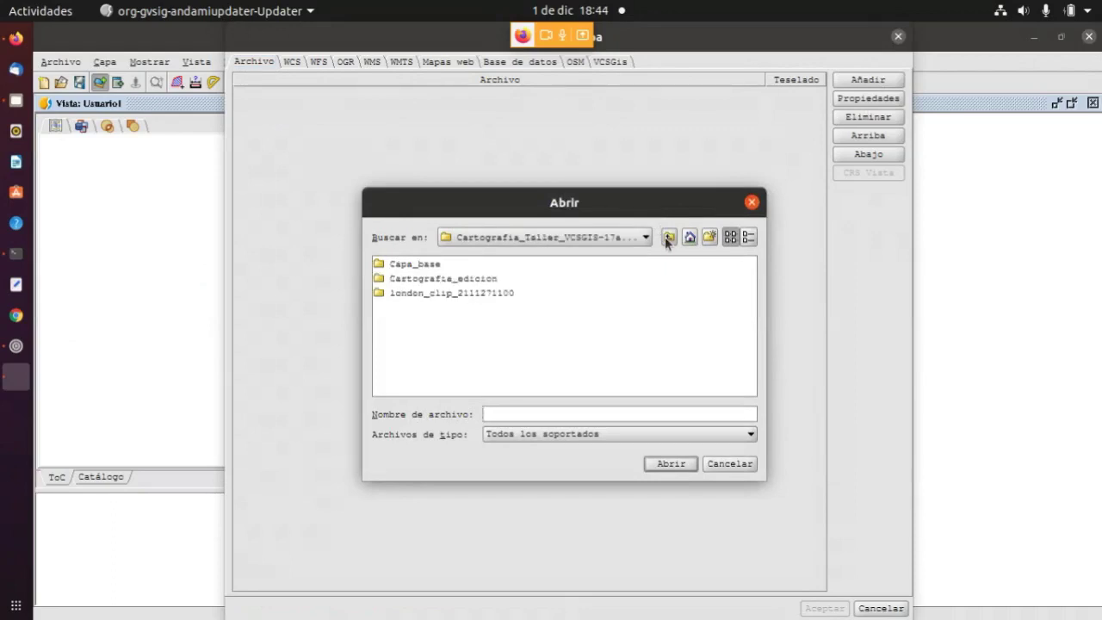
{"action": "double_click", "coordinate": [427, 268]}
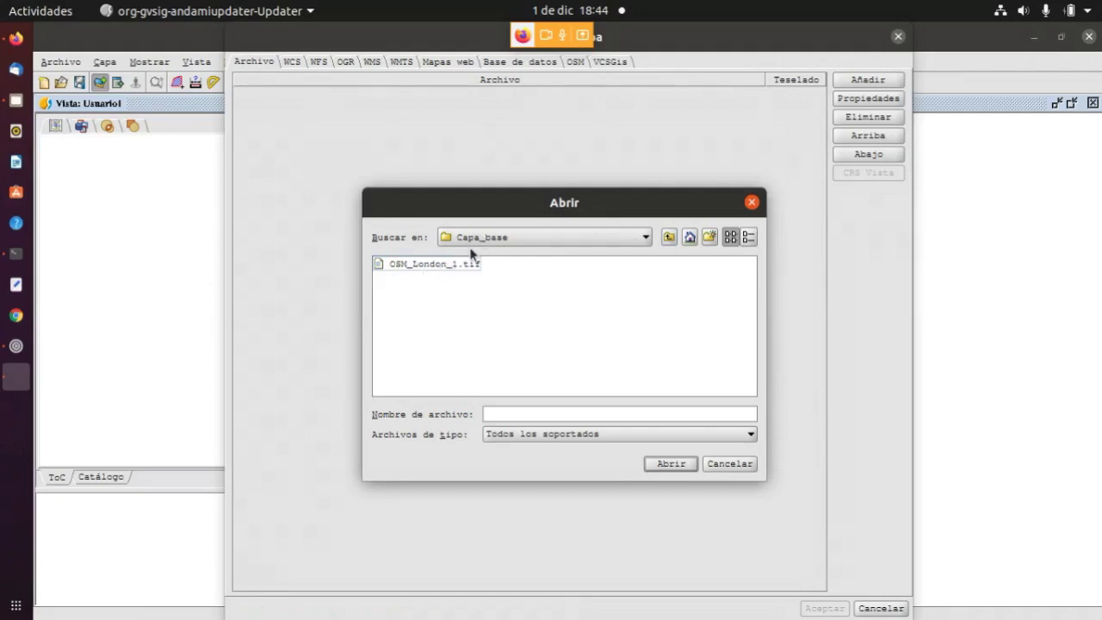
{"action": "left_click", "coordinate": [438, 268]}
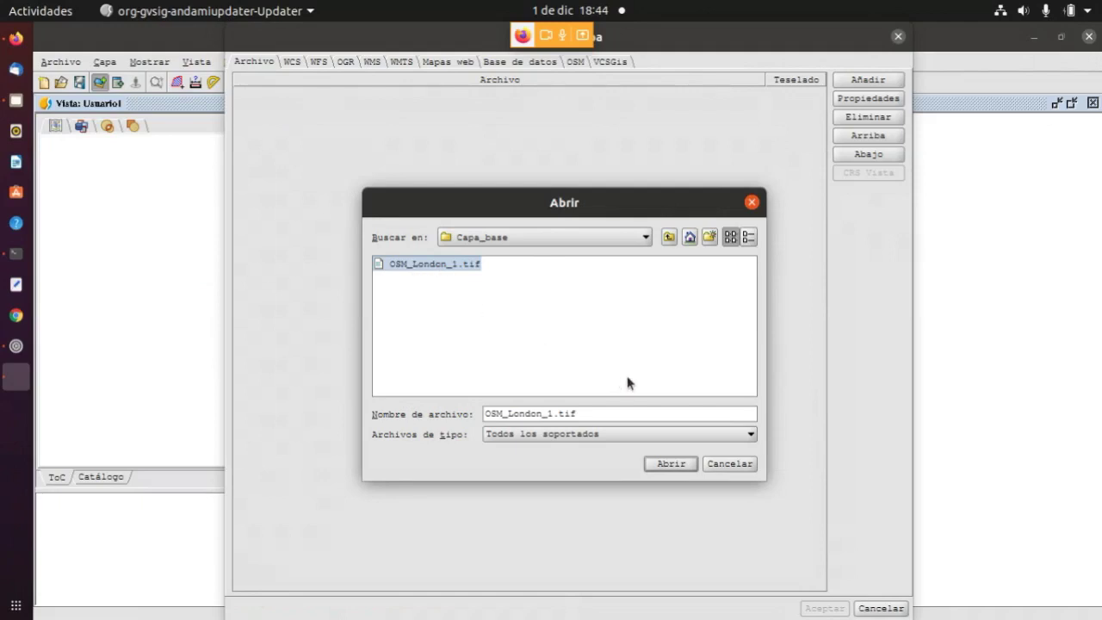
{"action": "left_click", "coordinate": [672, 464]}
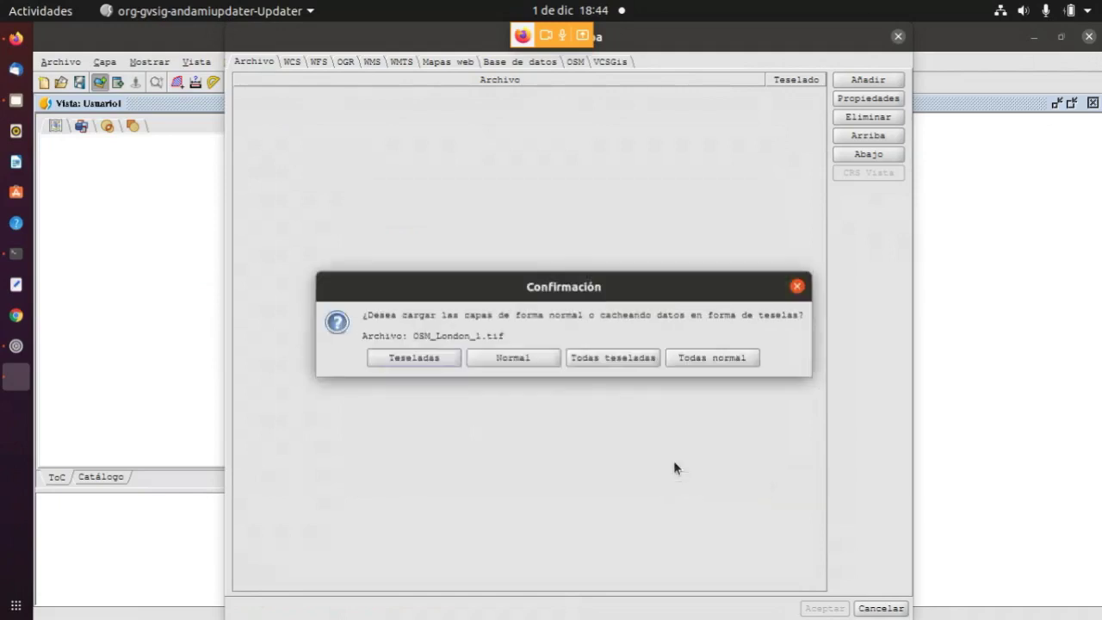
{"action": "left_click", "coordinate": [513, 358]}
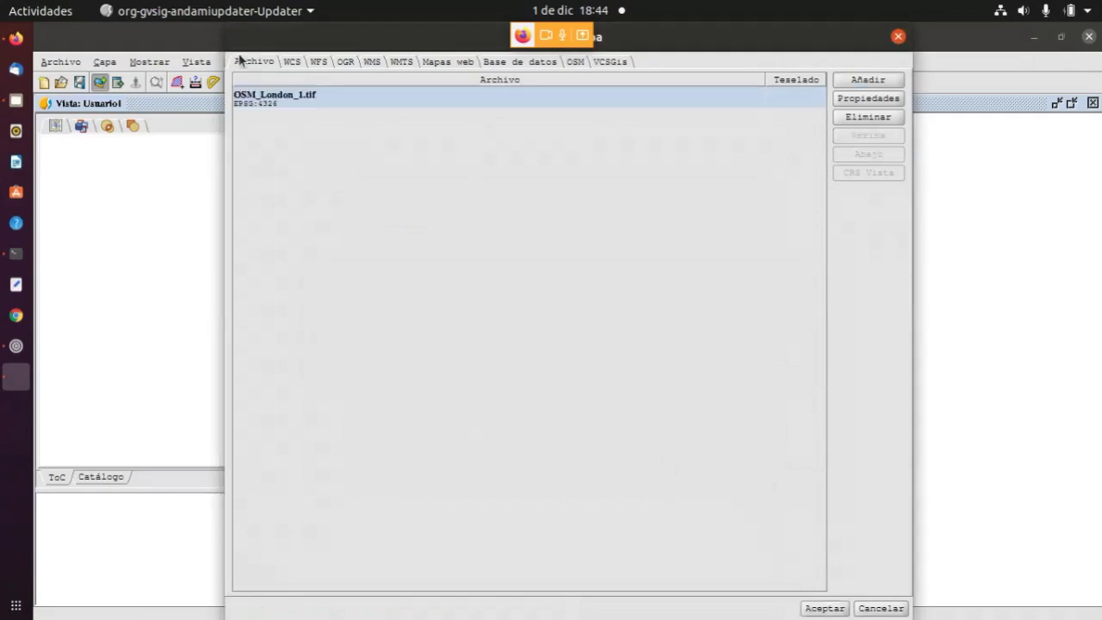
{"action": "left_click", "coordinate": [824, 608]}
{"action": "scroll", "coordinate": [725, 363], "scroll_direction": "down", "scroll_amount": 1}
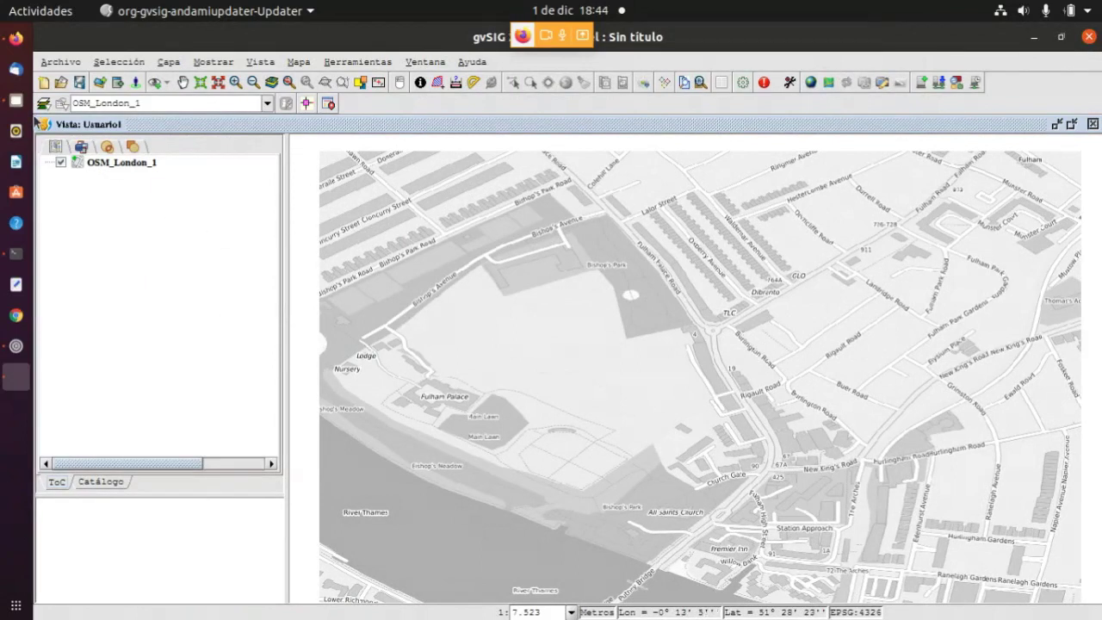
{"action": "left_click", "coordinate": [16, 39]}
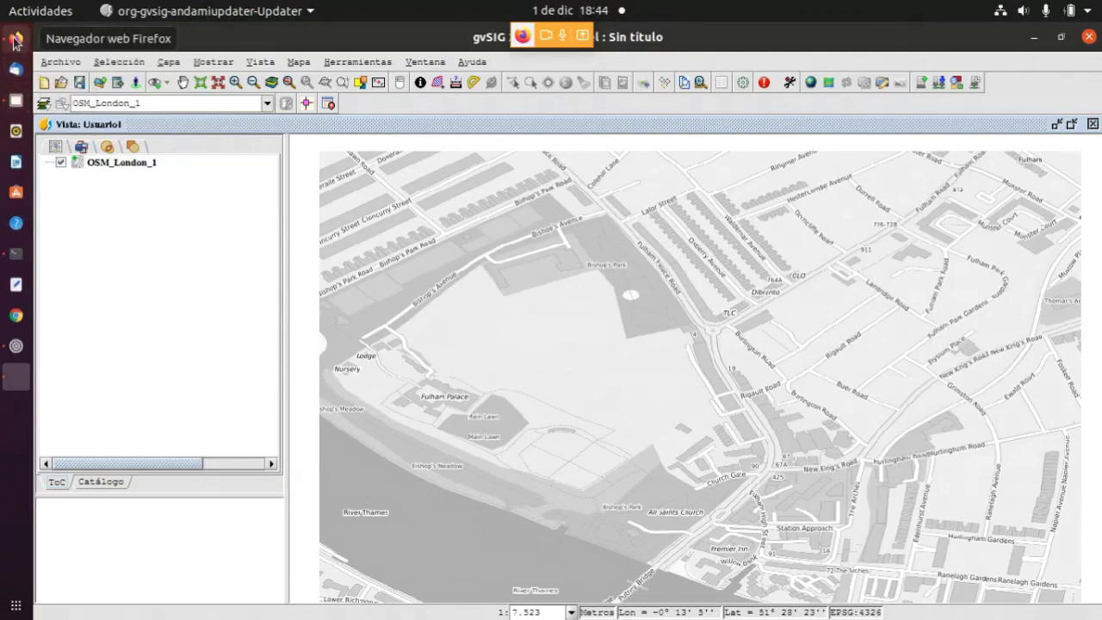
{"action": "left_click", "coordinate": [15, 100]}
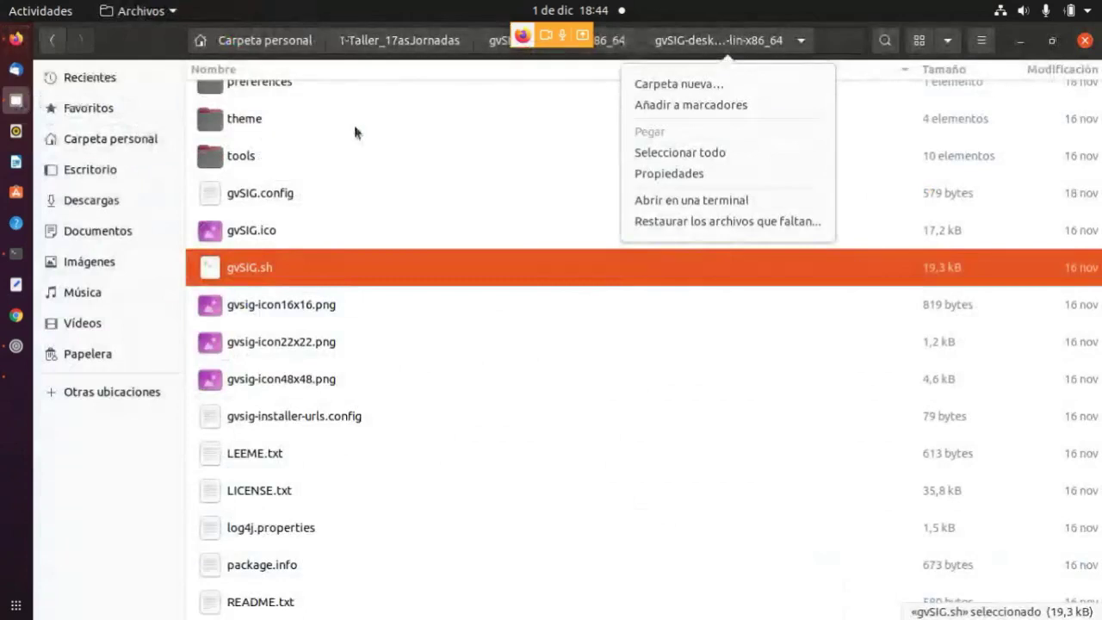
{"action": "key", "text": "Escape"}
{"action": "left_click", "coordinate": [447, 45]}
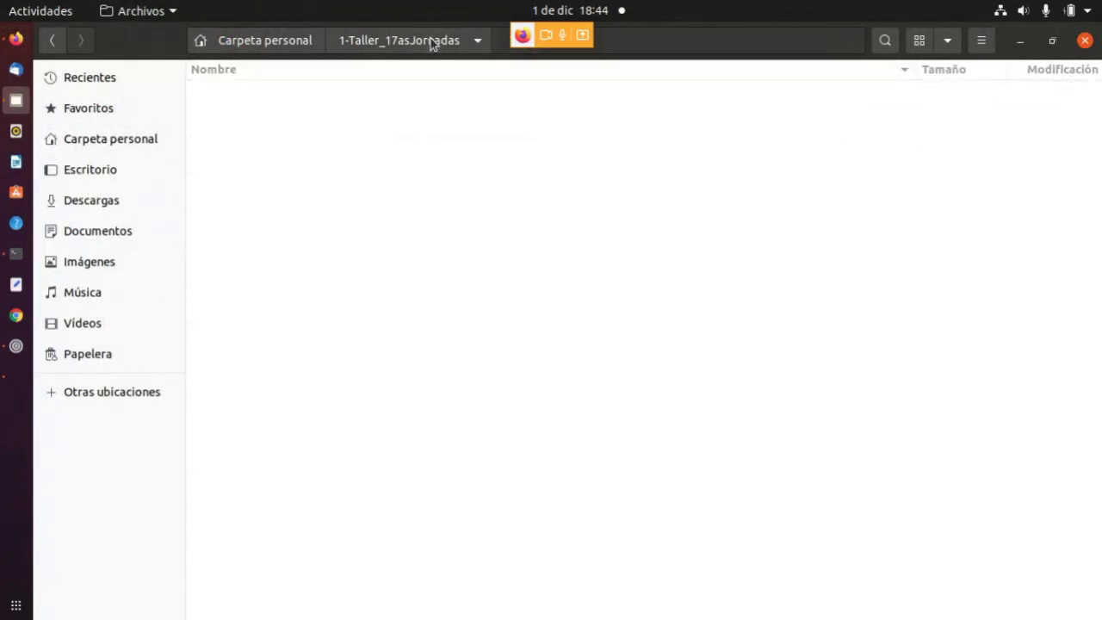
{"action": "double_click", "coordinate": [360, 101]}
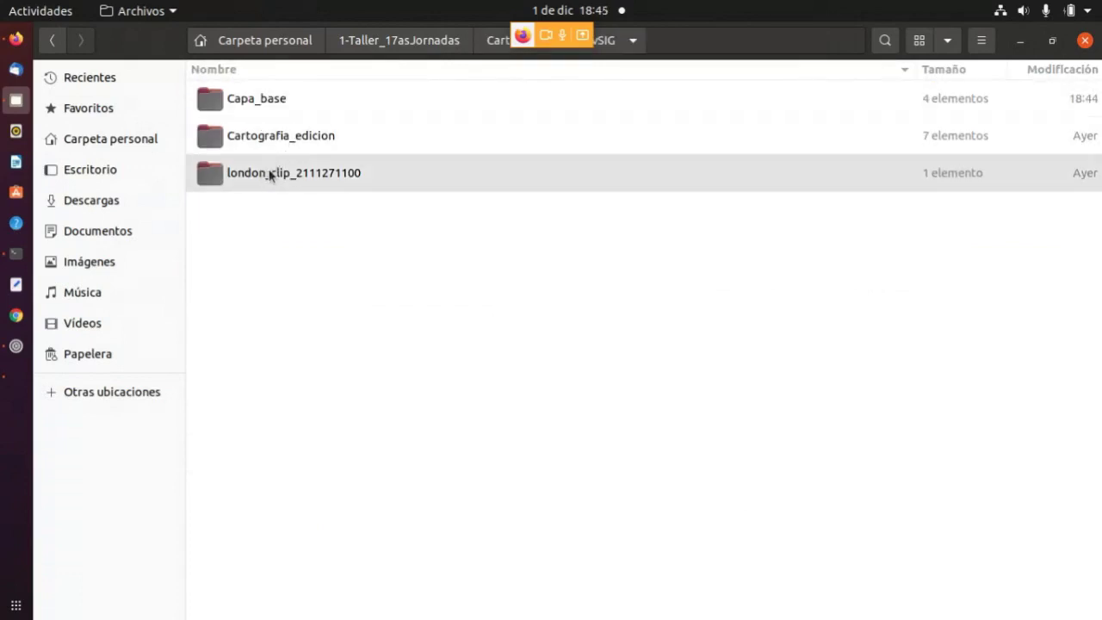
{"action": "double_click", "coordinate": [269, 175]}
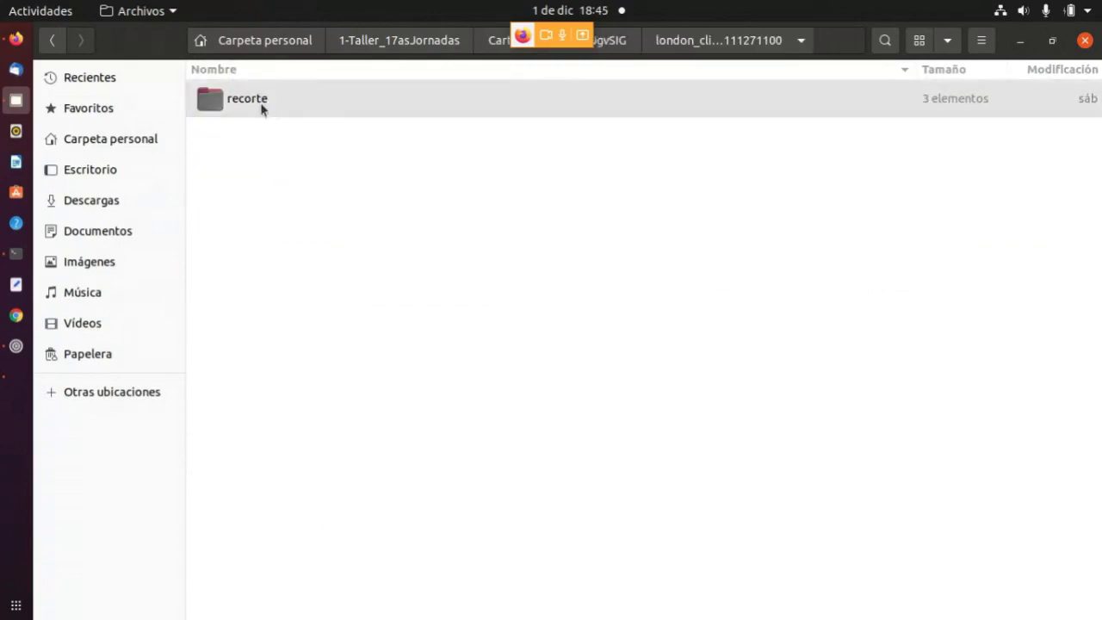
{"action": "double_click", "coordinate": [254, 100]}
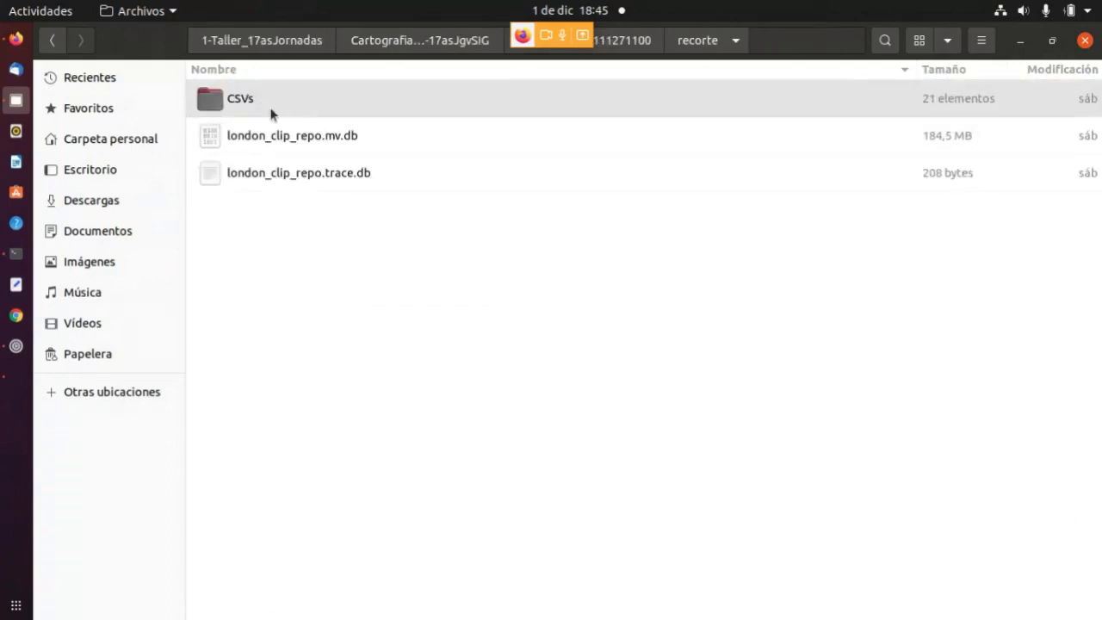
{"action": "left_click", "coordinate": [282, 136]}
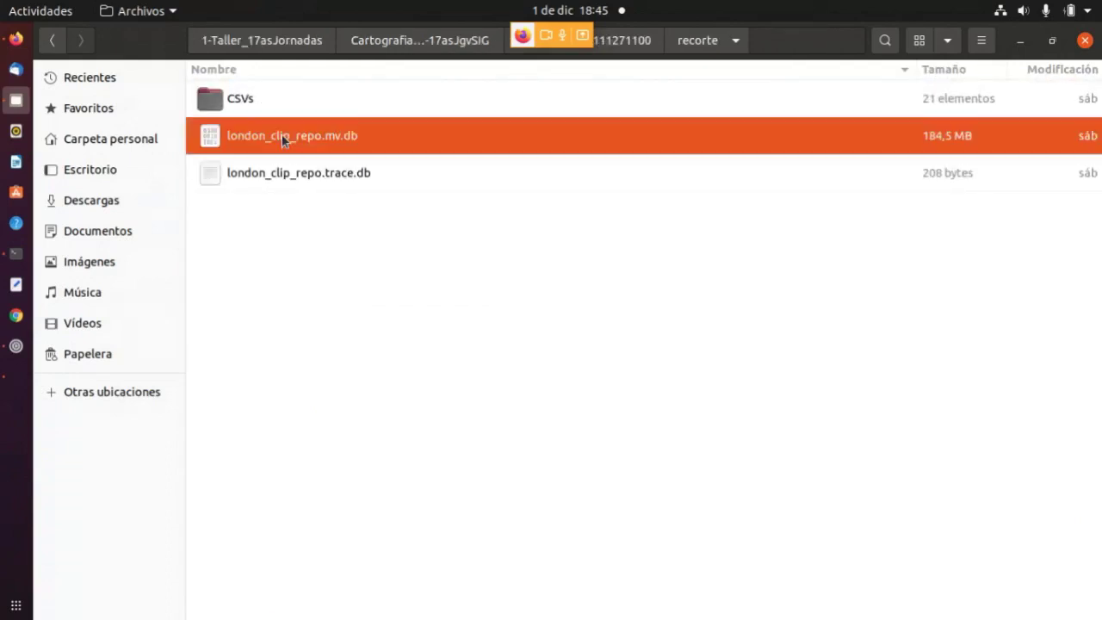
{"action": "left_click", "coordinate": [299, 176], "text": "shift"}
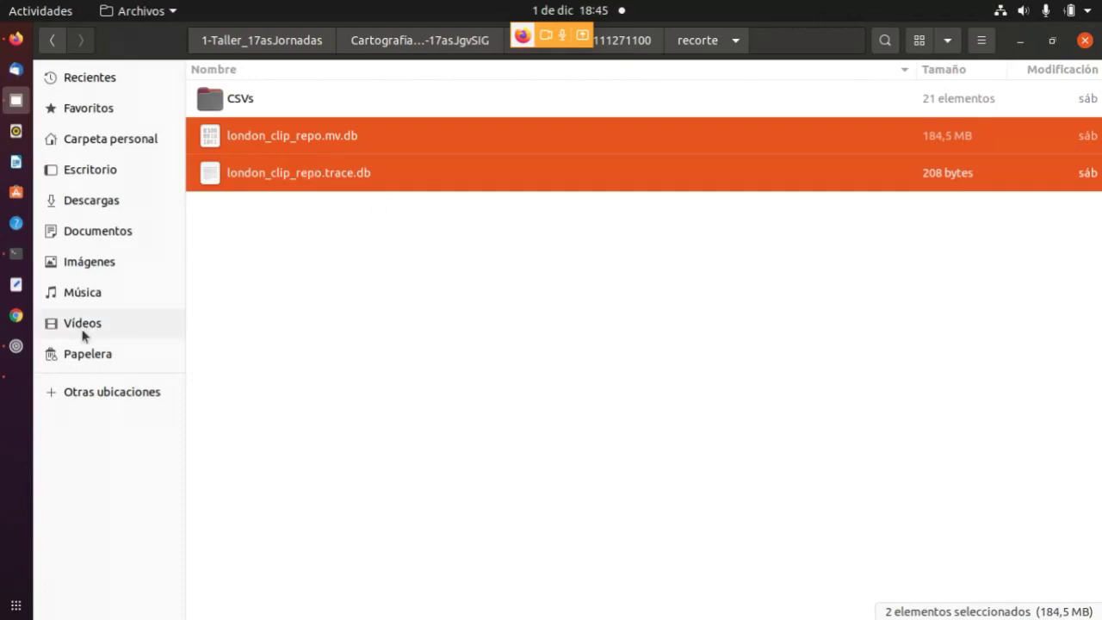
Return to gvSIG and open the VCSGis tool for initializing a working copy
{"action": "left_click", "coordinate": [15, 381]}
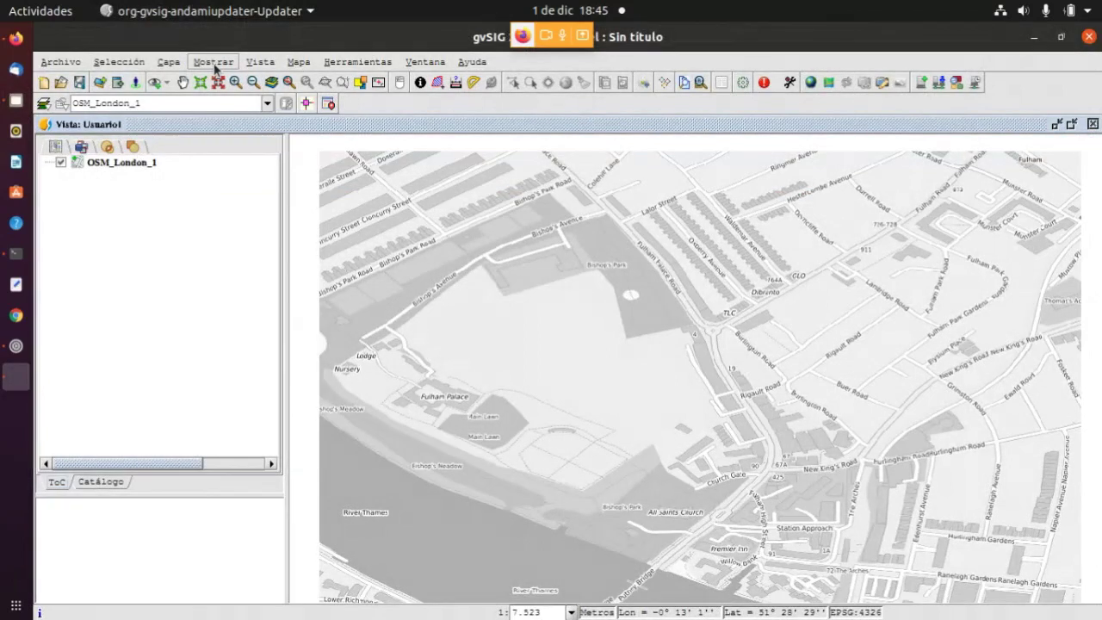
{"action": "left_click", "coordinate": [354, 62]}
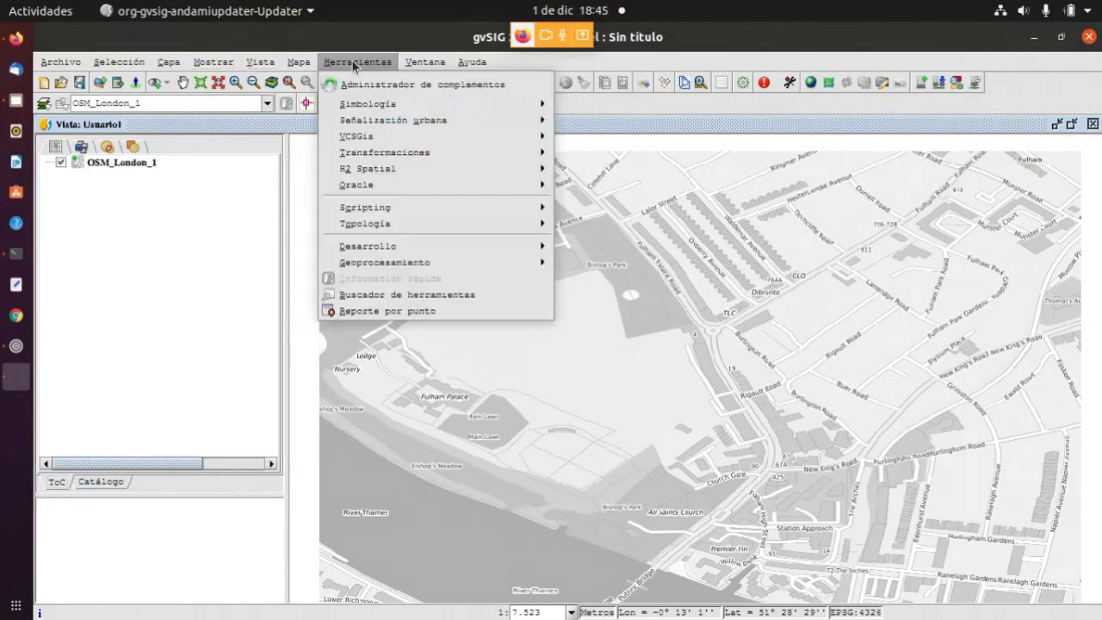
{"action": "mouse_move", "coordinate": [358, 137]}
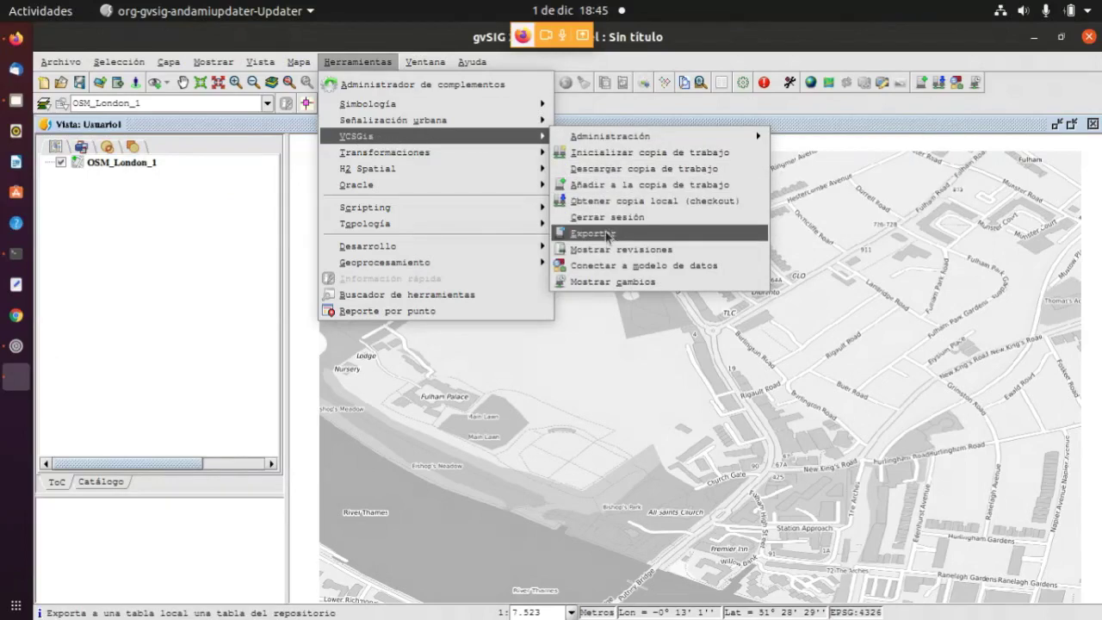
{"action": "mouse_move", "coordinate": [610, 140]}
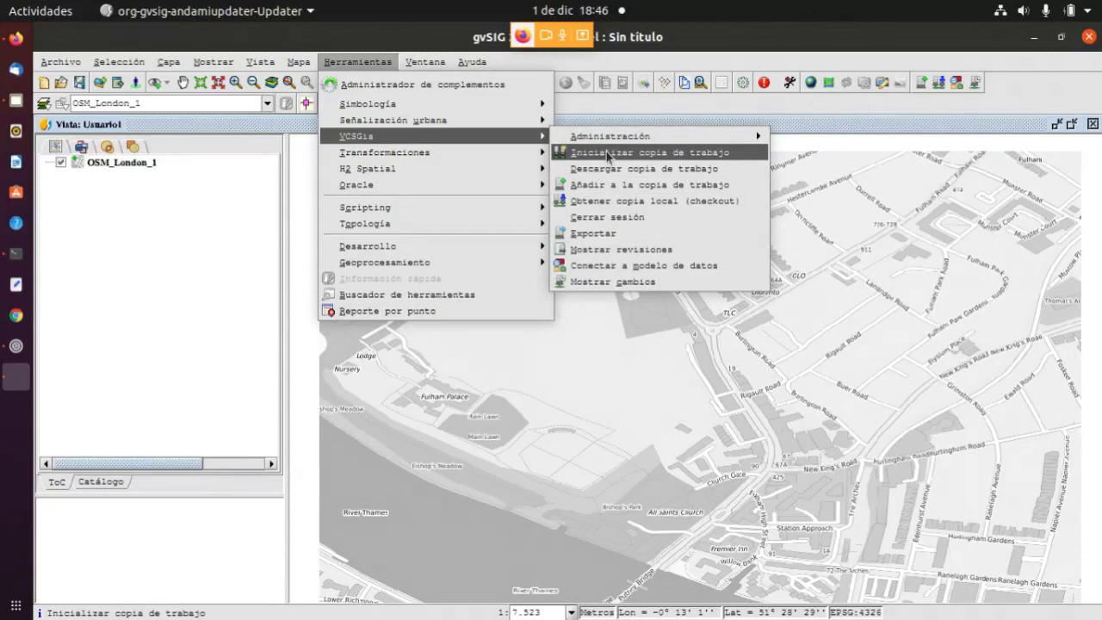
{"action": "left_click", "coordinate": [657, 156]}
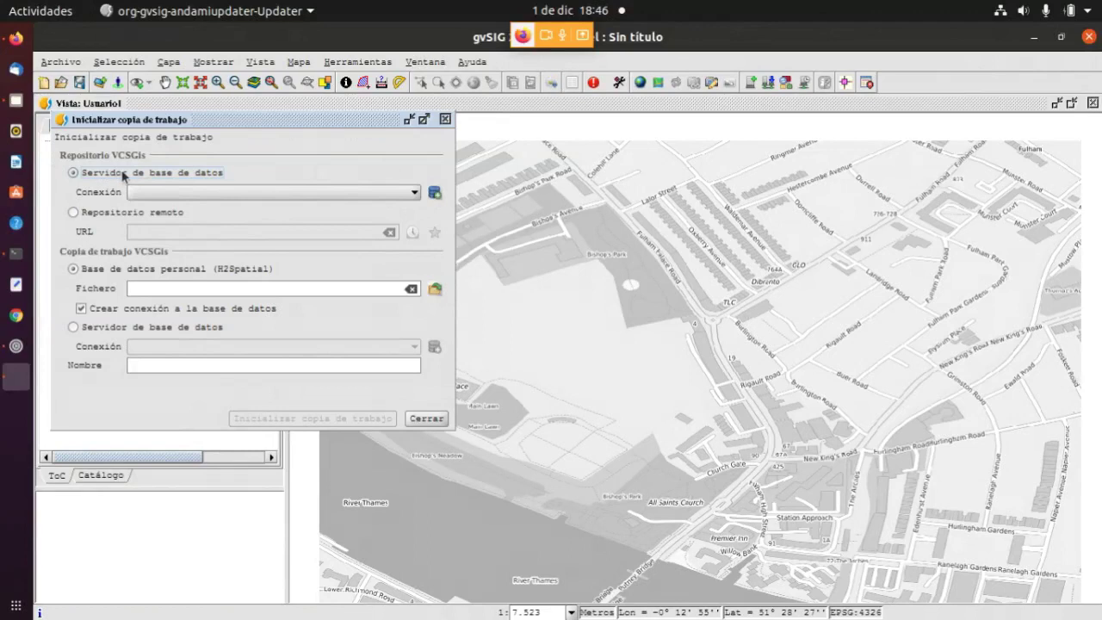
Start a new database connection for the VCSGis repository, named Repositorio1, with the H2Spatial connector
{"action": "left_click", "coordinate": [435, 195]}
{"action": "left_click", "coordinate": [556, 214]}
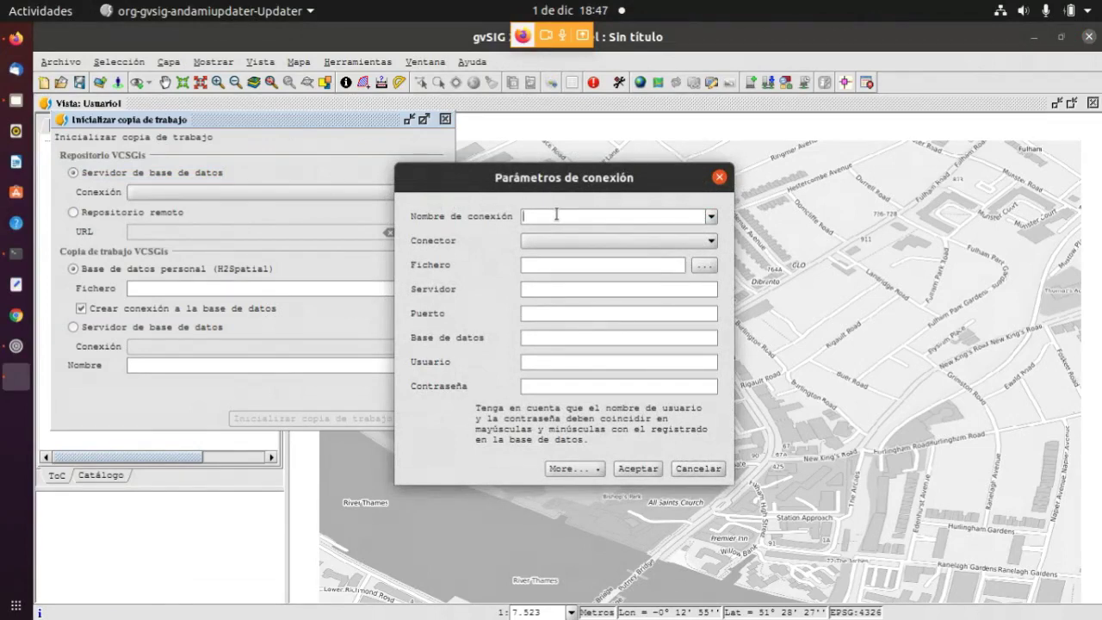
{"action": "type", "text": "Rpositorio1"}
{"action": "left_click", "coordinate": [531, 215]}
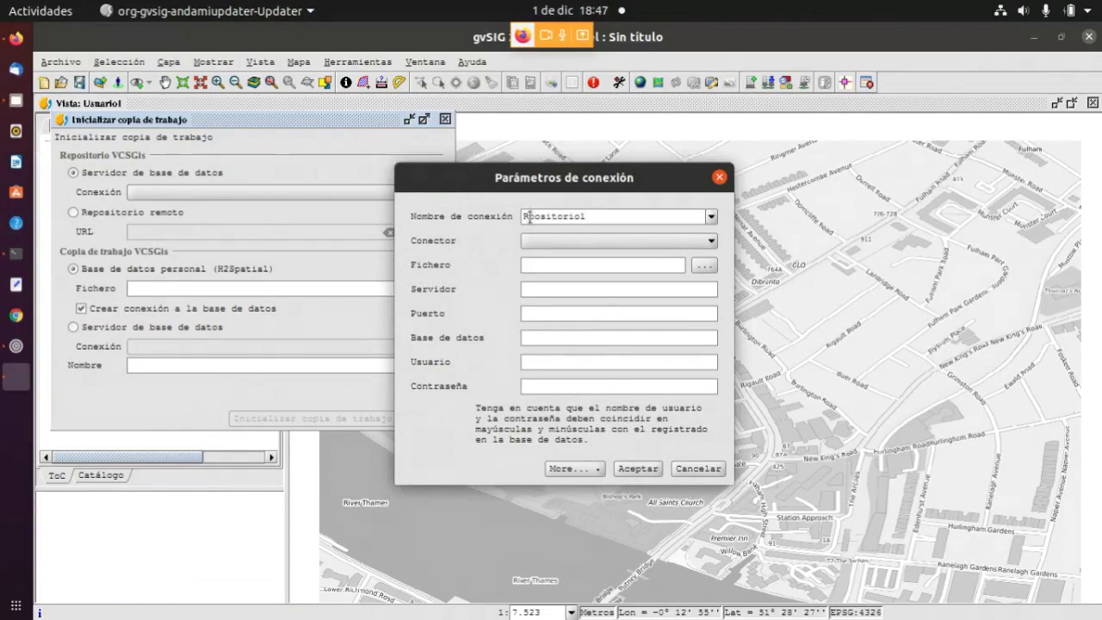
{"action": "type", "text": "e"}
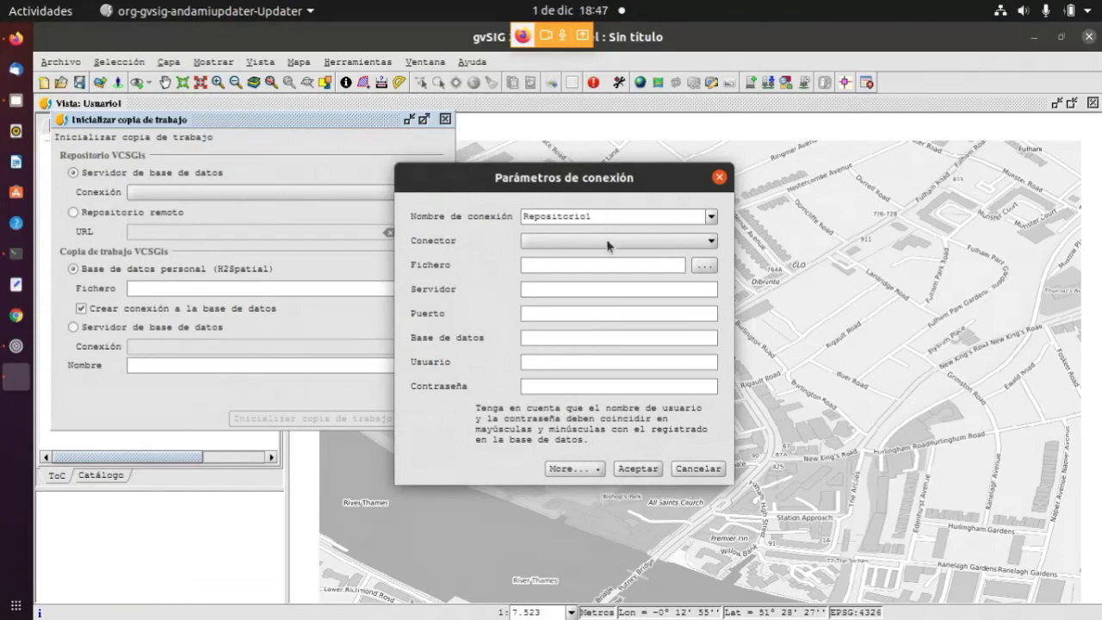
{"action": "left_click", "coordinate": [608, 242]}
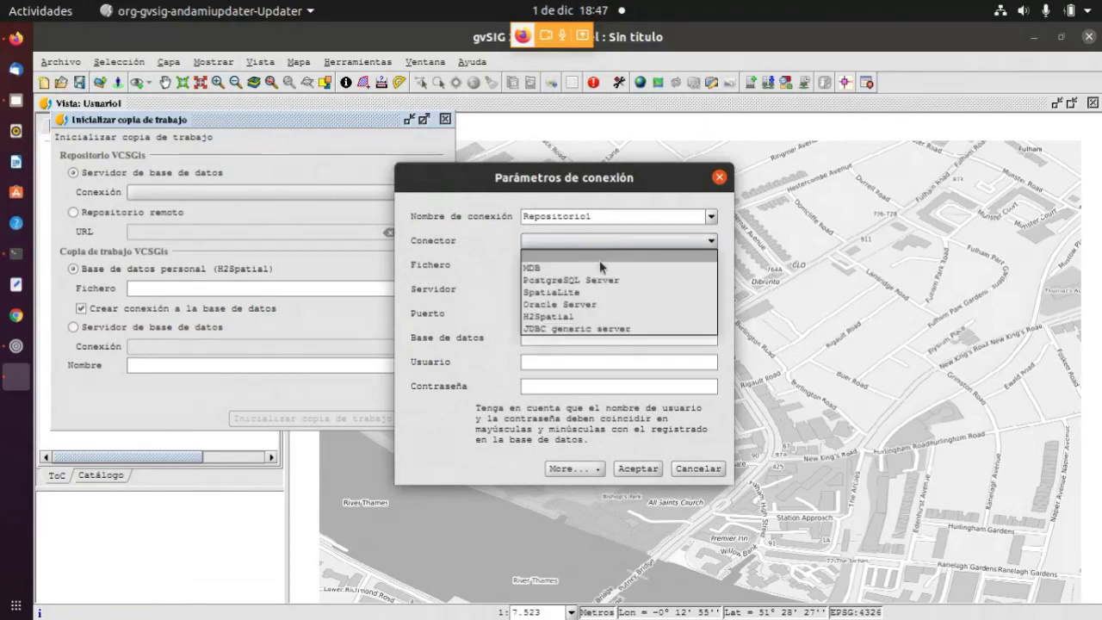
{"action": "left_click", "coordinate": [586, 315]}
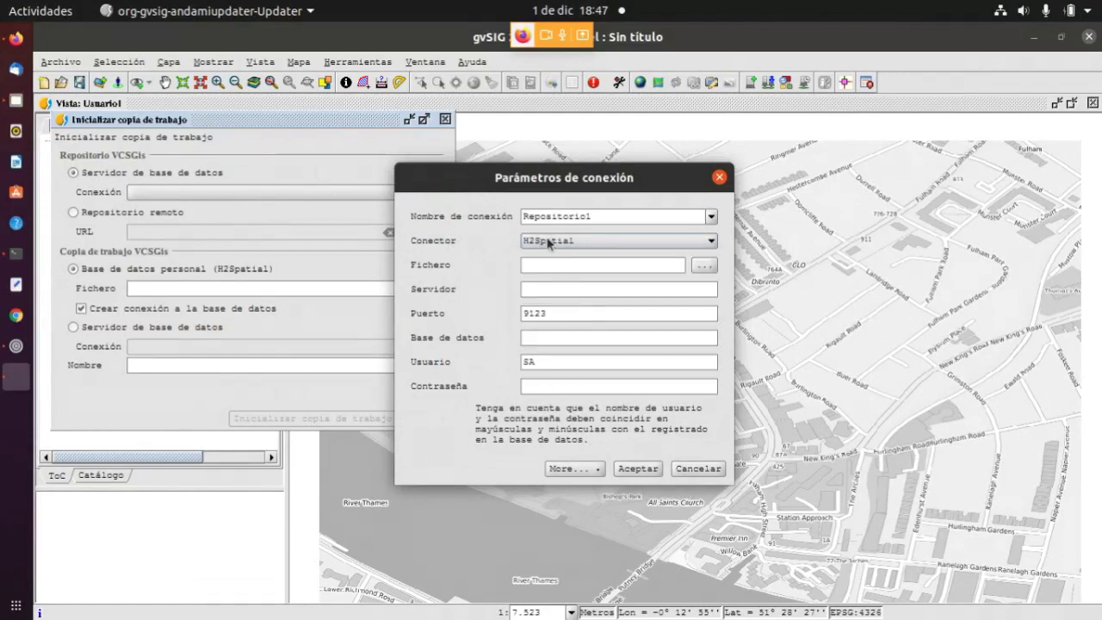
{"action": "left_click", "coordinate": [698, 268]}
{"action": "left_click", "coordinate": [699, 269]}
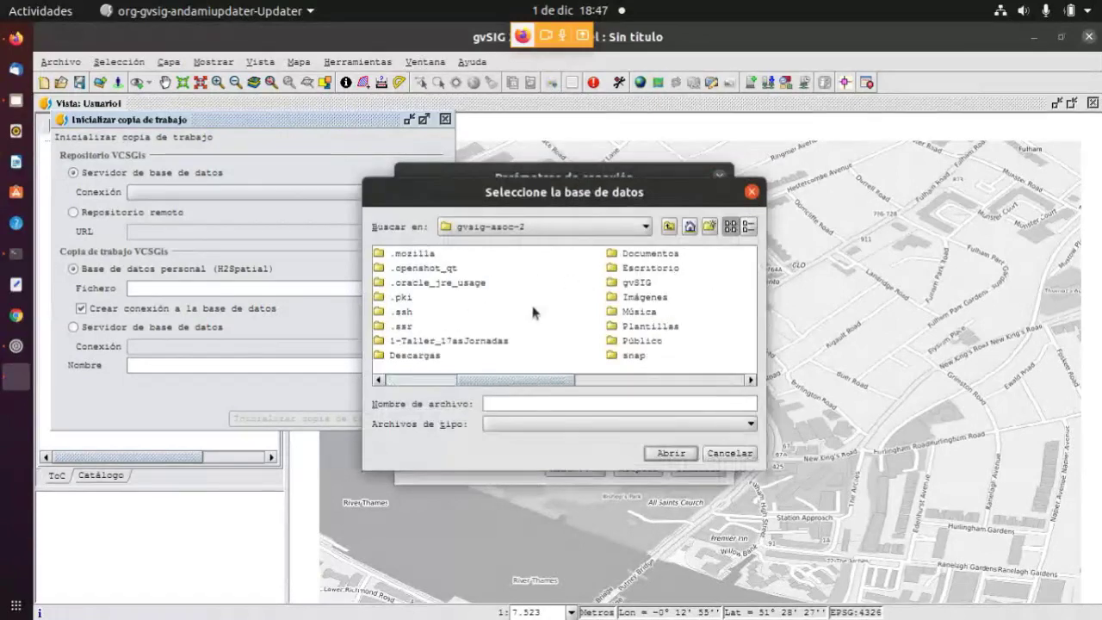
{"action": "double_click", "coordinate": [473, 344]}
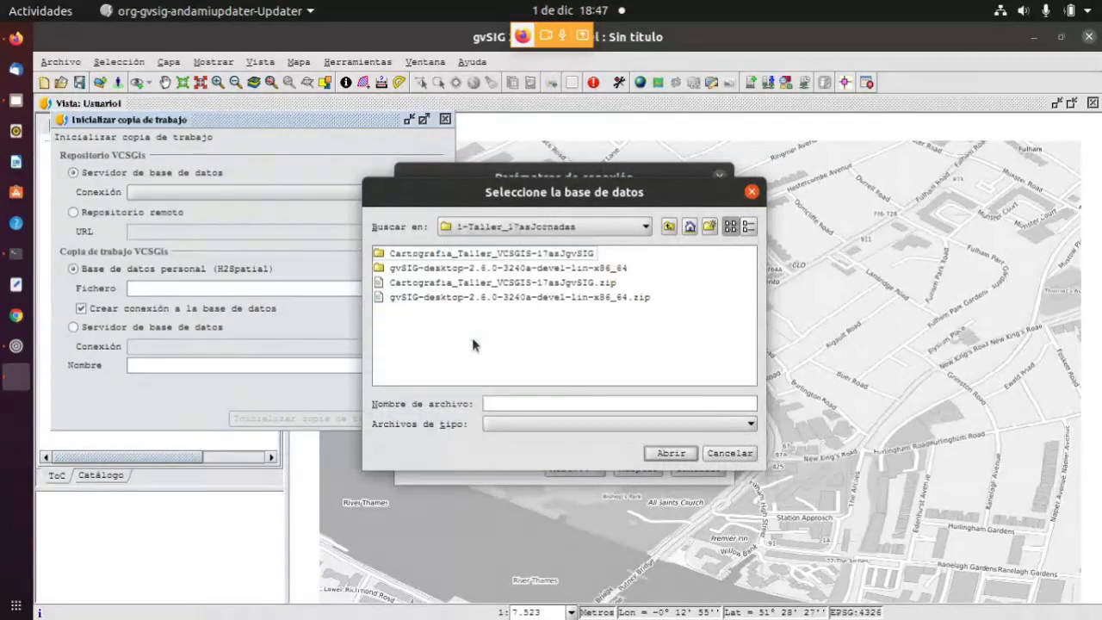
{"action": "double_click", "coordinate": [463, 255]}
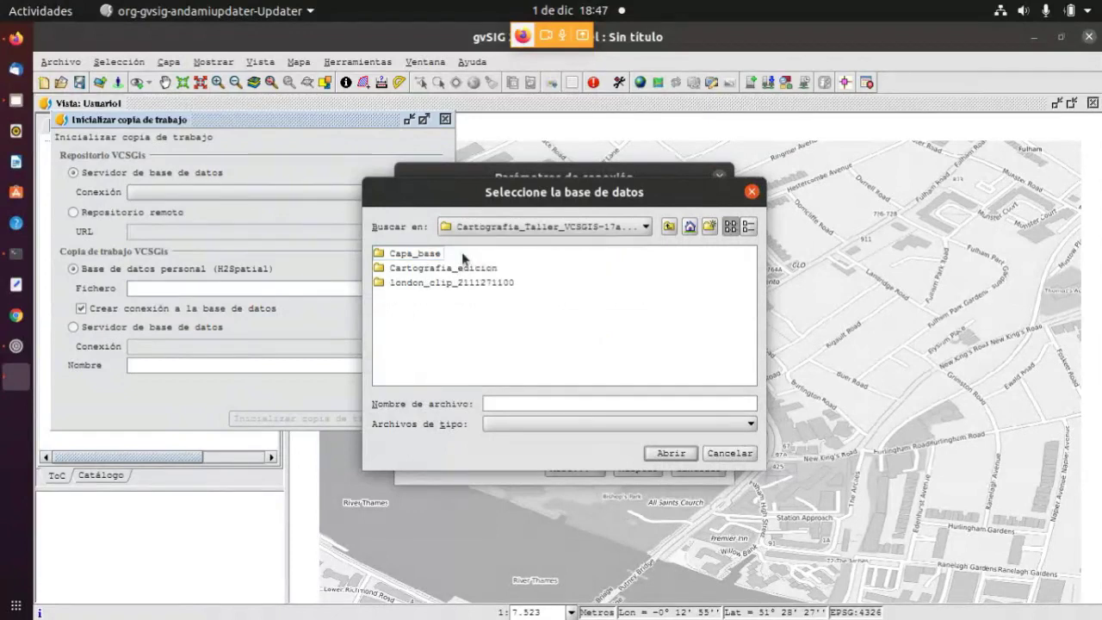
{"action": "double_click", "coordinate": [430, 284]}
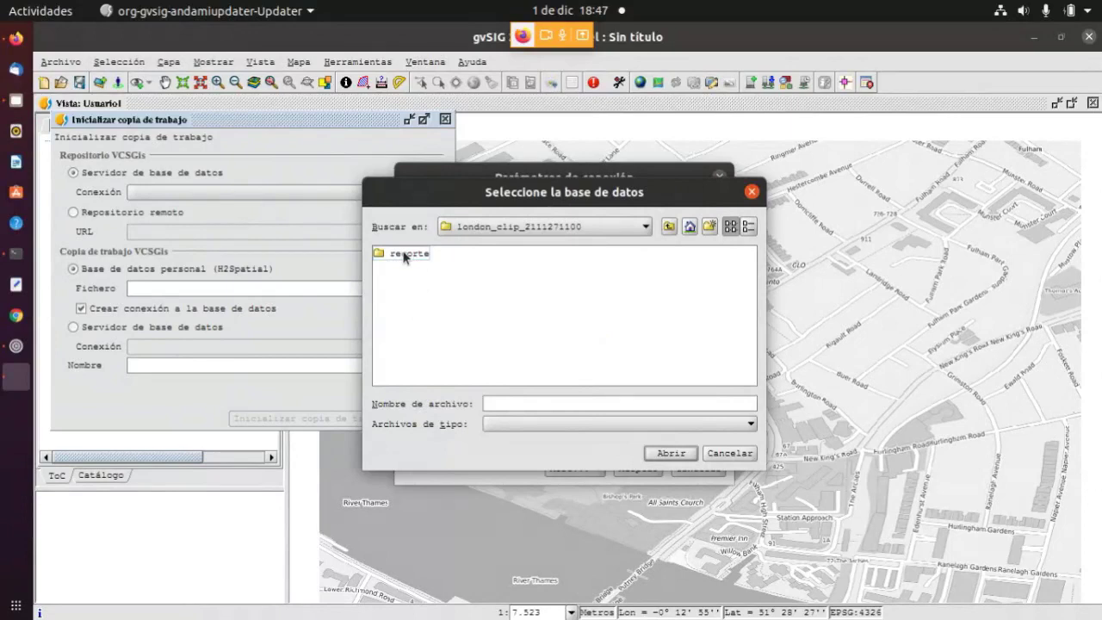
{"action": "double_click", "coordinate": [403, 254]}
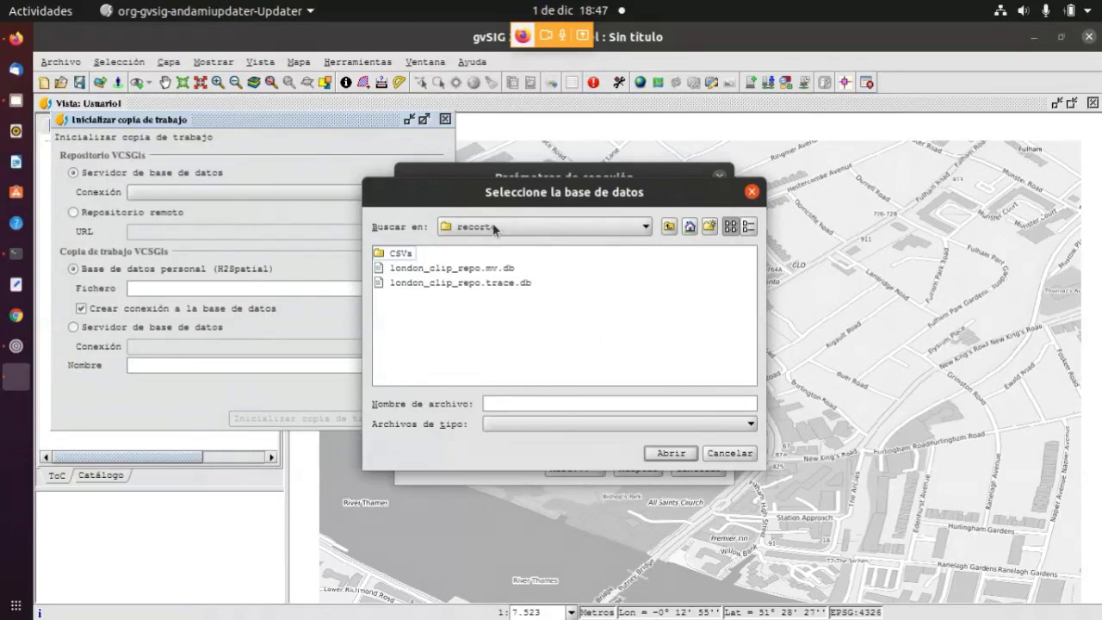
{"action": "left_click", "coordinate": [458, 272]}
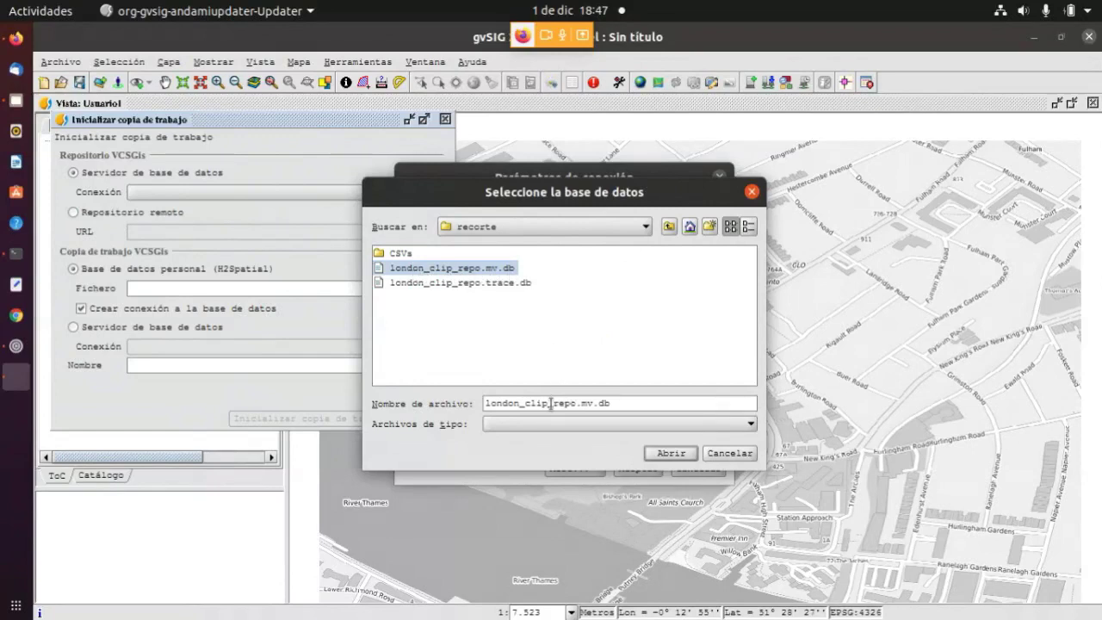
{"action": "left_click_drag", "start_coordinate": [577, 402], "coordinate": [601, 408]}
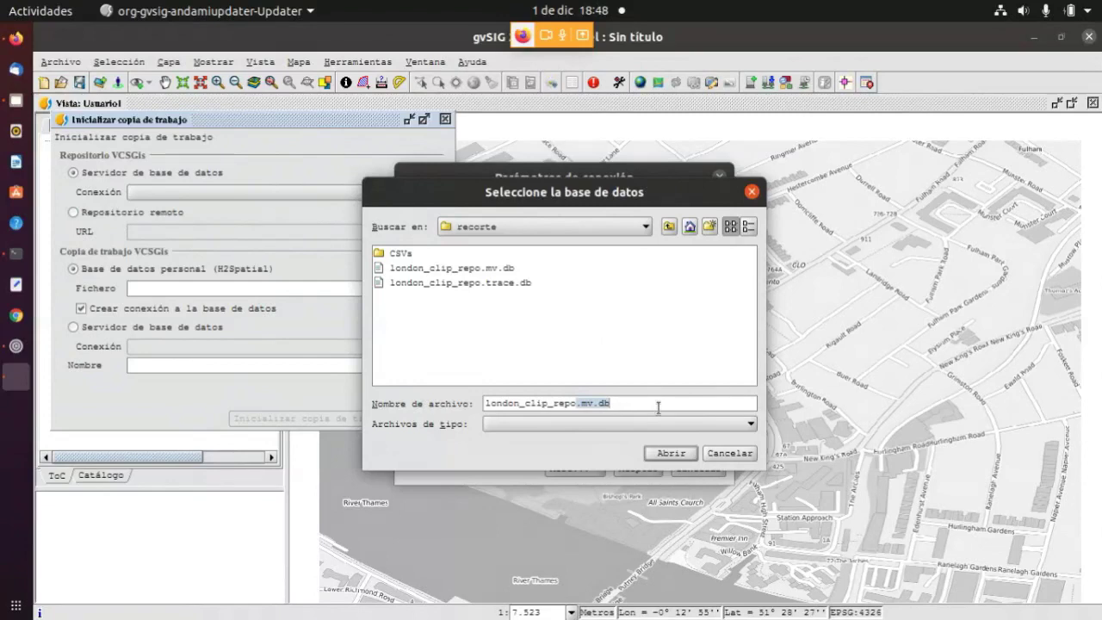
{"action": "key", "text": "BackSpace"}
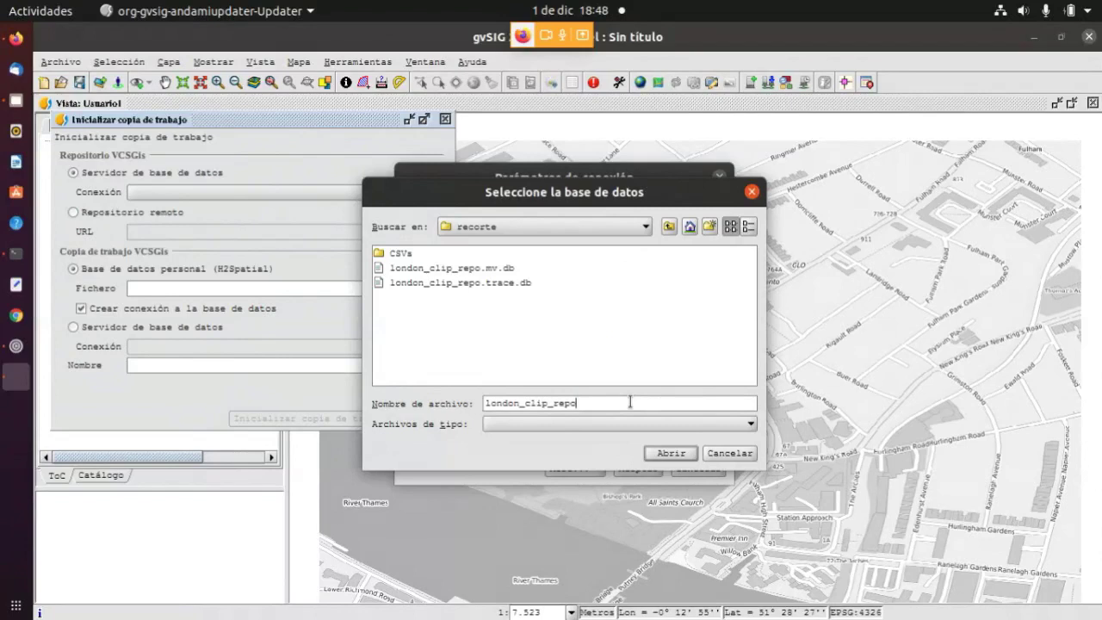
{"action": "left_click", "coordinate": [666, 454]}
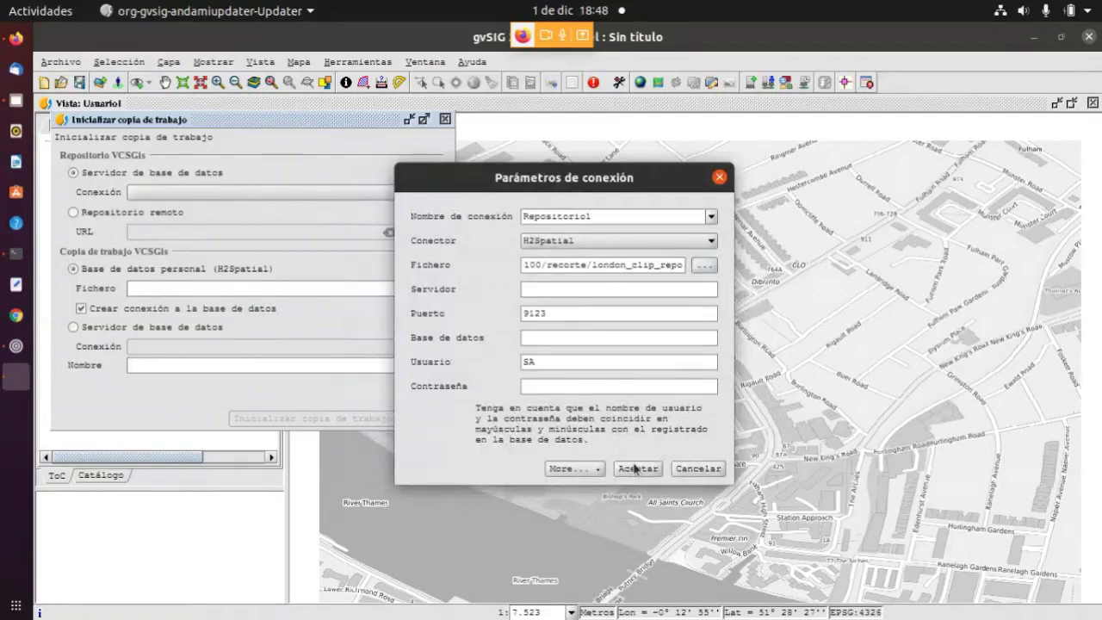
{"action": "left_click", "coordinate": [637, 468]}
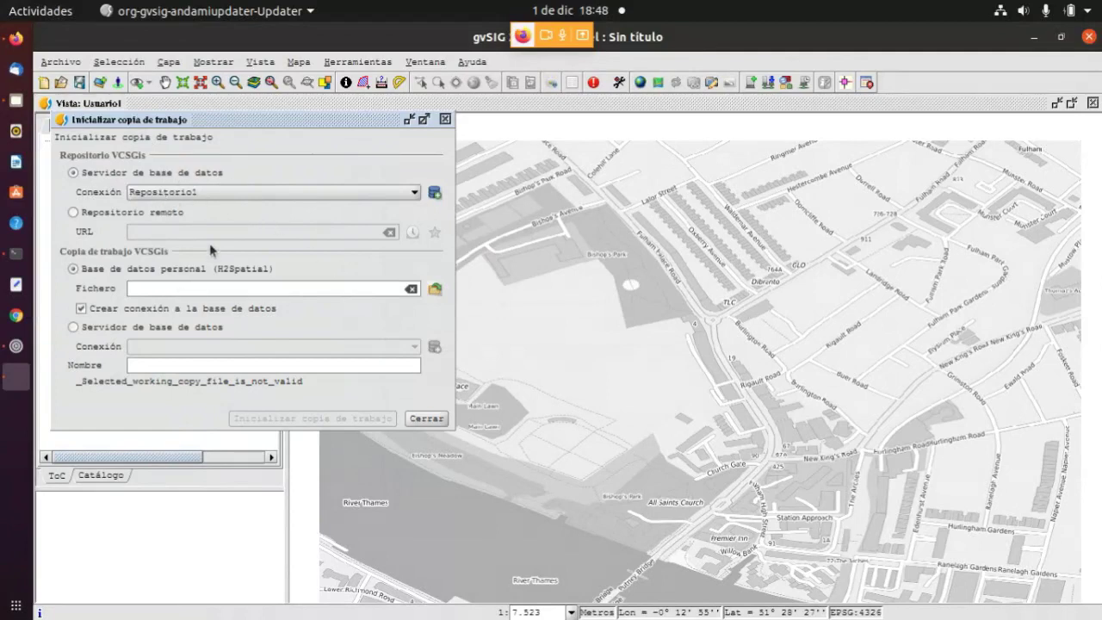
Browse for the working copy file and create a folder named copias_trabajo inside Cartografia_Taller_VCSGIS-17asJgvSIG
{"action": "left_click", "coordinate": [434, 291]}
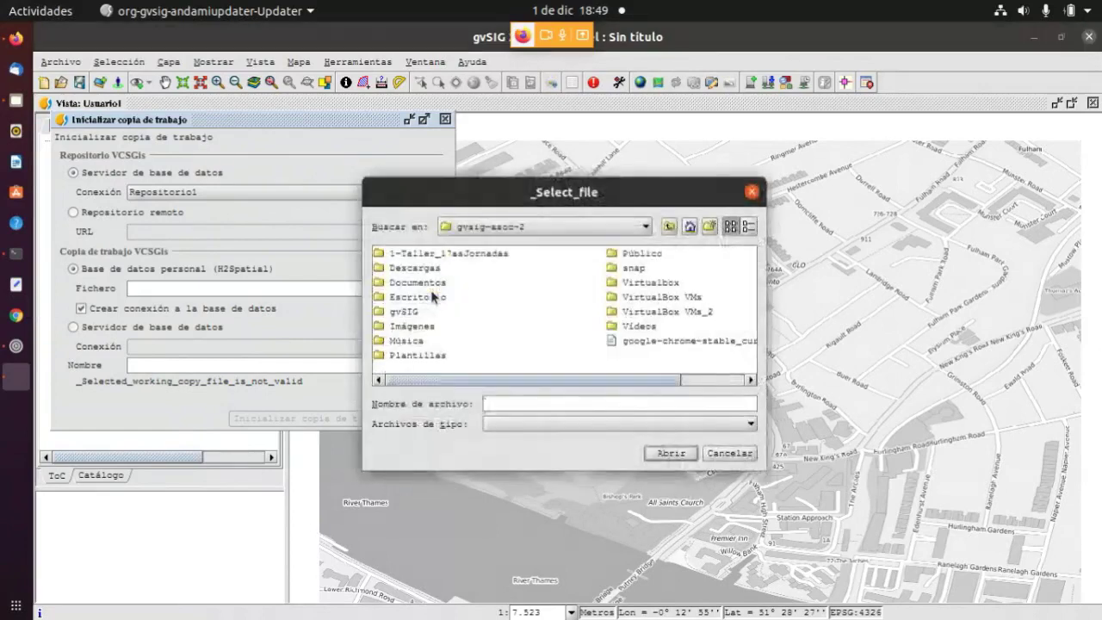
{"action": "double_click", "coordinate": [422, 255]}
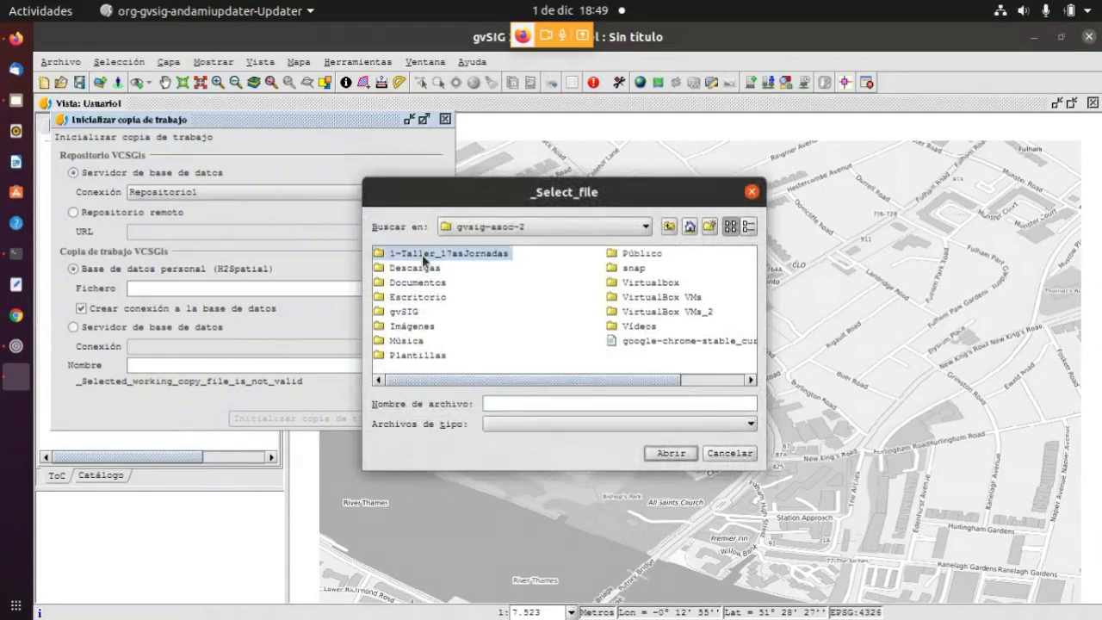
{"action": "double_click", "coordinate": [425, 256]}
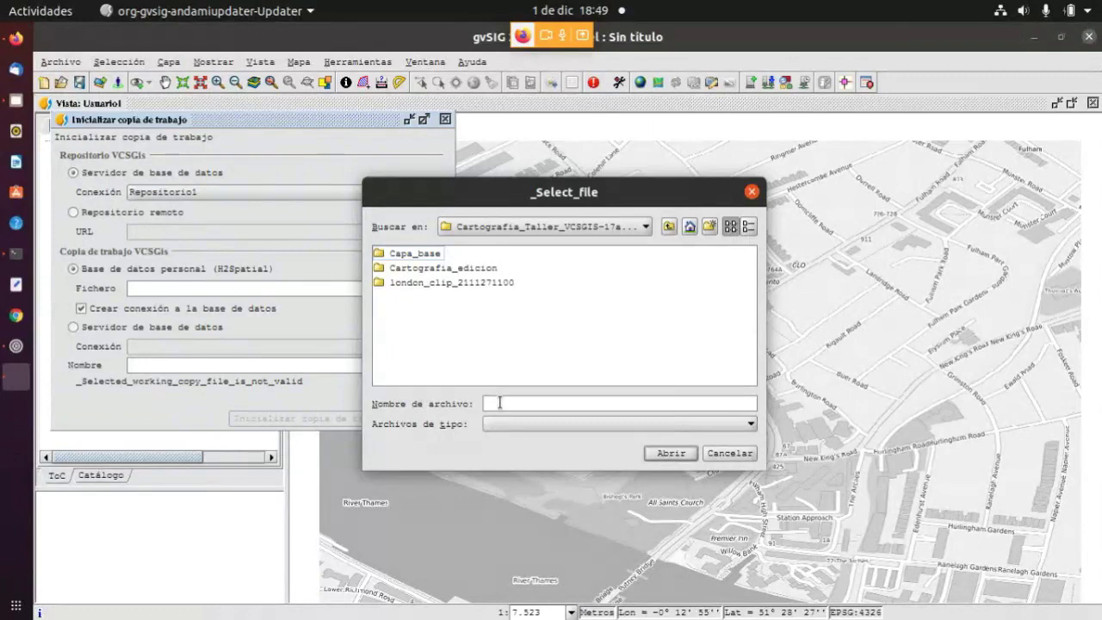
{"action": "left_click", "coordinate": [708, 226]}
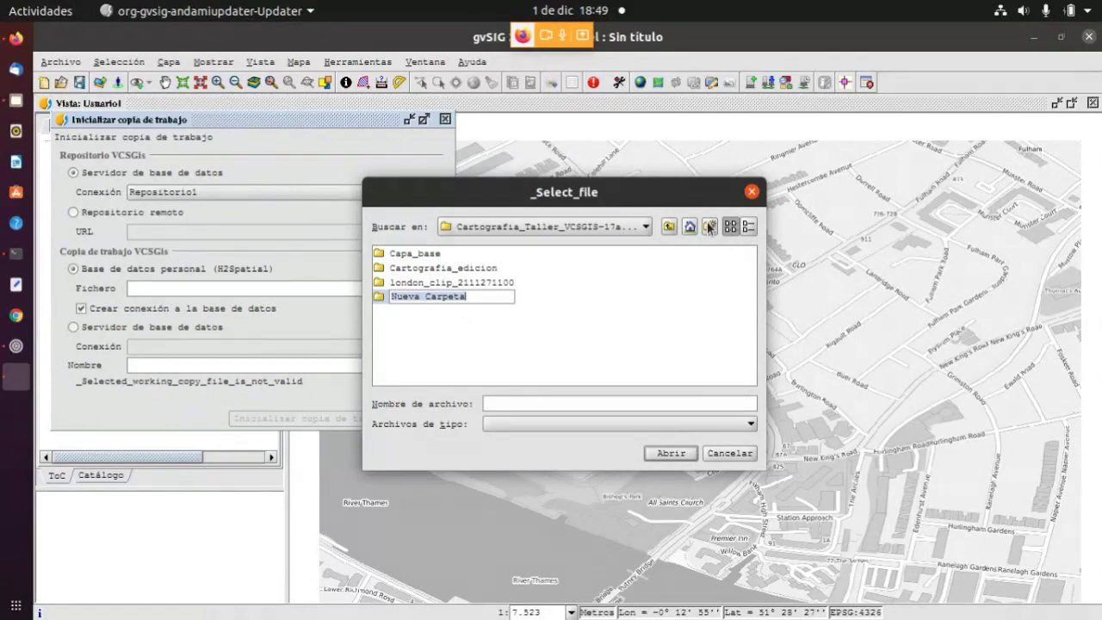
{"action": "type", "text": "copi"}
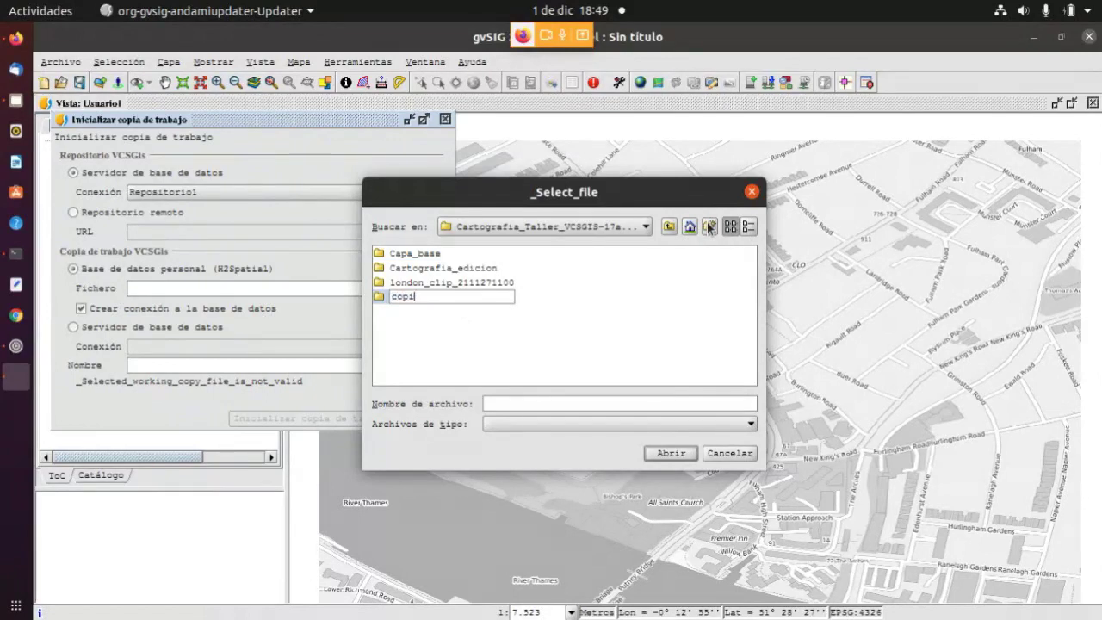
{"action": "type", "text": "as_trabajo"}
{"action": "key", "text": "Return"}
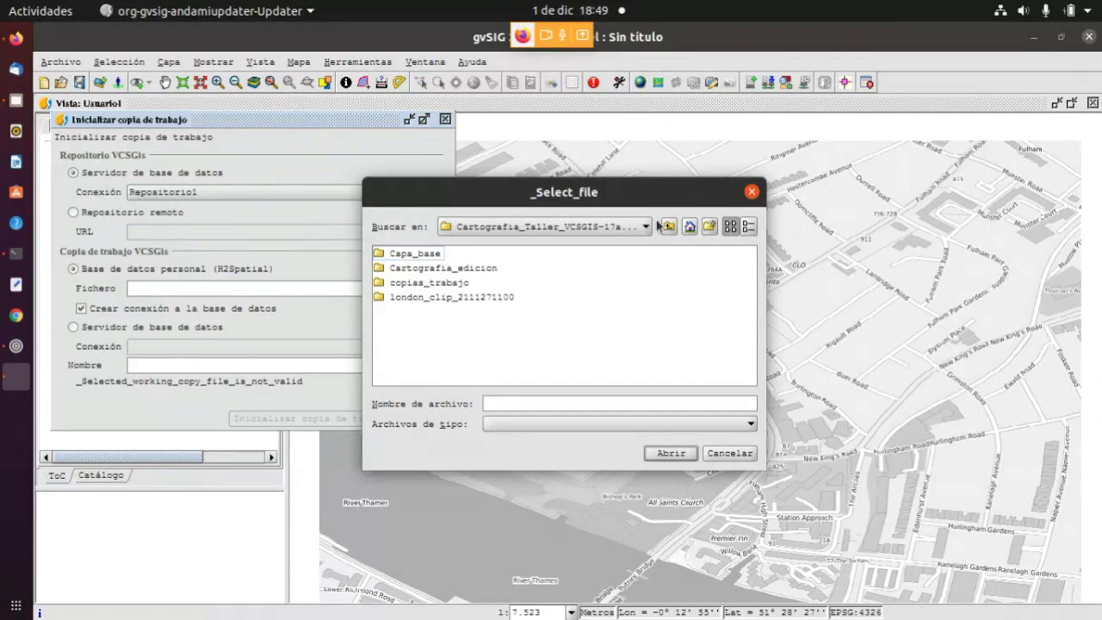
Name the working copy file Repositorio1-CT1 in the copias_trabajo folder and initialize the working copy
{"action": "double_click", "coordinate": [427, 283]}
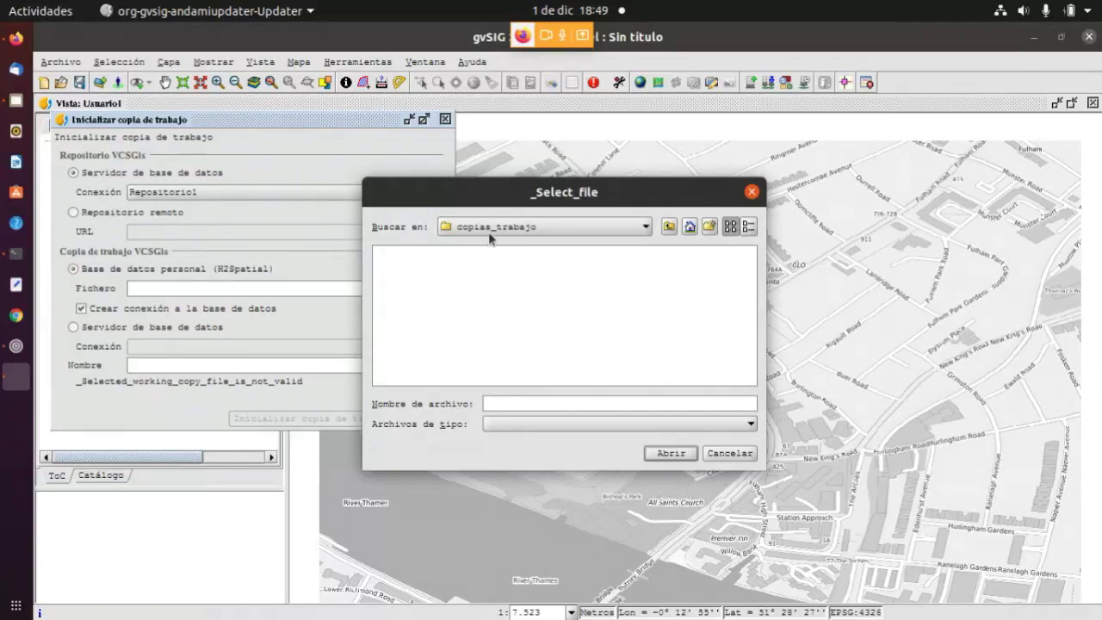
{"action": "left_click", "coordinate": [569, 403]}
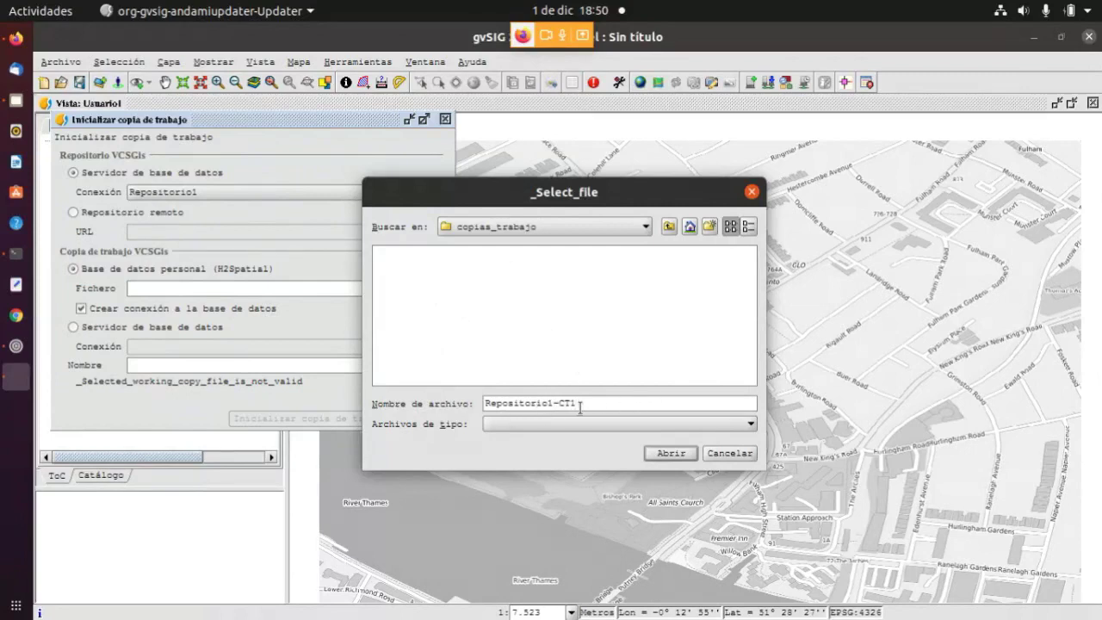
{"action": "left_click", "coordinate": [661, 453]}
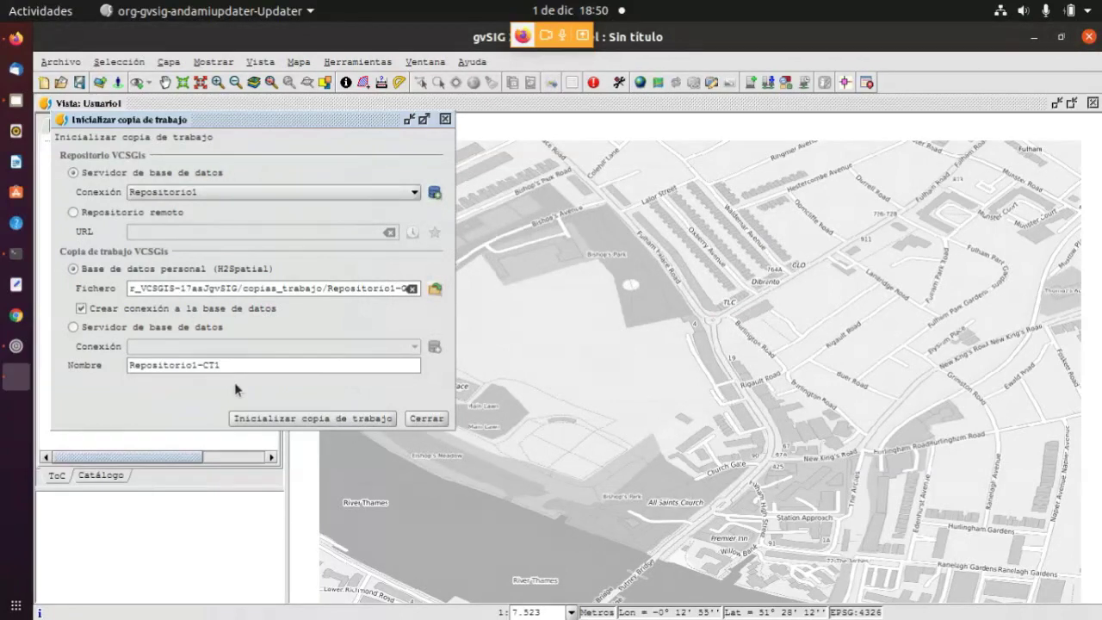
{"action": "left_click", "coordinate": [289, 418]}
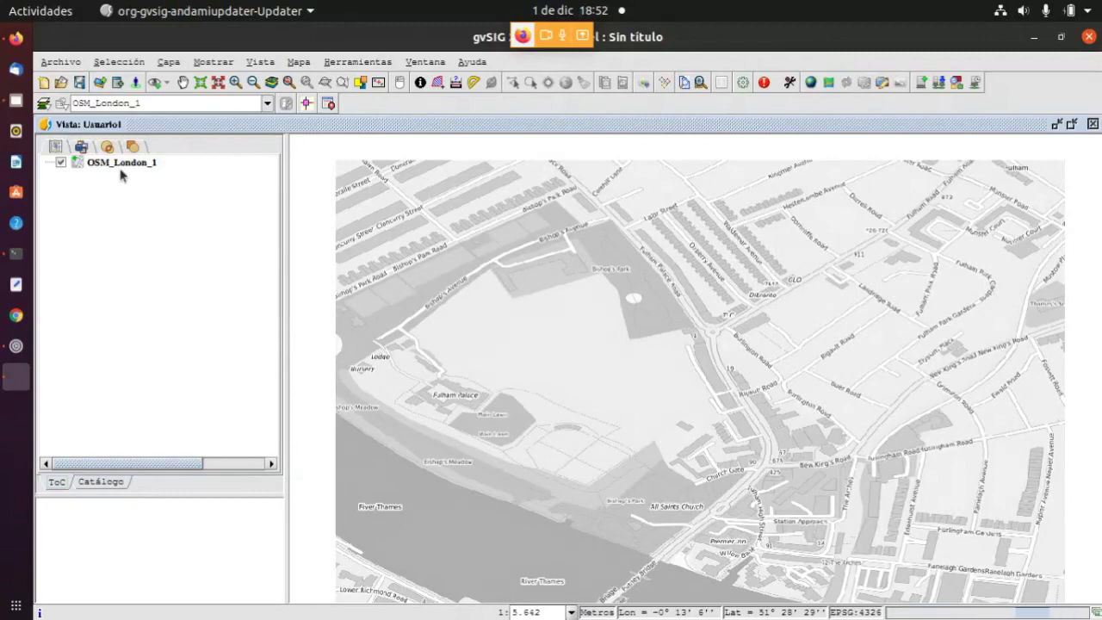
Connect the Repositorio1-CT1 working copy to the London base cartography data model with all its tables included
{"action": "left_click", "coordinate": [332, 63]}
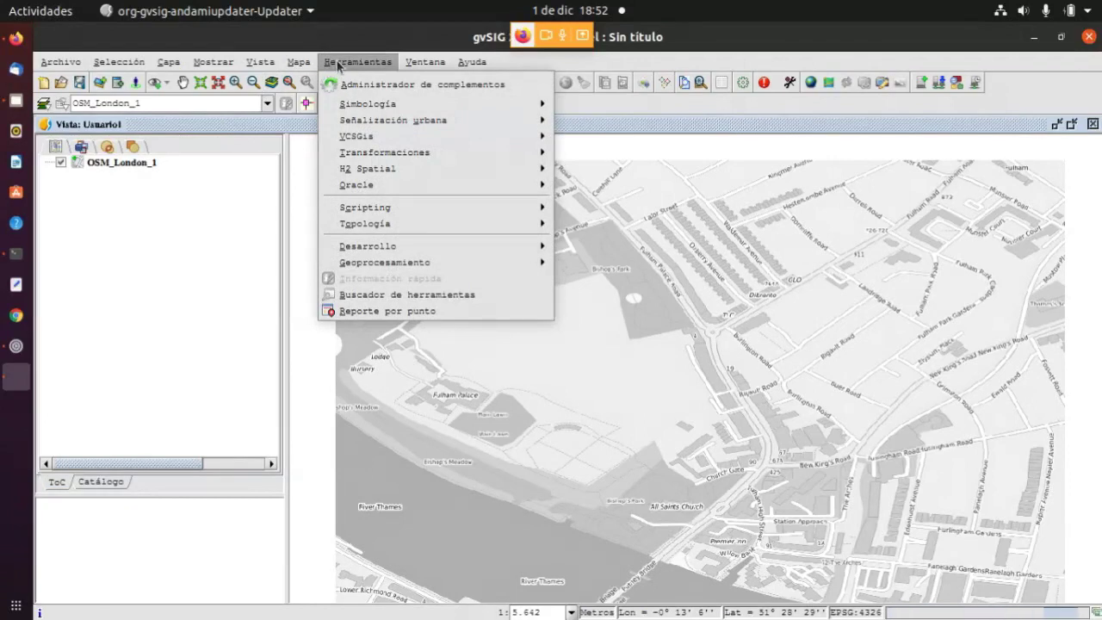
{"action": "mouse_move", "coordinate": [362, 135]}
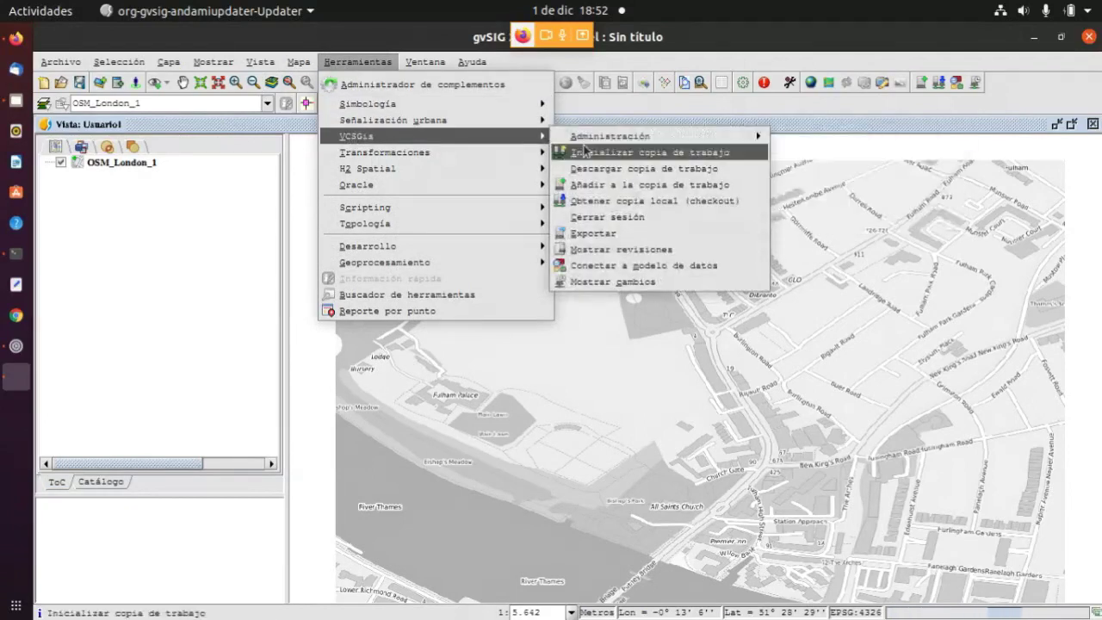
{"action": "left_click", "coordinate": [603, 267]}
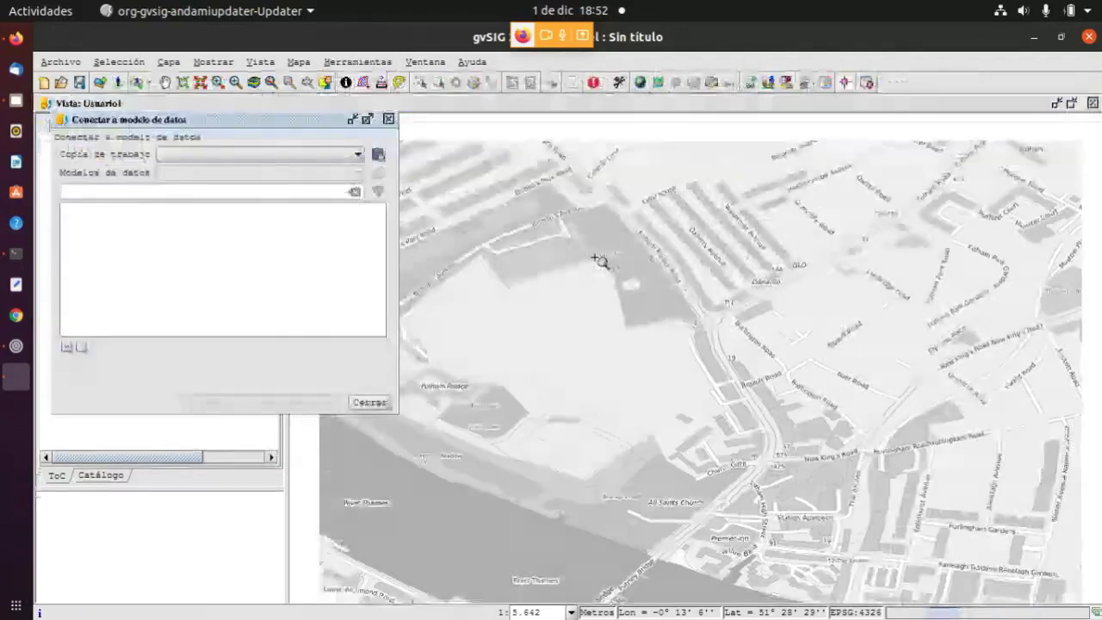
{"action": "left_click", "coordinate": [237, 155]}
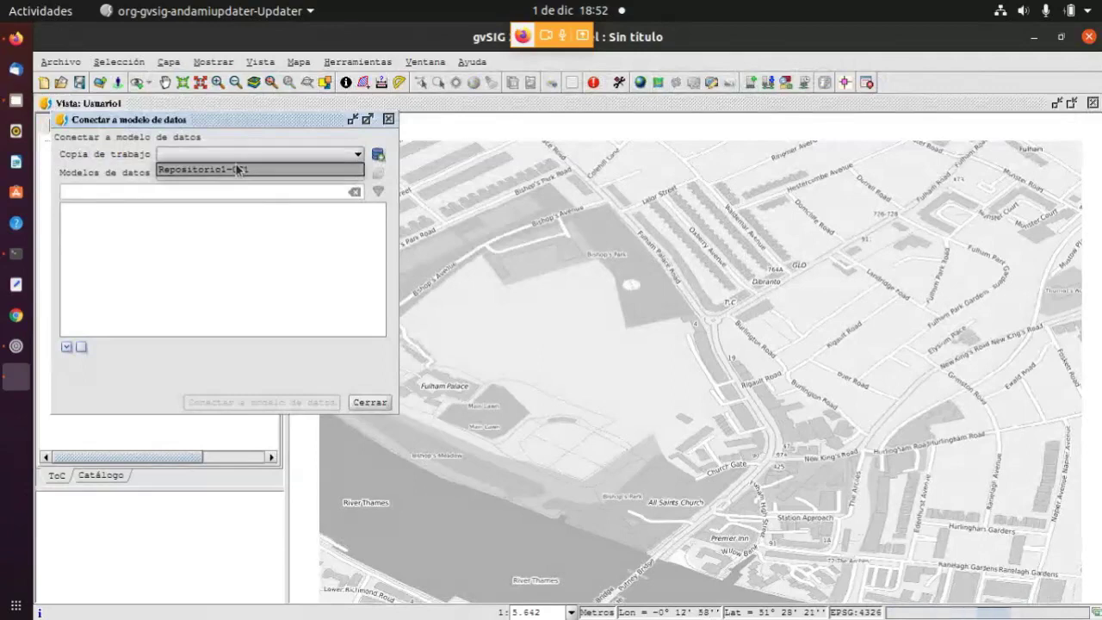
{"action": "left_click", "coordinate": [233, 168]}
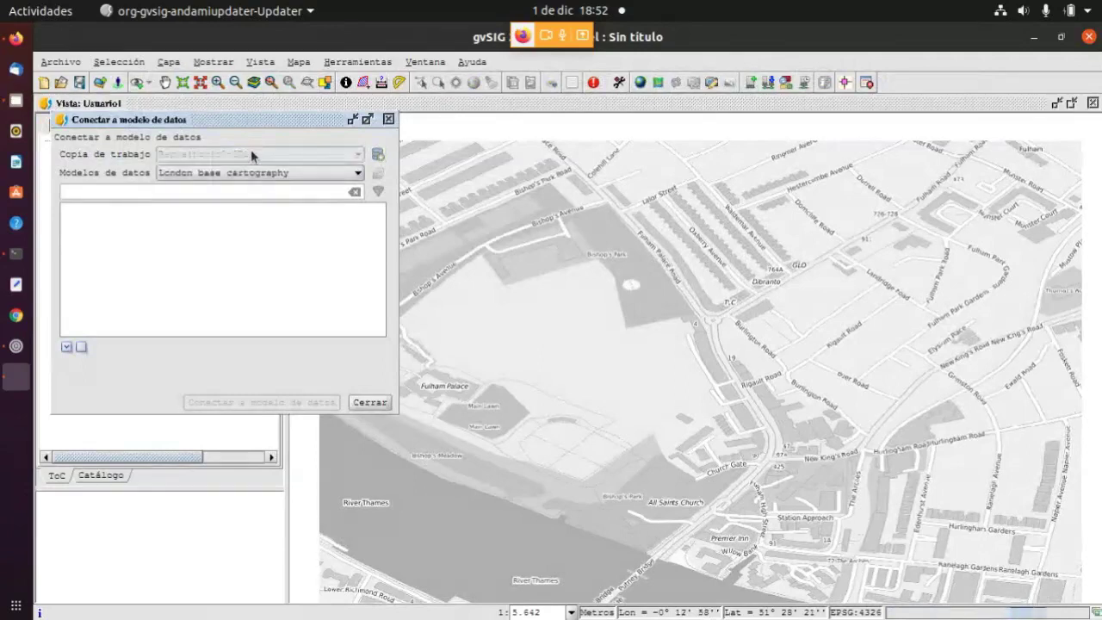
{"action": "left_click", "coordinate": [247, 175]}
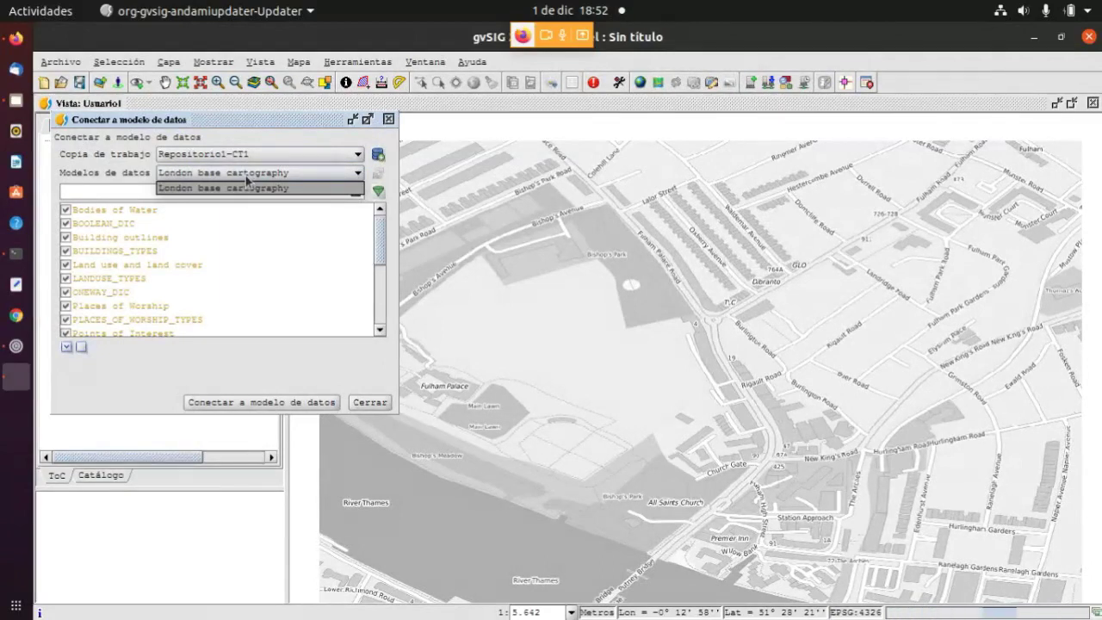
{"action": "left_click", "coordinate": [245, 176]}
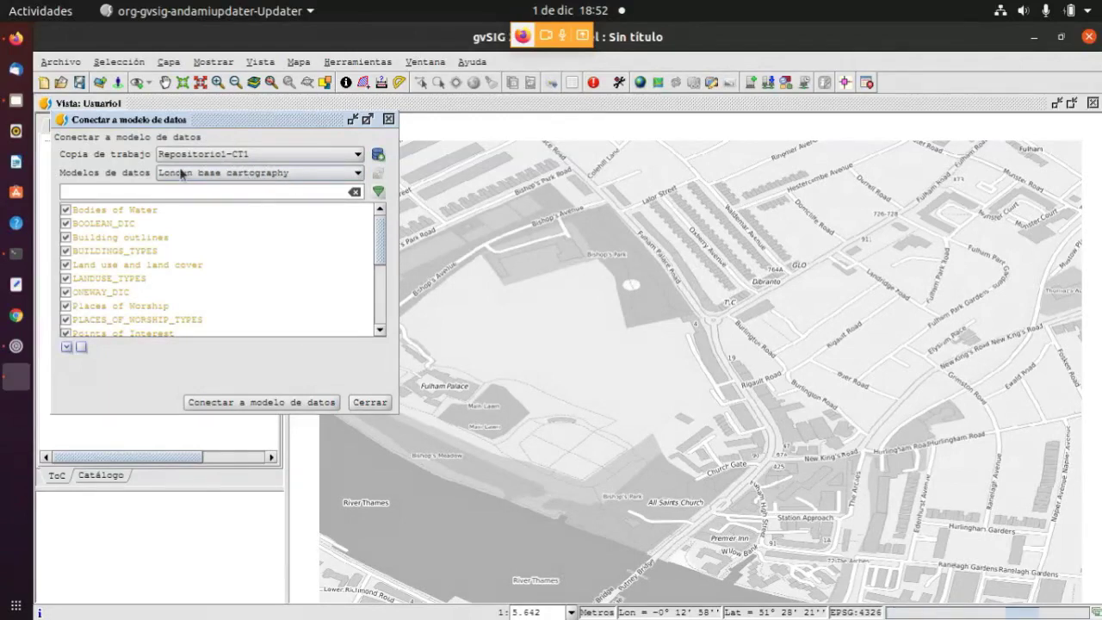
{"action": "left_click", "coordinate": [230, 403]}
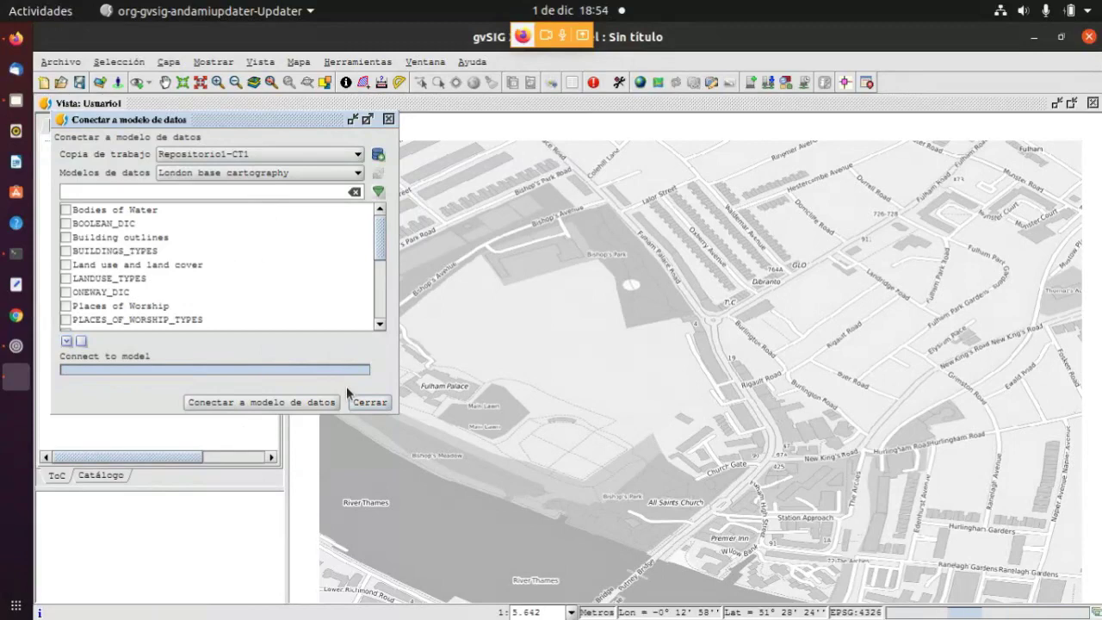
{"action": "left_click", "coordinate": [370, 402]}
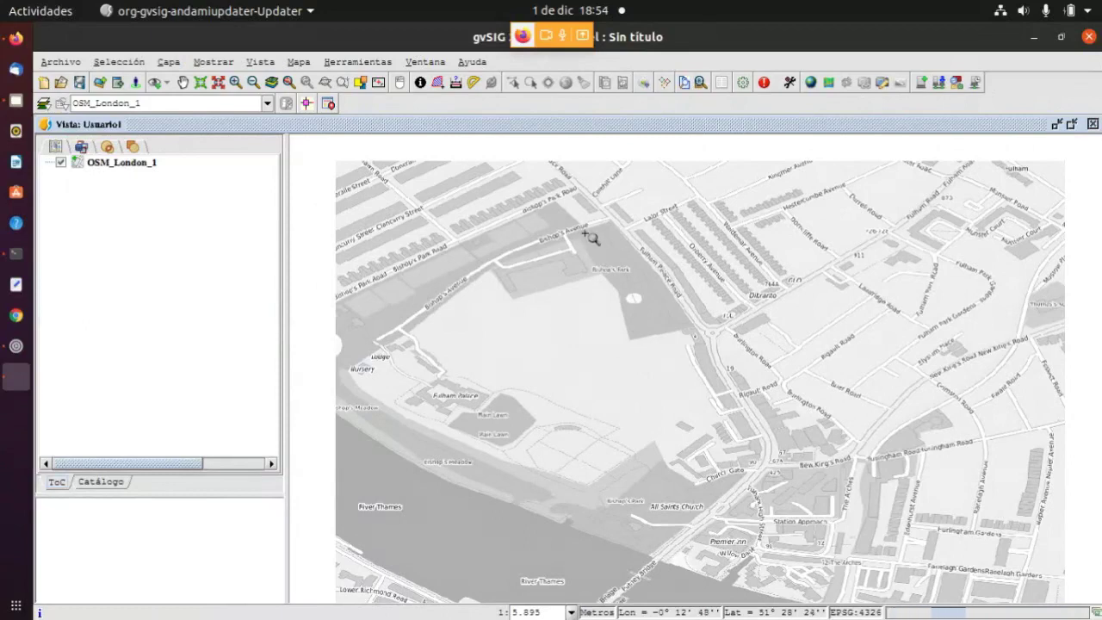
Add all london base cartography layers from the Repositorio1-CT1 VCSGis working copy to the Usuario1 view
{"action": "left_click", "coordinate": [99, 83]}
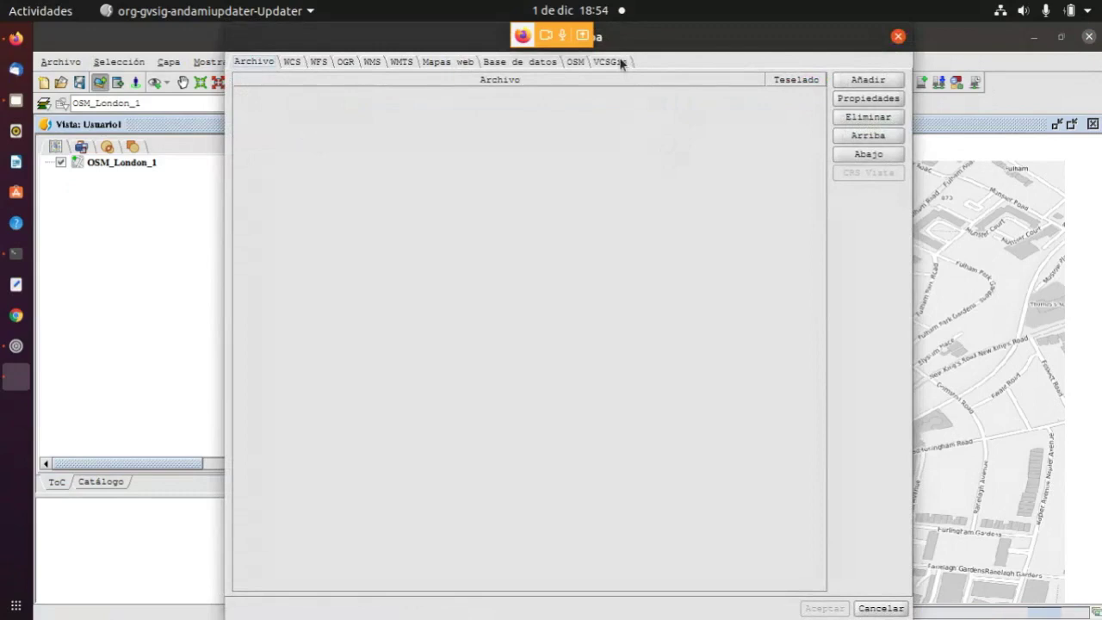
{"action": "left_click", "coordinate": [620, 63]}
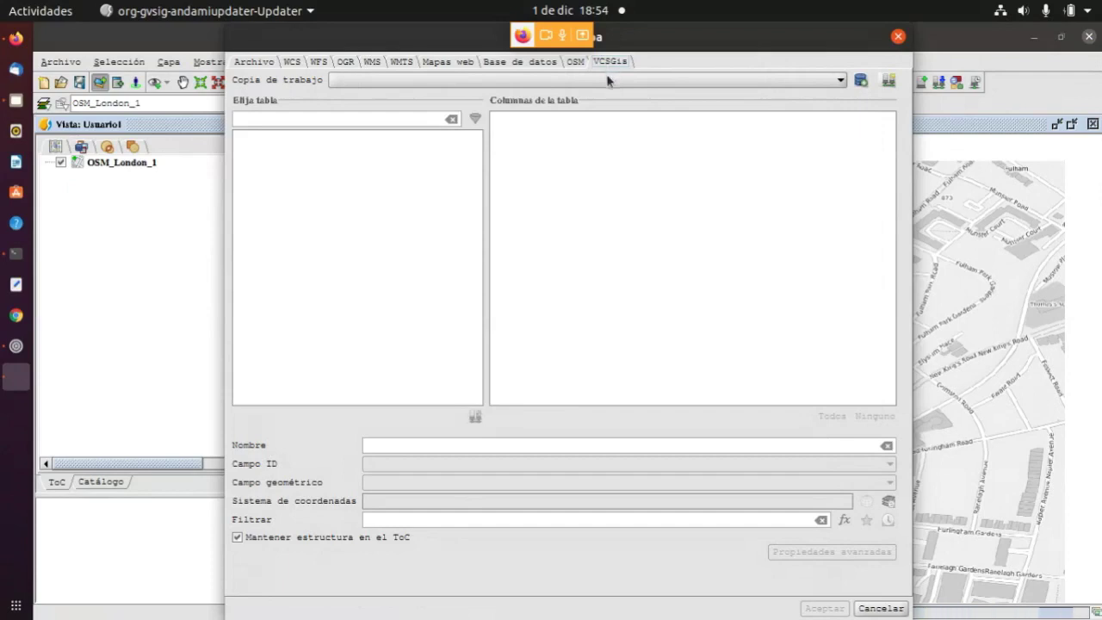
{"action": "left_click", "coordinate": [607, 79]}
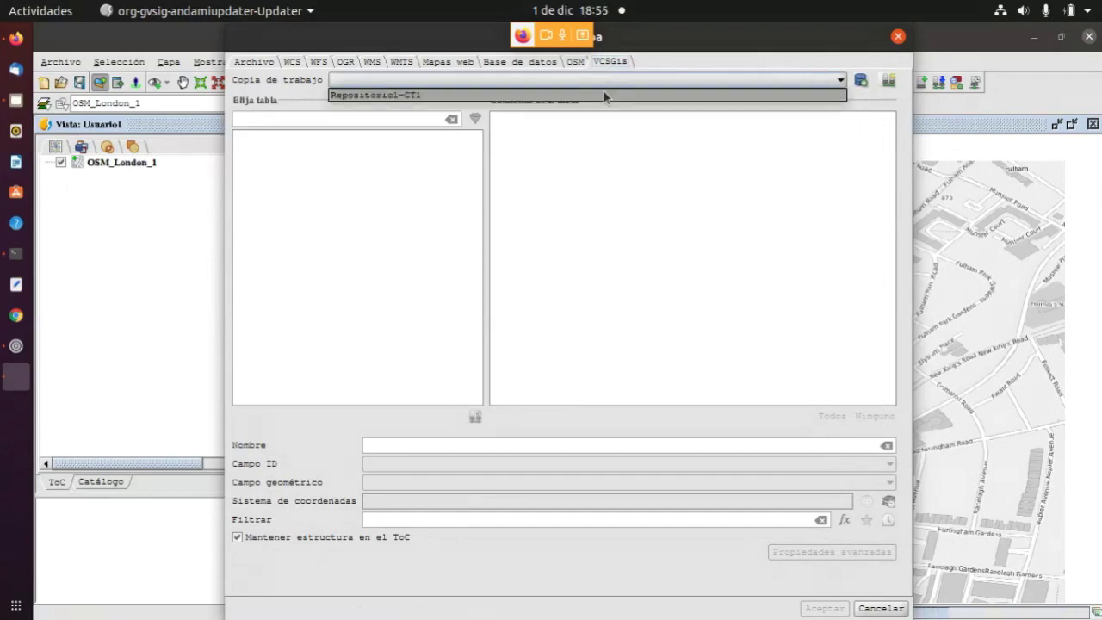
{"action": "left_click", "coordinate": [603, 92]}
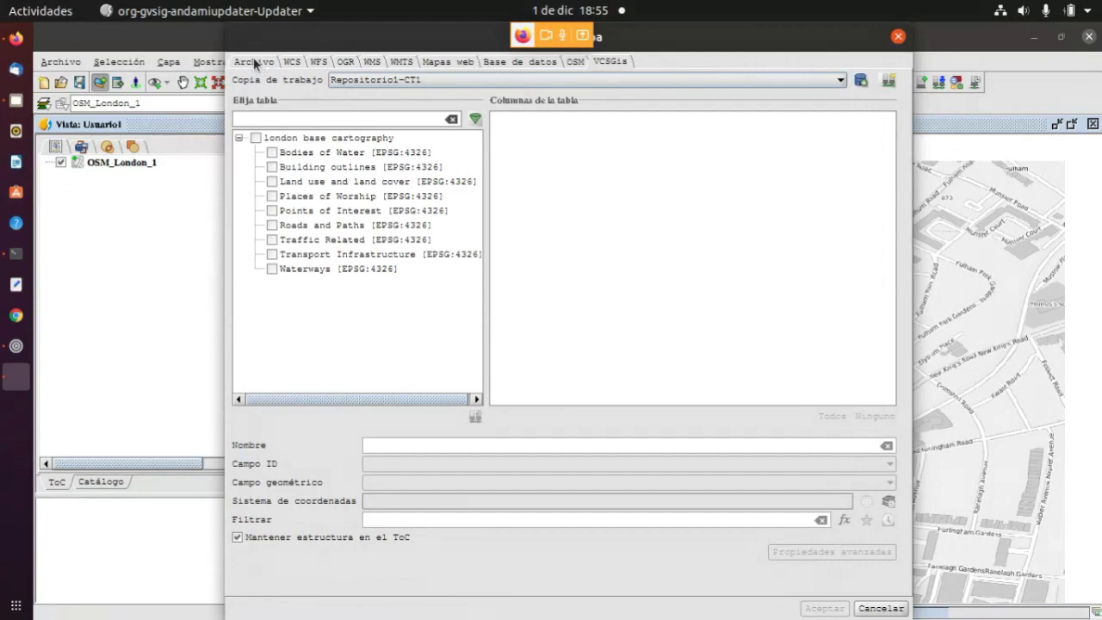
{"action": "left_click", "coordinate": [275, 139]}
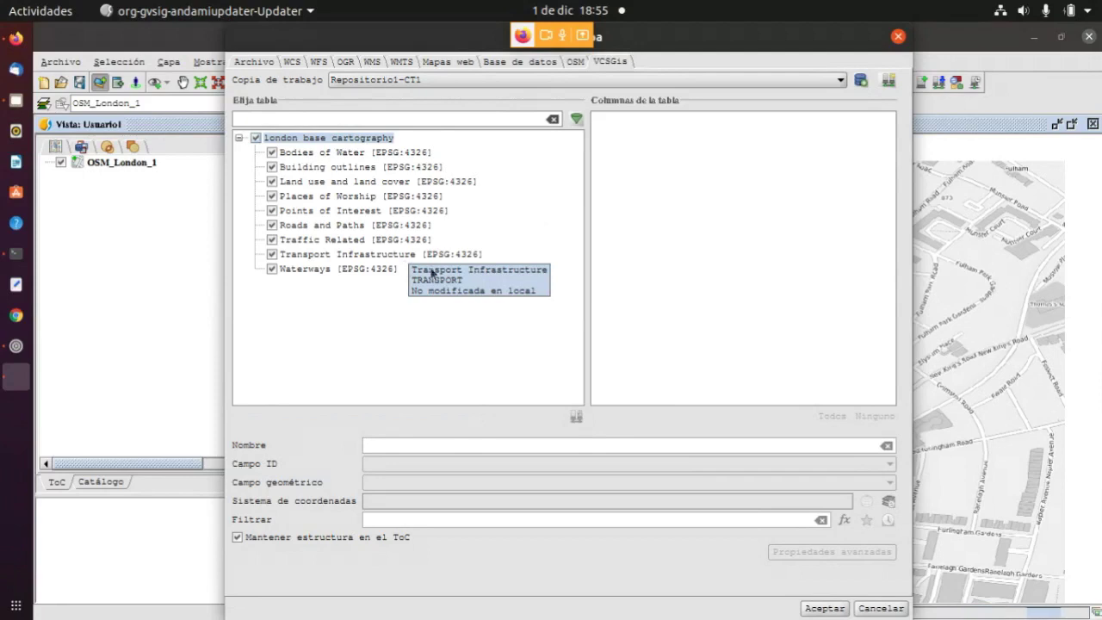
{"action": "left_click", "coordinate": [825, 608]}
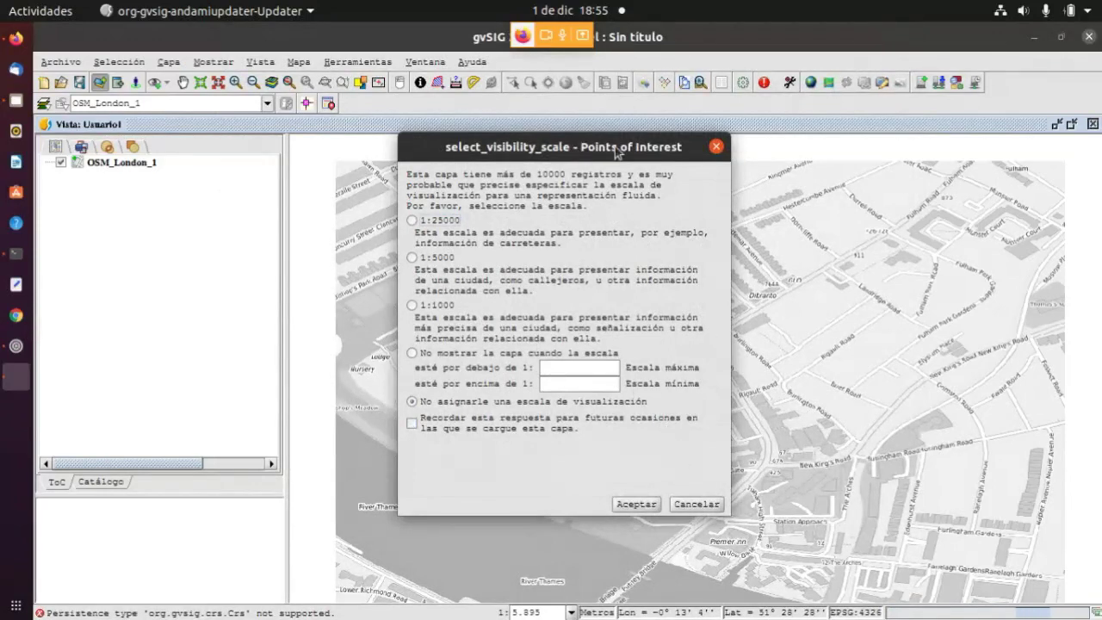
Dismiss the visibility scale choice for Points of Interest and expand the London base cartography group to list its layers
{"action": "left_click", "coordinate": [696, 504]}
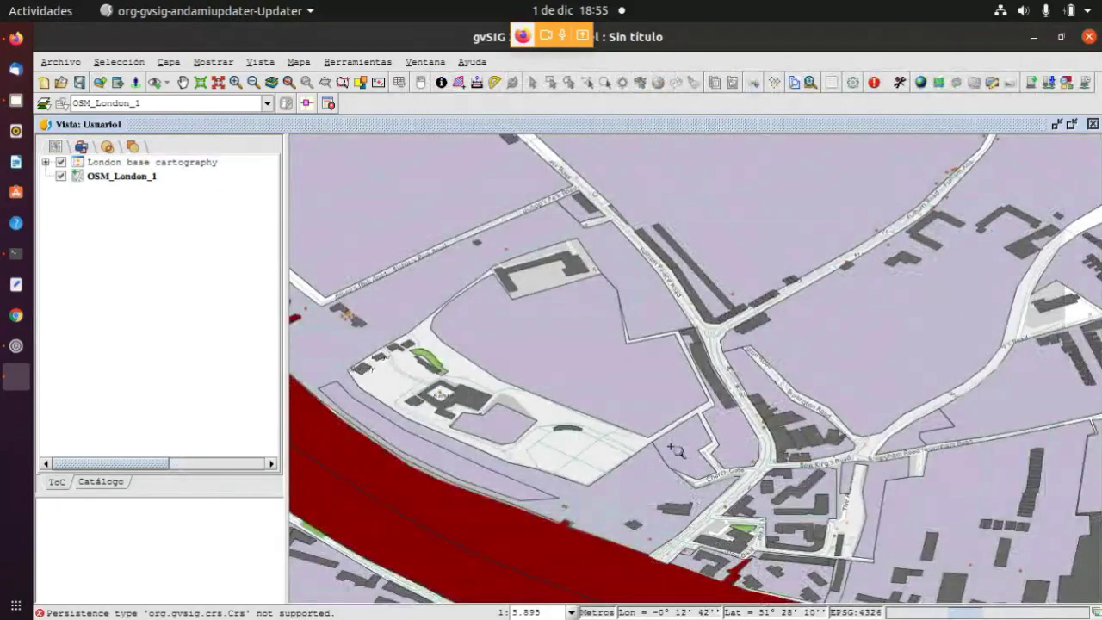
{"action": "left_click", "coordinate": [45, 162]}
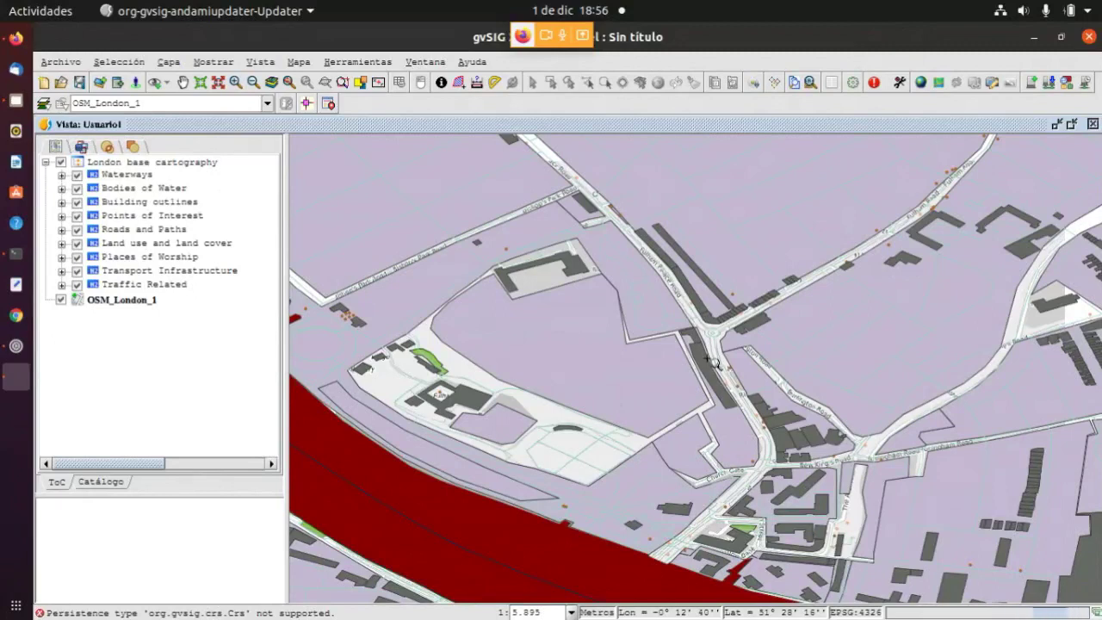
Examine the loaded cartography at several scales, and return the view to the extent of the OSM_London_1 layer
{"action": "left_click", "coordinate": [696, 332]}
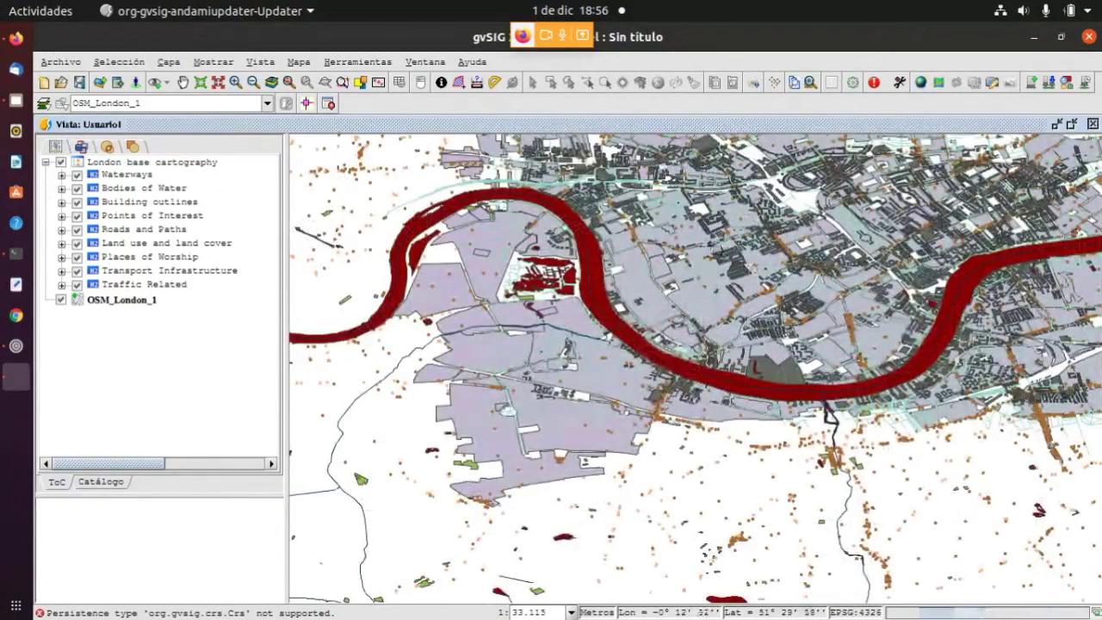
{"action": "scroll", "coordinate": [706, 220], "scroll_direction": "up", "scroll_amount": 2}
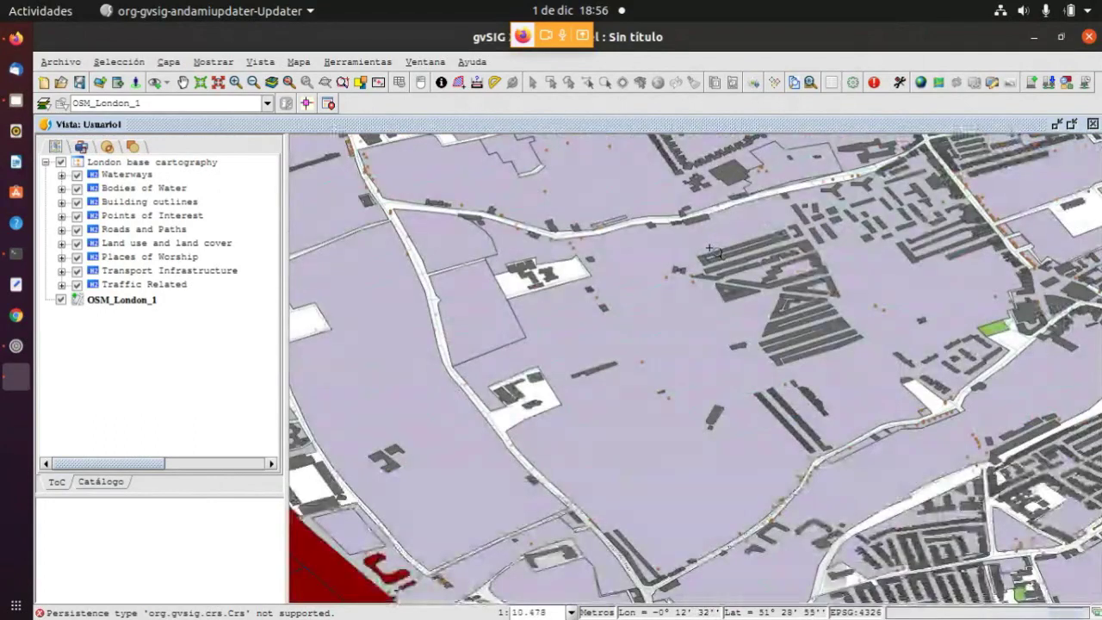
{"action": "scroll", "coordinate": [706, 220], "scroll_direction": "up", "scroll_amount": 1}
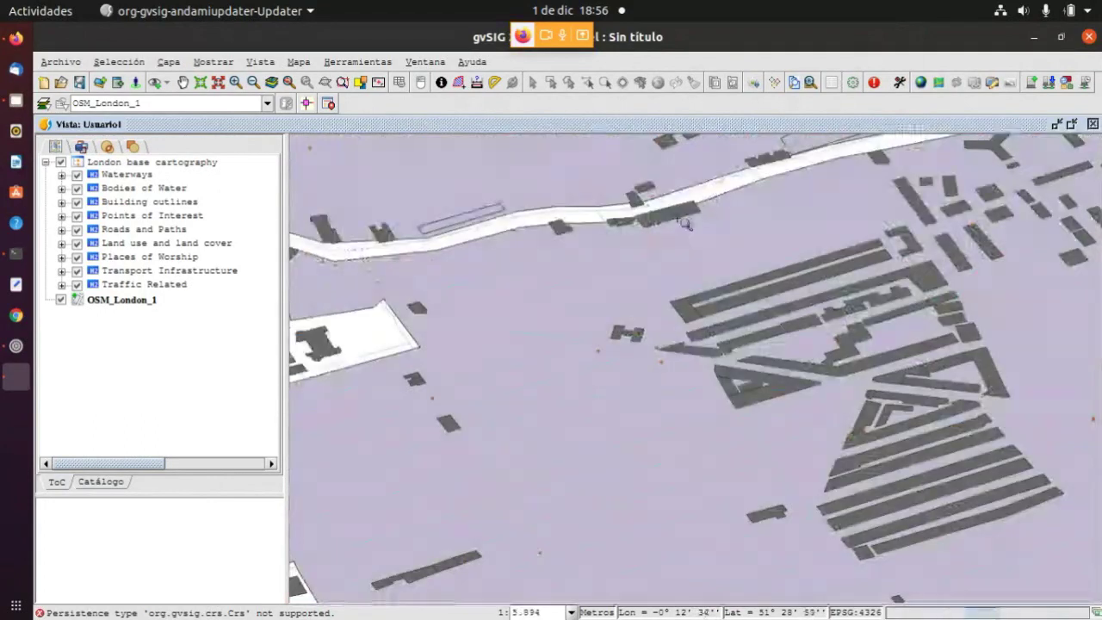
{"action": "scroll", "coordinate": [677, 300], "scroll_direction": "down", "scroll_amount": 1}
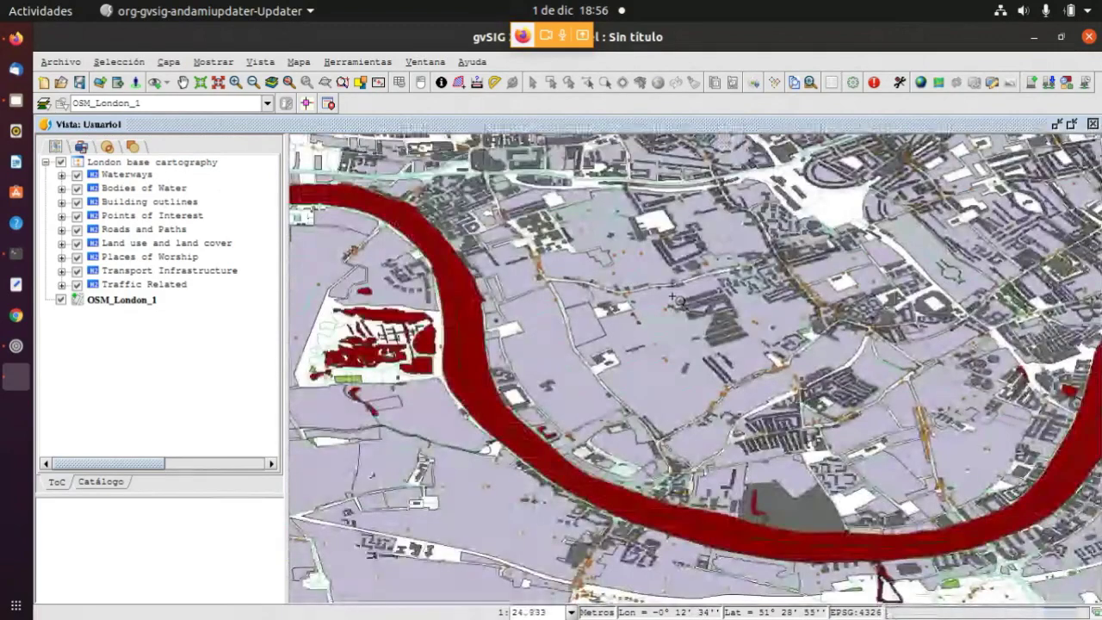
{"action": "scroll", "coordinate": [674, 297], "scroll_direction": "down", "scroll_amount": 2}
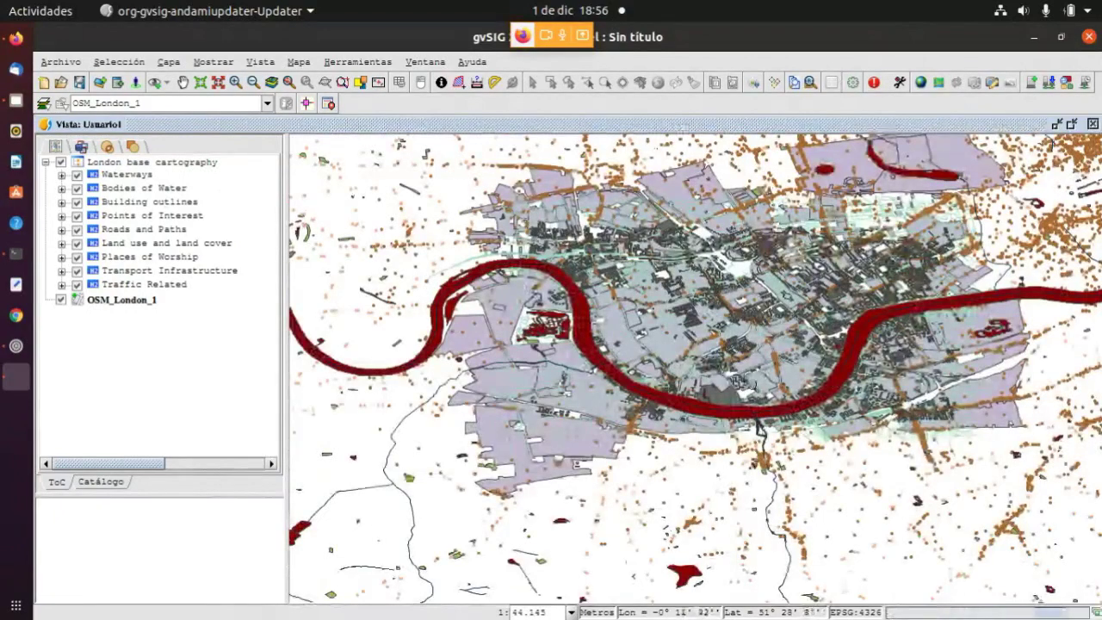
{"action": "scroll", "coordinate": [747, 385], "scroll_direction": "up", "scroll_amount": 2}
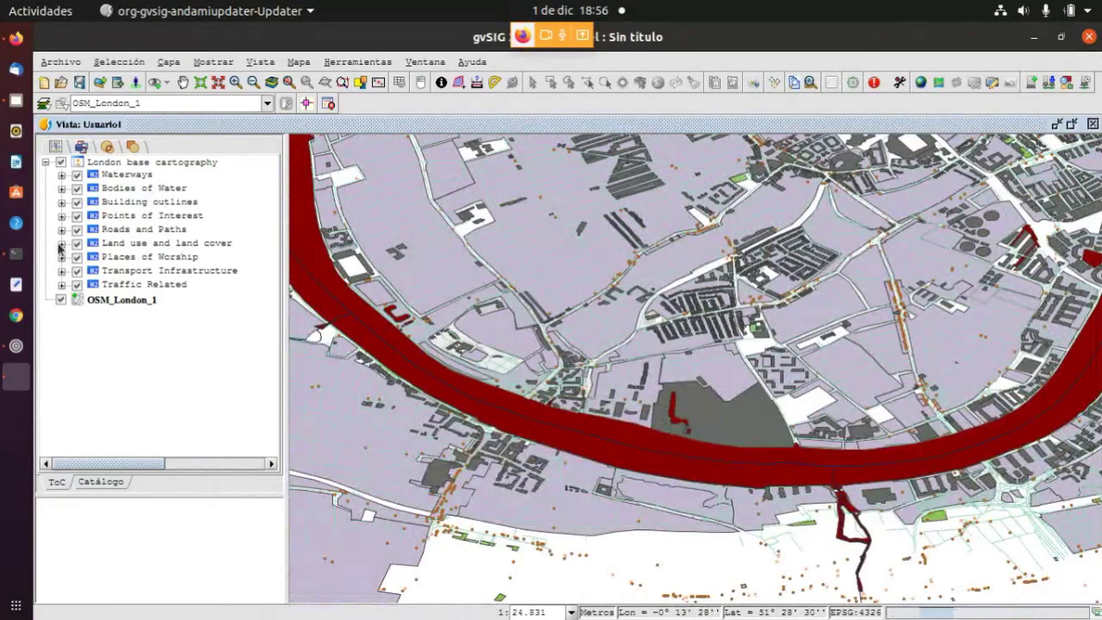
{"action": "right_click", "coordinate": [126, 302]}
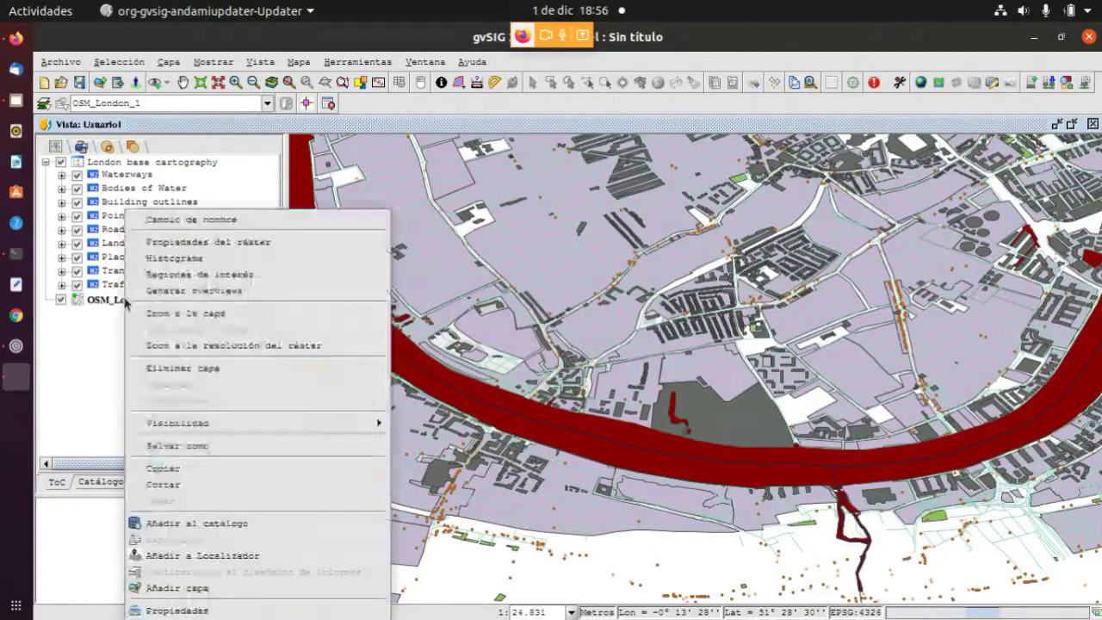
{"action": "left_click", "coordinate": [168, 315]}
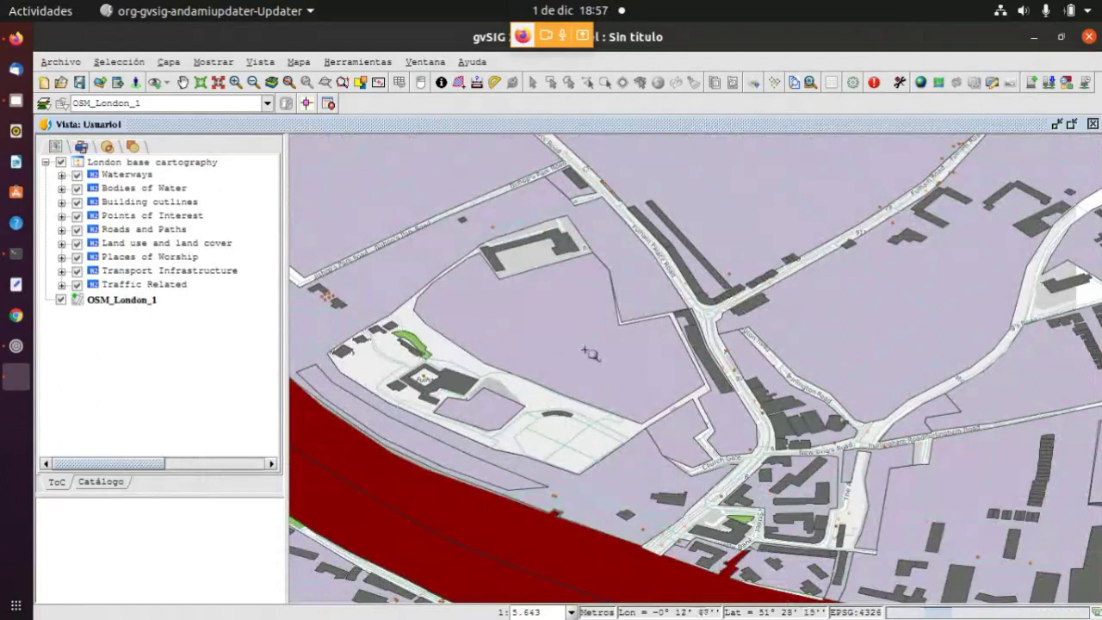
Hide all London base cartography layers except Roads and Paths, keeping OSM_London_1 visible underneath
{"action": "left_click", "coordinate": [61, 163]}
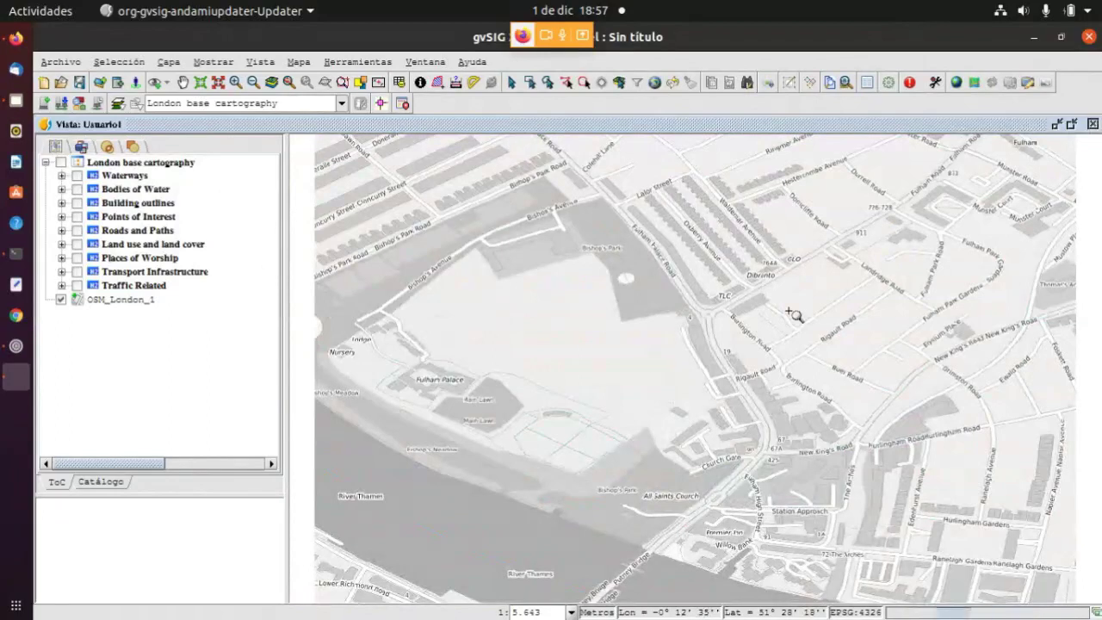
{"action": "left_click", "coordinate": [77, 231]}
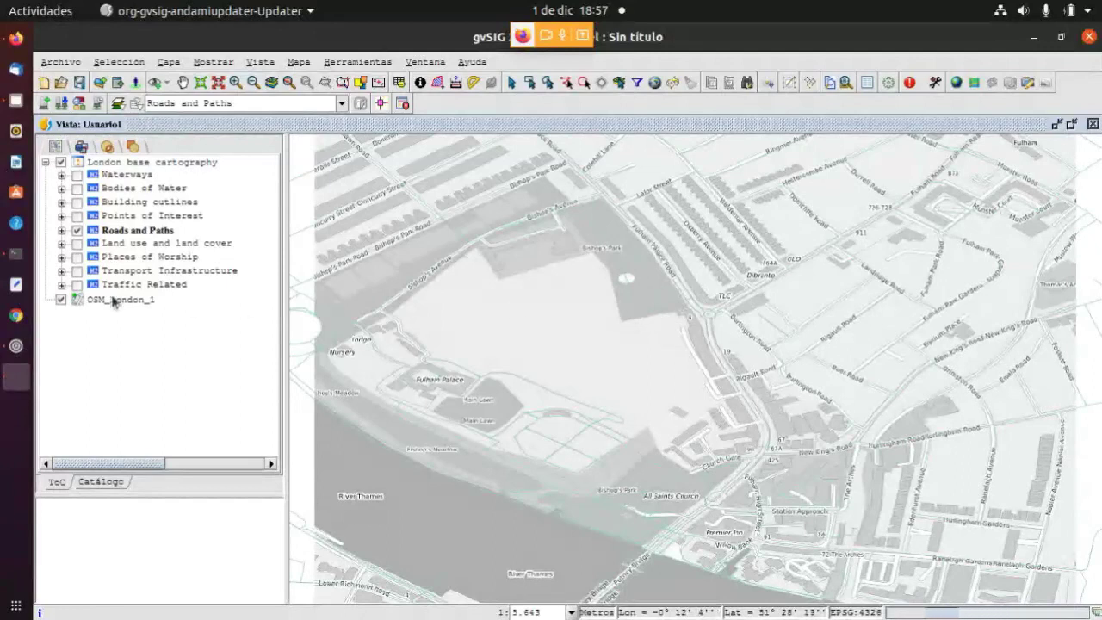
Symbolize the Roads and Paths layer with red lines 3 pixels wide
{"action": "left_click", "coordinate": [61, 230]}
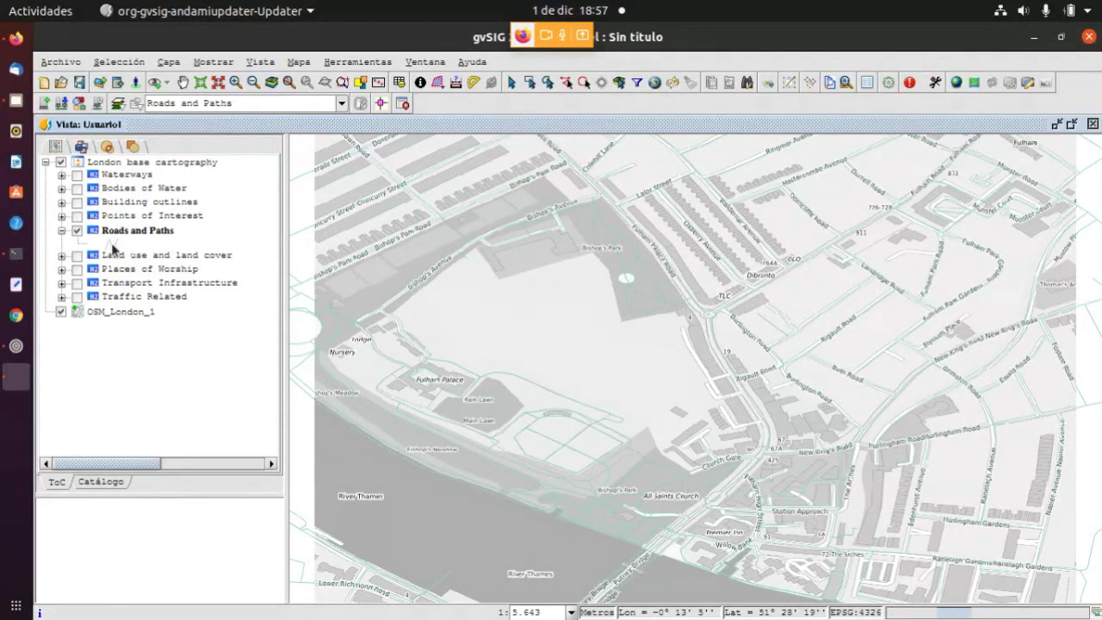
{"action": "double_click", "coordinate": [112, 246]}
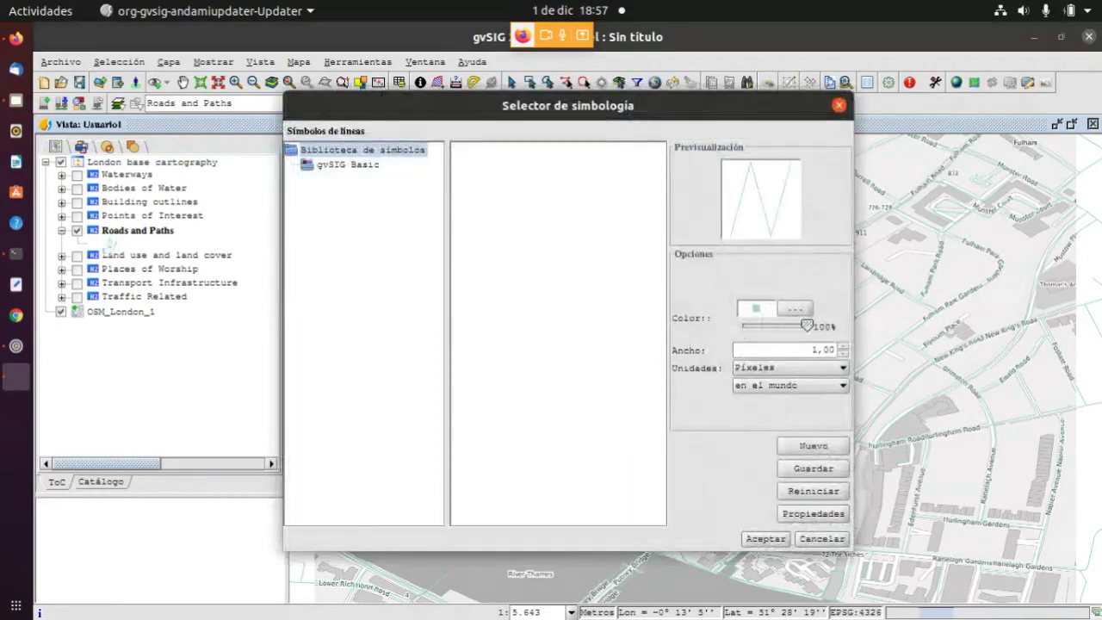
{"action": "left_click", "coordinate": [790, 306]}
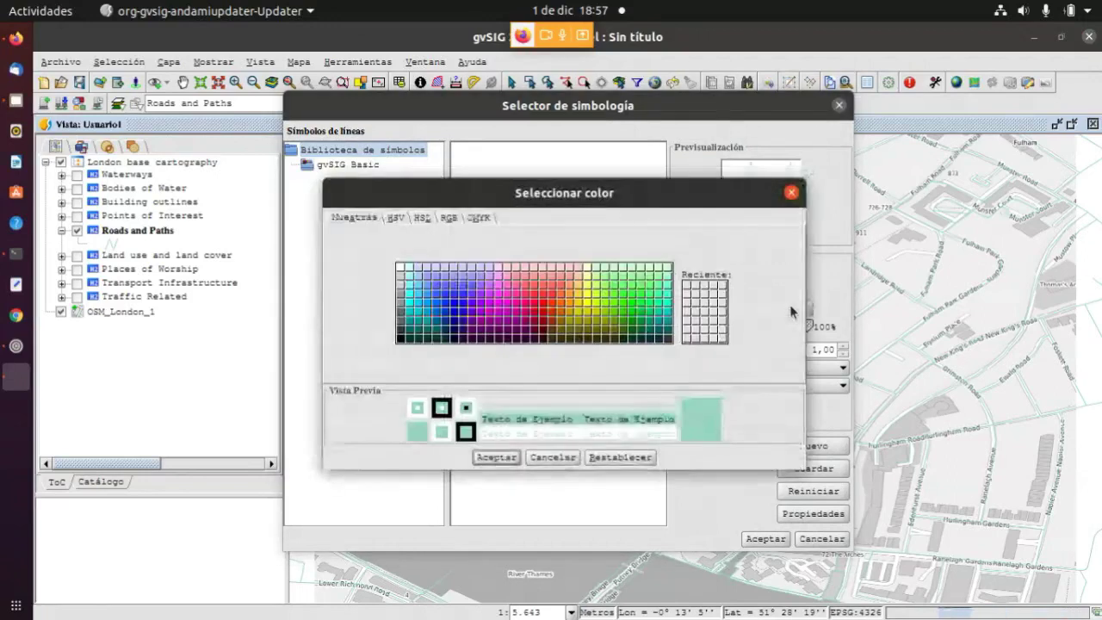
{"action": "left_click", "coordinate": [546, 305]}
{"action": "left_click", "coordinate": [497, 456]}
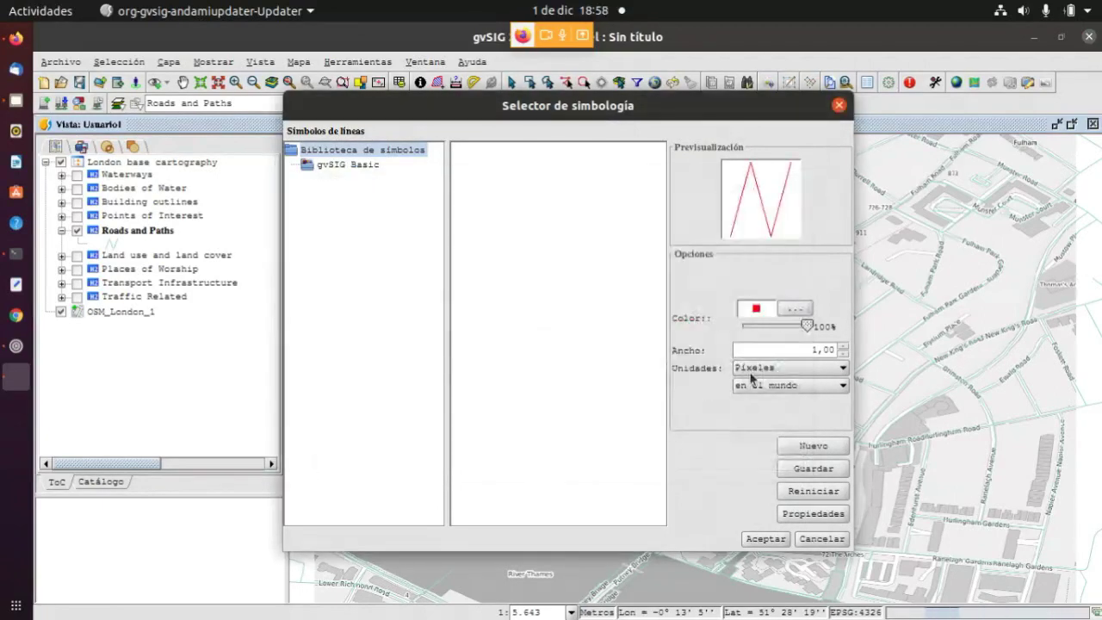
{"action": "left_click", "coordinate": [843, 345]}
{"action": "left_click", "coordinate": [842, 346]}
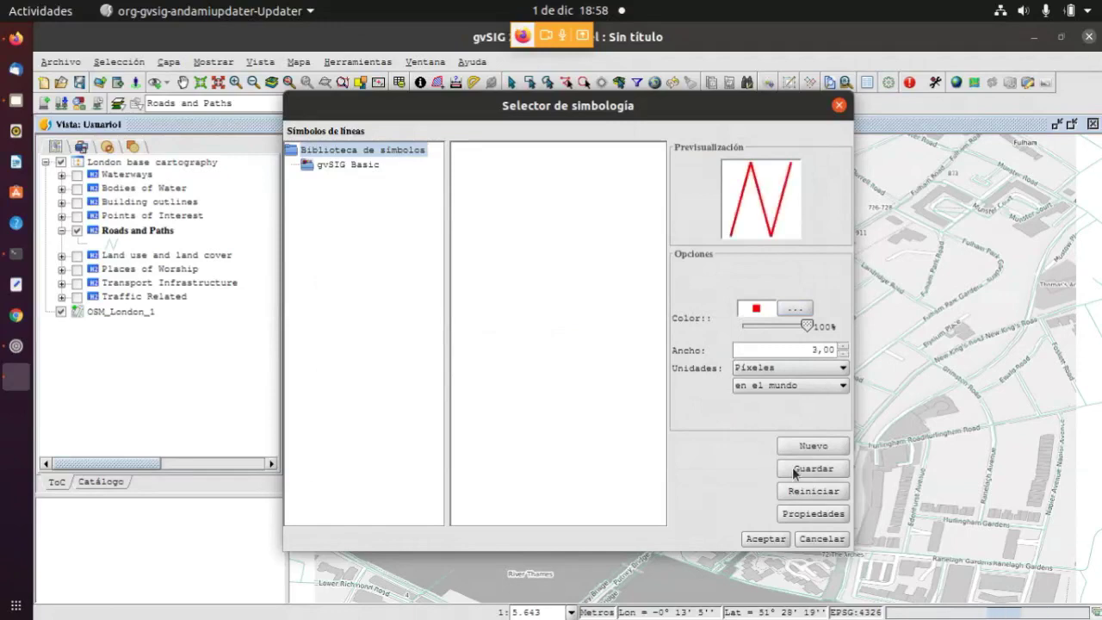
{"action": "left_click", "coordinate": [766, 539]}
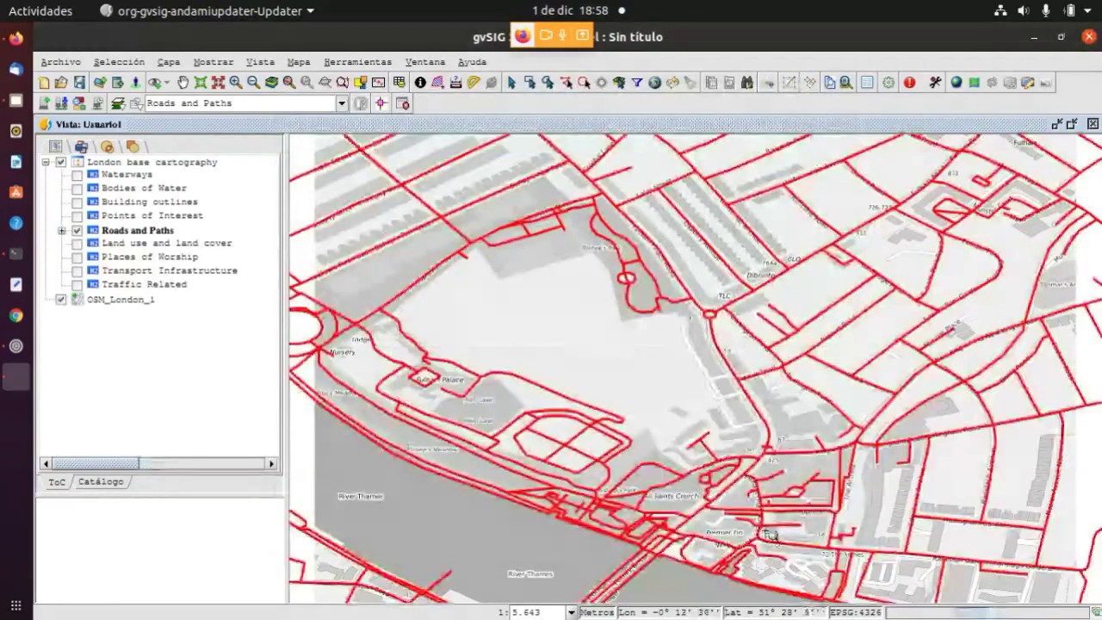
Locate the misaligned road beside Church Gate and start editing the Roads and Paths layer
{"action": "scroll", "coordinate": [727, 382], "scroll_direction": "up", "scroll_amount": 1}
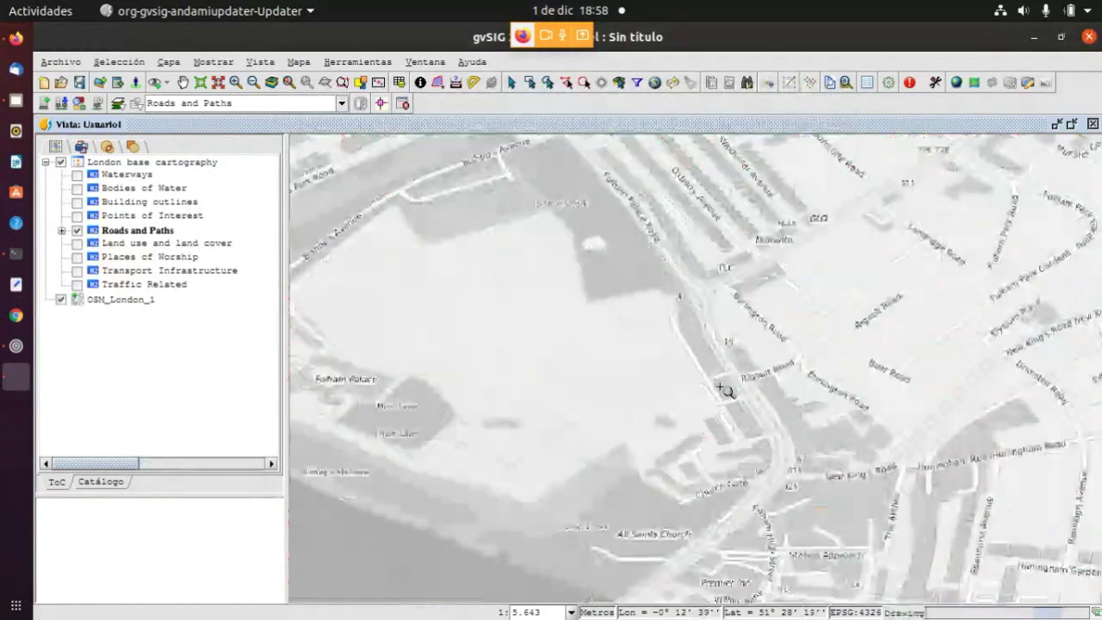
{"action": "scroll", "coordinate": [714, 469], "scroll_direction": "up", "scroll_amount": 1}
{"action": "scroll", "coordinate": [714, 469], "scroll_direction": "down", "scroll_amount": 1}
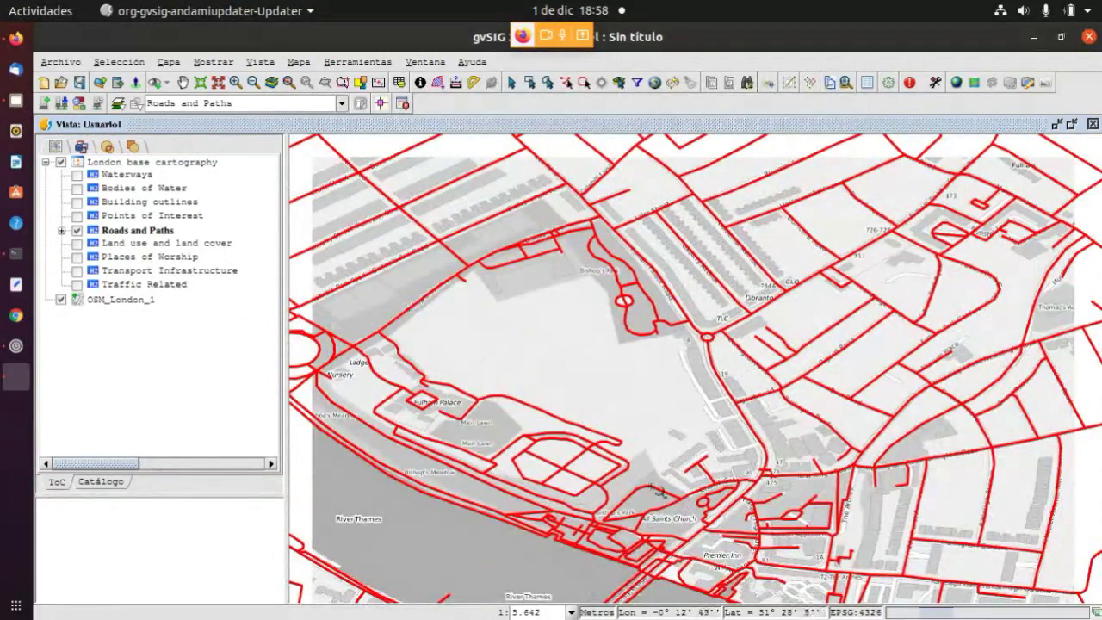
{"action": "scroll", "coordinate": [714, 463], "scroll_direction": "up", "scroll_amount": 2}
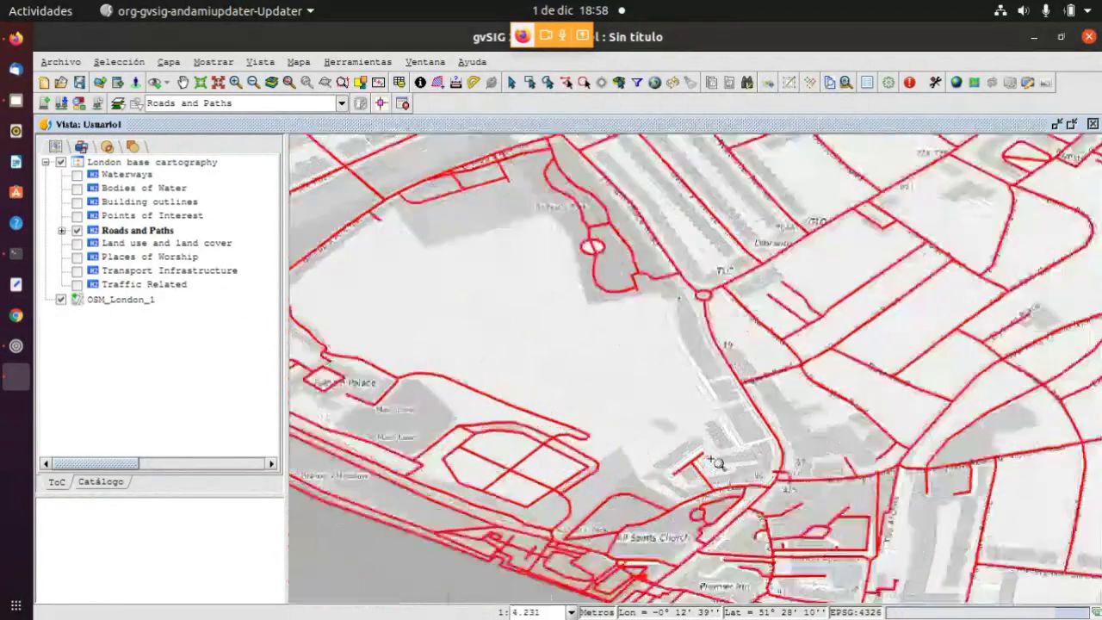
{"action": "scroll", "coordinate": [714, 462], "scroll_direction": "up", "scroll_amount": 4}
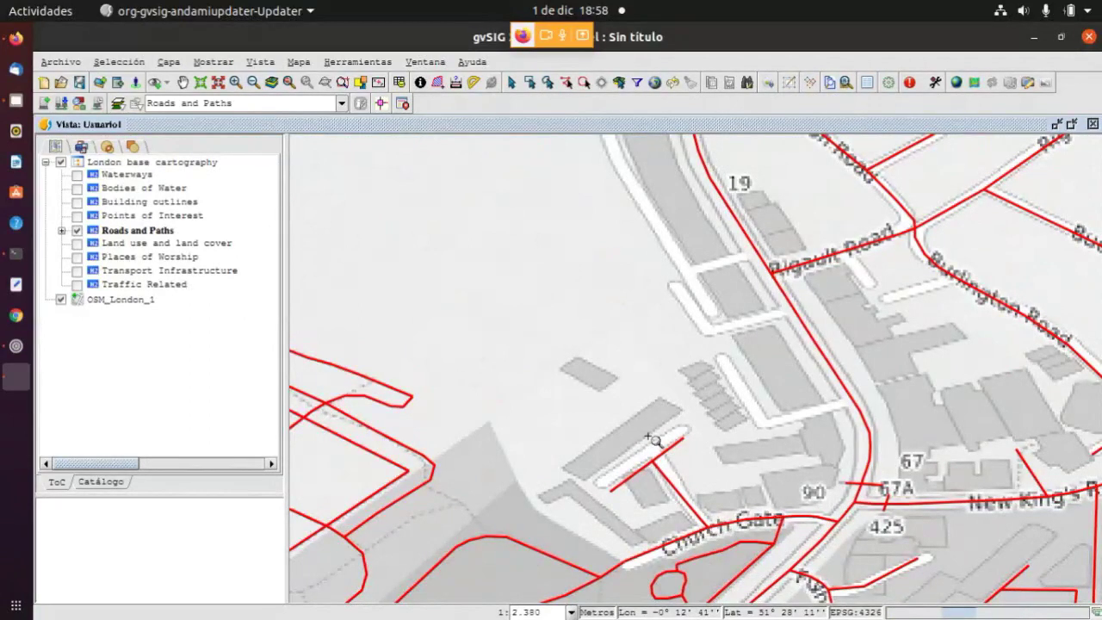
{"action": "right_click", "coordinate": [126, 234]}
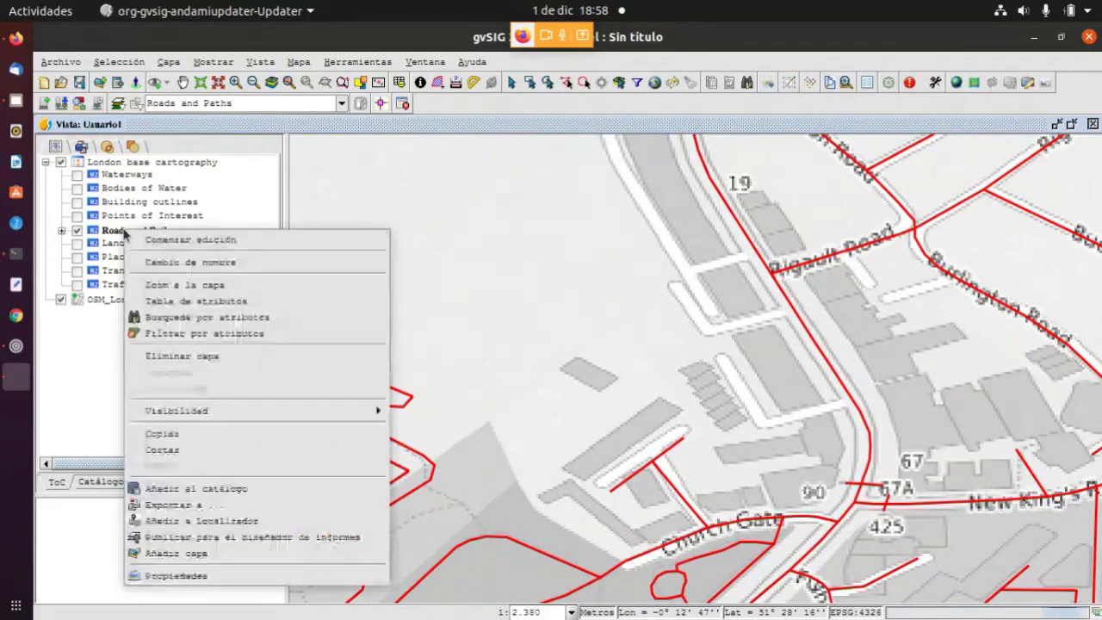
{"action": "left_click", "coordinate": [183, 241]}
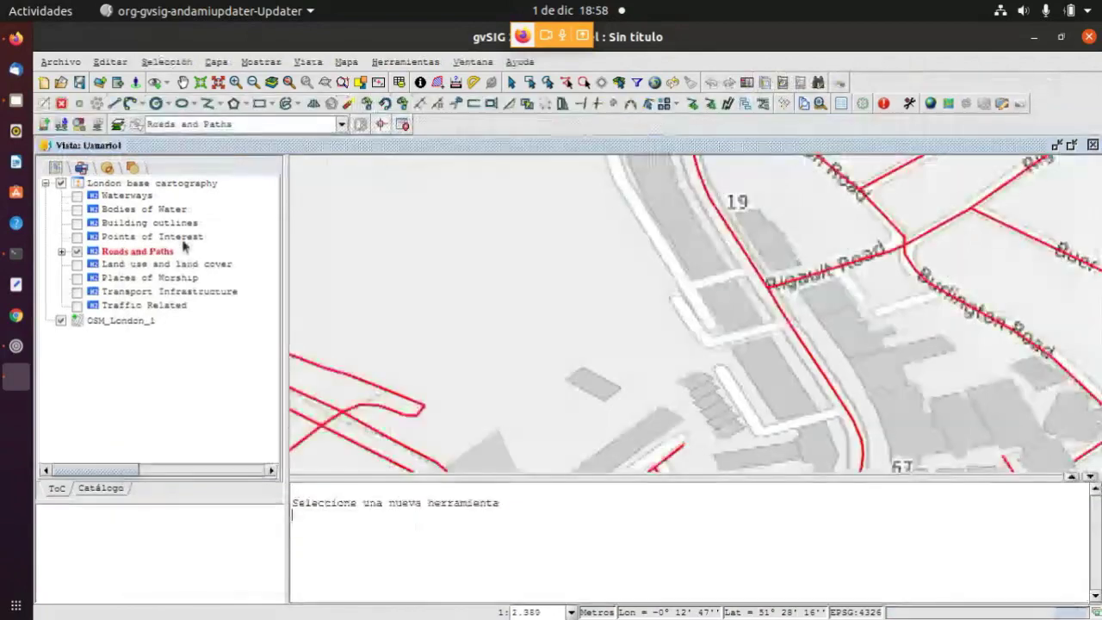
Select the bent road line that branches north from Church Gate in the Roads and Paths layer
{"action": "scroll", "coordinate": [746, 234], "scroll_direction": "down", "scroll_amount": 2}
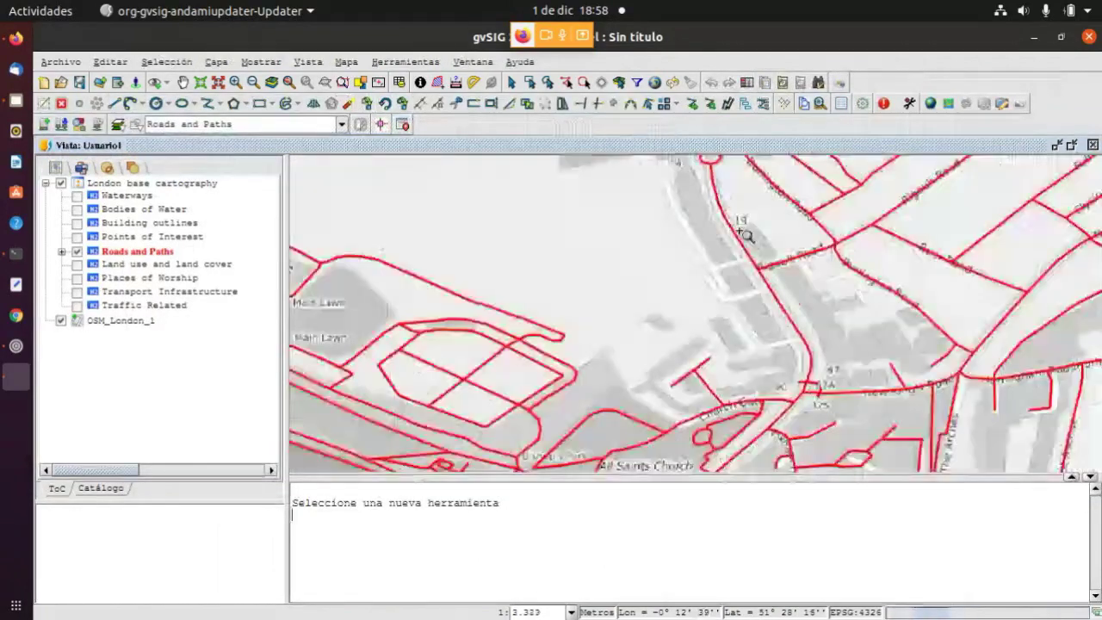
{"action": "scroll", "coordinate": [729, 359], "scroll_direction": "up", "scroll_amount": 1}
{"action": "scroll", "coordinate": [730, 360], "scroll_direction": "up", "scroll_amount": 2}
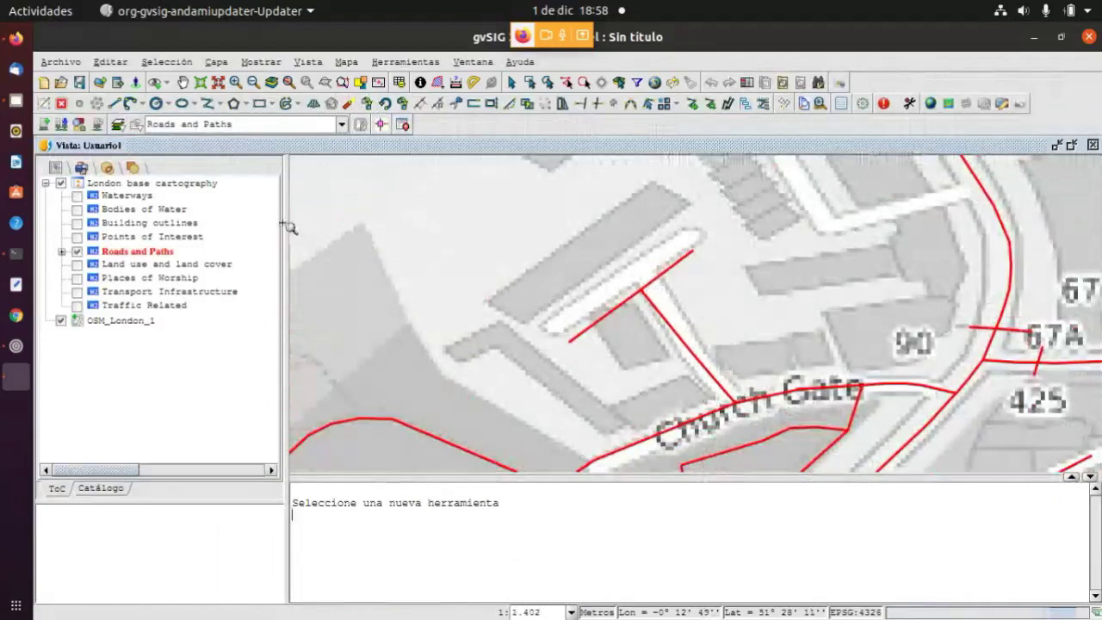
{"action": "left_click", "coordinate": [513, 83]}
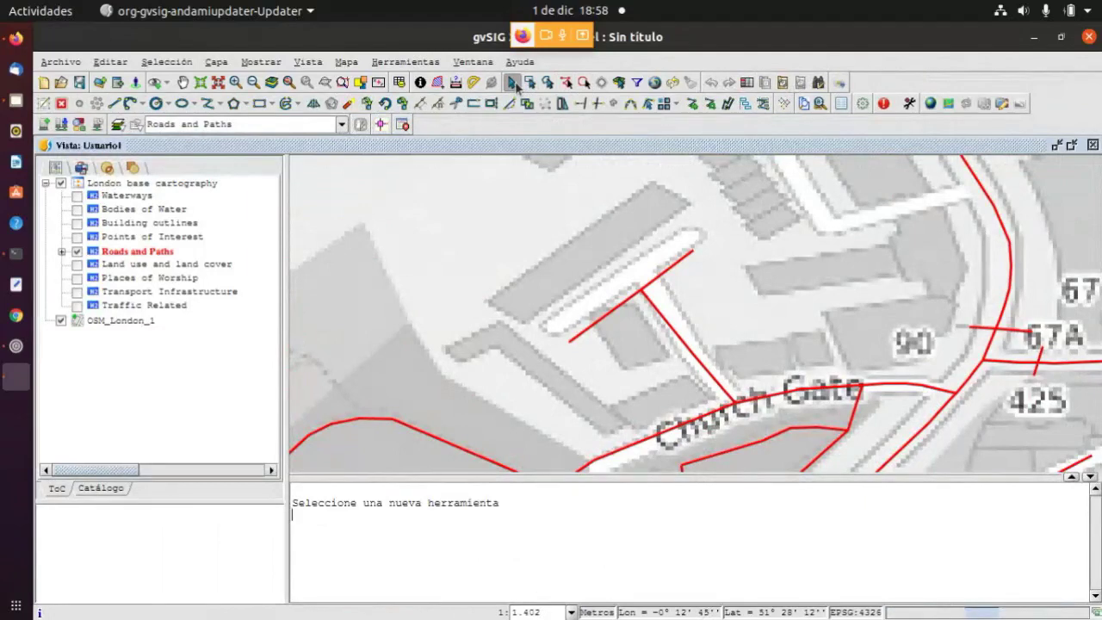
{"action": "left_click", "coordinate": [650, 280]}
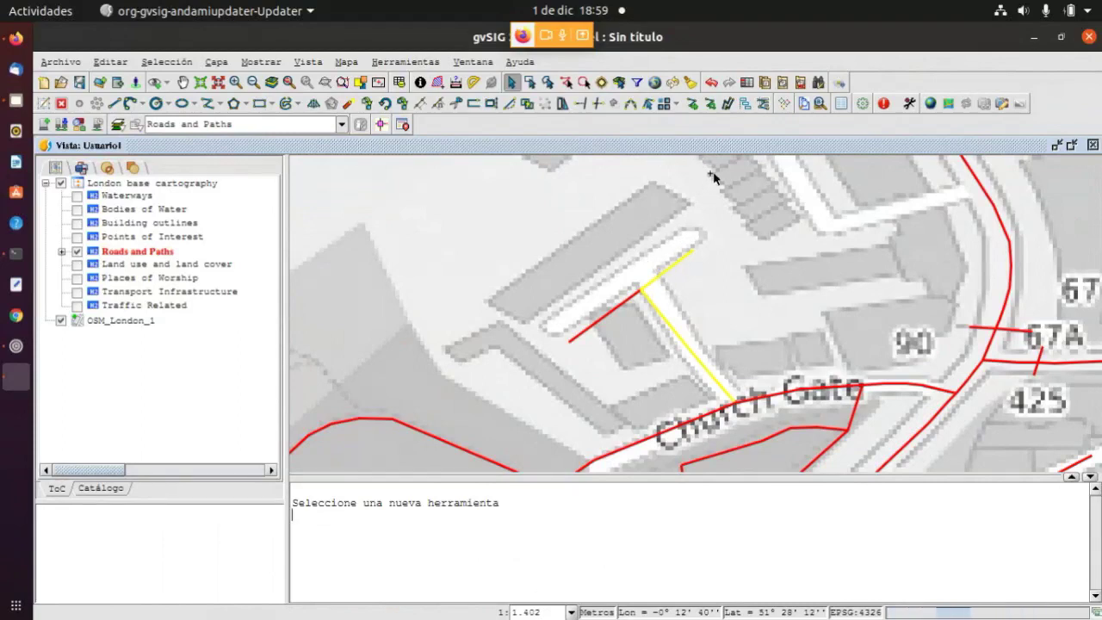
Pick the northeastern end vertex of the selected road line for repositioning with the Edit vertex tool
{"action": "left_click", "coordinate": [644, 105]}
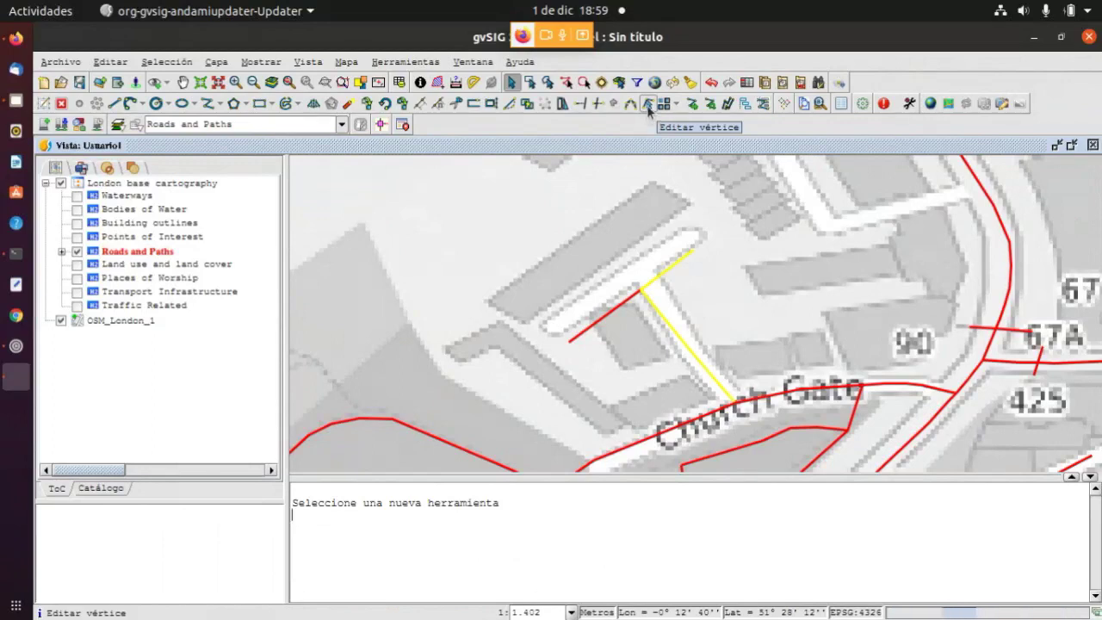
{"action": "left_click", "coordinate": [648, 110]}
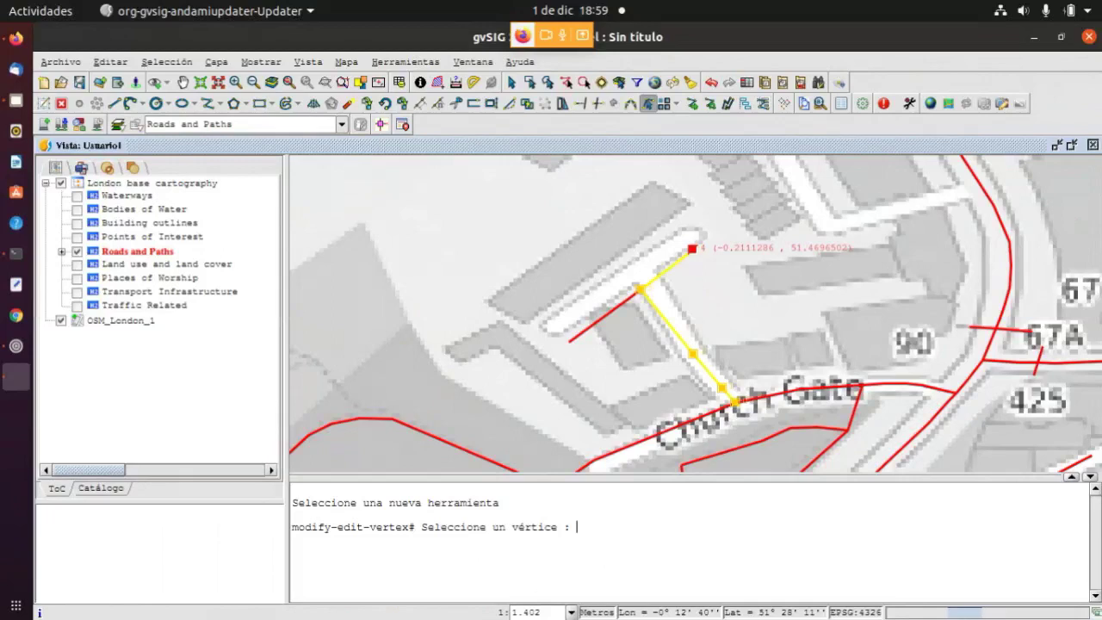
{"action": "left_click", "coordinate": [693, 250]}
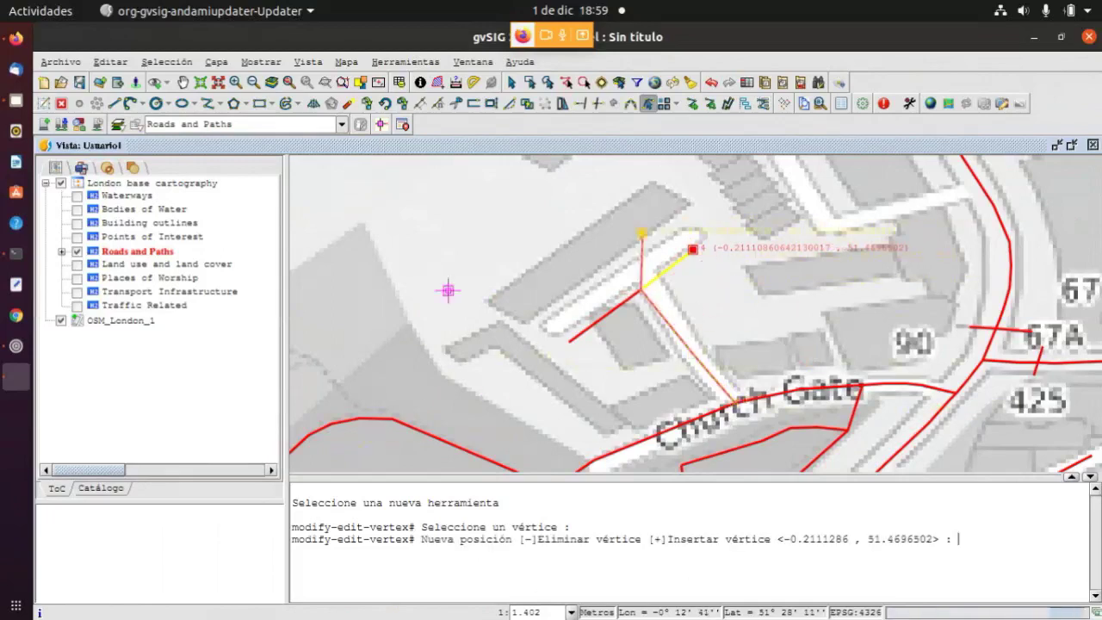
Move the end vertex and bend vertex of the side road off Church Gate onto the white street shown on the base map
{"action": "left_click", "coordinate": [691, 237]}
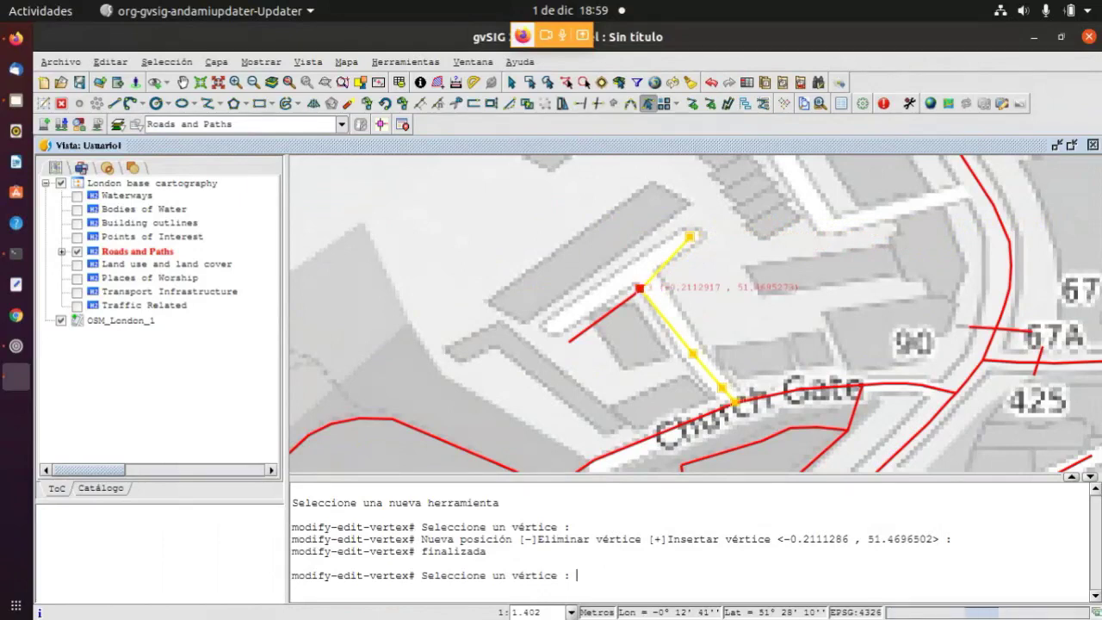
{"action": "left_click", "coordinate": [639, 288]}
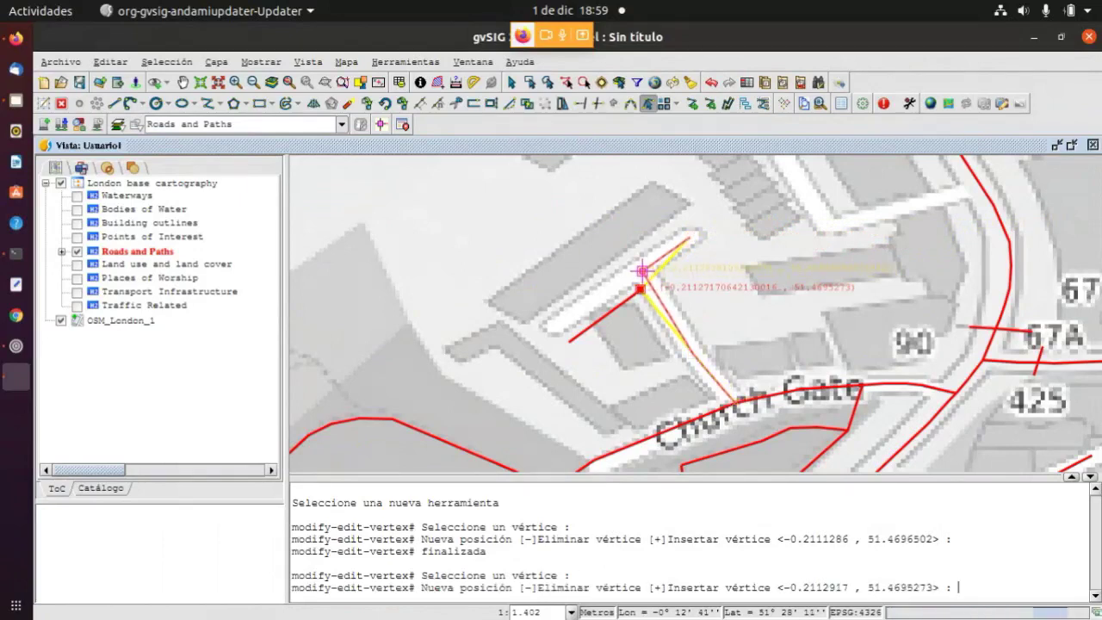
{"action": "left_click", "coordinate": [641, 269]}
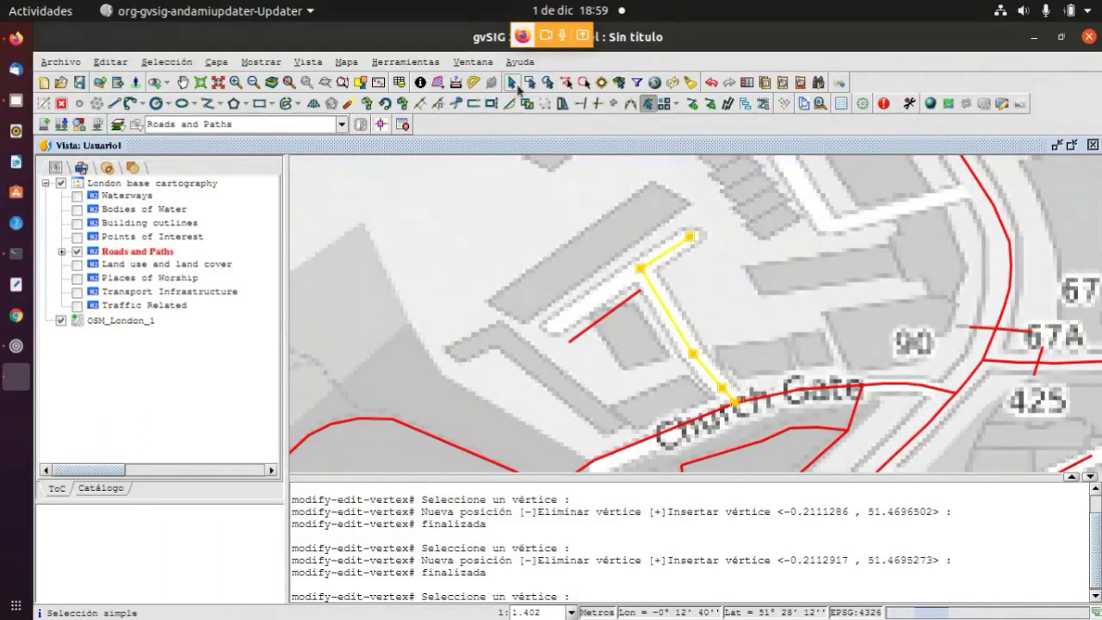
Select the short detached road segment and move its northeast vertex onto the bend of the adjoining side road
{"action": "left_click", "coordinate": [511, 84]}
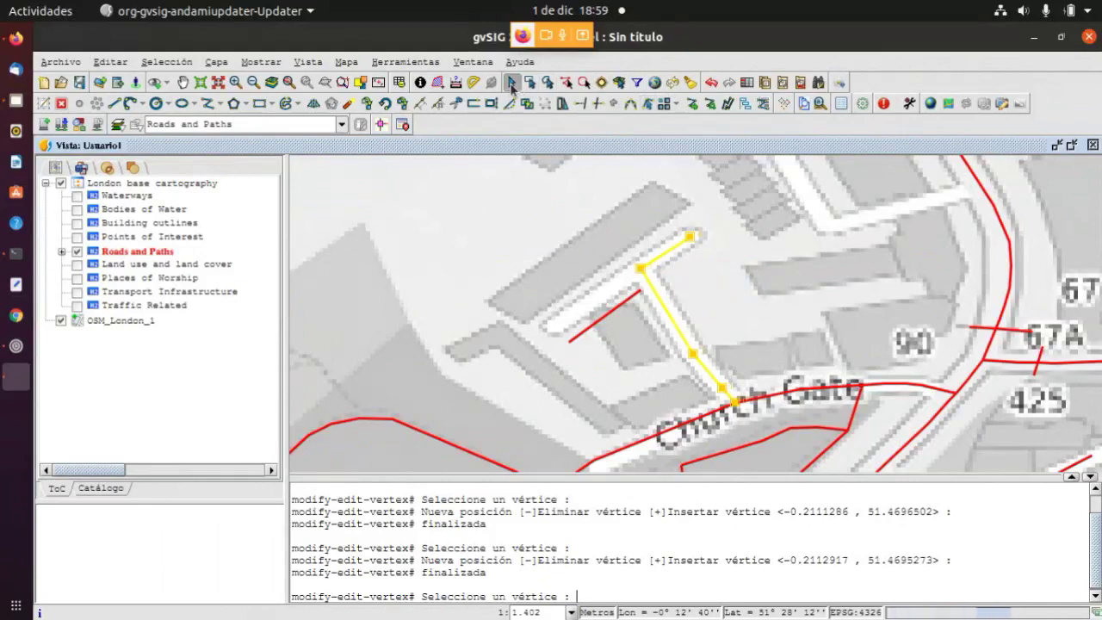
{"action": "left_click", "coordinate": [616, 309]}
{"action": "left_click", "coordinate": [617, 307]}
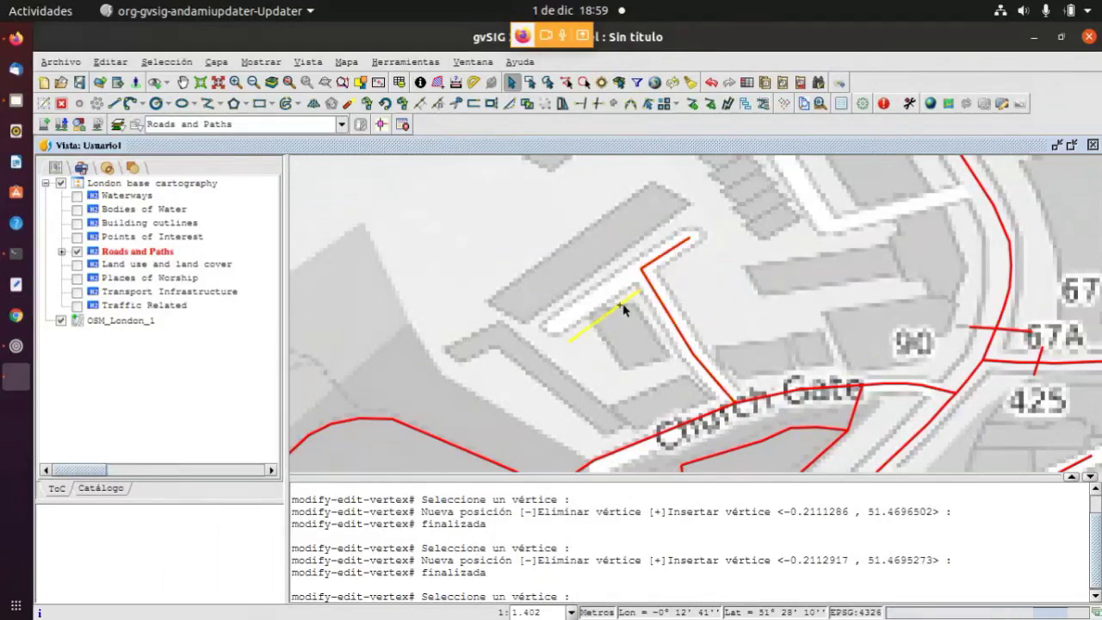
{"action": "left_click", "coordinate": [649, 105]}
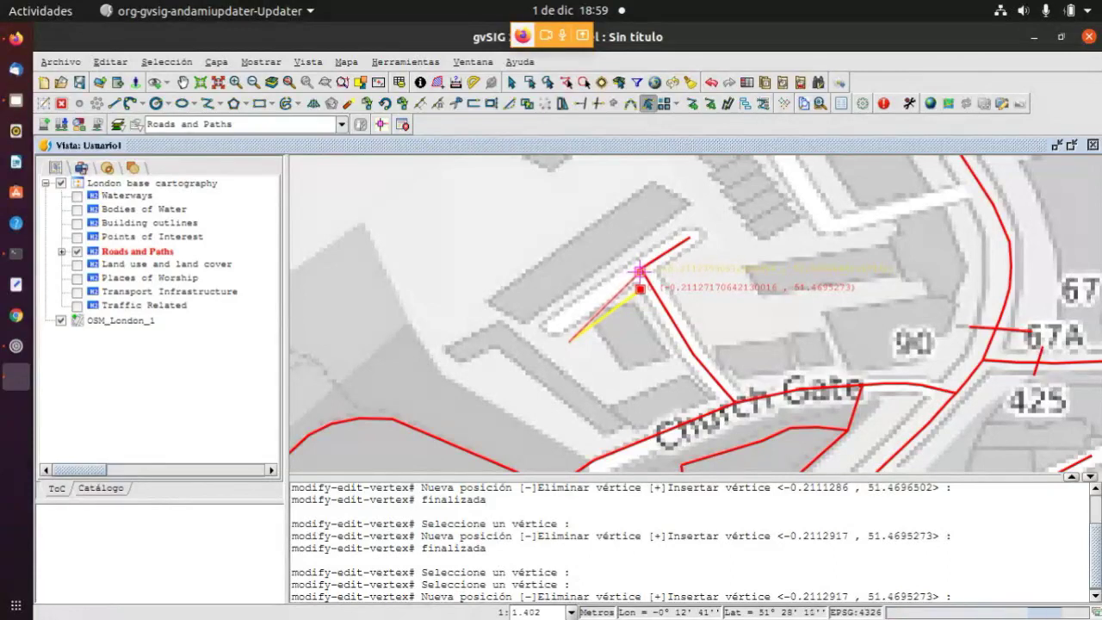
{"action": "left_click", "coordinate": [639, 289]}
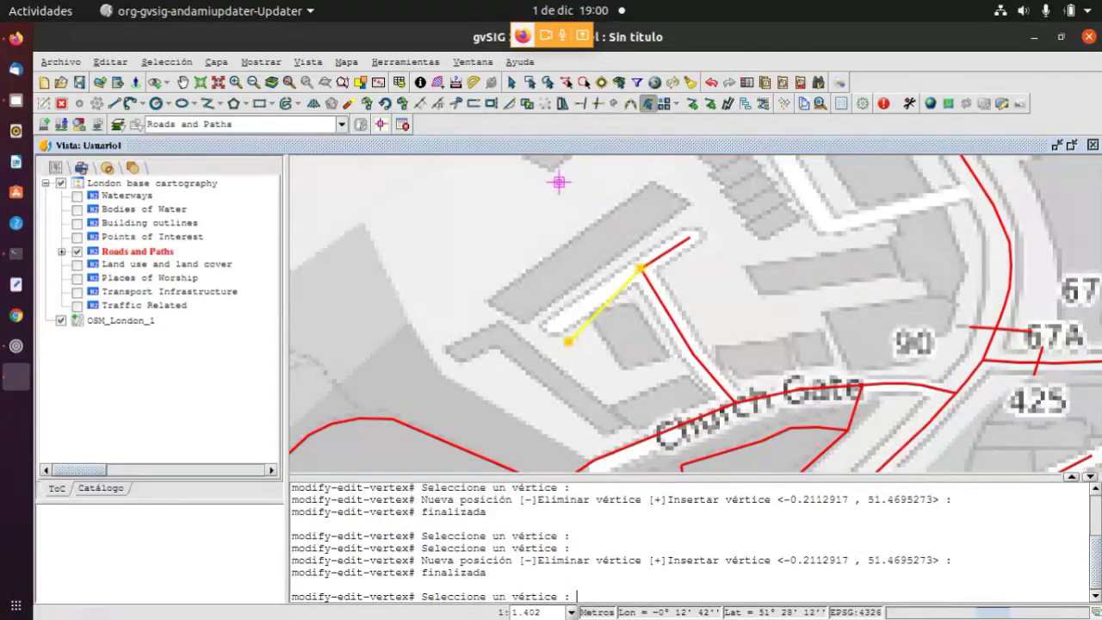
Review the snapping settings without changes, and move the short segment's southwest vertex onto the end of the white street
{"action": "left_click", "coordinate": [380, 125]}
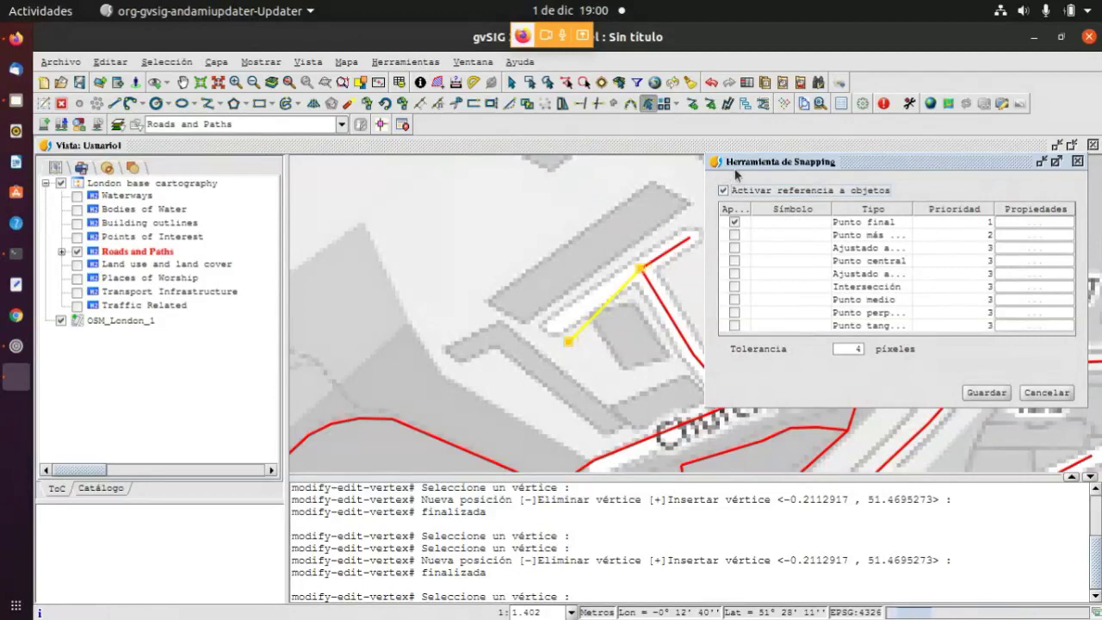
{"action": "left_click", "coordinate": [1076, 162]}
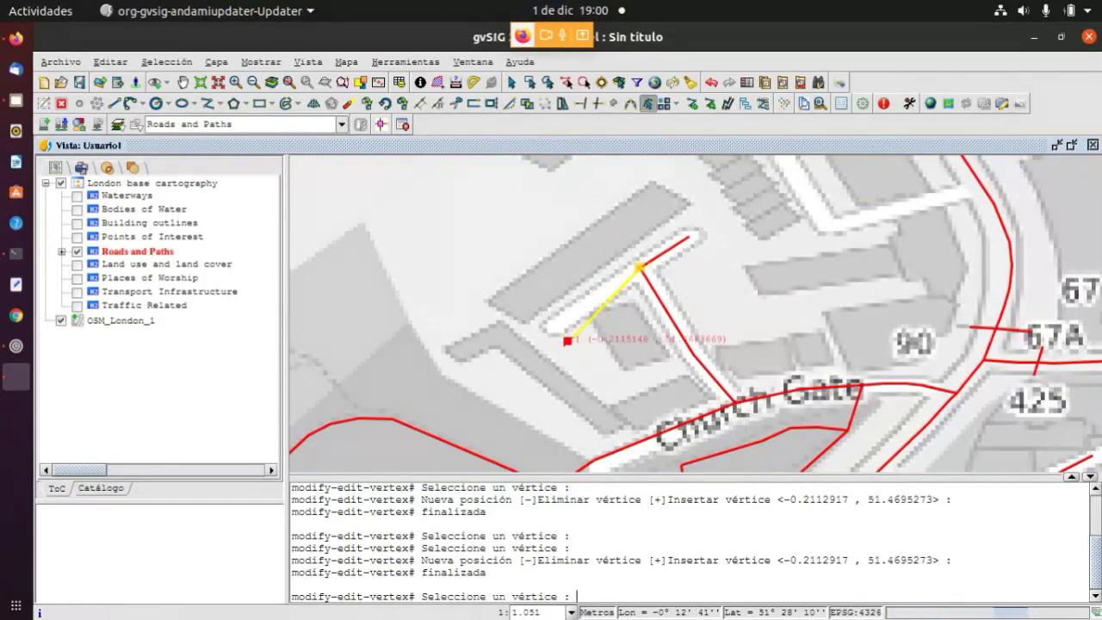
{"action": "left_click", "coordinate": [572, 342]}
{"action": "left_click", "coordinate": [556, 327]}
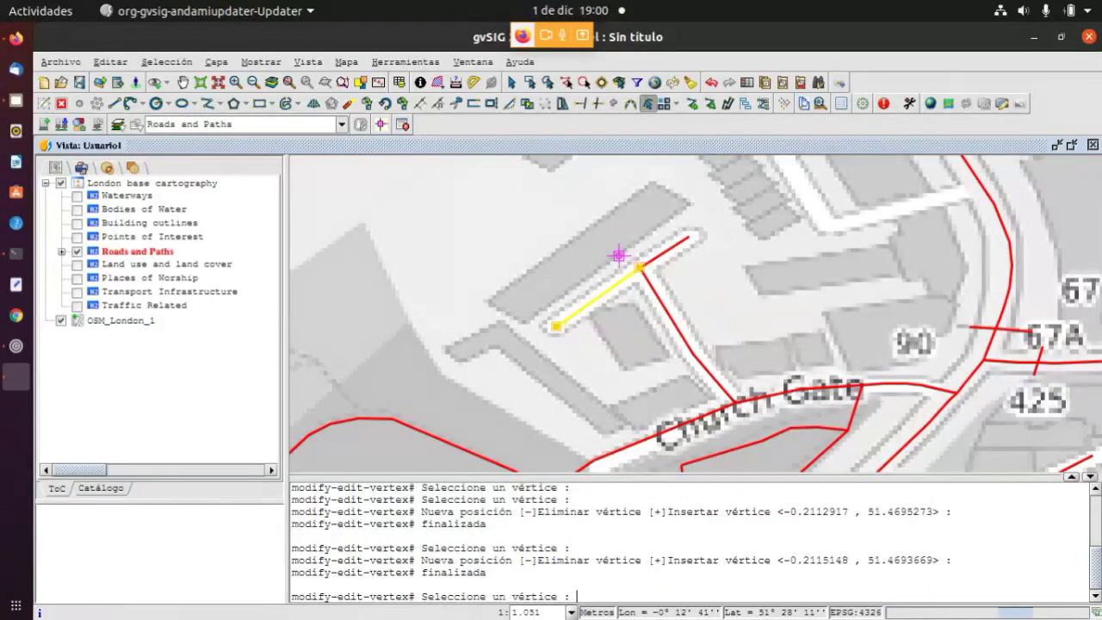
Start a new polyline and enable the Punto más cercano snapping type, moving the snapping settings window clear of the map
{"action": "scroll", "coordinate": [556, 322], "scroll_direction": "down", "scroll_amount": 1}
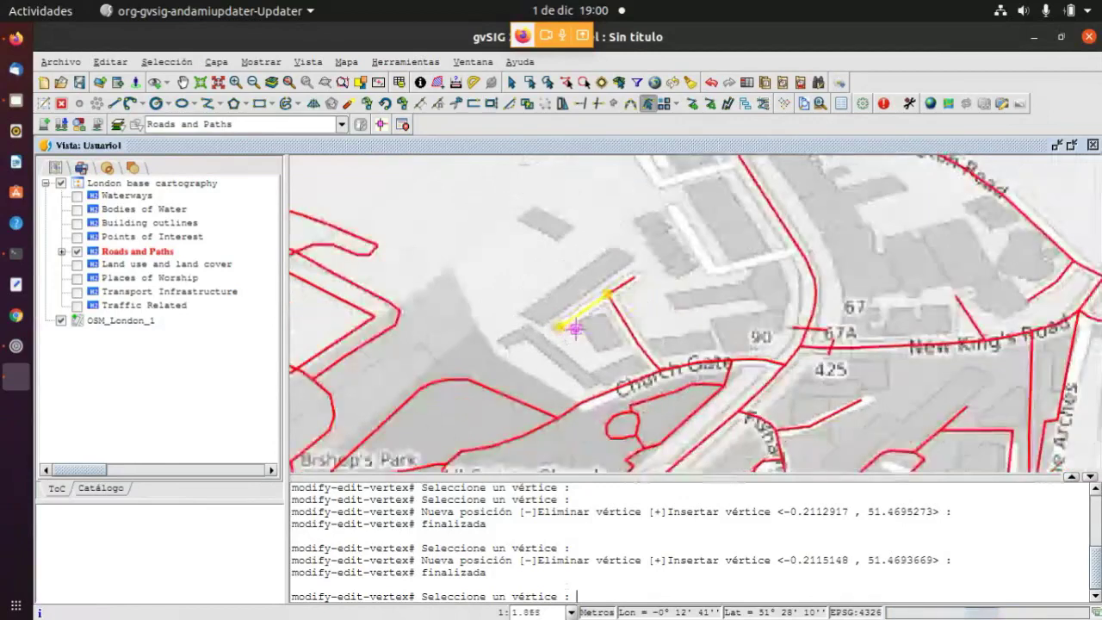
{"action": "scroll", "coordinate": [737, 204], "scroll_direction": "up", "scroll_amount": 2}
{"action": "scroll", "coordinate": [716, 277], "scroll_direction": "down", "scroll_amount": 1}
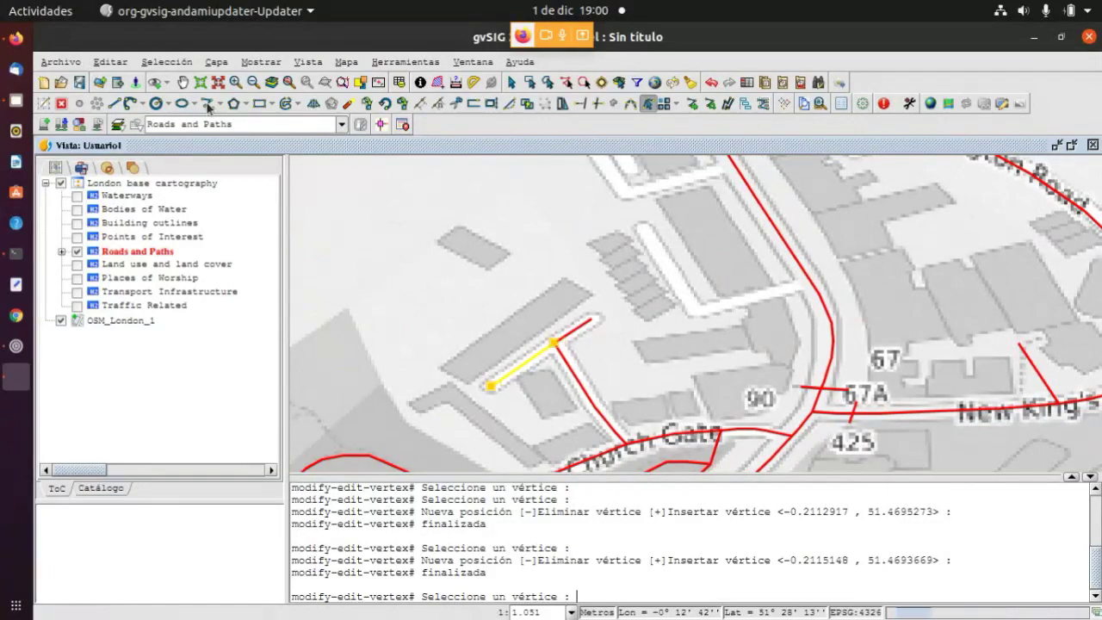
{"action": "left_click", "coordinate": [207, 105]}
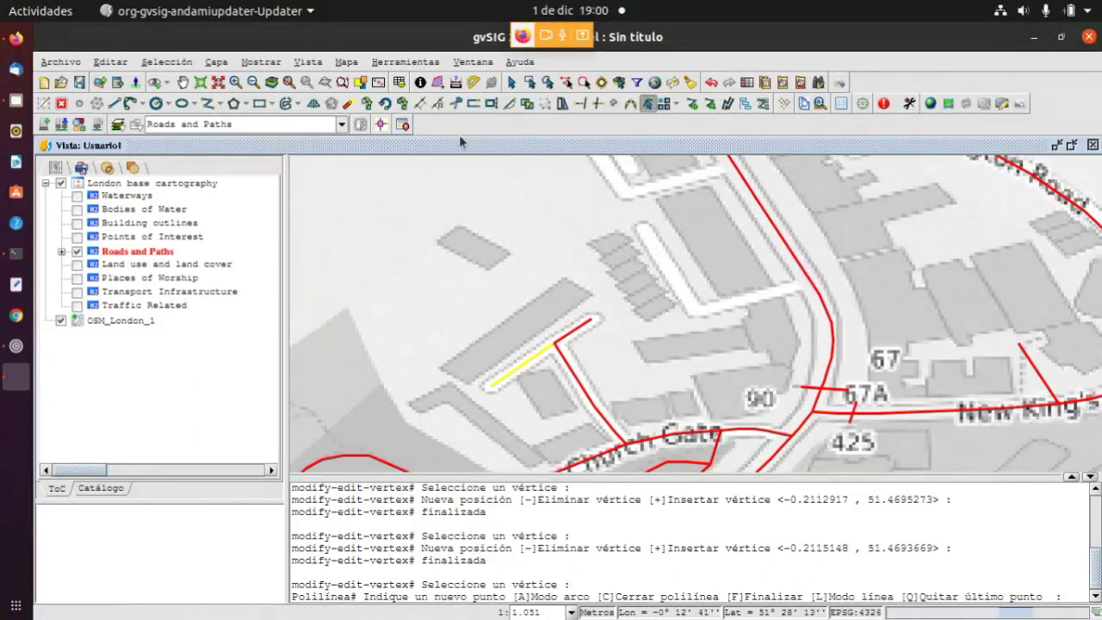
{"action": "left_click", "coordinate": [382, 125]}
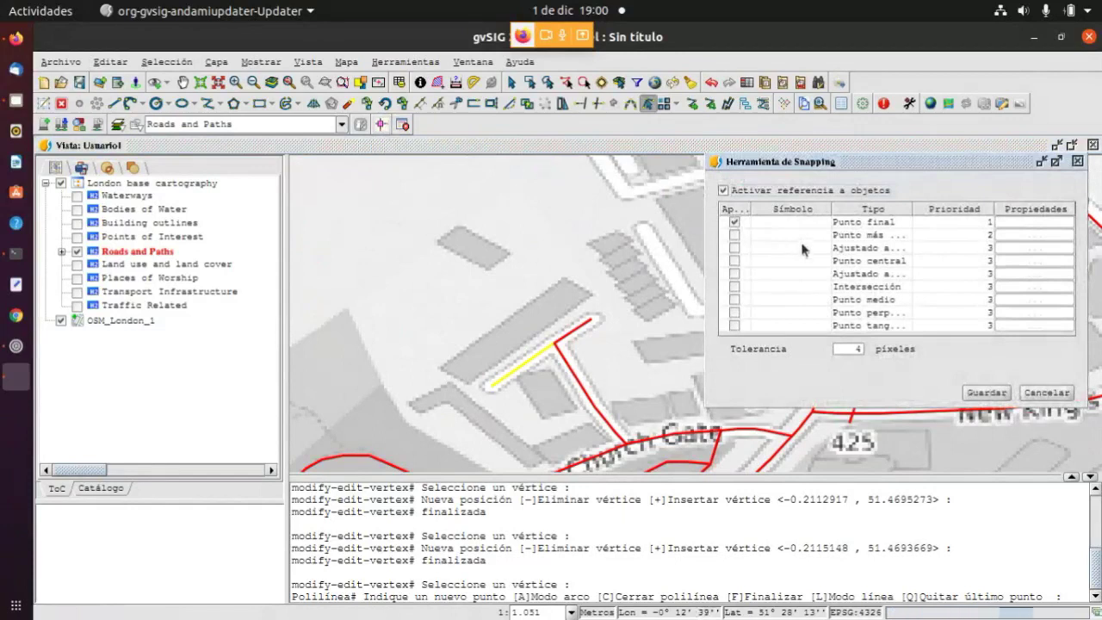
{"action": "left_click_drag", "start_coordinate": [913, 209], "coordinate": [934, 209]}
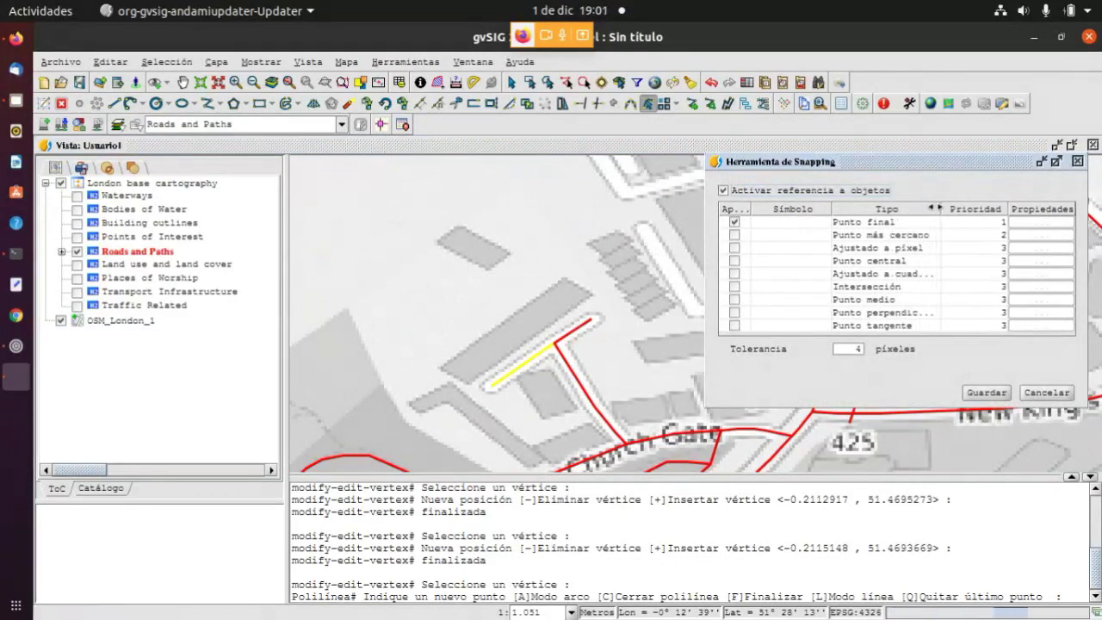
{"action": "left_click", "coordinate": [734, 235]}
{"action": "left_click_drag", "start_coordinate": [706, 229], "coordinate": [912, 234]}
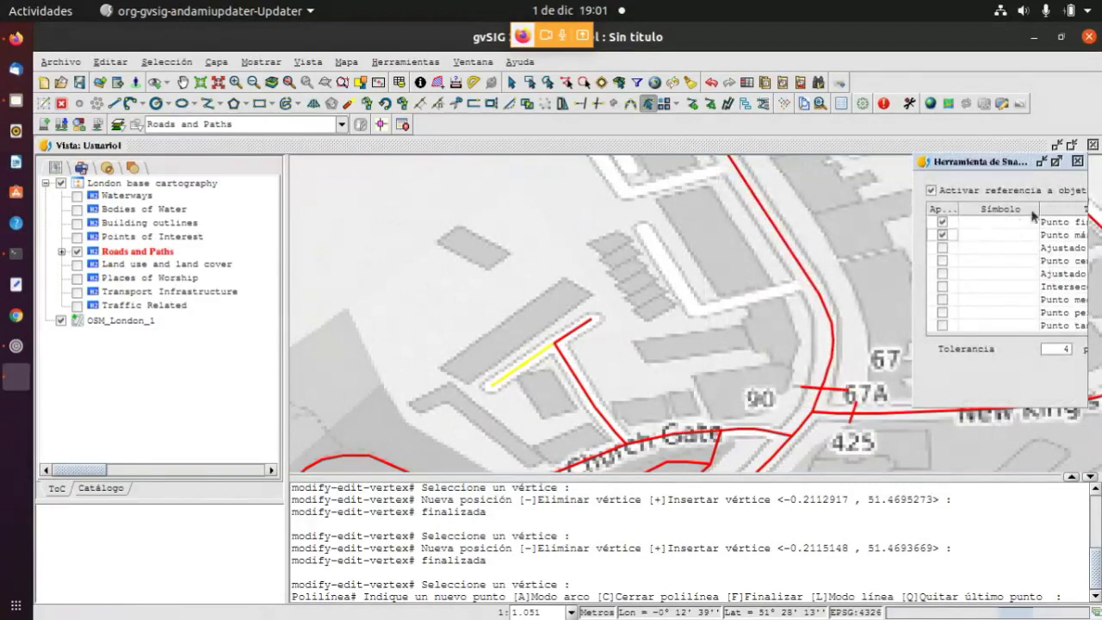
{"action": "left_click_drag", "start_coordinate": [1038, 204], "coordinate": [979, 207]}
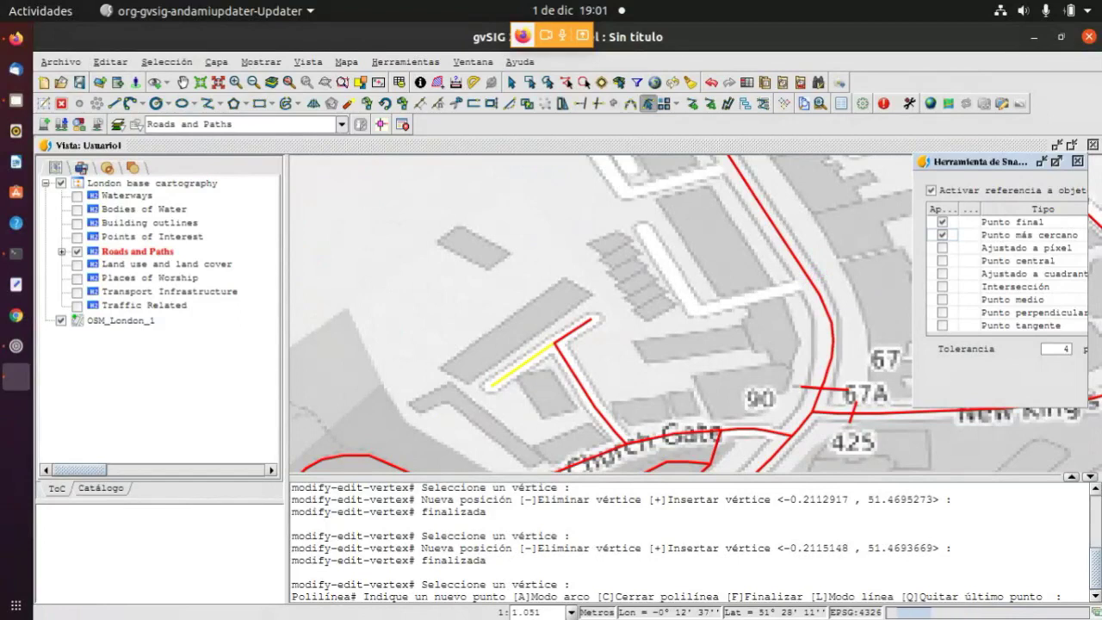
Draw a three-point polyline from the main road along the L-shaped street north of Church Gate and finish it
{"action": "left_click", "coordinate": [809, 280]}
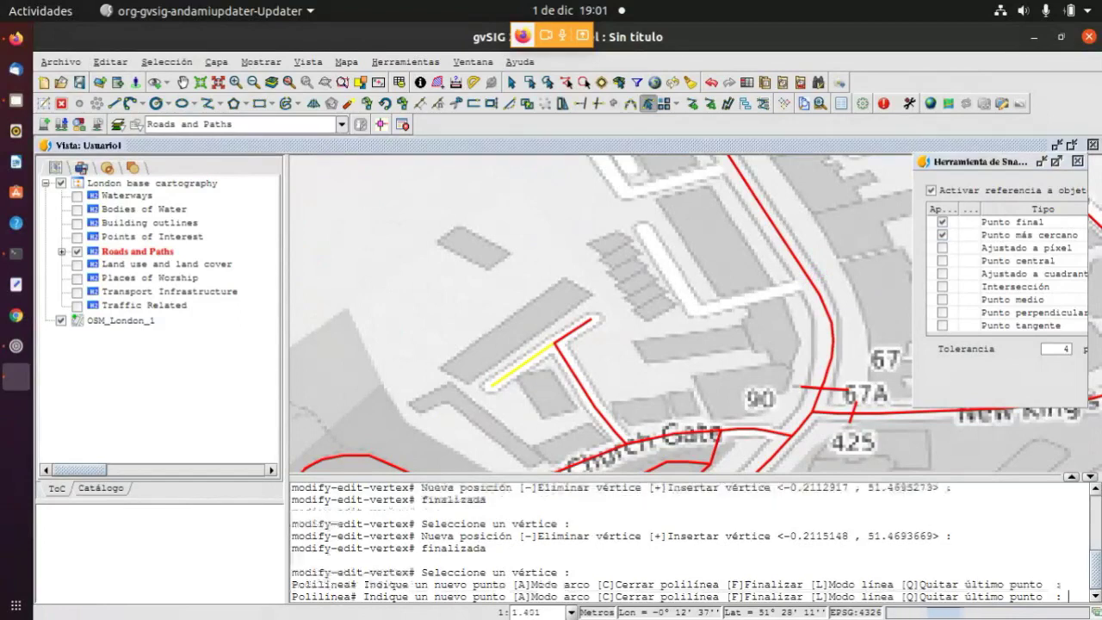
{"action": "left_click", "coordinate": [693, 310]}
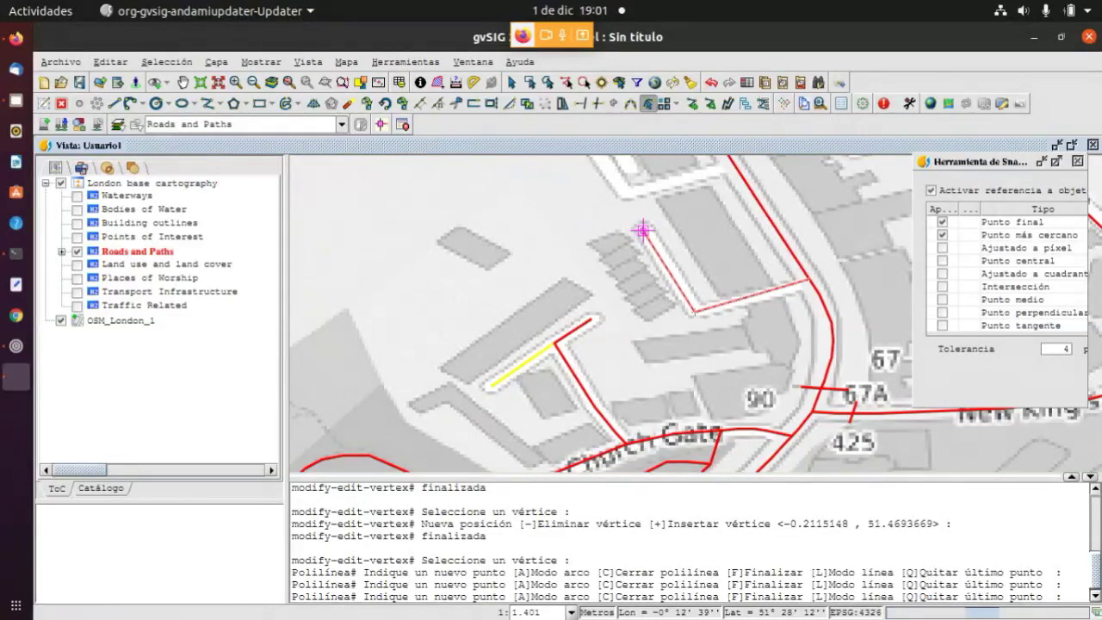
{"action": "left_click", "coordinate": [642, 230]}
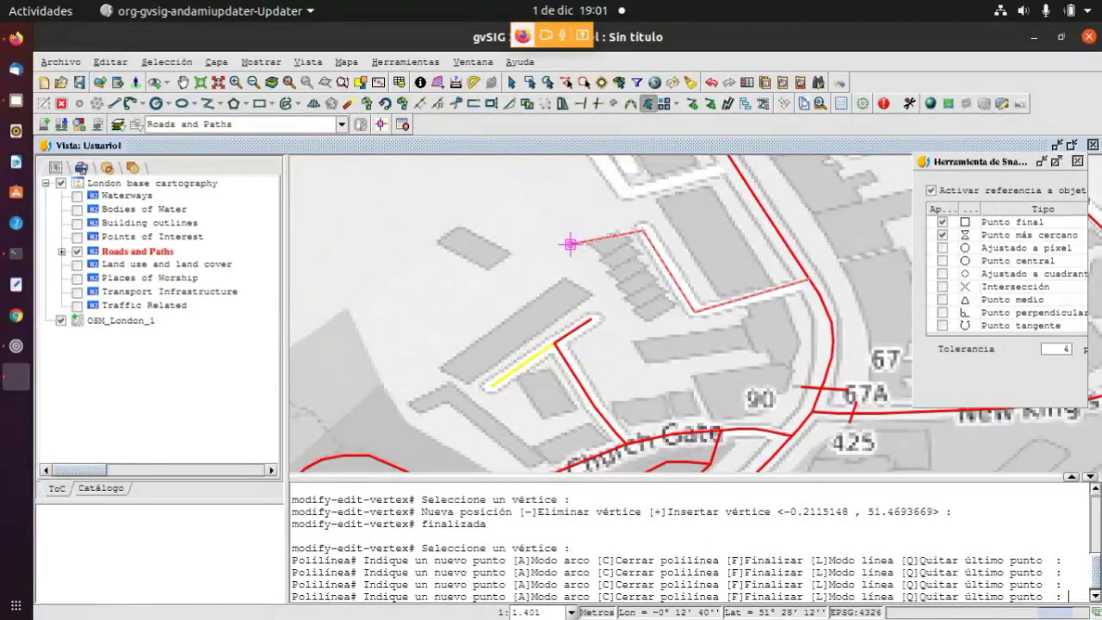
{"action": "right_click", "coordinate": [569, 245]}
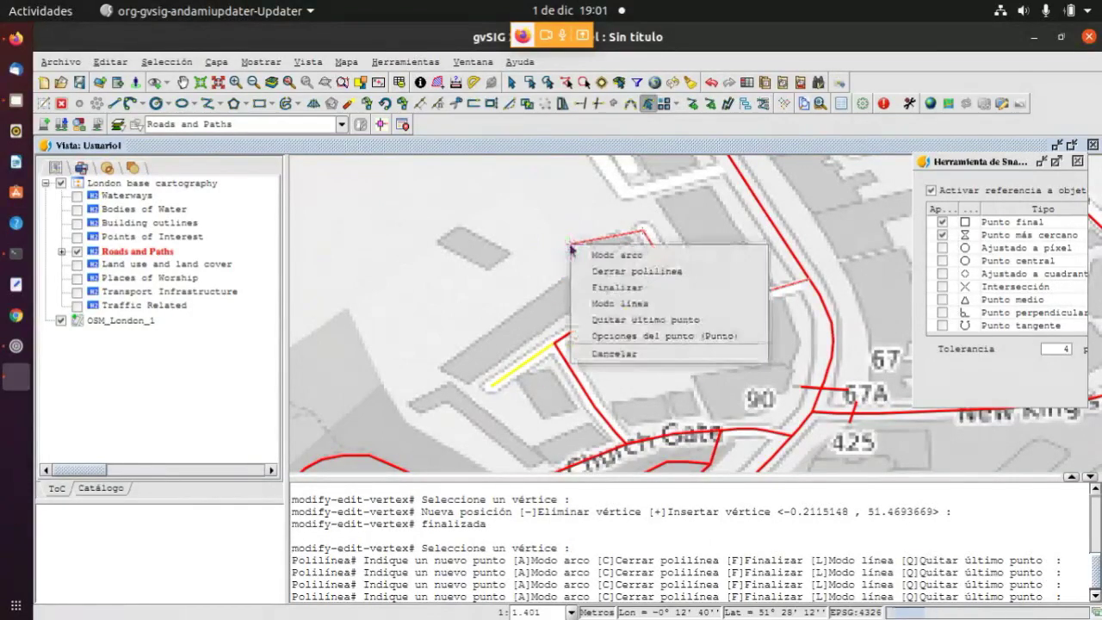
{"action": "left_click", "coordinate": [606, 289]}
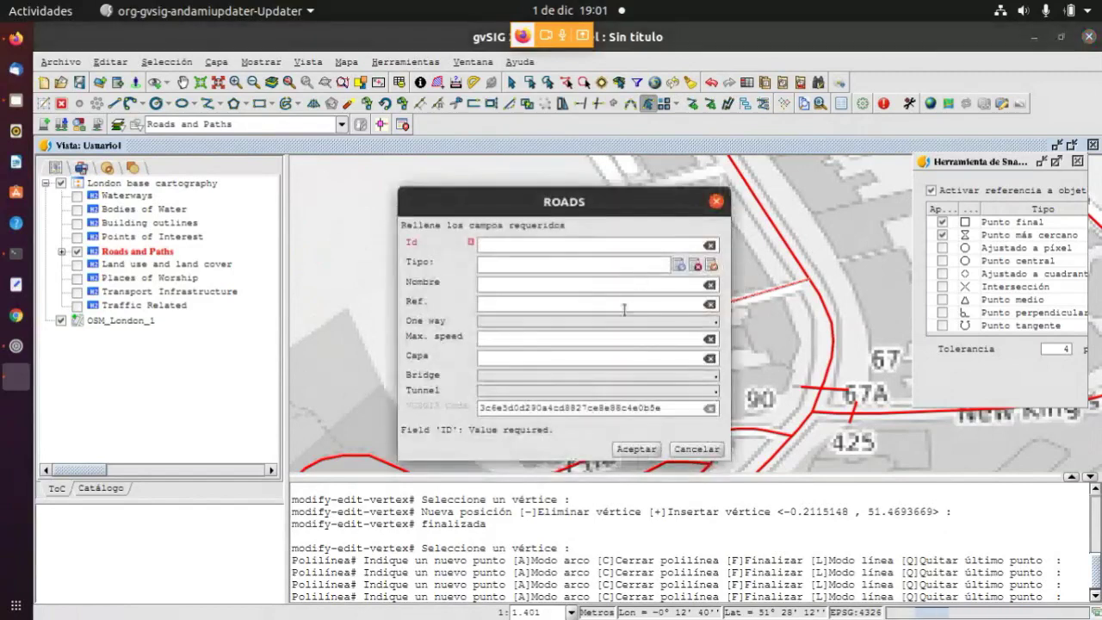
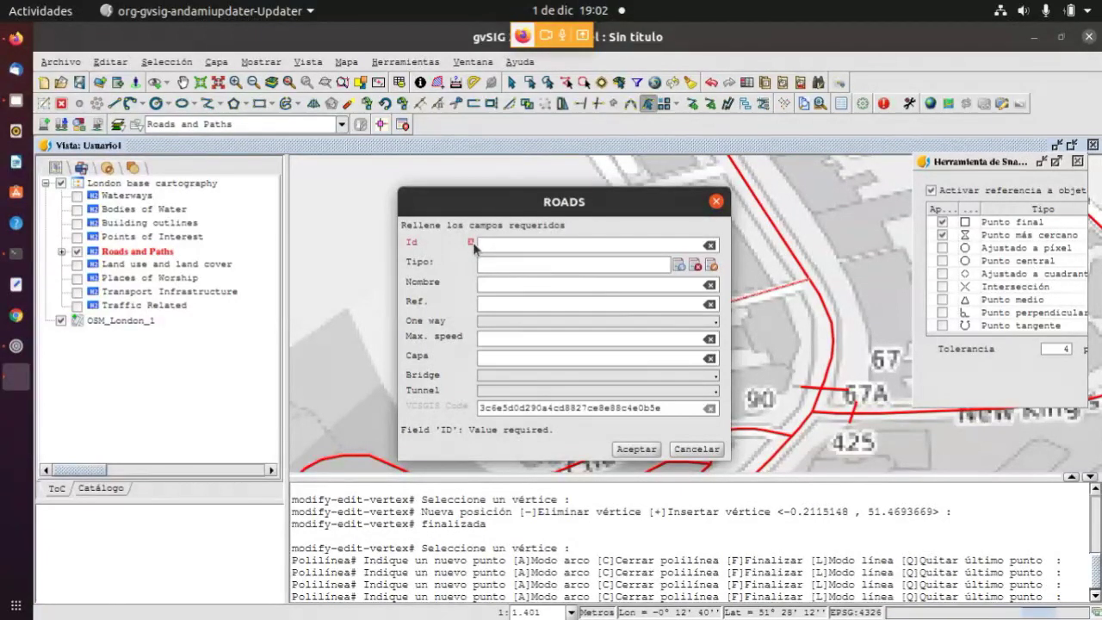
Give the new road Id 1, look up and assign residential as its Tipo, and accept the attribute form
{"action": "left_click", "coordinate": [501, 248]}
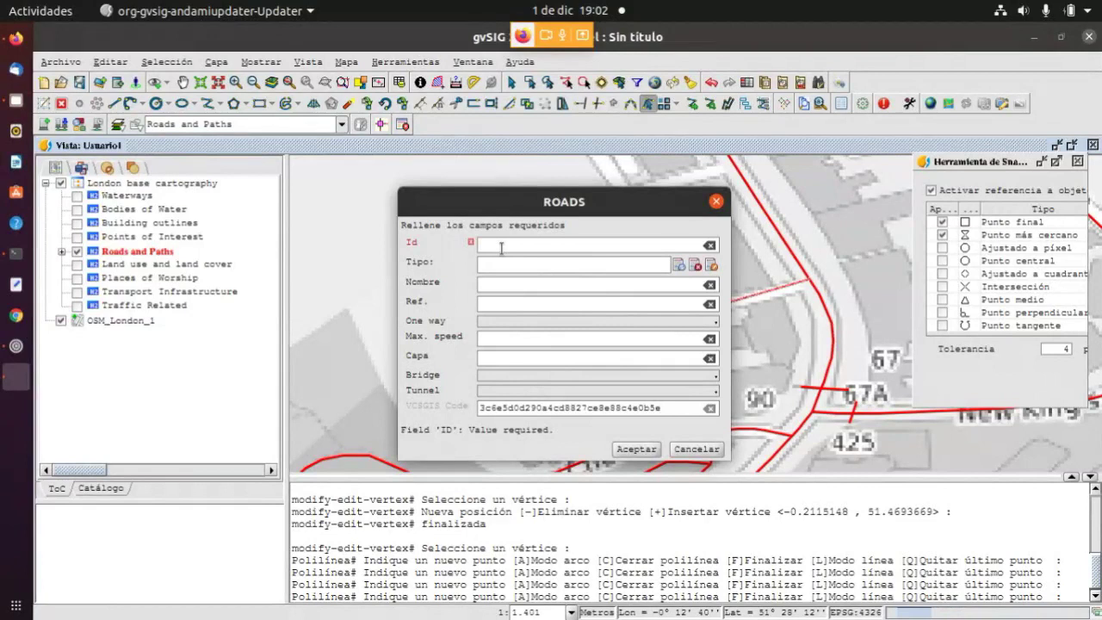
{"action": "left_click", "coordinate": [678, 265]}
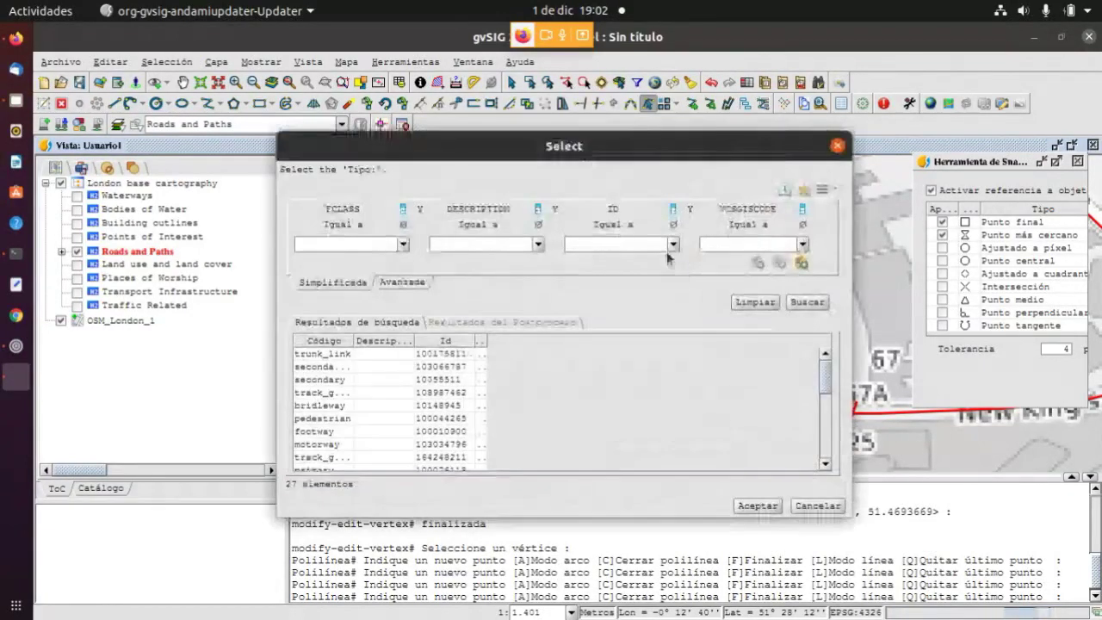
{"action": "left_click", "coordinate": [840, 147]}
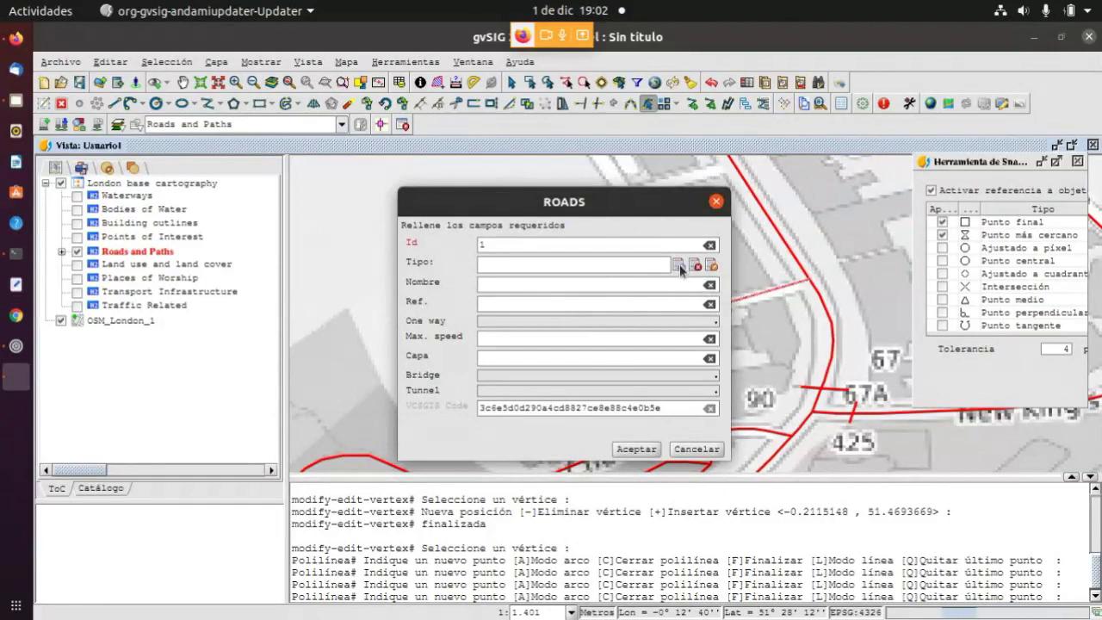
{"action": "left_click", "coordinate": [678, 266]}
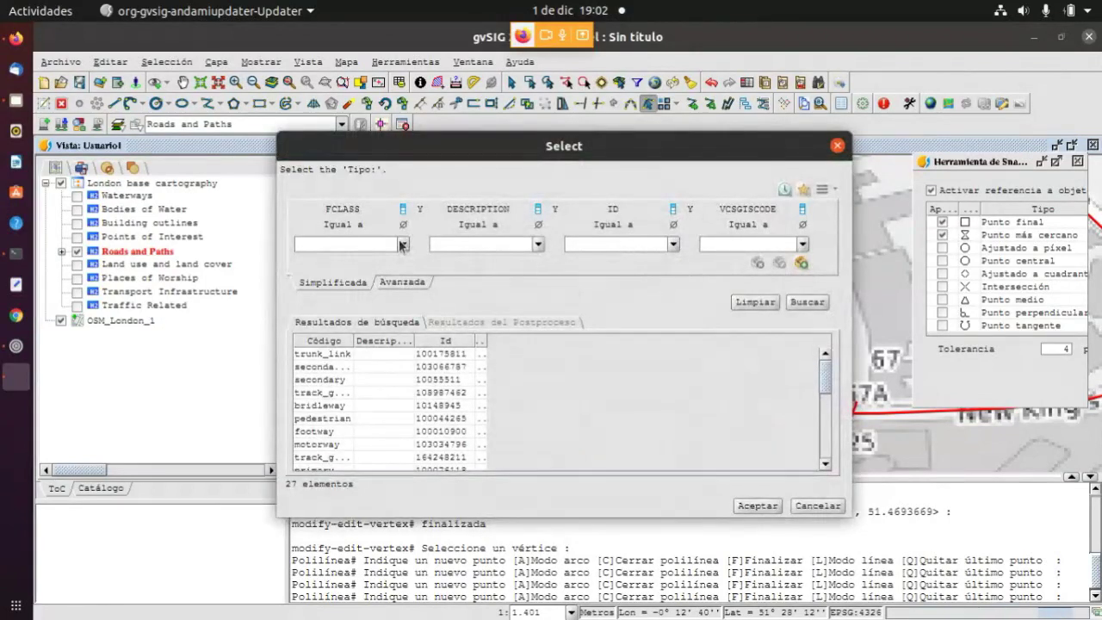
{"action": "left_click", "coordinate": [402, 245]}
{"action": "scroll", "coordinate": [340, 334], "scroll_direction": "down", "scroll_amount": 4}
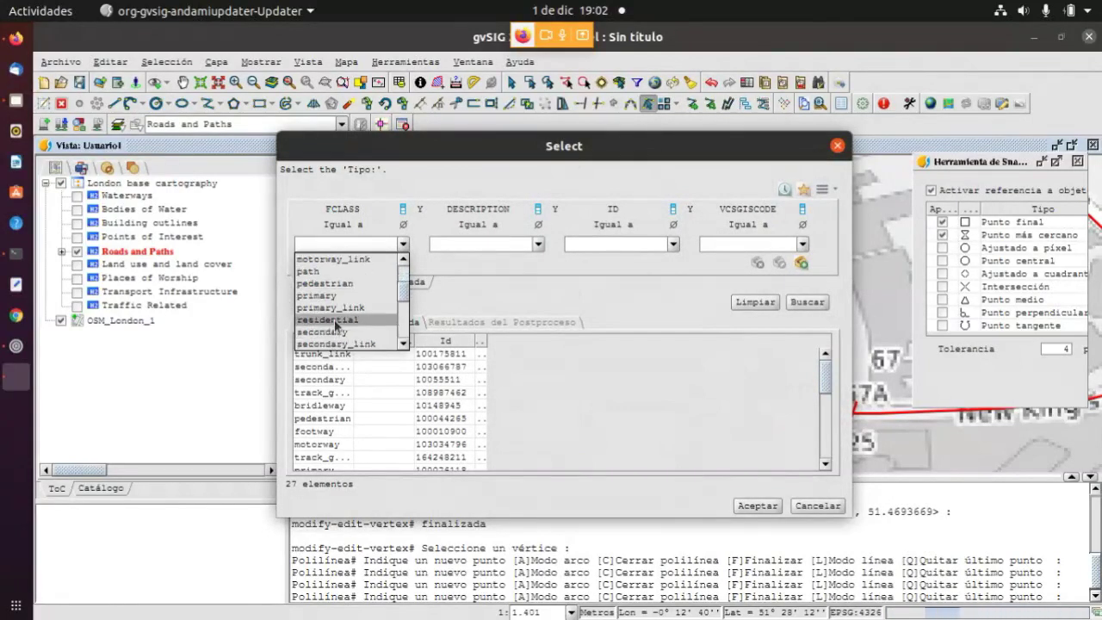
{"action": "left_click", "coordinate": [335, 320]}
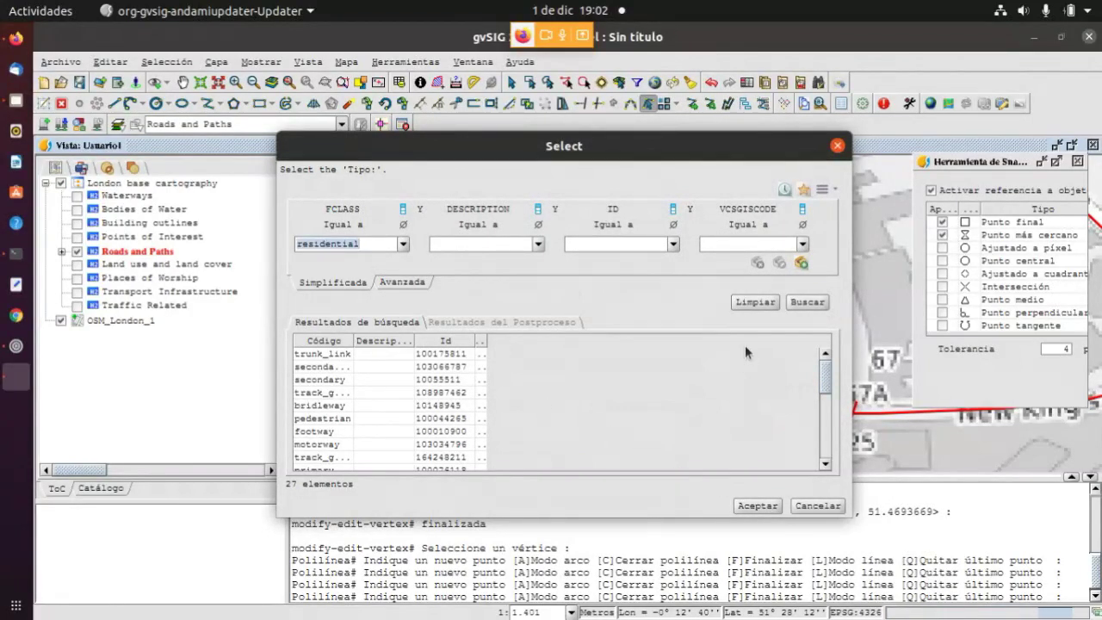
{"action": "left_click", "coordinate": [808, 303]}
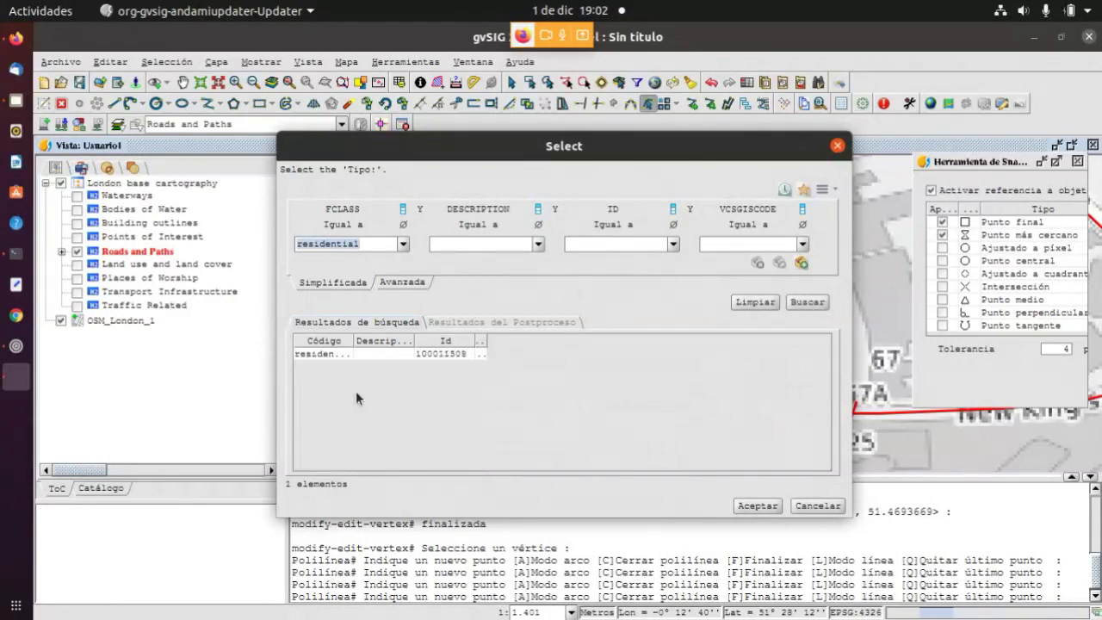
{"action": "left_click", "coordinate": [339, 355]}
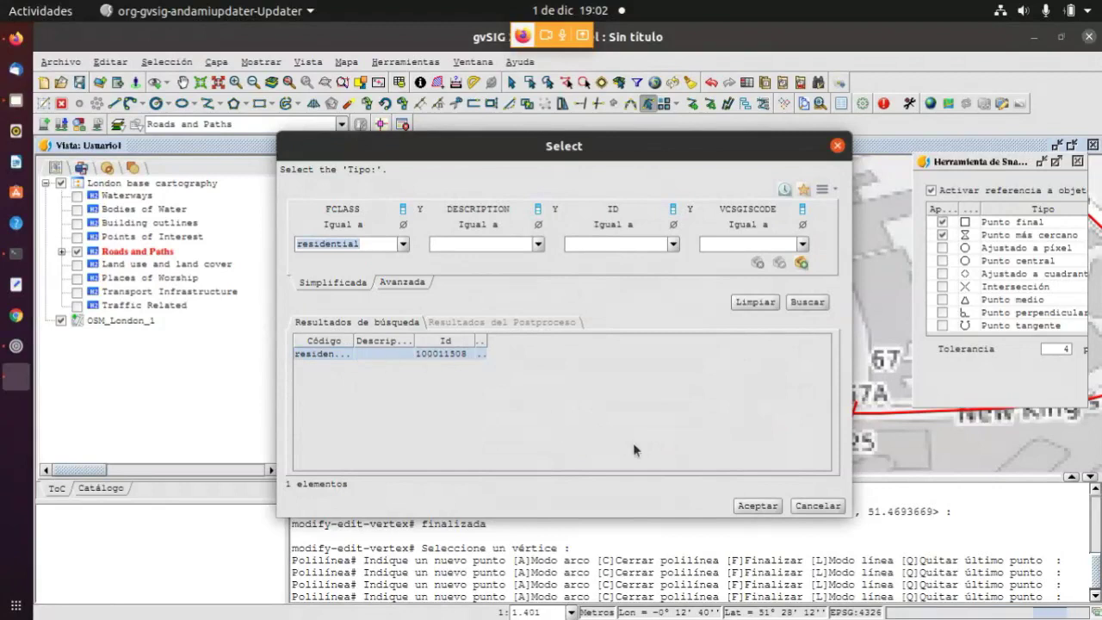
{"action": "left_click", "coordinate": [749, 506]}
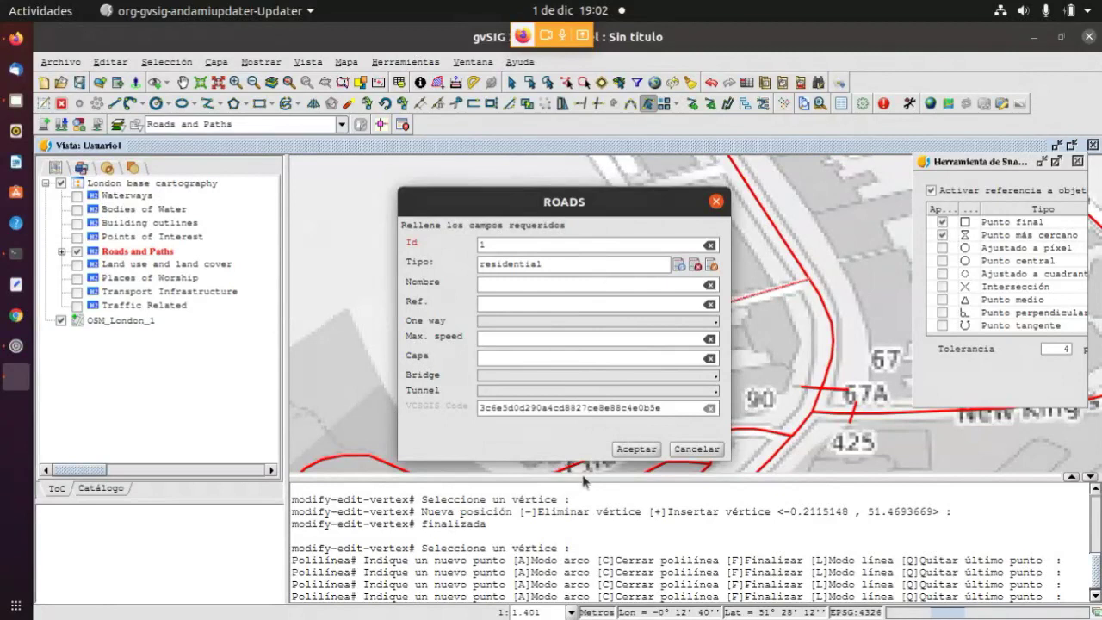
{"action": "left_click", "coordinate": [639, 450]}
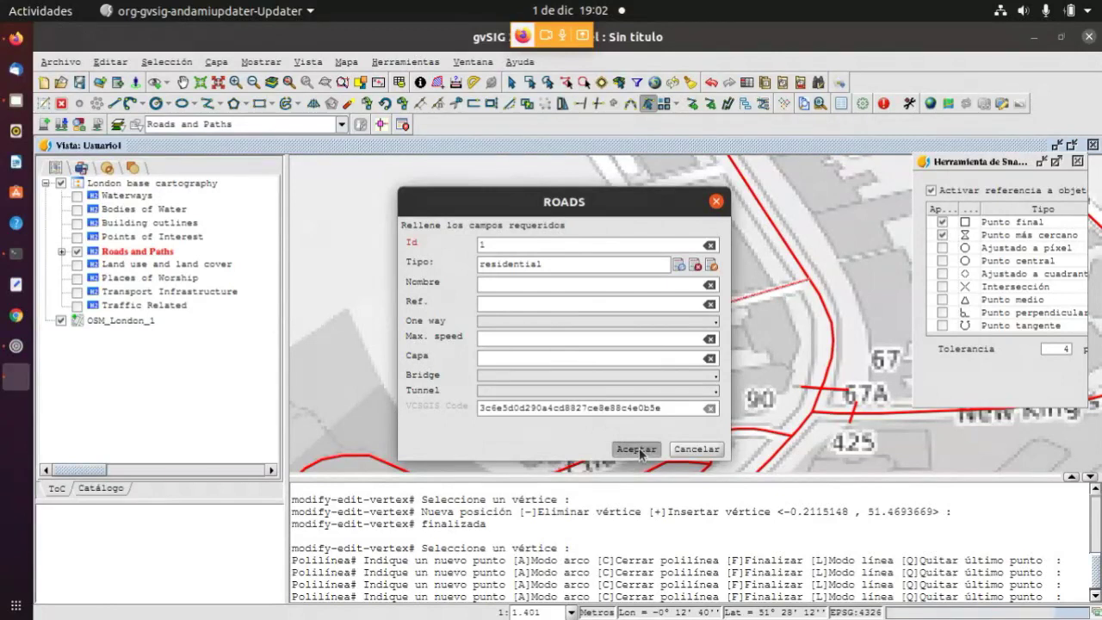
{"action": "scroll", "coordinate": [618, 389], "scroll_direction": "down", "scroll_amount": 1}
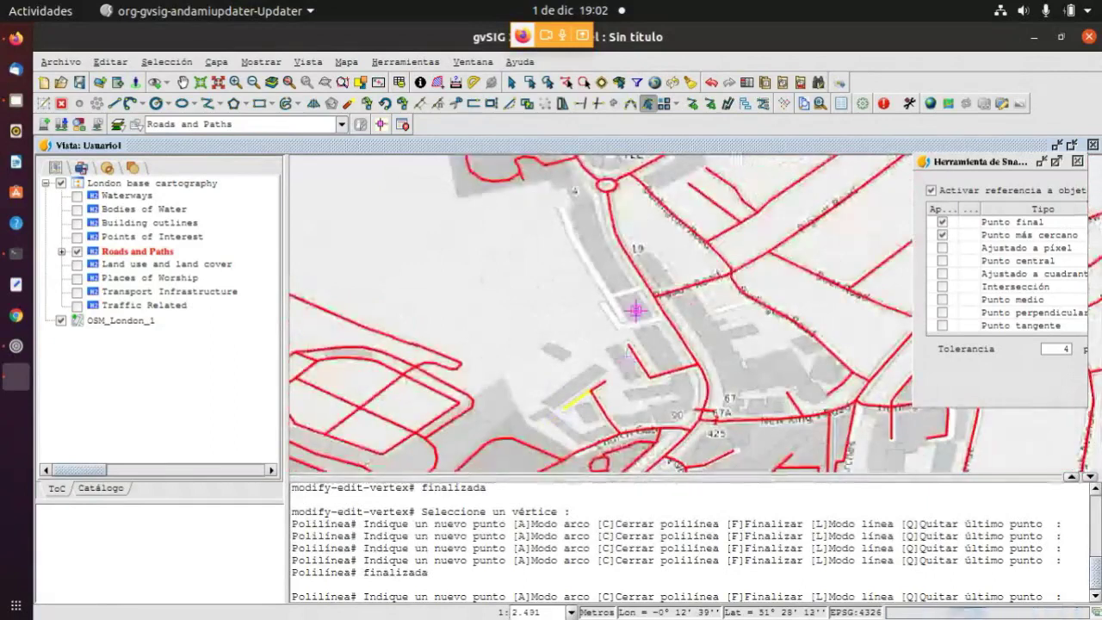
{"action": "scroll", "coordinate": [637, 311], "scroll_direction": "up", "scroll_amount": 1}
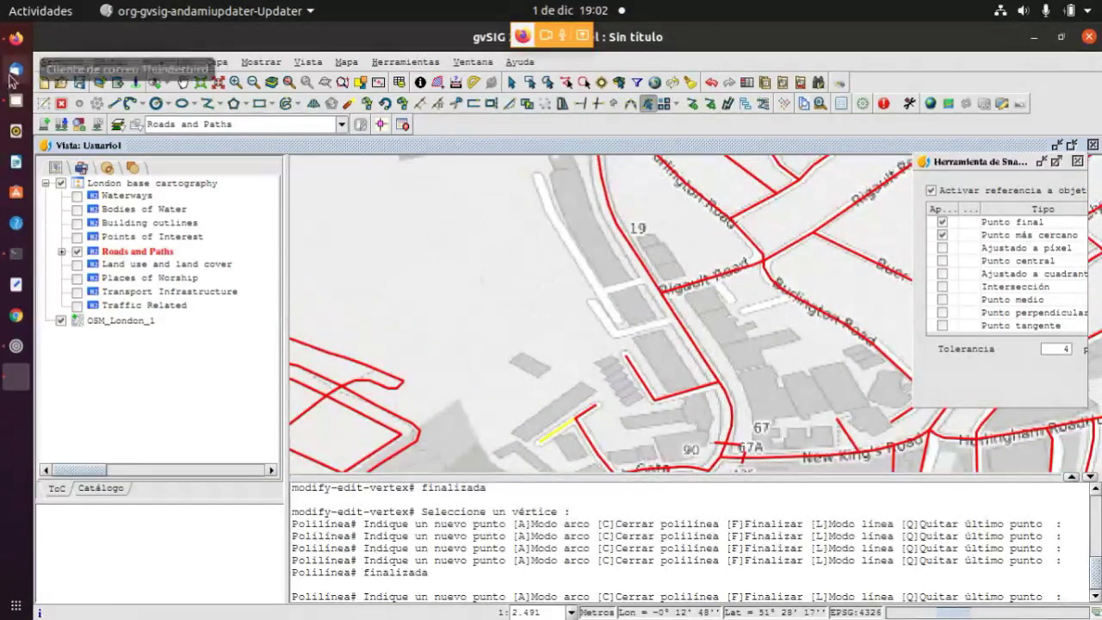
{"action": "left_click", "coordinate": [16, 38]}
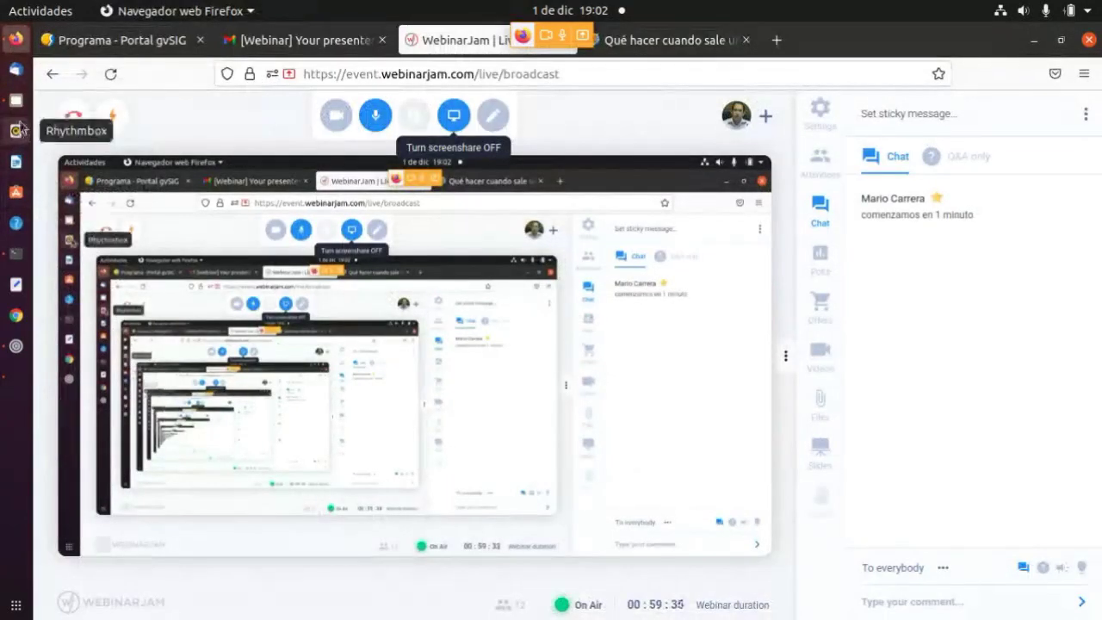
{"action": "left_click", "coordinate": [16, 377]}
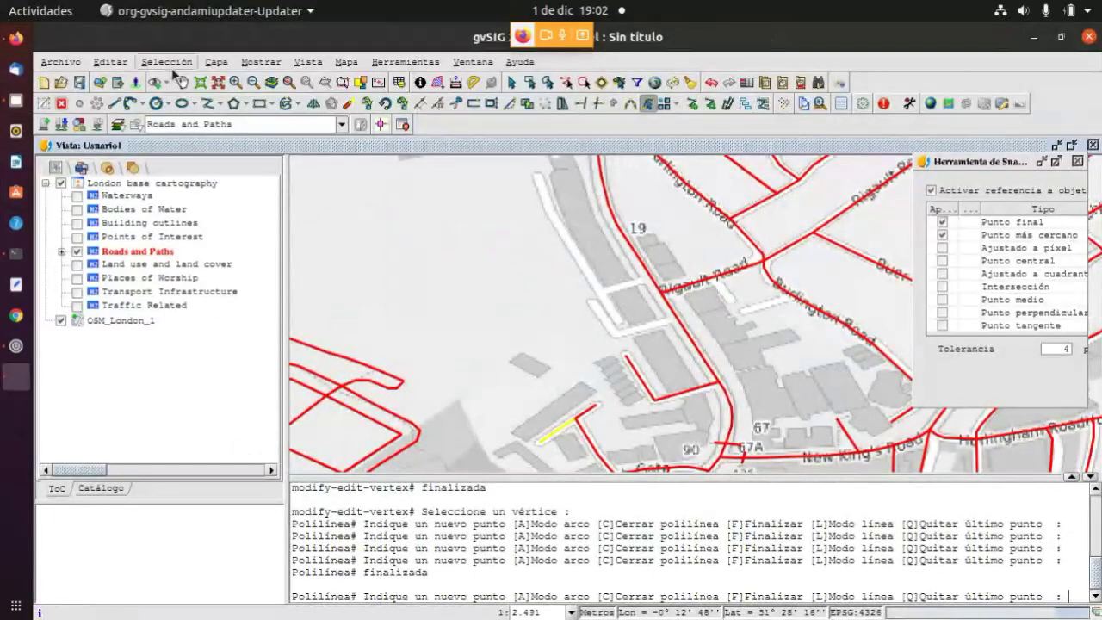
Open the editing tool options for Roads and Paths and set residential as the default Tipo for new polylines
{"action": "left_click", "coordinate": [212, 63]}
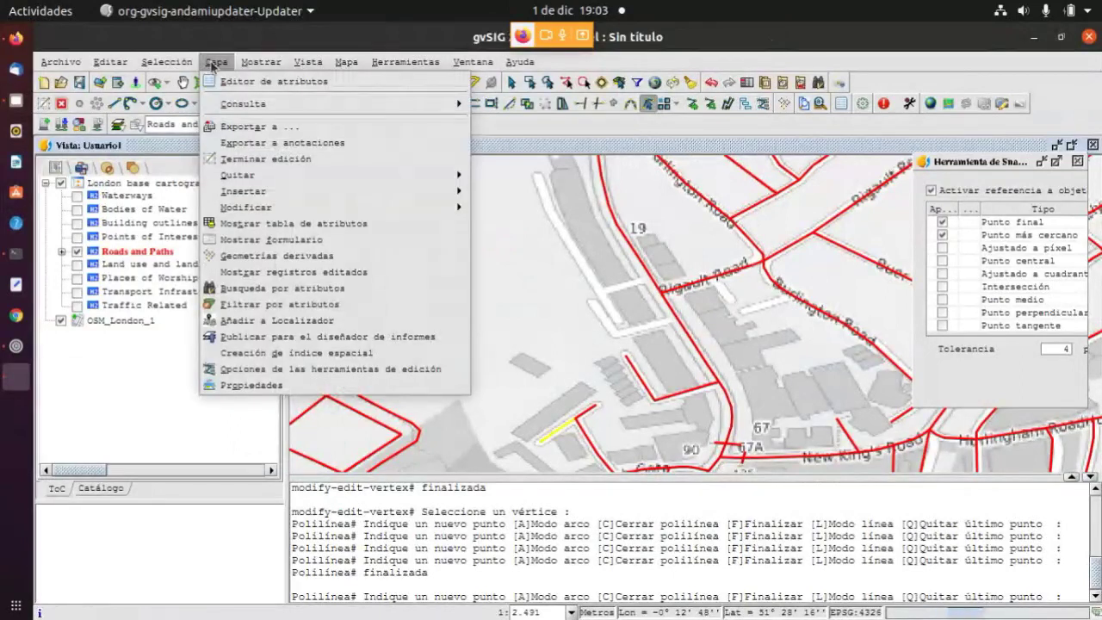
{"action": "left_click", "coordinate": [301, 370]}
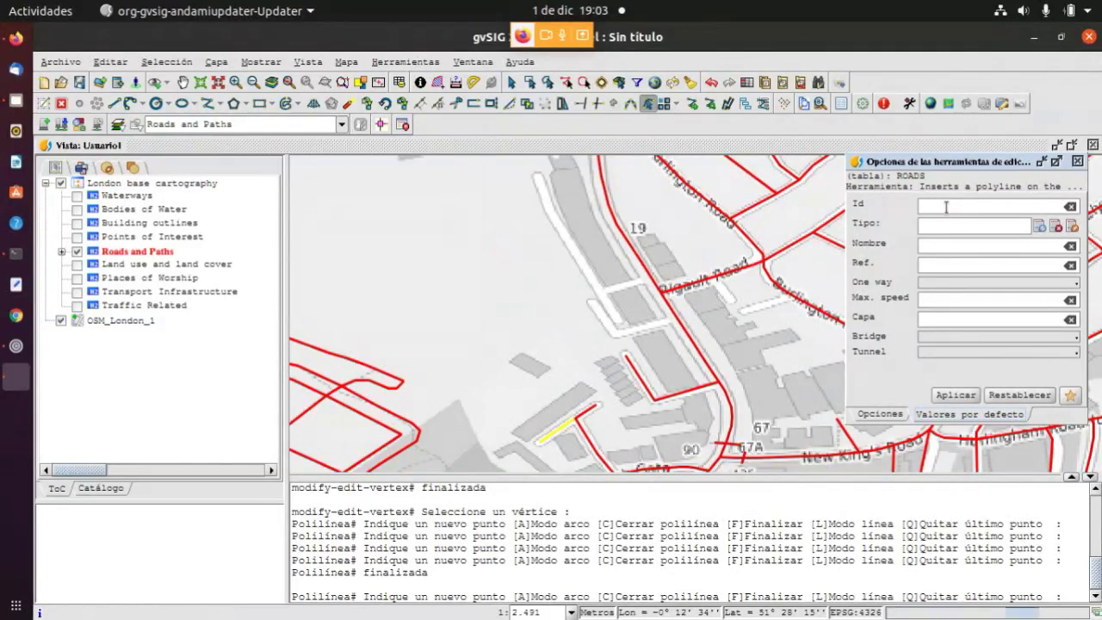
{"action": "left_click", "coordinate": [1041, 228]}
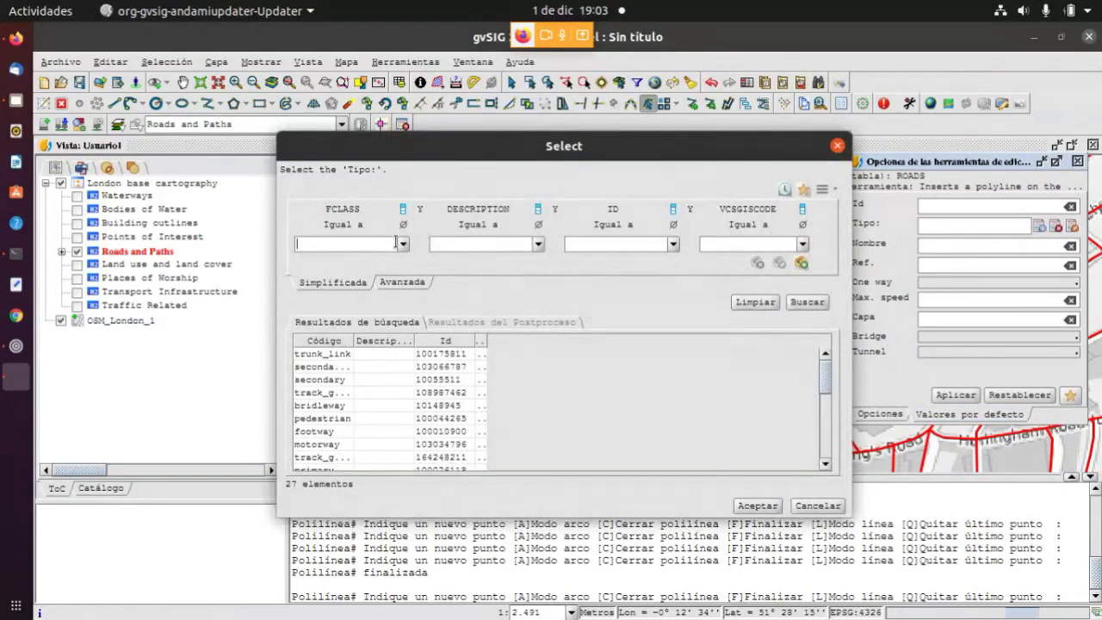
{"action": "scroll", "coordinate": [335, 419], "scroll_direction": "down", "scroll_amount": 2}
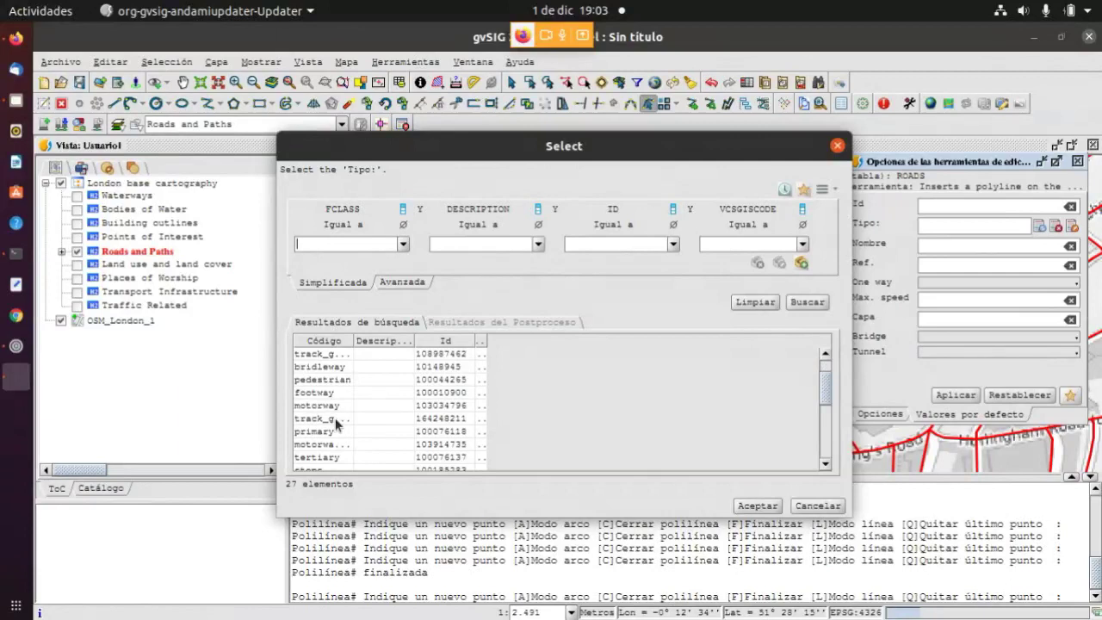
{"action": "scroll", "coordinate": [335, 418], "scroll_direction": "down", "scroll_amount": 1}
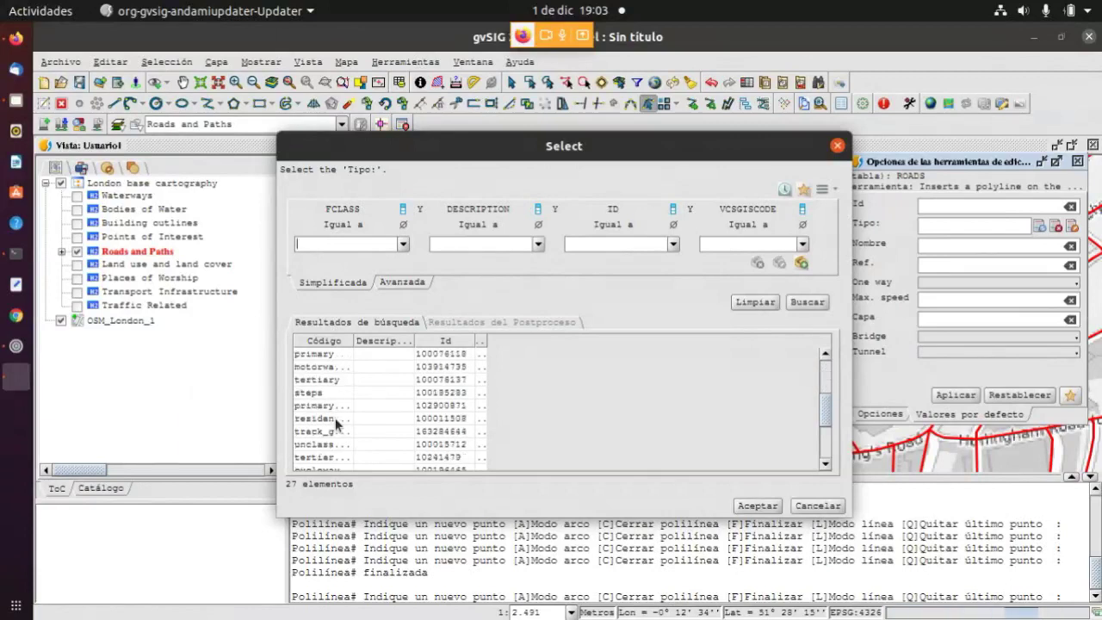
{"action": "left_click", "coordinate": [335, 418]}
{"action": "left_click_drag", "start_coordinate": [351, 340], "coordinate": [463, 341]}
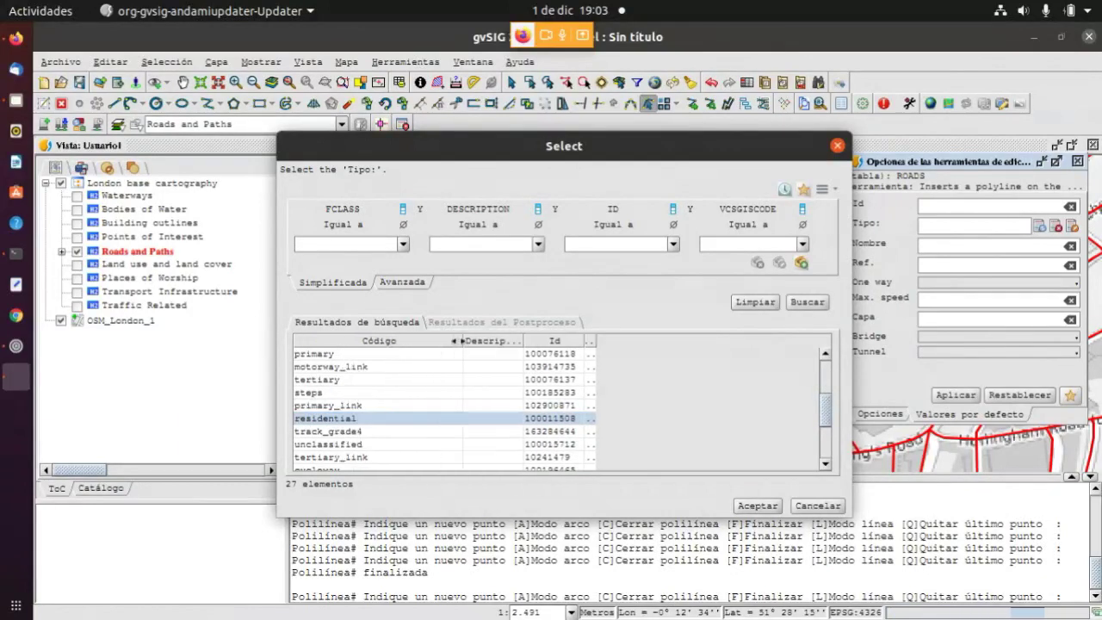
{"action": "left_click", "coordinate": [757, 505]}
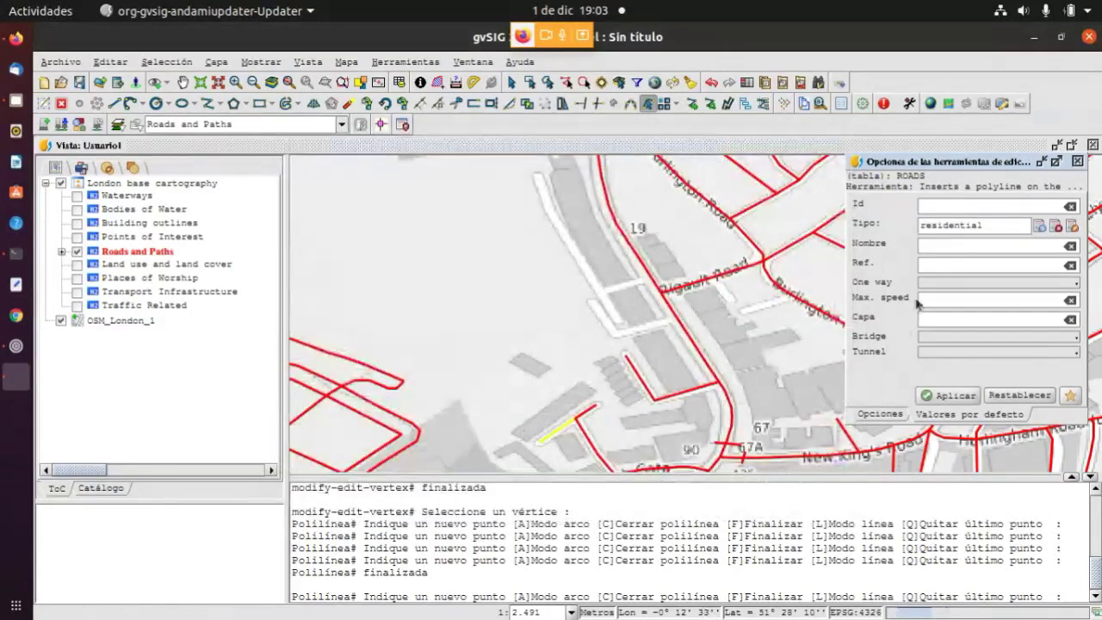
Set the default Nombre to Calle, One way to Driving in both directions, and Max. speed to 20
{"action": "left_click", "coordinate": [944, 244]}
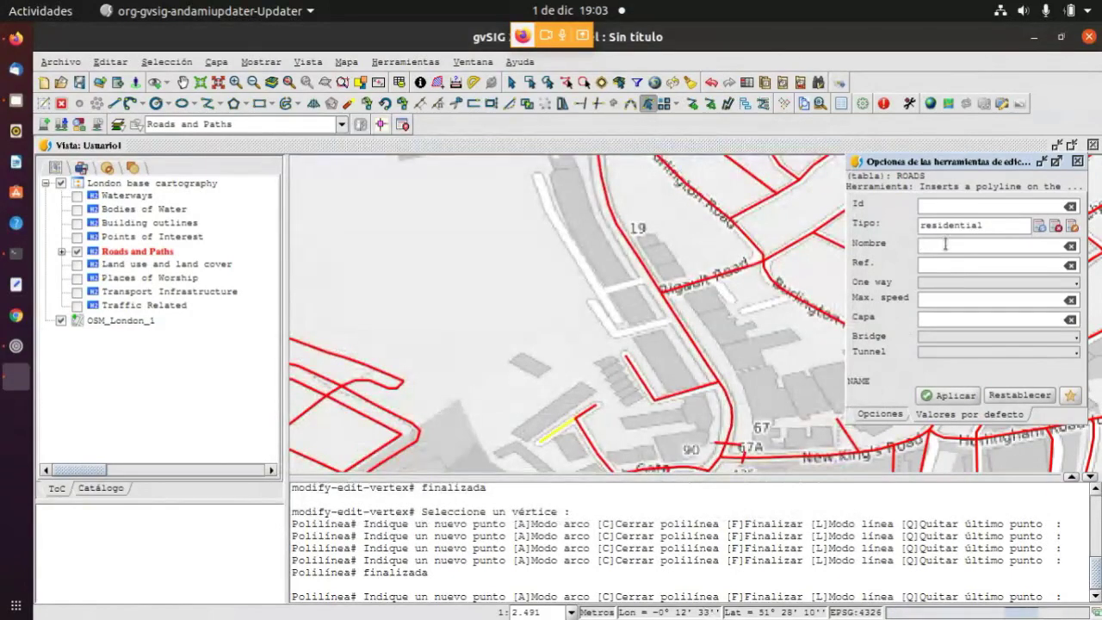
{"action": "type", "text": "Calle"}
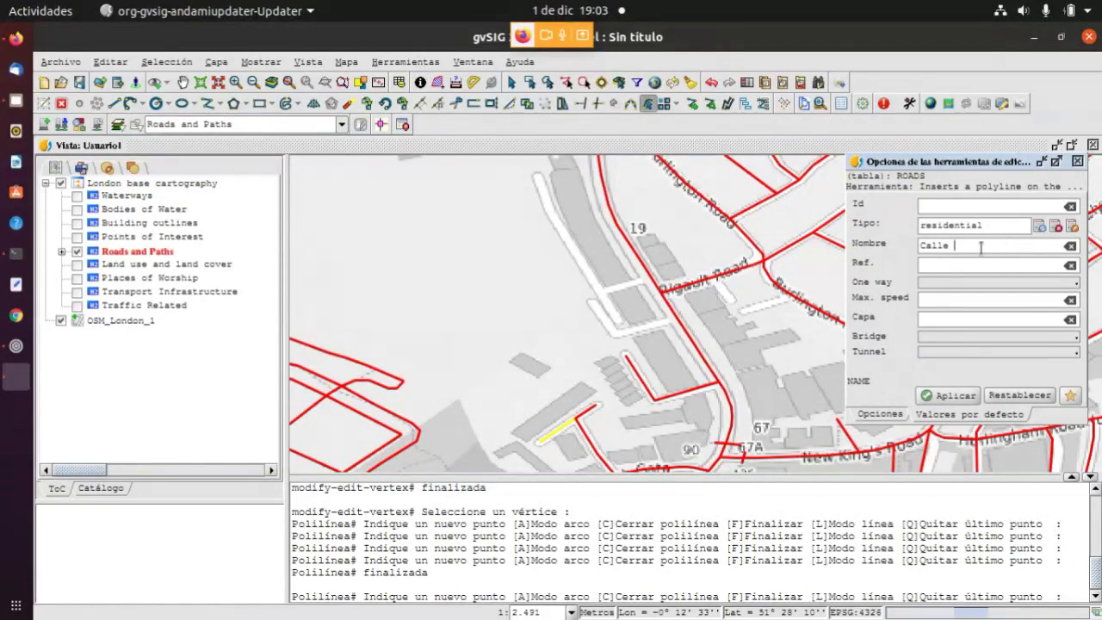
{"action": "left_click", "coordinate": [946, 284]}
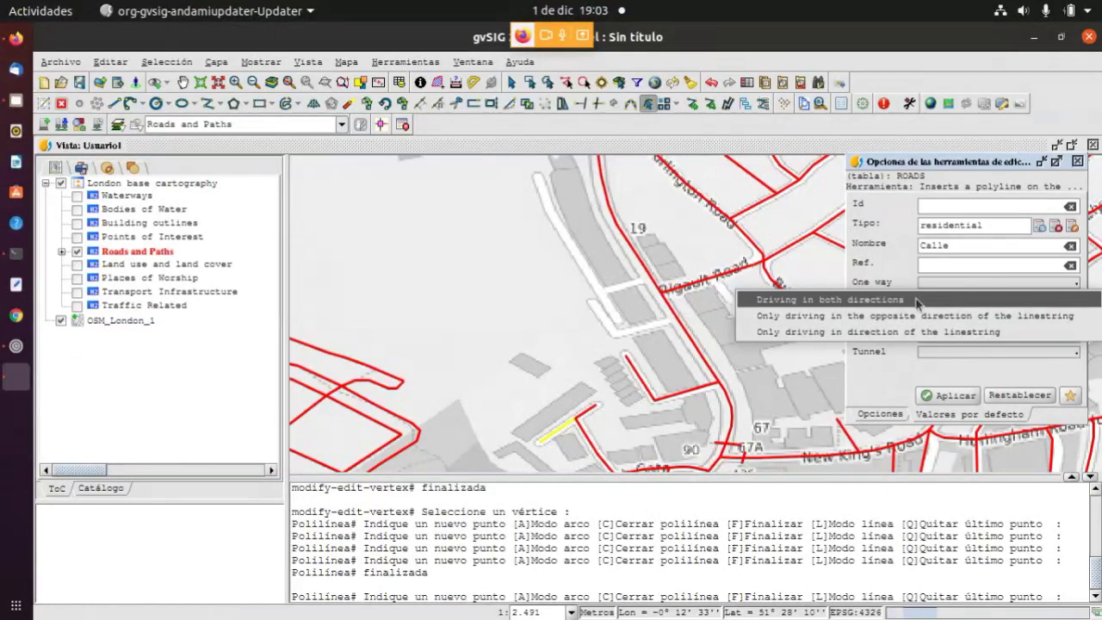
{"action": "left_click", "coordinate": [917, 299]}
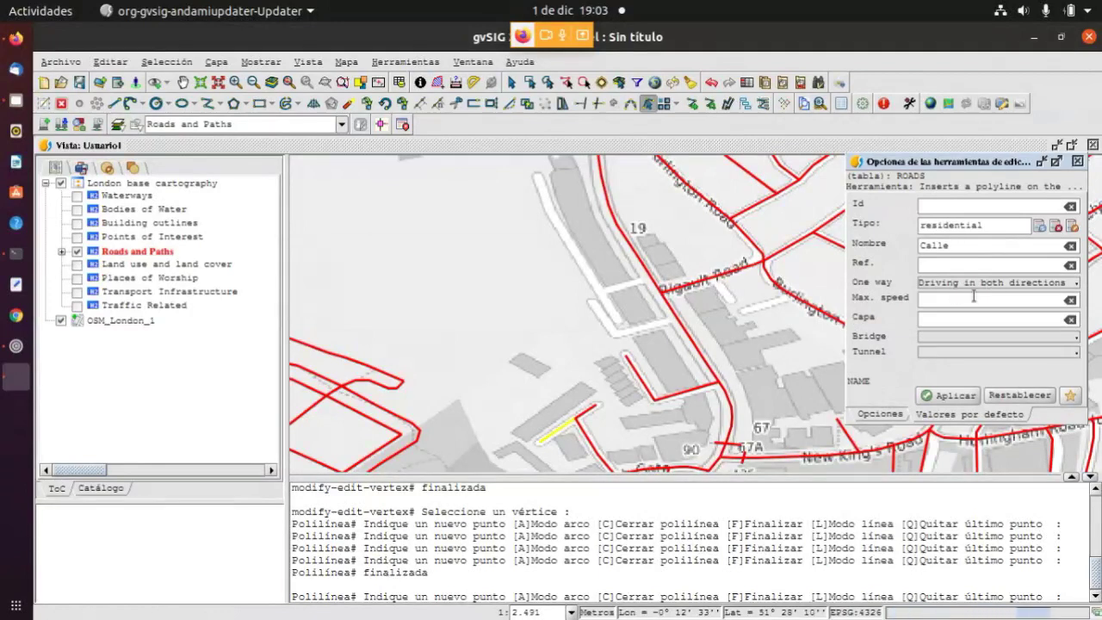
{"action": "left_click", "coordinate": [950, 300]}
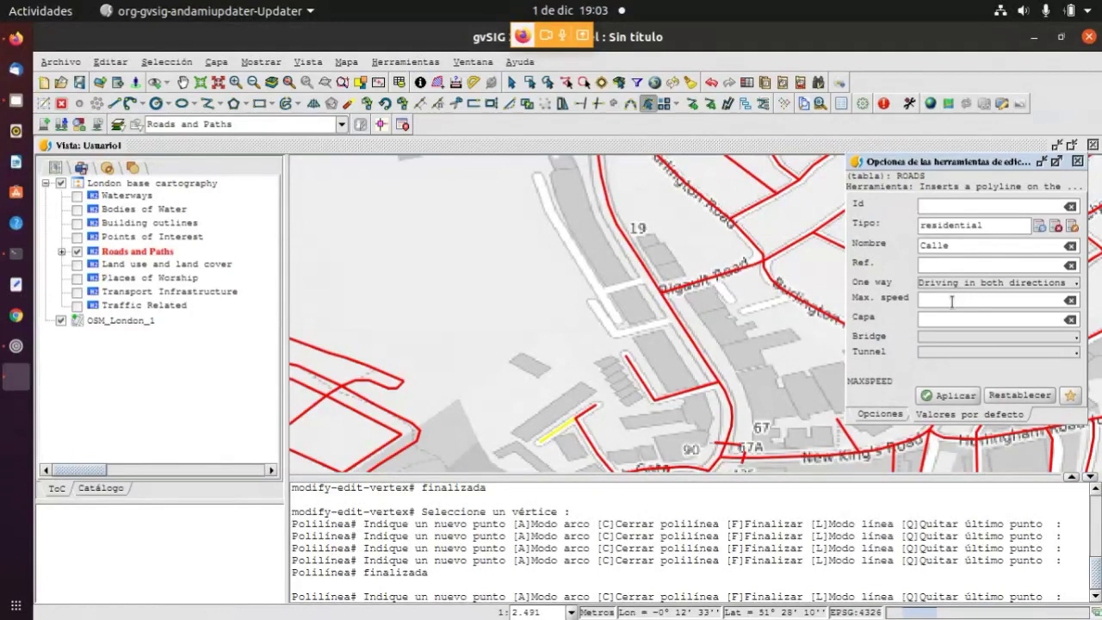
{"action": "type", "text": "20"}
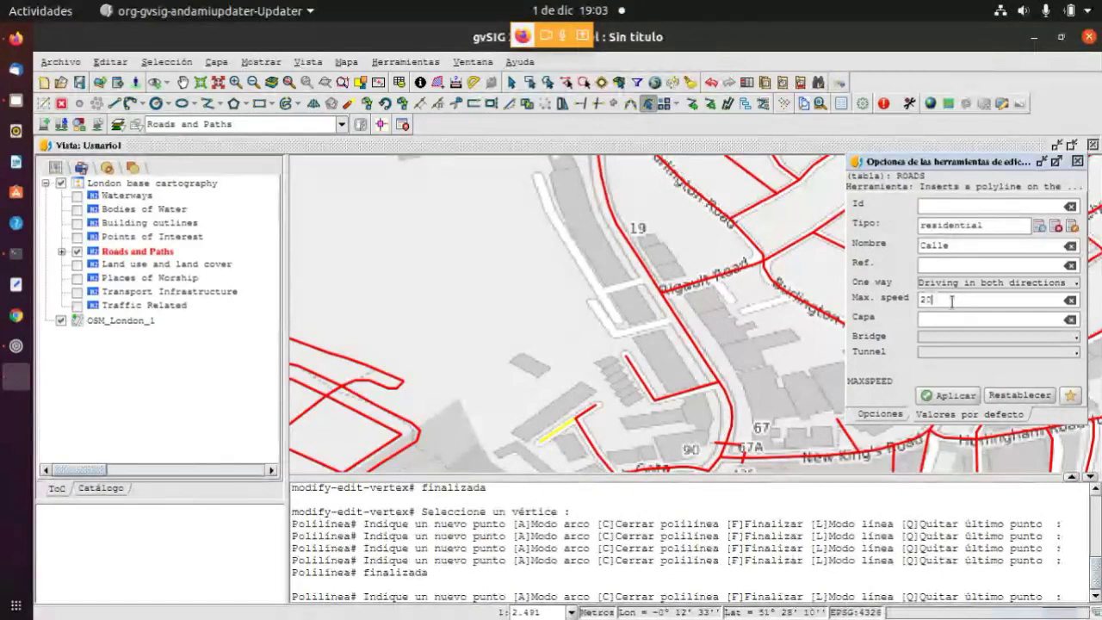
Set the Bridge and Tunnel defaults to No and apply the default values
{"action": "left_click", "coordinate": [949, 337]}
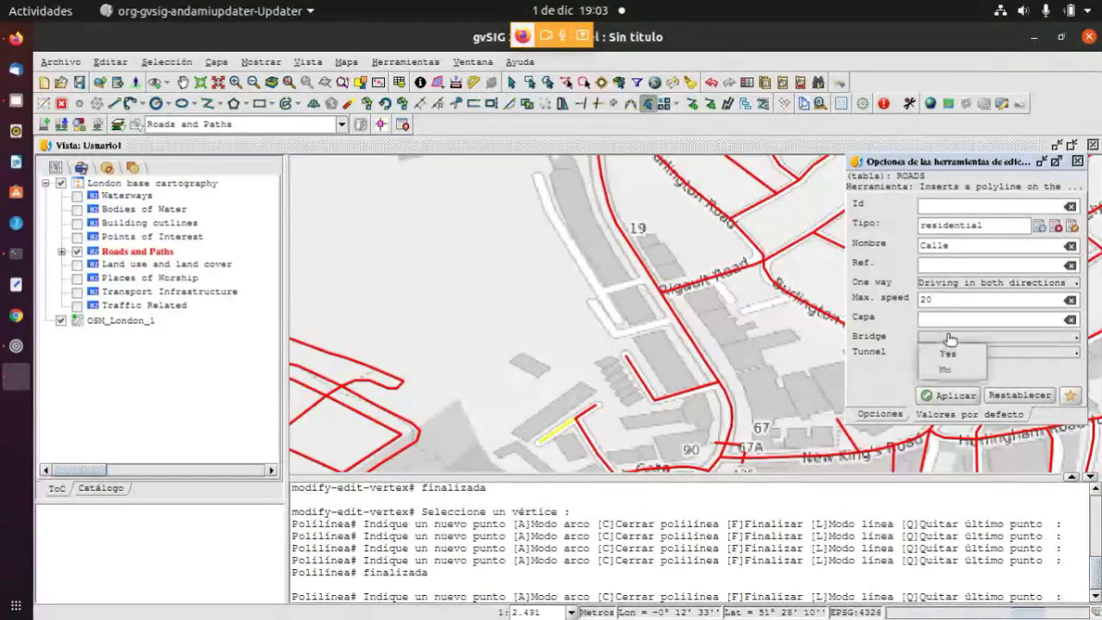
{"action": "left_click", "coordinate": [945, 370]}
{"action": "left_click", "coordinate": [944, 351]}
{"action": "left_click", "coordinate": [944, 387]}
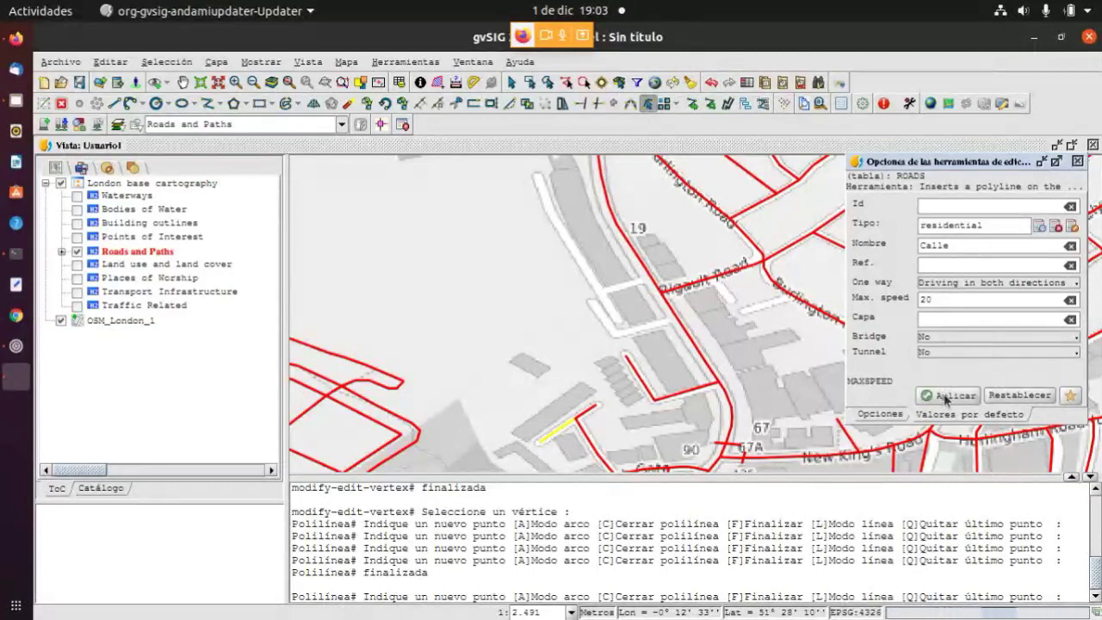
{"action": "left_click", "coordinate": [945, 396]}
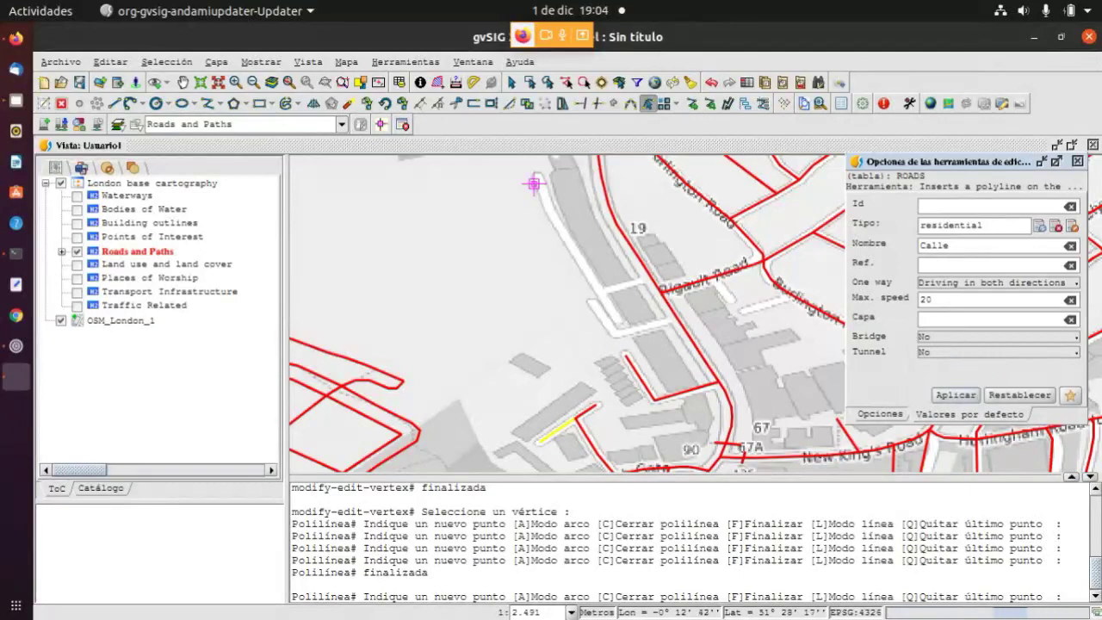
Digitize the L-shaped street just south of the Rigault Road junction as a three-point polyline and accept its attributes with Id 1
{"action": "left_click", "coordinate": [205, 104]}
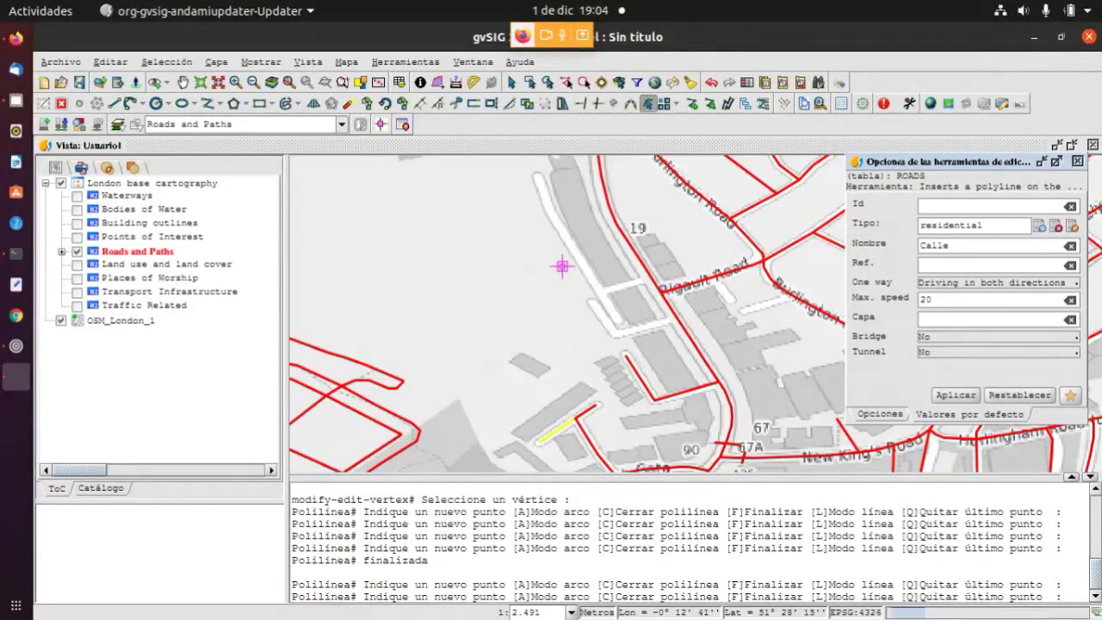
{"action": "left_click", "coordinate": [675, 317]}
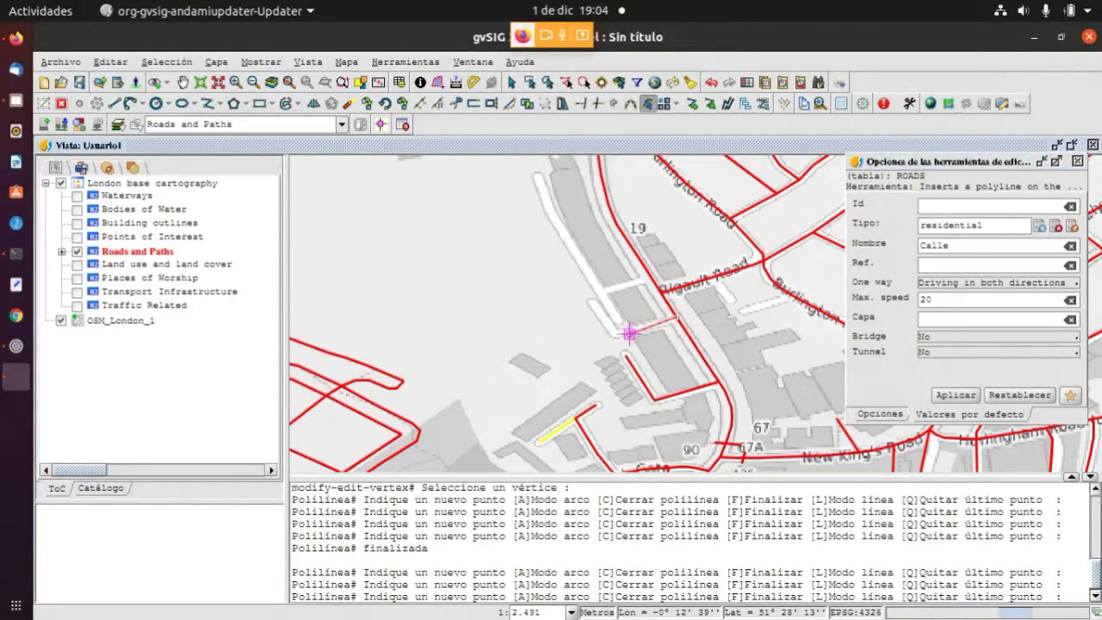
{"action": "left_click", "coordinate": [615, 336]}
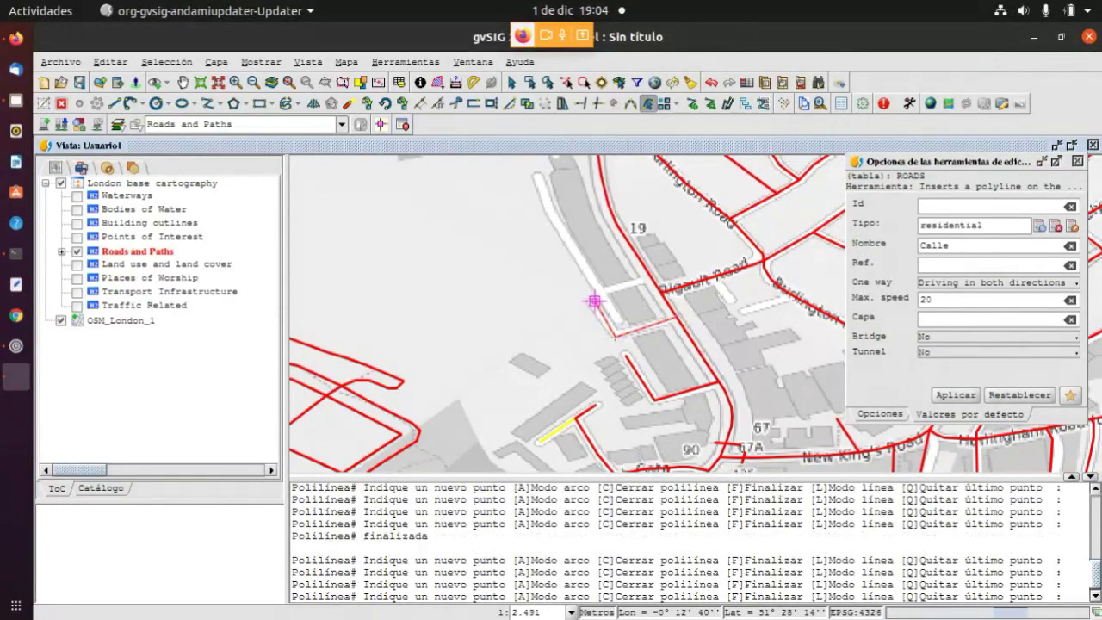
{"action": "double_click", "coordinate": [654, 323]}
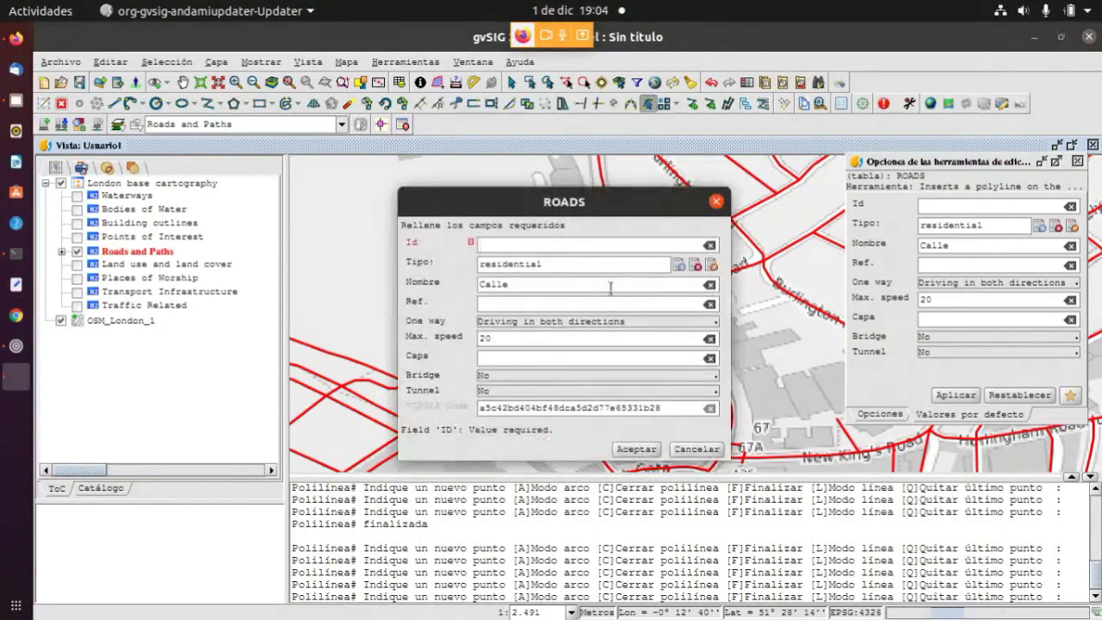
{"action": "type", "text": "1"}
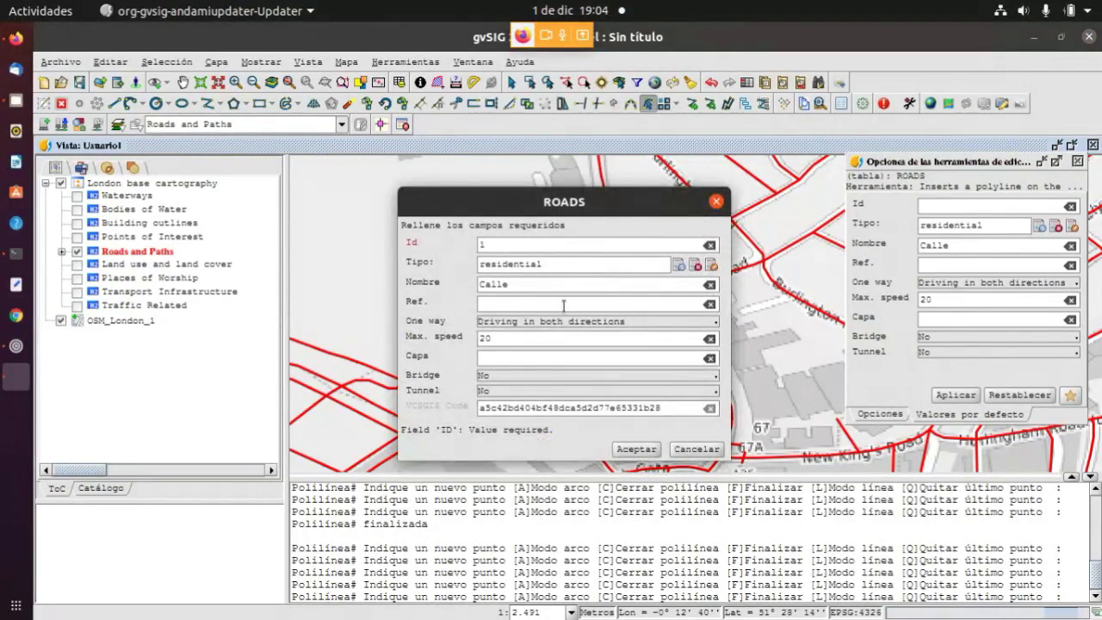
{"action": "left_click", "coordinate": [635, 449]}
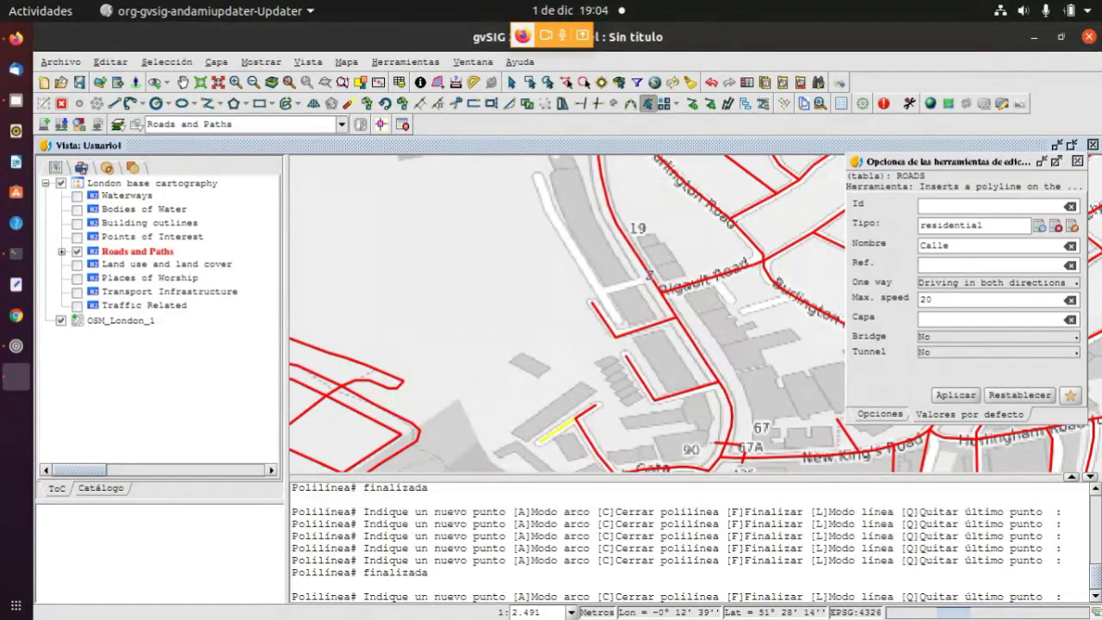
Draw a polyline from the main road near Rigault Road west and up the long white street to its northern end
{"action": "left_click", "coordinate": [649, 275]}
{"action": "left_click", "coordinate": [603, 293]}
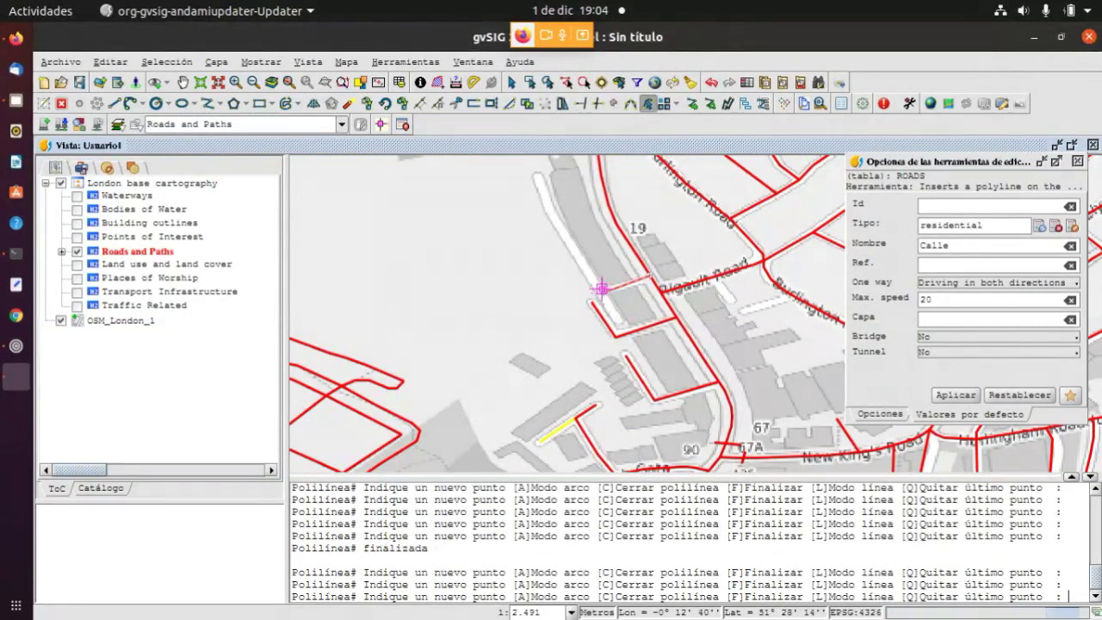
{"action": "left_click", "coordinate": [539, 186]}
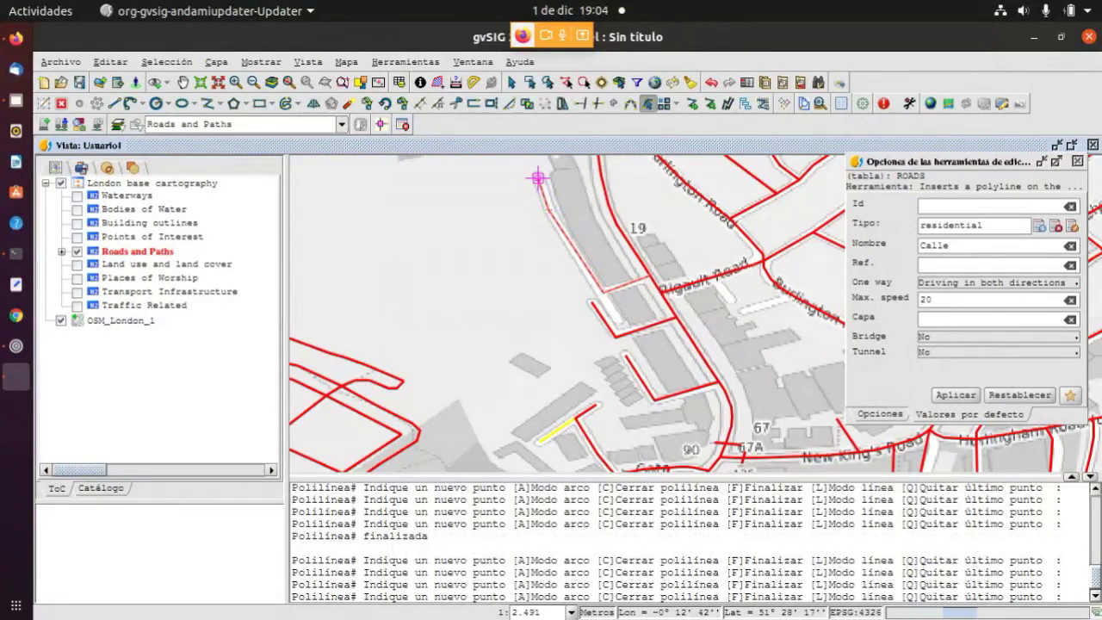
{"action": "key", "text": "Return"}
Give the new road Id 2 and Nombre Calle 1, accept the form, and close the editing tool options
{"action": "left_click", "coordinate": [496, 244]}
{"action": "type", "text": "2"}
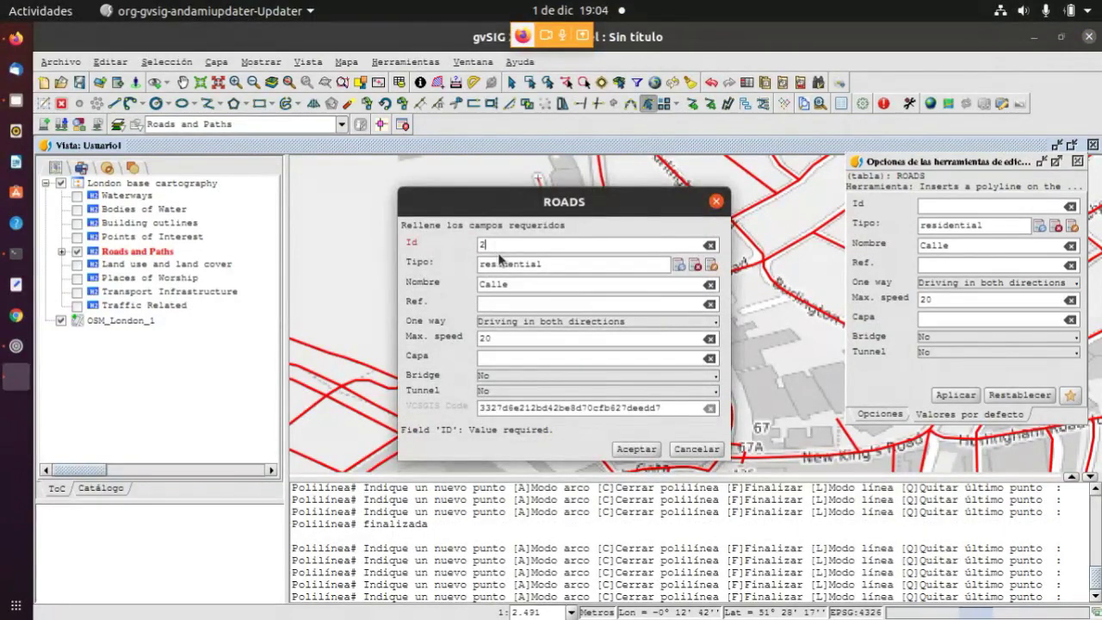
{"action": "left_click", "coordinate": [549, 286]}
{"action": "type", "text": "1"}
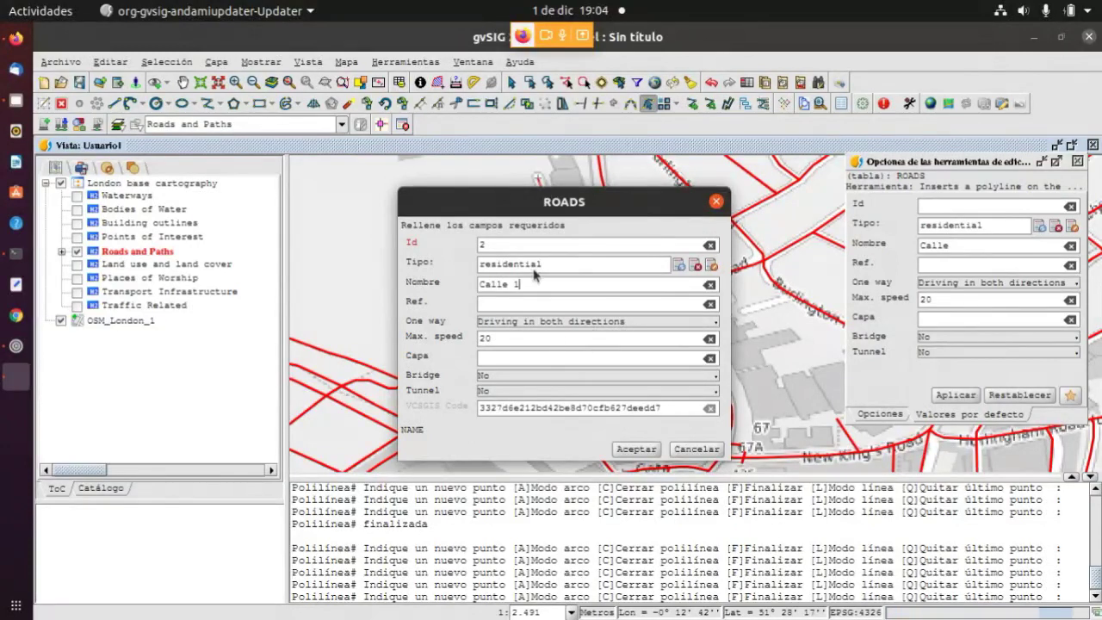
{"action": "left_click", "coordinate": [635, 449]}
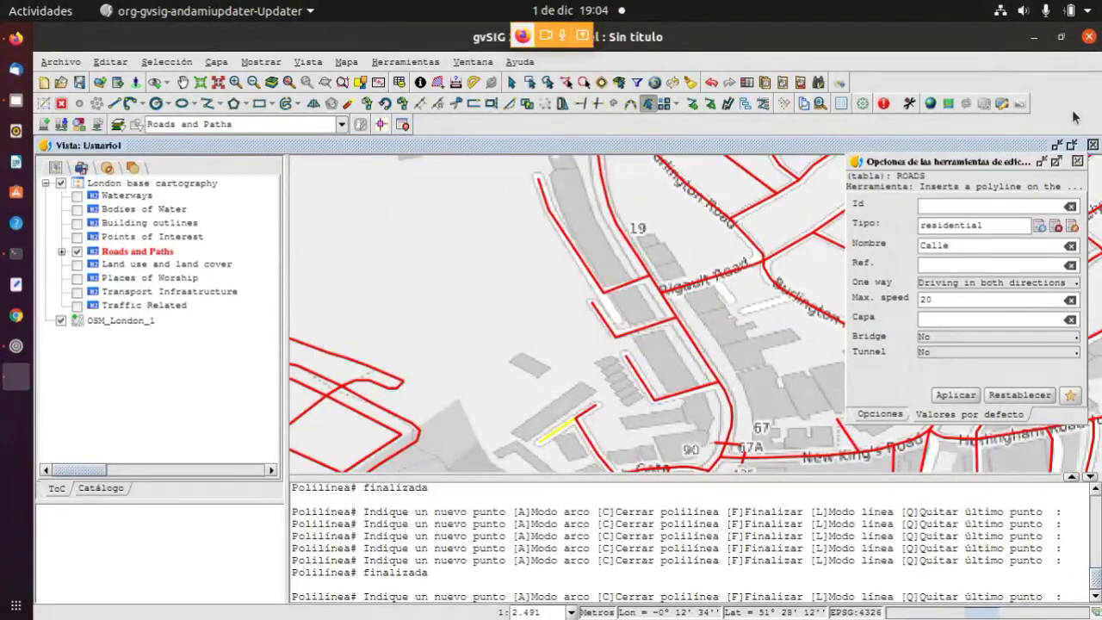
{"action": "left_click", "coordinate": [1076, 162]}
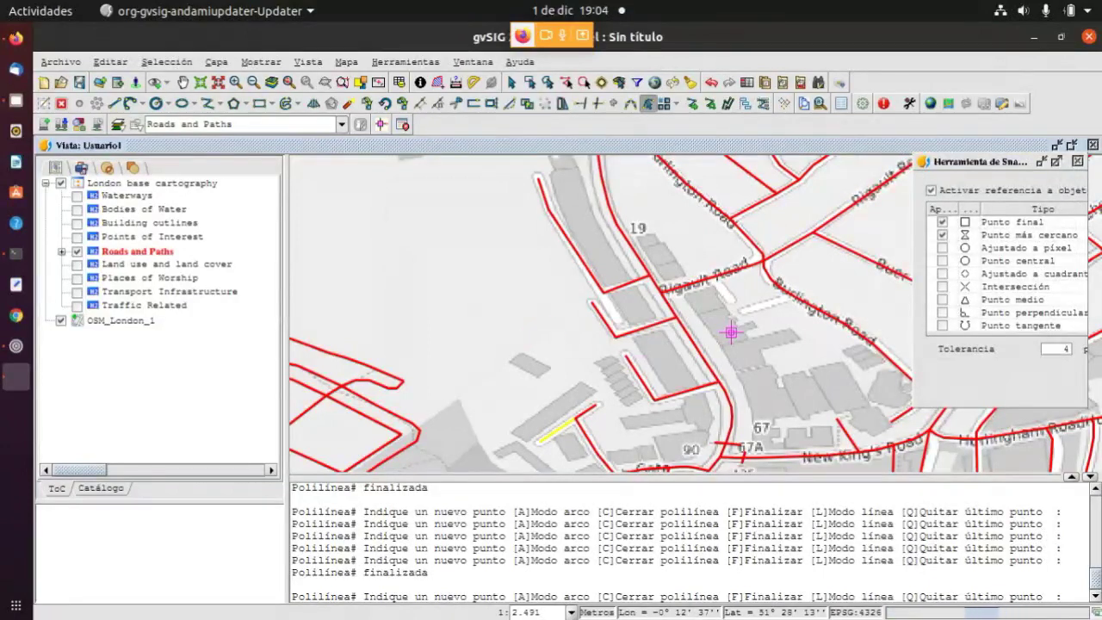
Review the choices for ending the Roads and Paths edit, and choose Continuar to keep editing without saving
{"action": "scroll", "coordinate": [635, 312], "scroll_direction": "down", "scroll_amount": 1}
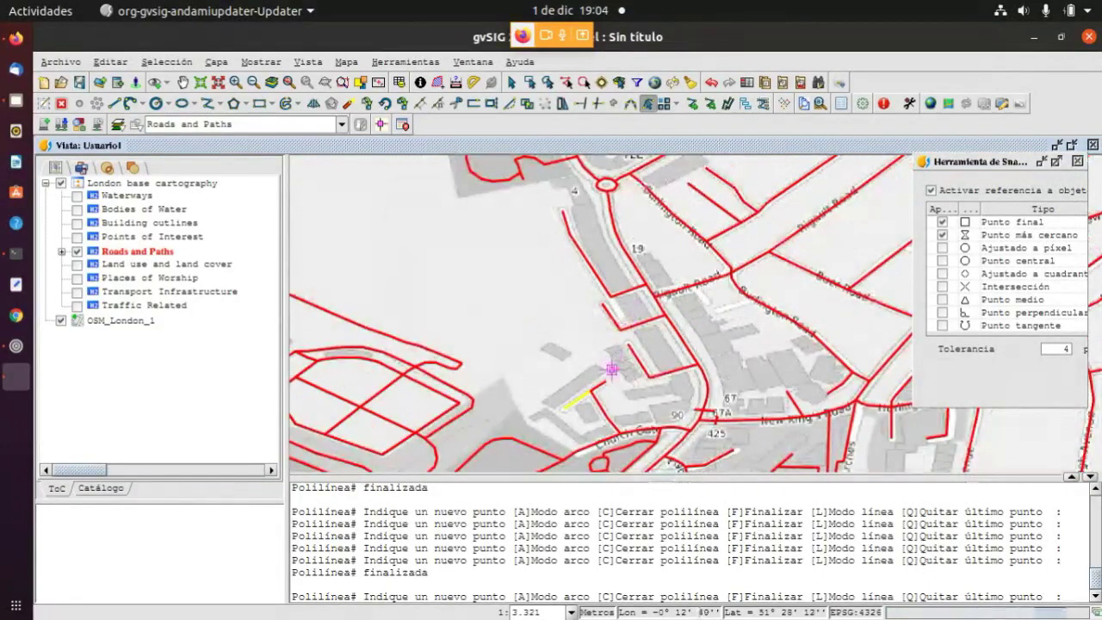
{"action": "right_click", "coordinate": [138, 254]}
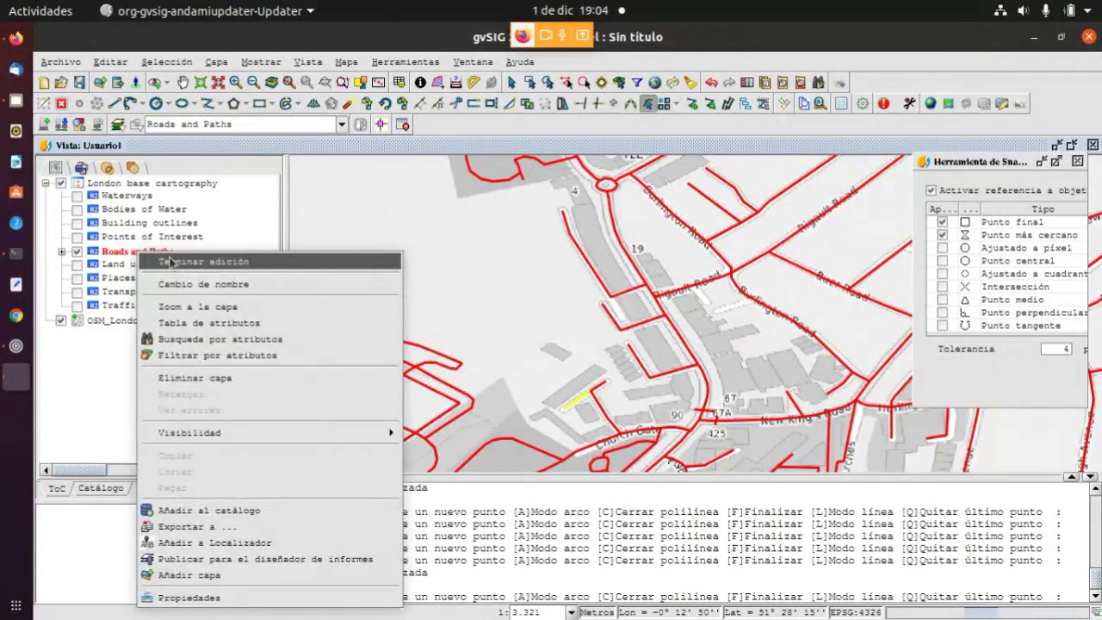
{"action": "left_click", "coordinate": [176, 265]}
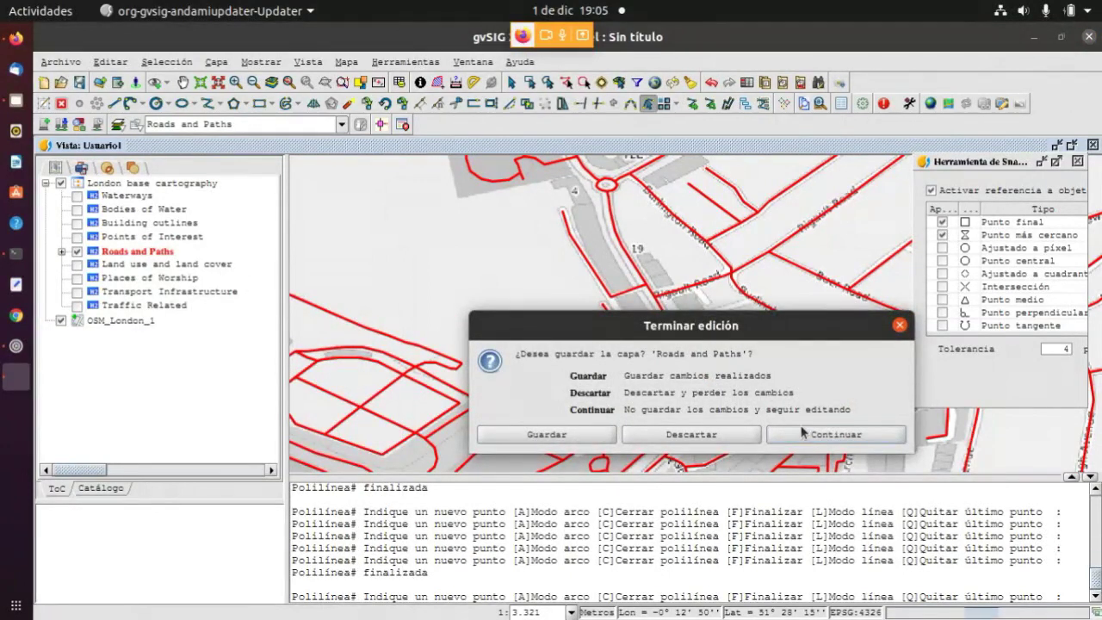
{"action": "left_click", "coordinate": [833, 433]}
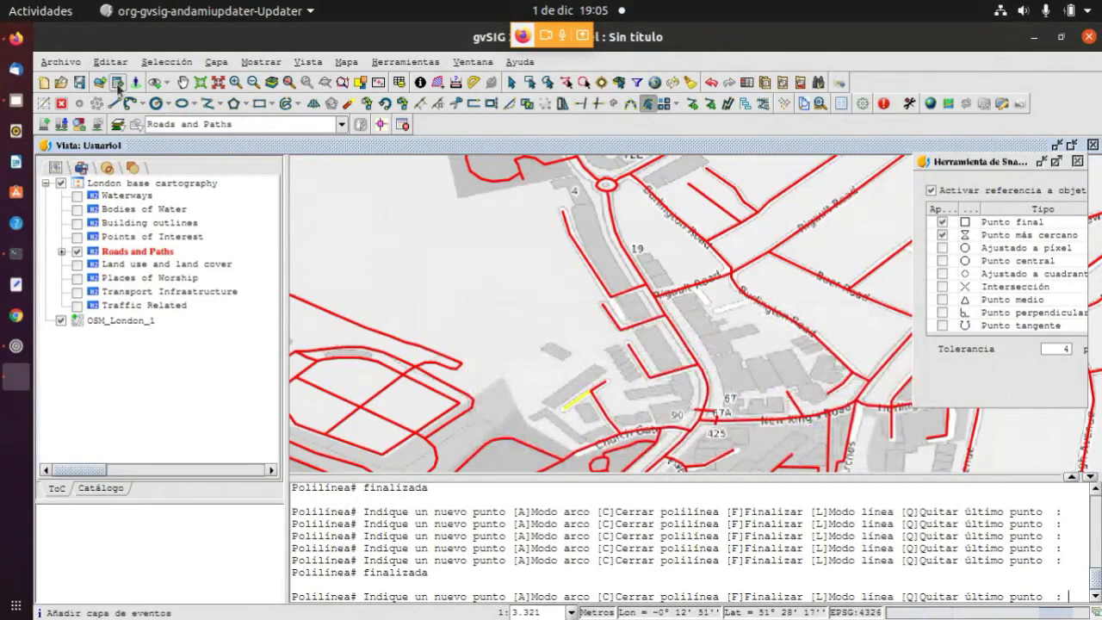
Review the edited records of Roads and Paths by selecting each one to locate it on the map, and close the list
{"action": "left_click", "coordinate": [216, 62]}
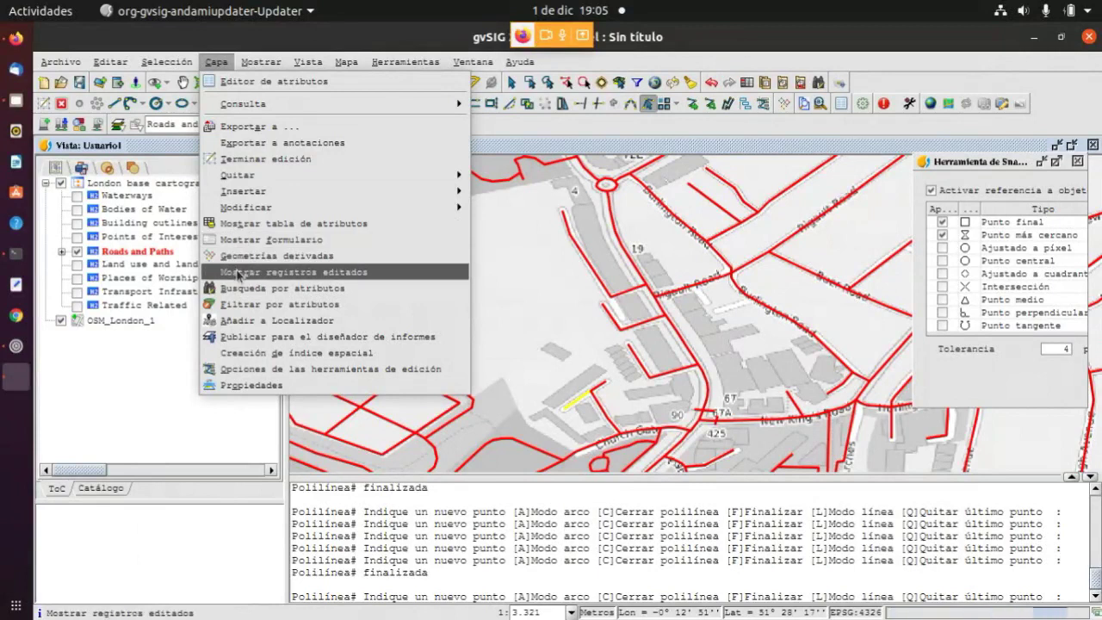
{"action": "left_click", "coordinate": [238, 272]}
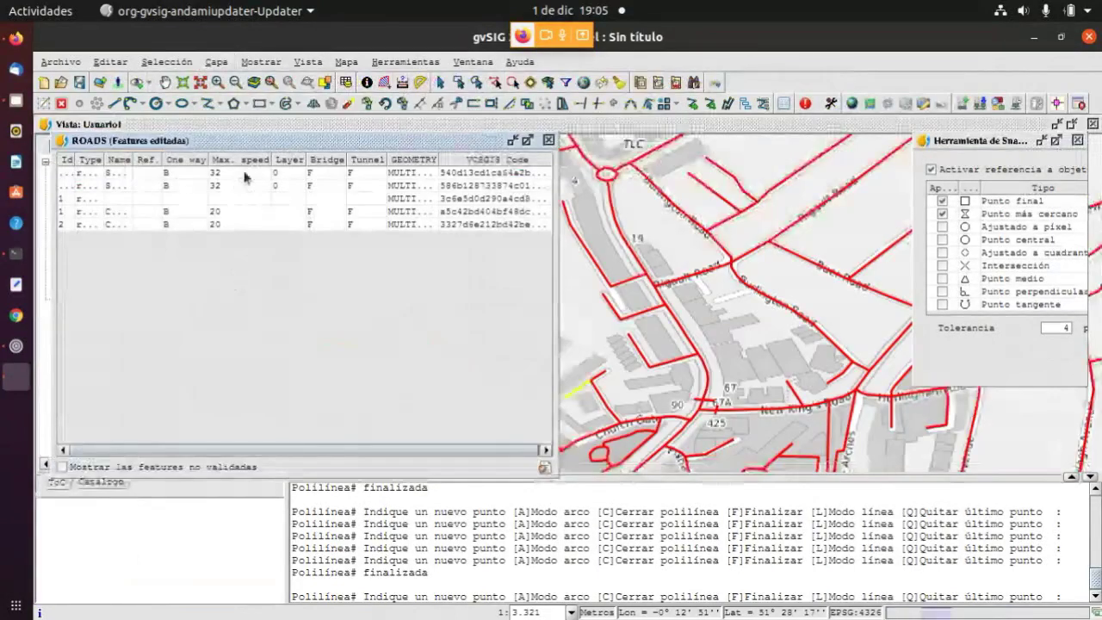
{"action": "left_click", "coordinate": [247, 174]}
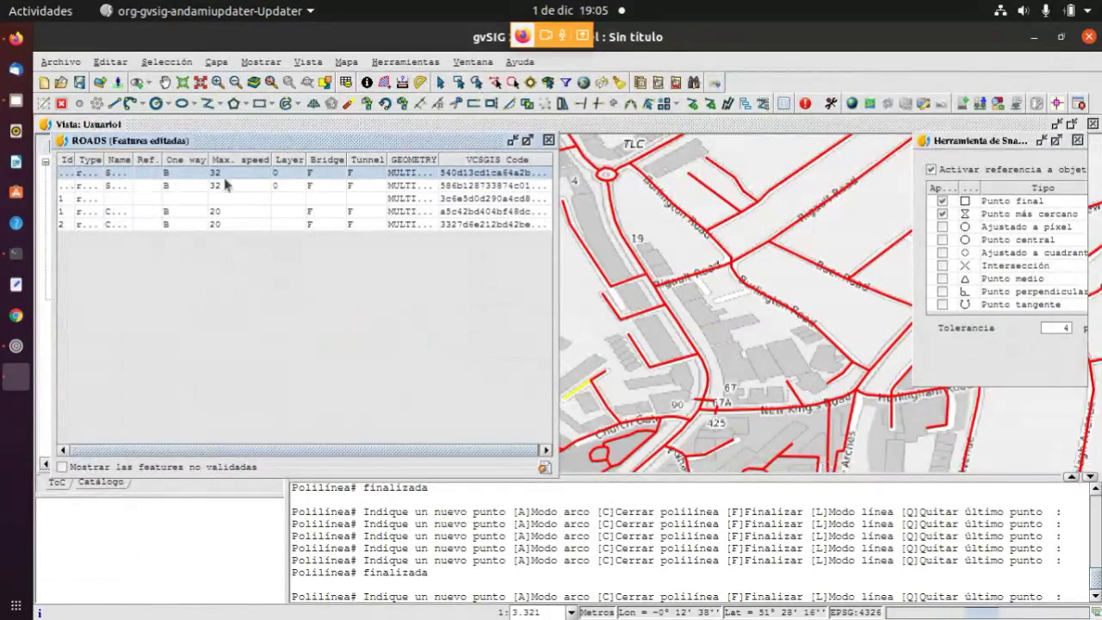
{"action": "left_click", "coordinate": [233, 186]}
{"action": "left_click", "coordinate": [235, 199]}
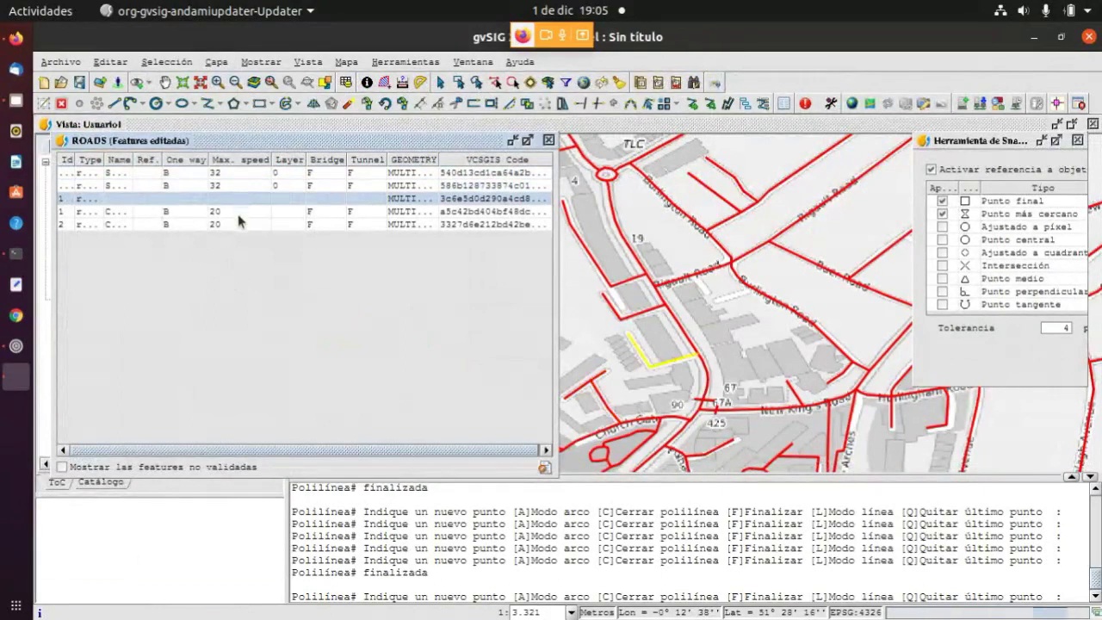
{"action": "left_click", "coordinate": [238, 212]}
{"action": "left_click", "coordinate": [236, 223]}
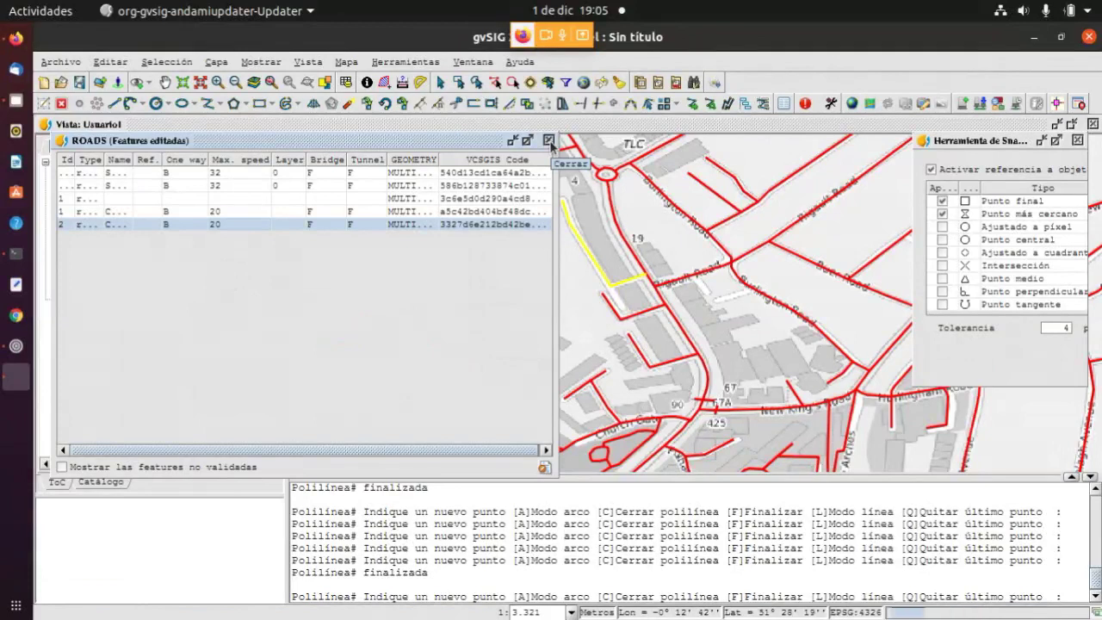
{"action": "left_click", "coordinate": [549, 140]}
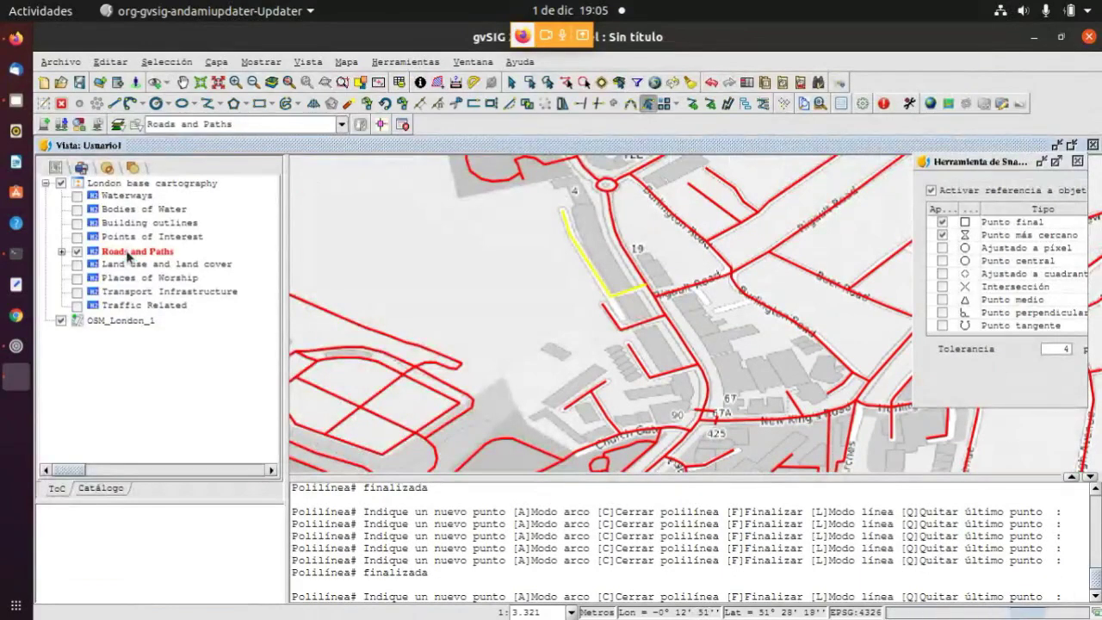
Try to end editing of Roads and Paths with Guardar, and dismiss the resulting notice
{"action": "right_click", "coordinate": [128, 255]}
{"action": "left_click", "coordinate": [148, 261]}
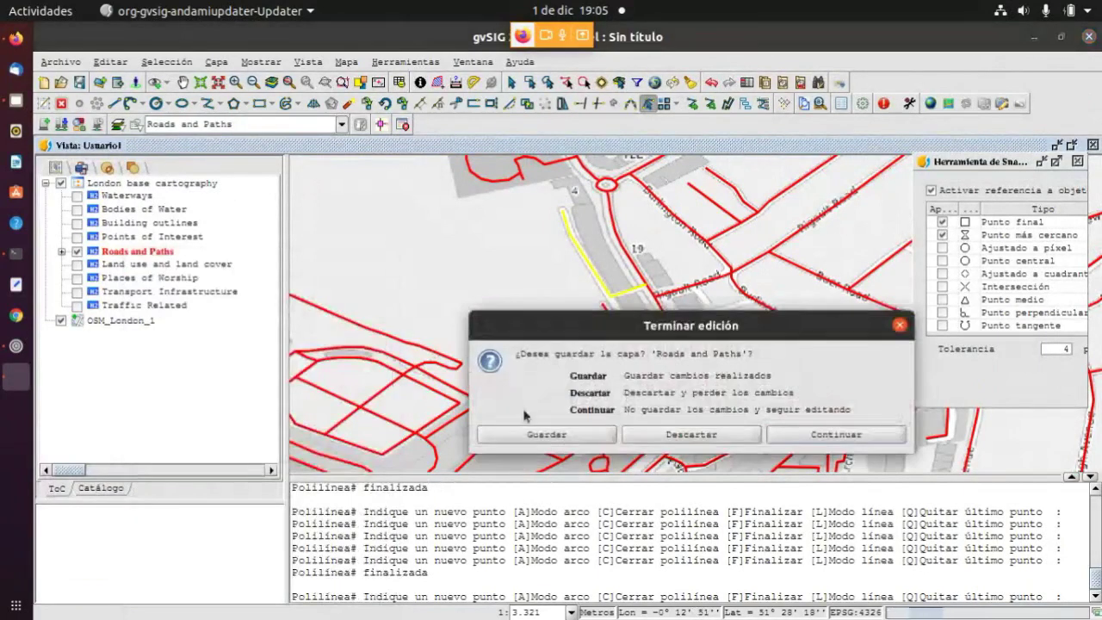
{"action": "left_click", "coordinate": [542, 435]}
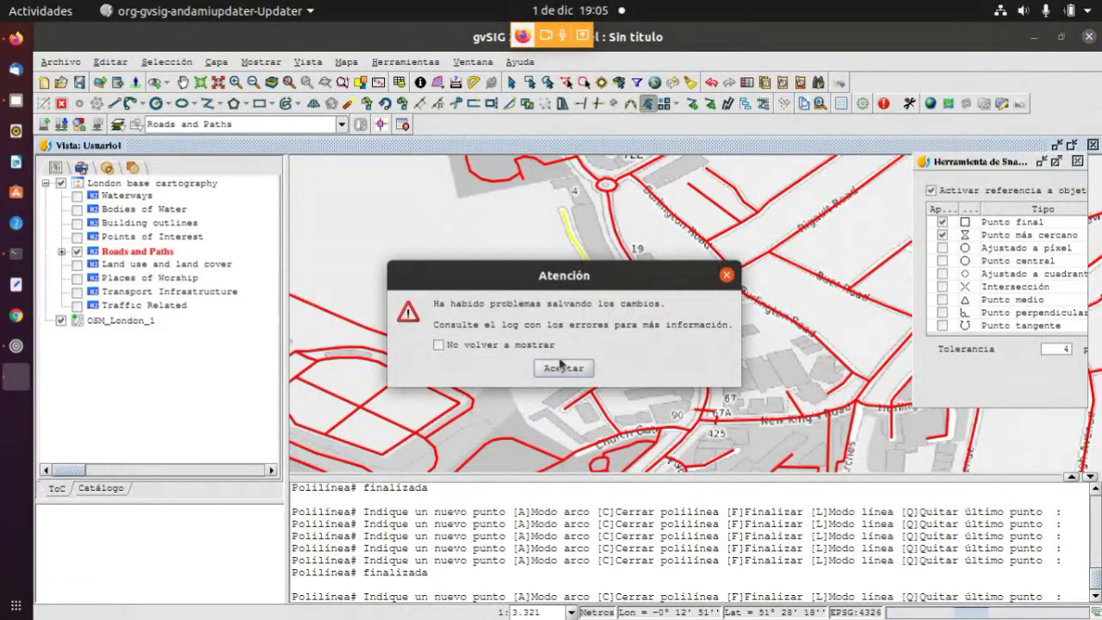
{"action": "left_click", "coordinate": [563, 368]}
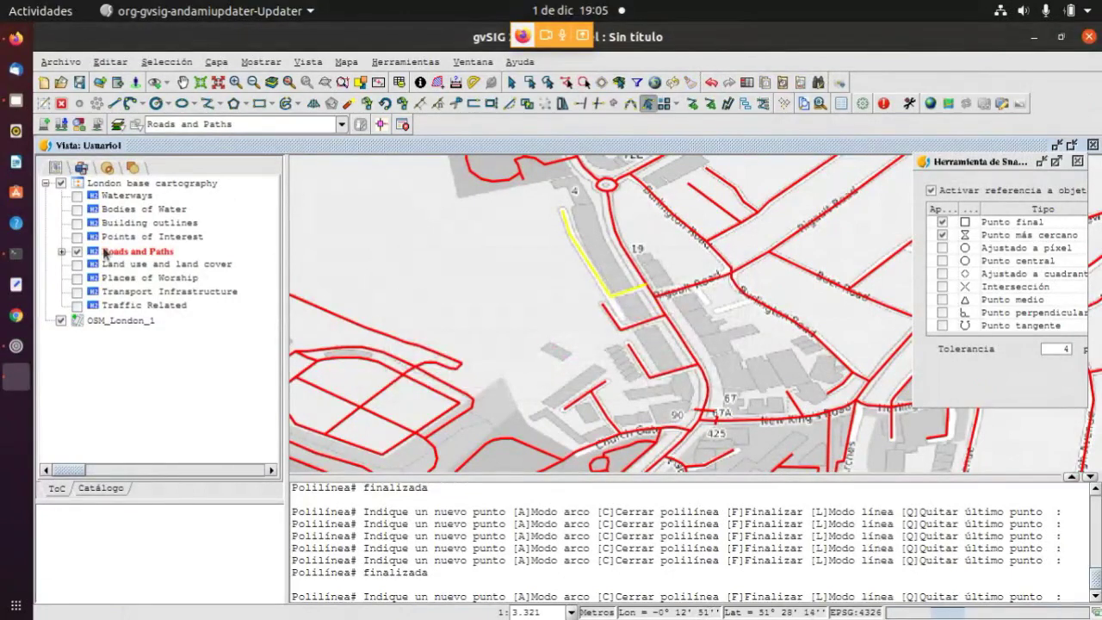
Close the snapping tool window and open the form of the third edited record, the southernmost new L-shaped street
{"action": "left_click", "coordinate": [61, 251]}
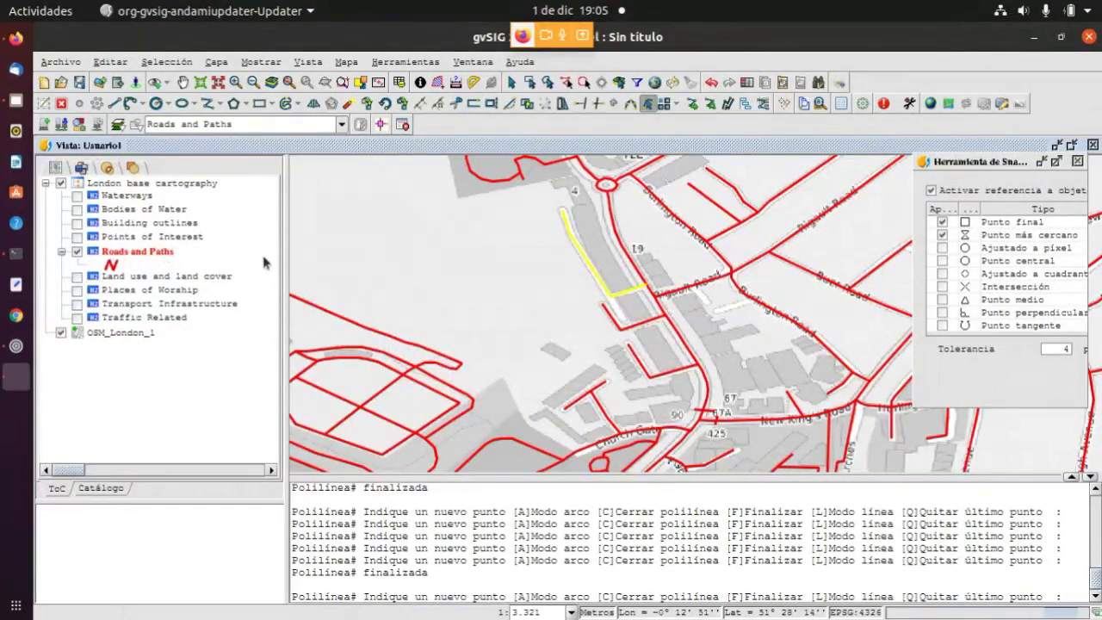
{"action": "left_click", "coordinate": [1077, 161]}
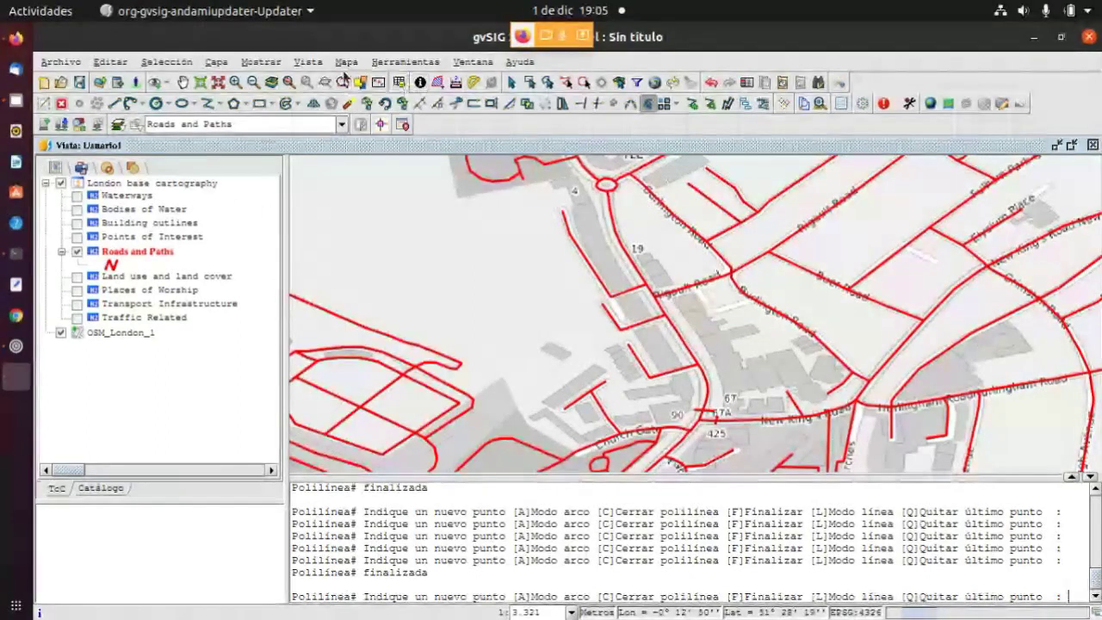
{"action": "left_click", "coordinate": [216, 62]}
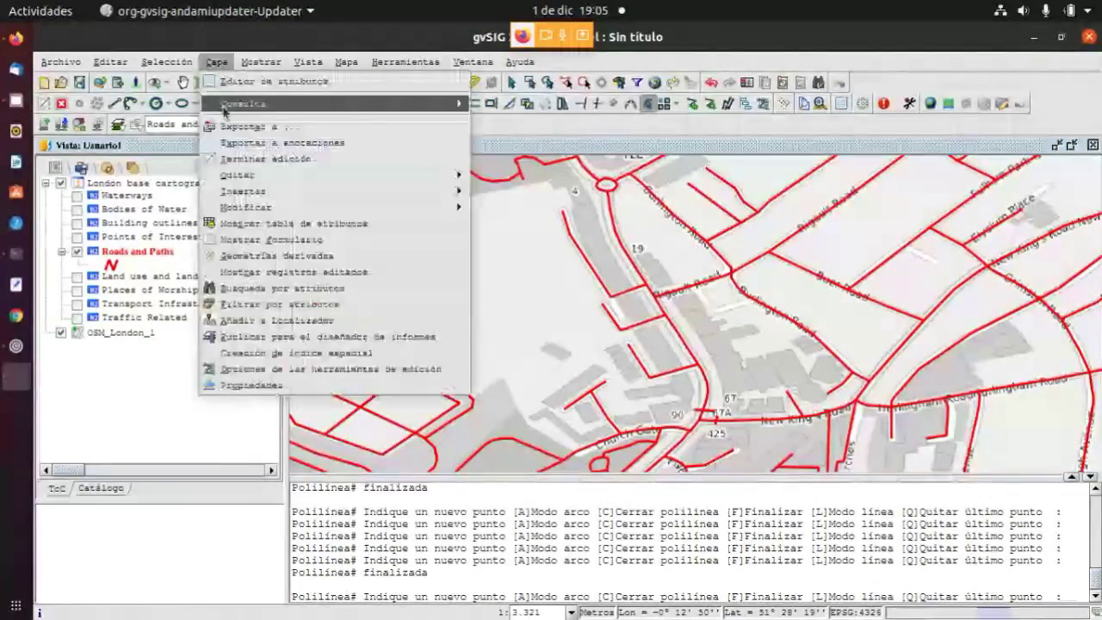
{"action": "left_click", "coordinate": [247, 273]}
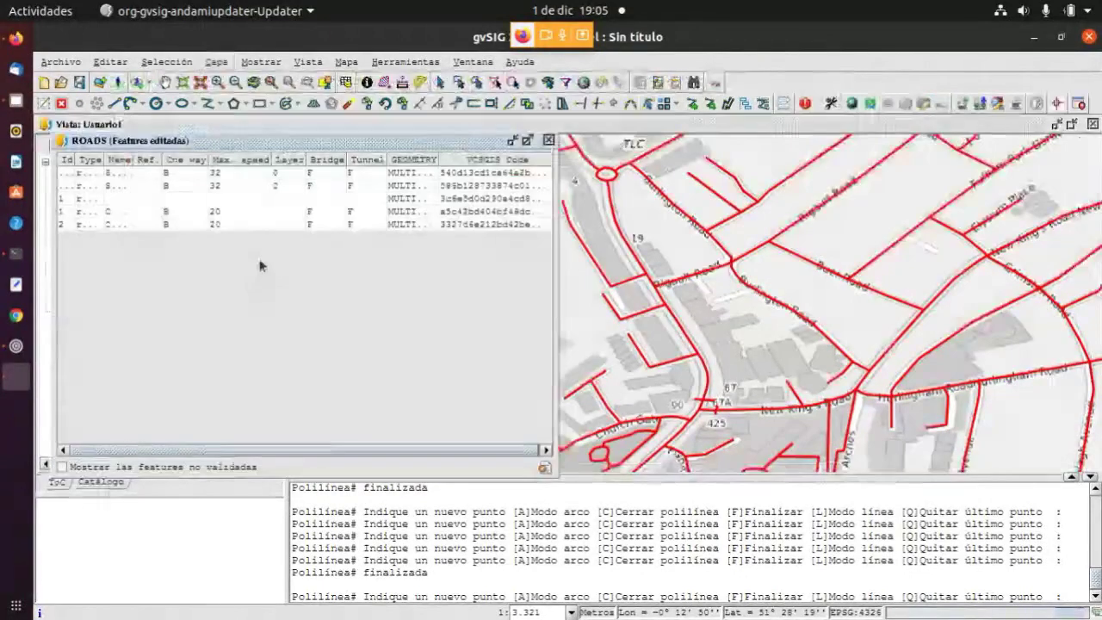
{"action": "left_click", "coordinate": [313, 177]}
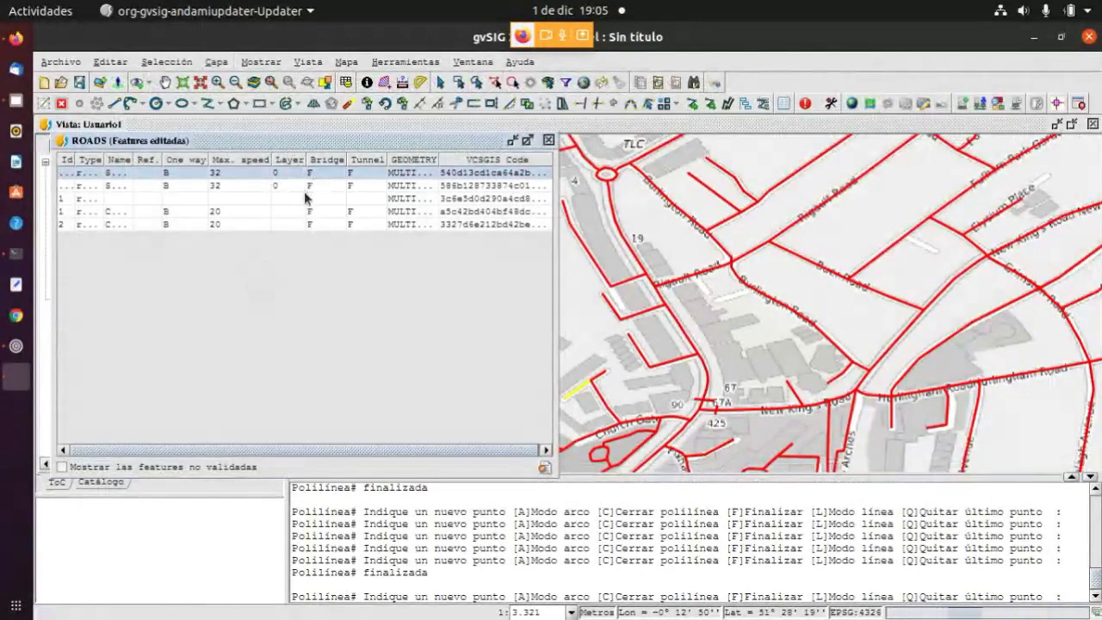
{"action": "left_click", "coordinate": [306, 198]}
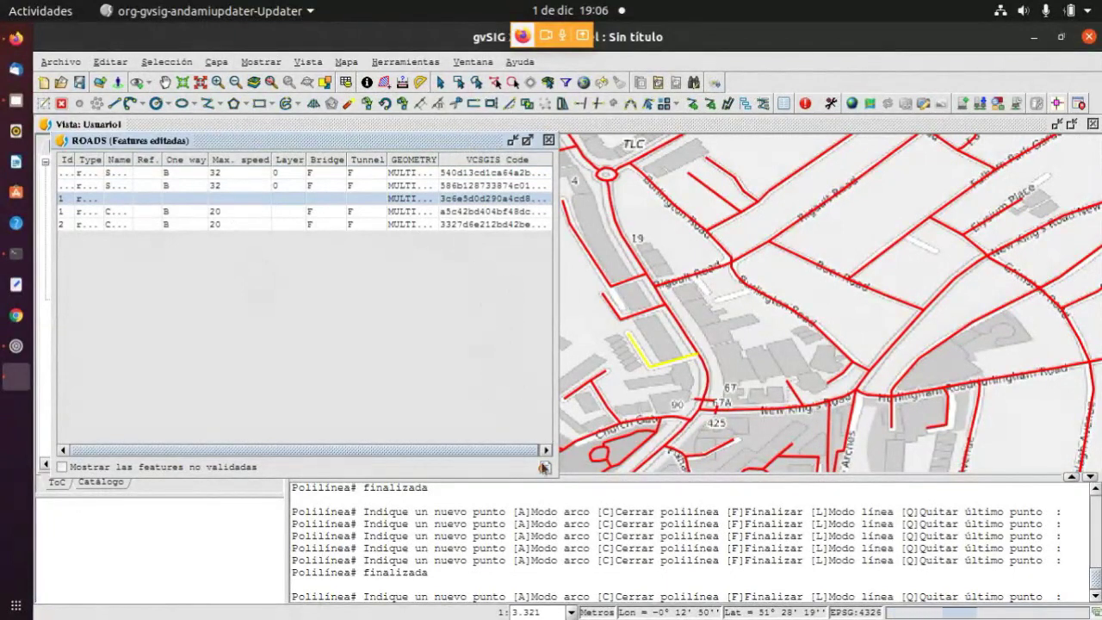
{"action": "left_click", "coordinate": [544, 467]}
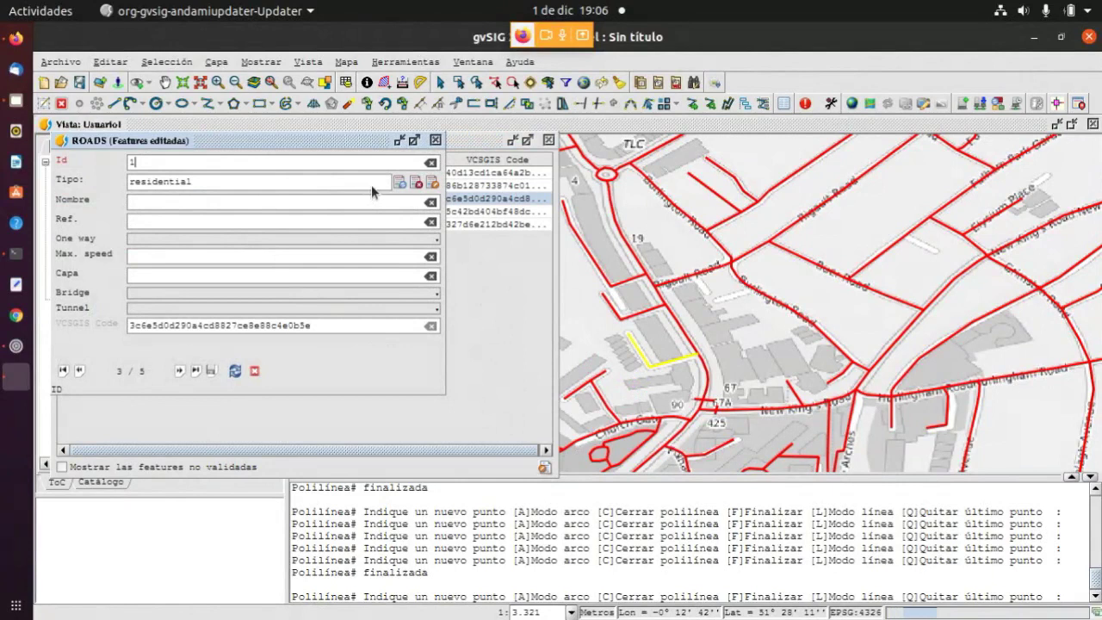
Set Nombre to dfsdfs, One way to Driving in both directions, and Bridge and Tunnel to No, save the record, and close both windows
{"action": "left_click", "coordinate": [277, 202]}
{"action": "type", "text": "dfadfs"}
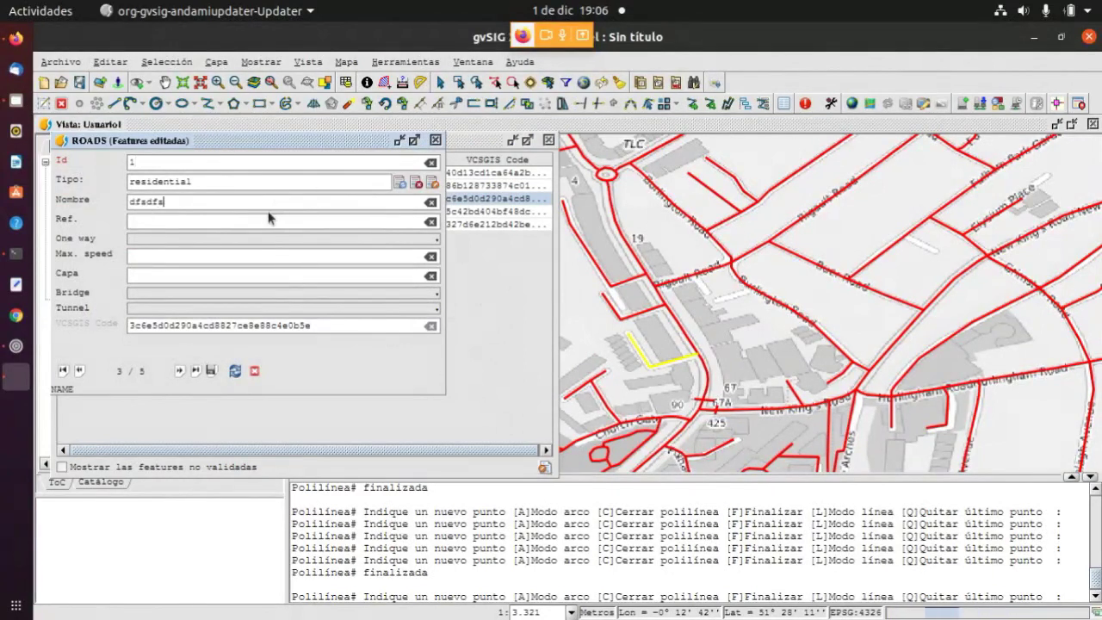
{"action": "left_click", "coordinate": [211, 240]}
{"action": "left_click", "coordinate": [212, 253]}
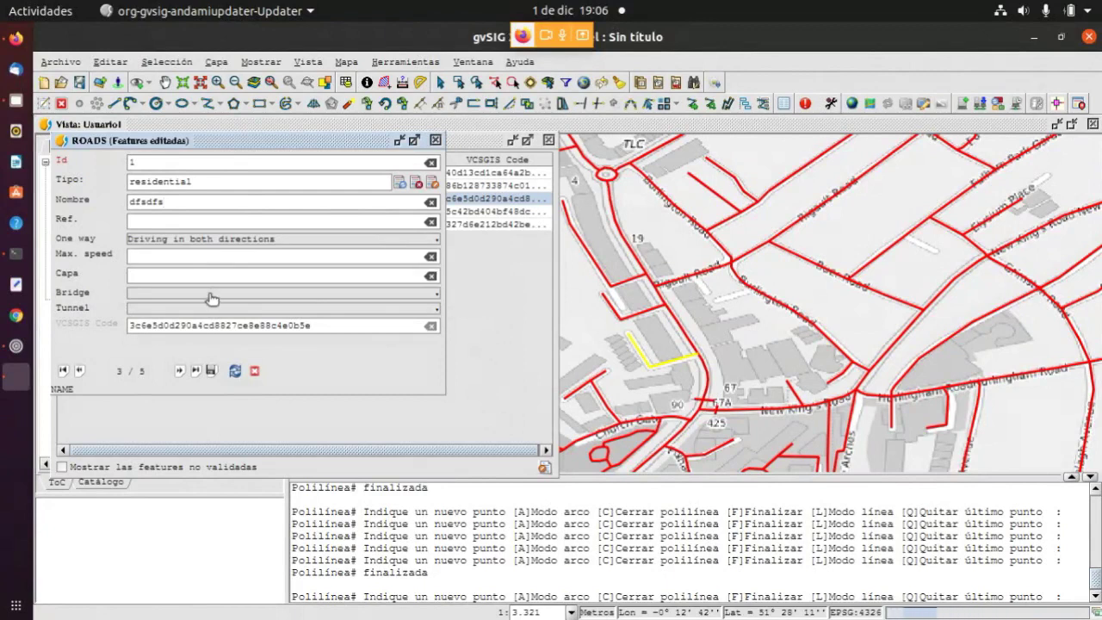
{"action": "left_click", "coordinate": [212, 298]}
{"action": "left_click", "coordinate": [189, 327]}
{"action": "left_click", "coordinate": [191, 308]}
{"action": "left_click", "coordinate": [174, 339]}
{"action": "left_click", "coordinate": [212, 371]}
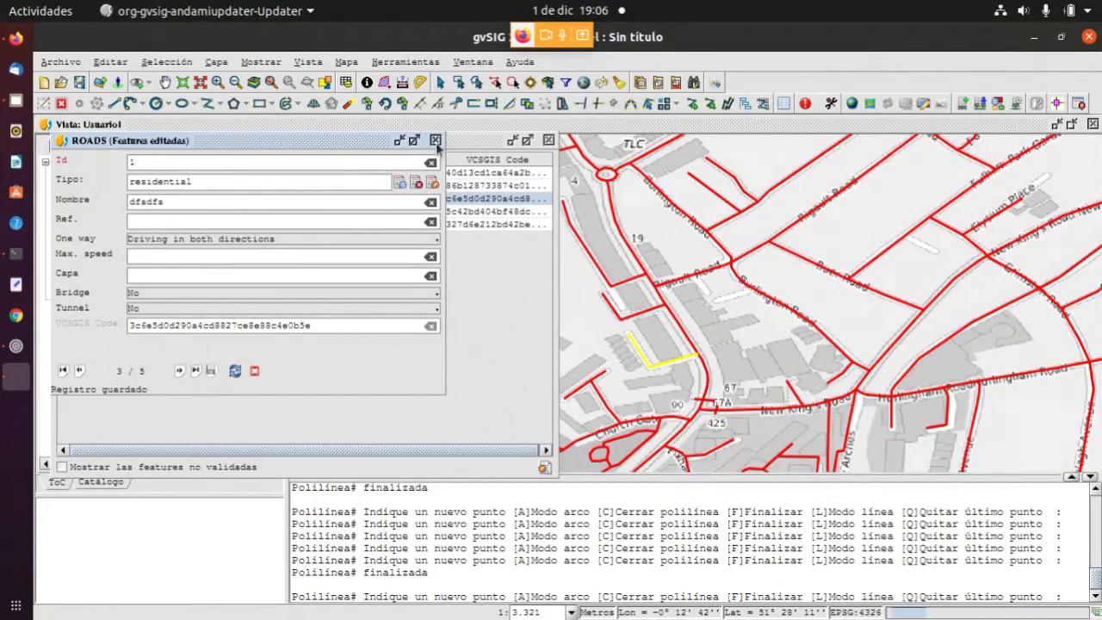
{"action": "left_click", "coordinate": [436, 140]}
{"action": "left_click", "coordinate": [547, 140]}
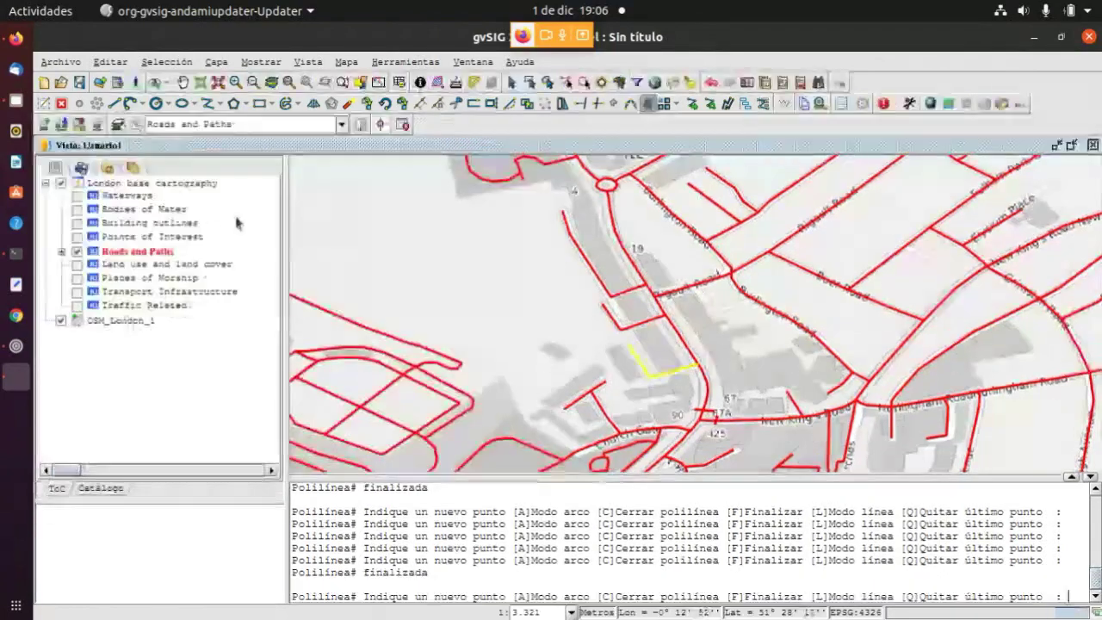
Try again to finish the Roads and Paths edit, choosing Guardar to save the changes
{"action": "right_click", "coordinate": [123, 251]}
{"action": "left_click", "coordinate": [154, 260]}
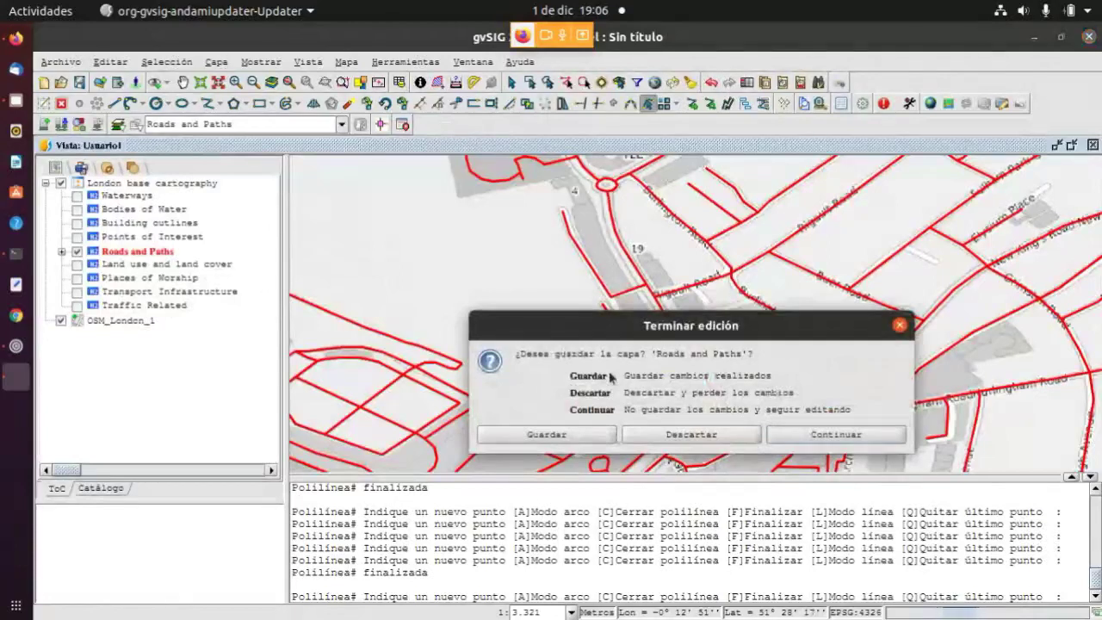
{"action": "left_click", "coordinate": [504, 435]}
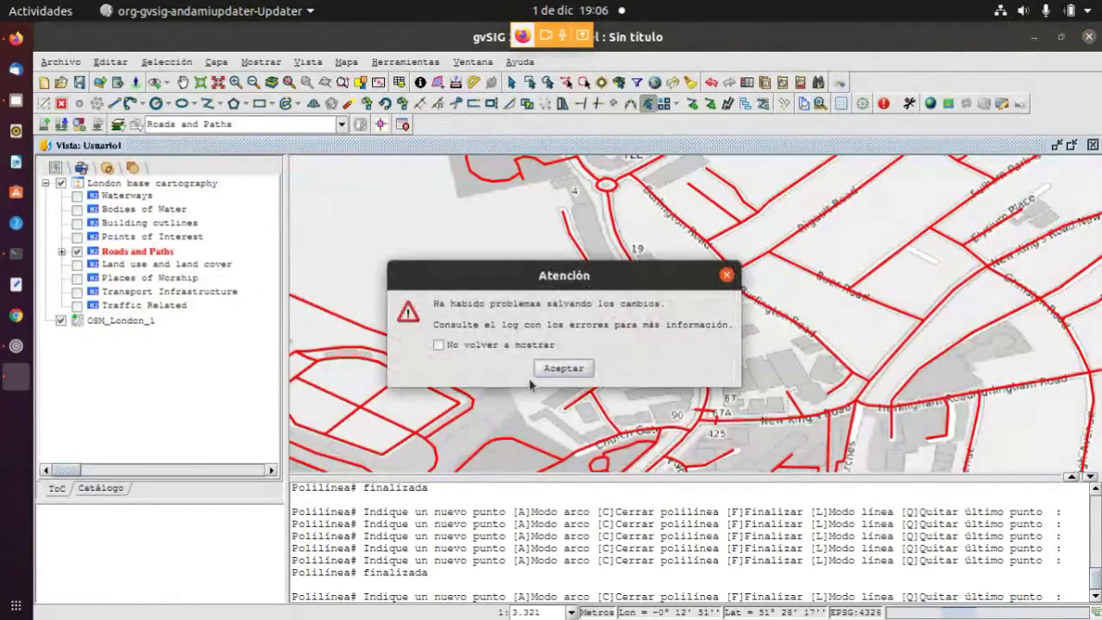
Switch to the Terminal to examine the save error's cause in the log, return to gvSIG, and dismiss the notice
{"action": "left_click", "coordinate": [17, 260]}
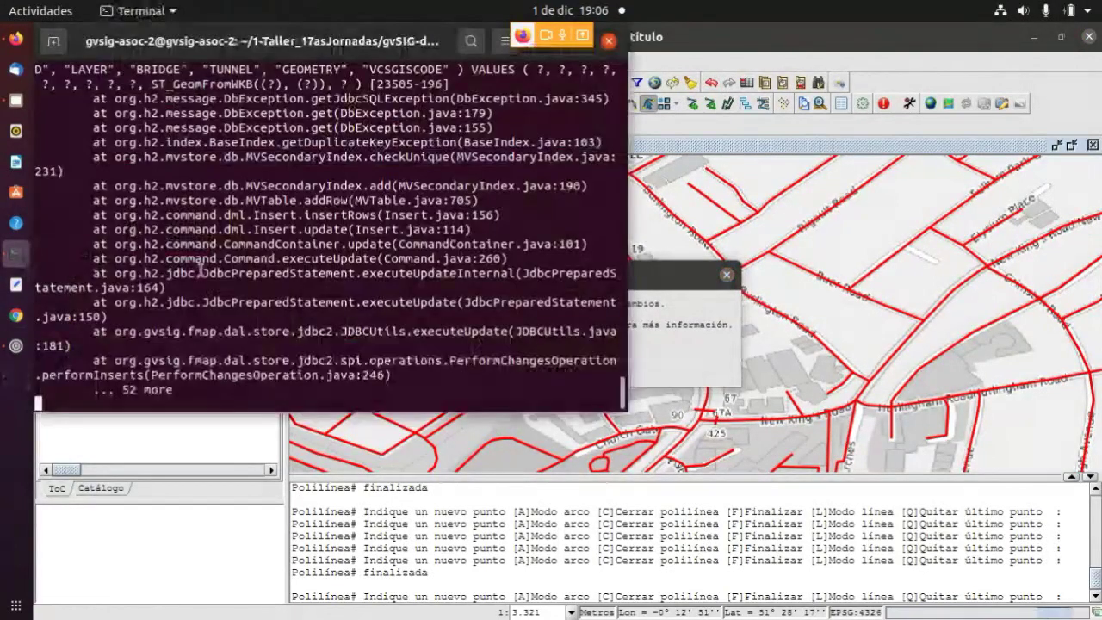
{"action": "scroll", "coordinate": [314, 255], "scroll_direction": "up", "scroll_amount": 3}
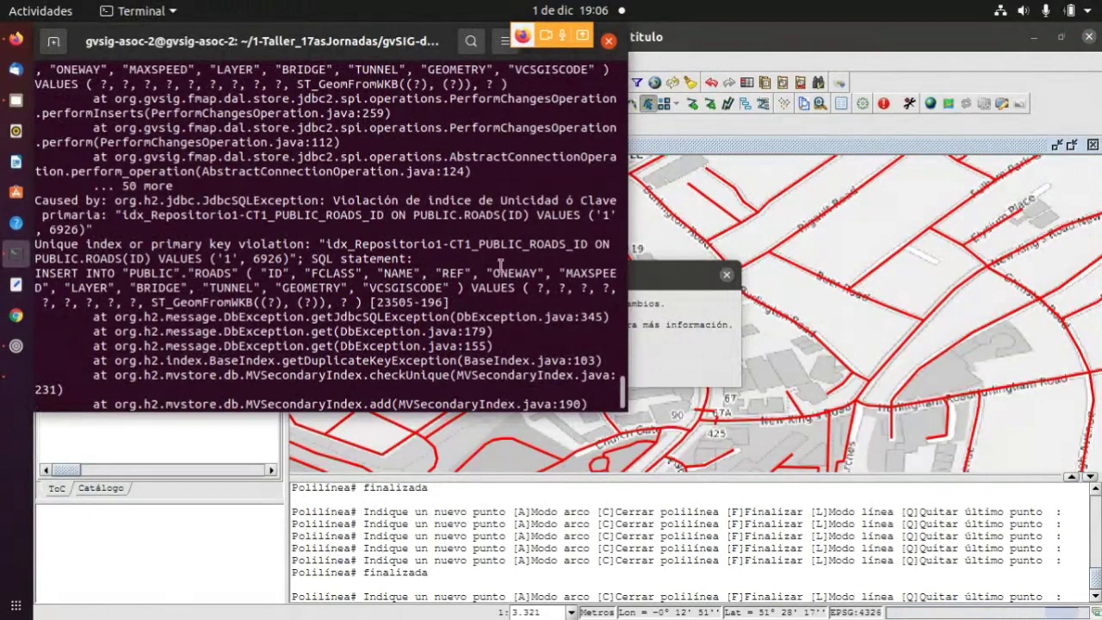
{"action": "left_click", "coordinate": [646, 277]}
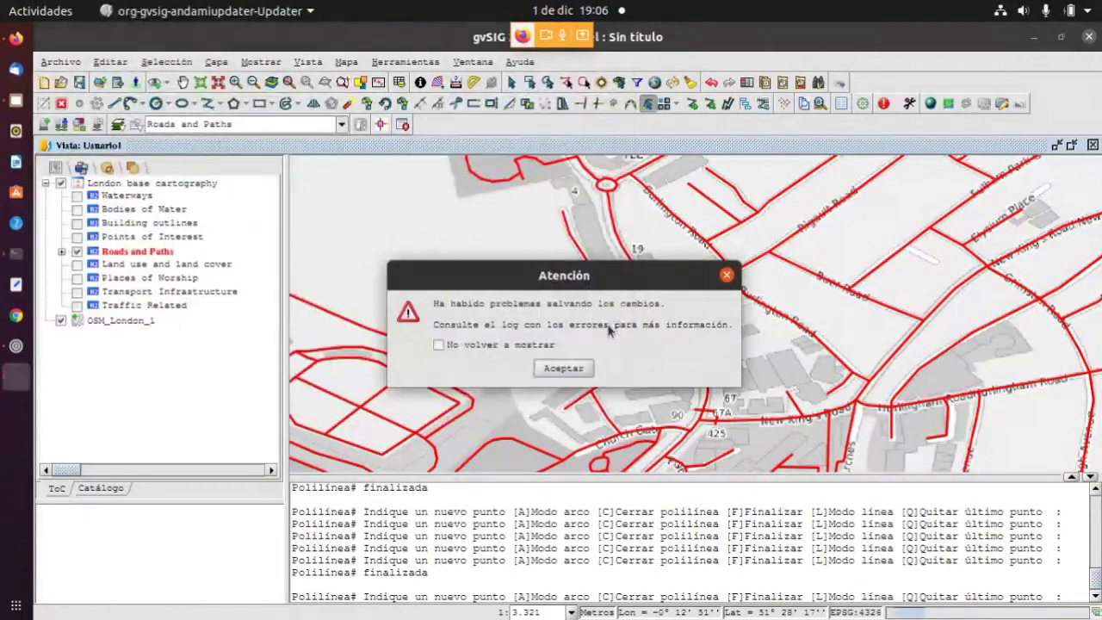
{"action": "left_click", "coordinate": [561, 367]}
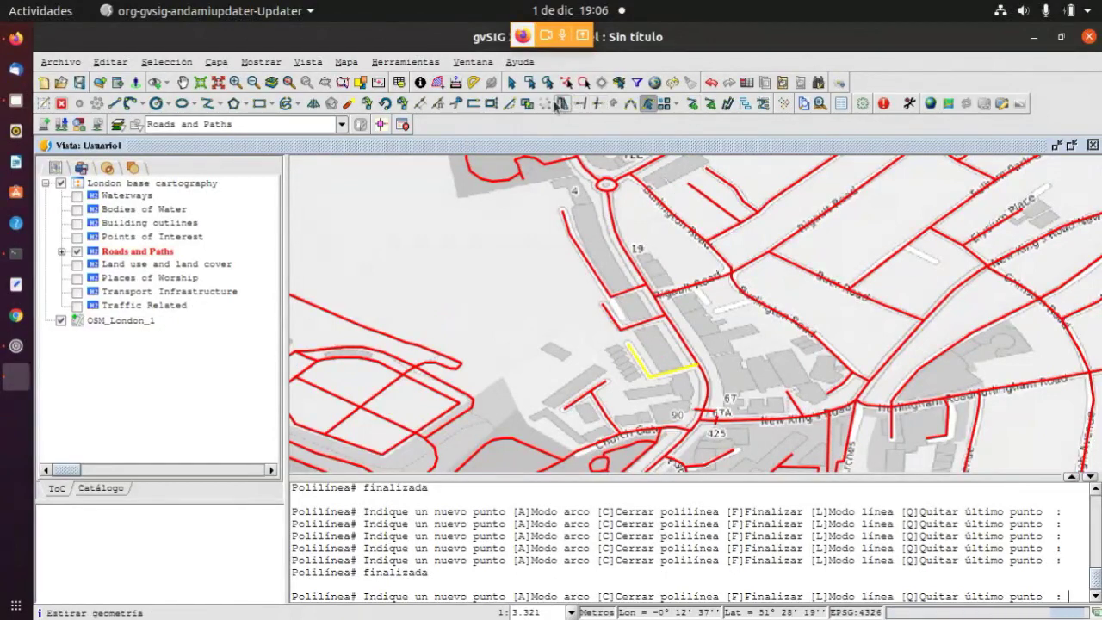
Use the attribute editor to set the Id of the northernmost new street, Calle 1, to 111, and save the record
{"action": "left_click", "coordinate": [843, 105]}
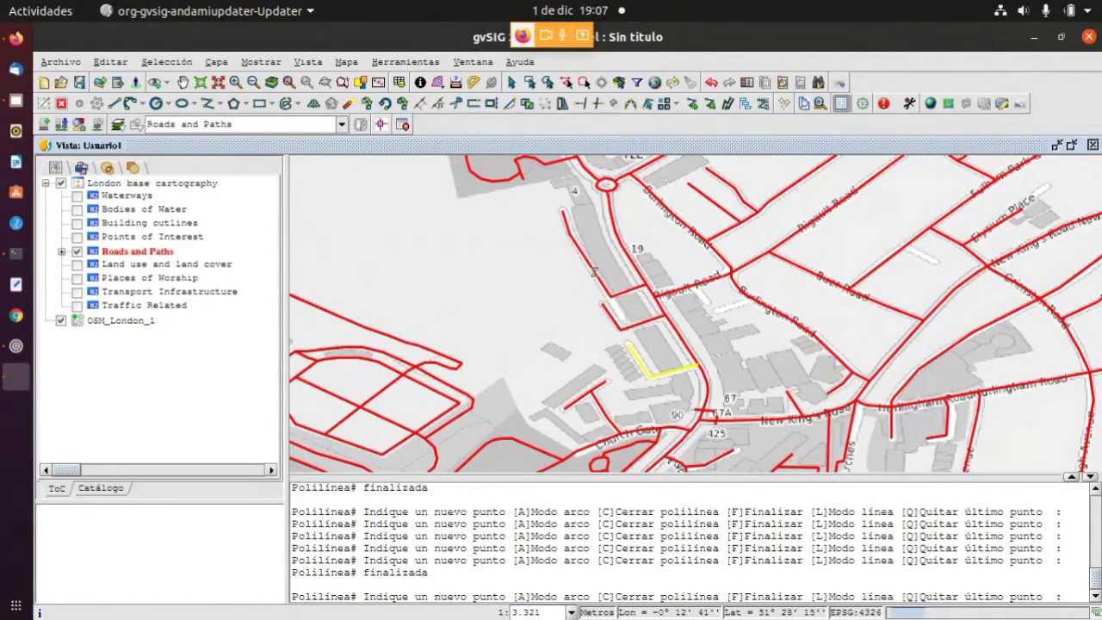
{"action": "left_click", "coordinate": [627, 292]}
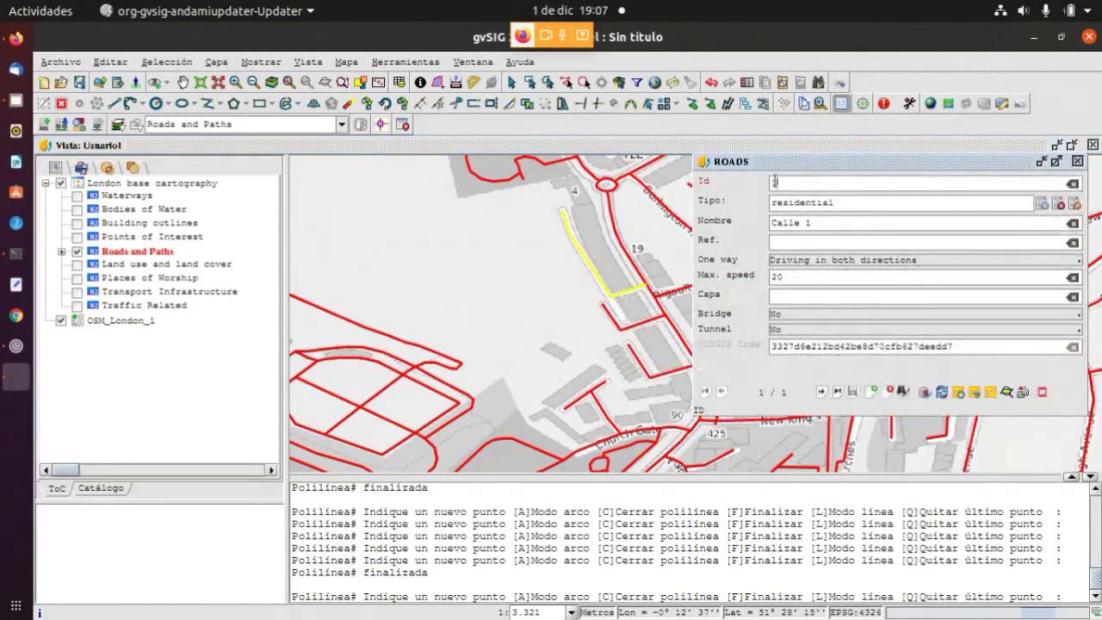
{"action": "double_click", "coordinate": [789, 184]}
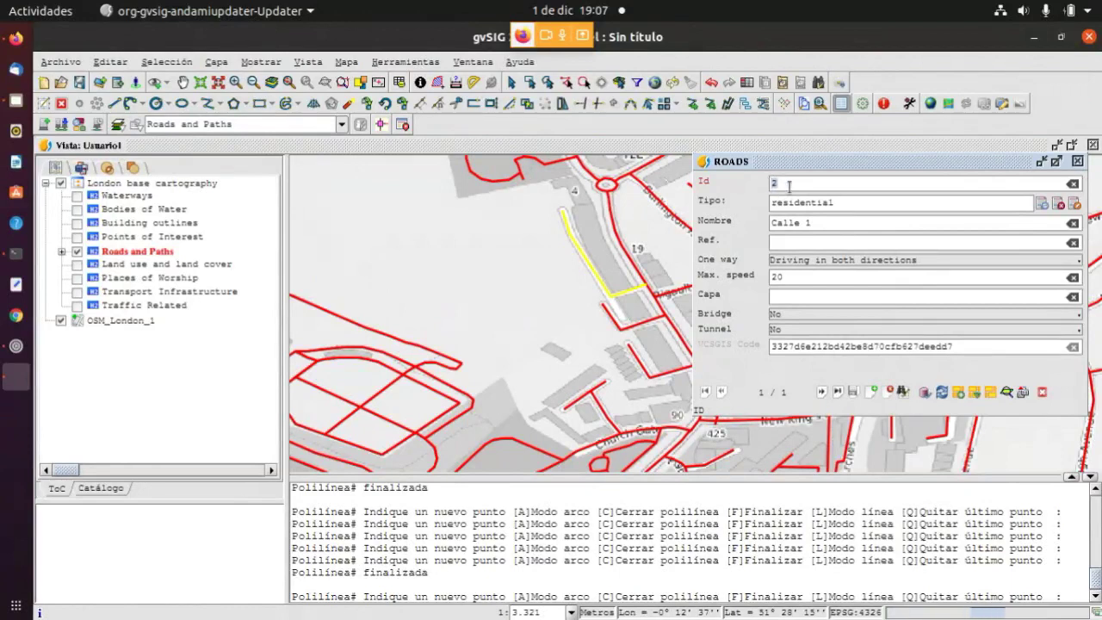
{"action": "type", "text": "111"}
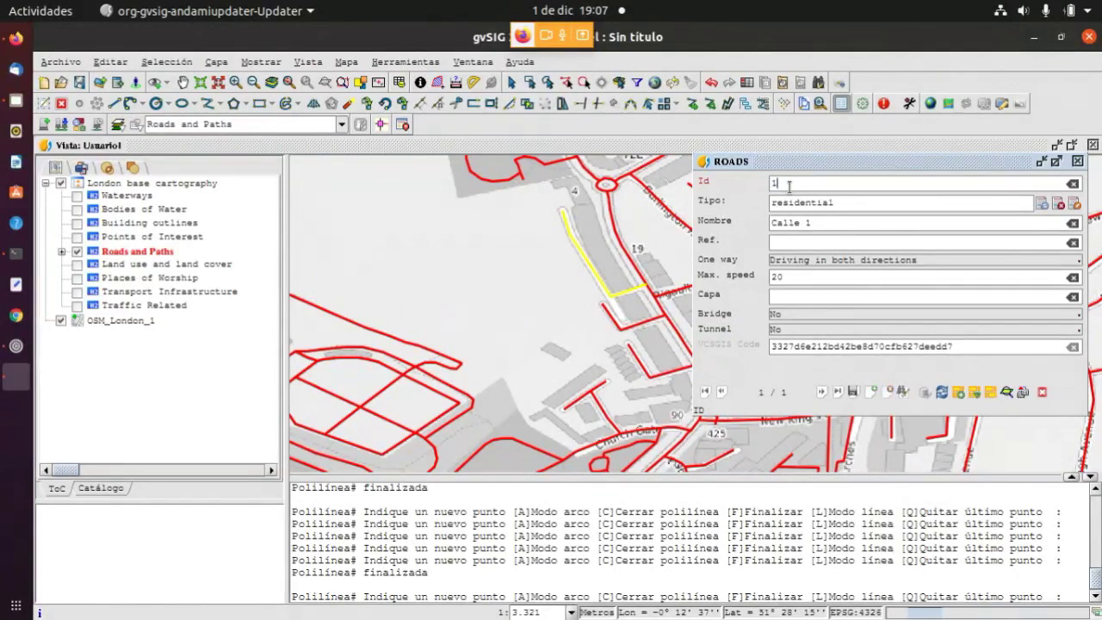
{"action": "left_click", "coordinate": [853, 393]}
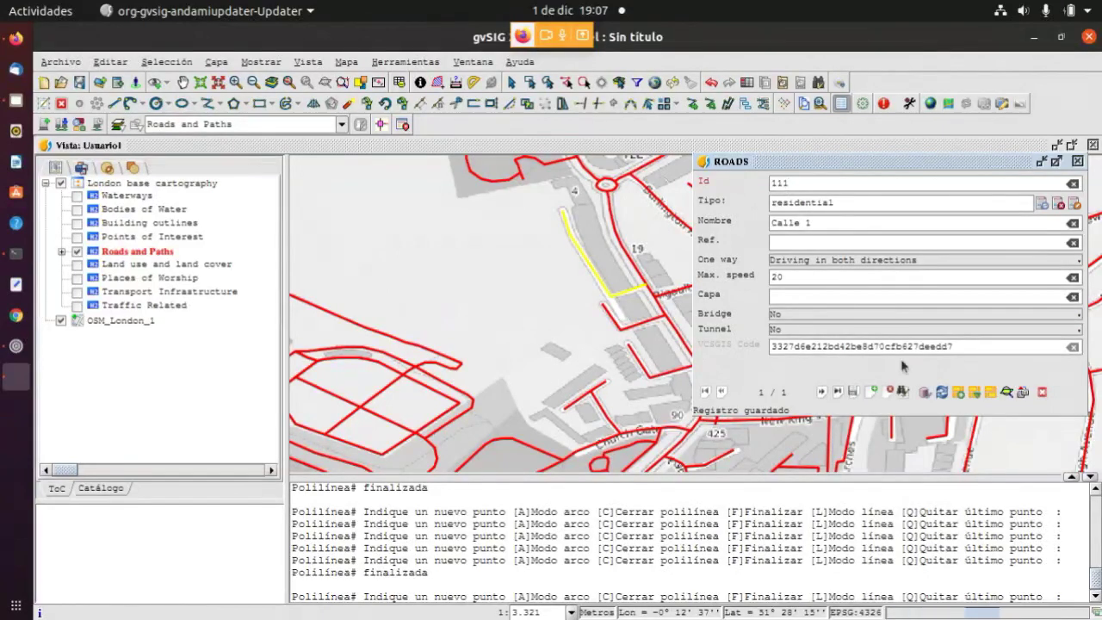
{"action": "left_click", "coordinate": [1078, 162]}
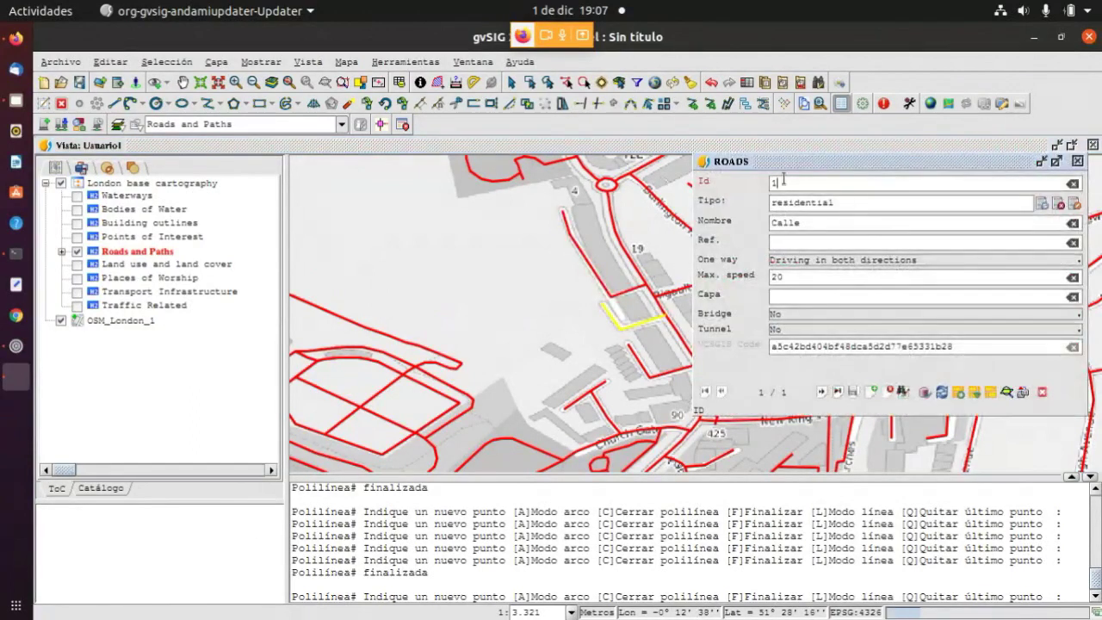
Set the Id of the middle L-shaped street, just south of the Rigault Road junction, to 222, save the record, and close the form
{"action": "type", "text": "222"}
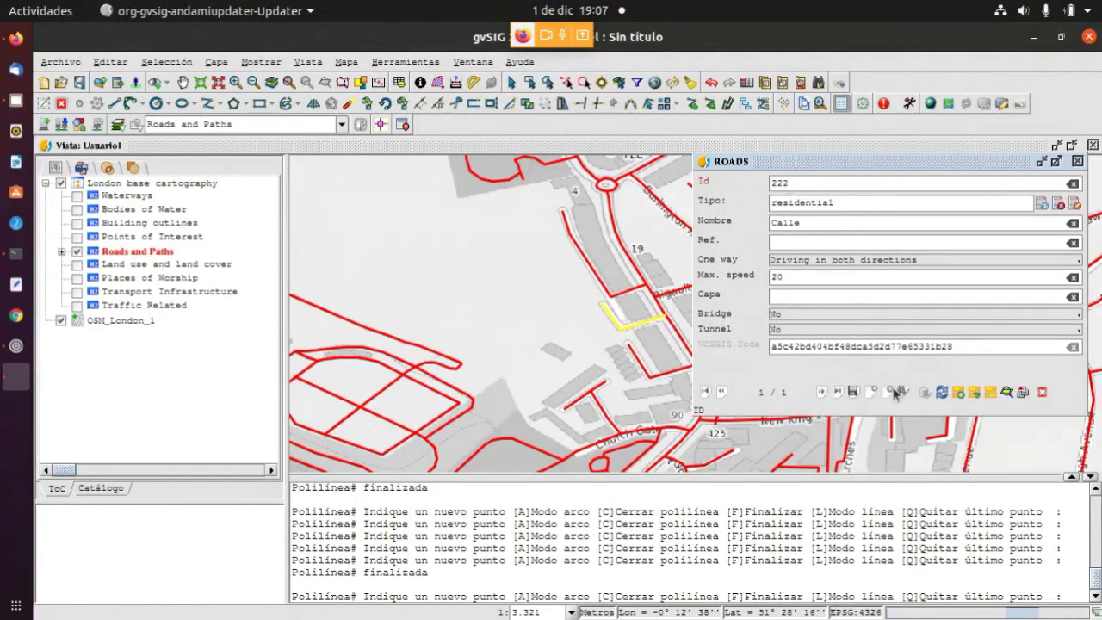
{"action": "left_click", "coordinate": [851, 392]}
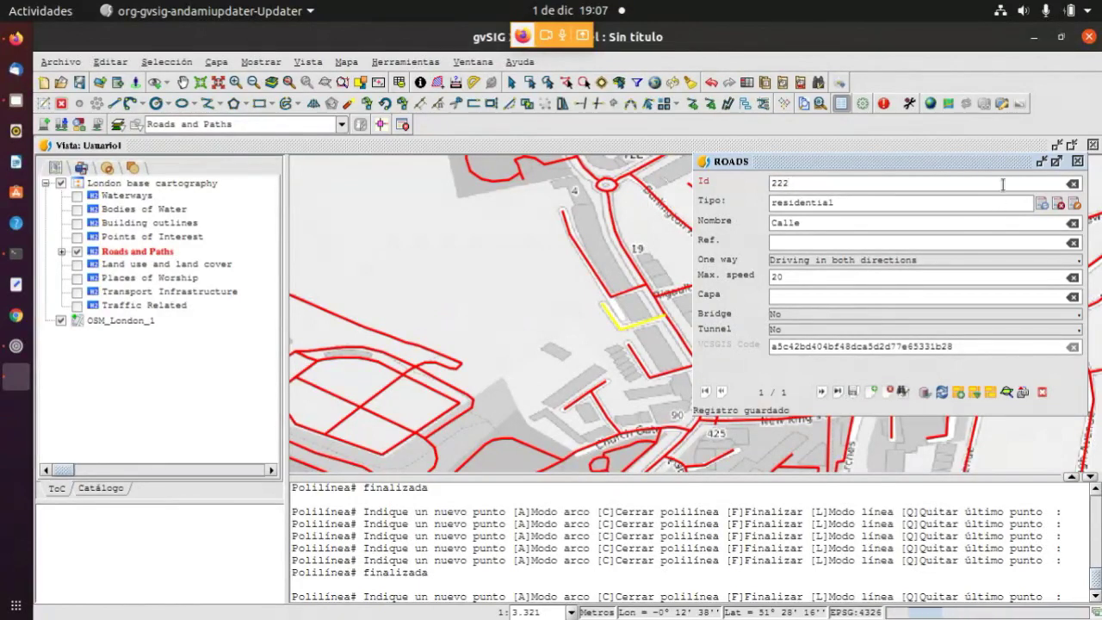
{"action": "left_click", "coordinate": [1076, 163]}
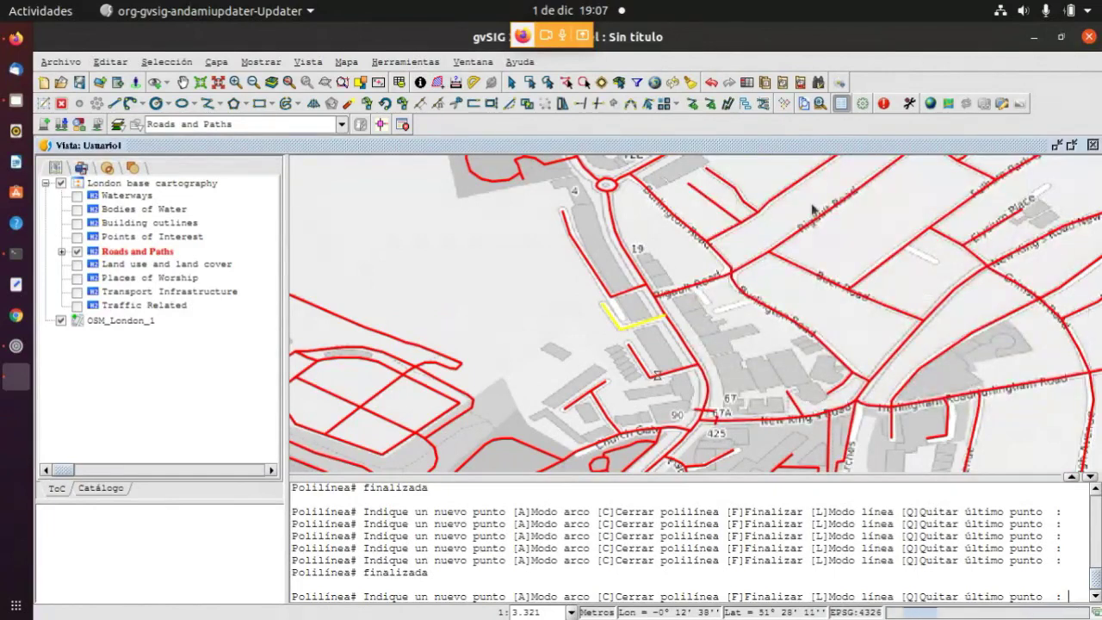
Set the Id of the southernmost new L-shaped street, just north of Church Gate, to 333 and close the form
{"action": "double_click", "coordinate": [656, 375]}
{"action": "left_click", "coordinate": [808, 182]}
{"action": "key", "text": "BackSpace"}
{"action": "type", "text": "333"}
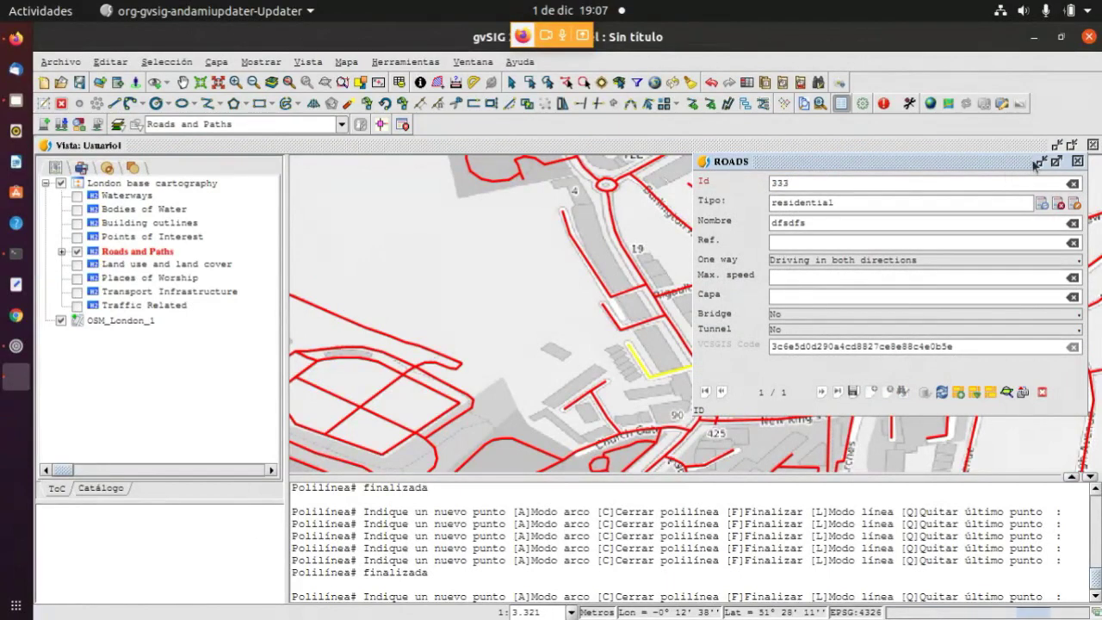
{"action": "left_click", "coordinate": [1076, 161]}
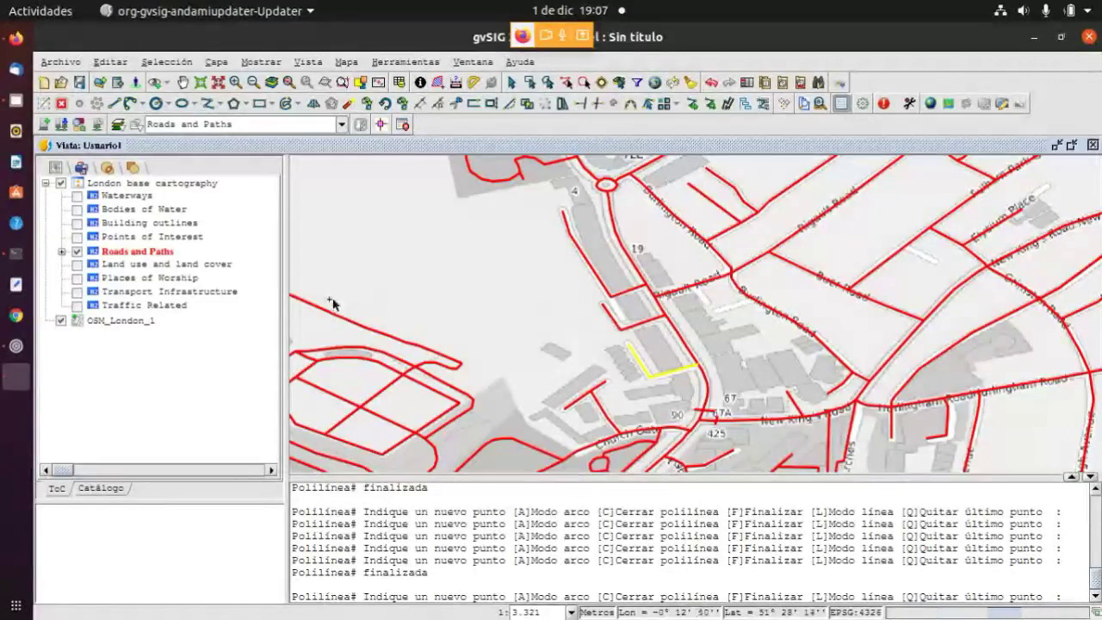
Finish editing the Roads and Paths layer, choosing Guardar to save the changes
{"action": "right_click", "coordinate": [123, 251]}
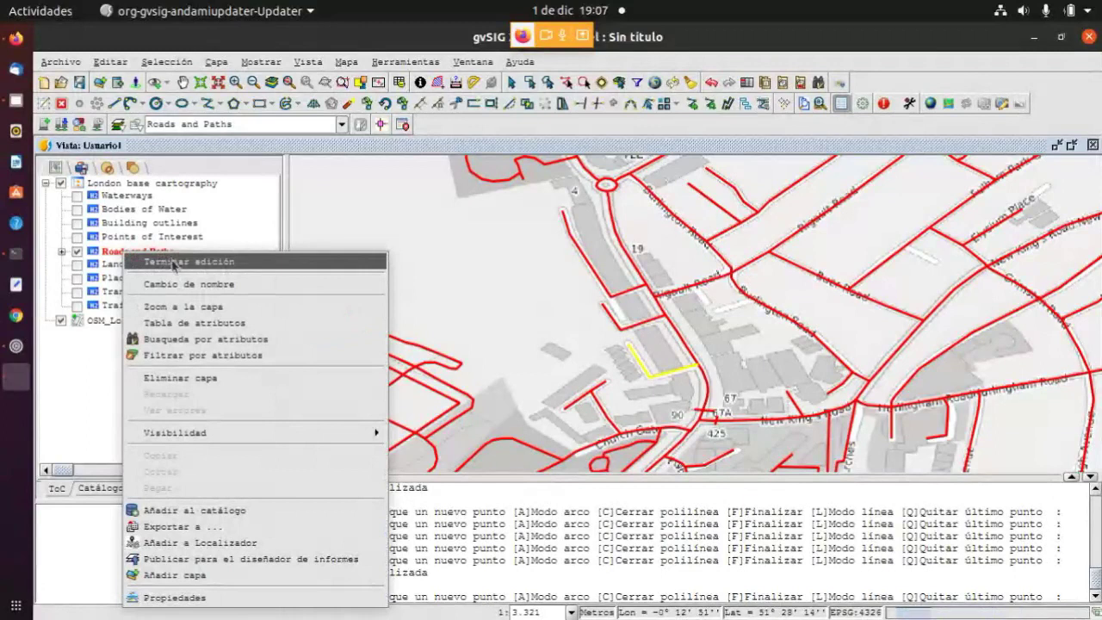
{"action": "left_click", "coordinate": [171, 260]}
{"action": "left_click", "coordinate": [537, 433]}
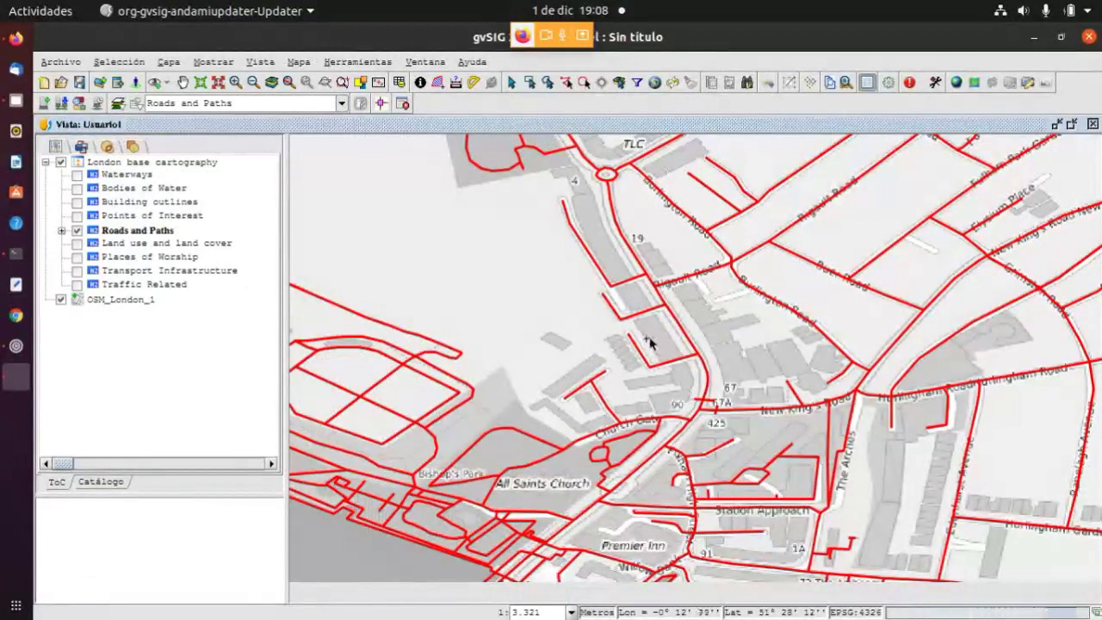
Hide Roads and Paths, show the Land use and land cover layer around Fulham Palace, and start editing it
{"action": "scroll", "coordinate": [721, 303], "scroll_direction": "down", "scroll_amount": 1}
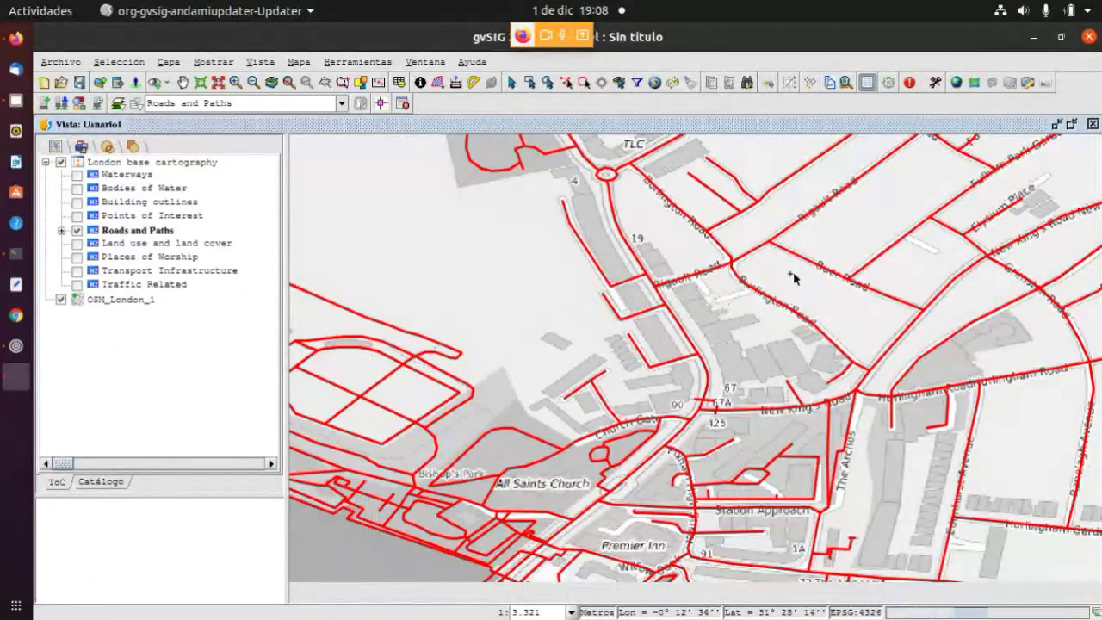
{"action": "scroll", "coordinate": [794, 270], "scroll_direction": "down", "scroll_amount": 1}
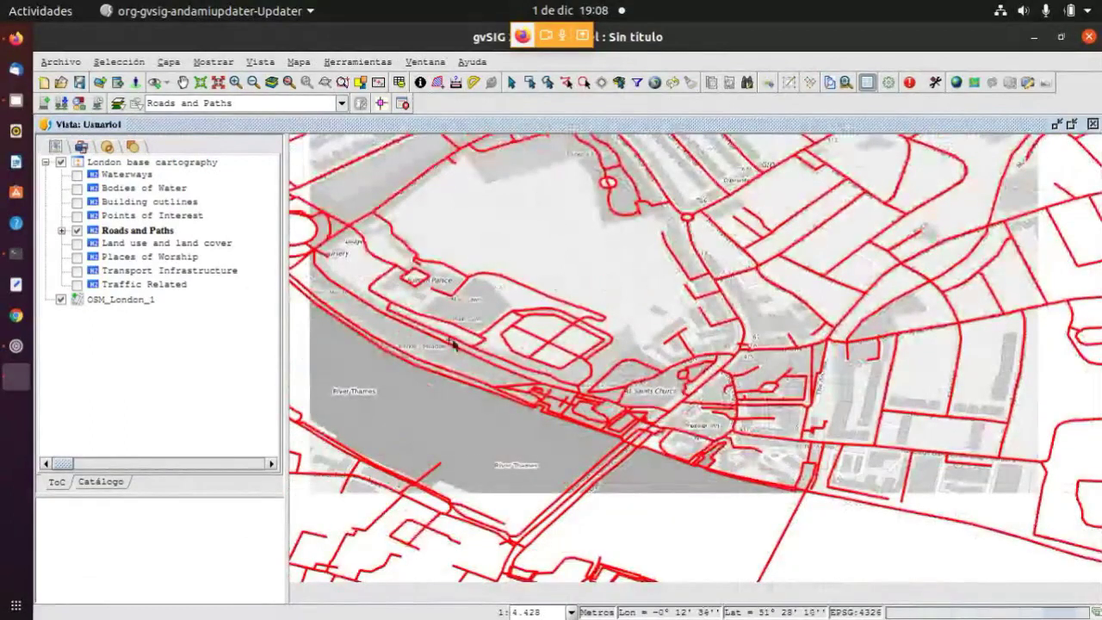
{"action": "scroll", "coordinate": [418, 258], "scroll_direction": "up", "scroll_amount": 1}
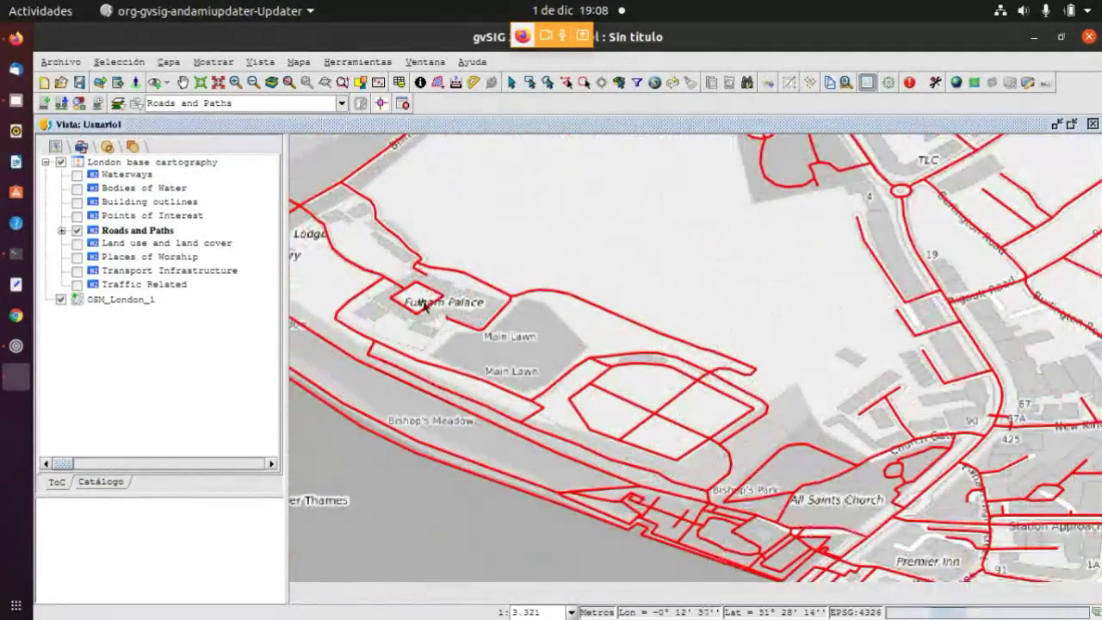
{"action": "scroll", "coordinate": [420, 307], "scroll_direction": "up", "scroll_amount": 1}
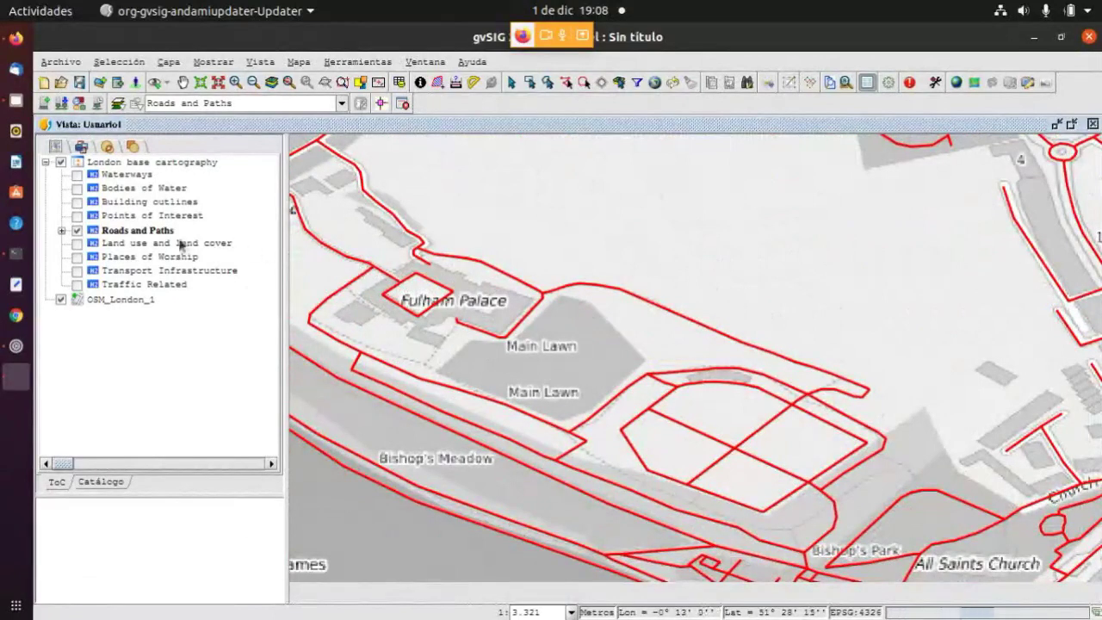
{"action": "left_click", "coordinate": [76, 230]}
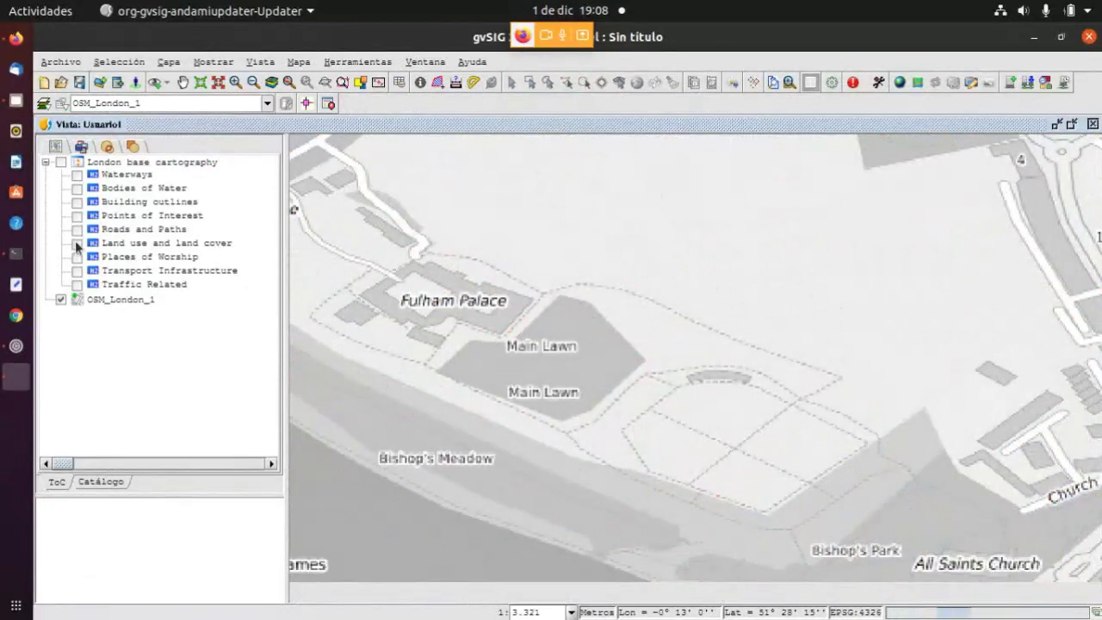
{"action": "left_click", "coordinate": [75, 240]}
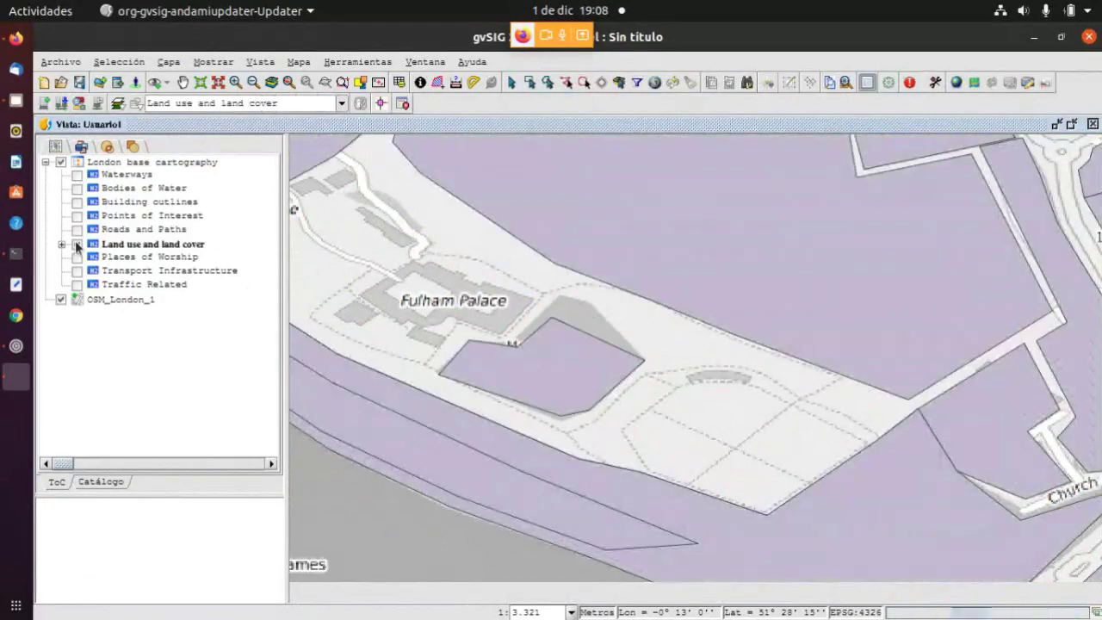
{"action": "right_click", "coordinate": [155, 249]}
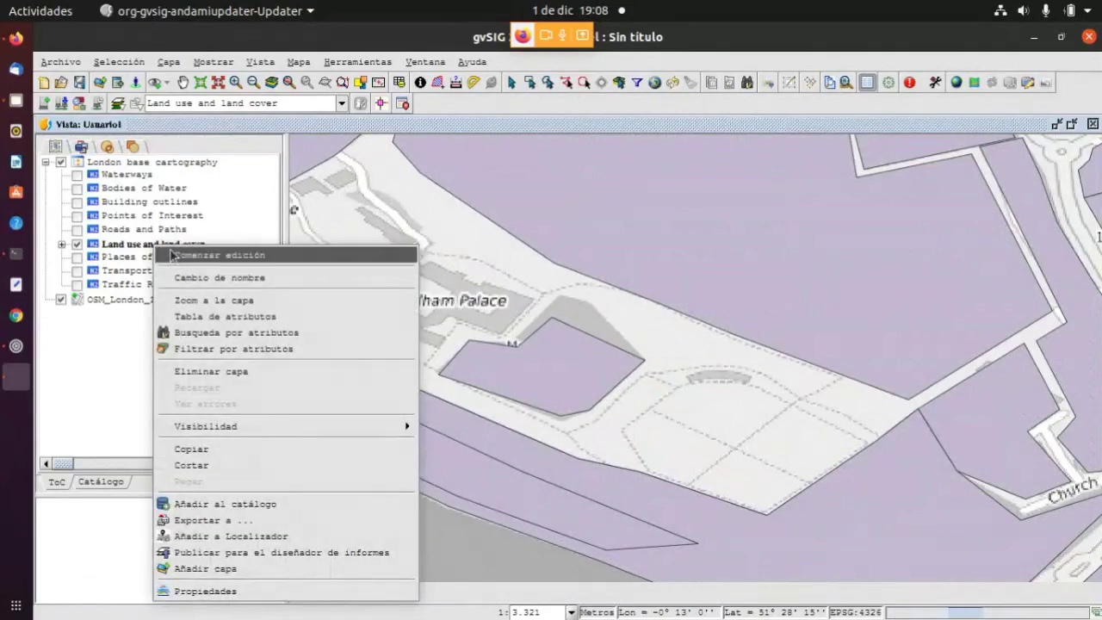
{"action": "left_click", "coordinate": [186, 256]}
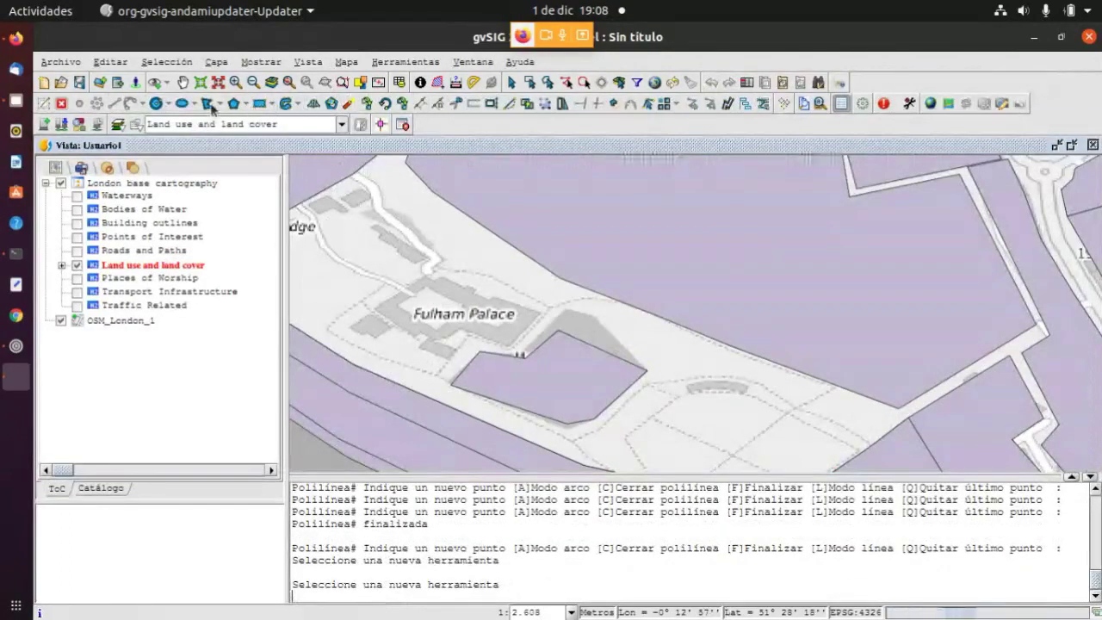
Draw a six-vertex polygon around the Fulham Palace buildings, northwest of the existing Main Lawn polygon
{"action": "left_click", "coordinate": [207, 104]}
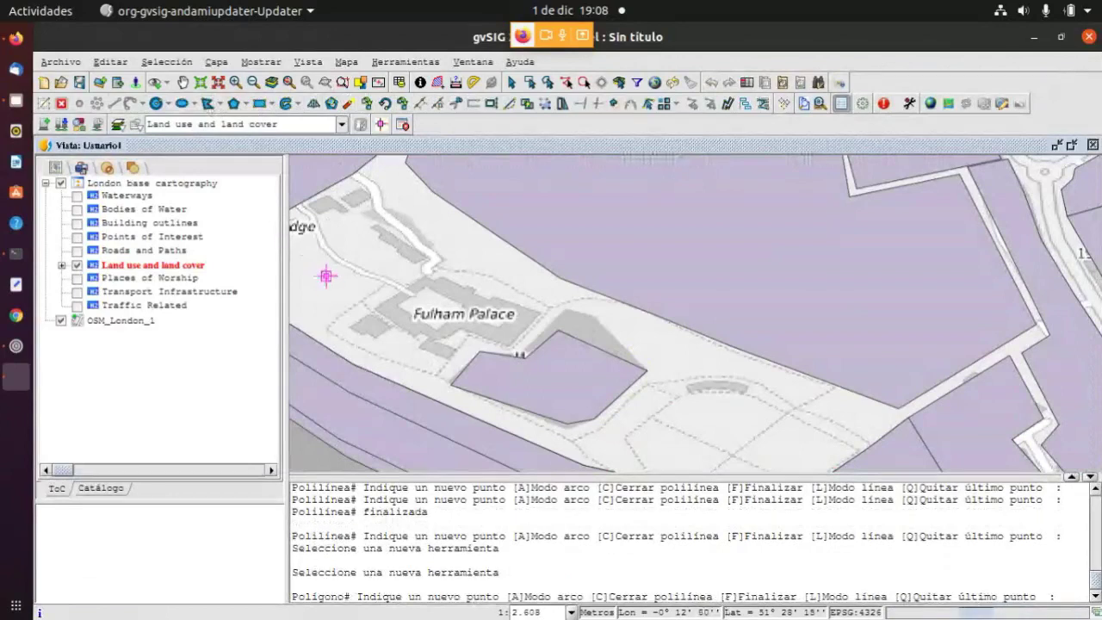
{"action": "left_click", "coordinate": [341, 326]}
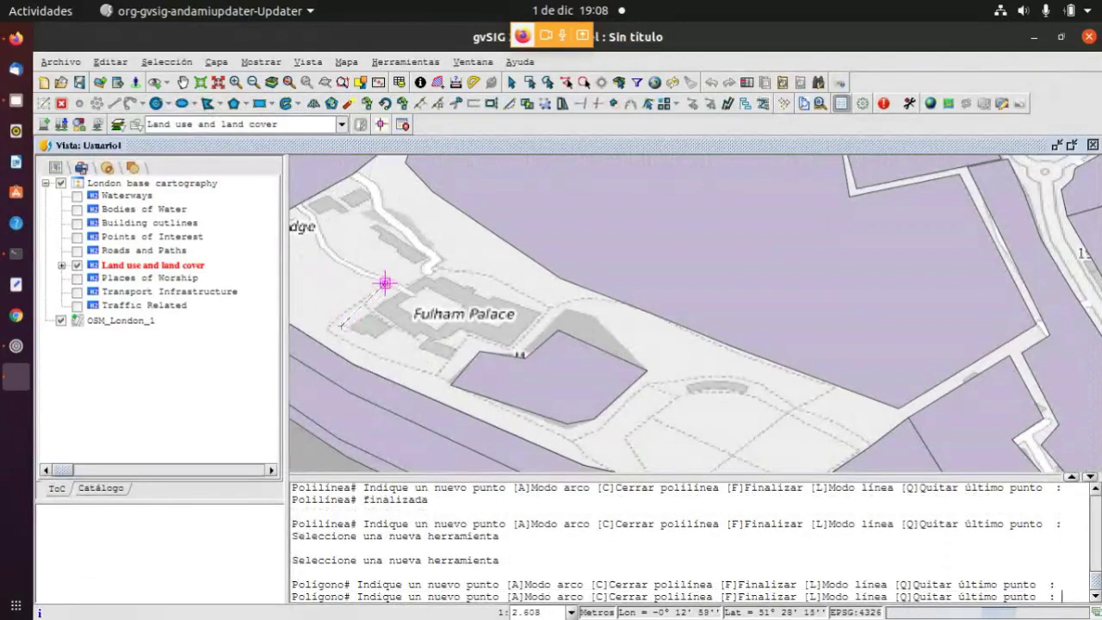
{"action": "left_click", "coordinate": [427, 267]}
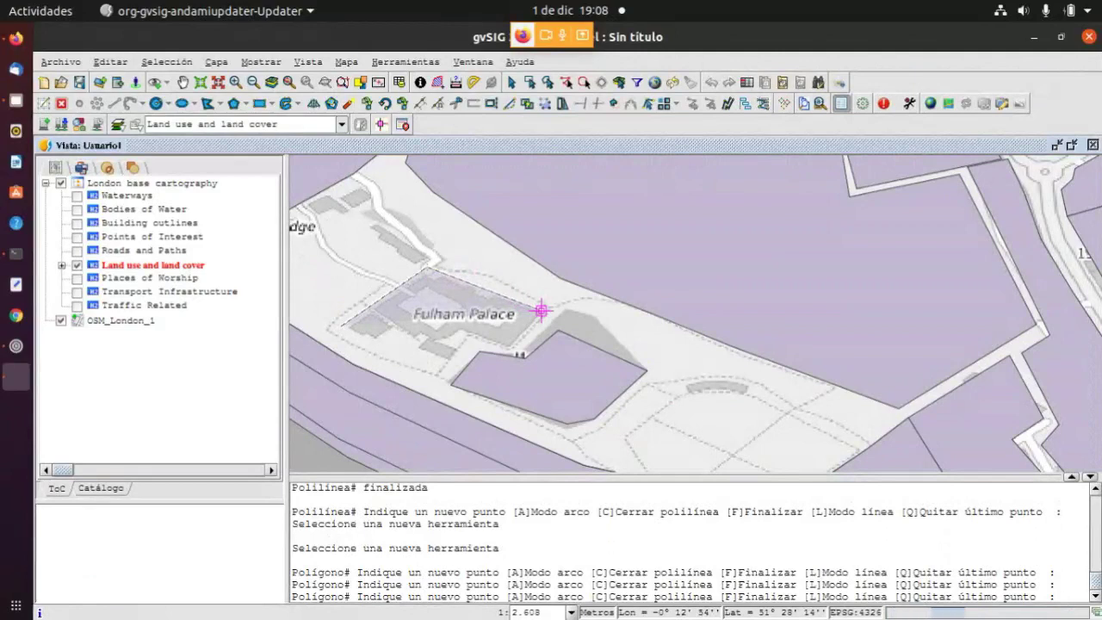
{"action": "left_click", "coordinate": [540, 310]}
{"action": "left_click", "coordinate": [514, 347]}
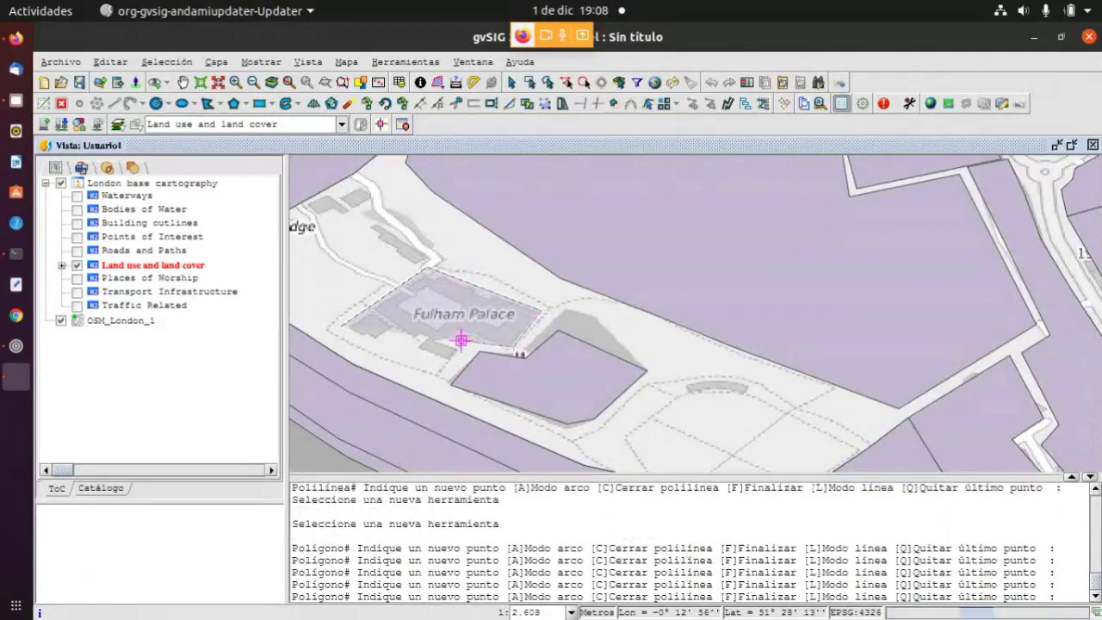
{"action": "left_click", "coordinate": [462, 340]}
{"action": "double_click", "coordinate": [440, 372]}
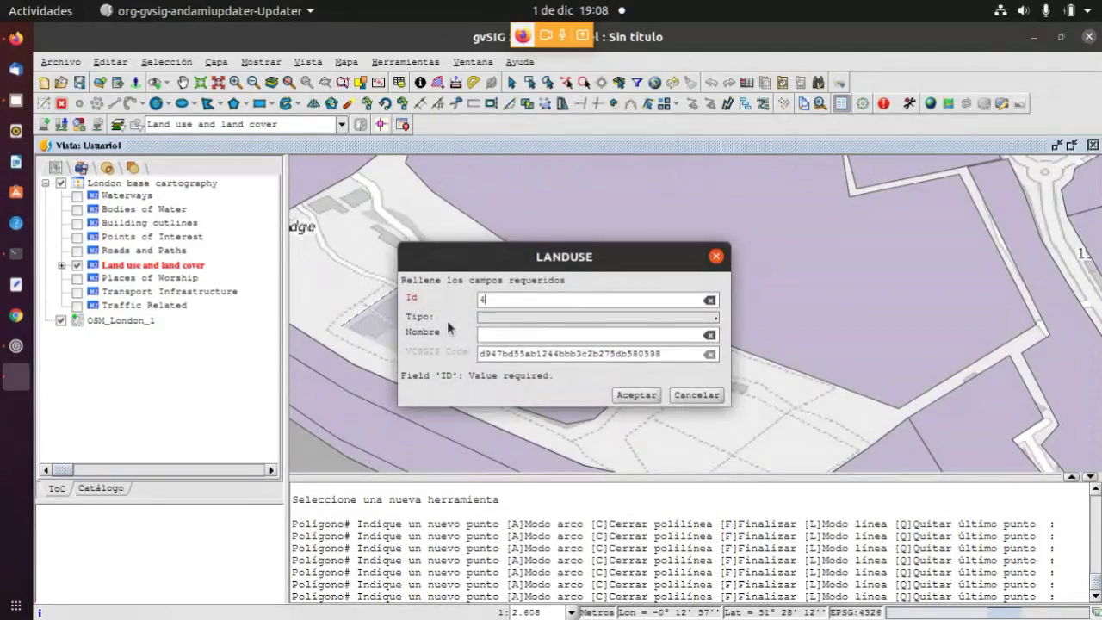
Fill in the new polygon's required attributes with Id 4, Tipo recreation_ground and Nombre Fulham Palace, and accept them
{"action": "left_click", "coordinate": [519, 319]}
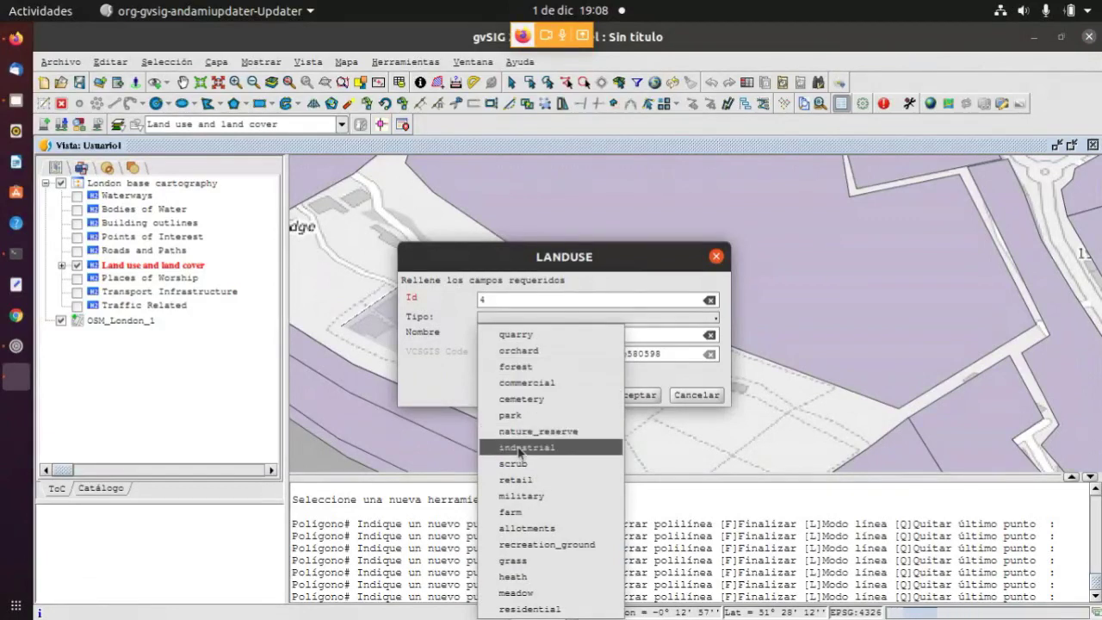
{"action": "left_click", "coordinate": [526, 544]}
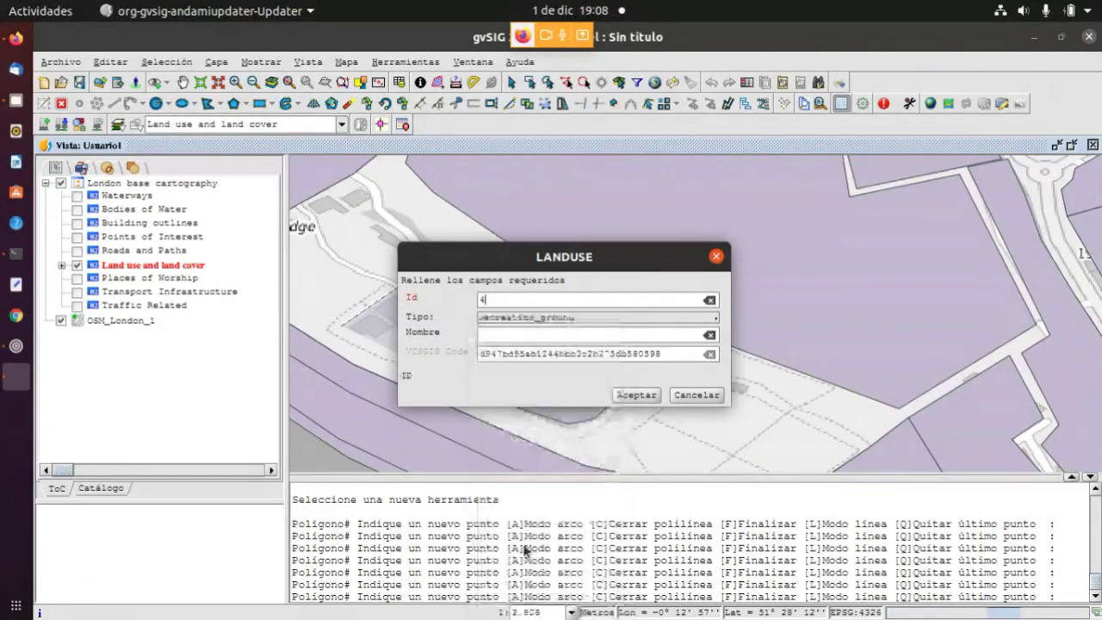
{"action": "left_click", "coordinate": [513, 332]}
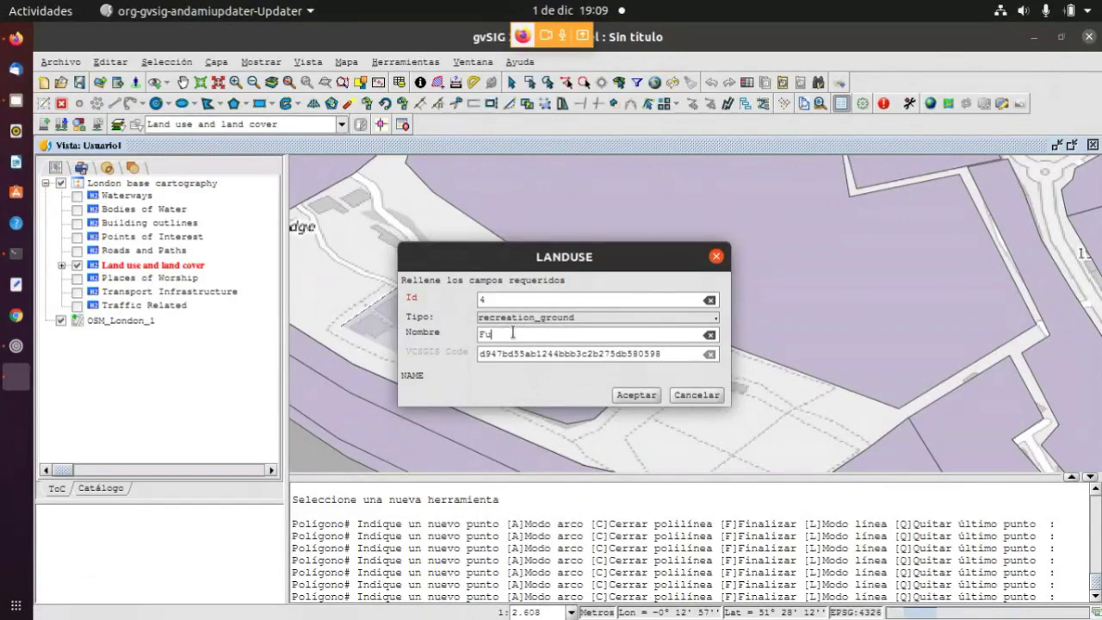
{"action": "type", "text": "Fulham Palace"}
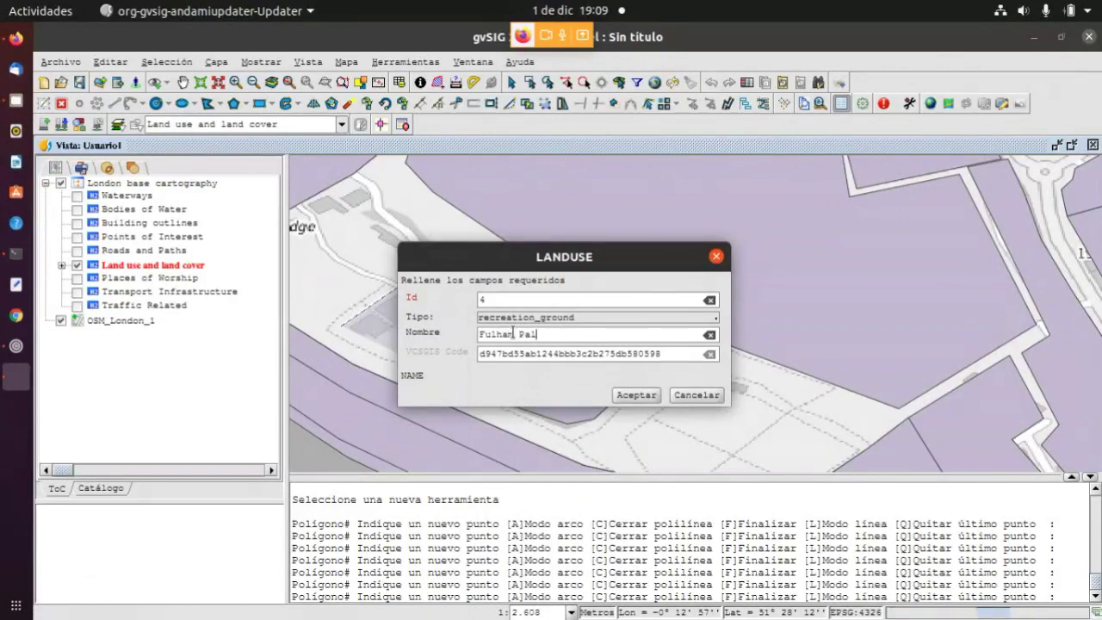
{"action": "left_click", "coordinate": [636, 395]}
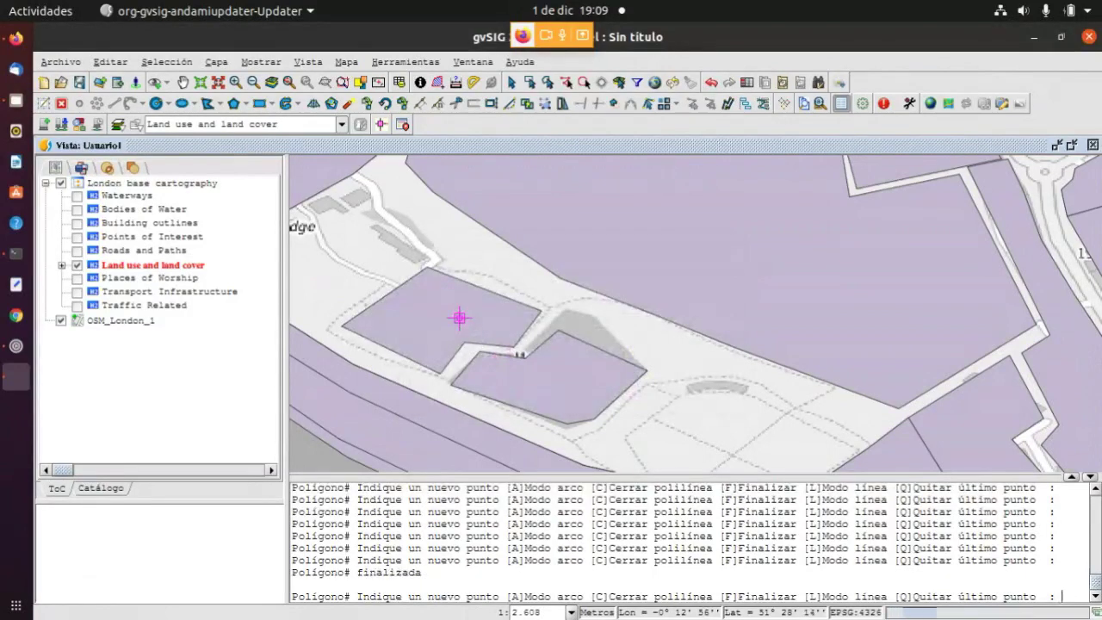
Finish editing the Land use and land cover layer and save the new polygon
{"action": "right_click", "coordinate": [146, 269]}
{"action": "left_click", "coordinate": [189, 277]}
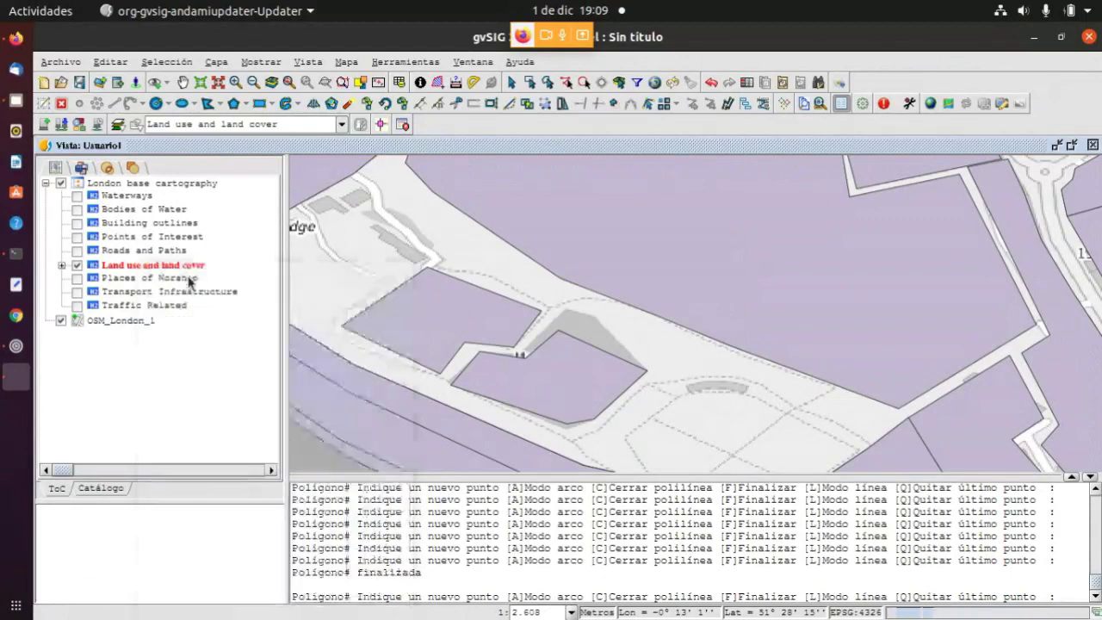
{"action": "left_click", "coordinate": [572, 435]}
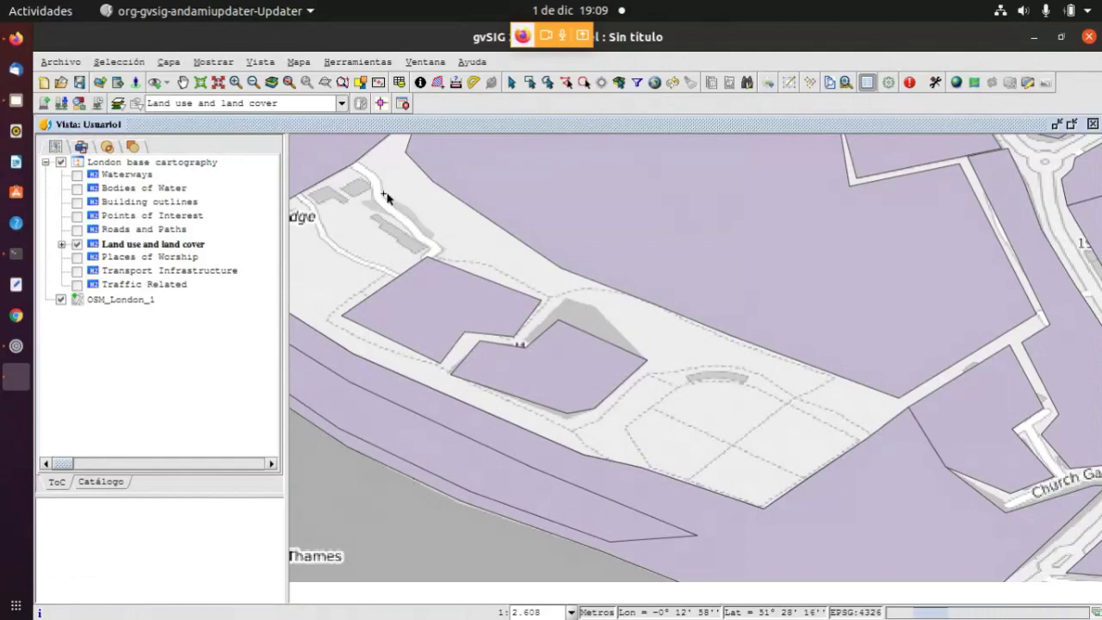
Open the VCSGis changes view for the Repositorio1-CT1 working copy and mark Land use and land cover and Roads and Paths
{"action": "left_click", "coordinate": [370, 66]}
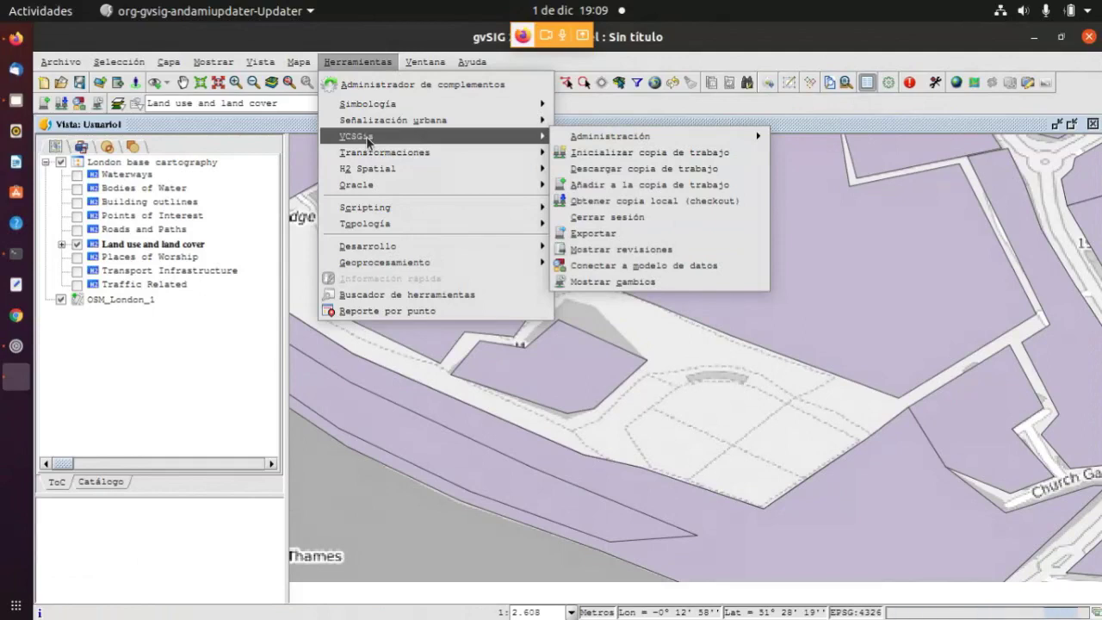
{"action": "left_click", "coordinate": [363, 63]}
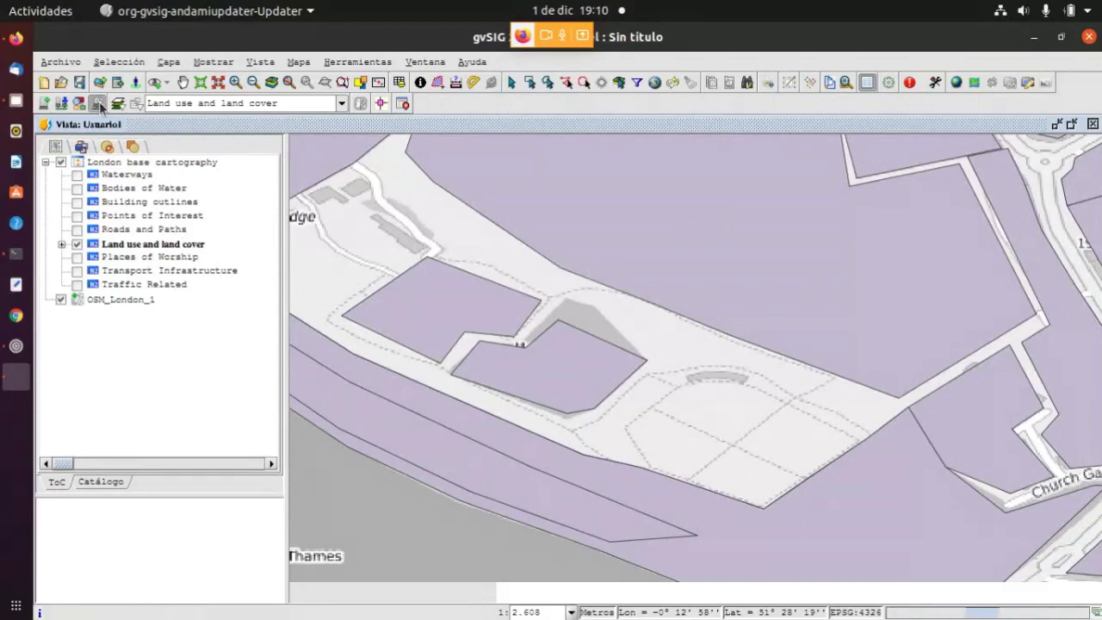
{"action": "left_click", "coordinate": [99, 103]}
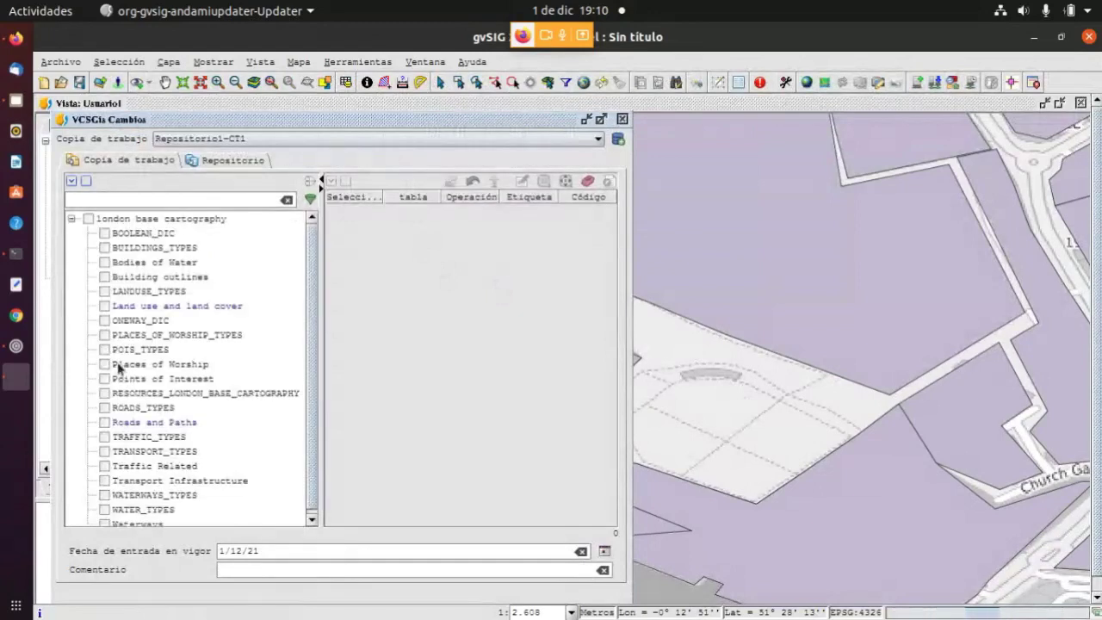
{"action": "left_click", "coordinate": [104, 306]}
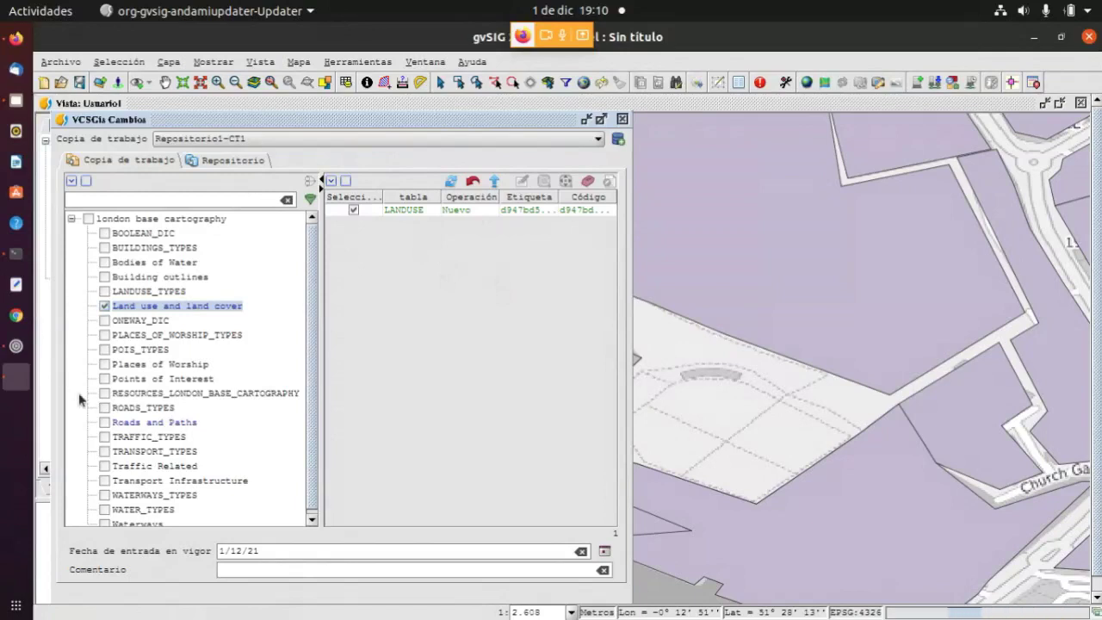
{"action": "mouse_move", "coordinate": [118, 427]}
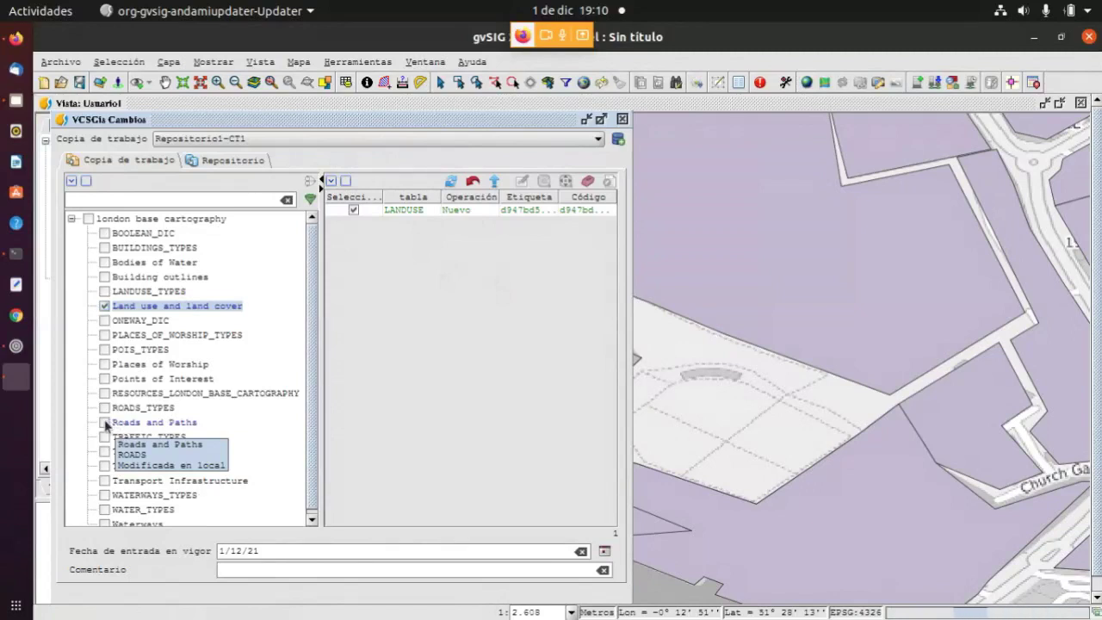
{"action": "left_click", "coordinate": [105, 423]}
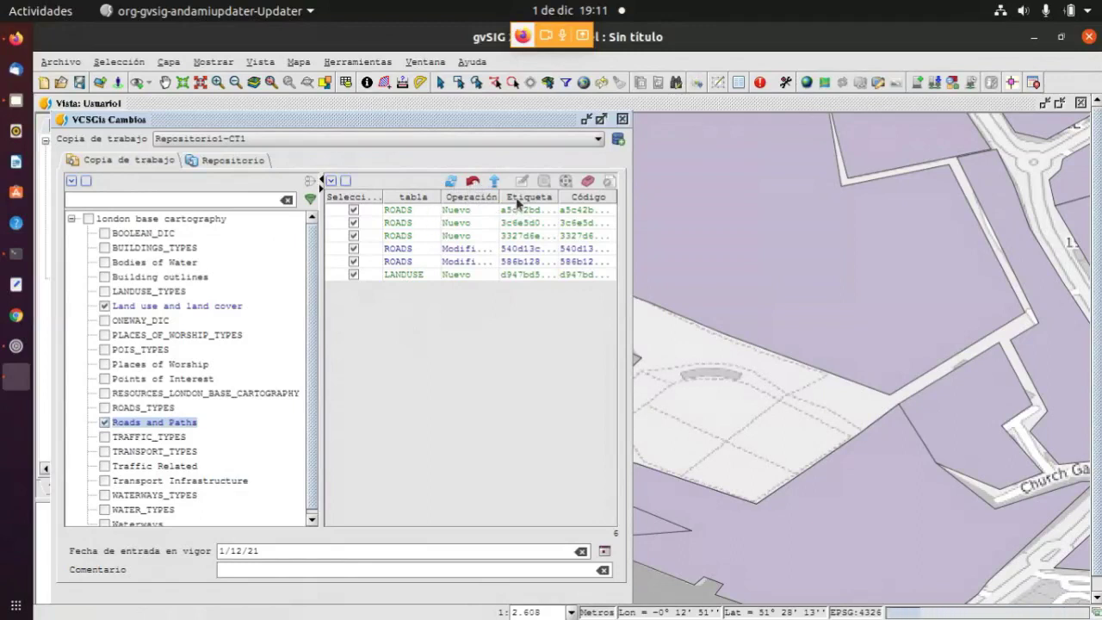
Inspect the first new ROADS change by centring and zooming the map on it, and clear its map highlight
{"action": "left_click", "coordinate": [448, 212]}
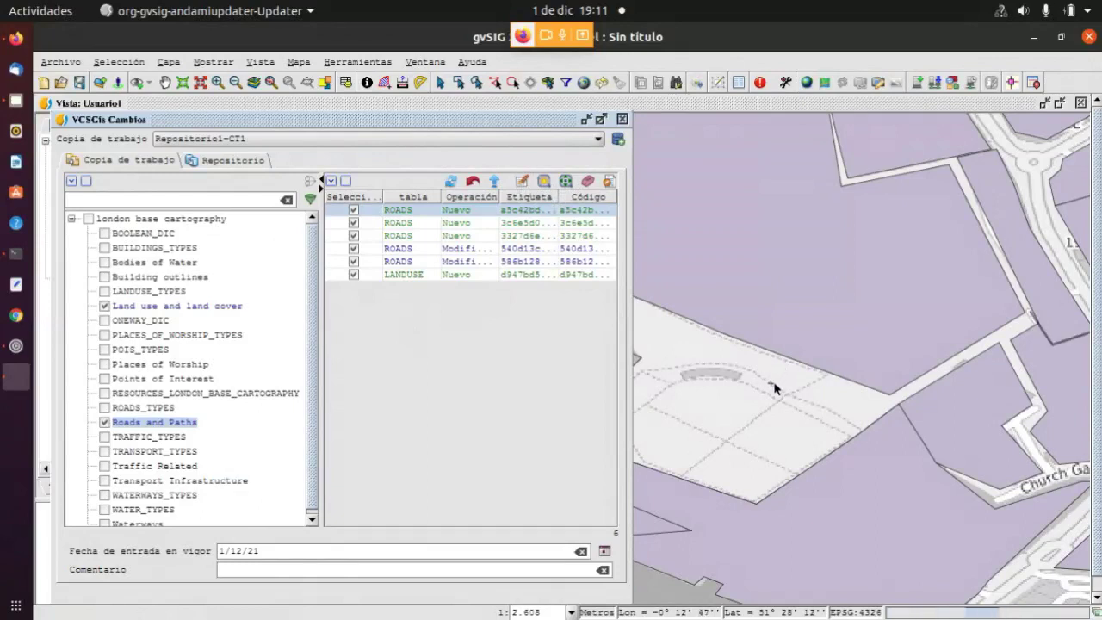
{"action": "scroll", "coordinate": [784, 384], "scroll_direction": "down", "scroll_amount": 1}
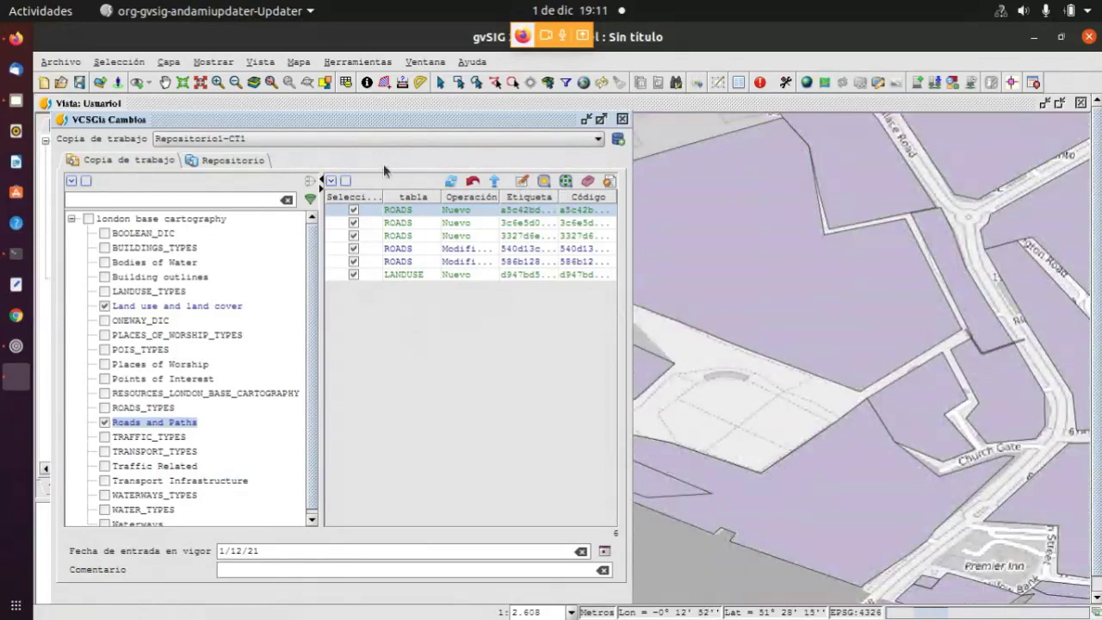
{"action": "left_click", "coordinate": [544, 182]}
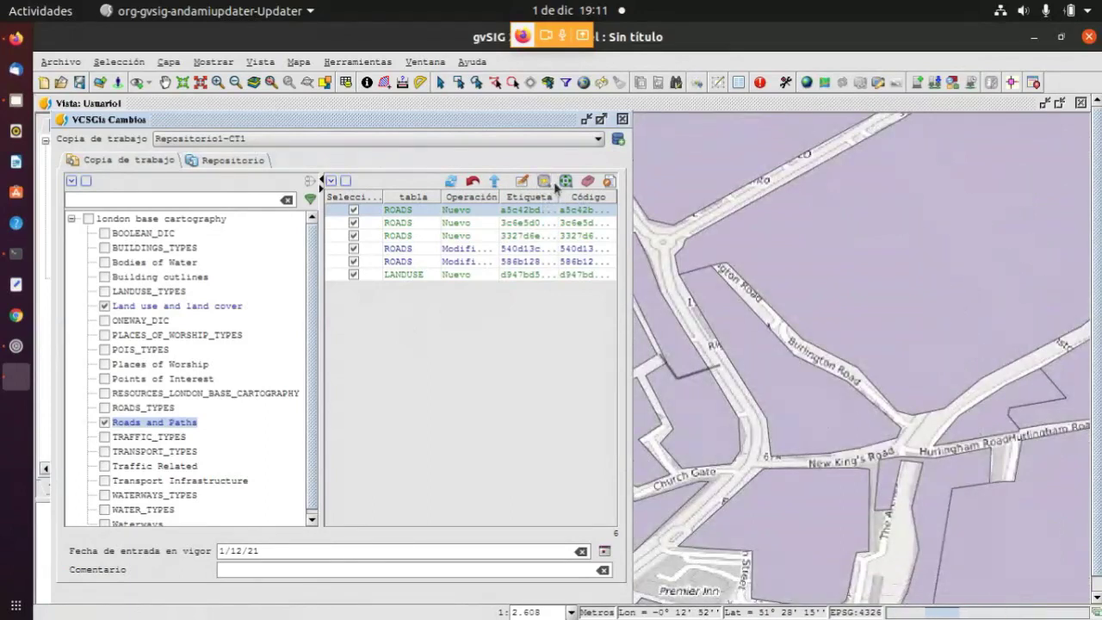
{"action": "left_click", "coordinate": [566, 182]}
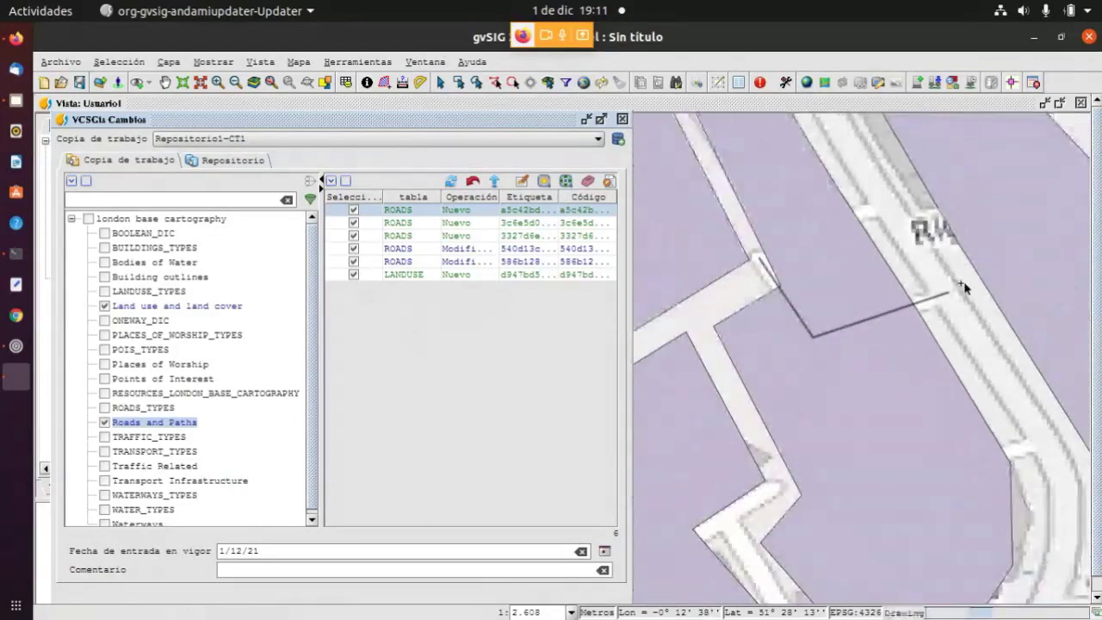
{"action": "left_click", "coordinate": [589, 183]}
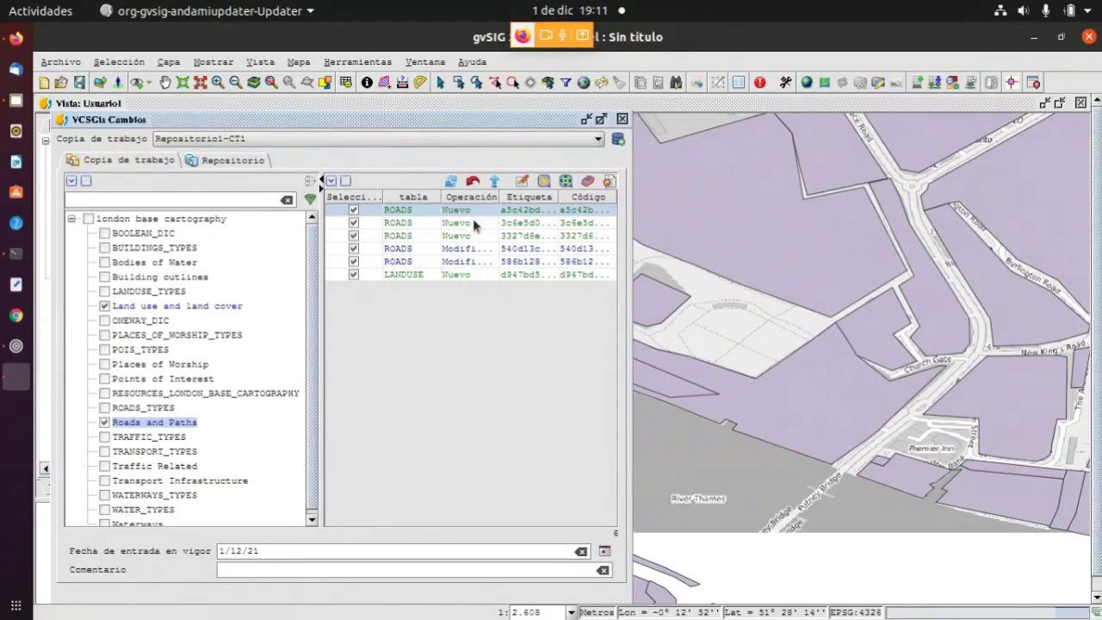
Commit the marked ROADS and LANDUSE changes to the repository and close the VCSGis changes view
{"action": "left_click_drag", "start_coordinate": [807, 306], "coordinate": [891, 300]}
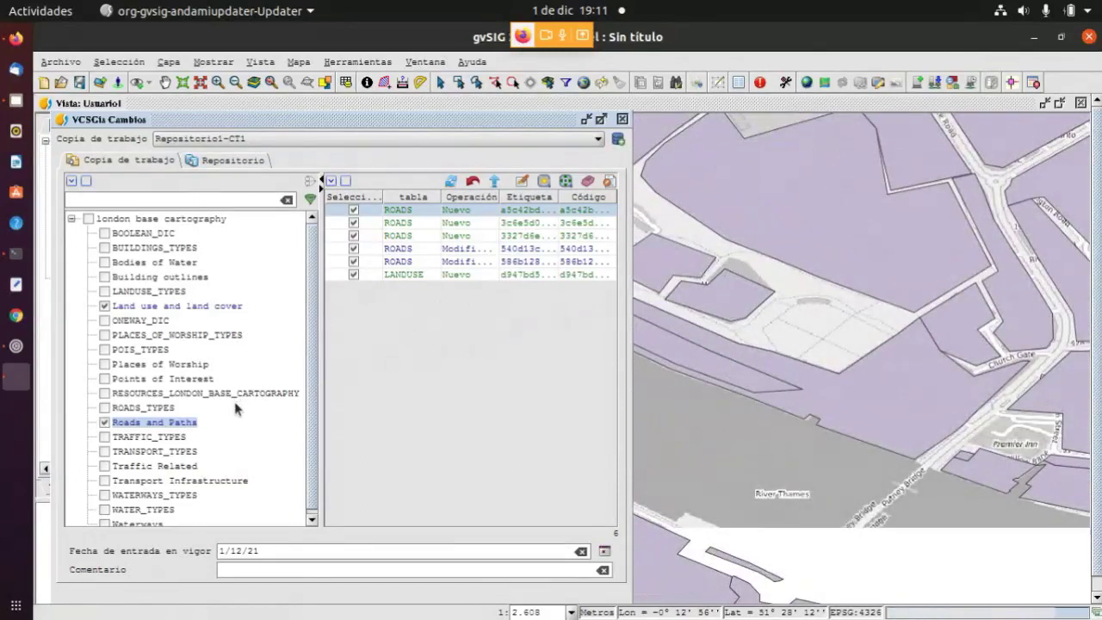
{"action": "left_click", "coordinate": [495, 184]}
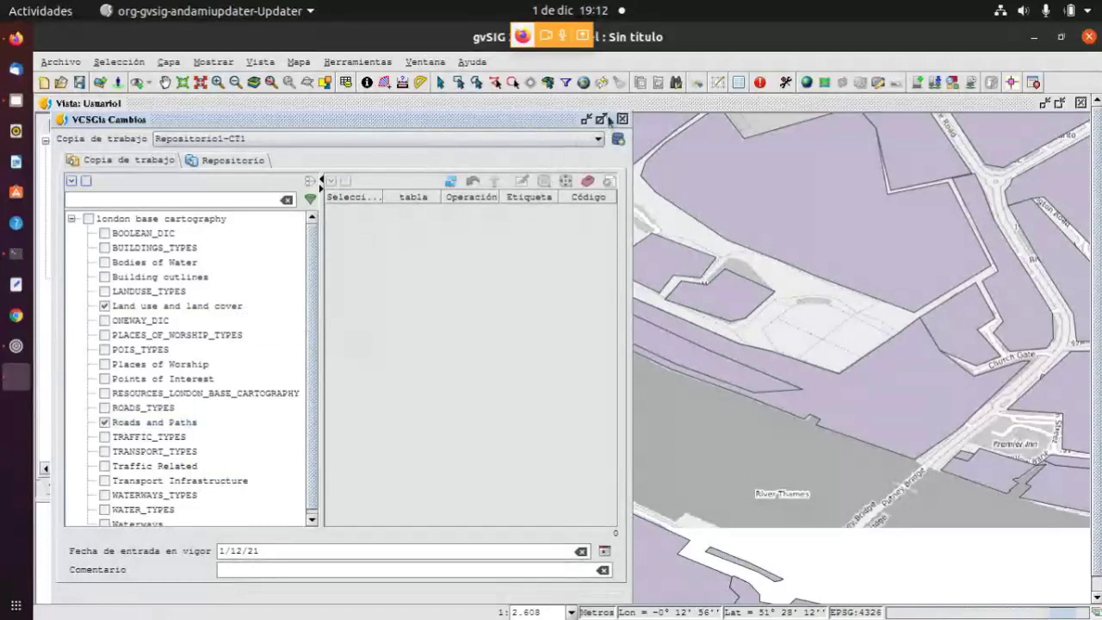
{"action": "left_click", "coordinate": [623, 119]}
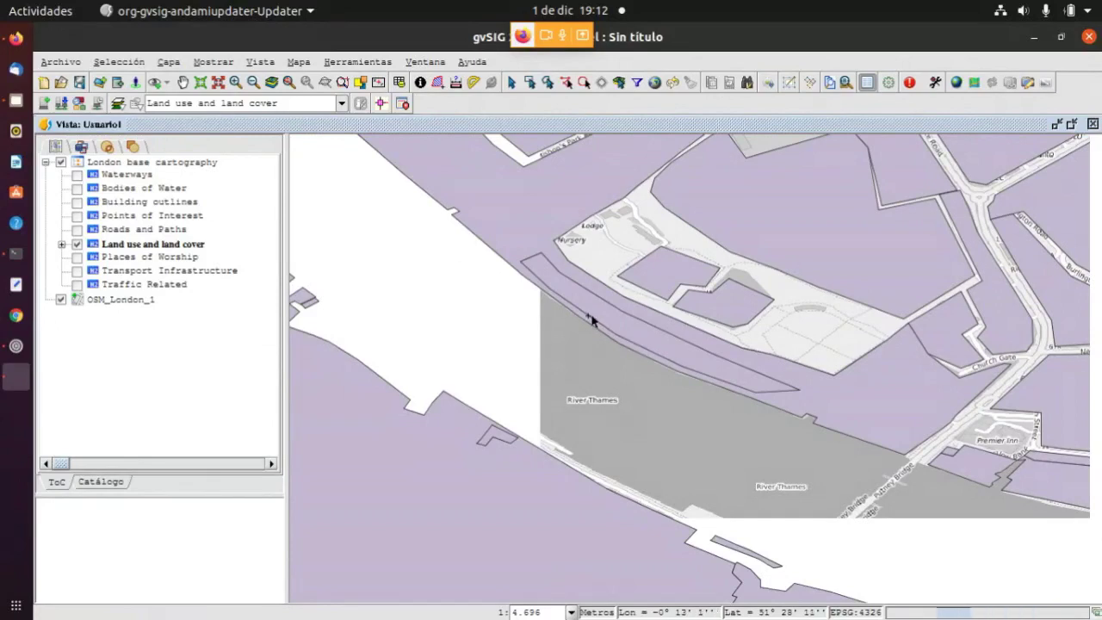
{"action": "scroll", "coordinate": [504, 302], "scroll_direction": "down", "scroll_amount": 1}
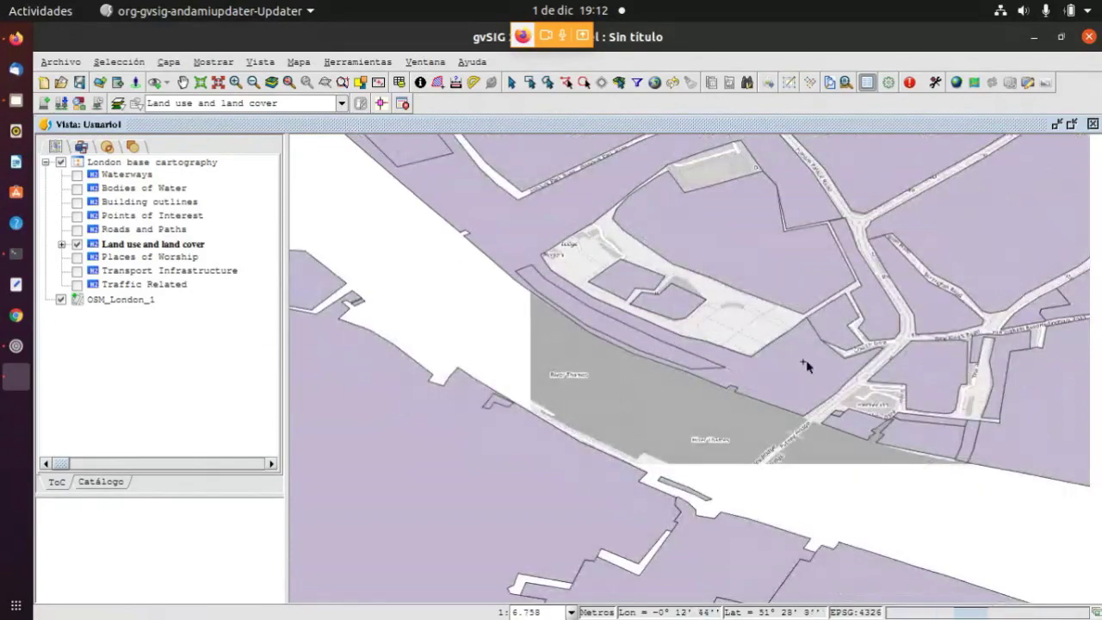
{"action": "scroll", "coordinate": [1041, 411], "scroll_direction": "up", "scroll_amount": 2}
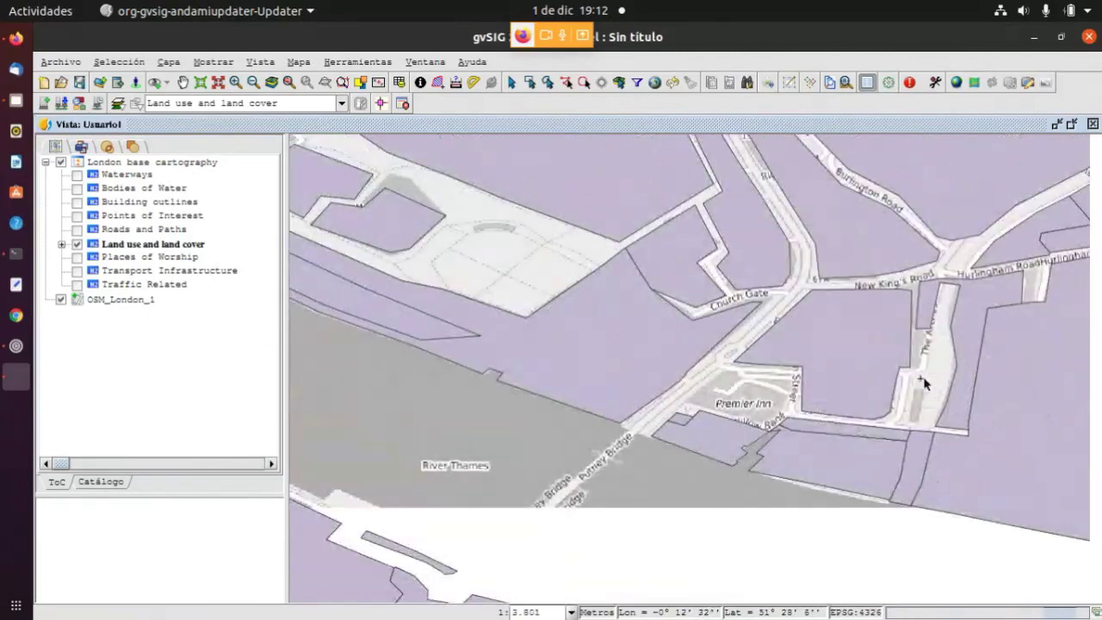
{"action": "scroll", "coordinate": [931, 376], "scroll_direction": "down", "scroll_amount": 2}
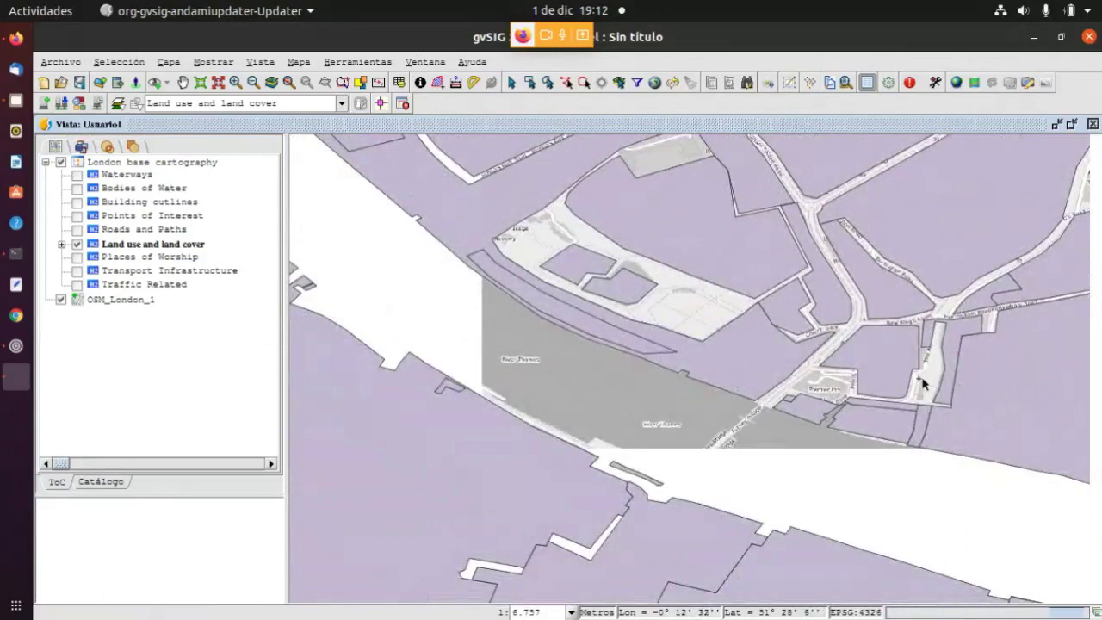
{"action": "scroll", "coordinate": [959, 396], "scroll_direction": "up", "scroll_amount": 2}
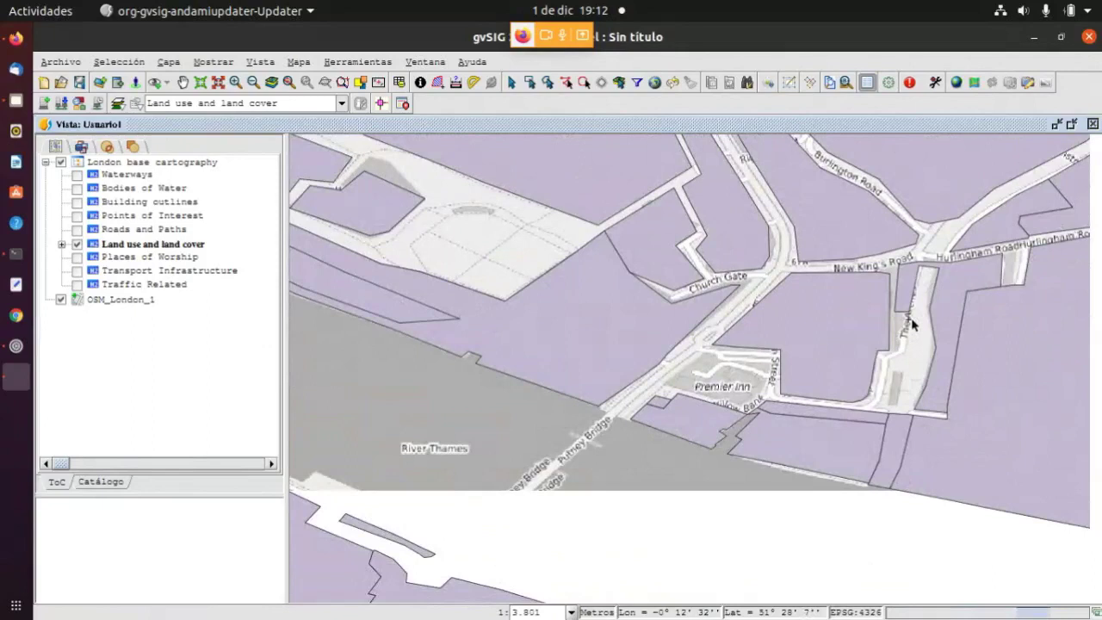
{"action": "scroll", "coordinate": [917, 328], "scroll_direction": "up", "scroll_amount": 1}
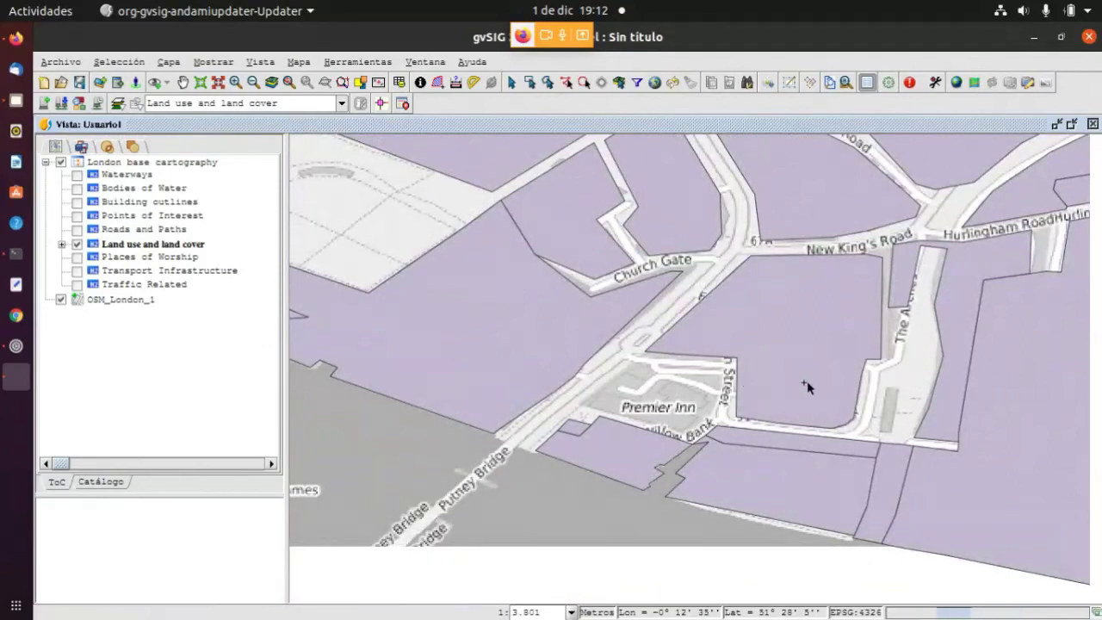
{"action": "scroll", "coordinate": [944, 339], "scroll_direction": "up", "scroll_amount": 2}
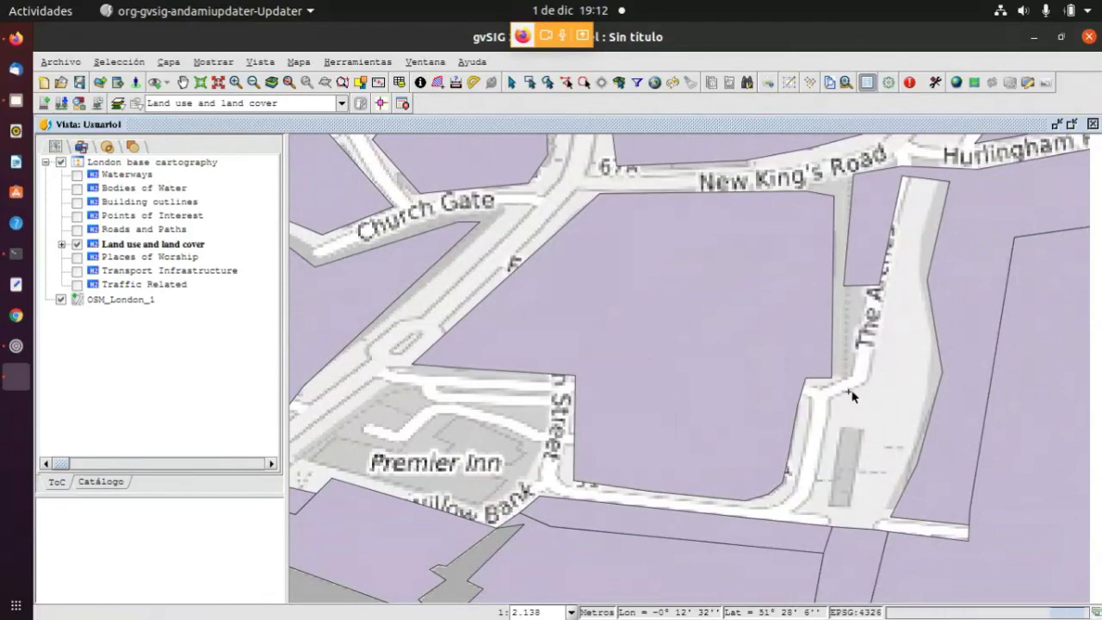
Restore the Usuario1 view to a smaller window and create a new view from the project manager
{"action": "left_click", "coordinate": [1071, 124]}
{"action": "left_click_drag", "start_coordinate": [544, 168], "coordinate": [177, 142]}
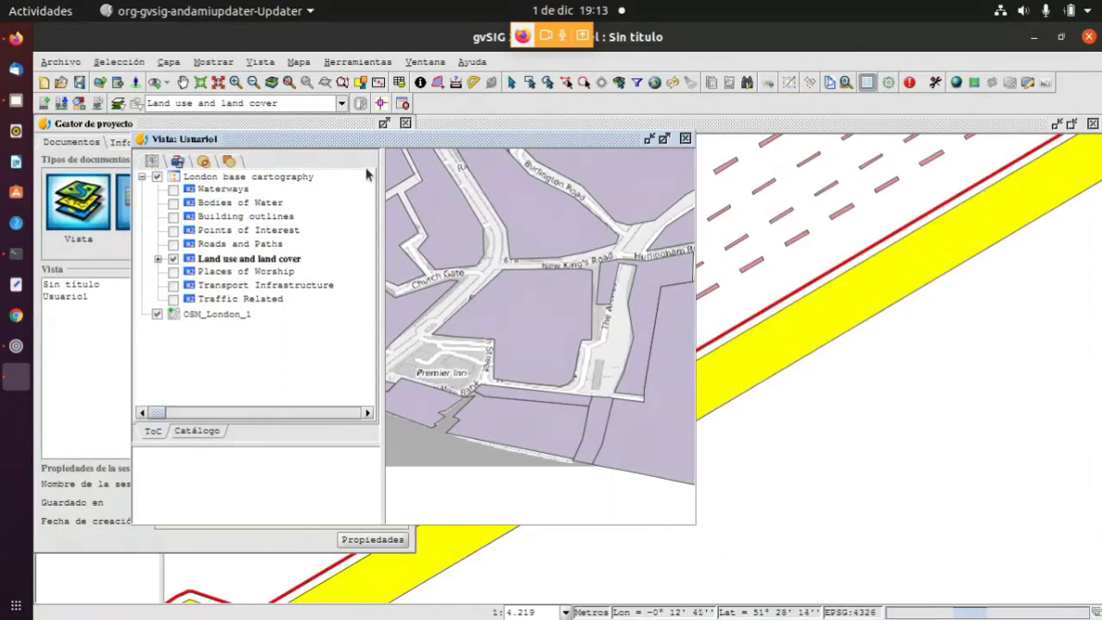
{"action": "left_click", "coordinate": [87, 129]}
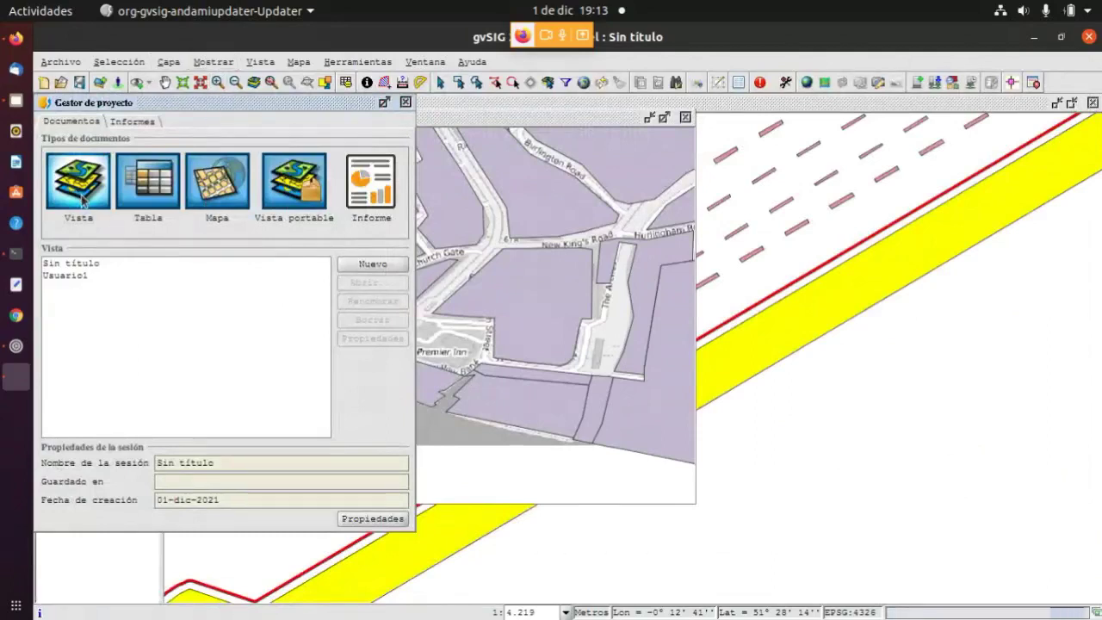
{"action": "left_click", "coordinate": [360, 267]}
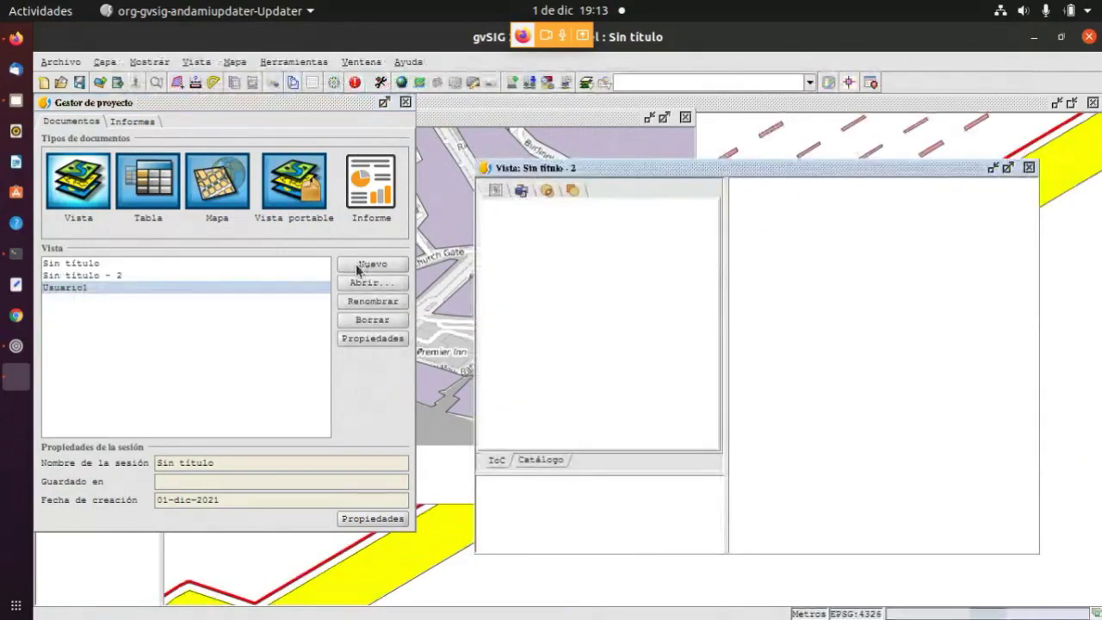
Rename the new view as Usuario2 in its view properties and accept the change
{"action": "left_click", "coordinate": [108, 276]}
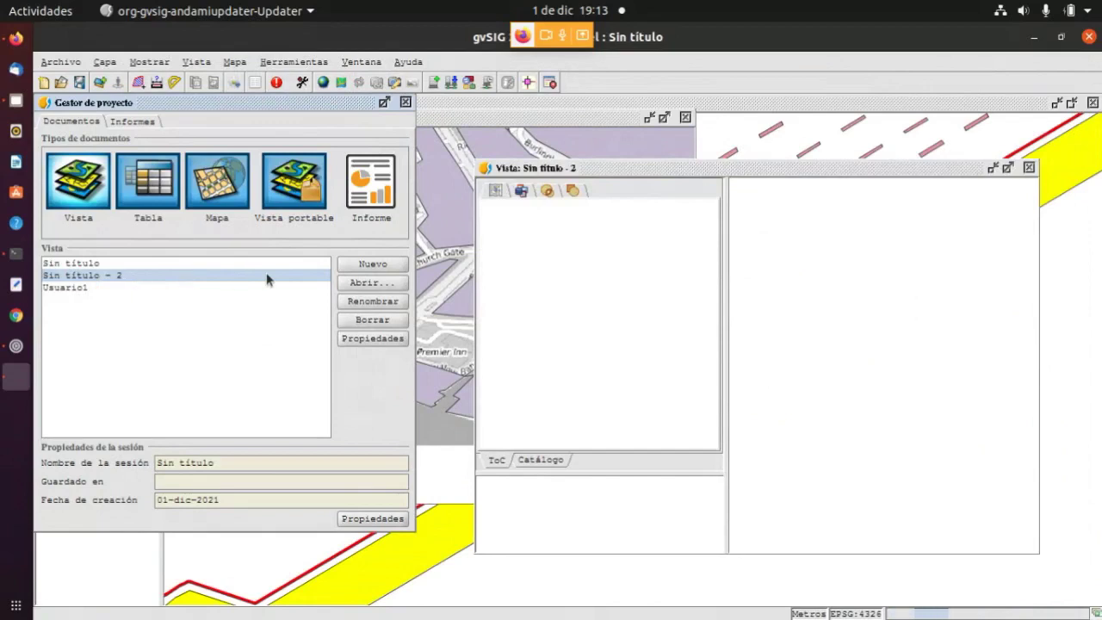
{"action": "left_click", "coordinate": [372, 338]}
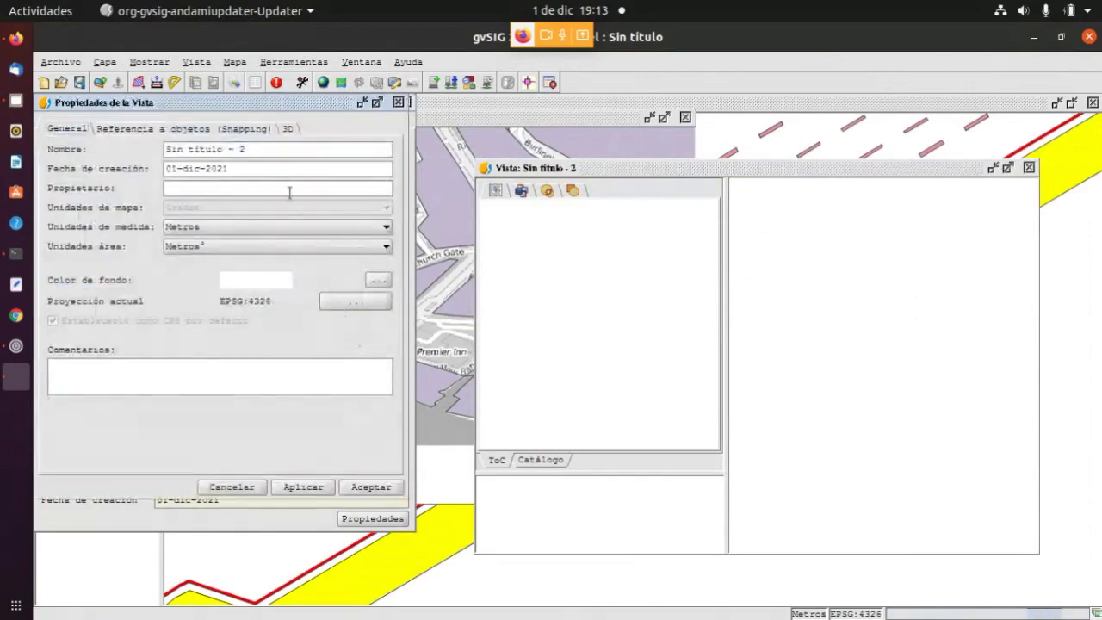
{"action": "left_click_drag", "start_coordinate": [254, 148], "coordinate": [156, 145]}
{"action": "type", "text": "Usuario2"}
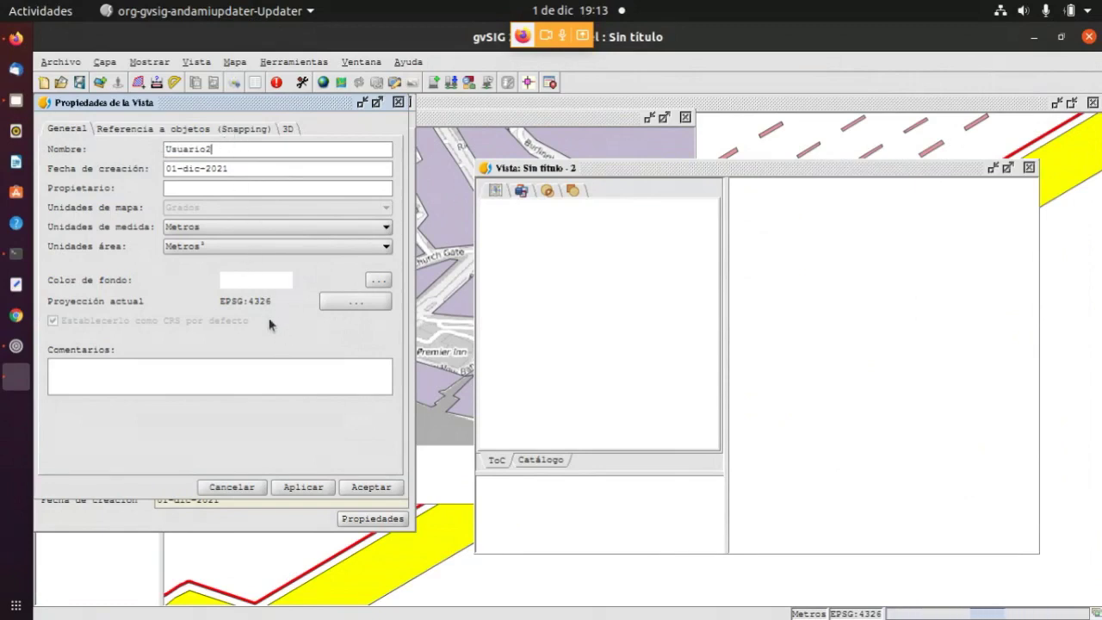
{"action": "left_click", "coordinate": [389, 487]}
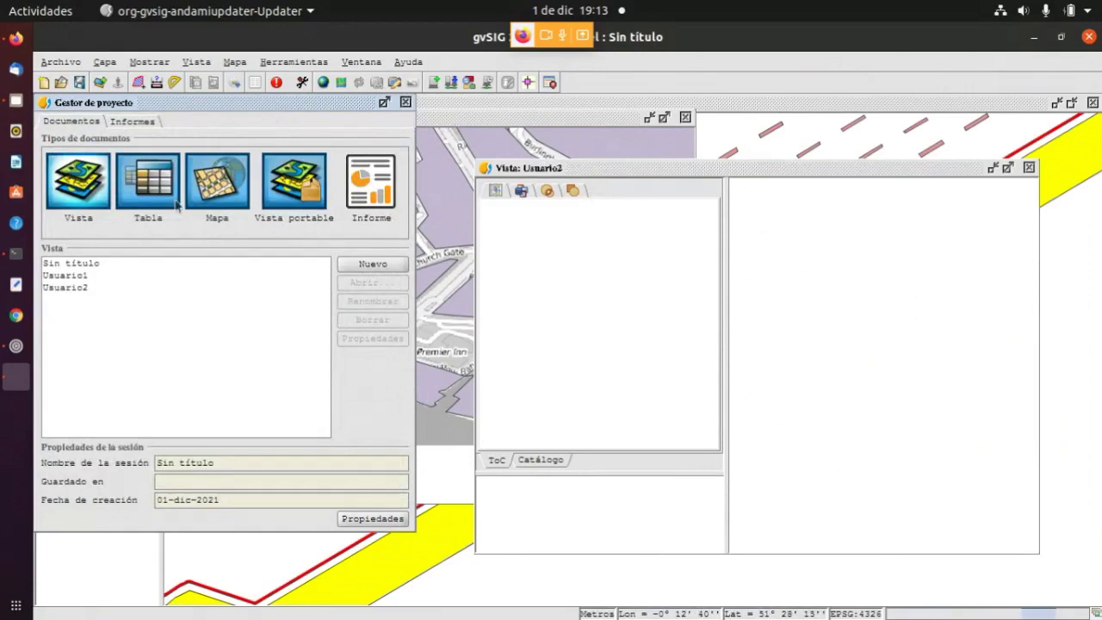
Arrange the Usuario1 and Usuario2 view windows side by side and narrow the layer list of Usuario1
{"action": "double_click", "coordinate": [89, 276]}
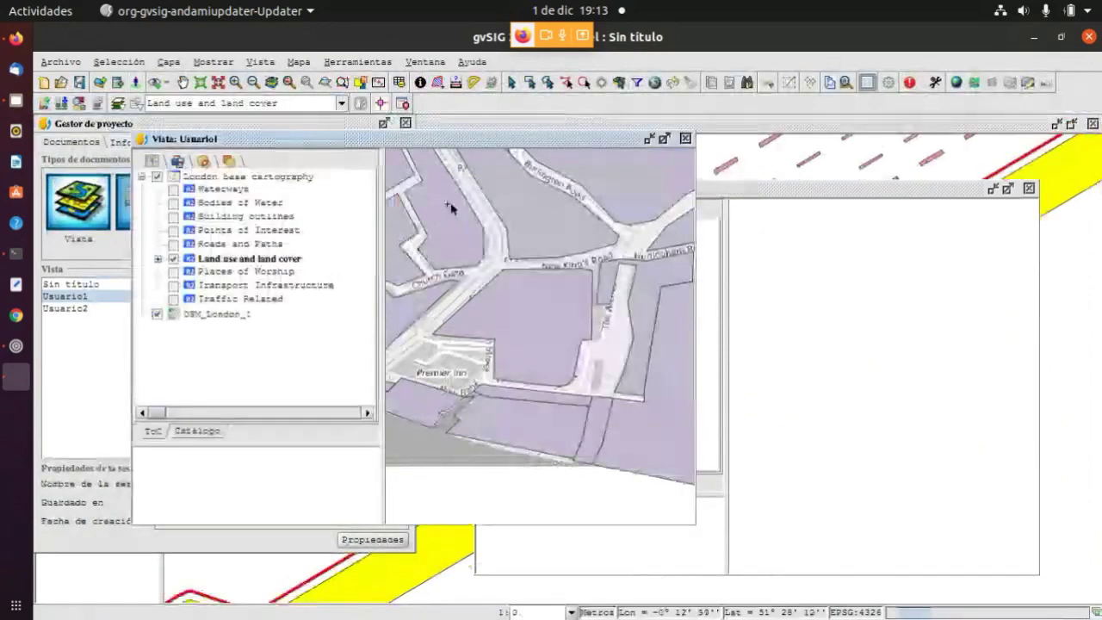
{"action": "left_click_drag", "start_coordinate": [445, 144], "coordinate": [353, 131]}
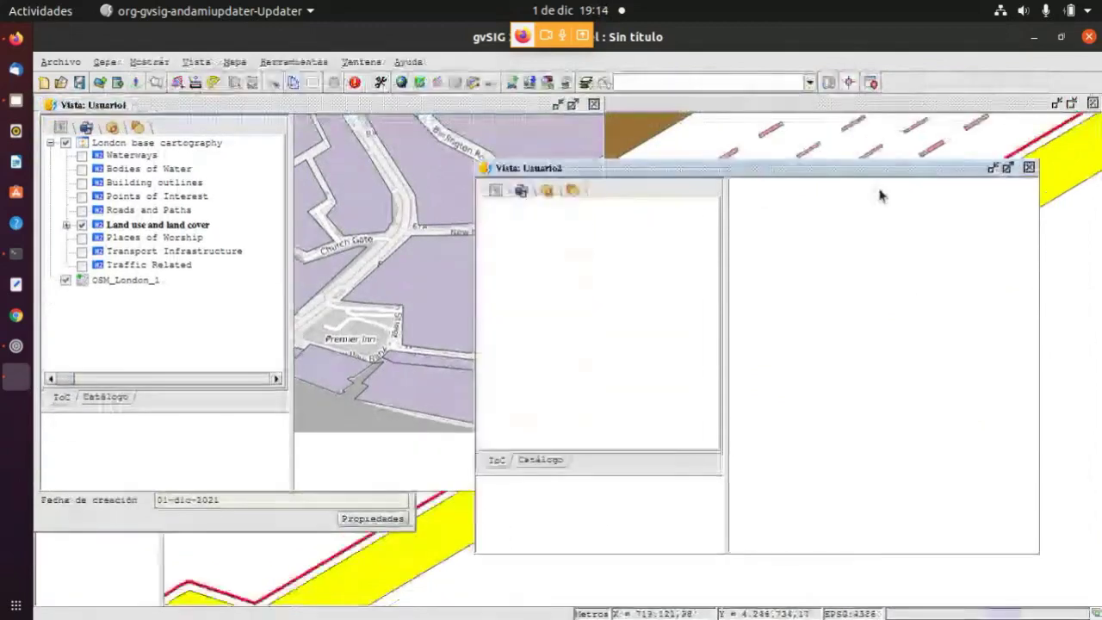
{"action": "mouse_move", "coordinate": [882, 166]}
{"action": "left_mouse_down"}
{"action": "mouse_move", "coordinate": [957, 148]}
{"action": "mouse_move", "coordinate": [953, 140]}
{"action": "left_mouse_up"}
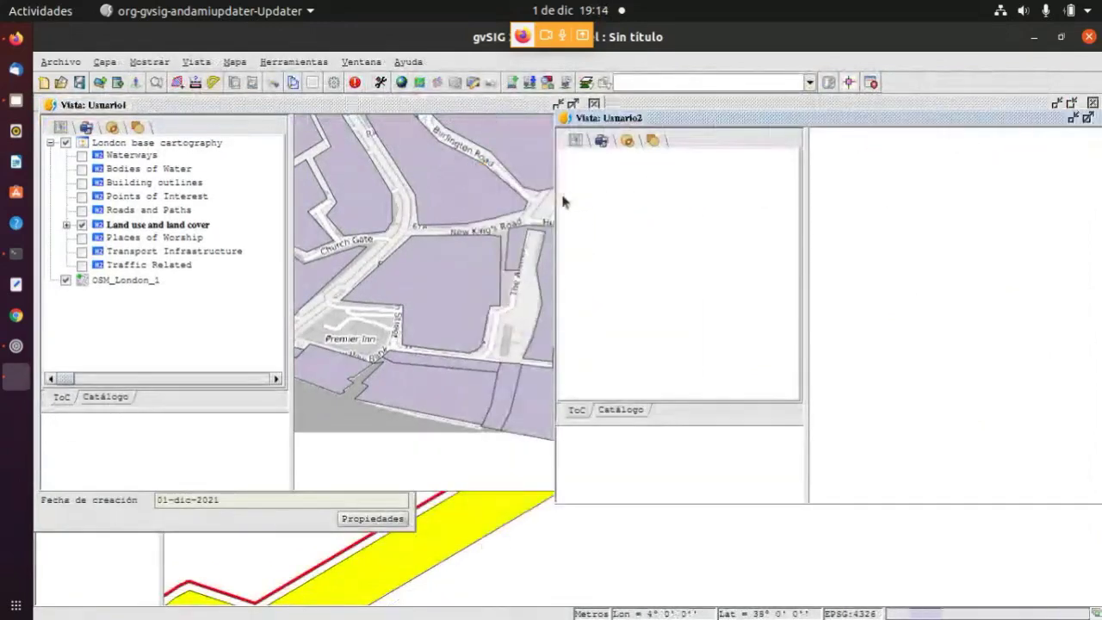
{"action": "left_click_drag", "start_coordinate": [555, 200], "coordinate": [605, 206]}
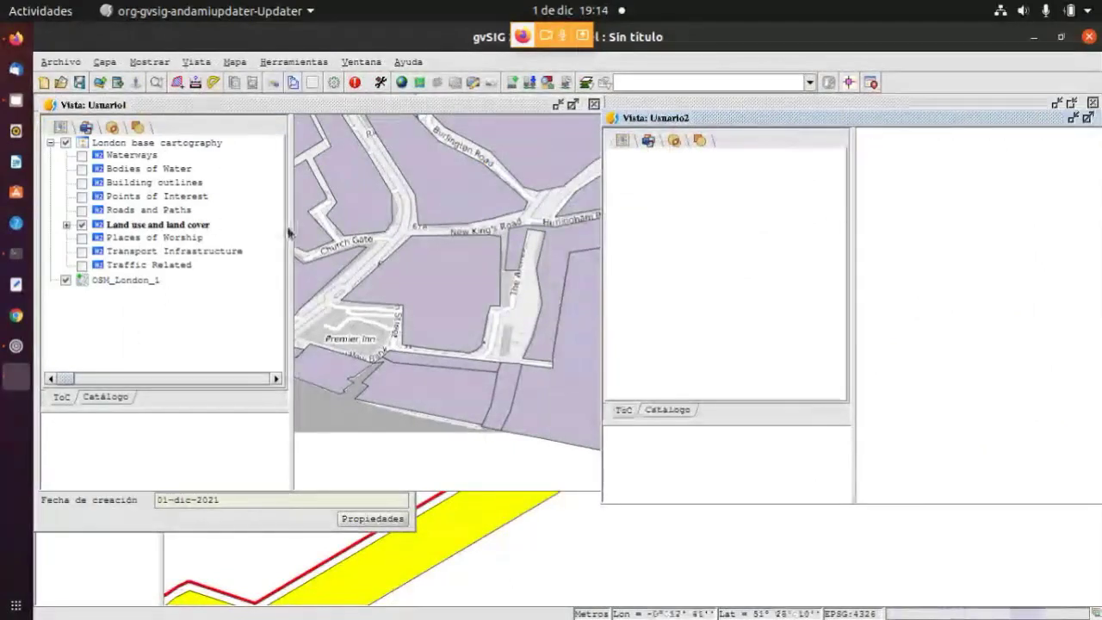
{"action": "left_click_drag", "start_coordinate": [284, 231], "coordinate": [239, 231]}
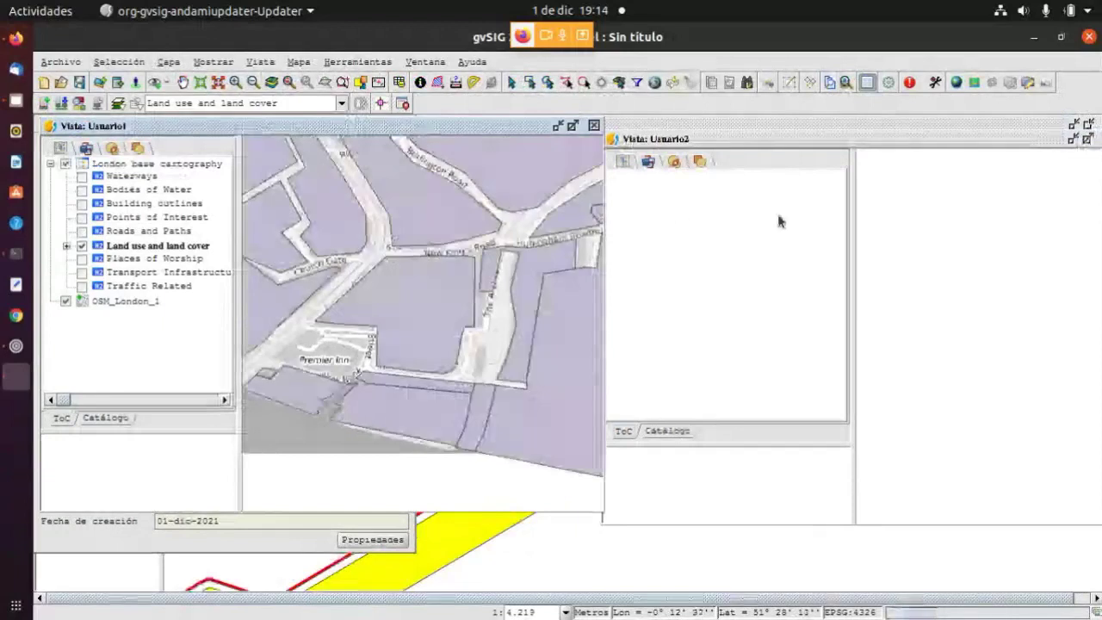
With the Usuario2 view active, start initialising a VCSGis working copy and choose the Repositorio1 database connection
{"action": "left_click", "coordinate": [785, 142]}
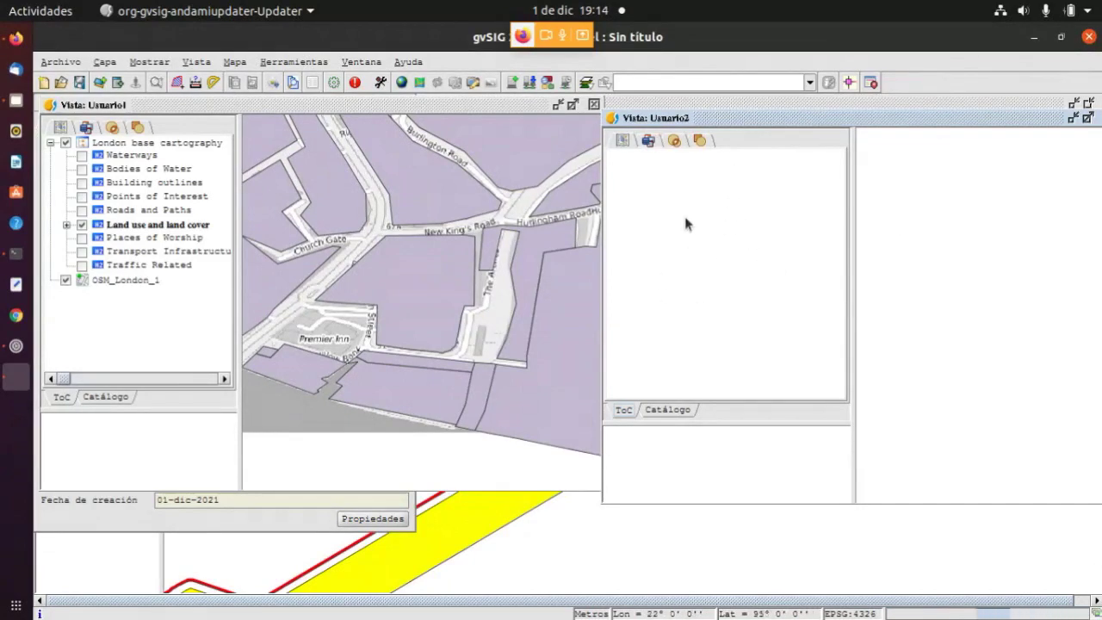
{"action": "left_click", "coordinate": [291, 64]}
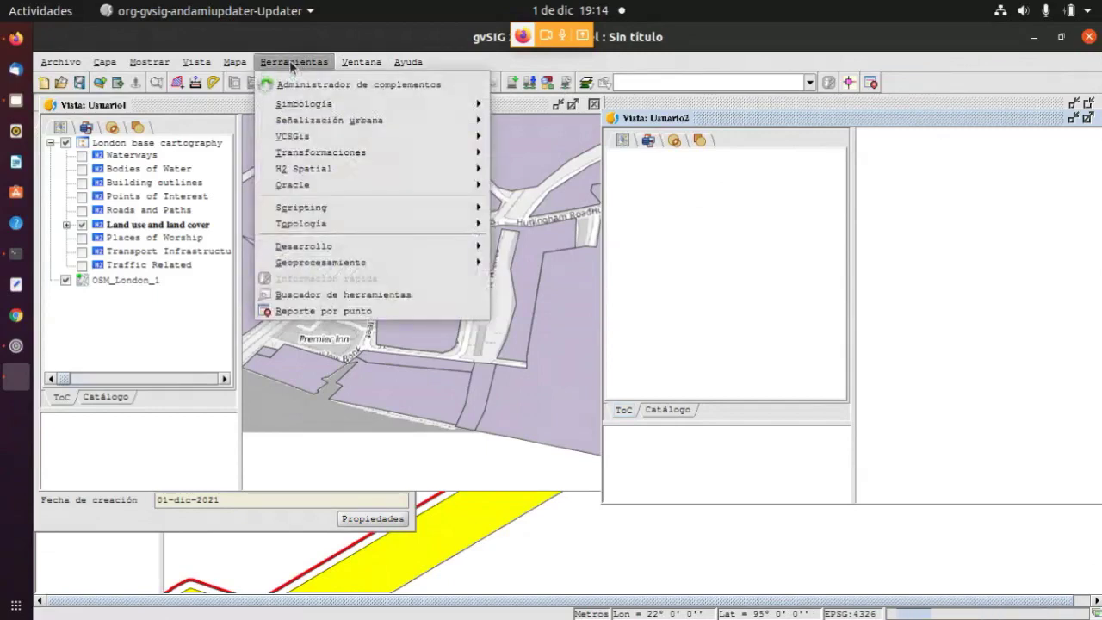
{"action": "mouse_move", "coordinate": [297, 136]}
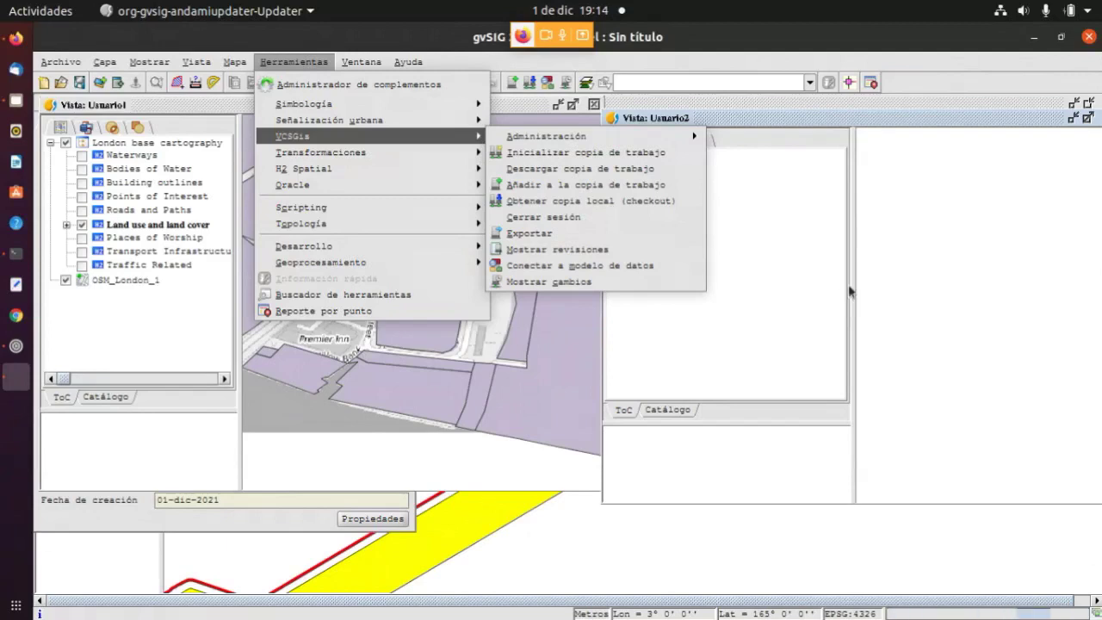
{"action": "left_click", "coordinate": [297, 64]}
{"action": "left_click", "coordinate": [297, 65]}
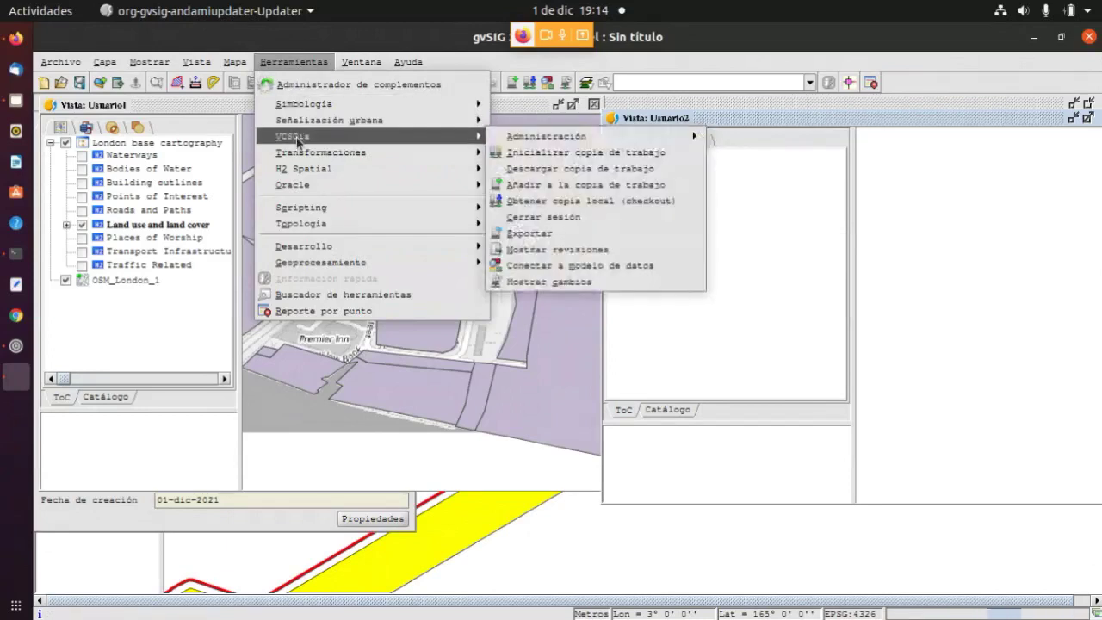
{"action": "left_click", "coordinate": [527, 158]}
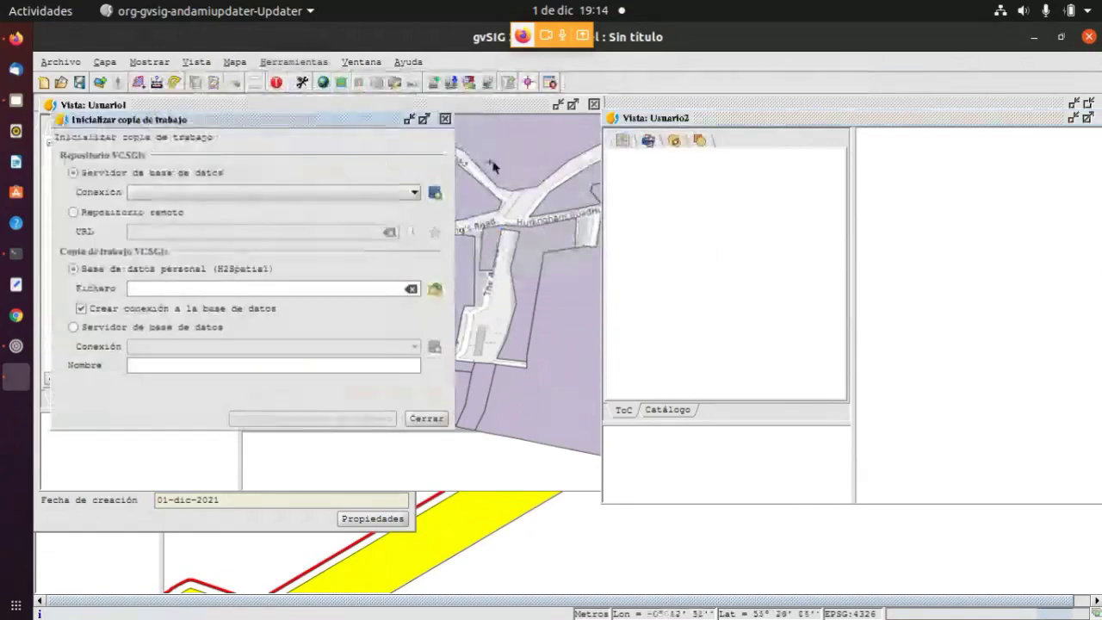
{"action": "left_click", "coordinate": [157, 191]}
{"action": "left_click", "coordinate": [163, 208]}
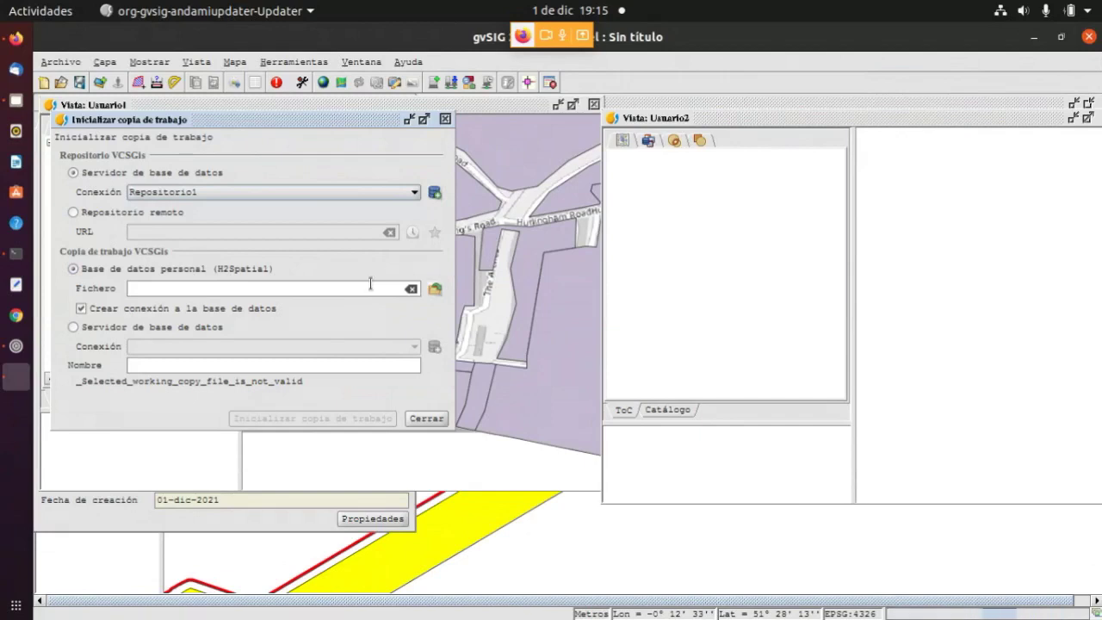
Browse for the working copy's personal database file in the copias_trabajo folder of Cartografia_Taller_VCSGIS-17asJgvSIG
{"action": "left_click", "coordinate": [436, 291]}
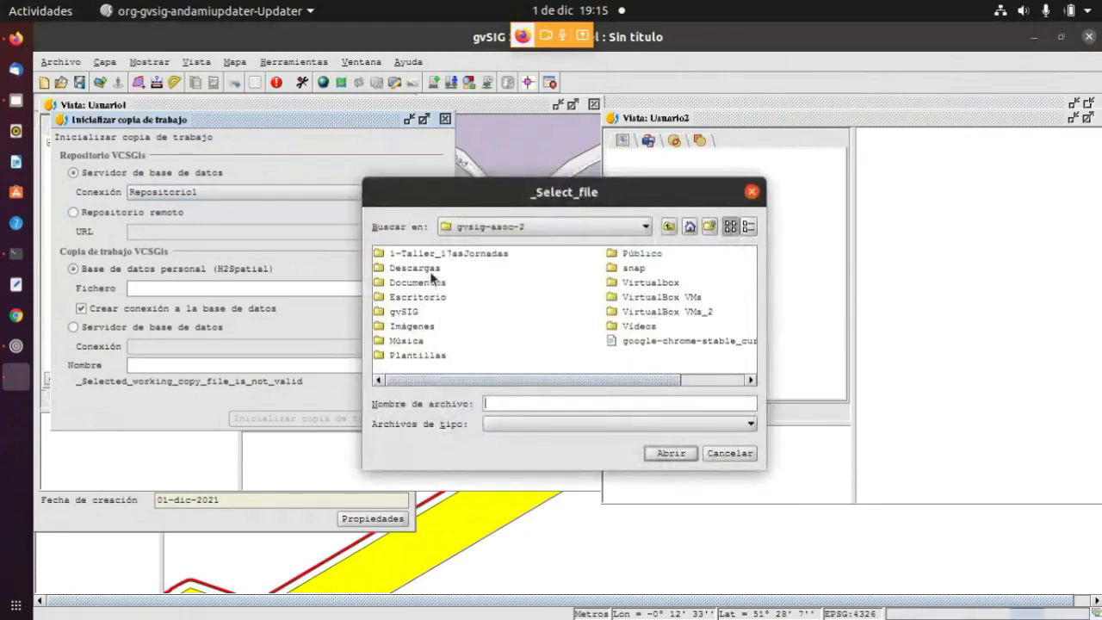
{"action": "double_click", "coordinate": [432, 256]}
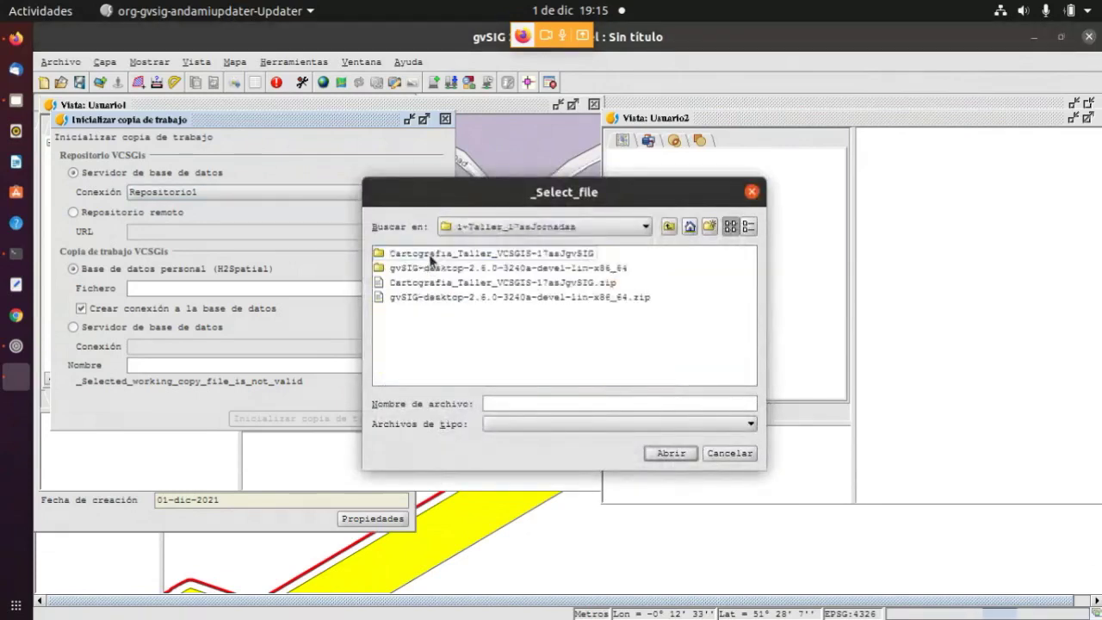
{"action": "double_click", "coordinate": [432, 254]}
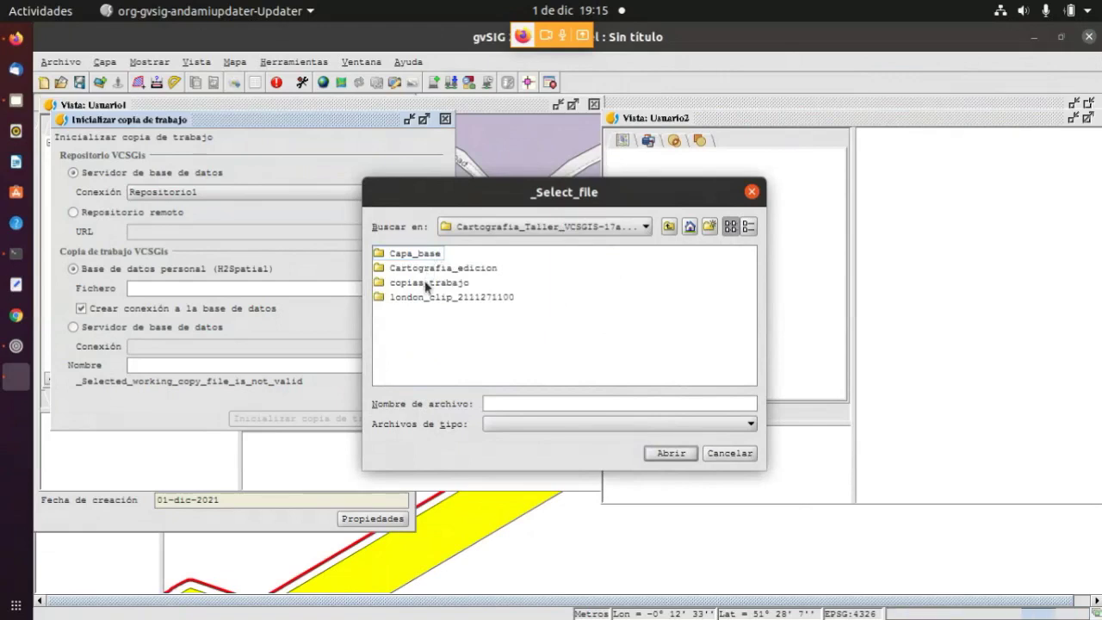
{"action": "left_click", "coordinate": [427, 284]}
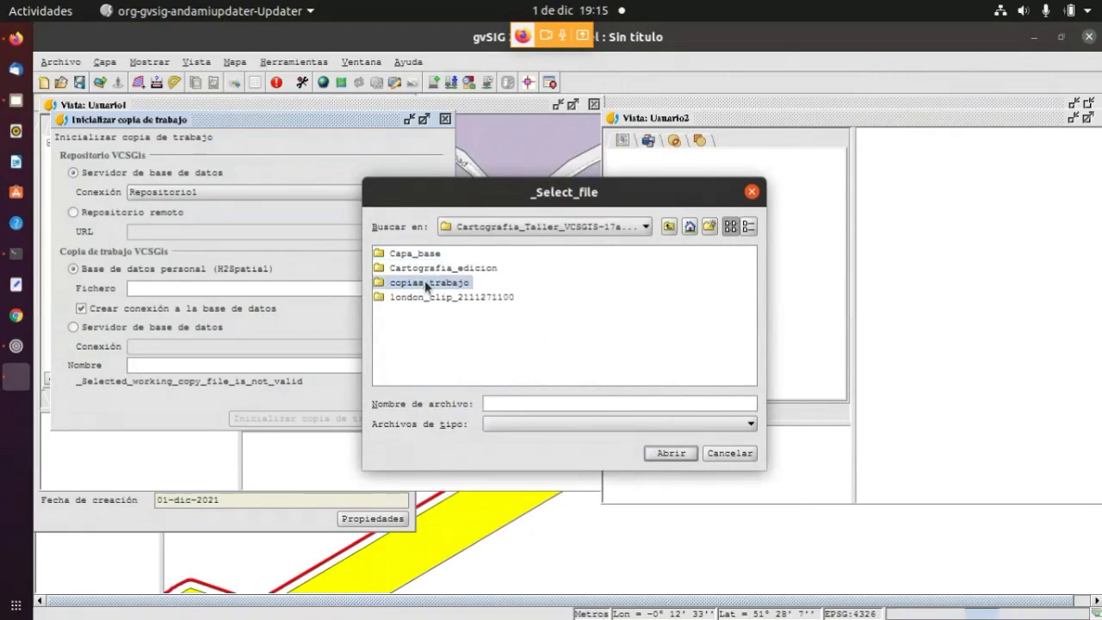
{"action": "double_click", "coordinate": [425, 281]}
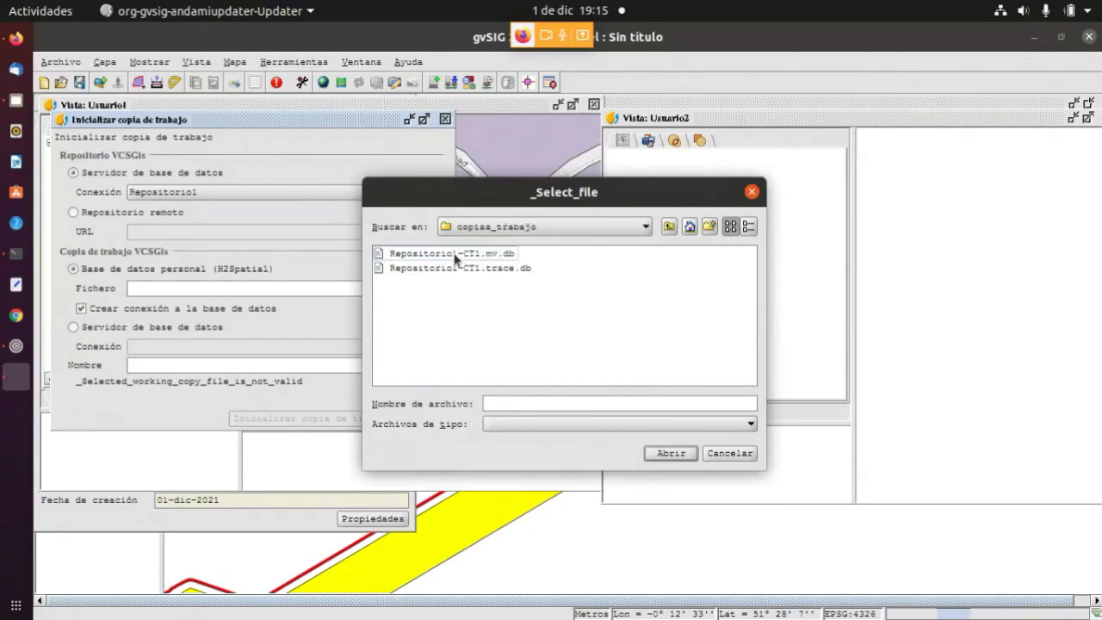
Name the working copy file Repositorio1-CT2, based on the existing CT1 file name, and initialise the working copy
{"action": "left_click", "coordinate": [454, 255]}
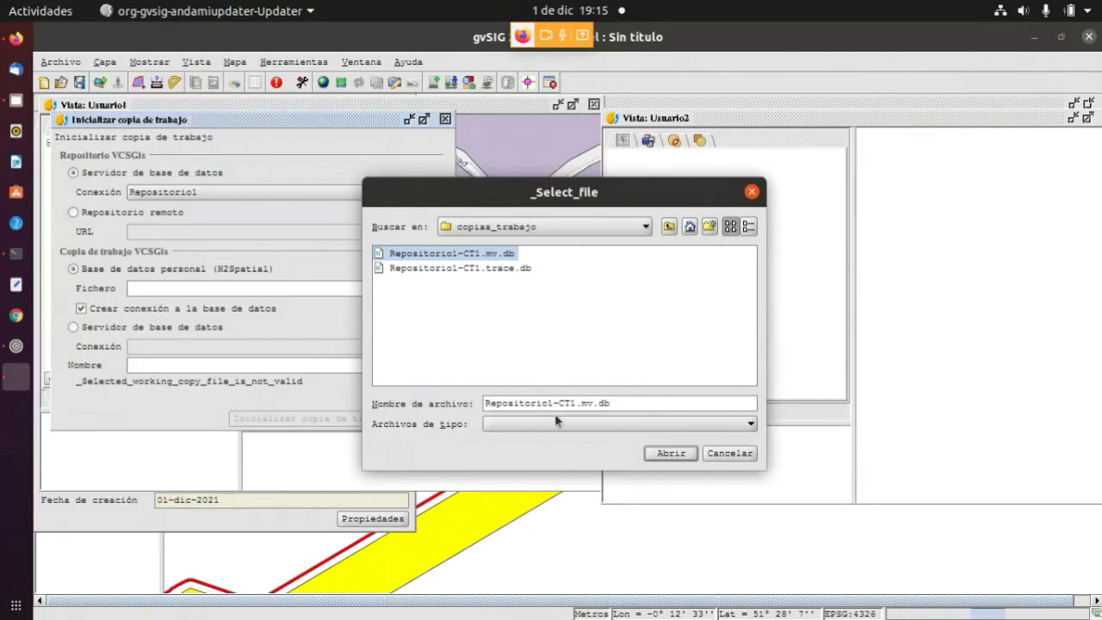
{"action": "left_click_drag", "start_coordinate": [573, 404], "coordinate": [645, 406]}
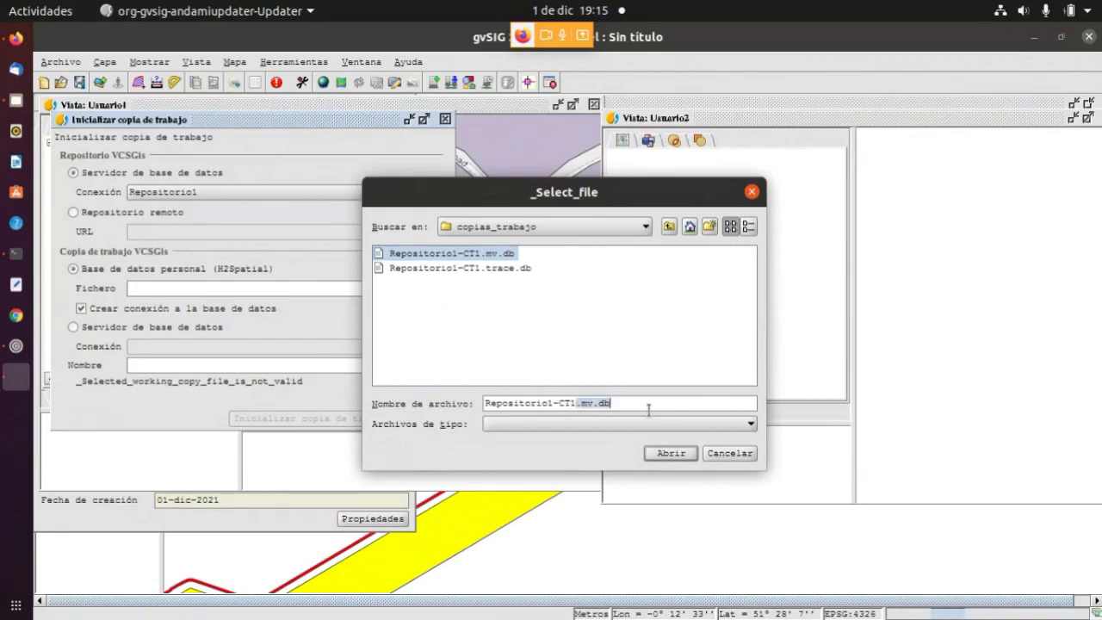
{"action": "key", "text": "BackSpace"}
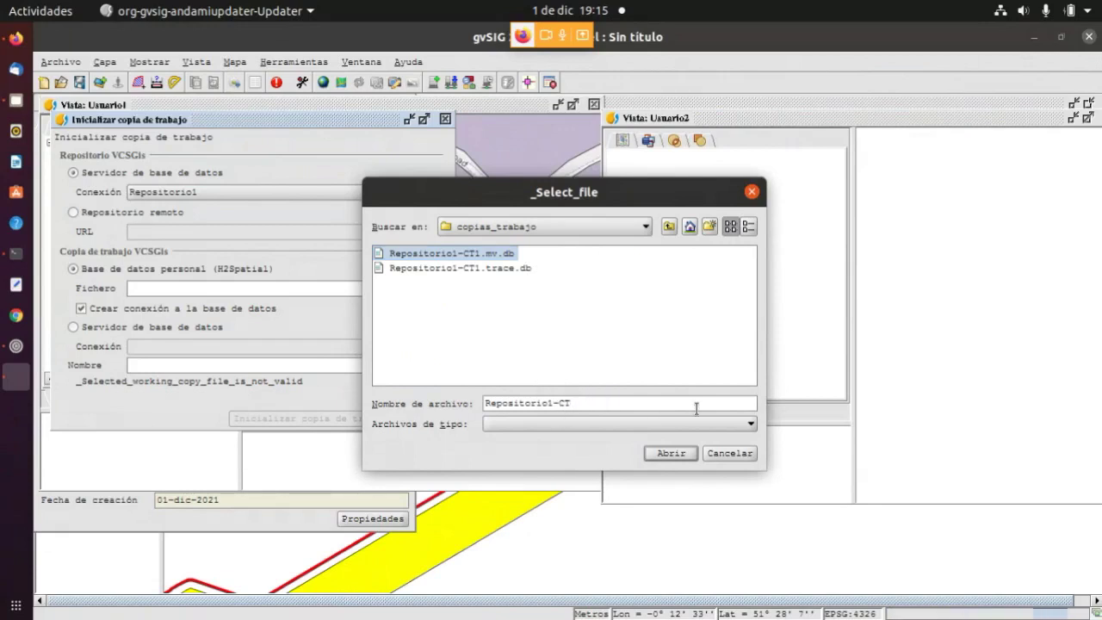
{"action": "type", "text": "2"}
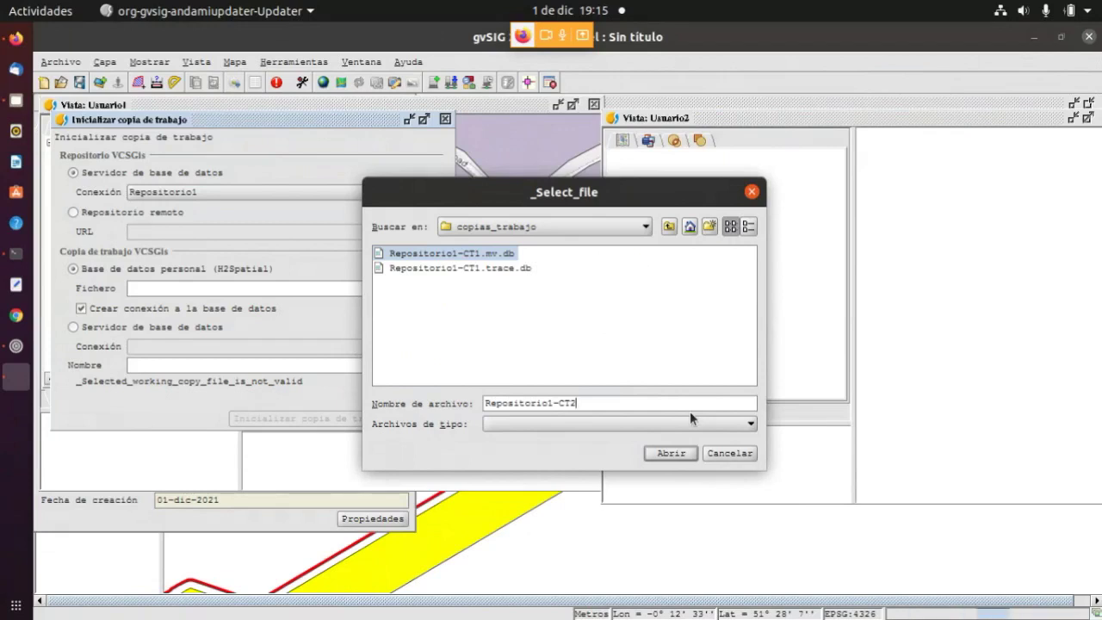
{"action": "left_click", "coordinate": [671, 453]}
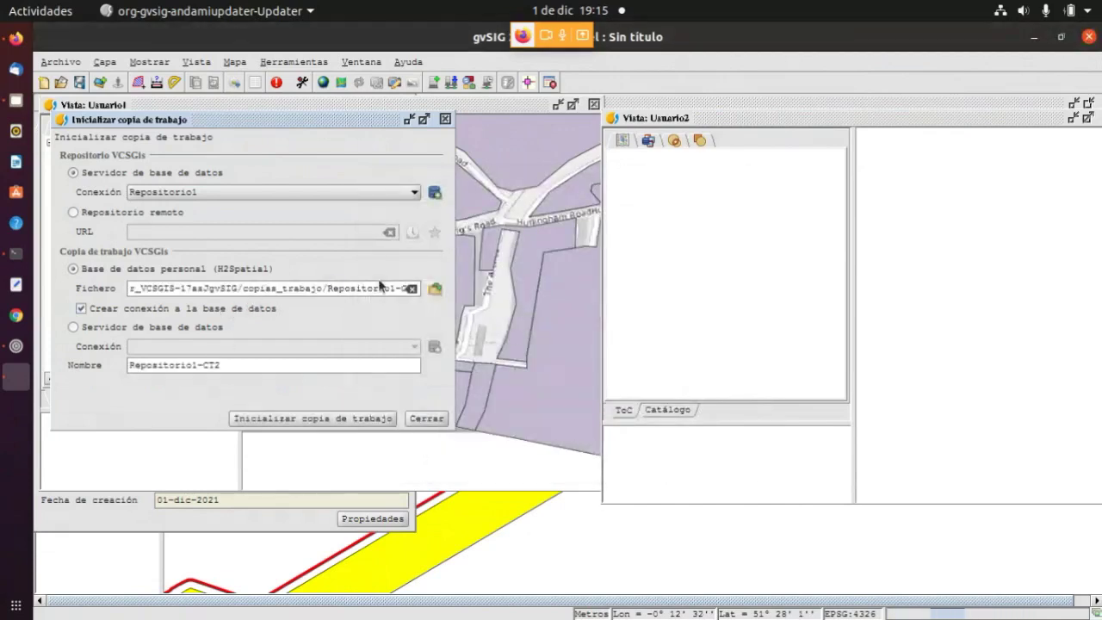
{"action": "left_click", "coordinate": [315, 419]}
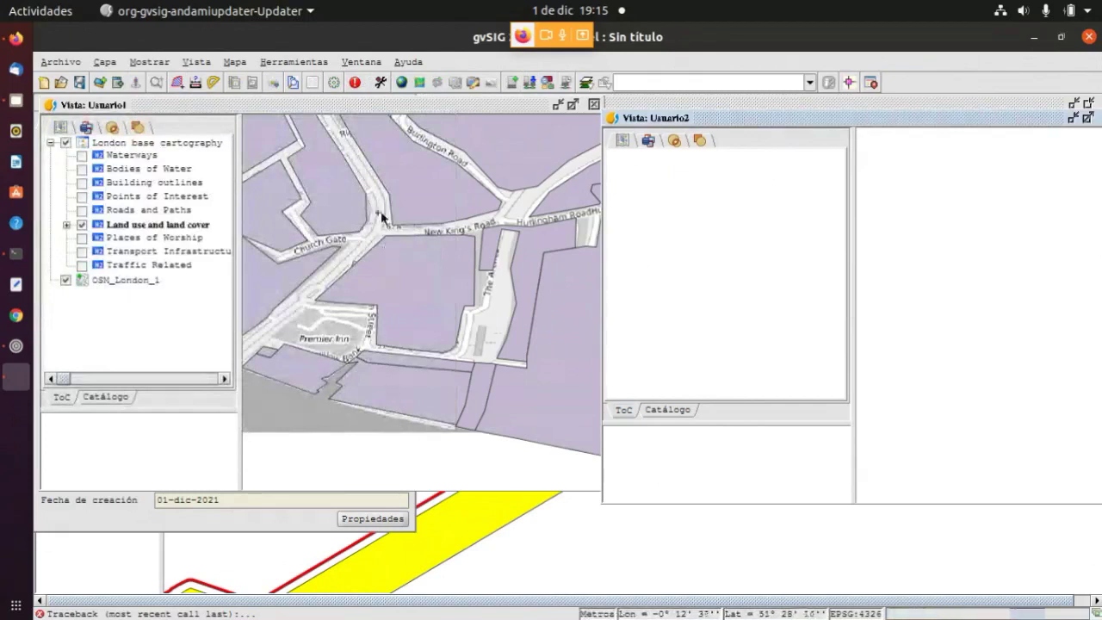
Connect the Repositorio1-CT2 working copy to the London base cartography data model with all its tables, and close the dialog once finished
{"action": "left_click", "coordinate": [308, 65]}
{"action": "mouse_move", "coordinate": [301, 136]}
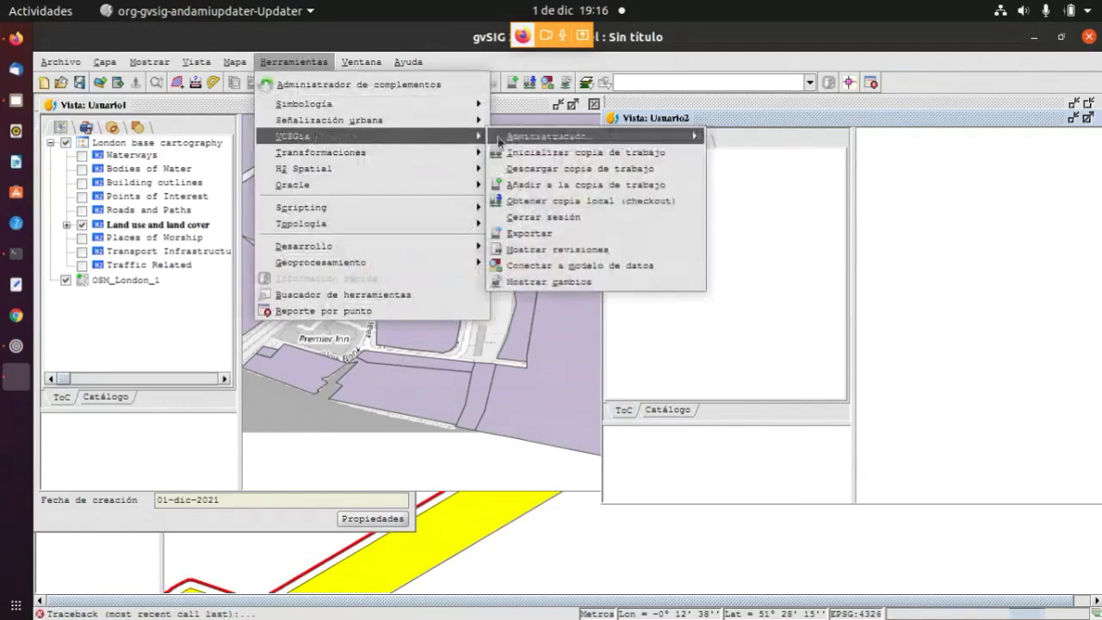
{"action": "left_click", "coordinate": [535, 266]}
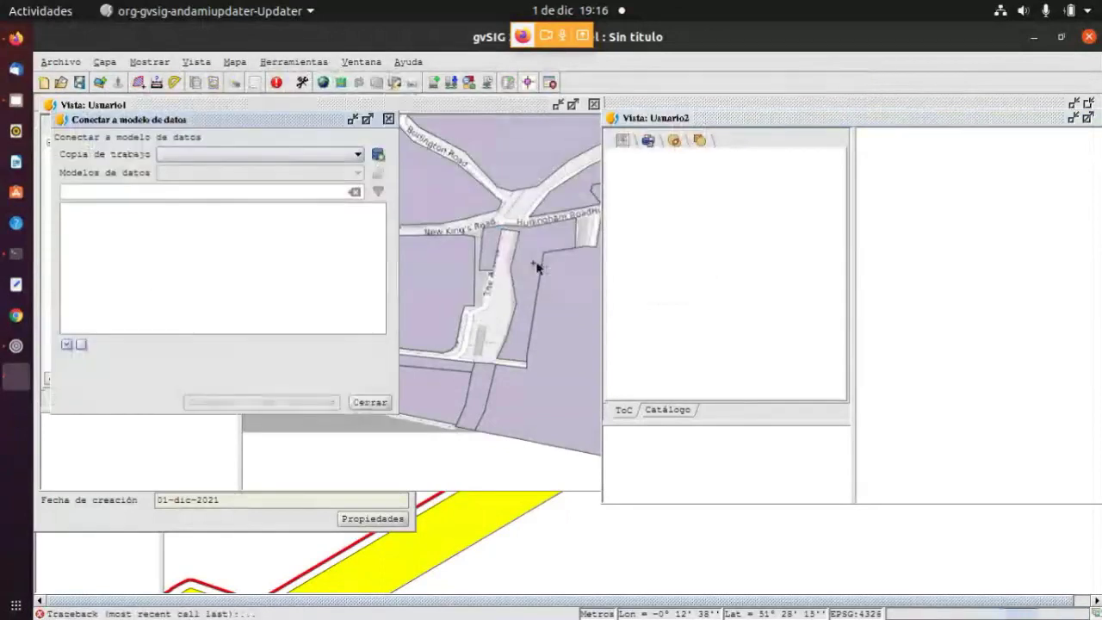
{"action": "left_click", "coordinate": [244, 157]}
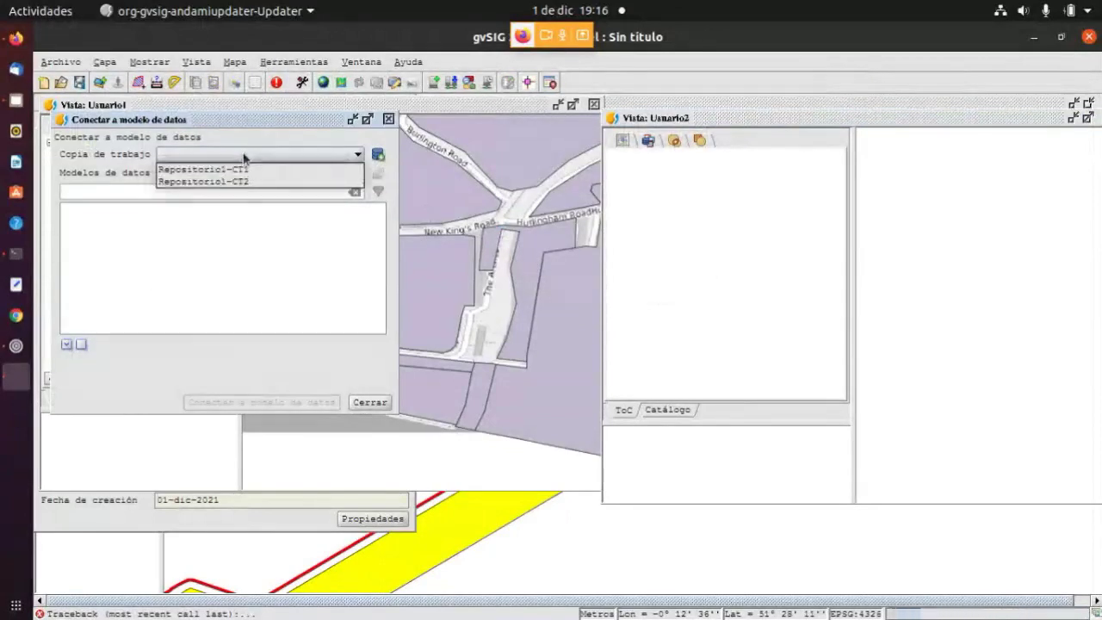
{"action": "left_click", "coordinate": [245, 181]}
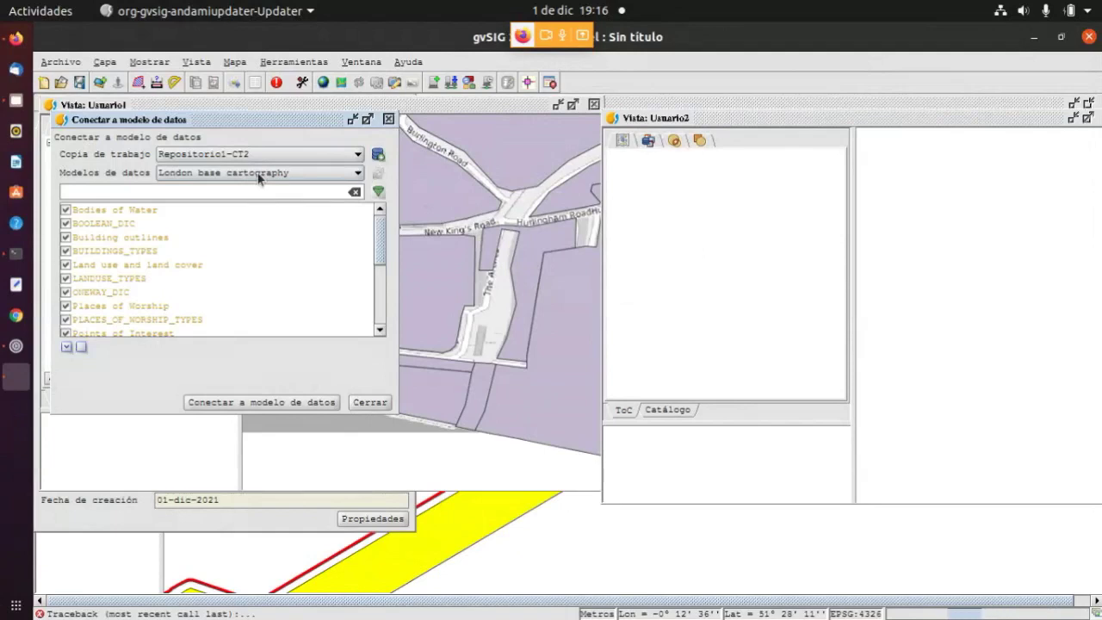
{"action": "left_click", "coordinate": [251, 401]}
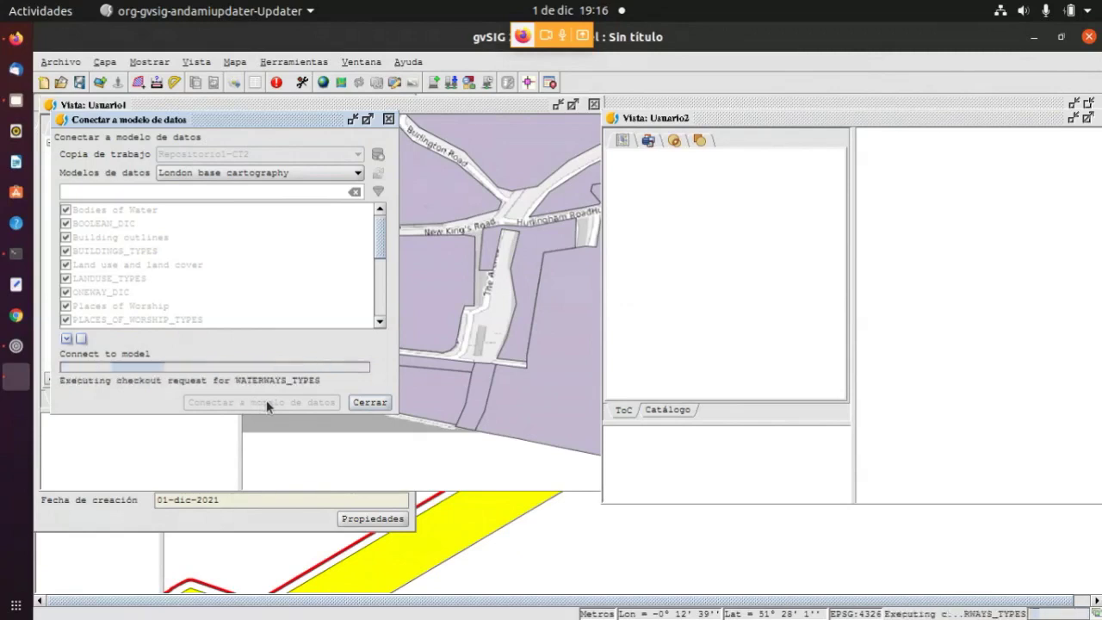
{"action": "left_click", "coordinate": [16, 39]}
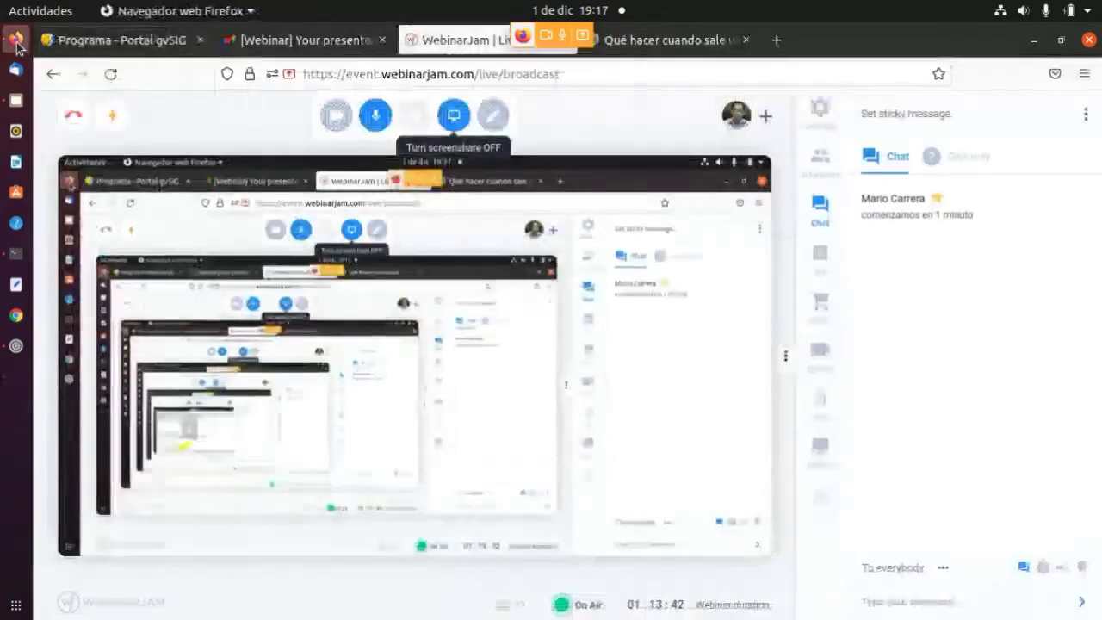
{"action": "left_click", "coordinate": [17, 376]}
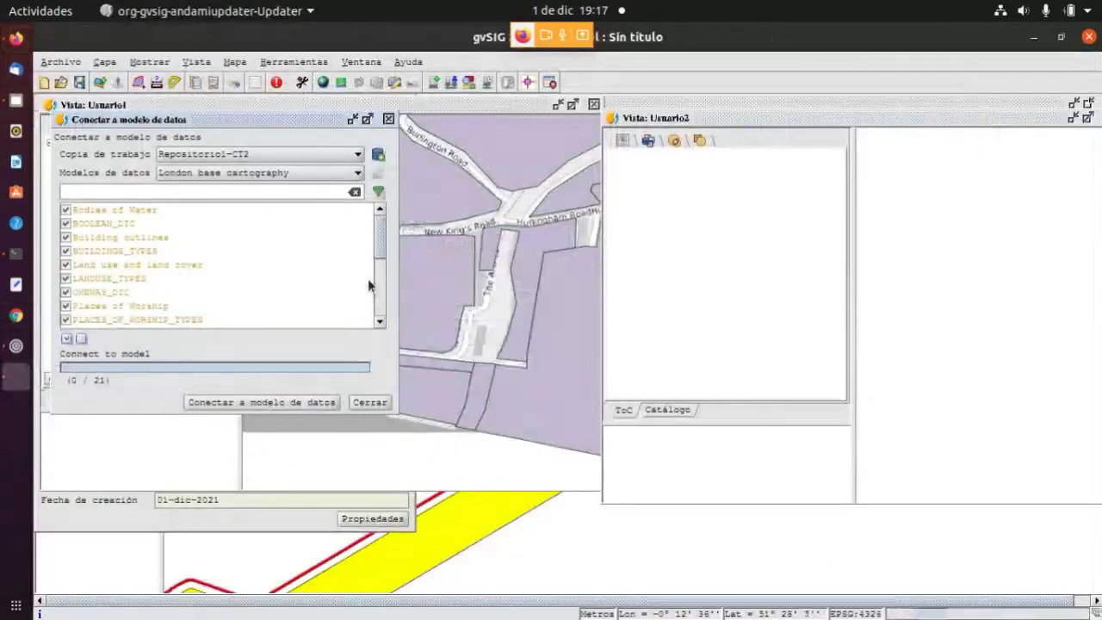
{"action": "left_click", "coordinate": [365, 403]}
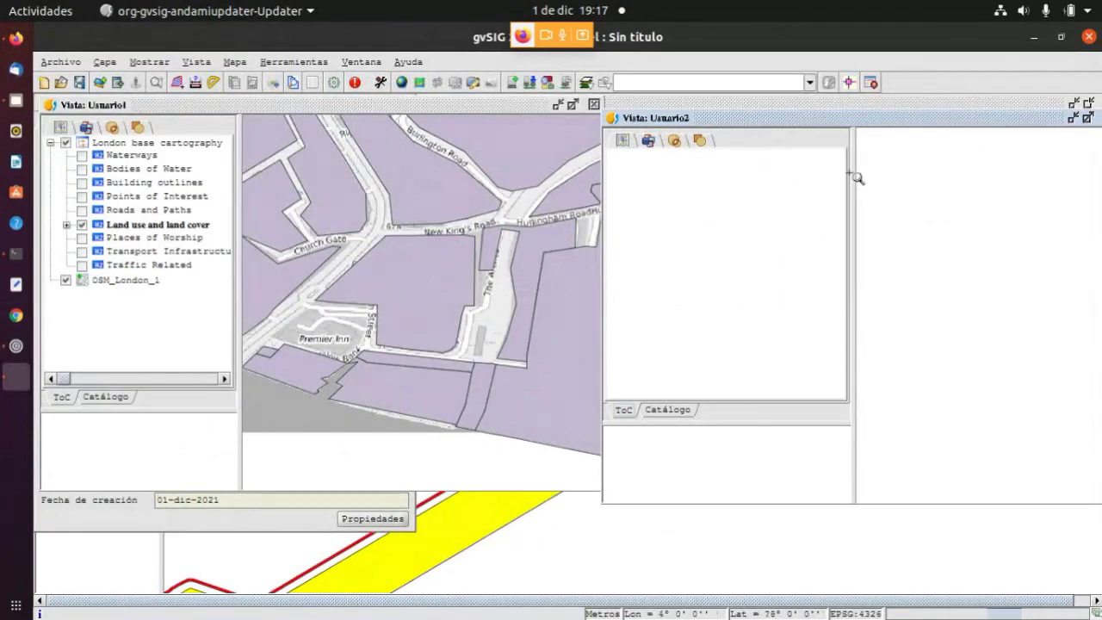
Narrow the layer list of Usuario2 and add the OSM_London_1.tif raster from the Capa_base folder to the view, loaded as Normal
{"action": "left_click_drag", "start_coordinate": [852, 172], "coordinate": [786, 187]}
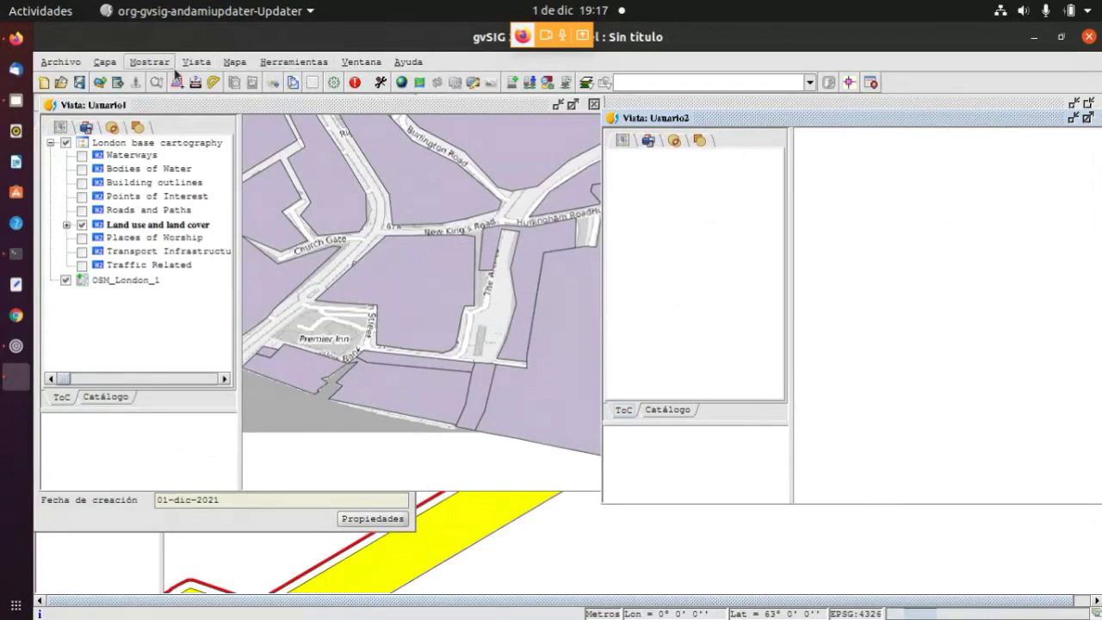
{"action": "left_click", "coordinate": [99, 84]}
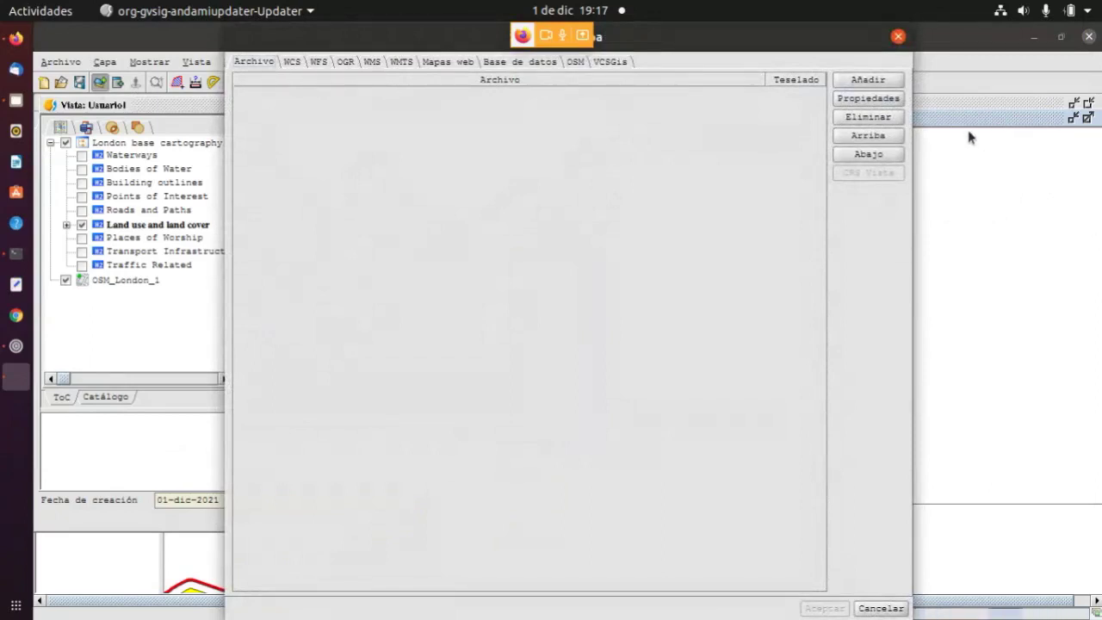
{"action": "left_click", "coordinate": [607, 62]}
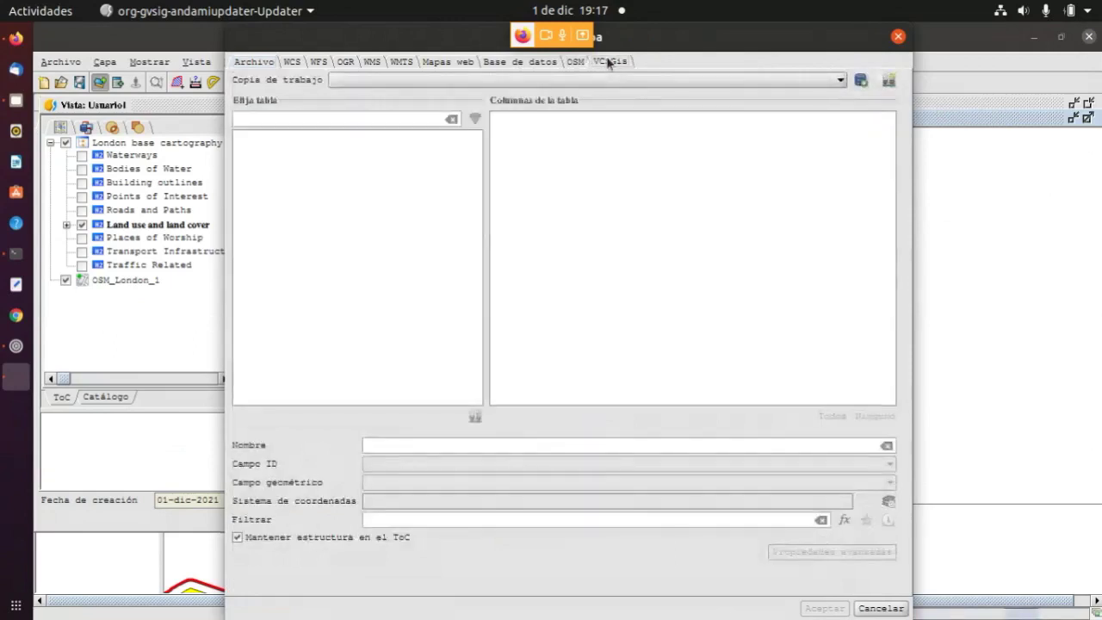
{"action": "left_click", "coordinate": [252, 62]}
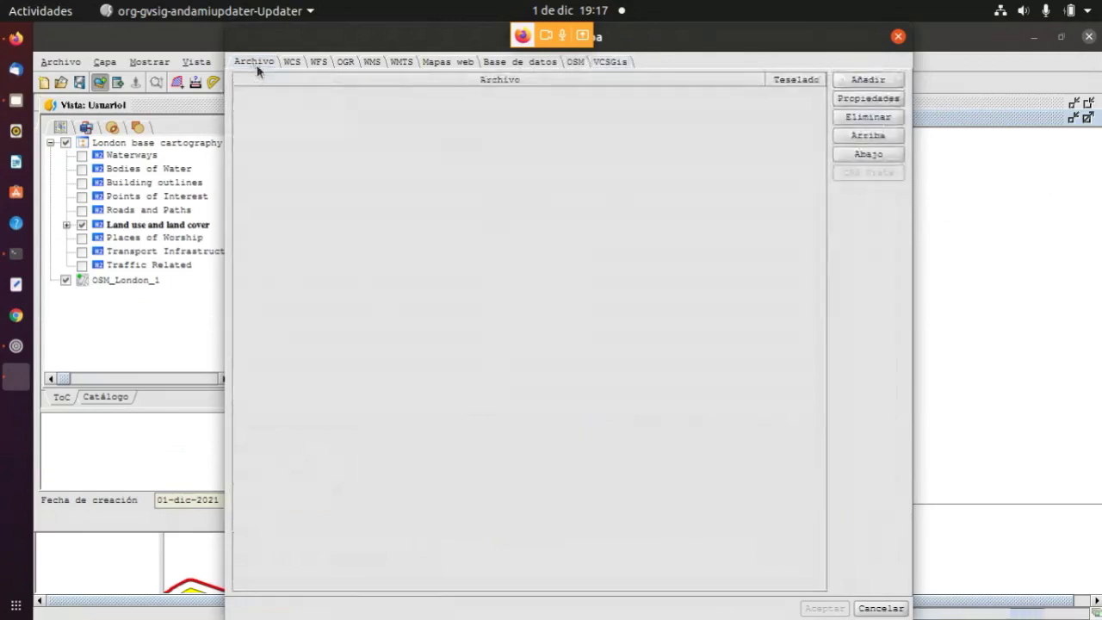
{"action": "left_click", "coordinate": [850, 80]}
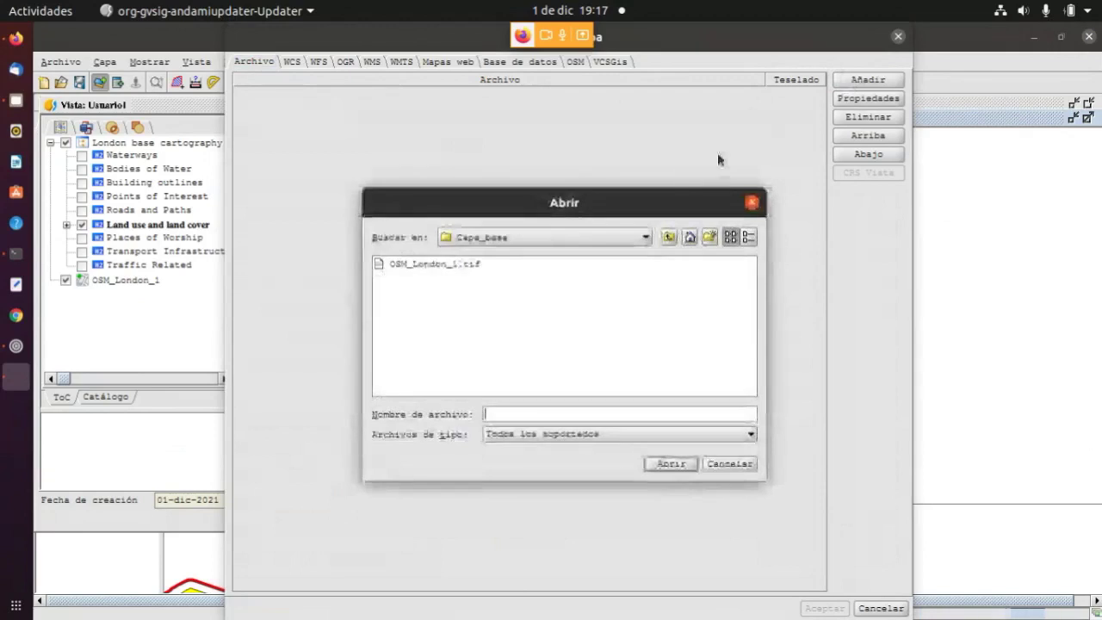
{"action": "double_click", "coordinate": [441, 265]}
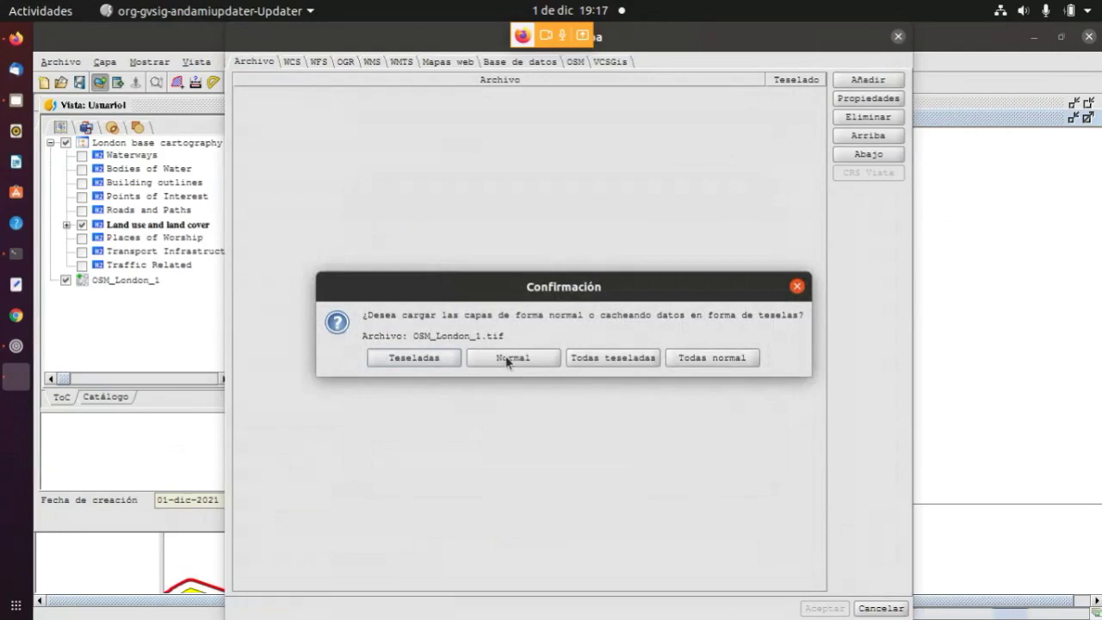
{"action": "left_click", "coordinate": [508, 360]}
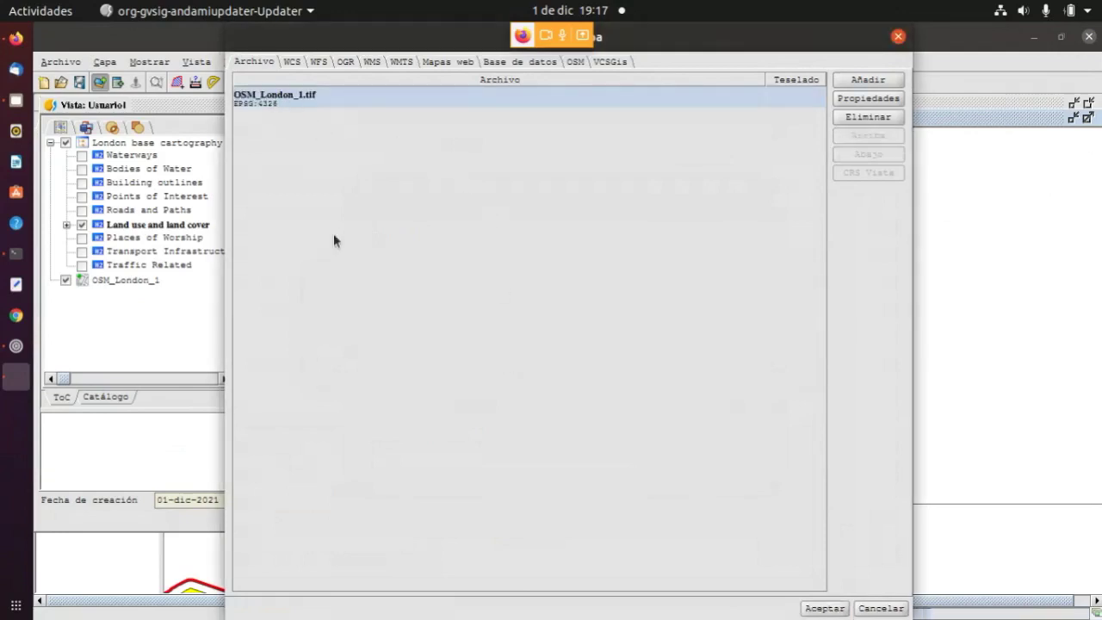
{"action": "left_click", "coordinate": [820, 609]}
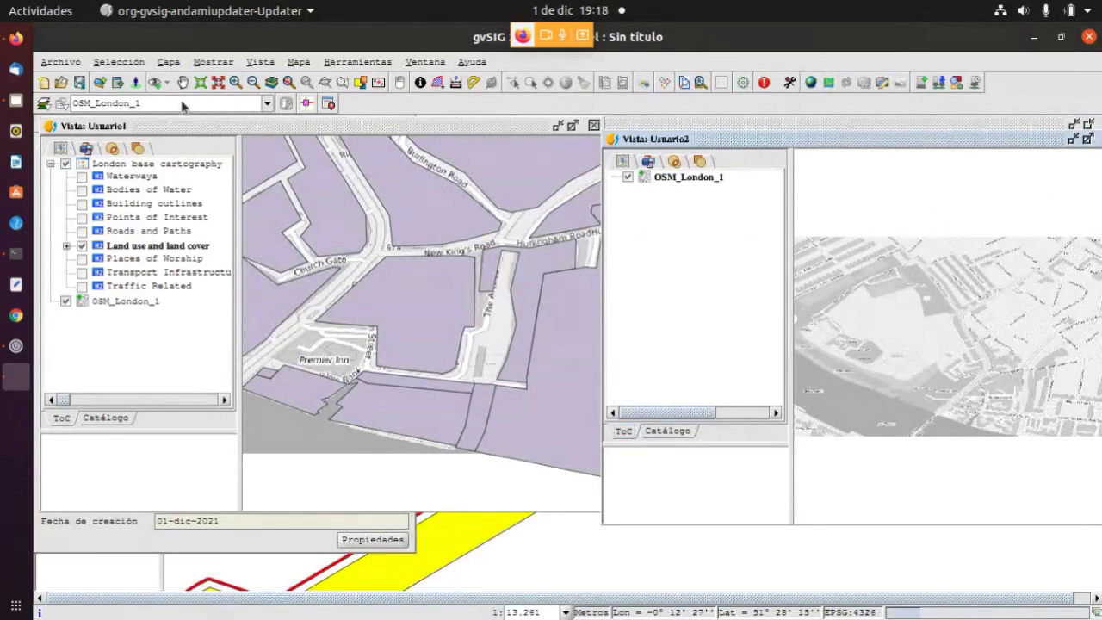
Add all london base cartography layers from the Repositorio1-CT2 working copy to Usuario2, dismissing the visibility scale choice for Points of Interest
{"action": "left_click", "coordinate": [99, 84]}
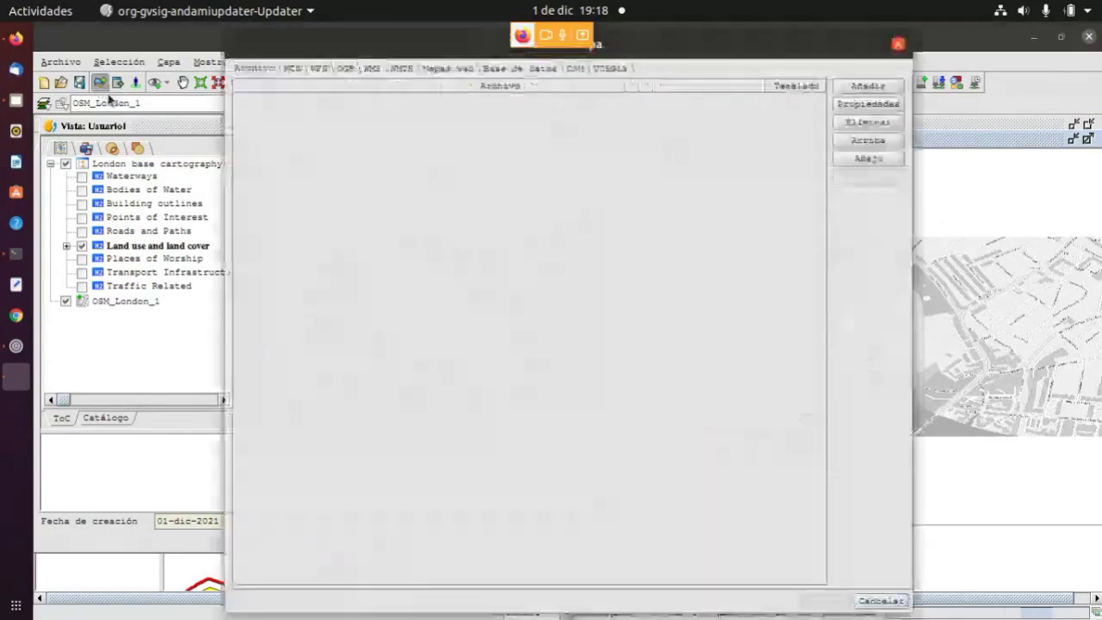
{"action": "left_click", "coordinate": [610, 62]}
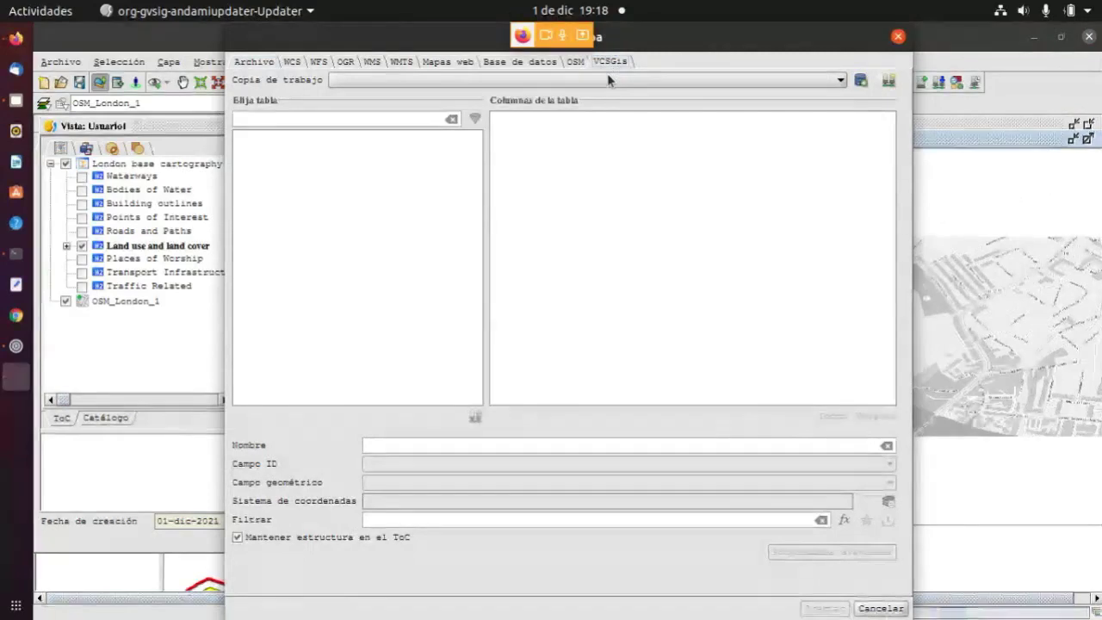
{"action": "left_click", "coordinate": [608, 79]}
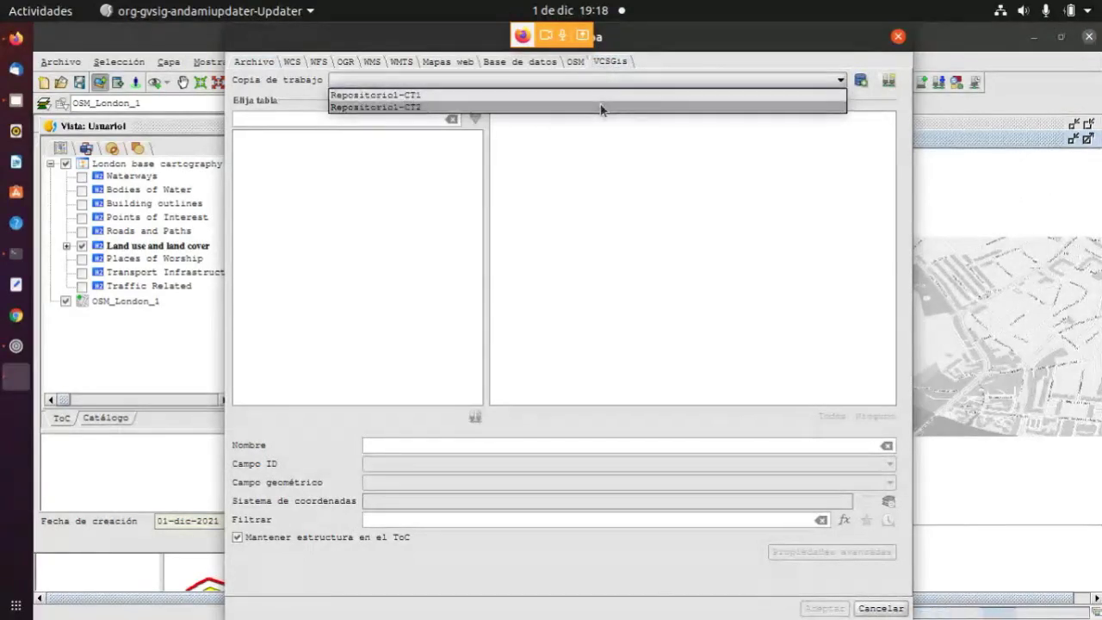
{"action": "left_click", "coordinate": [601, 107]}
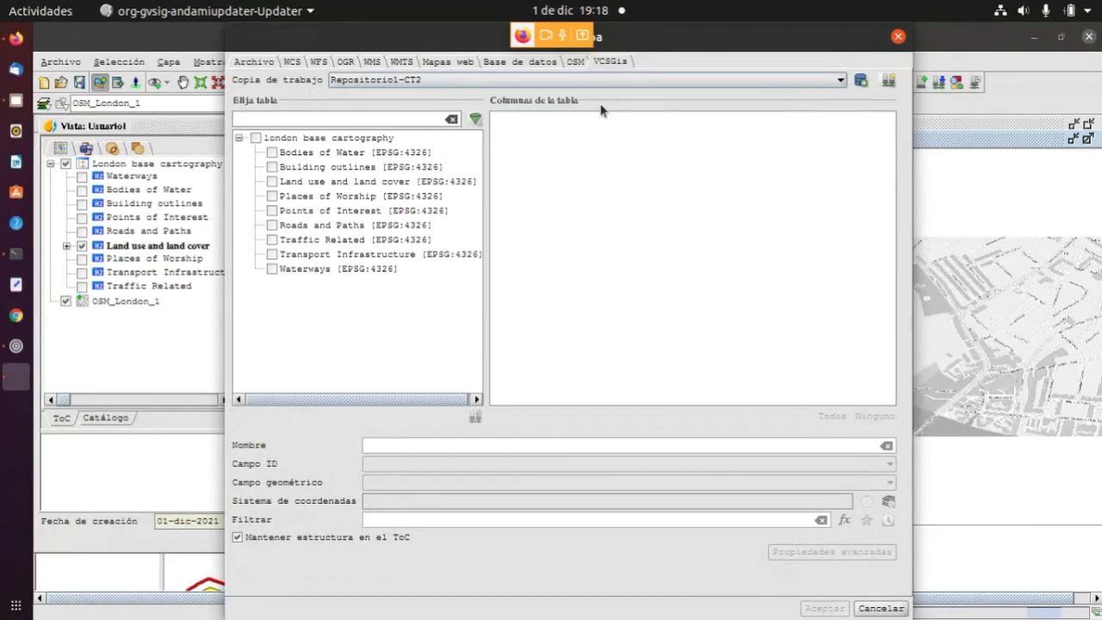
{"action": "left_click", "coordinate": [256, 138]}
{"action": "left_click", "coordinate": [275, 141]}
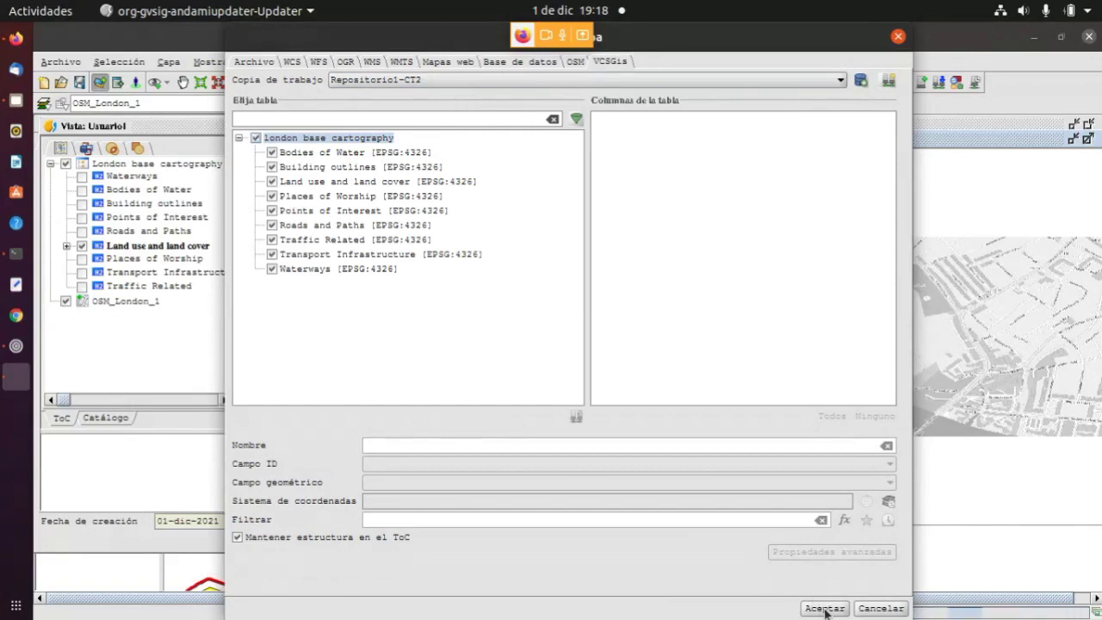
{"action": "left_click", "coordinate": [824, 608]}
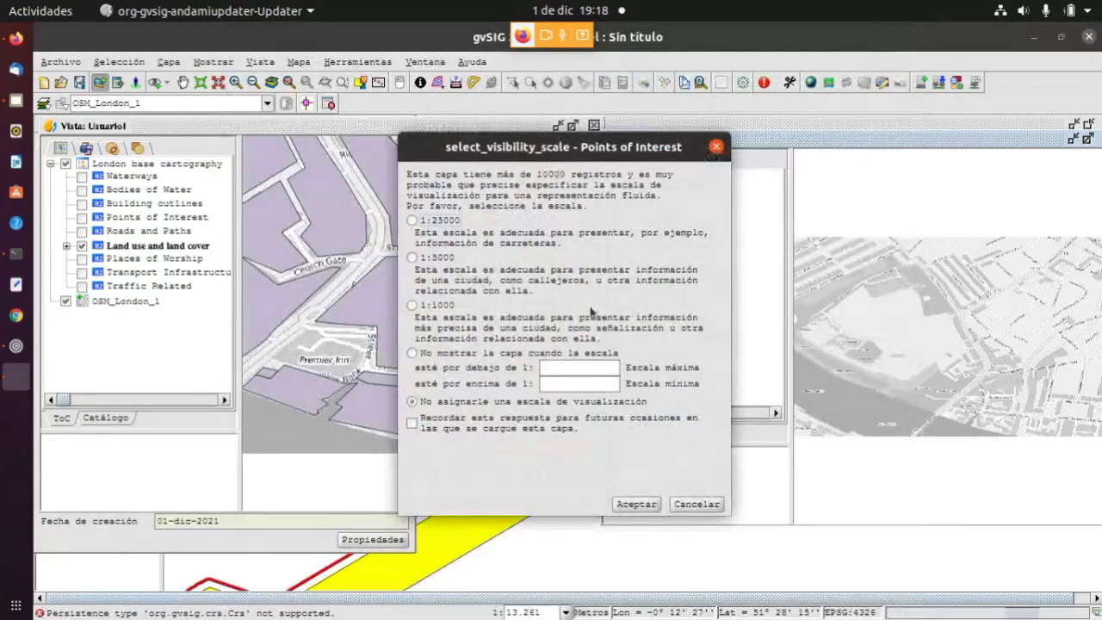
{"action": "left_click", "coordinate": [677, 508]}
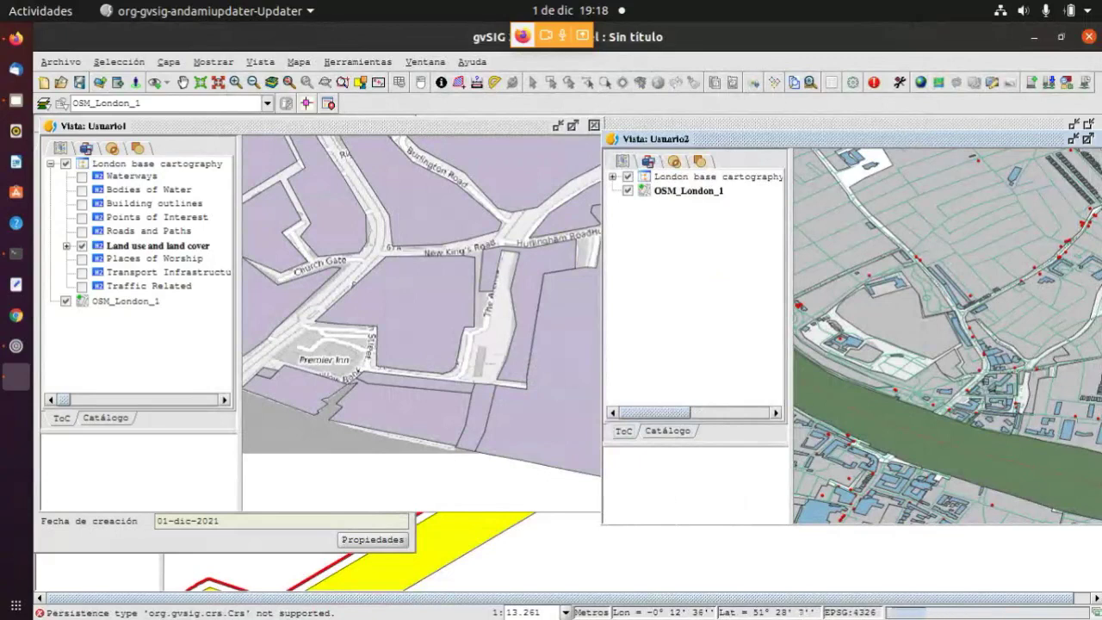
{"action": "scroll", "coordinate": [1024, 397], "scroll_direction": "up", "scroll_amount": 1}
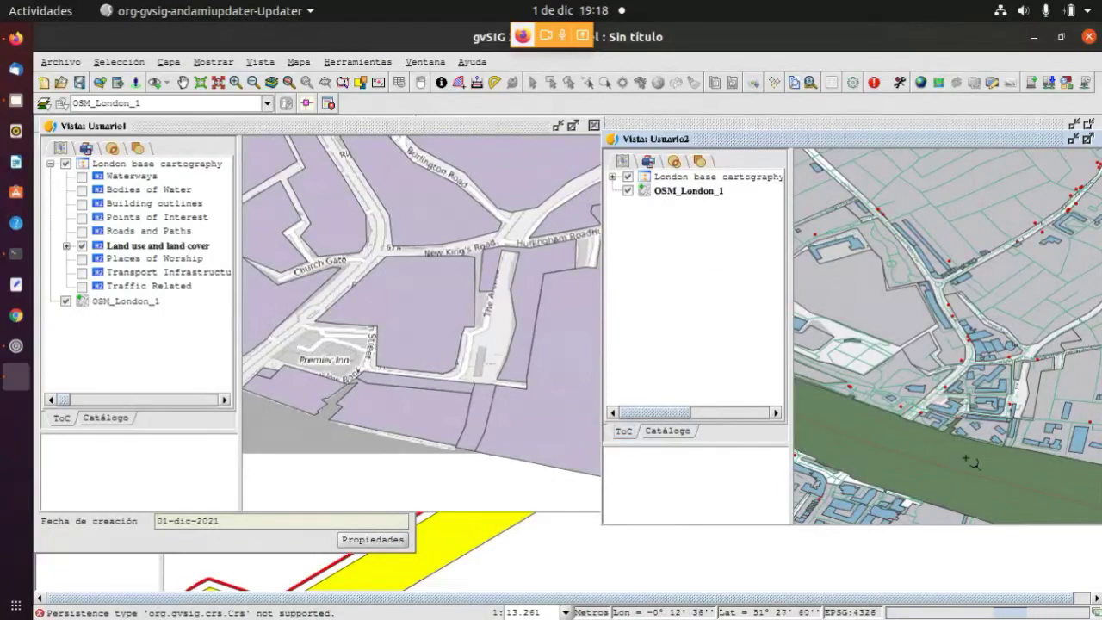
Expand the London base cartography group in Usuario2 and leave only its Land use and land cover layer visible around The Arches
{"action": "scroll", "coordinate": [1030, 391], "scroll_direction": "up", "scroll_amount": 3}
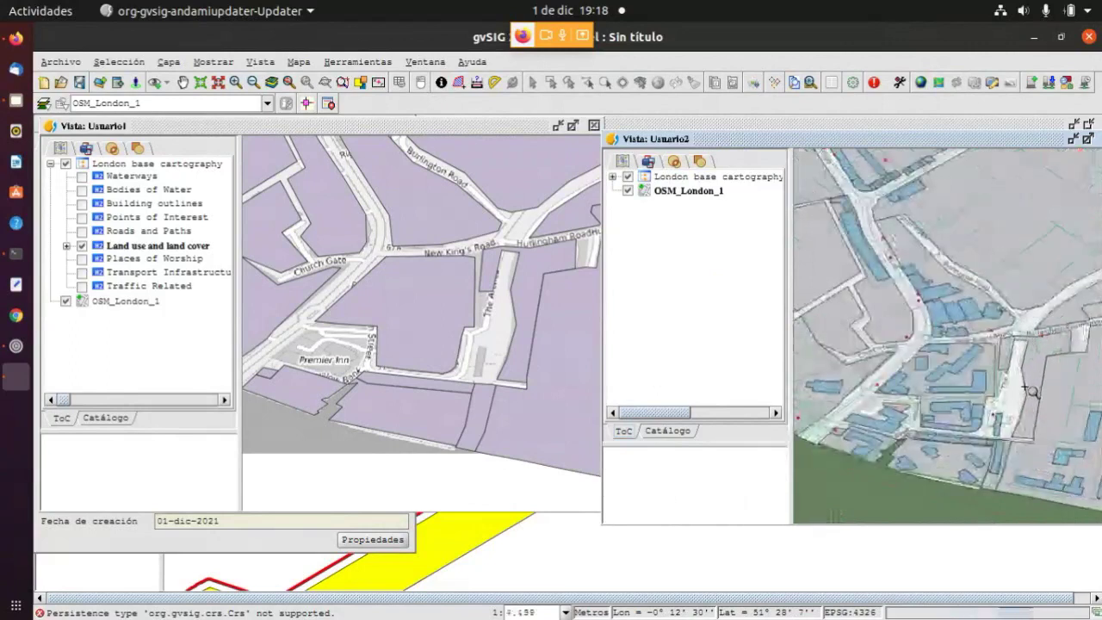
{"action": "scroll", "coordinate": [1030, 396], "scroll_direction": "up", "scroll_amount": 2}
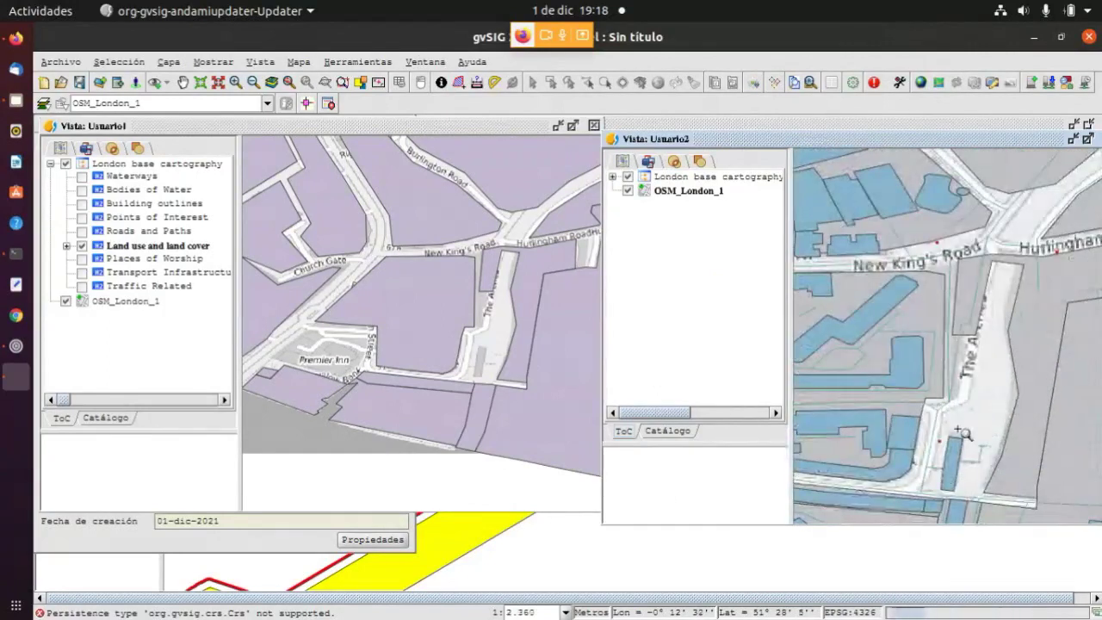
{"action": "left_click", "coordinate": [611, 177]}
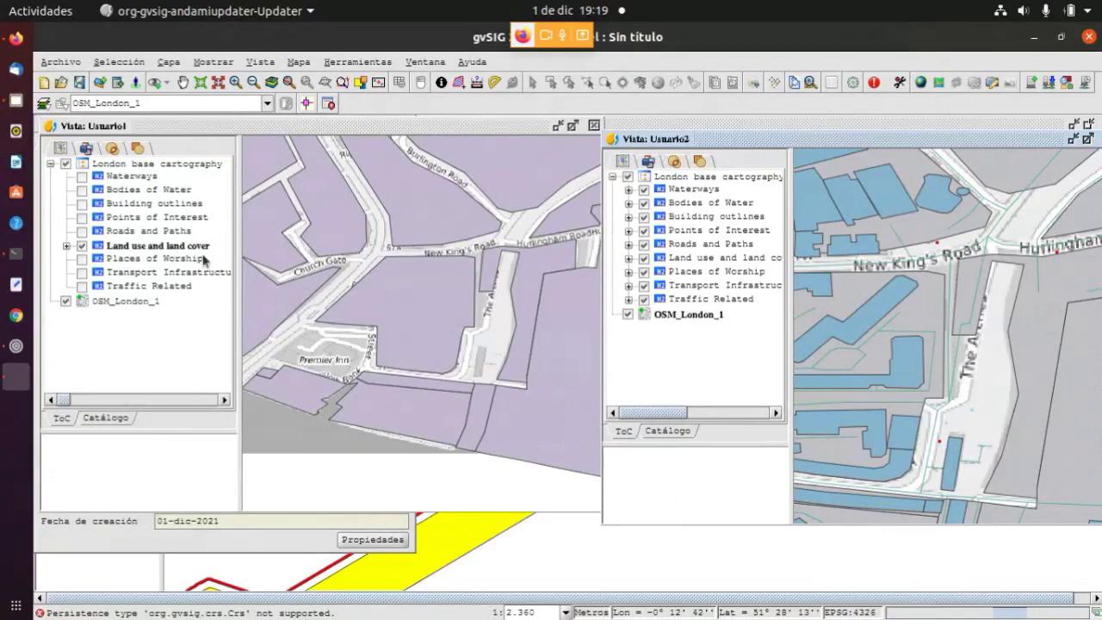
{"action": "scroll", "coordinate": [952, 402], "scroll_direction": "up", "scroll_amount": 1}
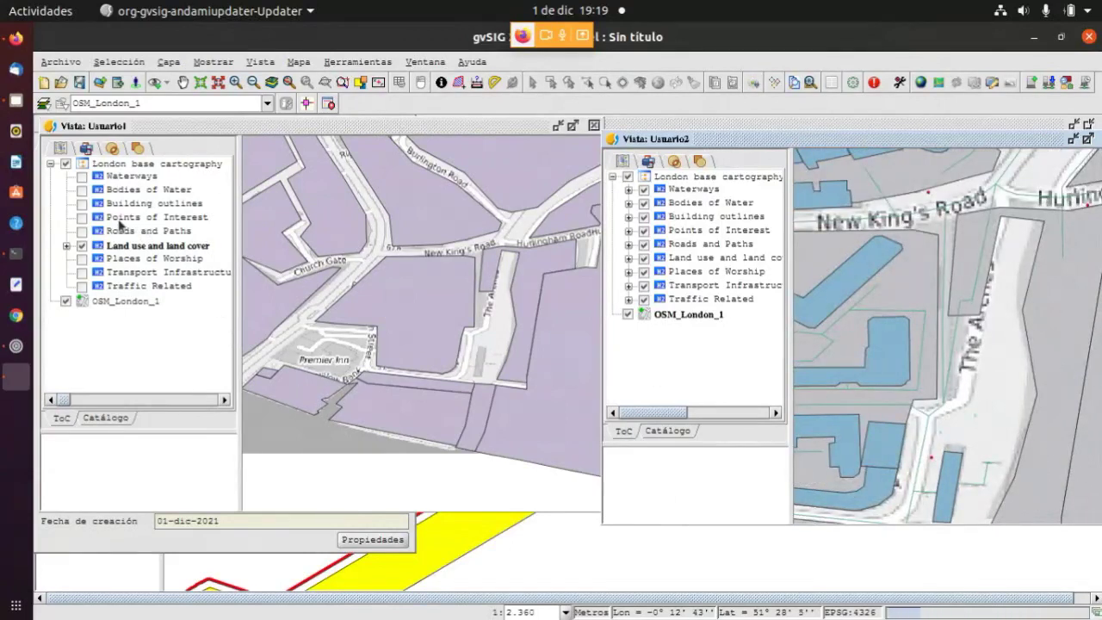
{"action": "left_click", "coordinate": [628, 178]}
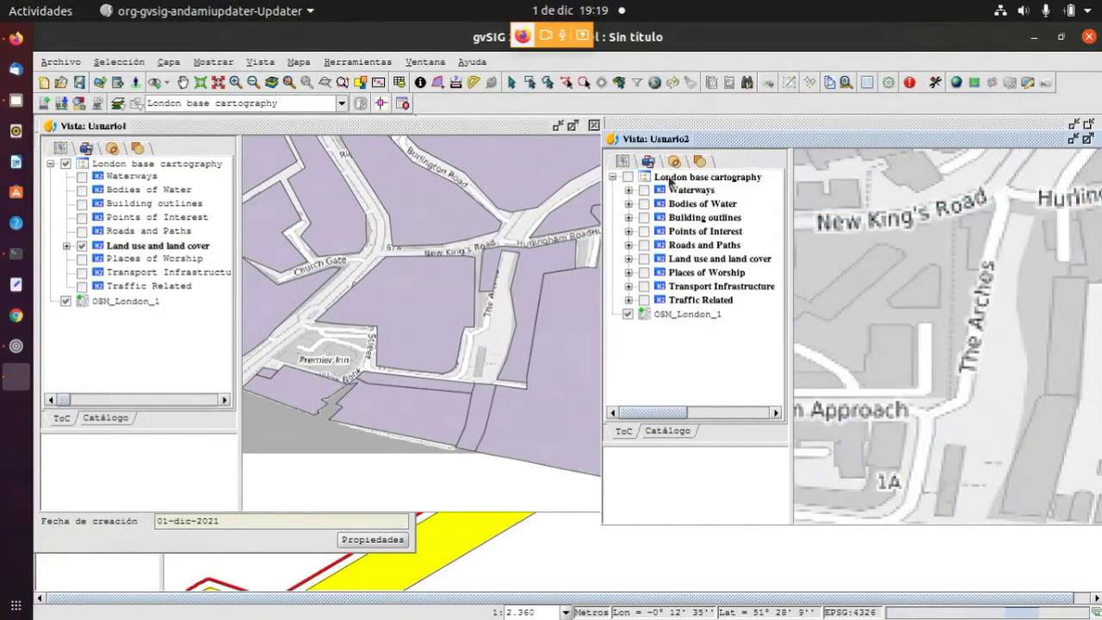
{"action": "left_click", "coordinate": [643, 260]}
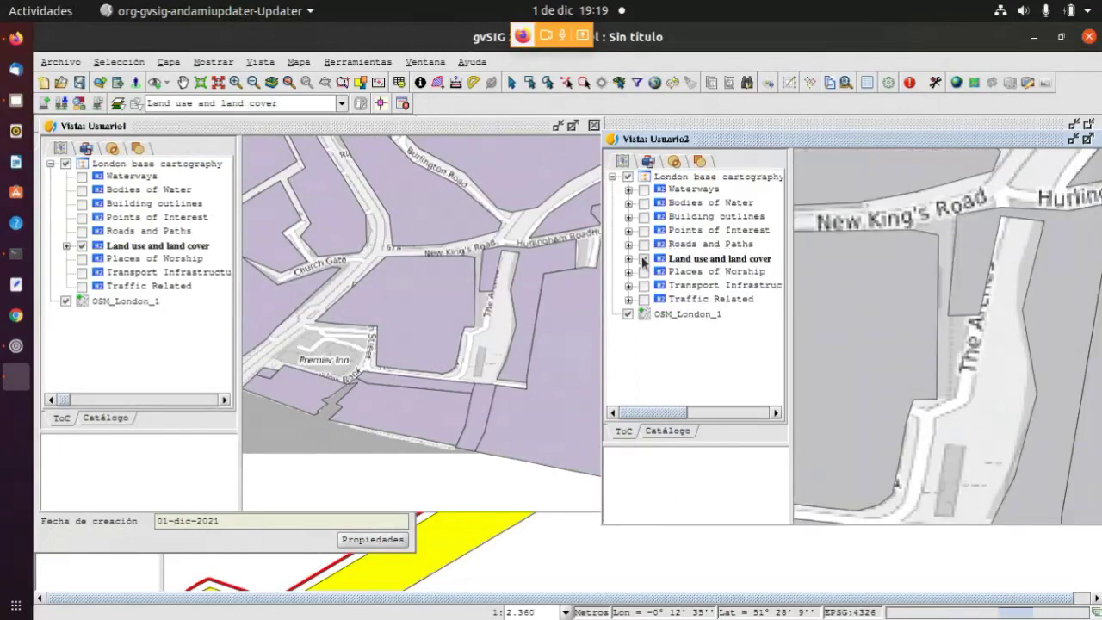
Match Usuario1 to the area around The Arches and start editing its Land use and land cover layer
{"action": "left_click", "coordinate": [970, 435]}
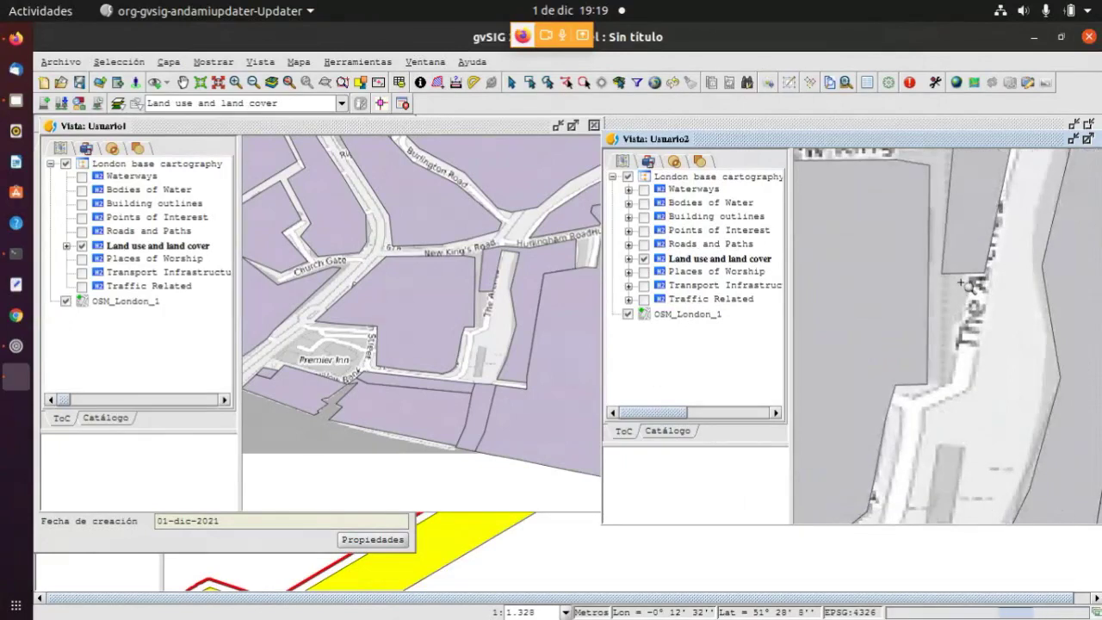
{"action": "left_click", "coordinate": [456, 316]}
{"action": "left_click", "coordinate": [485, 313]}
{"action": "left_click", "coordinate": [516, 315]}
{"action": "left_click", "coordinate": [526, 320]}
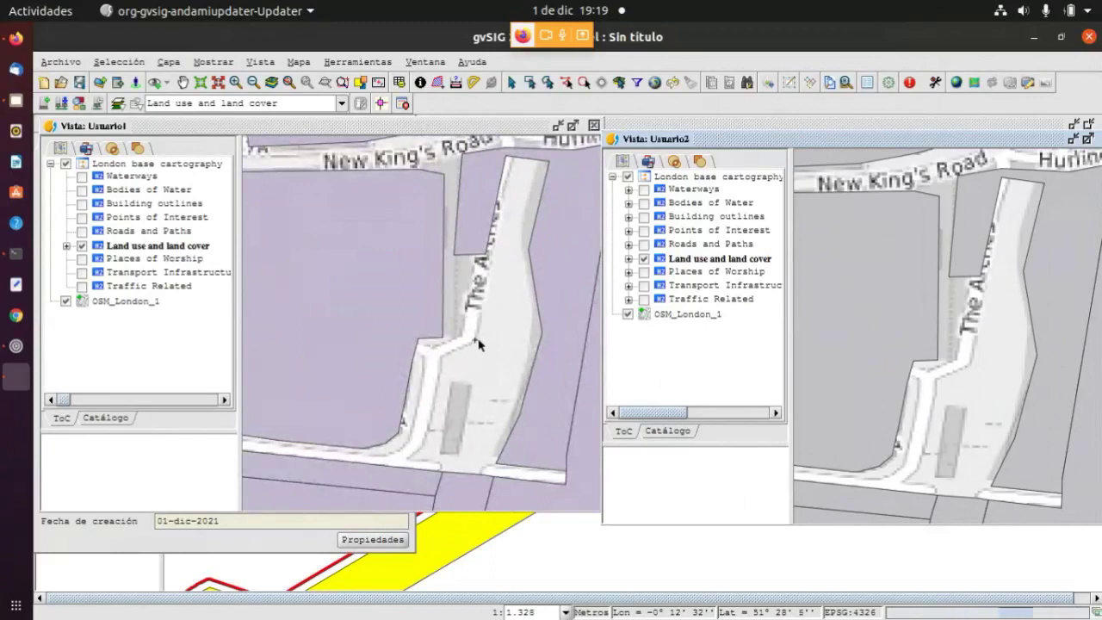
{"action": "right_click", "coordinate": [115, 248]}
{"action": "left_click", "coordinate": [142, 252]}
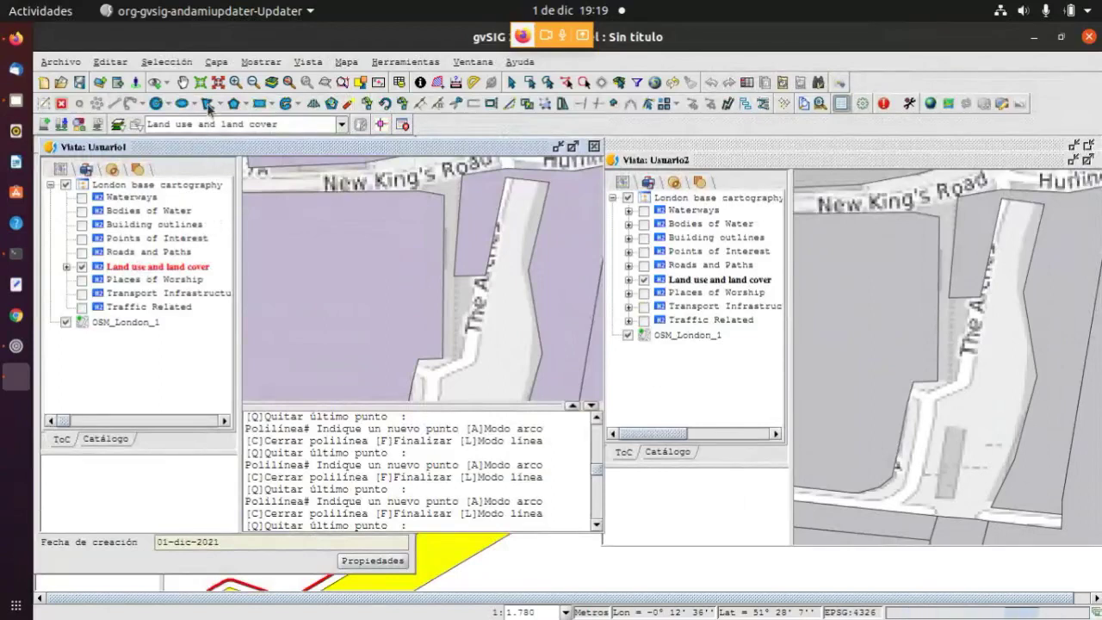
Start editing the Land use and land cover layer in Usuario2
{"action": "left_click", "coordinate": [703, 277]}
{"action": "right_click", "coordinate": [703, 277]}
{"action": "left_click", "coordinate": [693, 262]}
{"action": "left_click", "coordinate": [692, 263]}
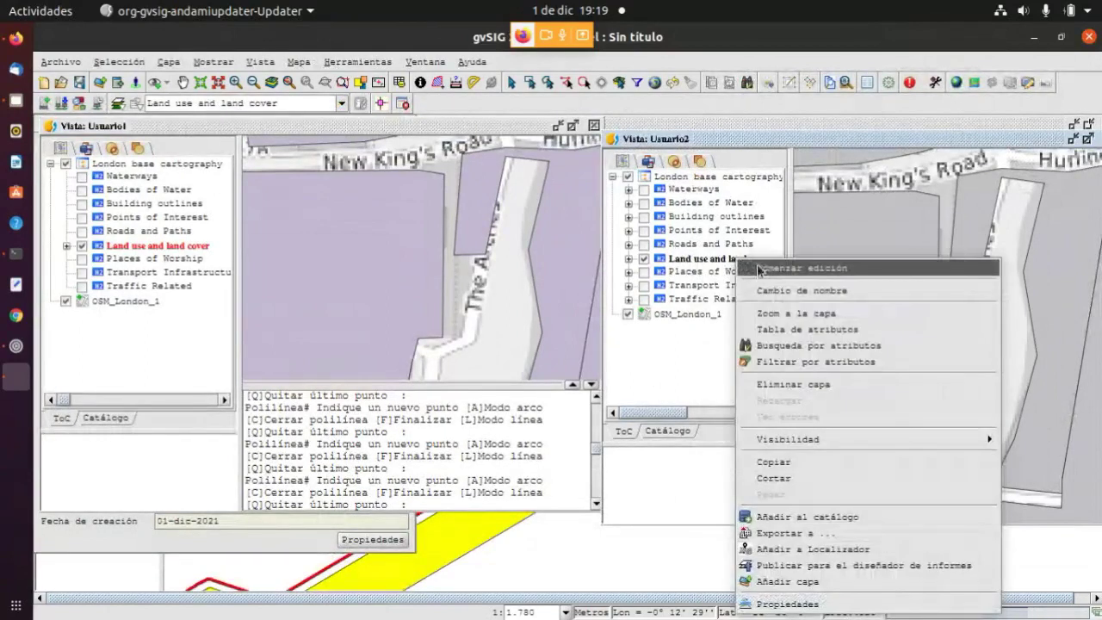
{"action": "left_click", "coordinate": [780, 268]}
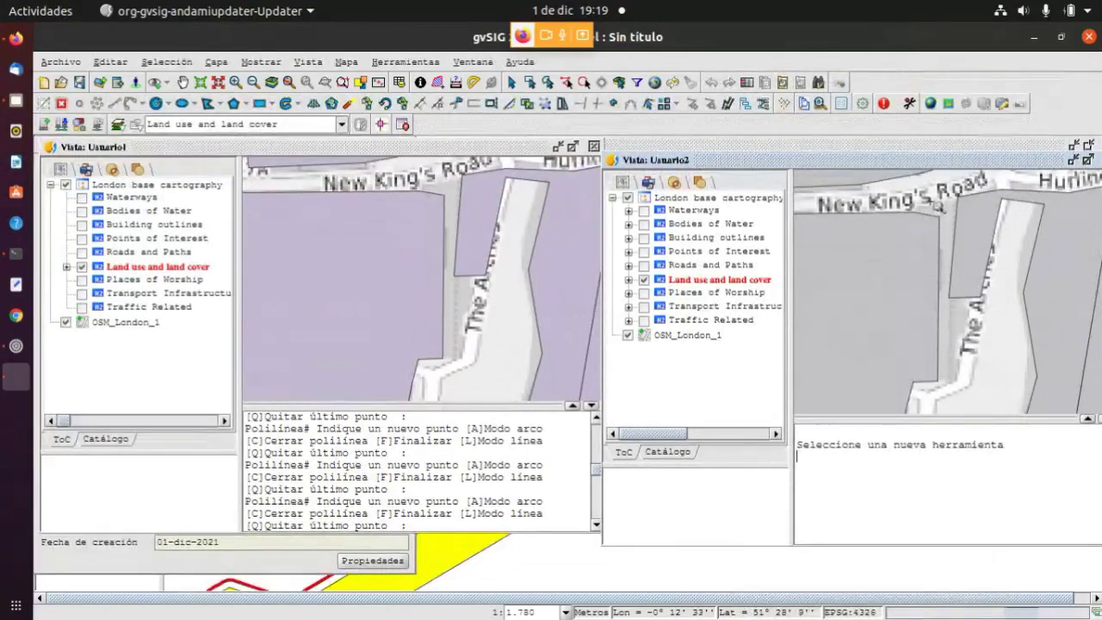
Draw a four-cornered polygon in Usuario1 around the narrow grey building at the southern end of The Arches
{"action": "left_click", "coordinate": [927, 275]}
{"action": "left_click", "coordinate": [942, 195]}
{"action": "left_click", "coordinate": [943, 271]}
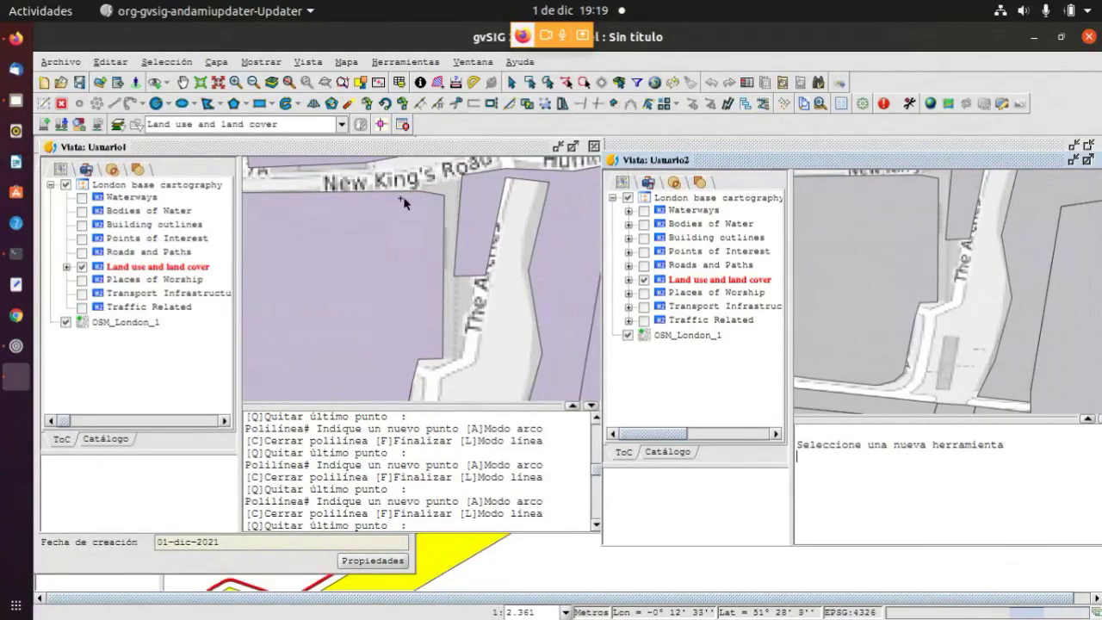
{"action": "scroll", "coordinate": [468, 193], "scroll_direction": "down", "scroll_amount": 2}
{"action": "scroll", "coordinate": [472, 357], "scroll_direction": "up", "scroll_amount": 2}
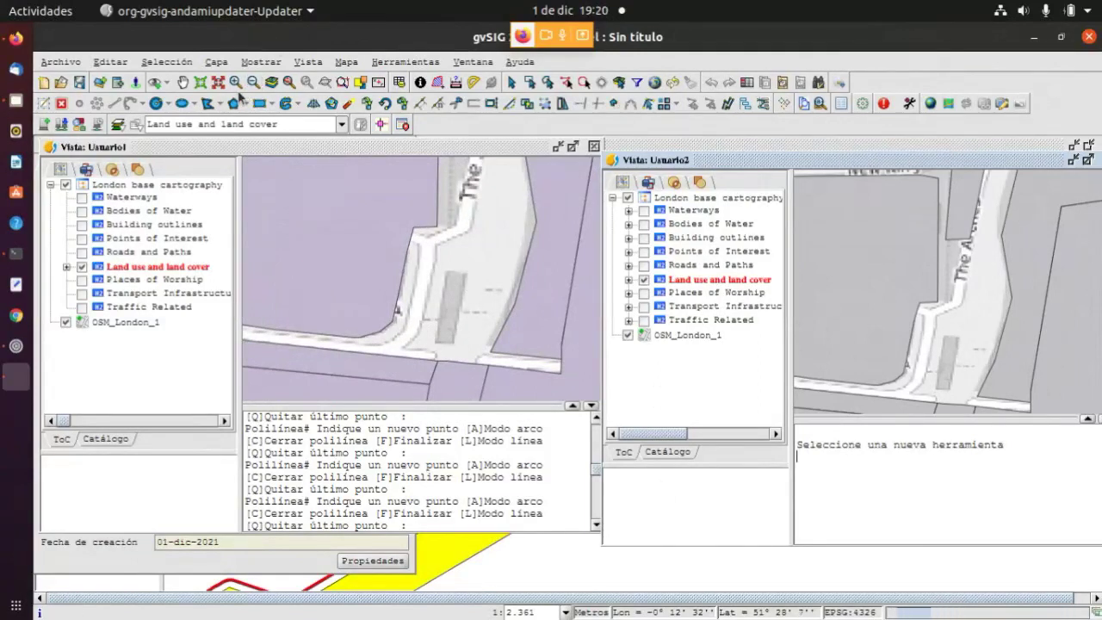
{"action": "left_click", "coordinate": [208, 105]}
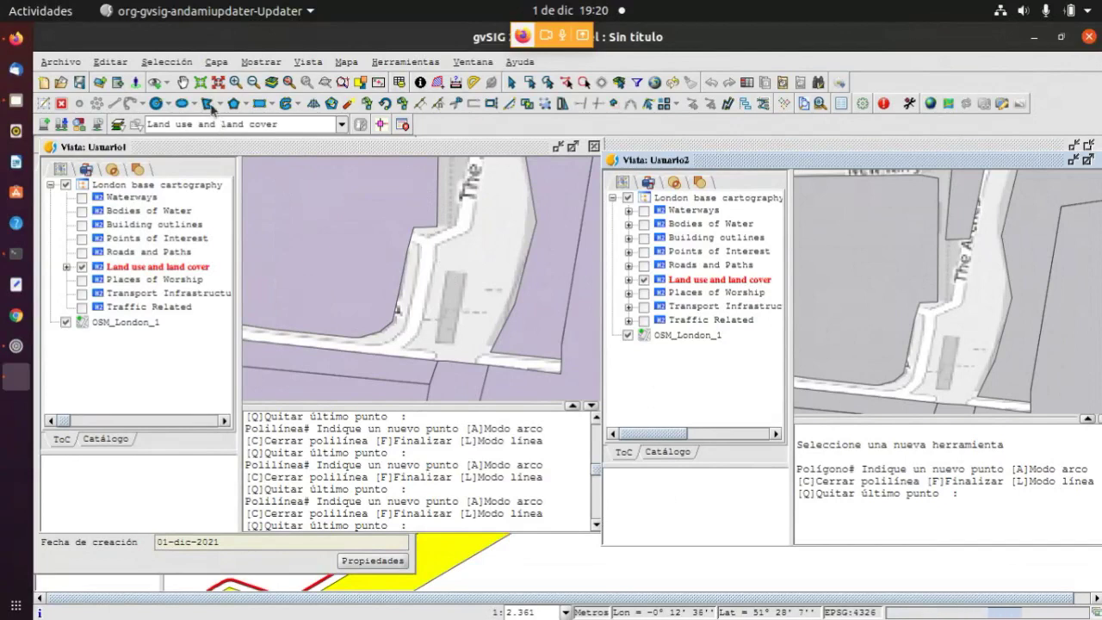
{"action": "left_click", "coordinate": [211, 108]}
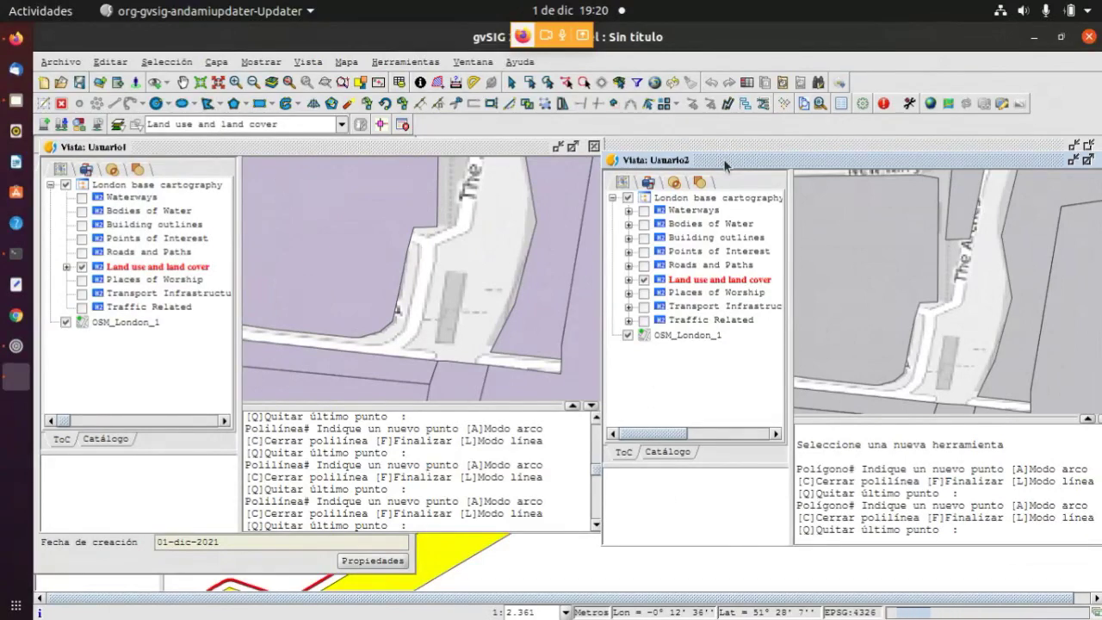
{"action": "left_click", "coordinate": [410, 143]}
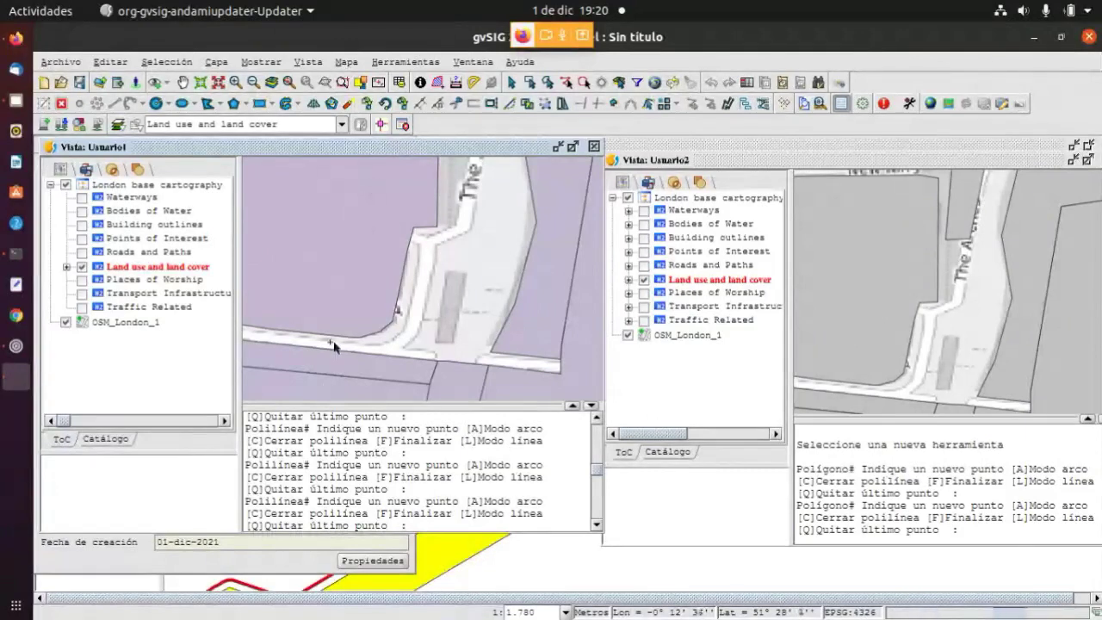
{"action": "left_click", "coordinate": [208, 104]}
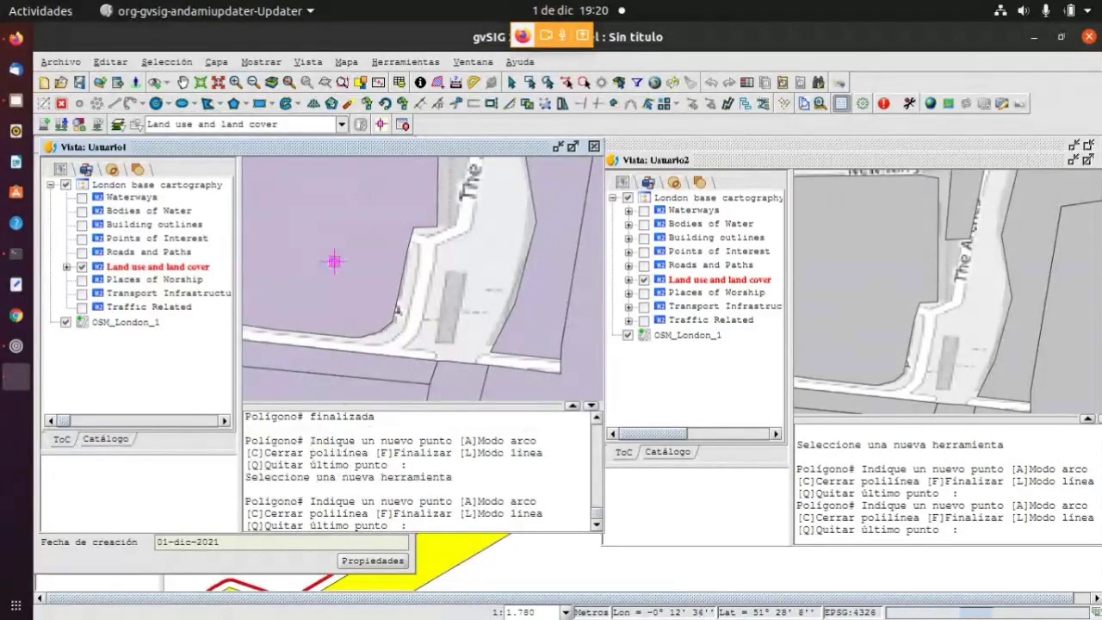
{"action": "left_click", "coordinate": [431, 340]}
{"action": "left_click", "coordinate": [442, 267]}
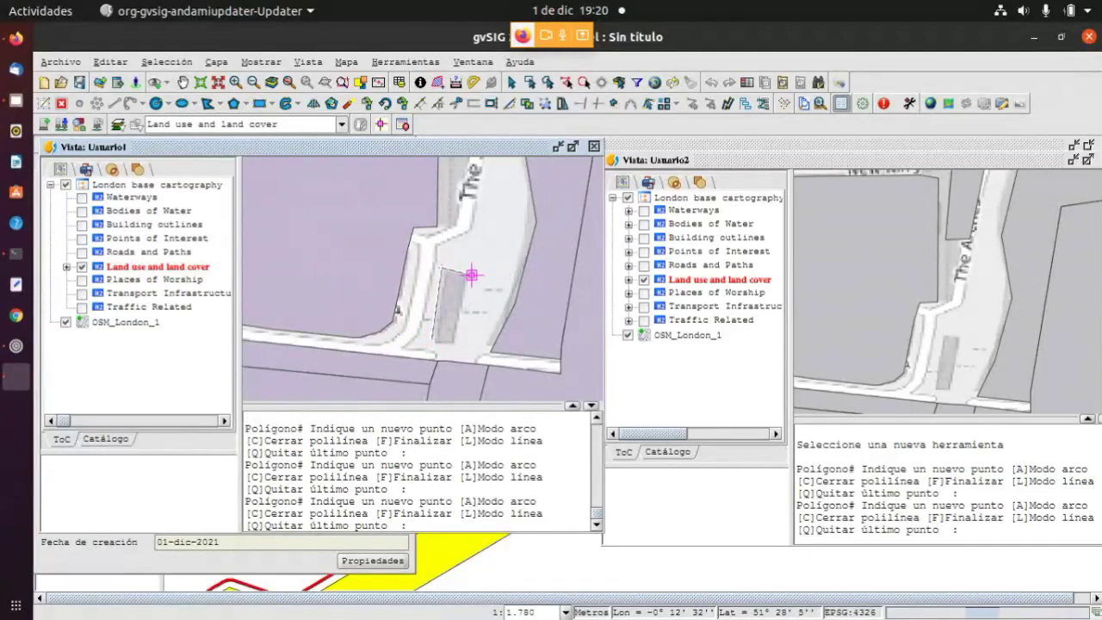
{"action": "left_click", "coordinate": [470, 274]}
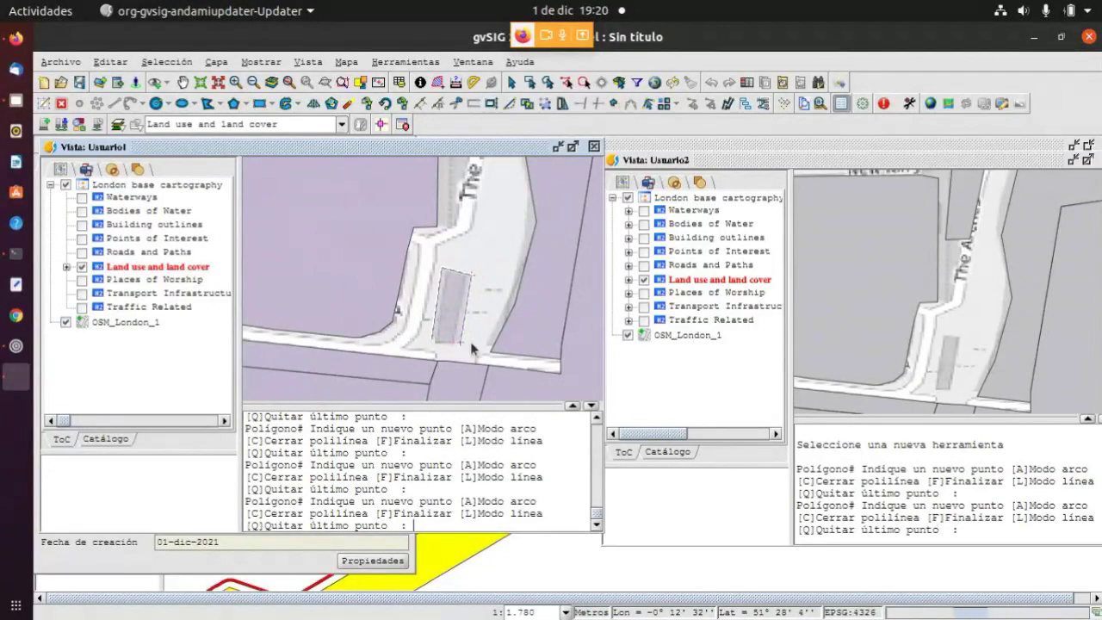
{"action": "double_click", "coordinate": [468, 342]}
Give the new land use polygon in Usuario1 the Id 555 and the type commercial, and accept the attributes
{"action": "left_click_drag", "start_coordinate": [485, 264], "coordinate": [390, 405]}
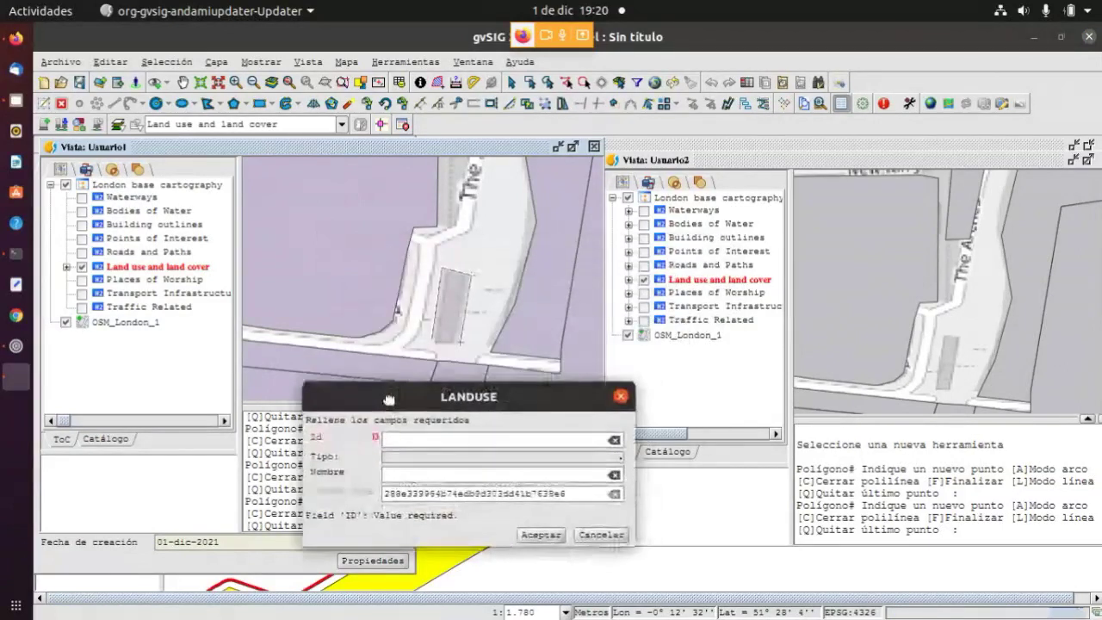
{"action": "left_click", "coordinate": [431, 438]}
{"action": "type", "text": "555"}
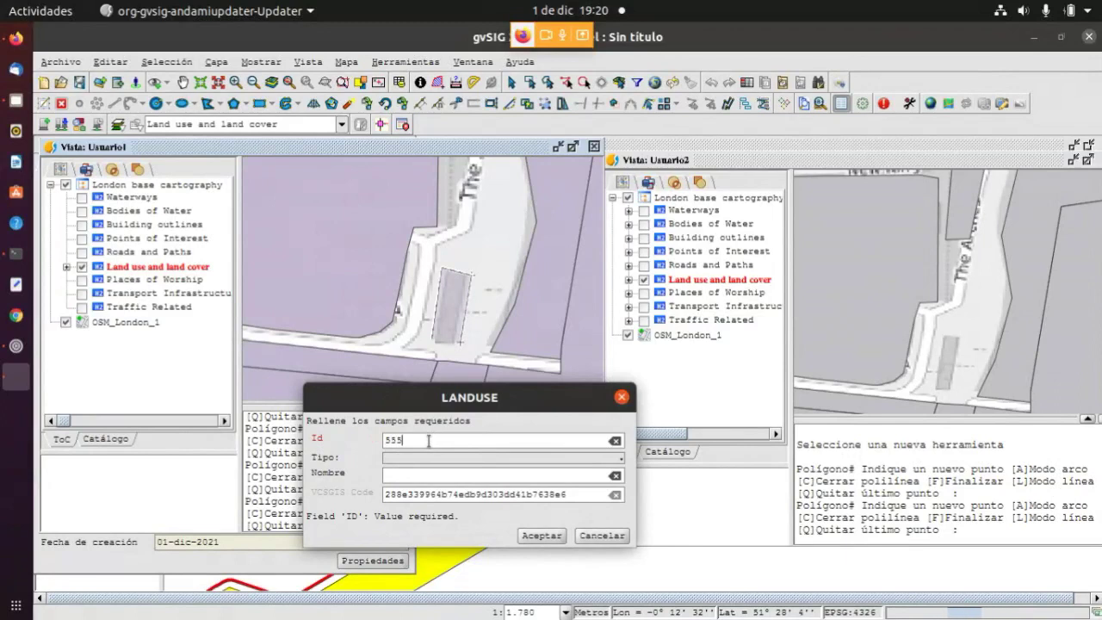
{"action": "left_click", "coordinate": [429, 458]}
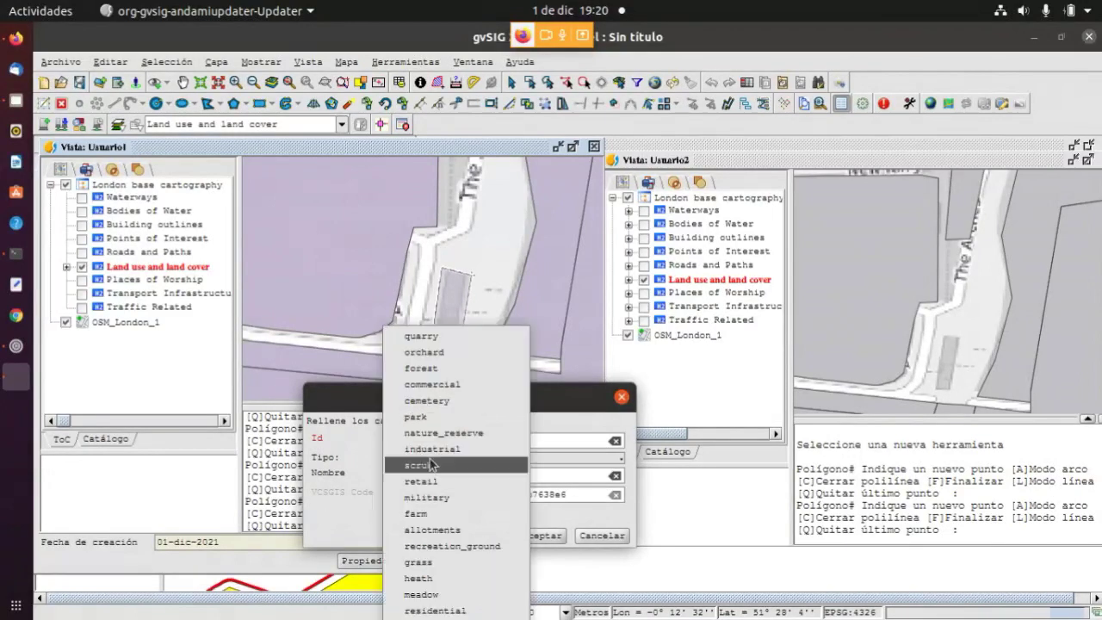
{"action": "left_click", "coordinate": [432, 384]}
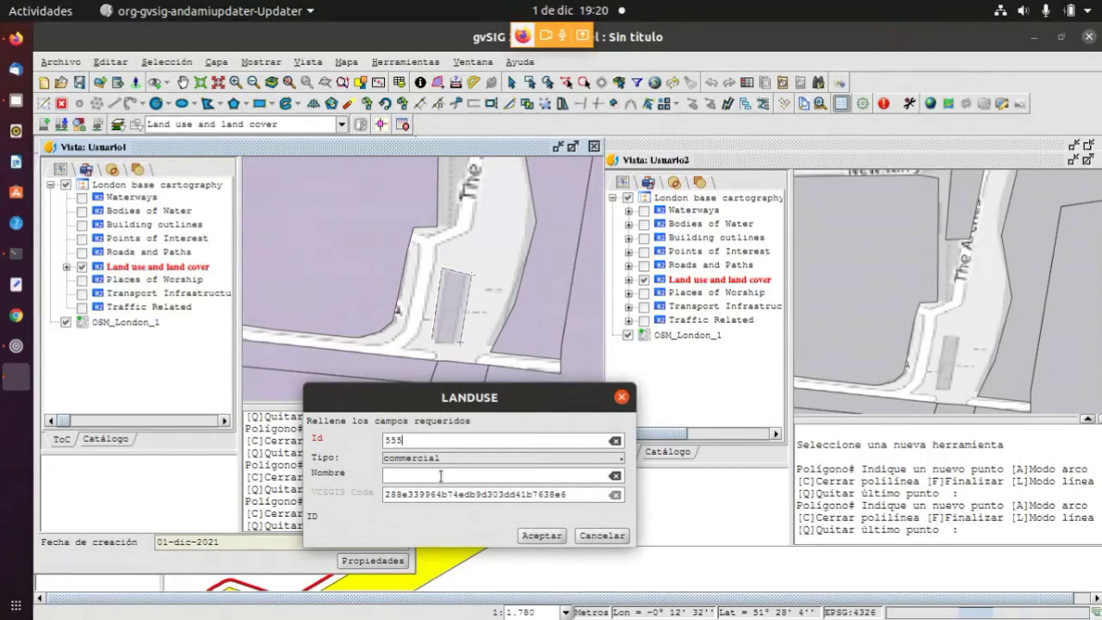
{"action": "left_click", "coordinate": [541, 534]}
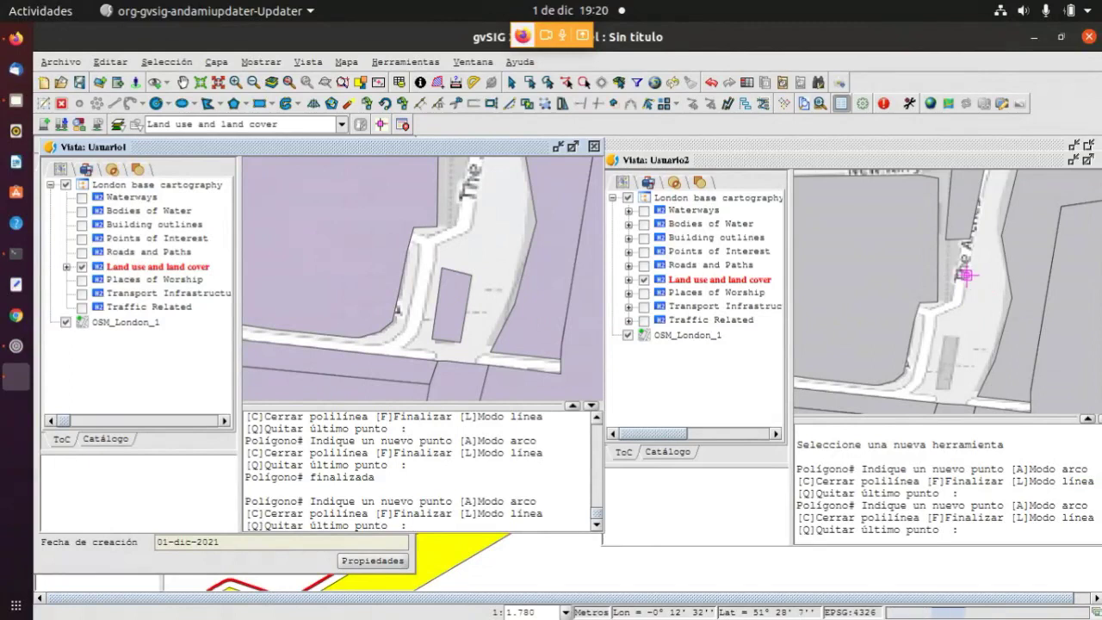
Draw a small polygon in Usuario2 between the large block and The Arches road, and accept it with Id 6
{"action": "left_click", "coordinate": [717, 159]}
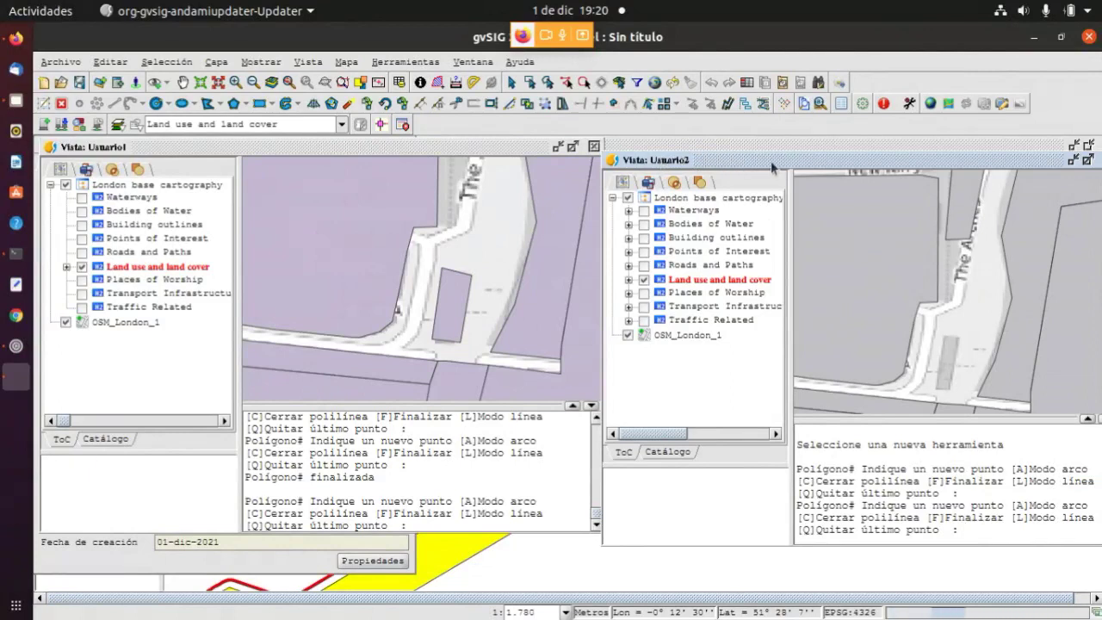
{"action": "left_click", "coordinate": [211, 108]}
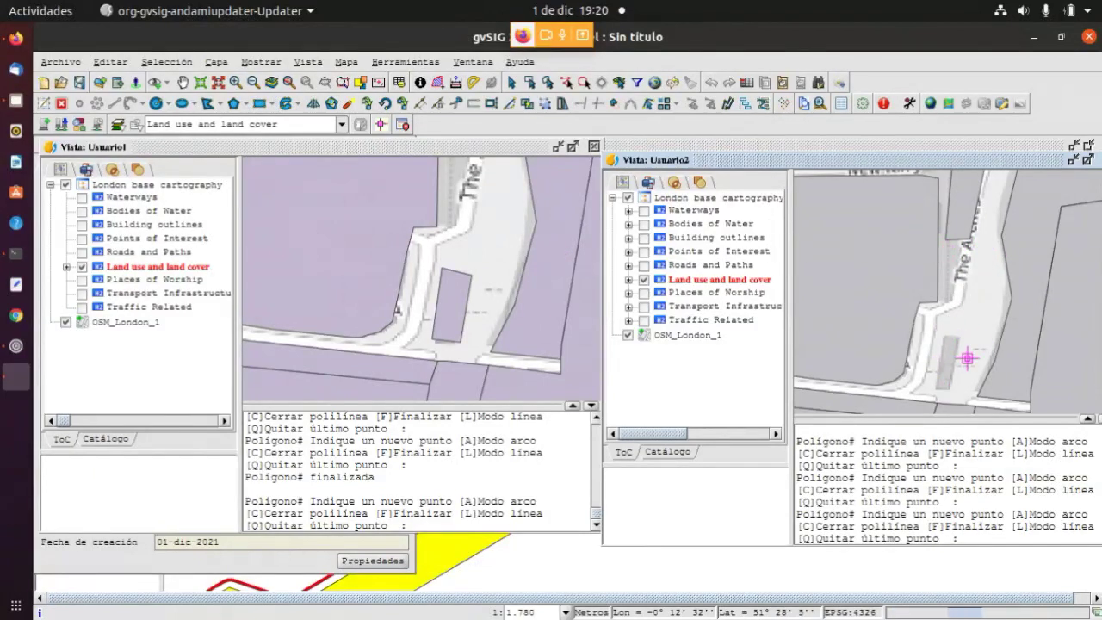
{"action": "left_click", "coordinate": [945, 239]}
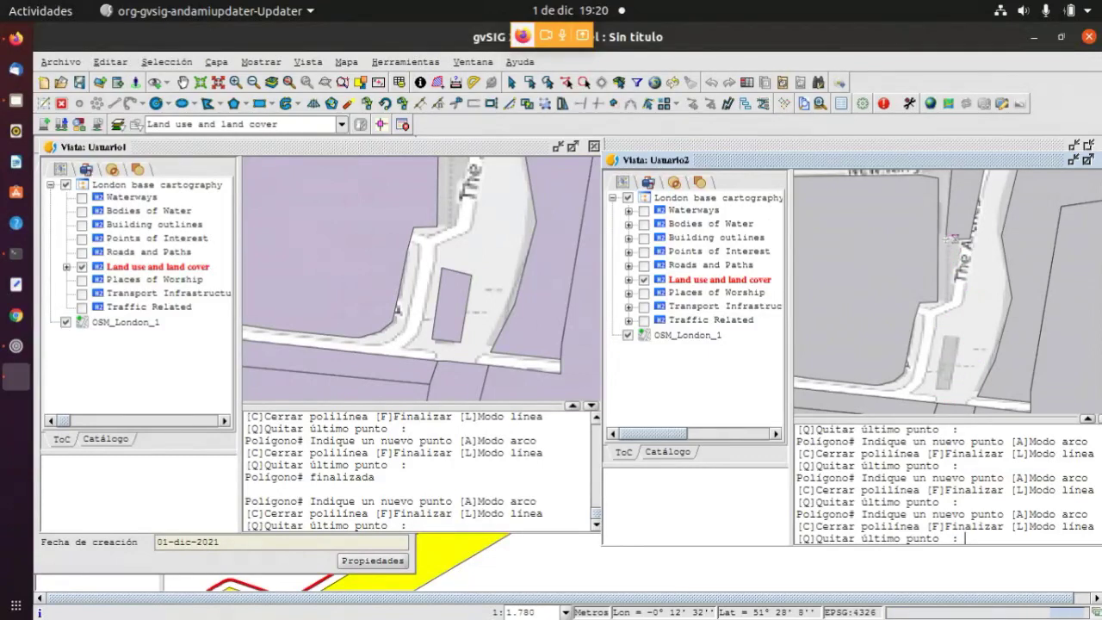
{"action": "double_click", "coordinate": [950, 297]}
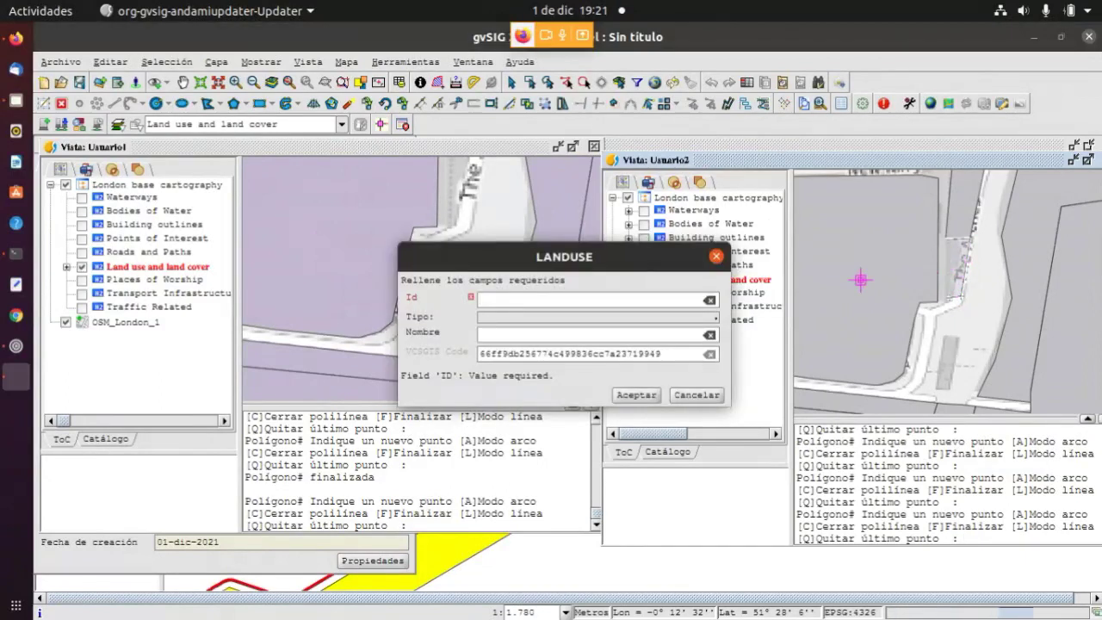
{"action": "type", "text": "6"}
{"action": "left_click", "coordinate": [622, 395]}
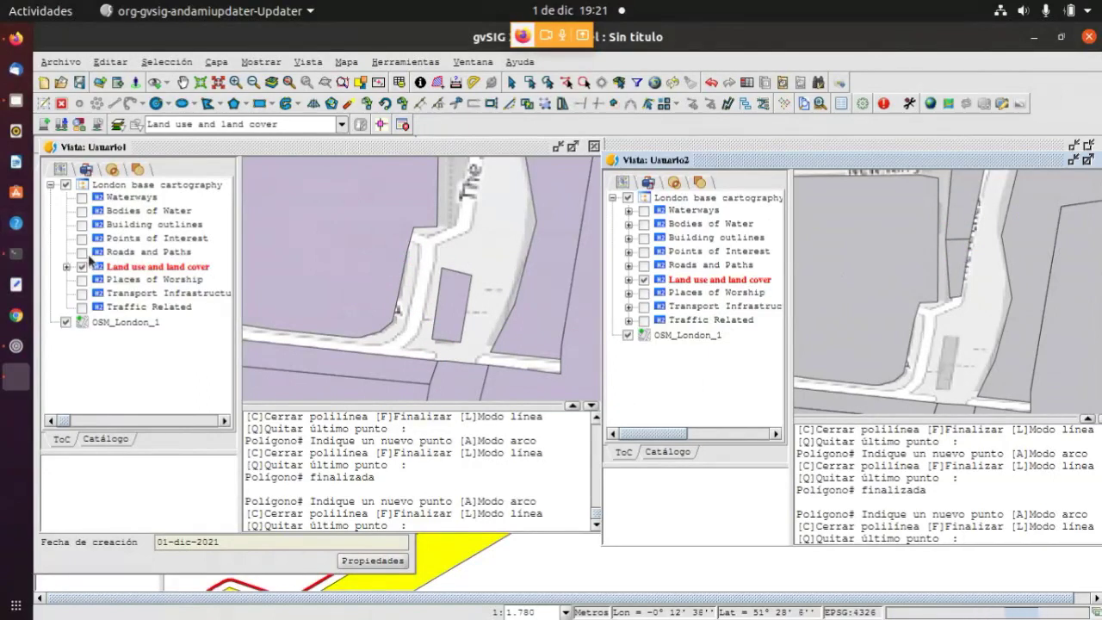
Finish editing the Land use and land cover layer in Usuario1 and save its changes
{"action": "right_click", "coordinate": [115, 272]}
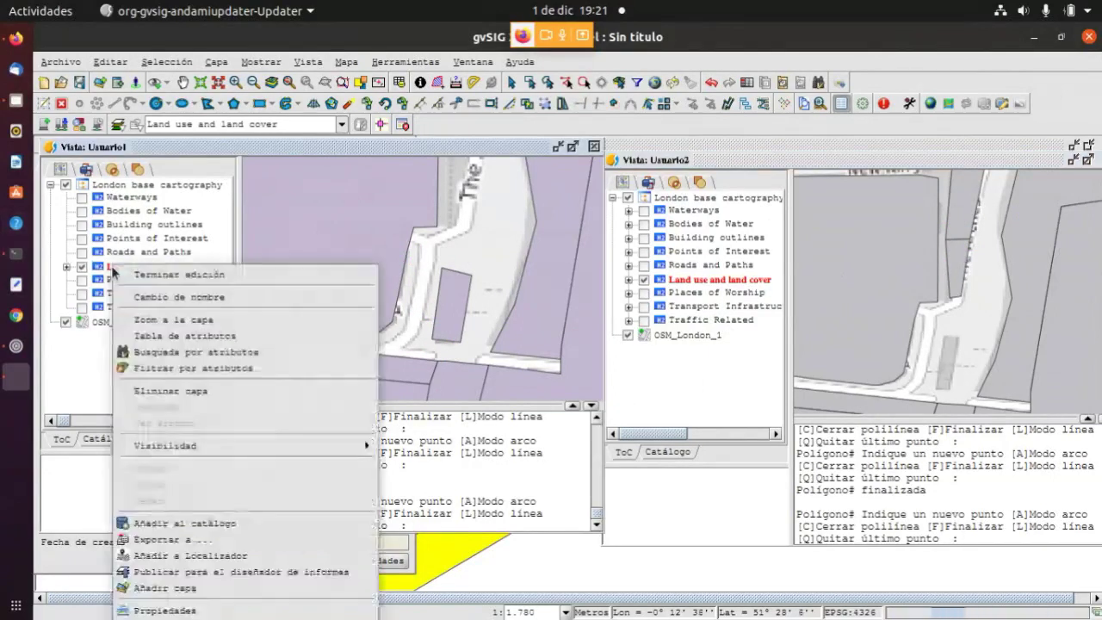
{"action": "left_click", "coordinate": [164, 276]}
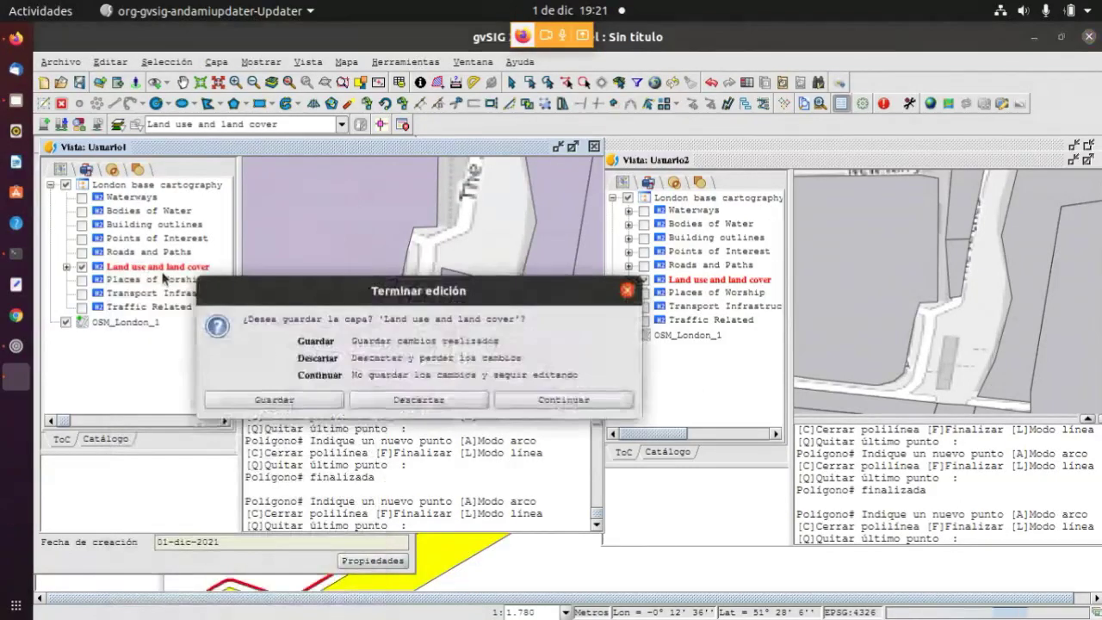
{"action": "left_click", "coordinate": [264, 401]}
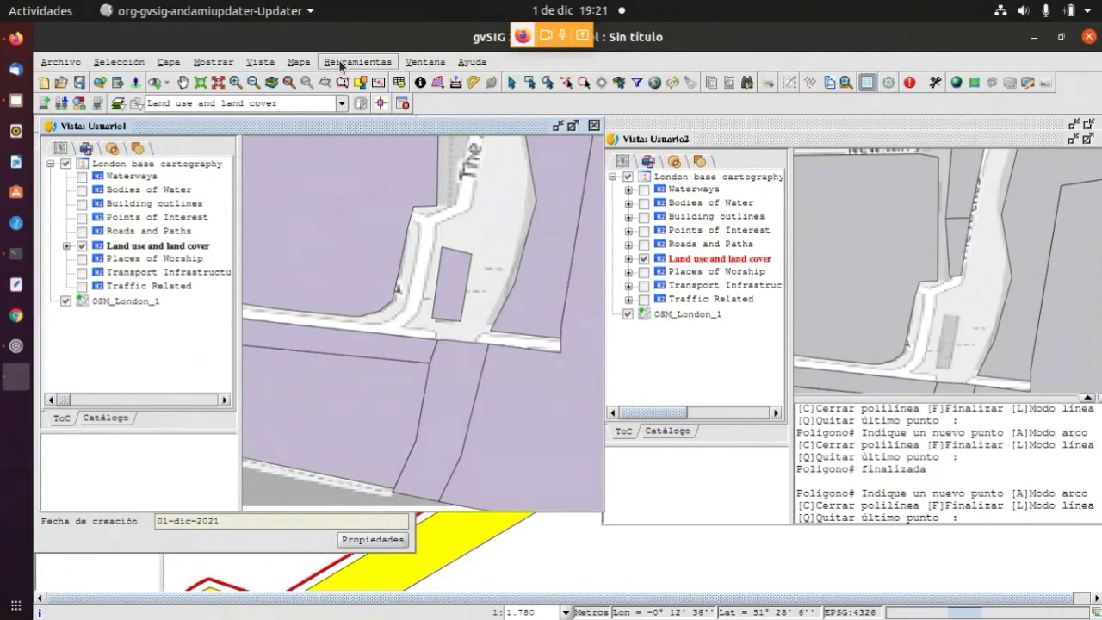
Open the VCSGis changes window and show the changes of the Repositorio1-CT1 working copy
{"action": "left_click", "coordinate": [96, 105]}
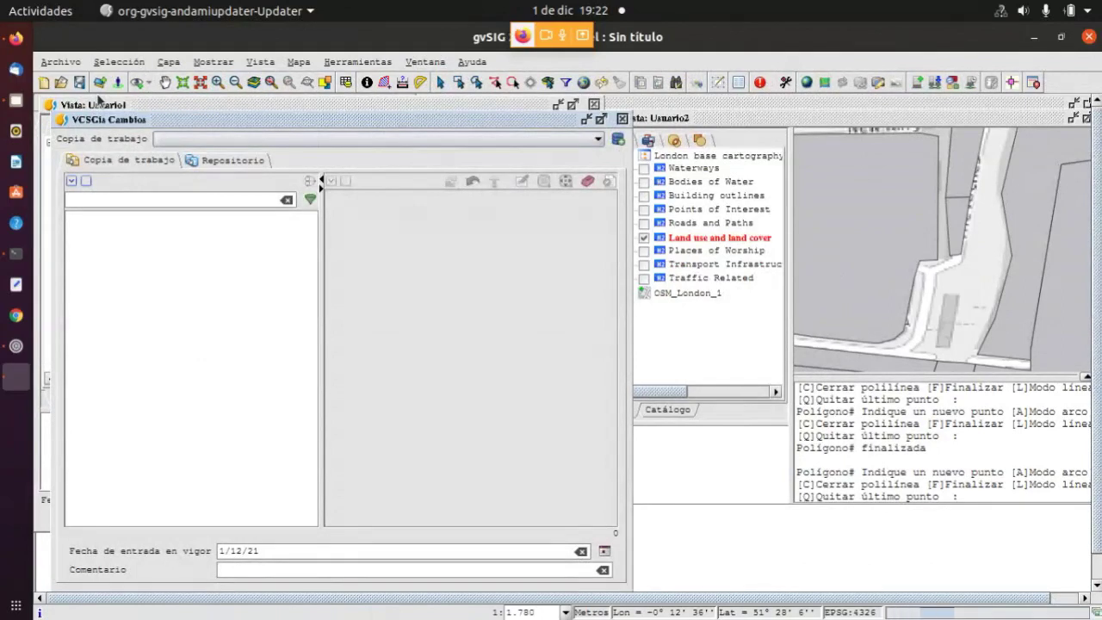
{"action": "left_click", "coordinate": [211, 139]}
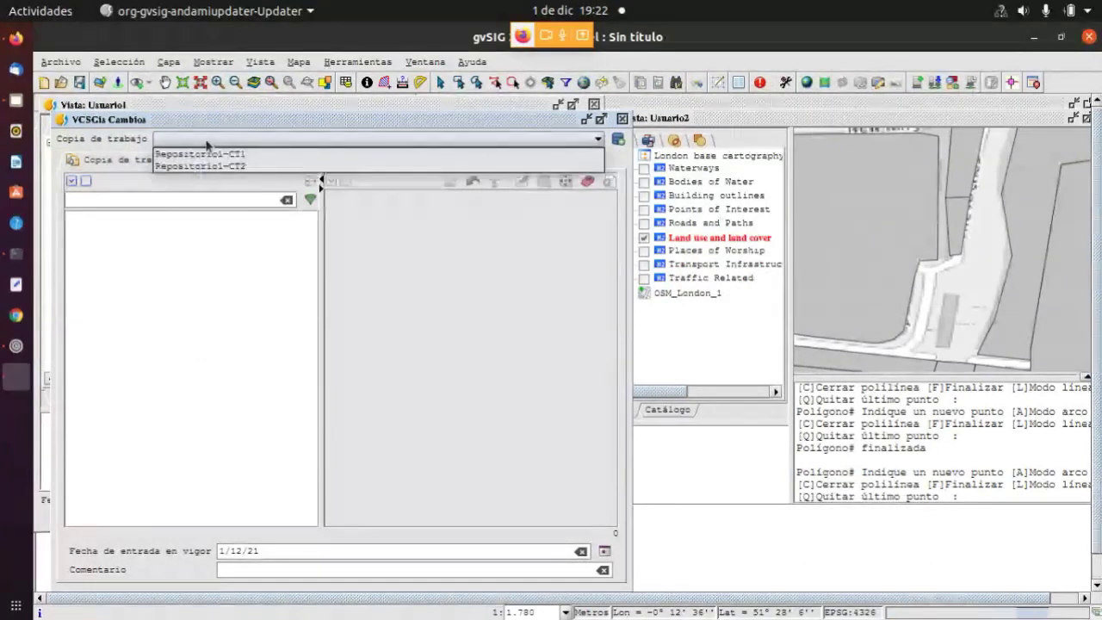
{"action": "left_click", "coordinate": [212, 149]}
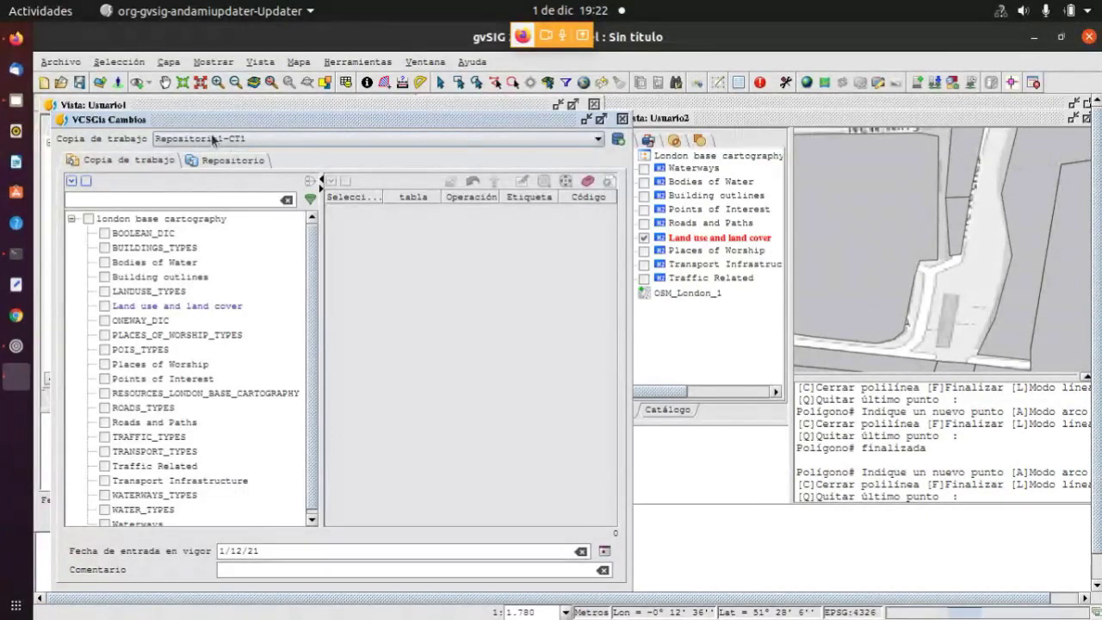
Commit the Land use and land cover change of the Repositorio1-CT1 working copy to the repository and close the changes window
{"action": "left_click", "coordinate": [104, 305]}
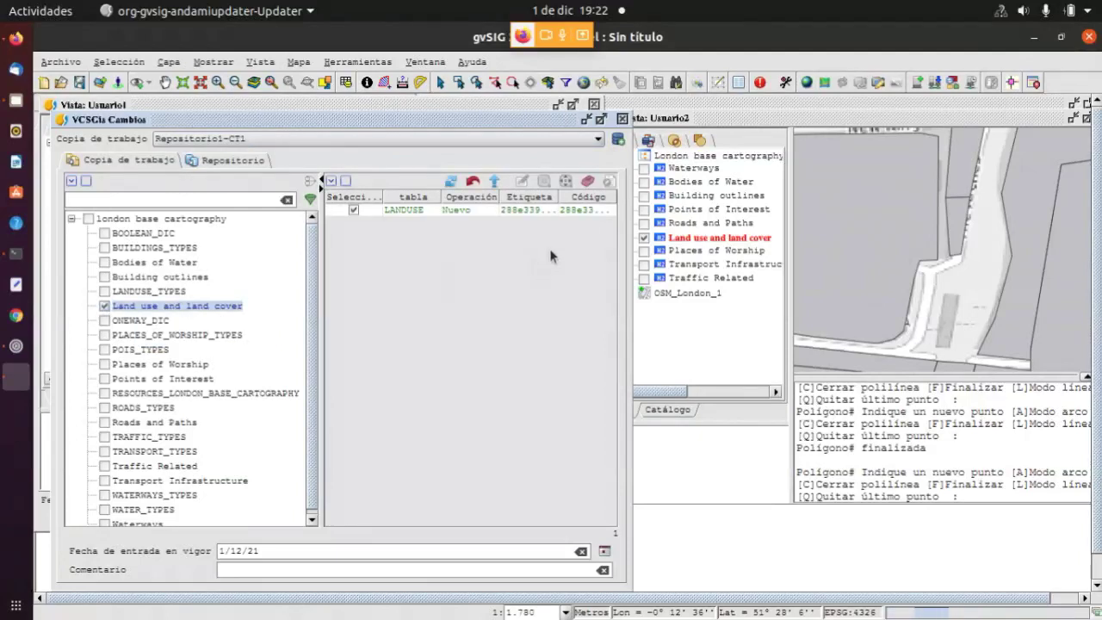
{"action": "left_click", "coordinate": [495, 182]}
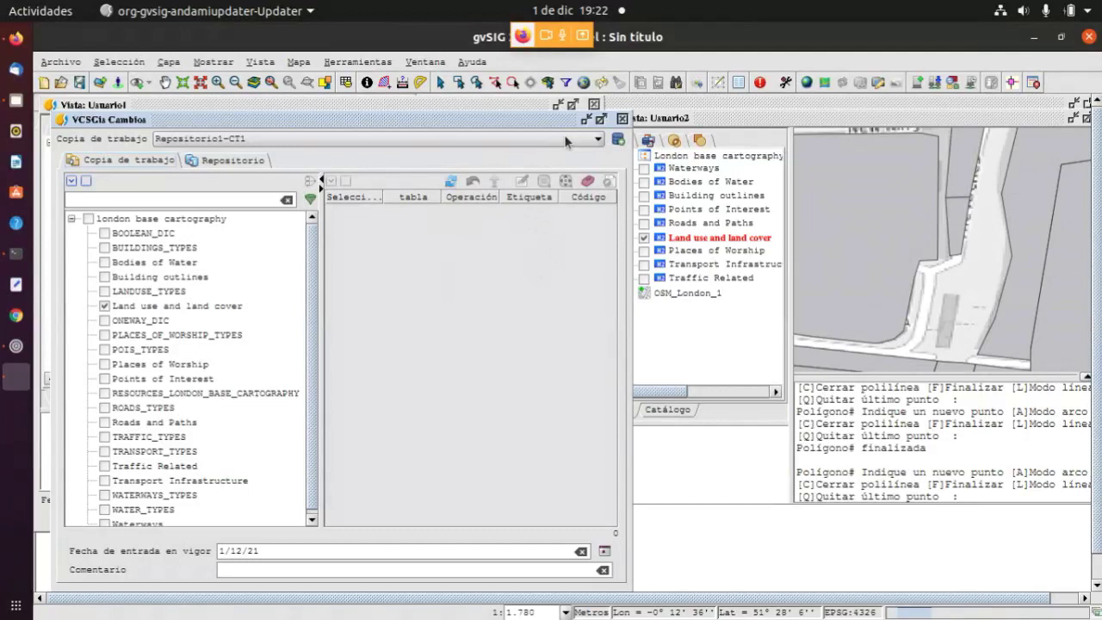
{"action": "left_click", "coordinate": [622, 119]}
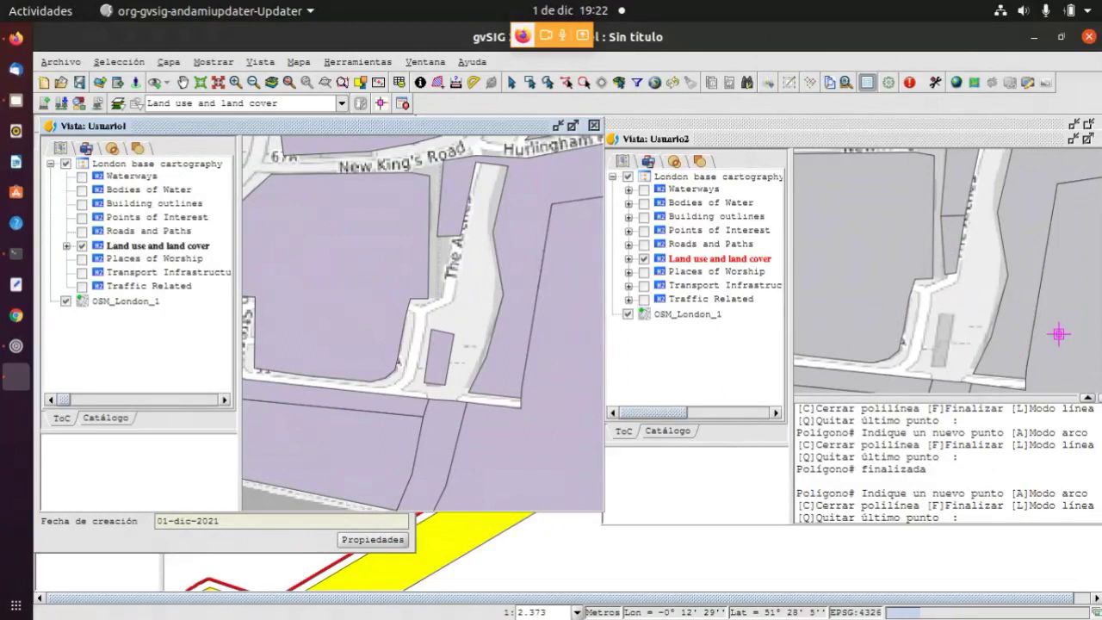
Finish editing the Land use and land cover layer in Usuario2 and save its changes
{"action": "right_click", "coordinate": [704, 260]}
{"action": "left_click", "coordinate": [704, 262]}
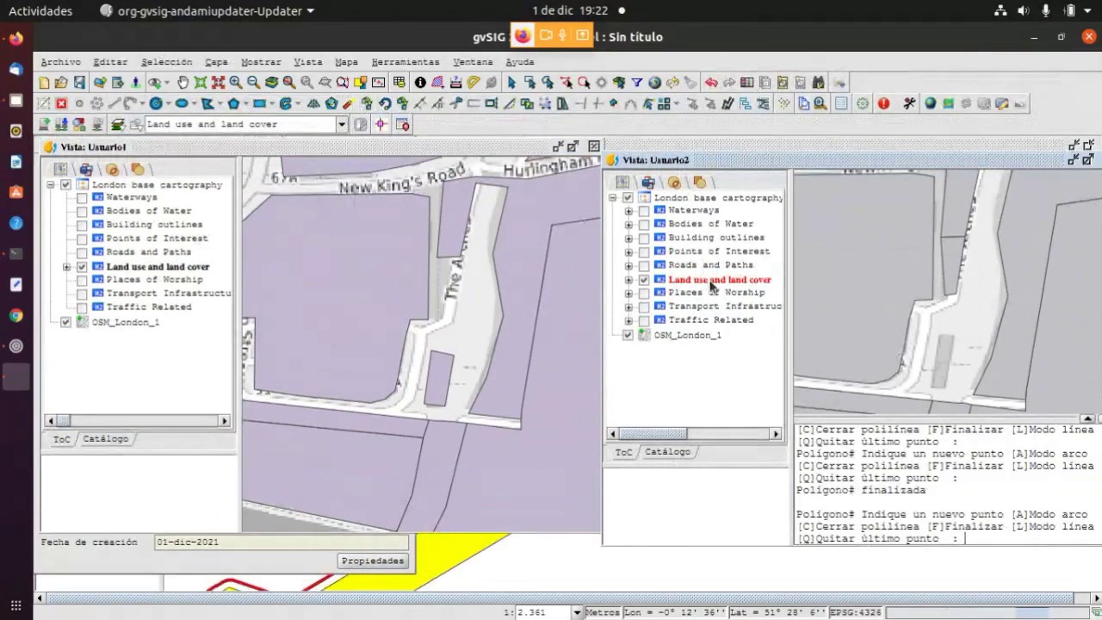
{"action": "right_click", "coordinate": [712, 286]}
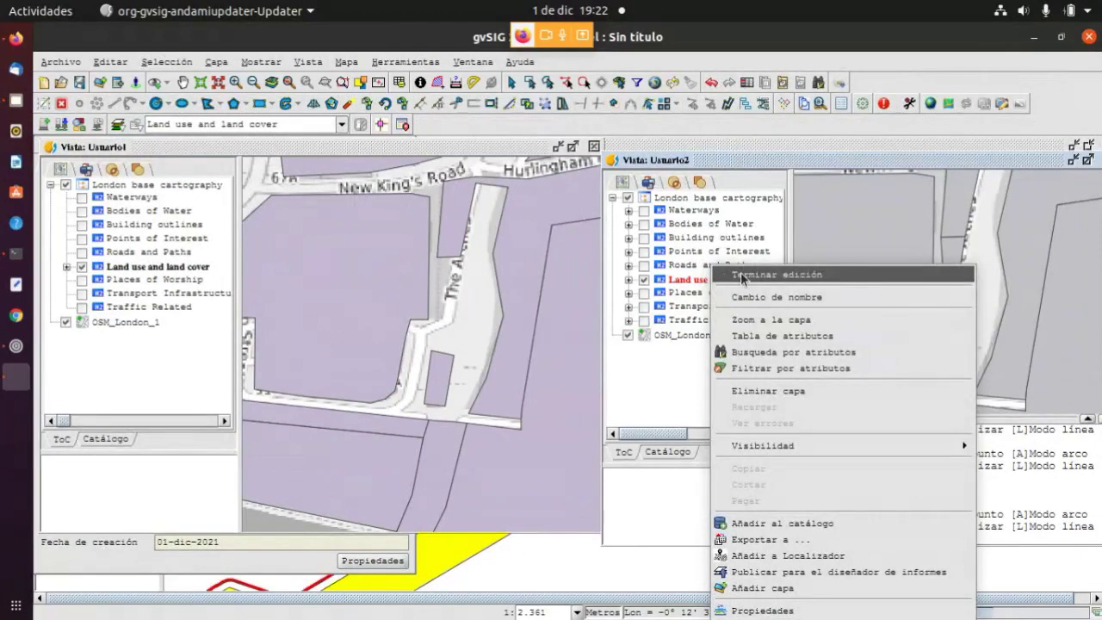
{"action": "left_click", "coordinate": [741, 275]}
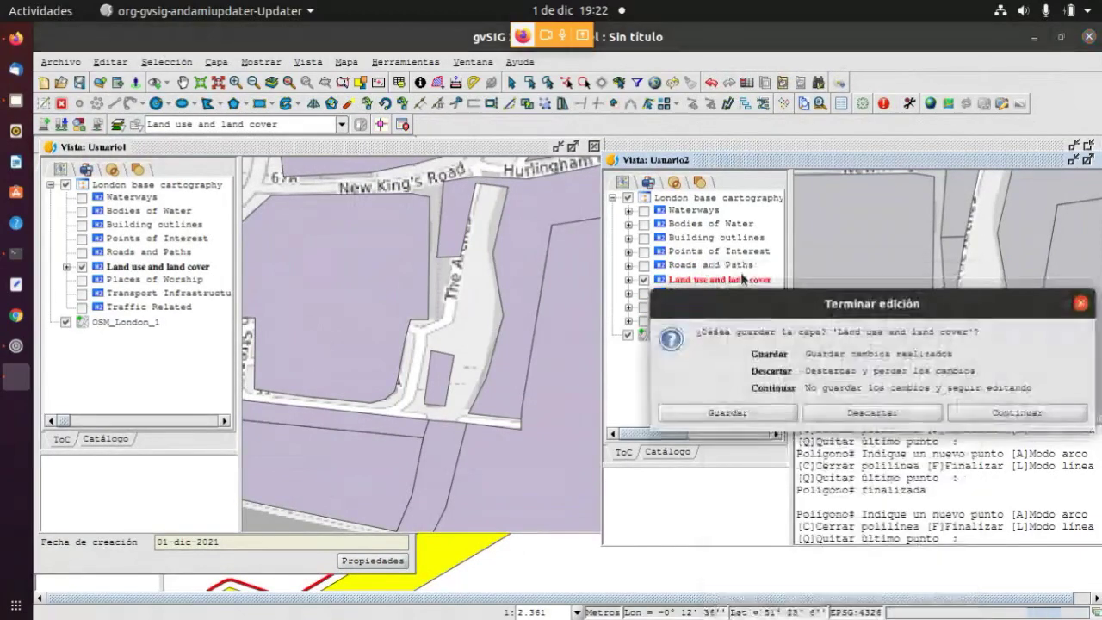
{"action": "left_click", "coordinate": [762, 413]}
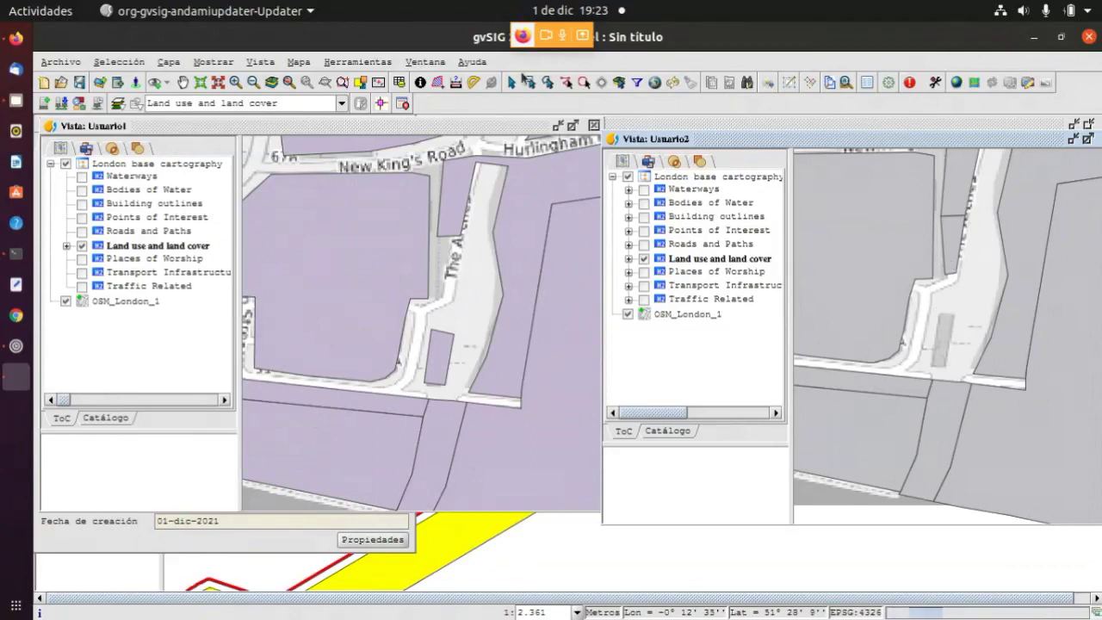
Open the VCSGis changes window and show the local changes of the Repositorio1-CT2 working copy
{"action": "left_click", "coordinate": [345, 64]}
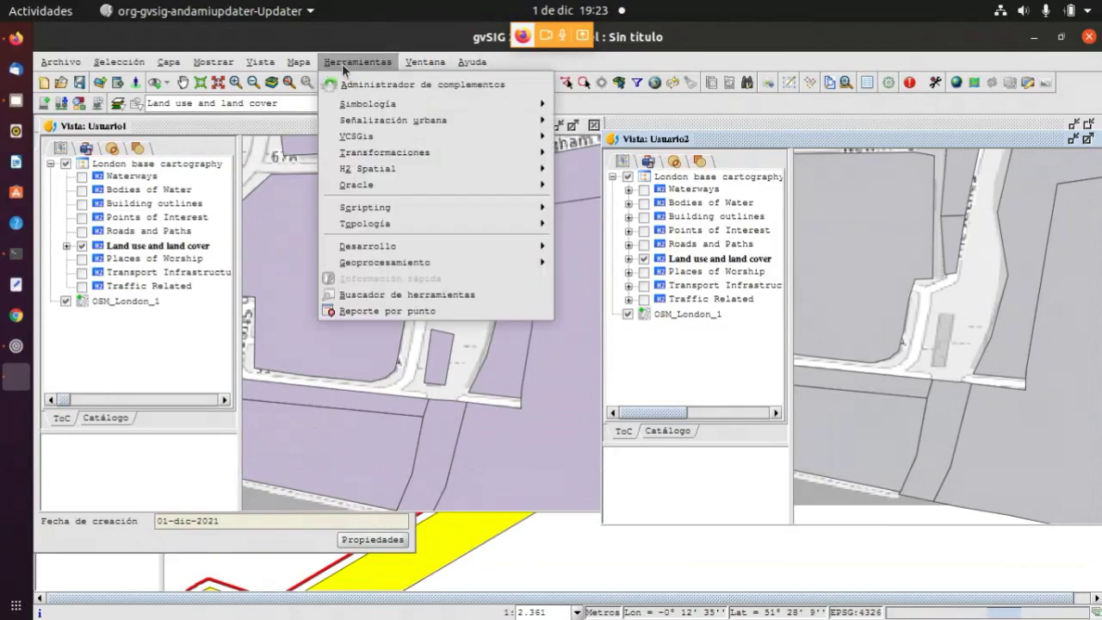
{"action": "left_click", "coordinate": [344, 64]}
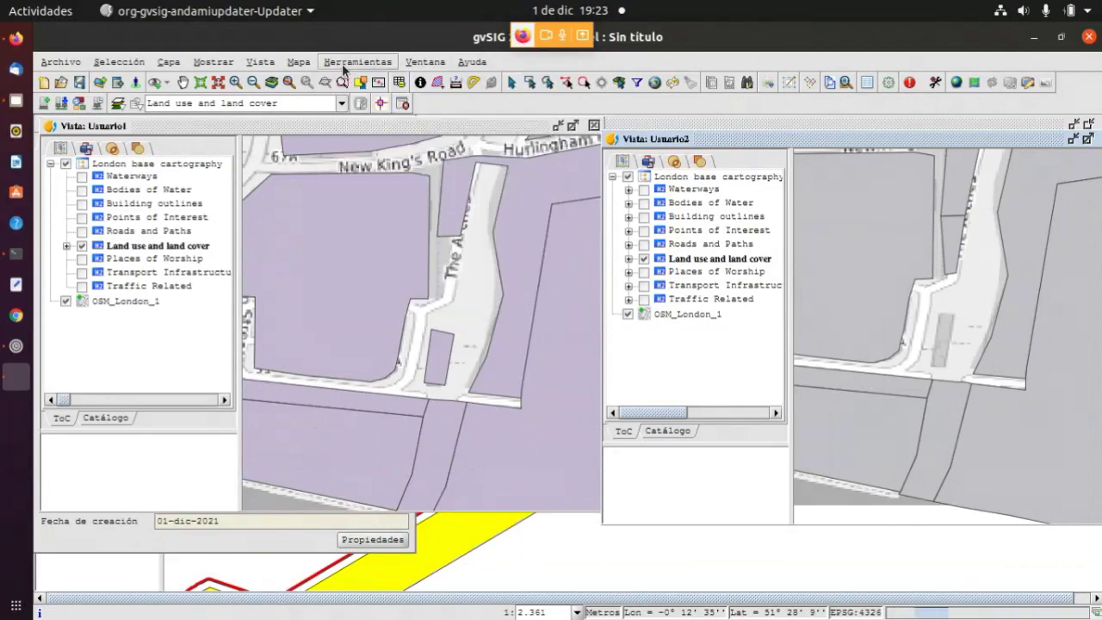
{"action": "left_click", "coordinate": [99, 105]}
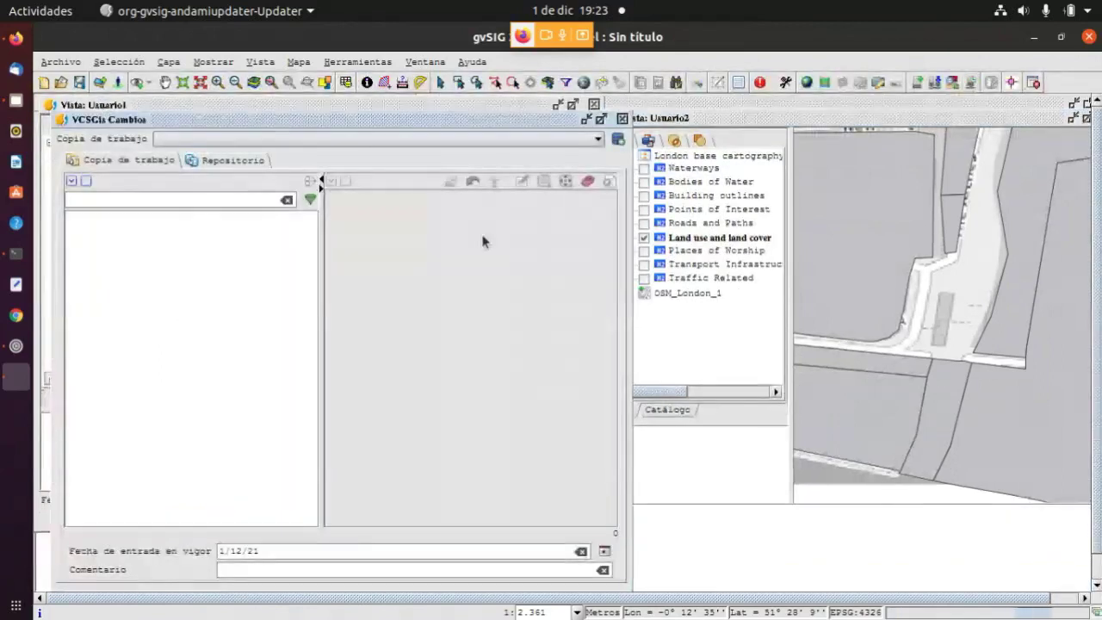
{"action": "left_click", "coordinate": [444, 137]}
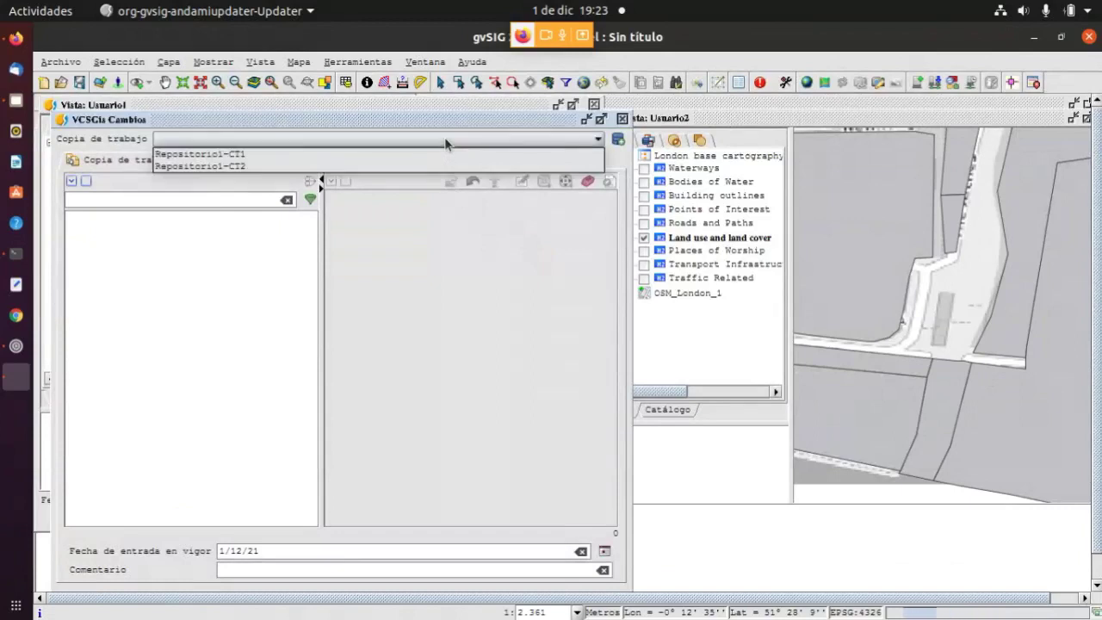
{"action": "left_click", "coordinate": [444, 168]}
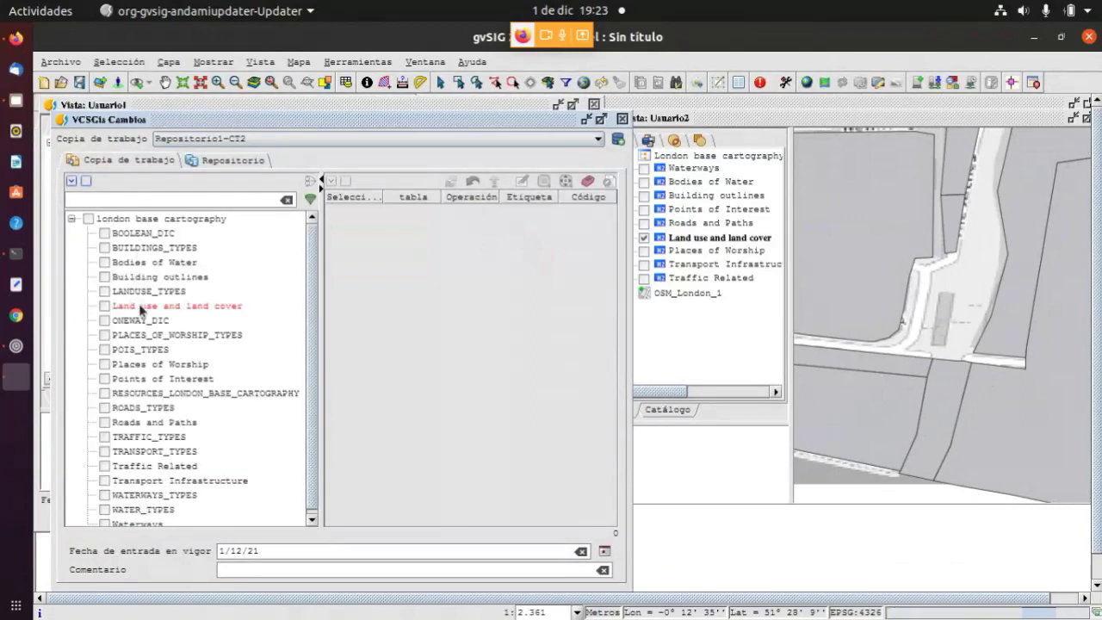
{"action": "mouse_move", "coordinate": [132, 309]}
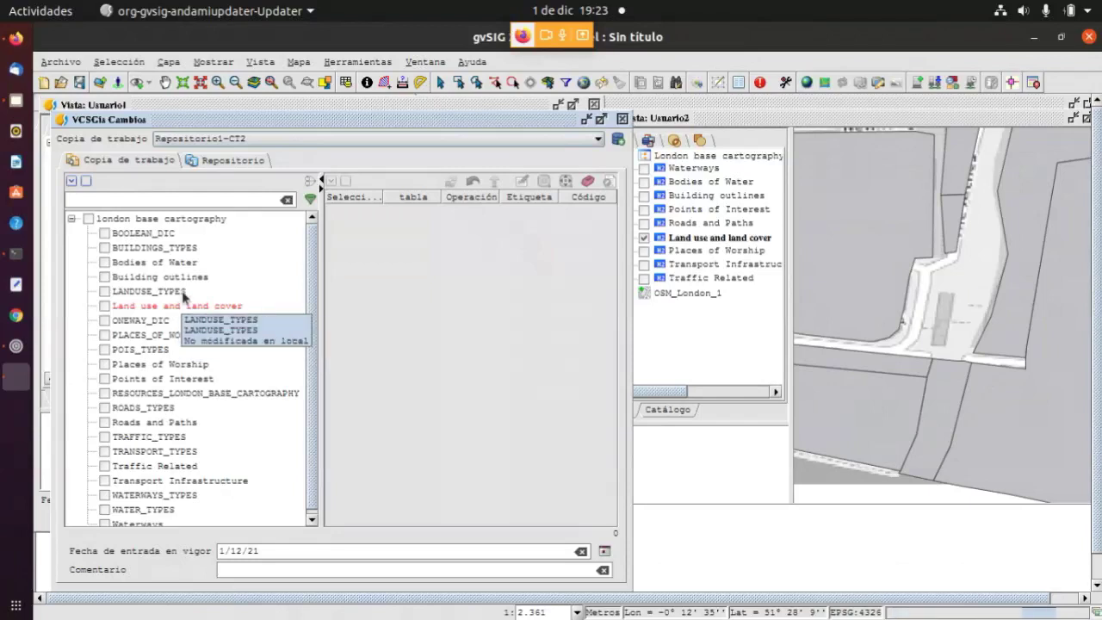
Download the remote repository changes of the Land use and land cover table for Repositorio1-CT2
{"action": "left_click", "coordinate": [236, 162]}
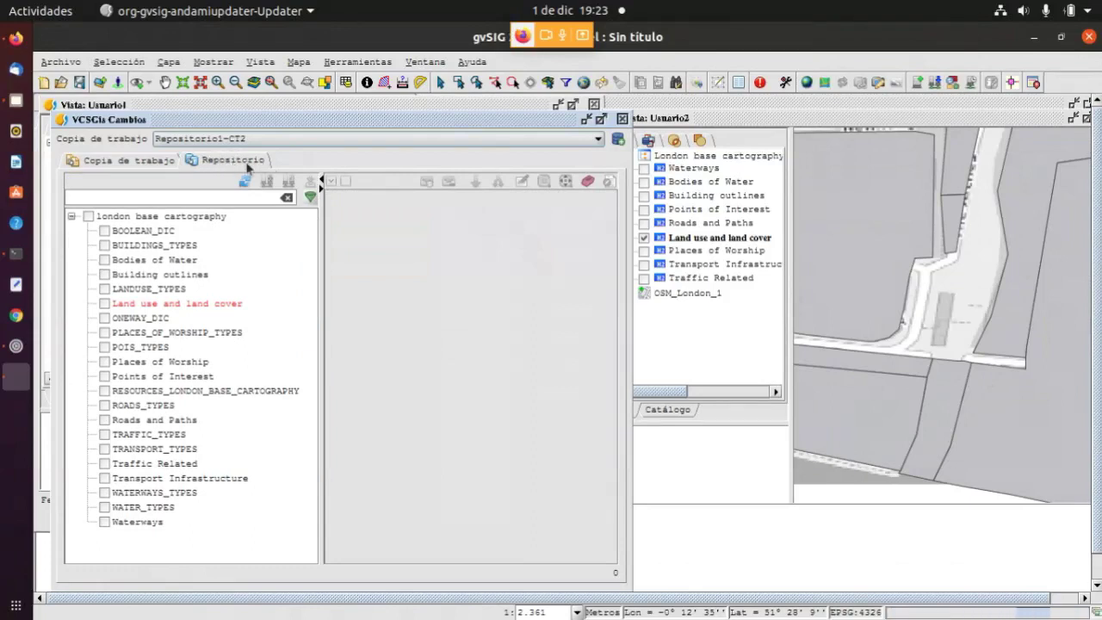
{"action": "left_click", "coordinate": [104, 304]}
{"action": "left_click", "coordinate": [104, 303]}
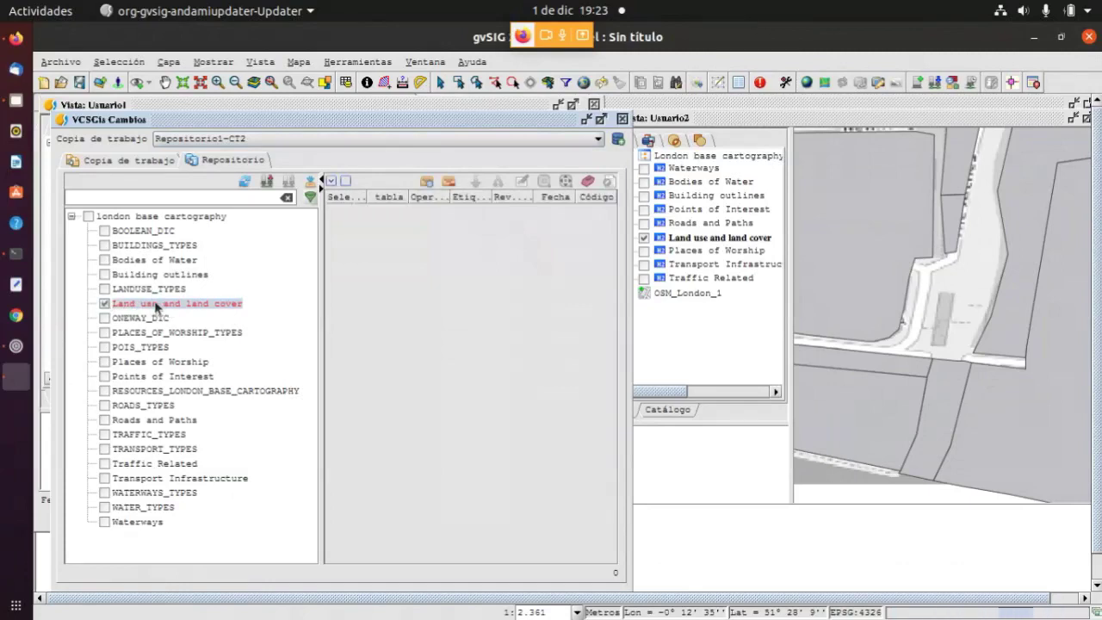
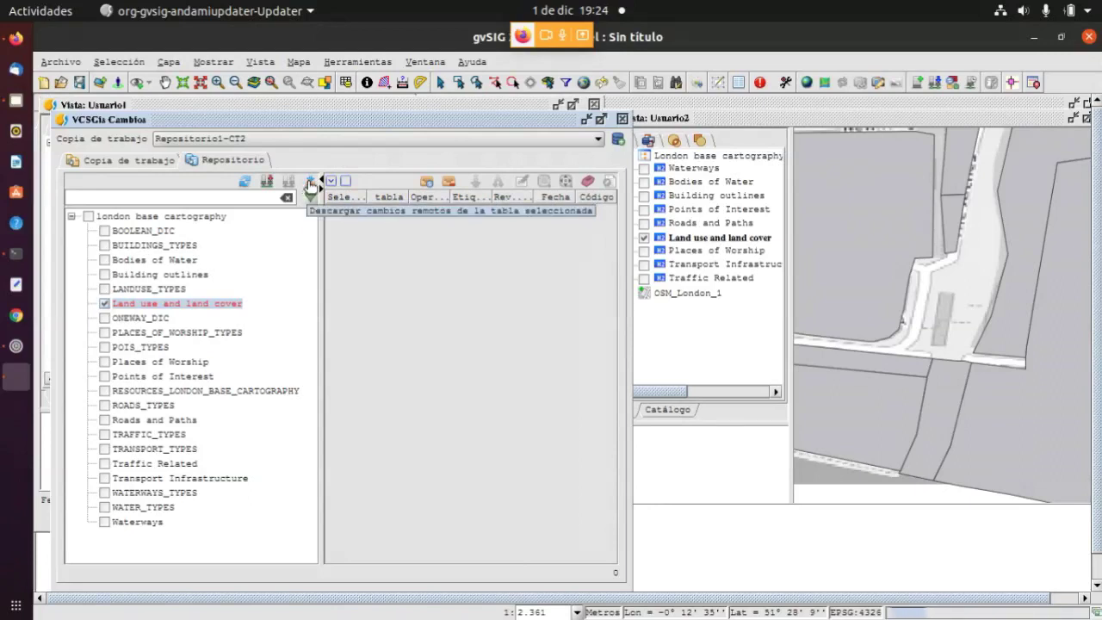
{"action": "left_click", "coordinate": [310, 183]}
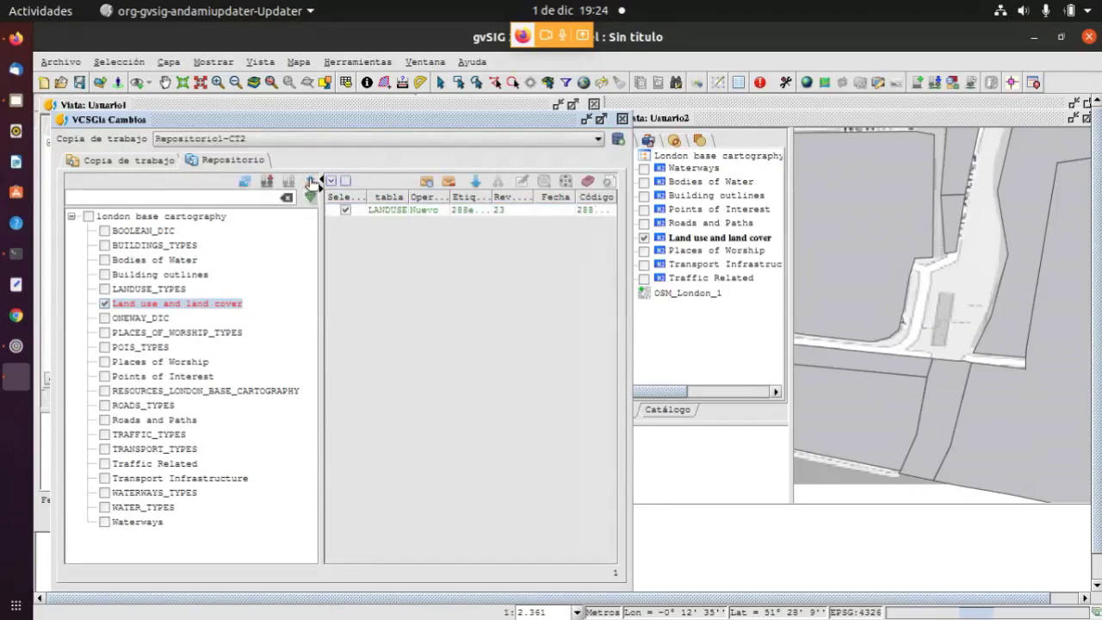
Show the downloaded LANDUSE change on the Usuario2 map and update the local table with it
{"action": "left_click", "coordinate": [453, 212]}
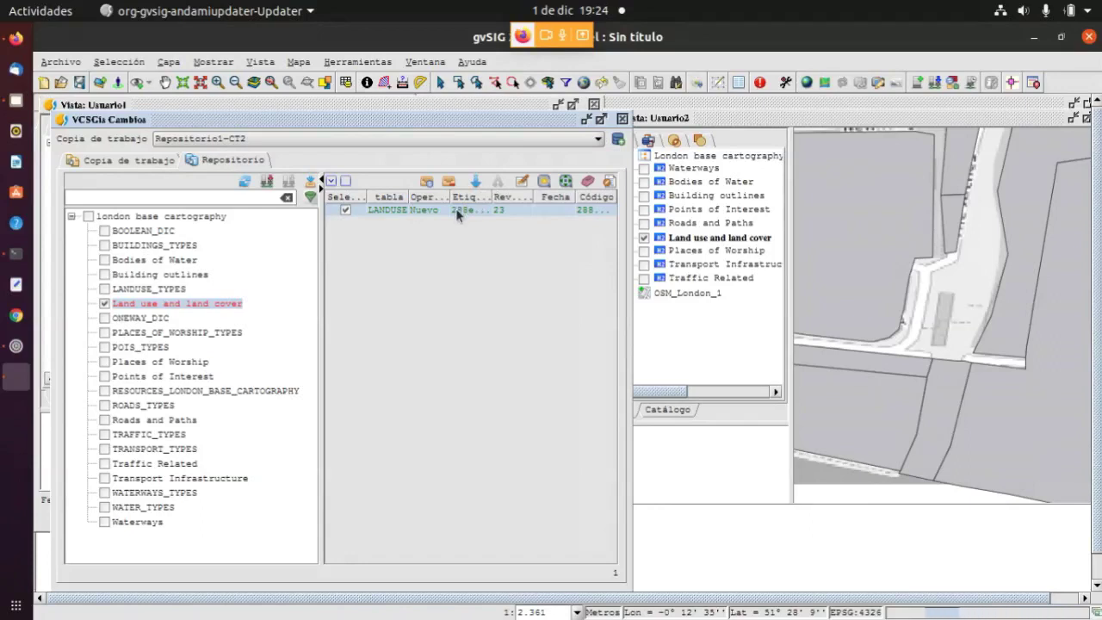
{"action": "left_click", "coordinate": [523, 184]}
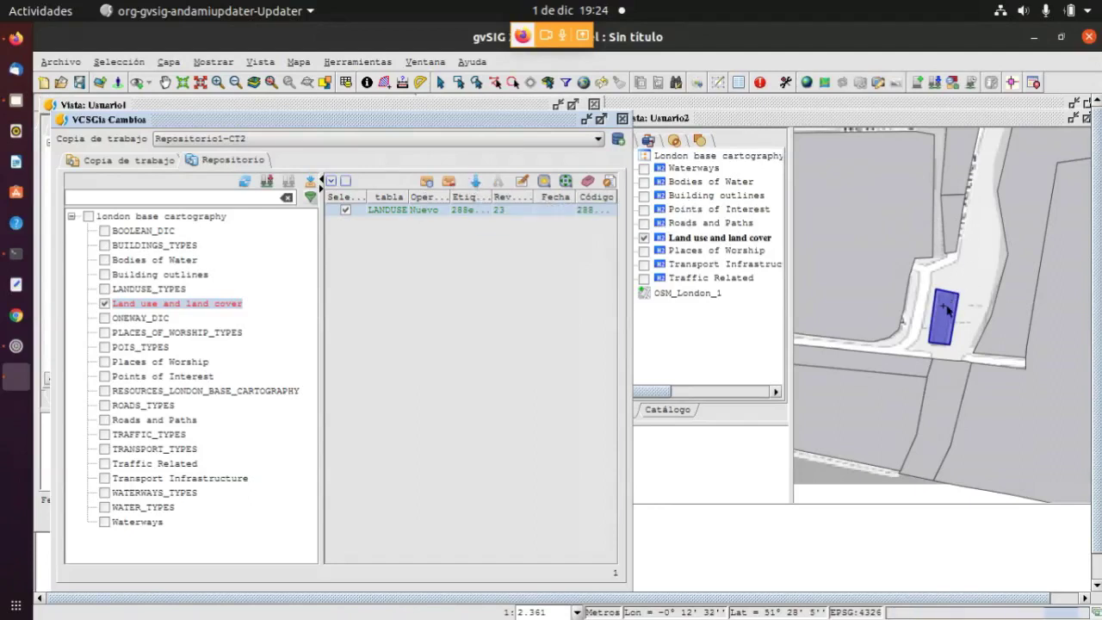
{"action": "left_click", "coordinate": [474, 185]}
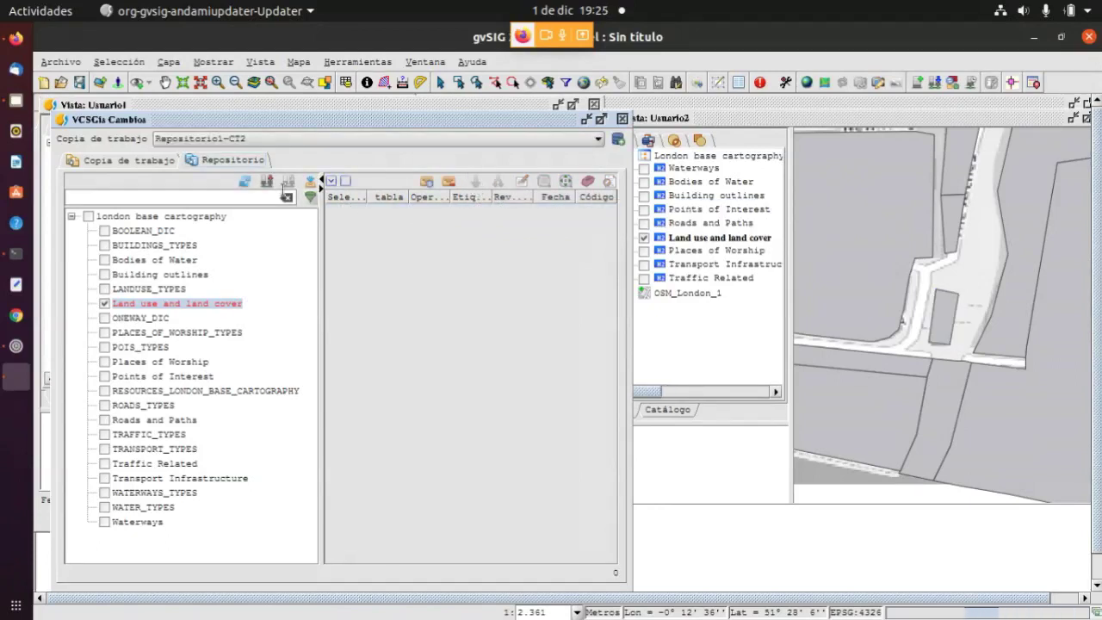
Commit the local Land use and land cover change of Repositorio1-CT2 to the repository and close the changes window
{"action": "left_click", "coordinate": [131, 162]}
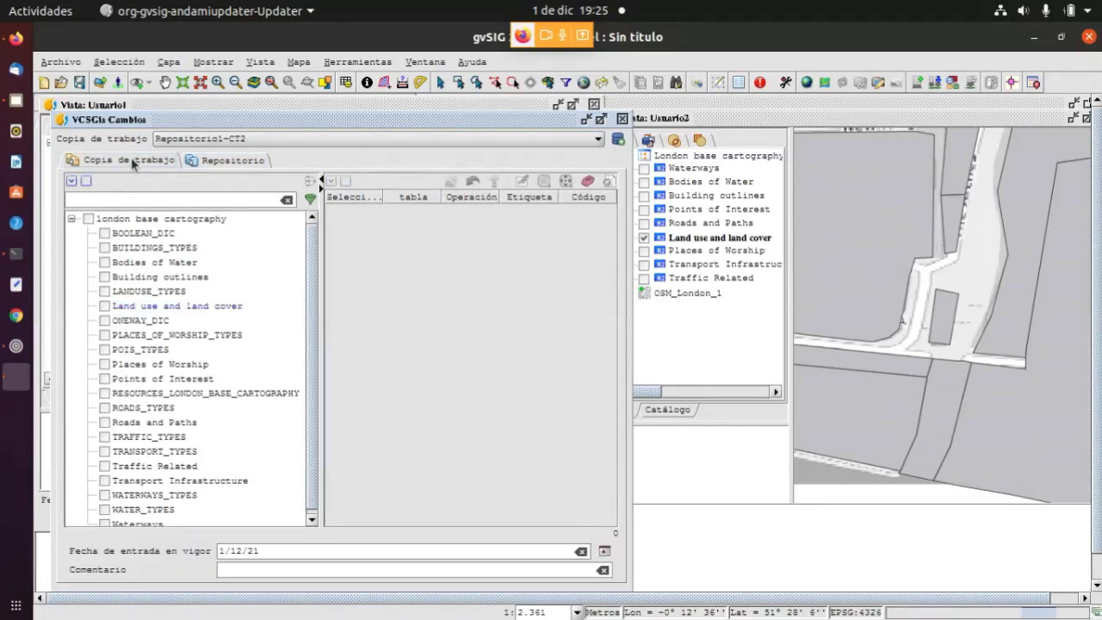
{"action": "left_click", "coordinate": [104, 307]}
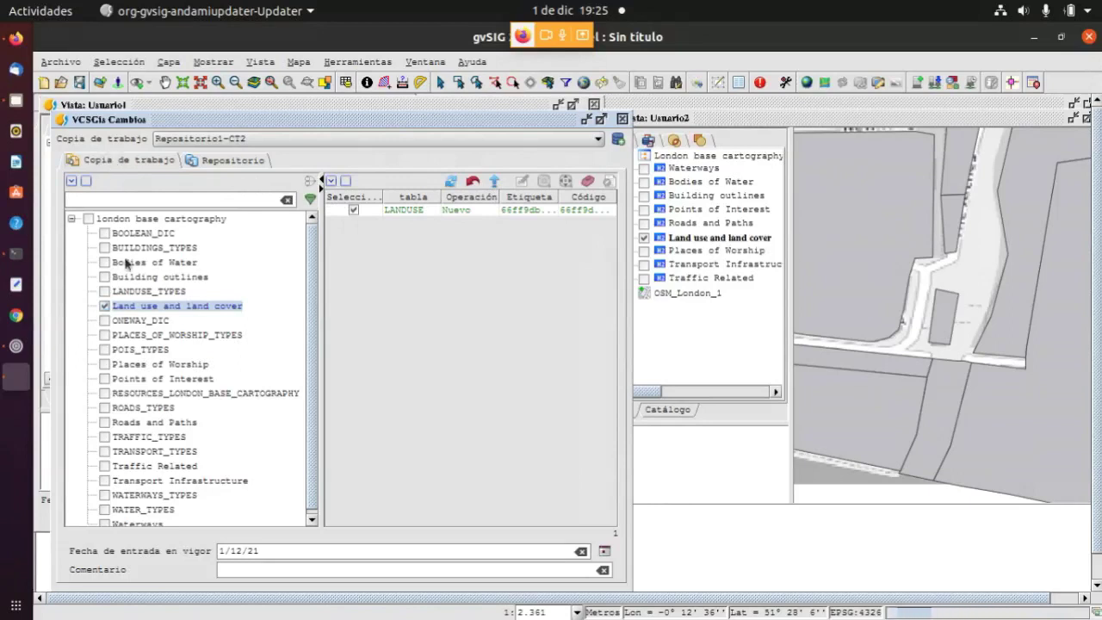
{"action": "mouse_move", "coordinate": [137, 308]}
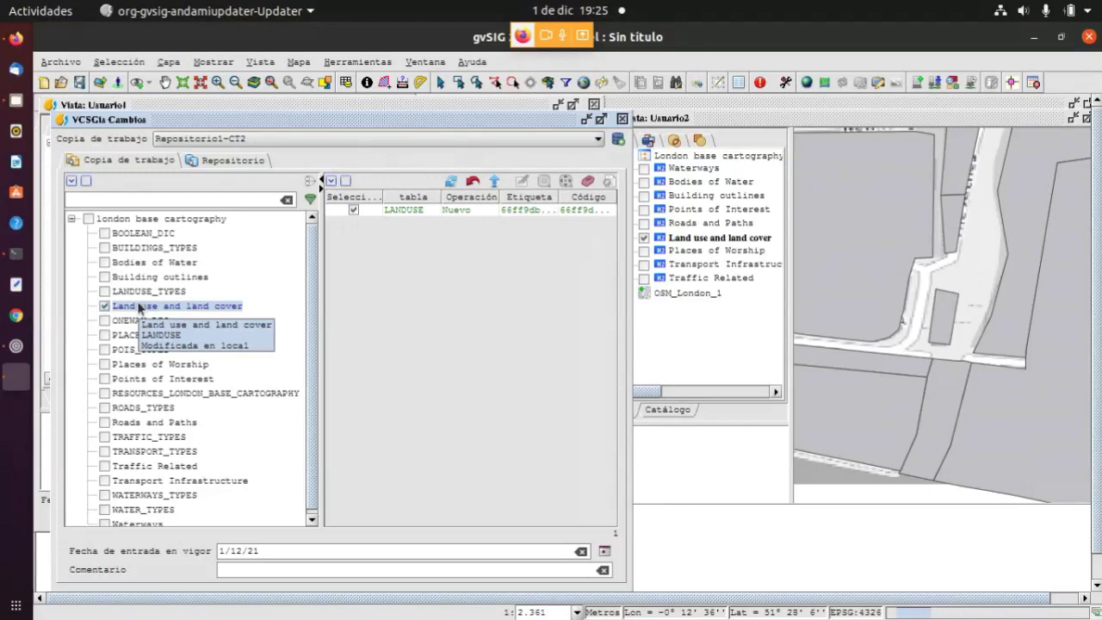
{"action": "left_click", "coordinate": [494, 182]}
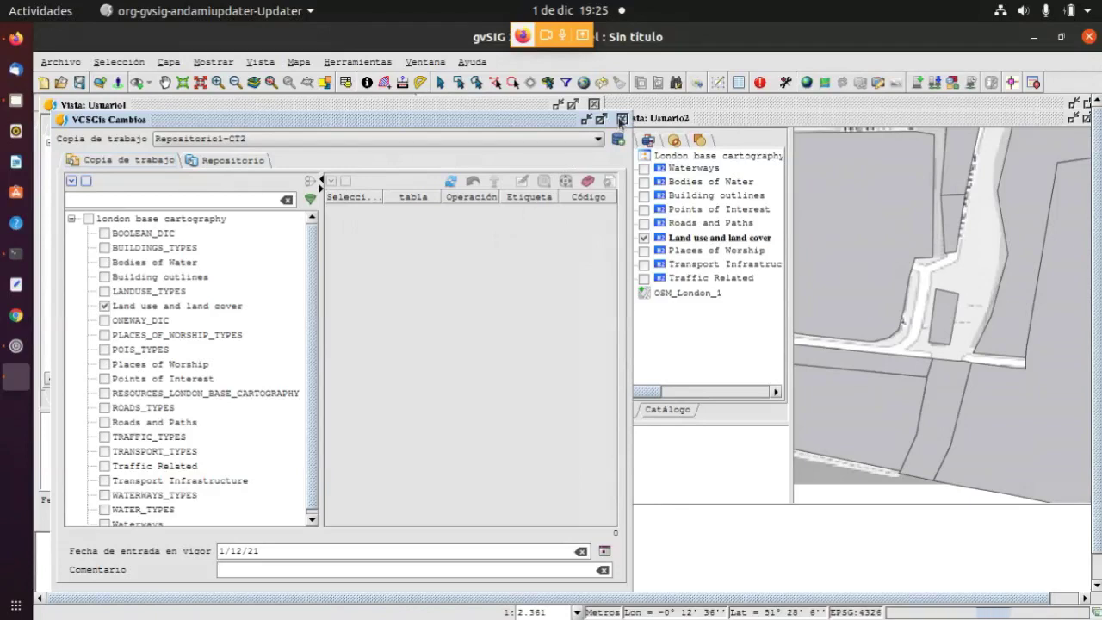
{"action": "left_click", "coordinate": [621, 120]}
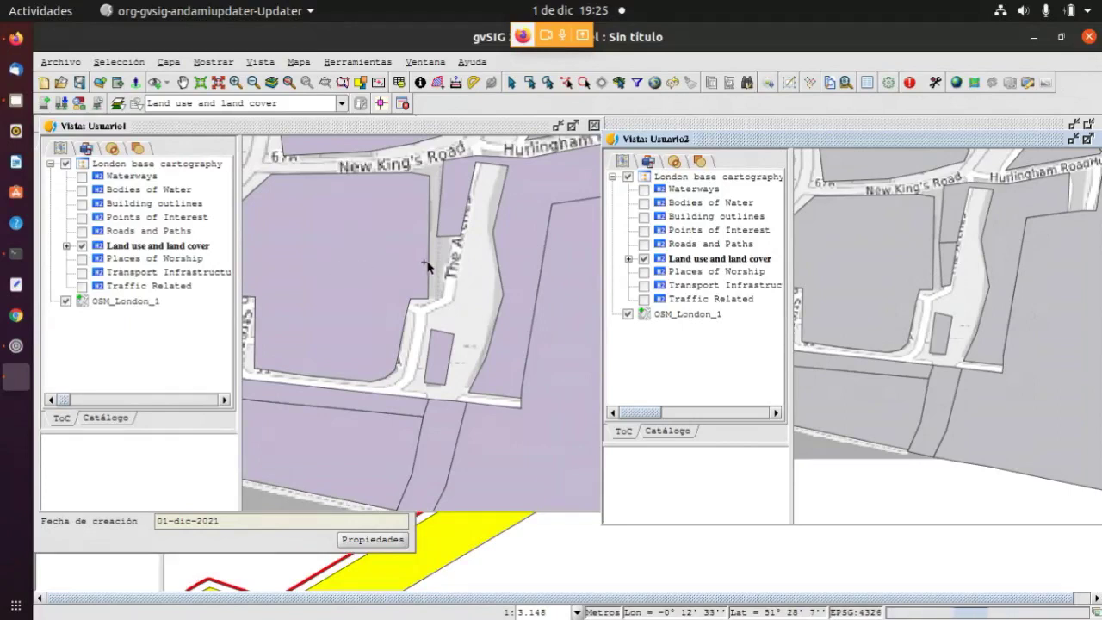
Reopen the VCSGis changes for the Repositorio1-CT1 working copy and select its Land use and land cover table
{"action": "left_click", "coordinate": [335, 270]}
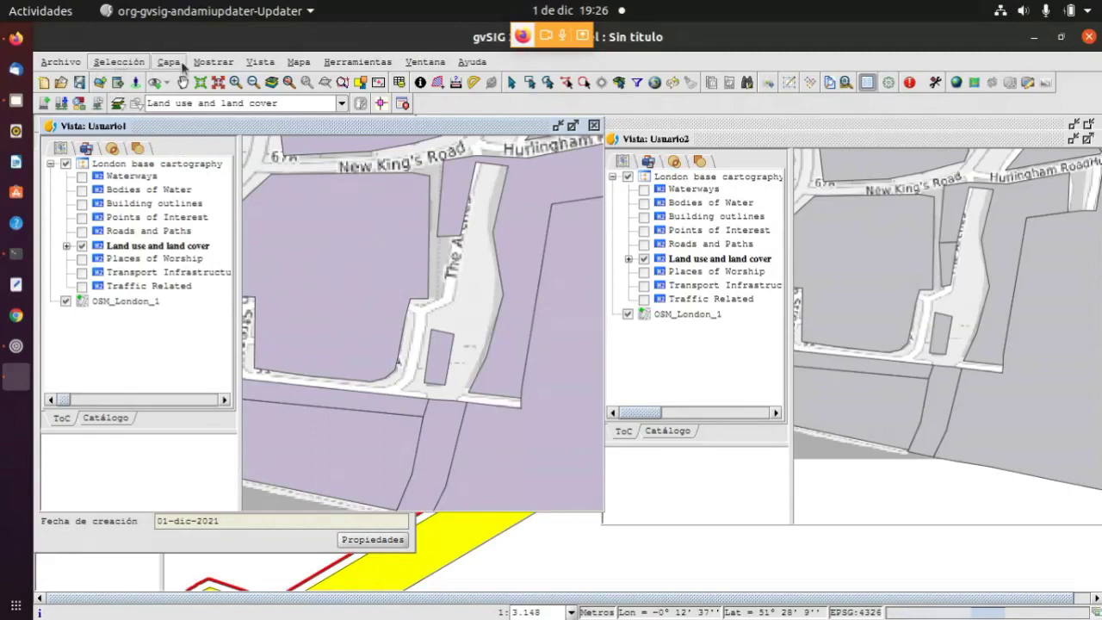
{"action": "left_click", "coordinate": [98, 105]}
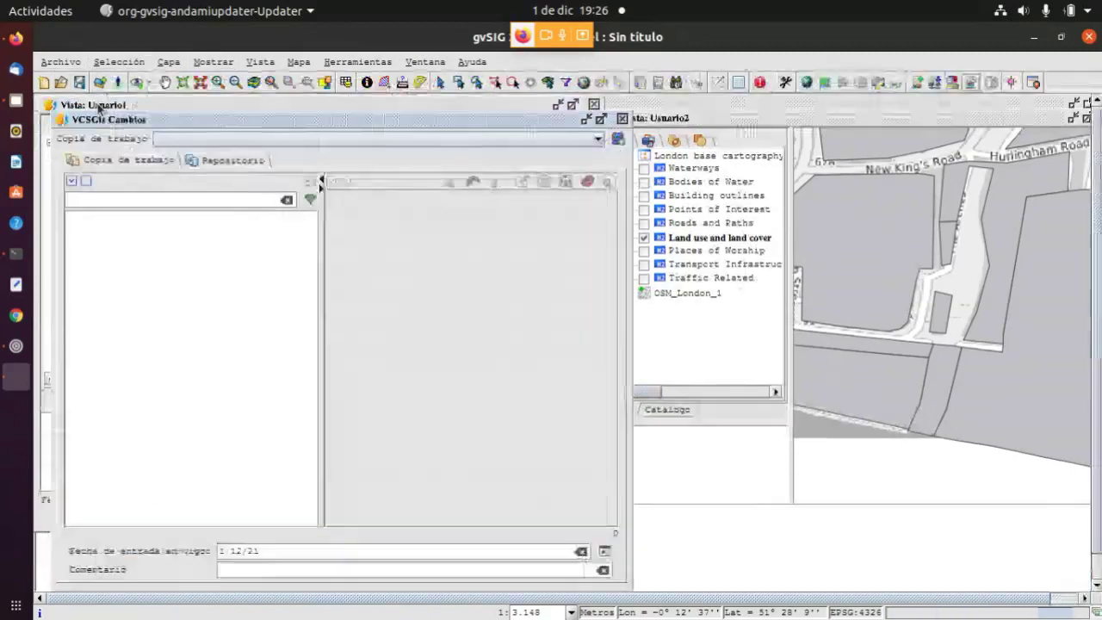
{"action": "left_click", "coordinate": [248, 140]}
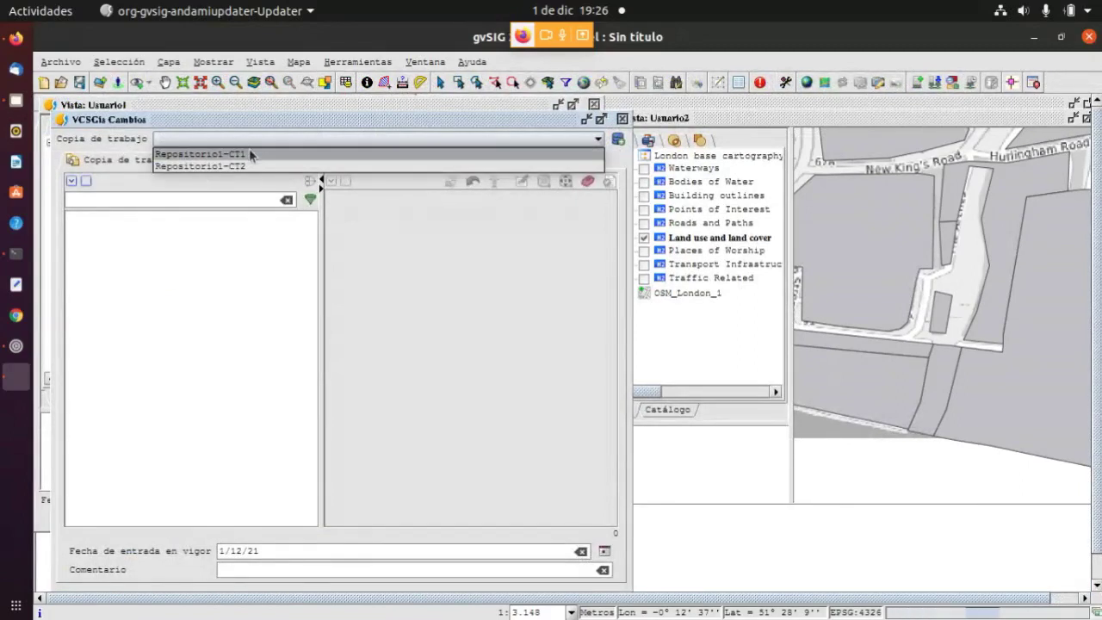
{"action": "left_click", "coordinate": [249, 150]}
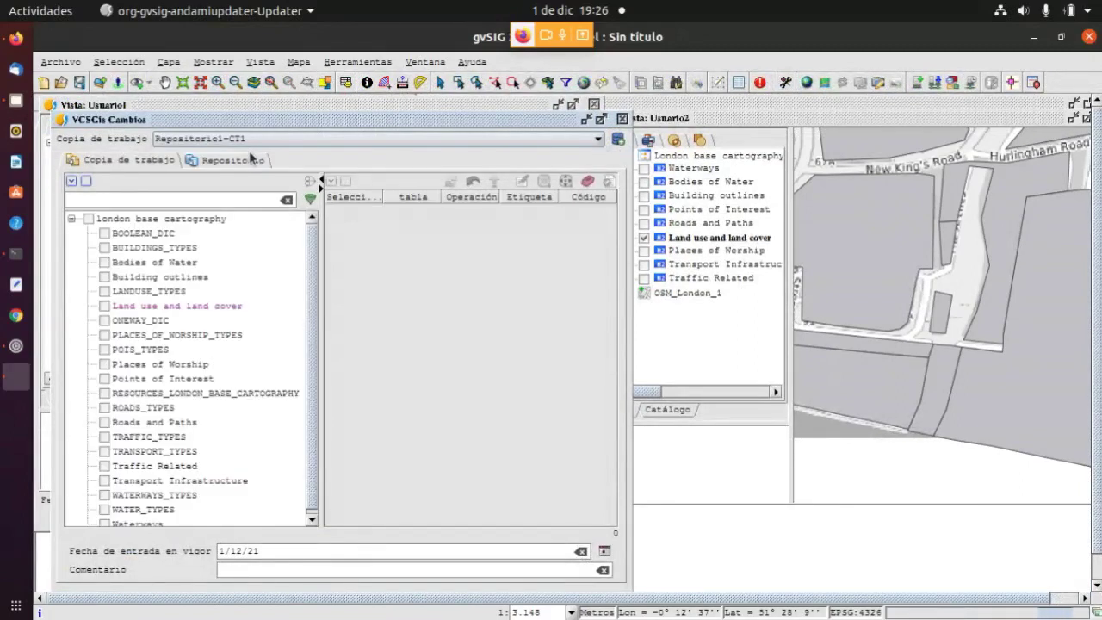
{"action": "left_click", "coordinate": [104, 305]}
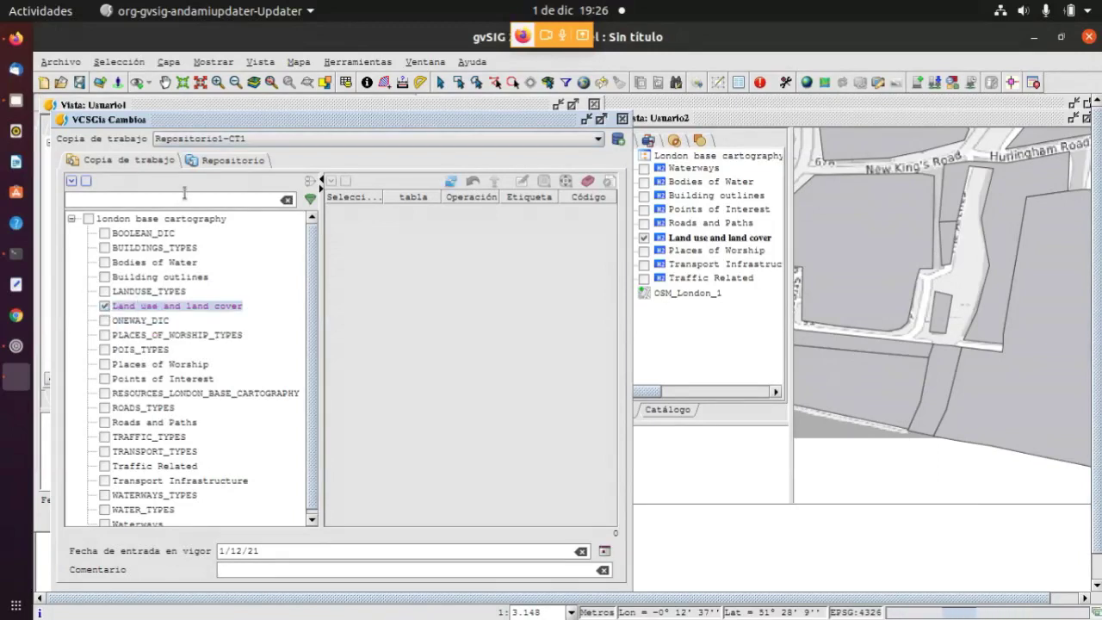
Download the repository changes of Land use and land cover for Repositorio1-CT1 and update the local table with them
{"action": "left_click", "coordinate": [227, 161]}
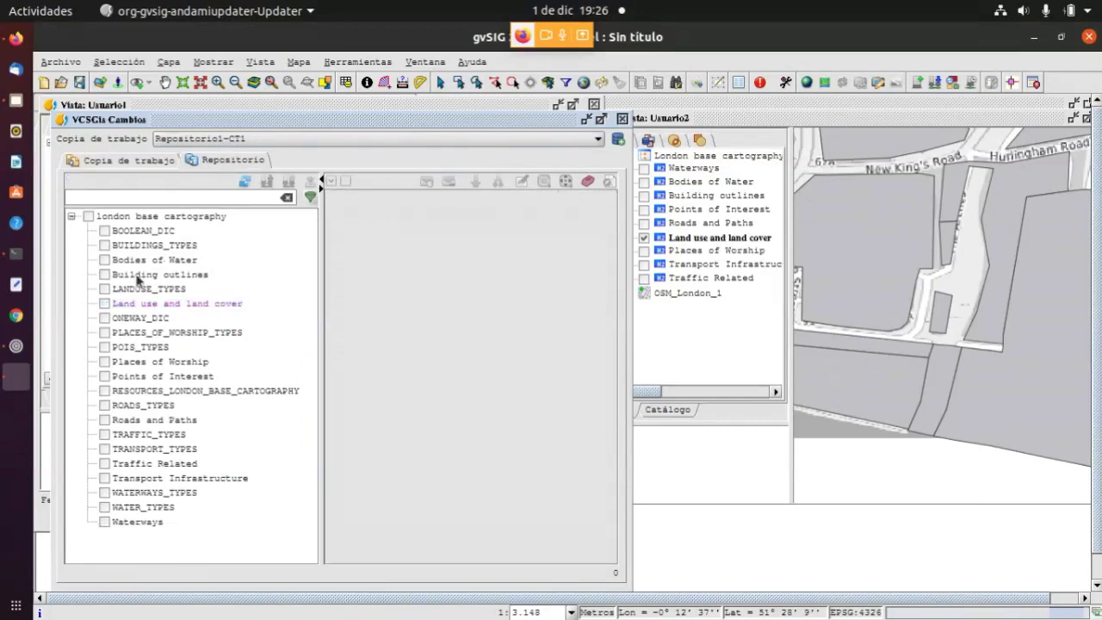
{"action": "left_click", "coordinate": [105, 304]}
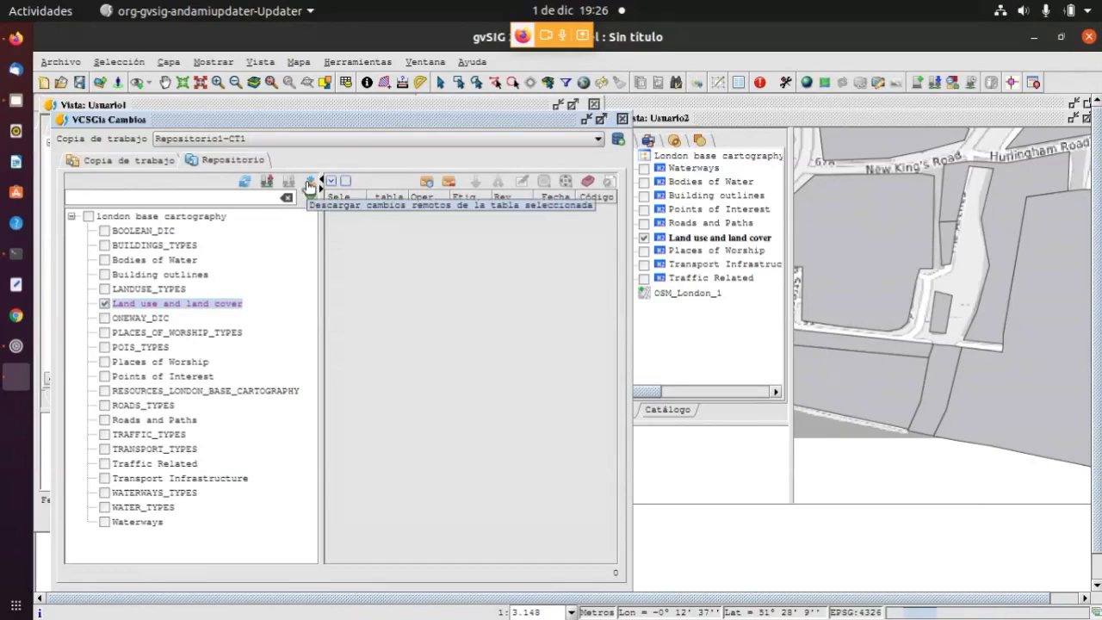
{"action": "left_click", "coordinate": [309, 181]}
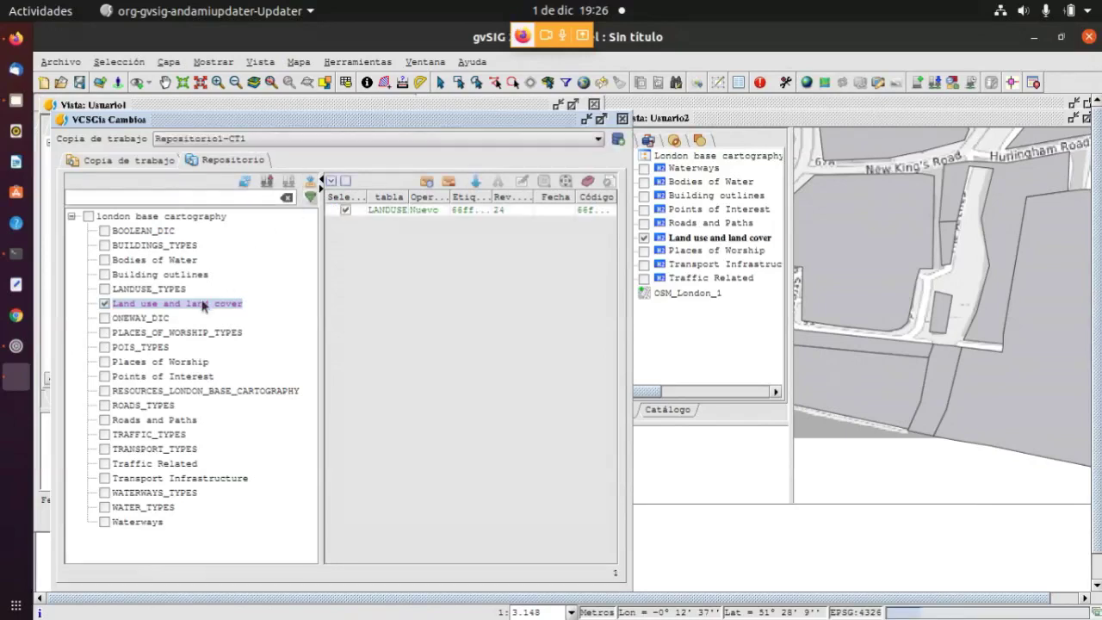
{"action": "left_click", "coordinate": [487, 206]}
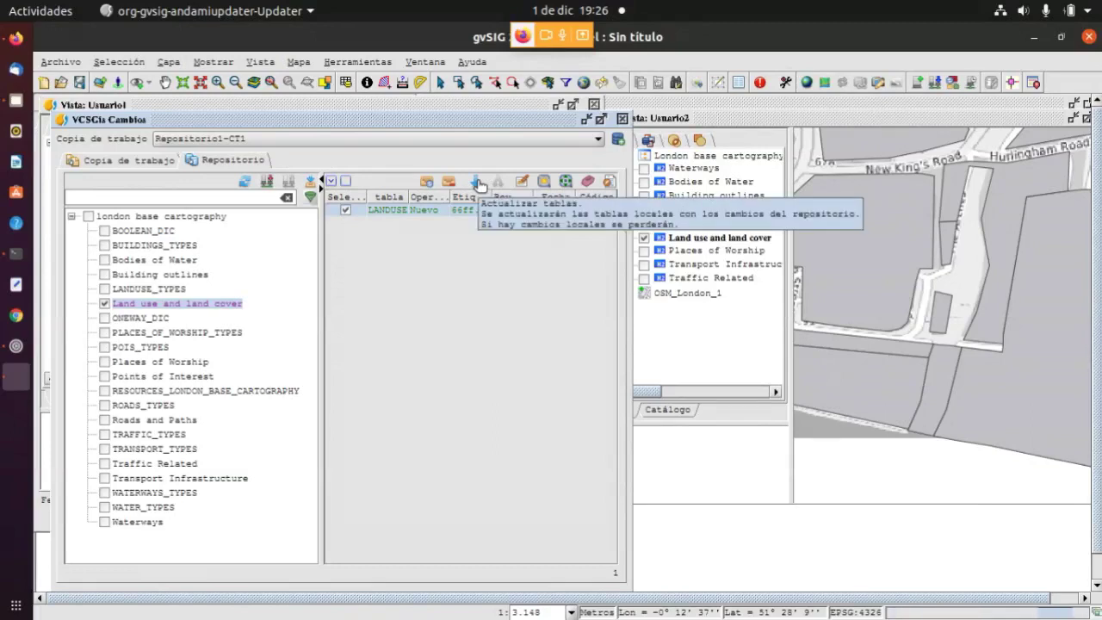
{"action": "left_click", "coordinate": [479, 185]}
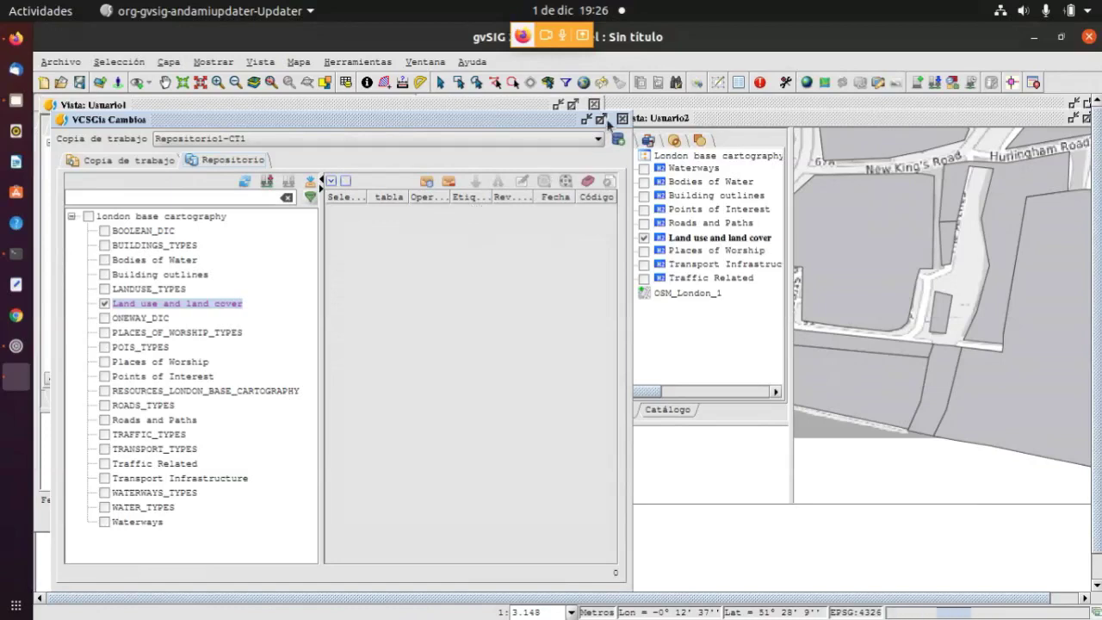
Close the VCSGis changes window and compare the Land use and land cover polygons around Premier Inn in the Usuario2 and Usuario1 maps
{"action": "left_click", "coordinate": [623, 118]}
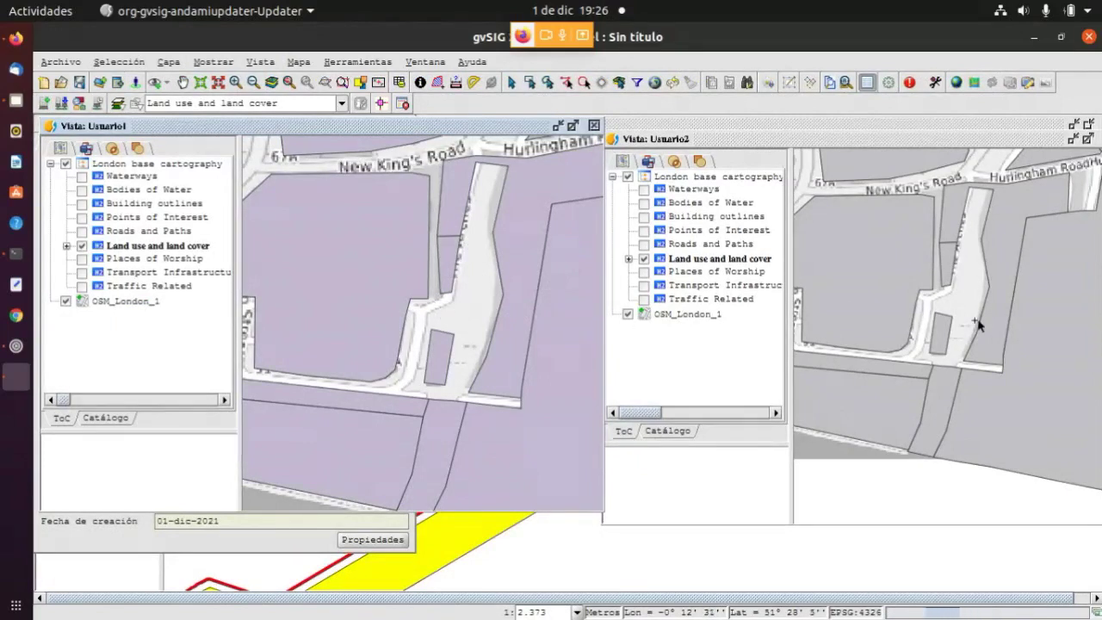
{"action": "scroll", "coordinate": [970, 320], "scroll_direction": "down", "scroll_amount": 2}
{"action": "scroll", "coordinate": [871, 317], "scroll_direction": "up", "scroll_amount": 2}
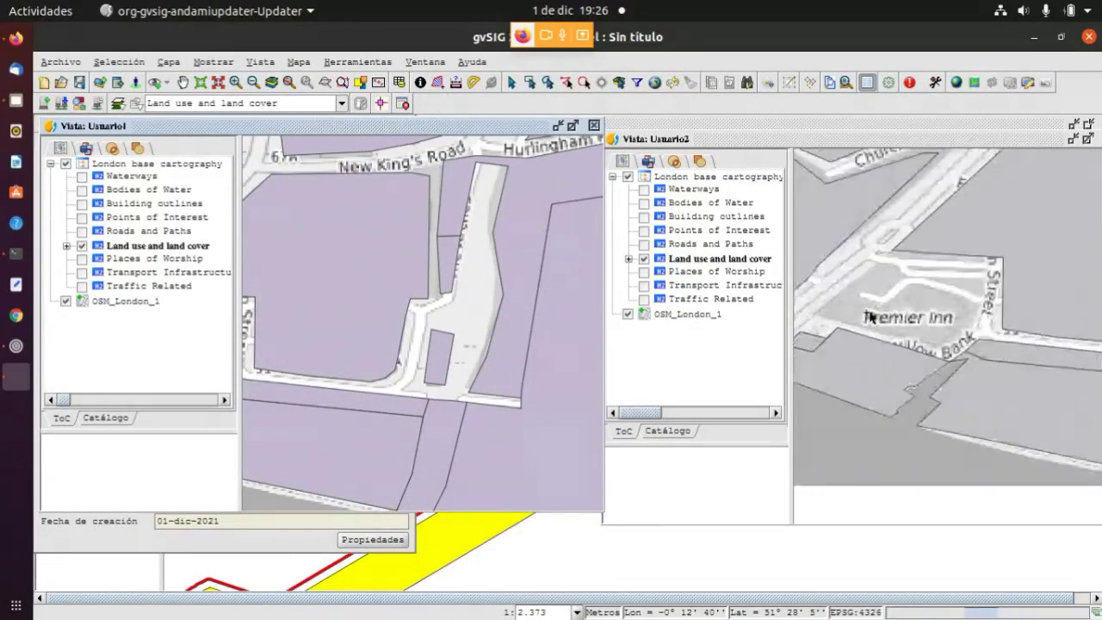
{"action": "scroll", "coordinate": [941, 322], "scroll_direction": "down", "scroll_amount": 2}
{"action": "scroll", "coordinate": [1013, 328], "scroll_direction": "up", "scroll_amount": 3}
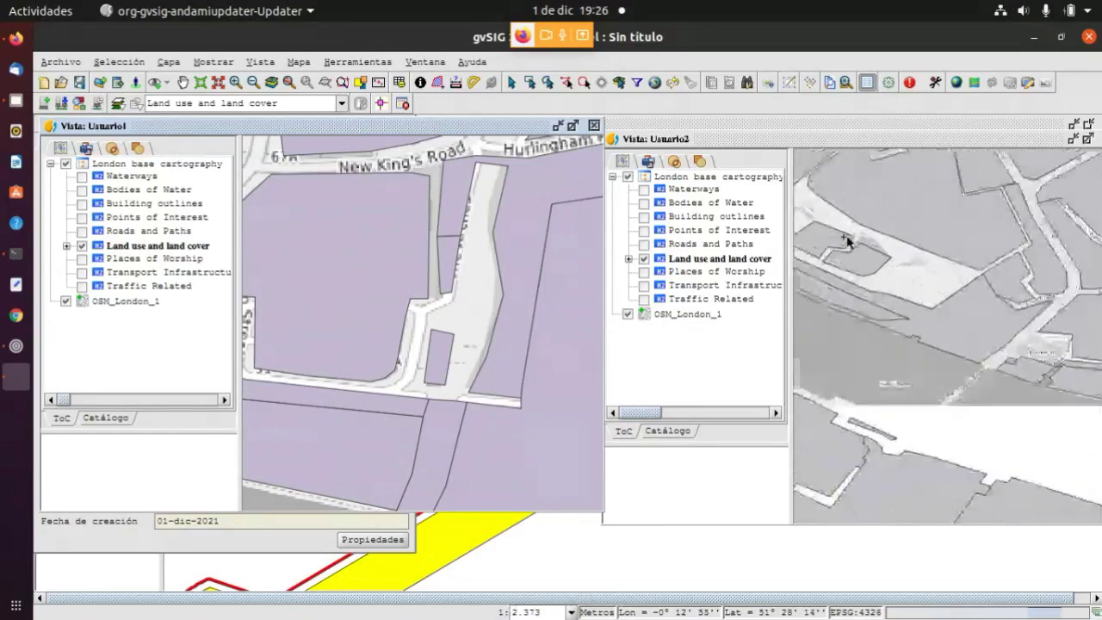
{"action": "scroll", "coordinate": [973, 295], "scroll_direction": "down", "scroll_amount": 4}
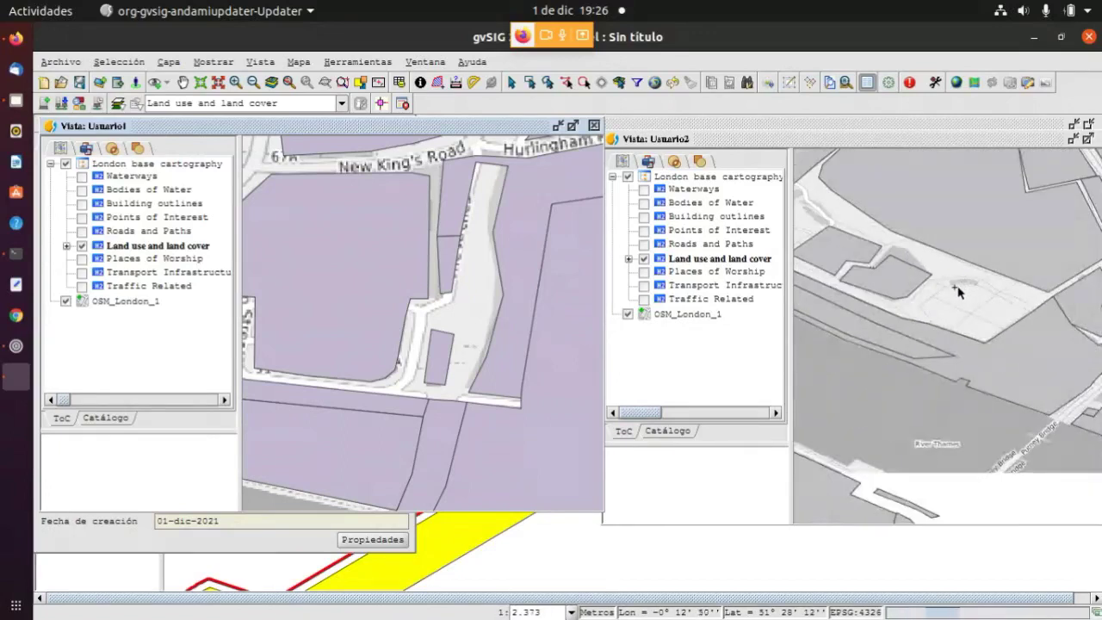
{"action": "scroll", "coordinate": [914, 322], "scroll_direction": "up", "scroll_amount": 4}
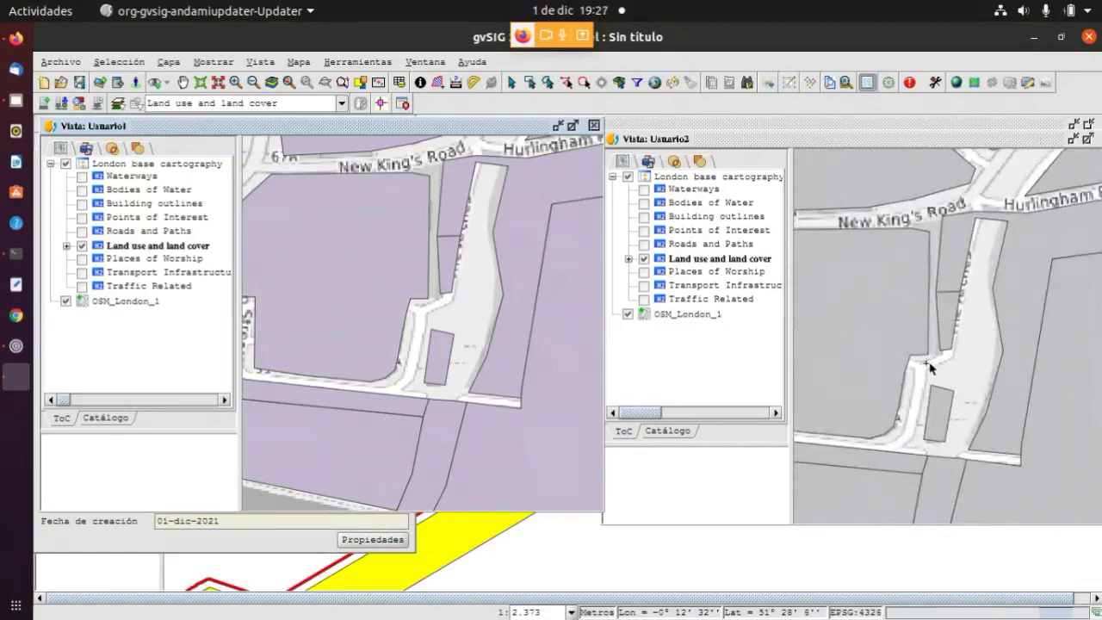
{"action": "left_click", "coordinate": [929, 366]}
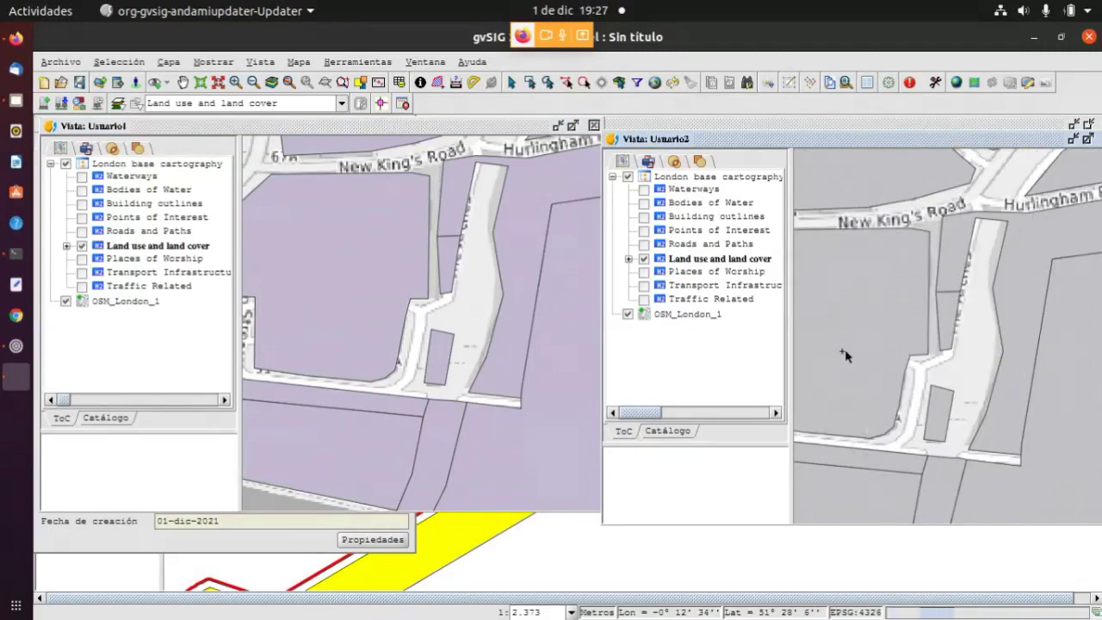
{"action": "scroll", "coordinate": [861, 357], "scroll_direction": "down", "scroll_amount": 3}
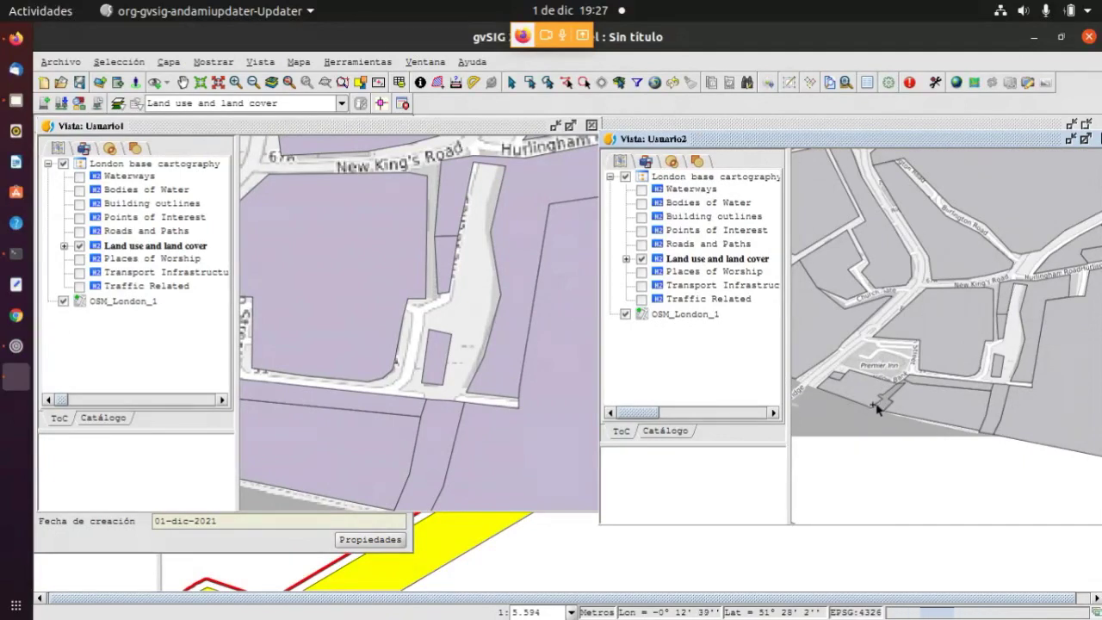
{"action": "scroll", "coordinate": [861, 408], "scroll_direction": "up", "scroll_amount": 1}
{"action": "scroll", "coordinate": [878, 393], "scroll_direction": "up", "scroll_amount": 2}
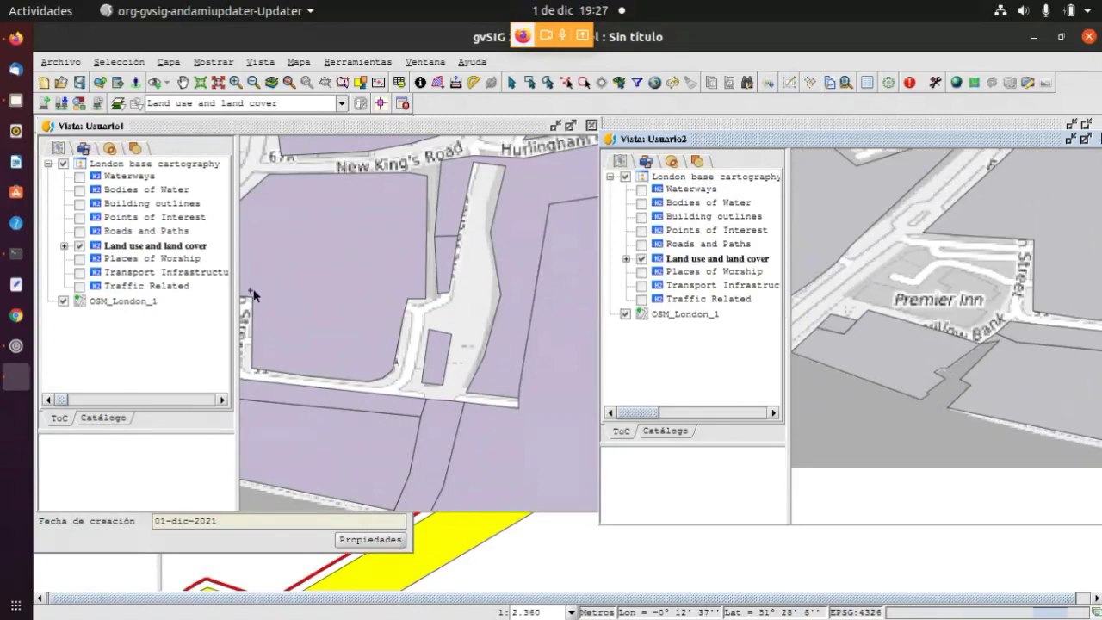
{"action": "scroll", "coordinate": [252, 295], "scroll_direction": "down", "scroll_amount": 2}
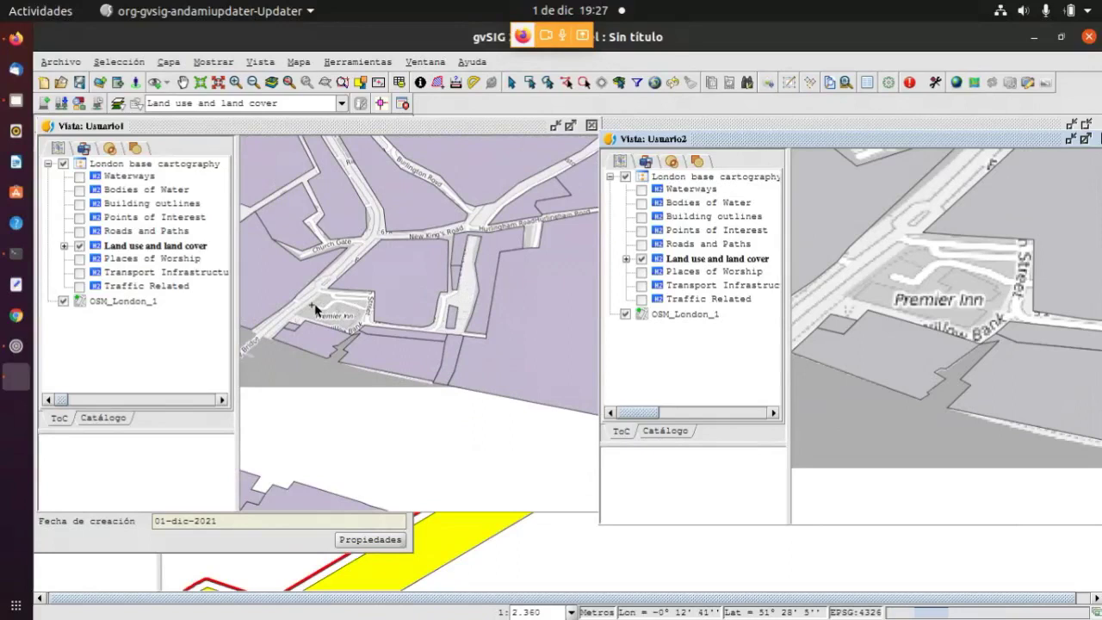
{"action": "scroll", "coordinate": [315, 306], "scroll_direction": "up", "scroll_amount": 4}
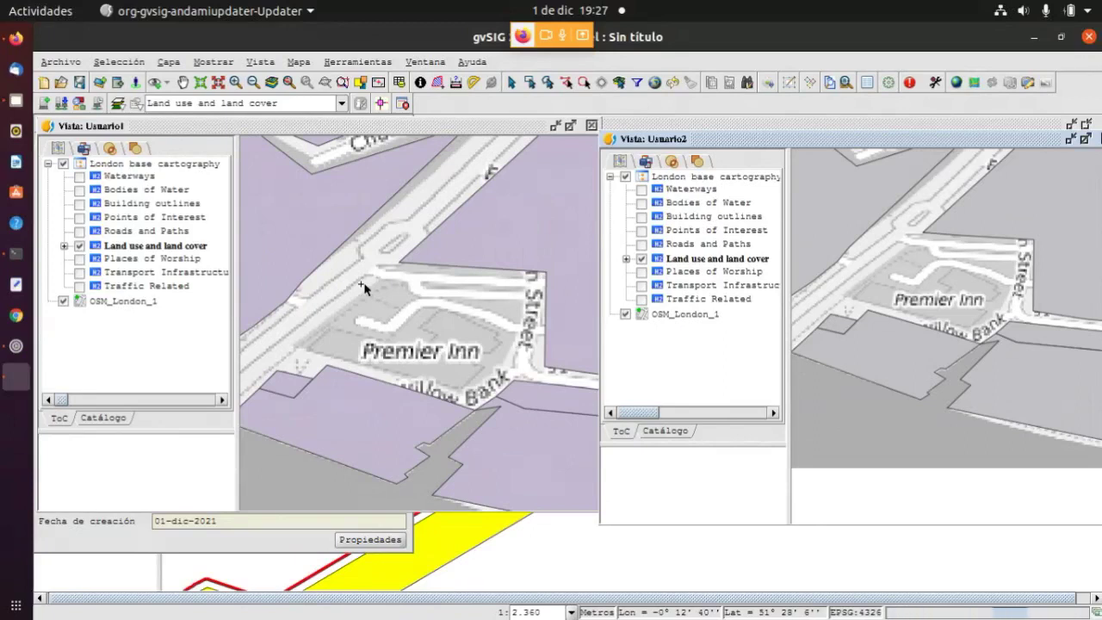
{"action": "scroll", "coordinate": [386, 208], "scroll_direction": "down", "scroll_amount": 1}
{"action": "scroll", "coordinate": [340, 380], "scroll_direction": "up", "scroll_amount": 1}
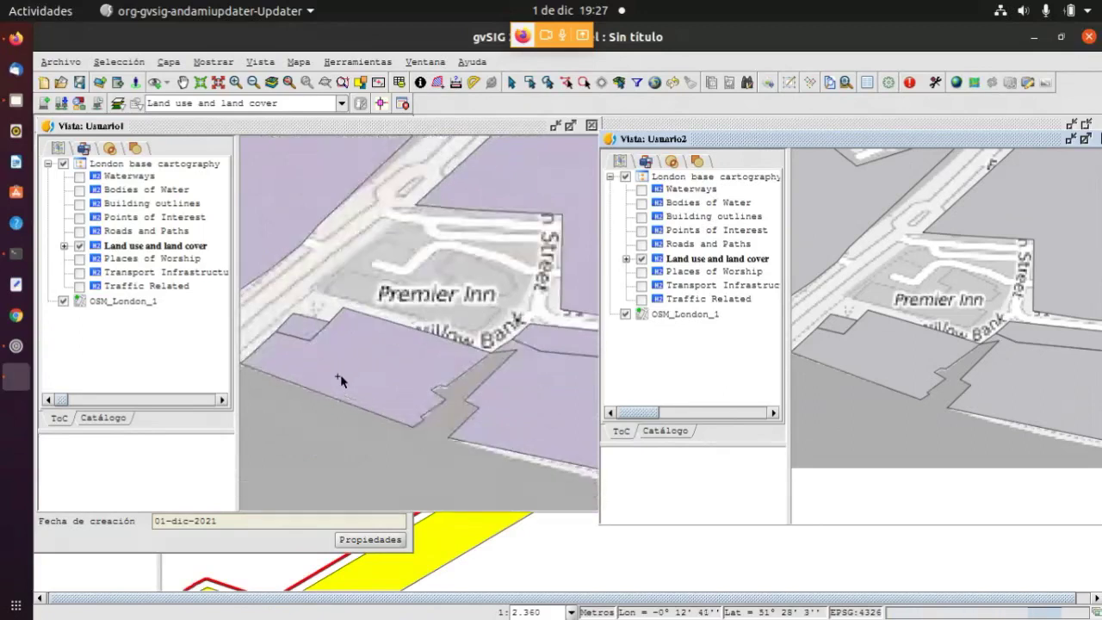
Start editing the Land use and land cover layer in both the Usuario1 and Usuario2 views
{"action": "right_click", "coordinate": [130, 247]}
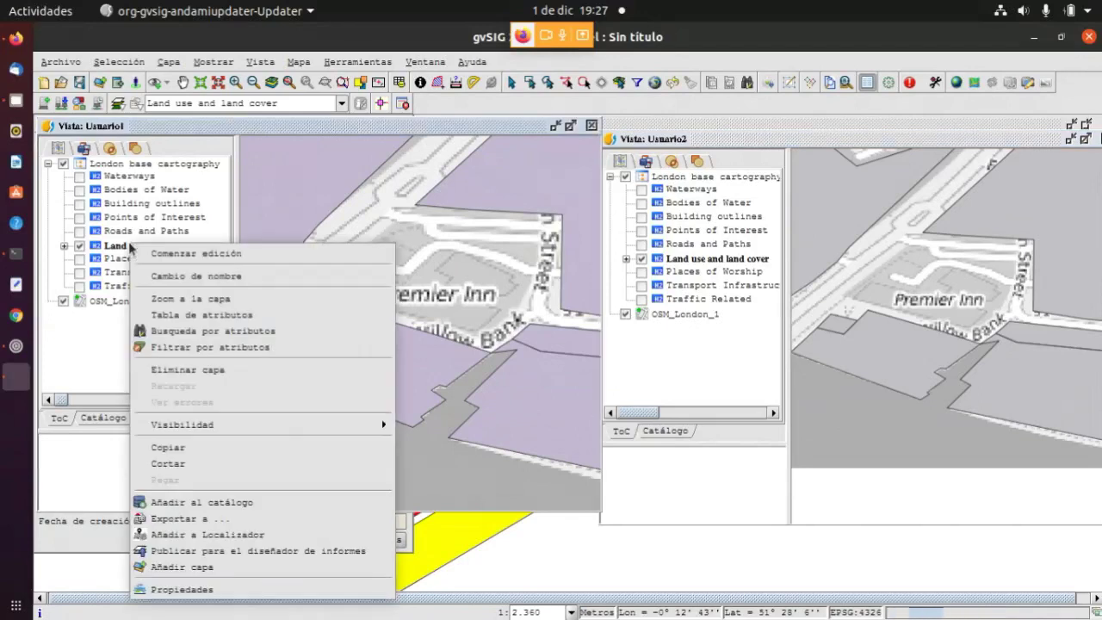
{"action": "left_click", "coordinate": [191, 255]}
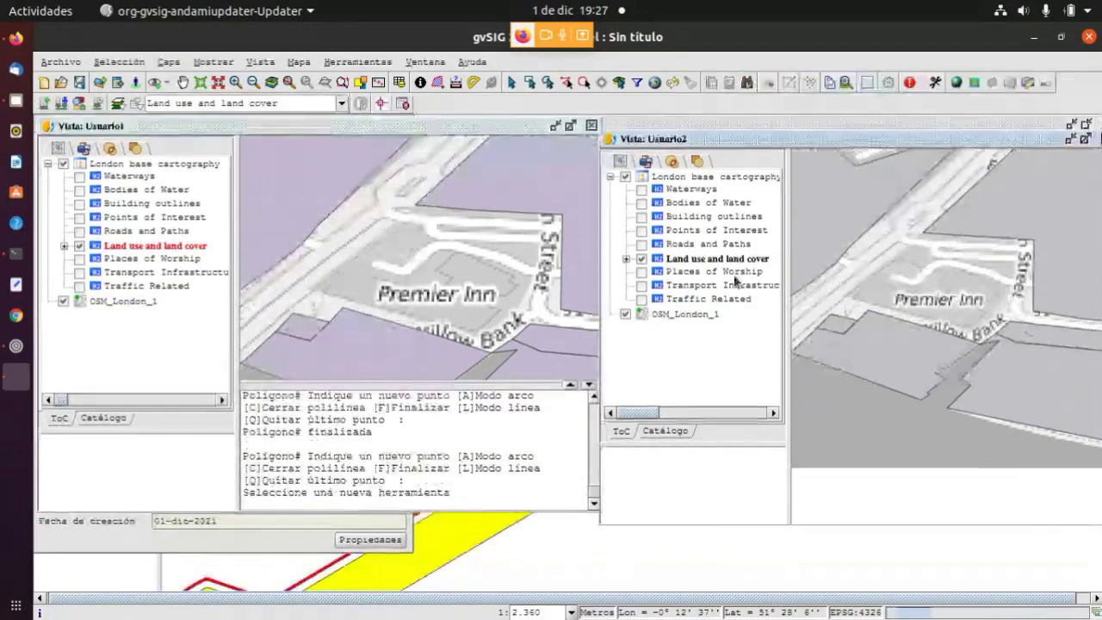
{"action": "right_click", "coordinate": [726, 256]}
{"action": "left_click", "coordinate": [706, 259]}
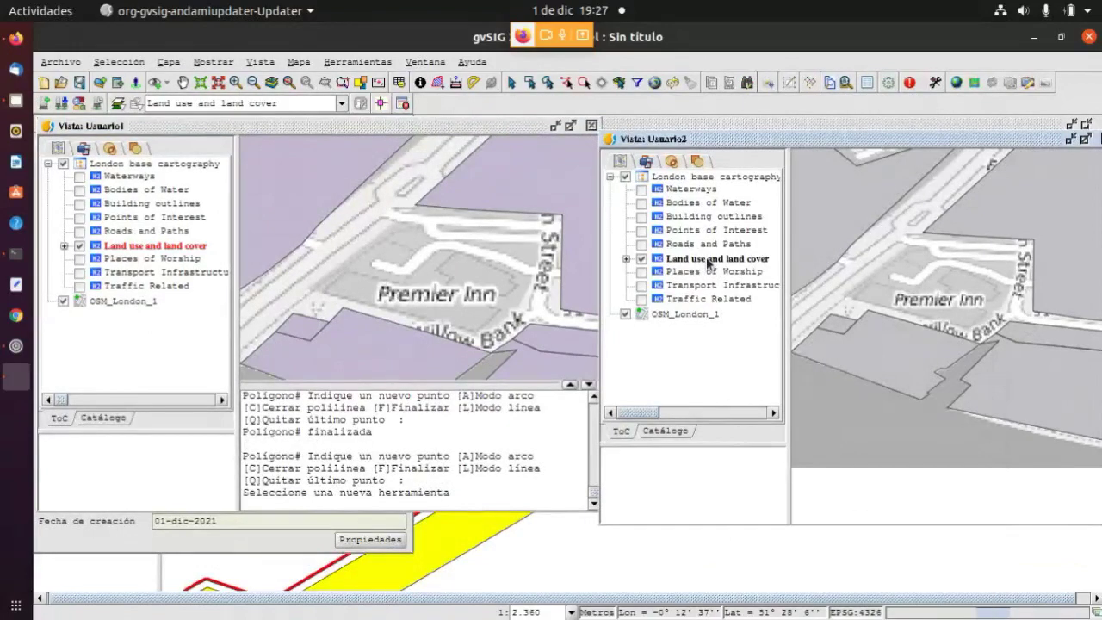
{"action": "right_click", "coordinate": [707, 263]}
{"action": "left_click", "coordinate": [753, 268]}
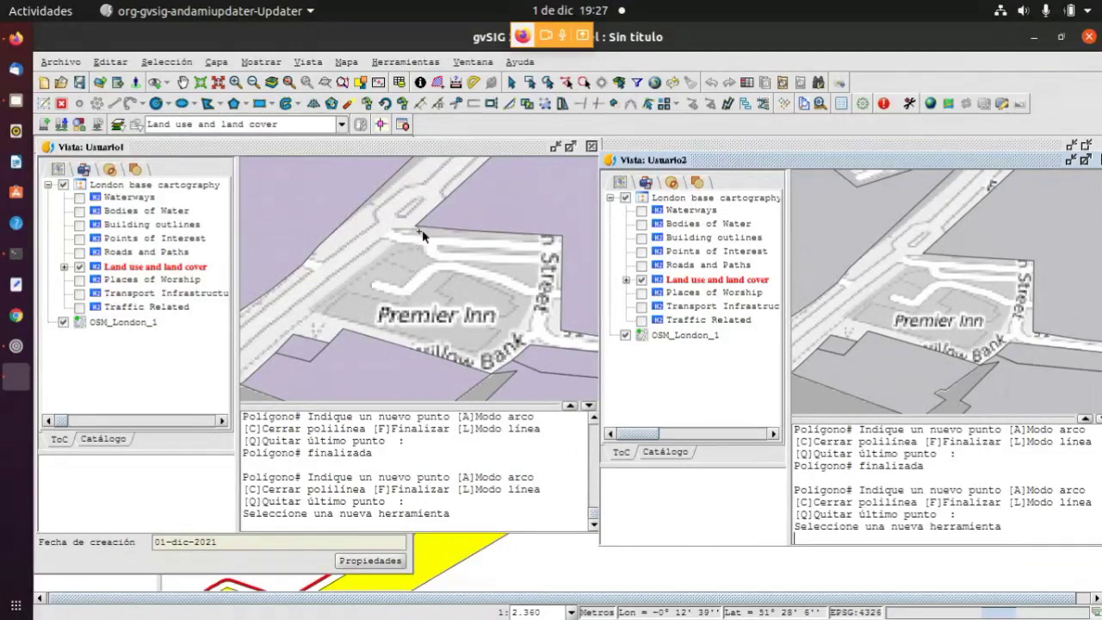
In Usuario1, move the notch vertex of the polygon southeast of Premier Inn westward to the neighbouring polygon's southeast corner
{"action": "scroll", "coordinate": [406, 330], "scroll_direction": "down", "scroll_amount": 3}
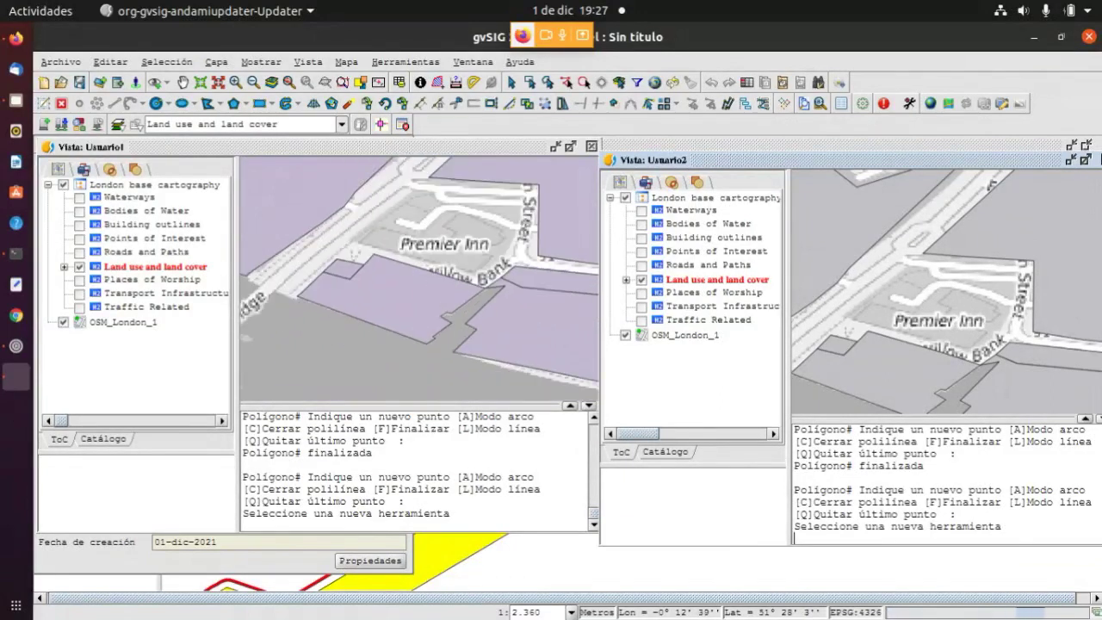
{"action": "scroll", "coordinate": [973, 284], "scroll_direction": "up", "scroll_amount": 2}
{"action": "scroll", "coordinate": [946, 288], "scroll_direction": "down", "scroll_amount": 2}
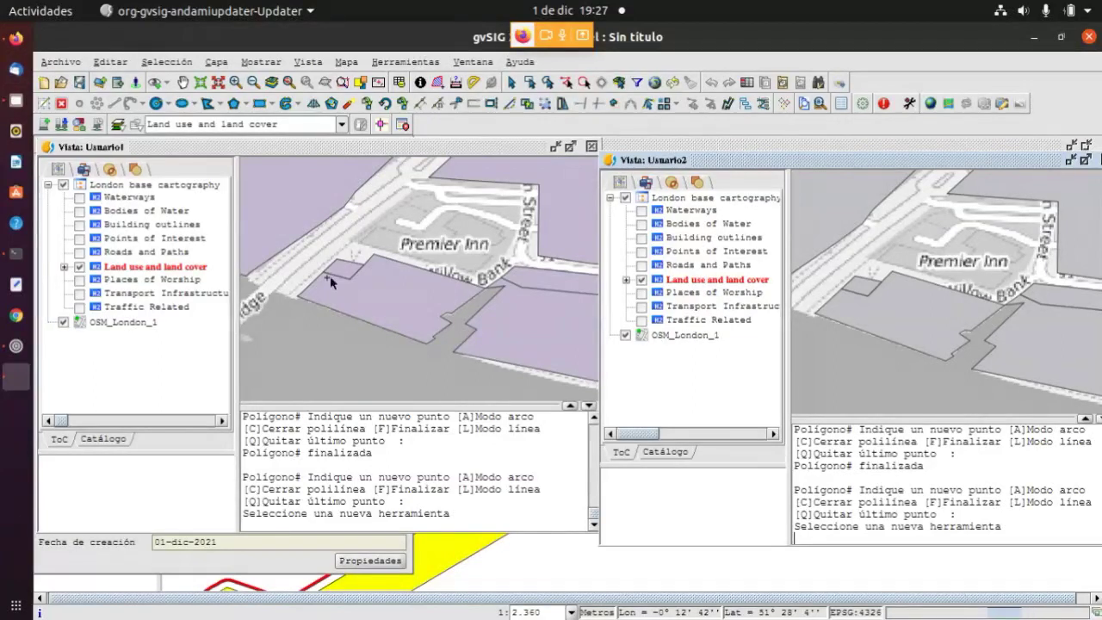
{"action": "scroll", "coordinate": [330, 276], "scroll_direction": "up", "scroll_amount": 1}
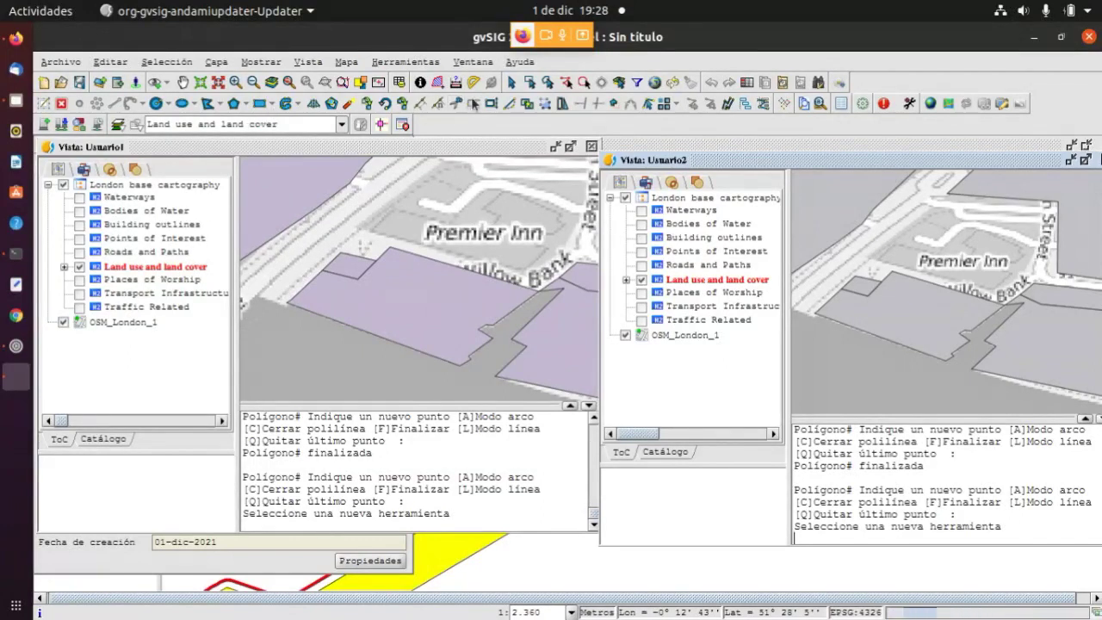
{"action": "left_click", "coordinate": [511, 82]}
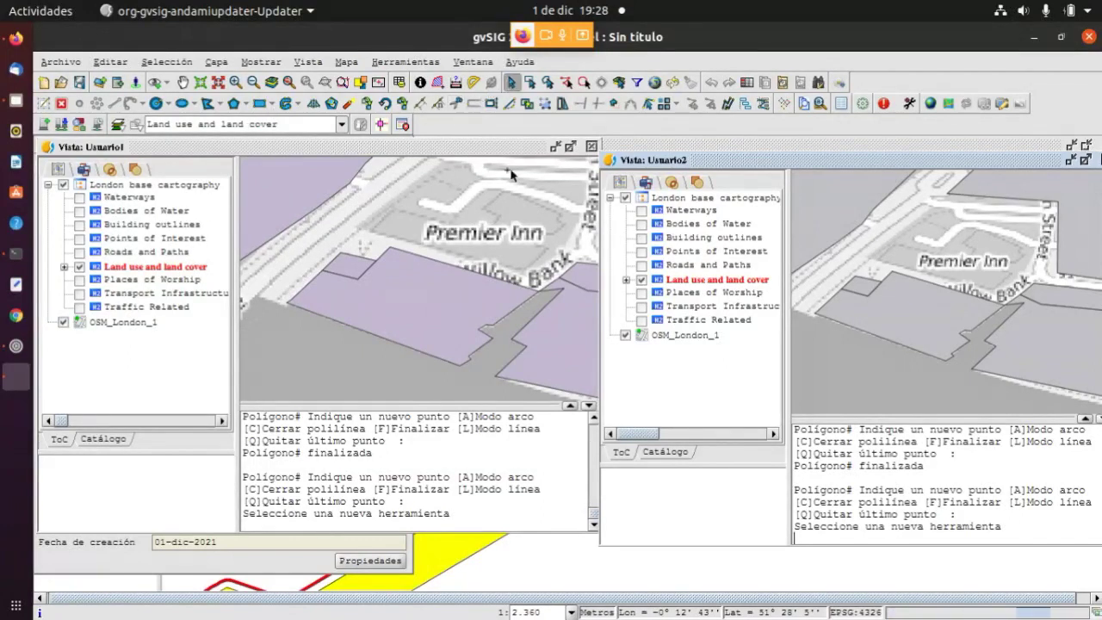
{"action": "left_click", "coordinate": [533, 361]}
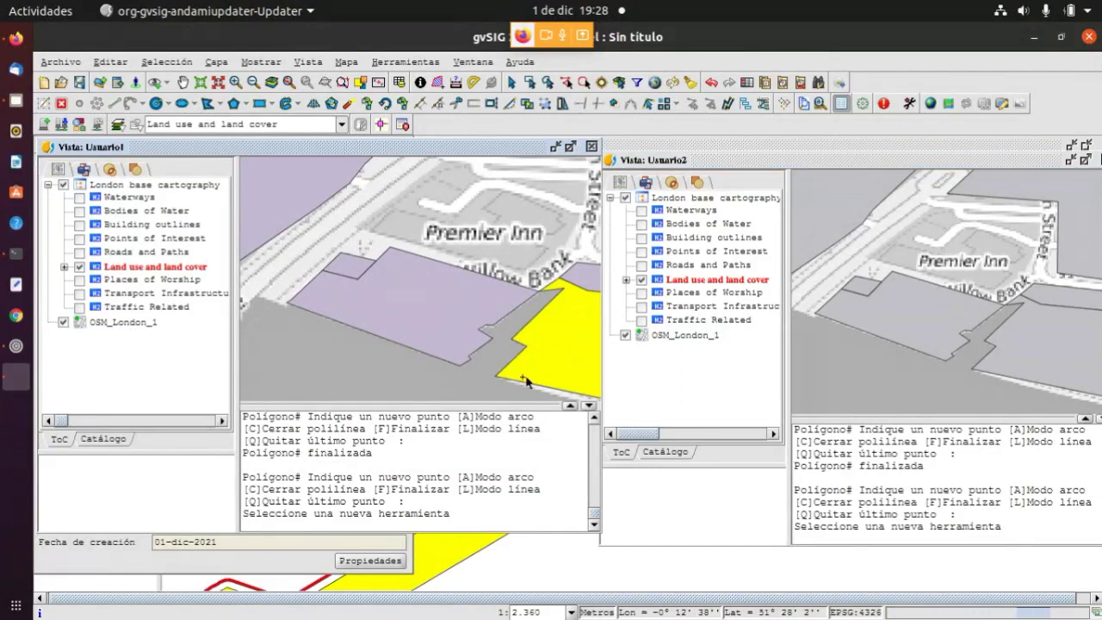
{"action": "left_click", "coordinate": [646, 104]}
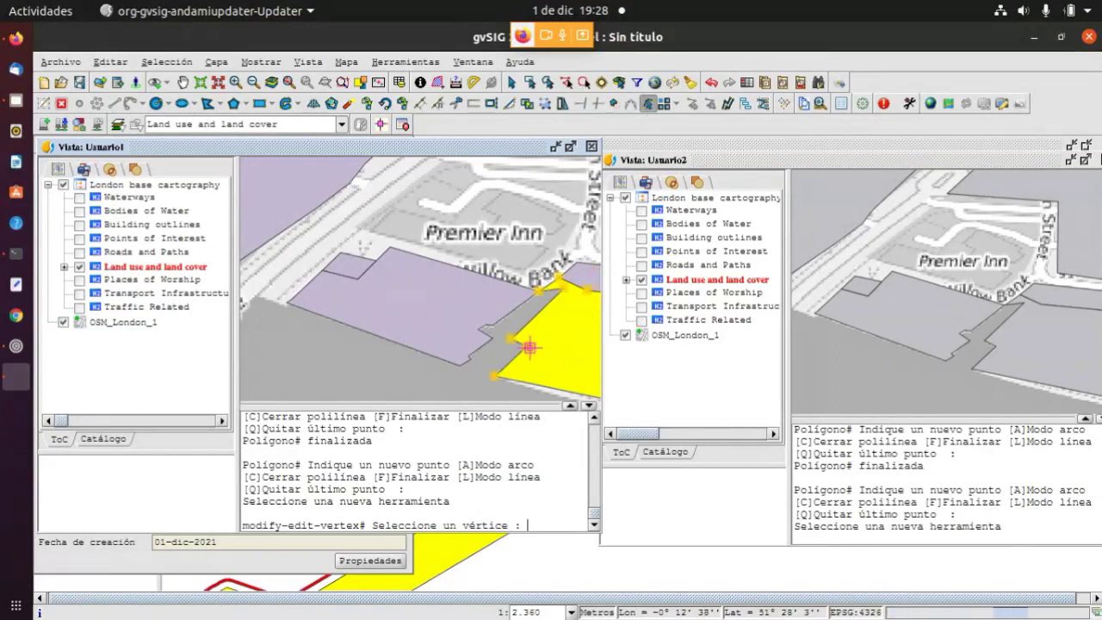
{"action": "left_click", "coordinate": [525, 344]}
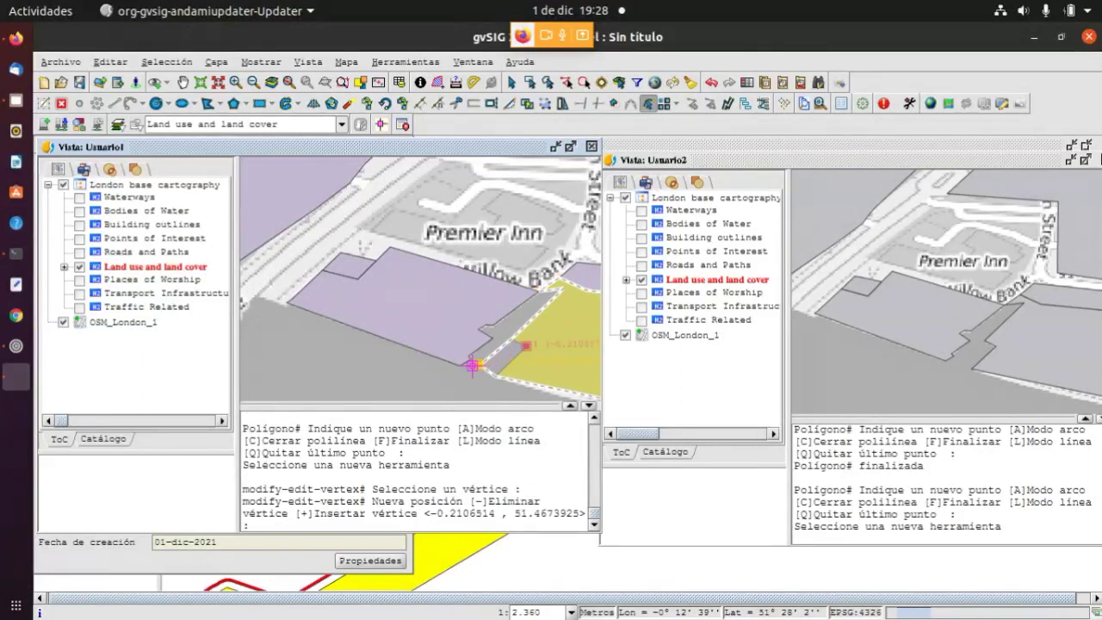
{"action": "left_click", "coordinate": [468, 368]}
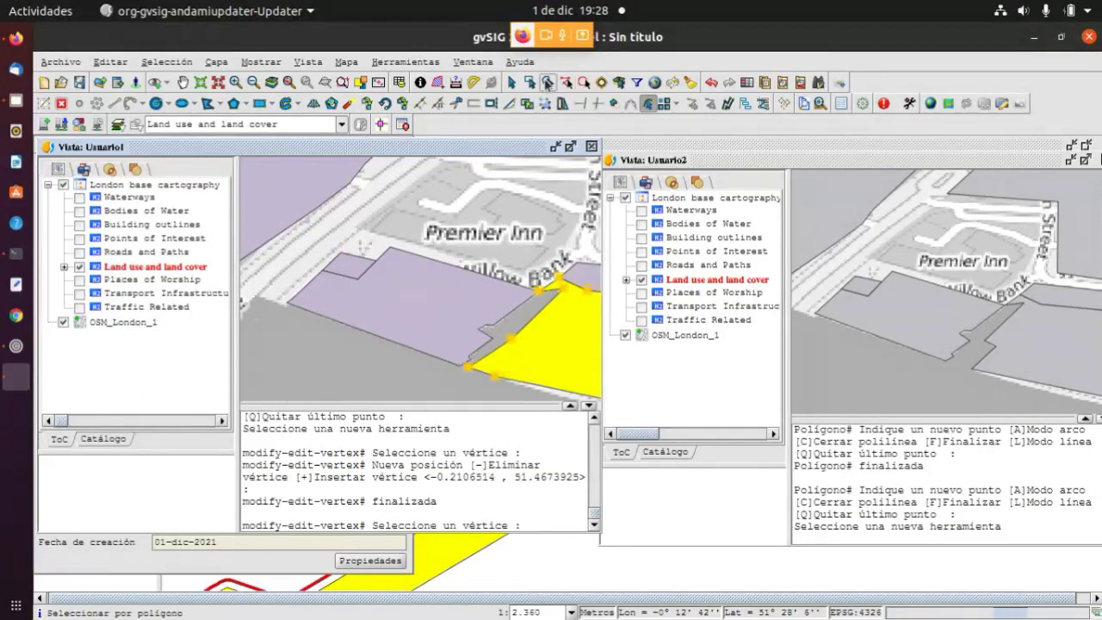
Delete the small polygon southwest of Premier Inn from the Land use and land cover layer in Usuario1
{"action": "left_click", "coordinate": [511, 83]}
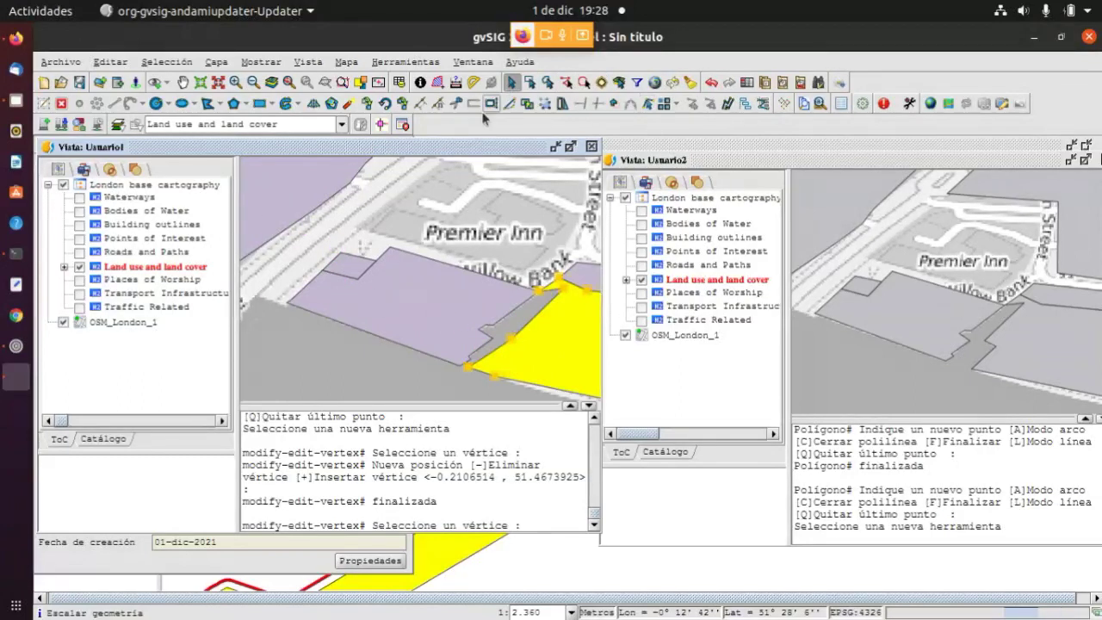
{"action": "left_click", "coordinate": [350, 268]}
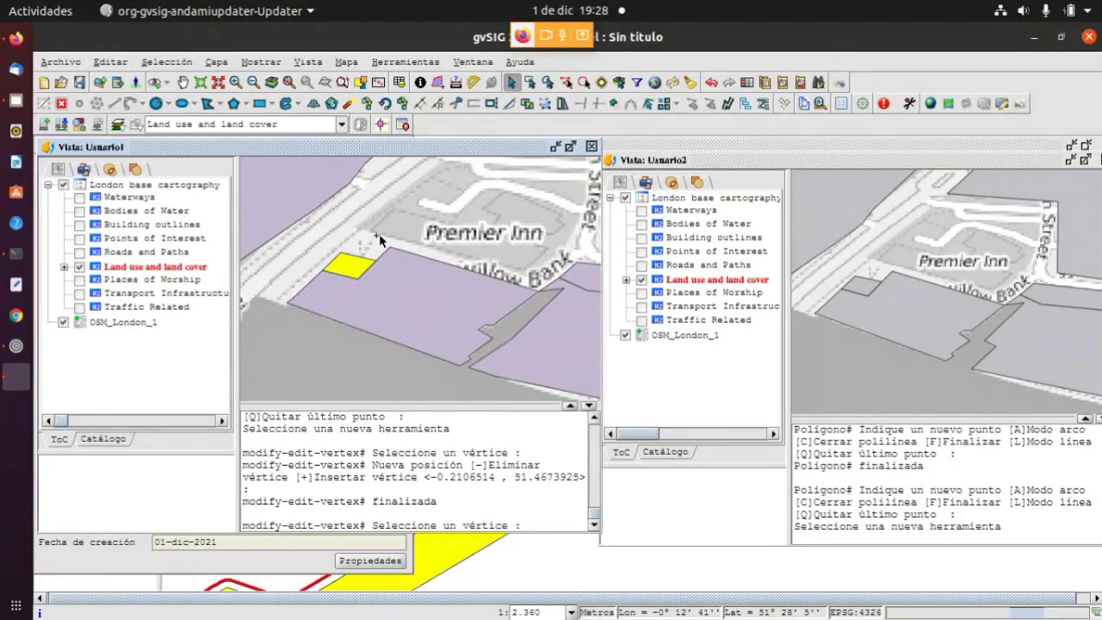
{"action": "key", "text": "Delete"}
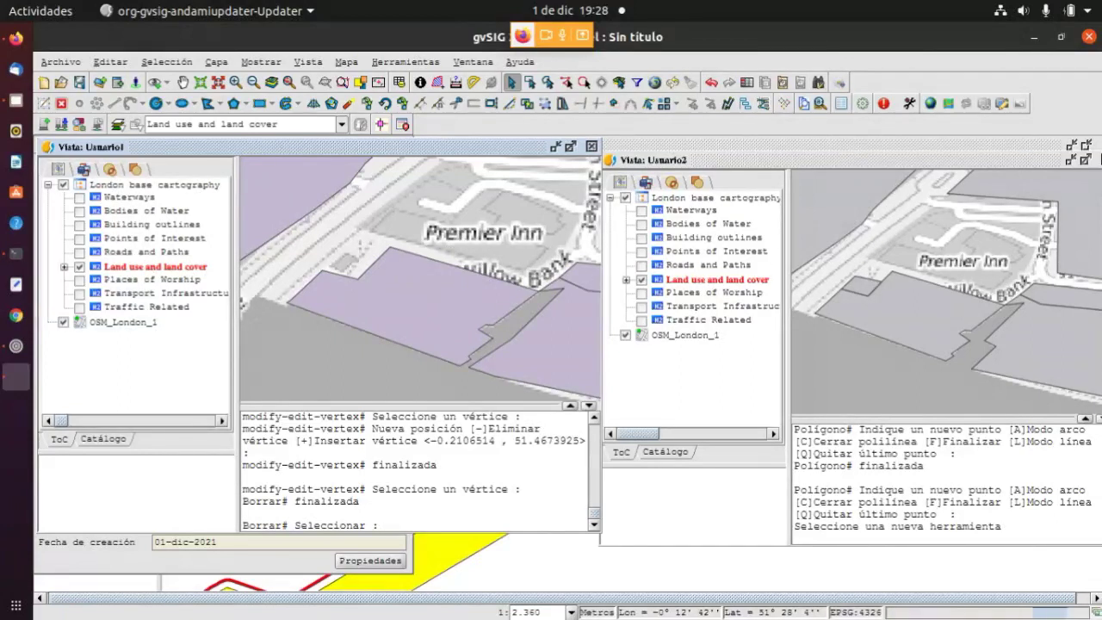
In Usuario2, move the northern vertex of the small polygon southwest of Premier Inn further north towards the road
{"action": "left_click", "coordinate": [860, 286]}
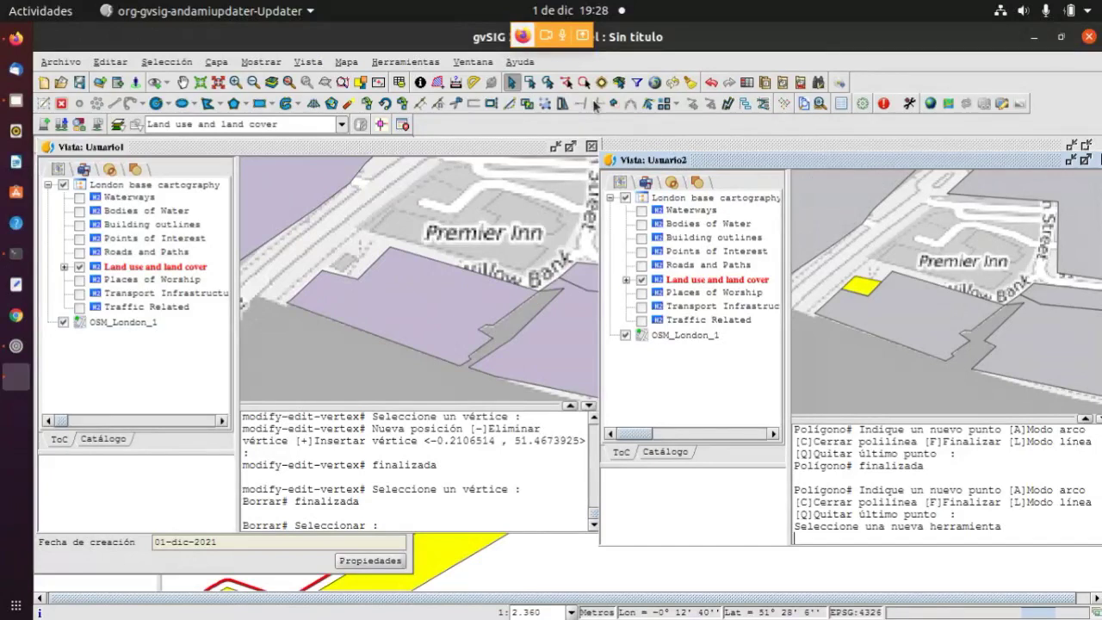
{"action": "left_click", "coordinate": [647, 103]}
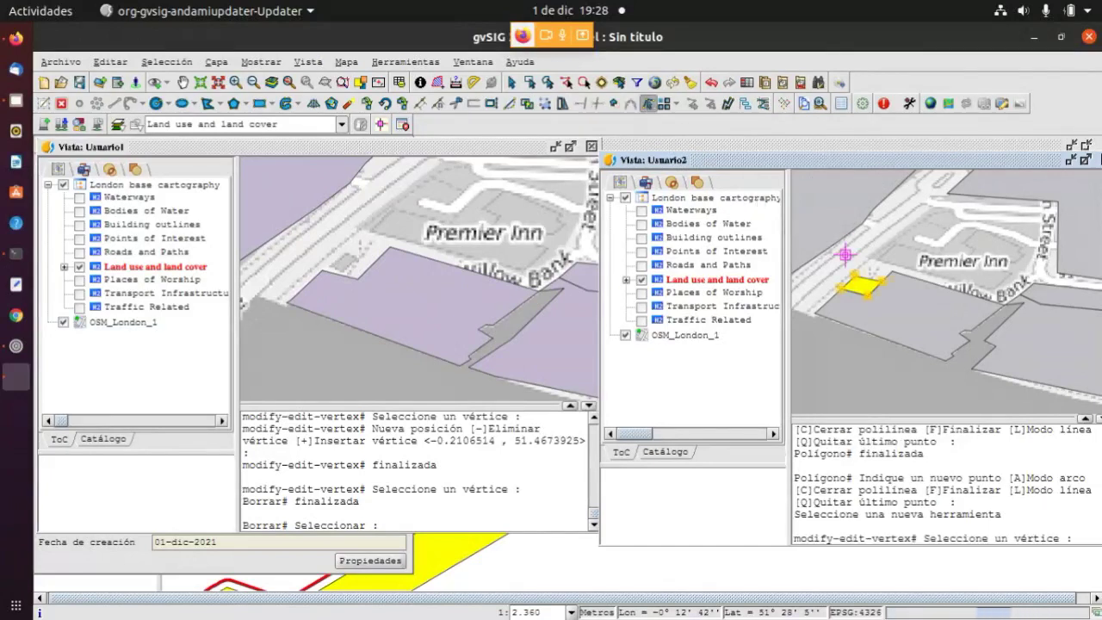
{"action": "left_click", "coordinate": [853, 273]}
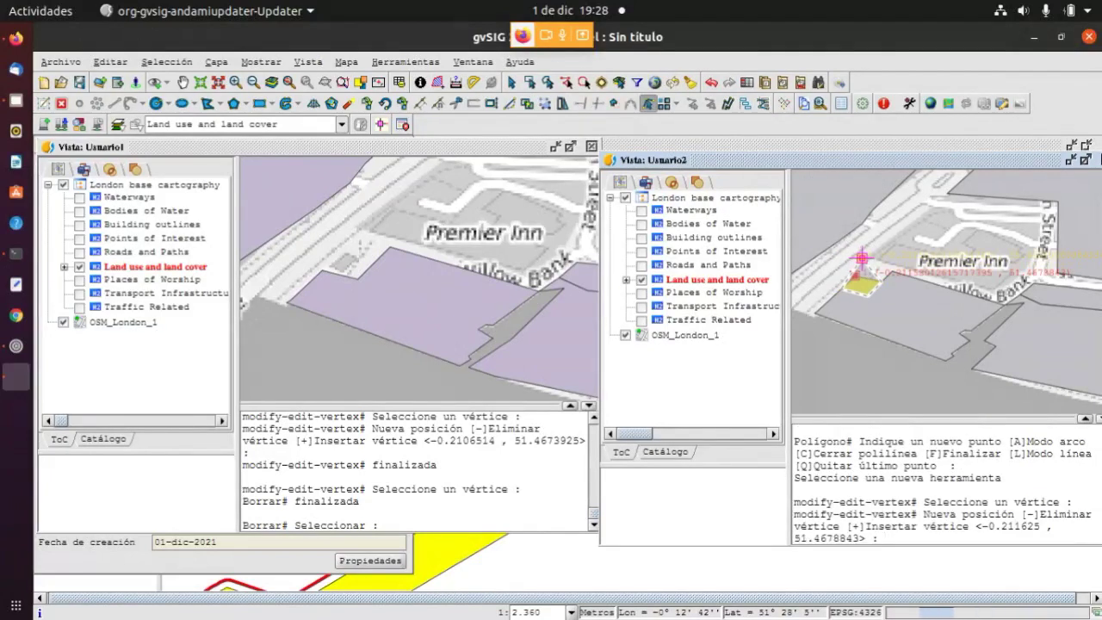
{"action": "left_click", "coordinate": [860, 256]}
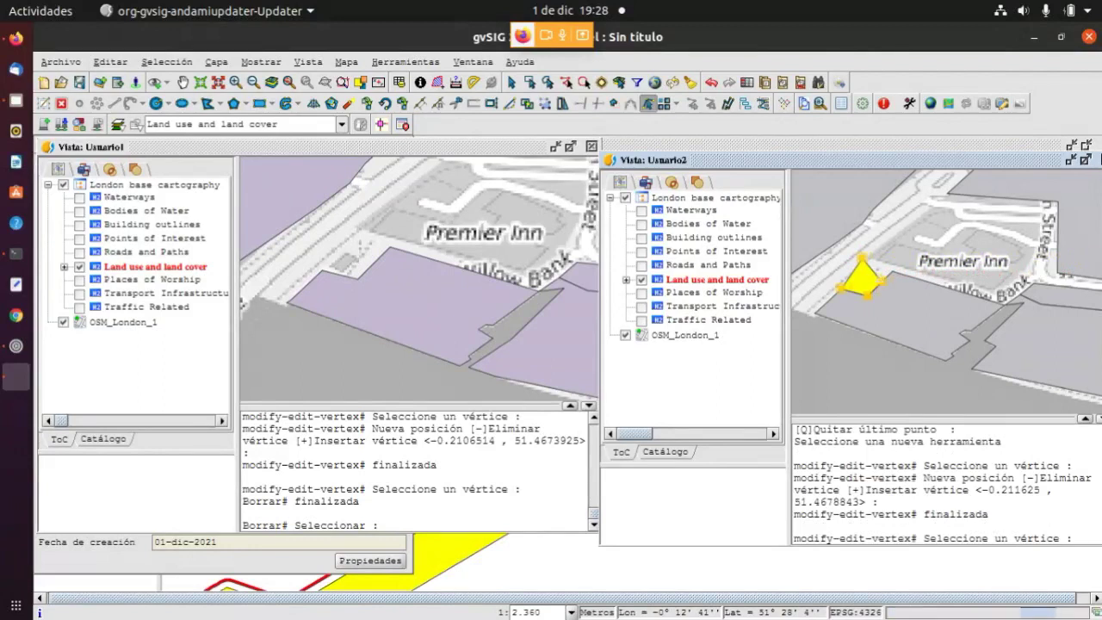
In Usuario2, move the eastern vertex of the small polygon southwest of Premier Inn onto the northern corner of the adjoining large polygon
{"action": "left_click", "coordinate": [882, 272]}
{"action": "left_click", "coordinate": [882, 272]}
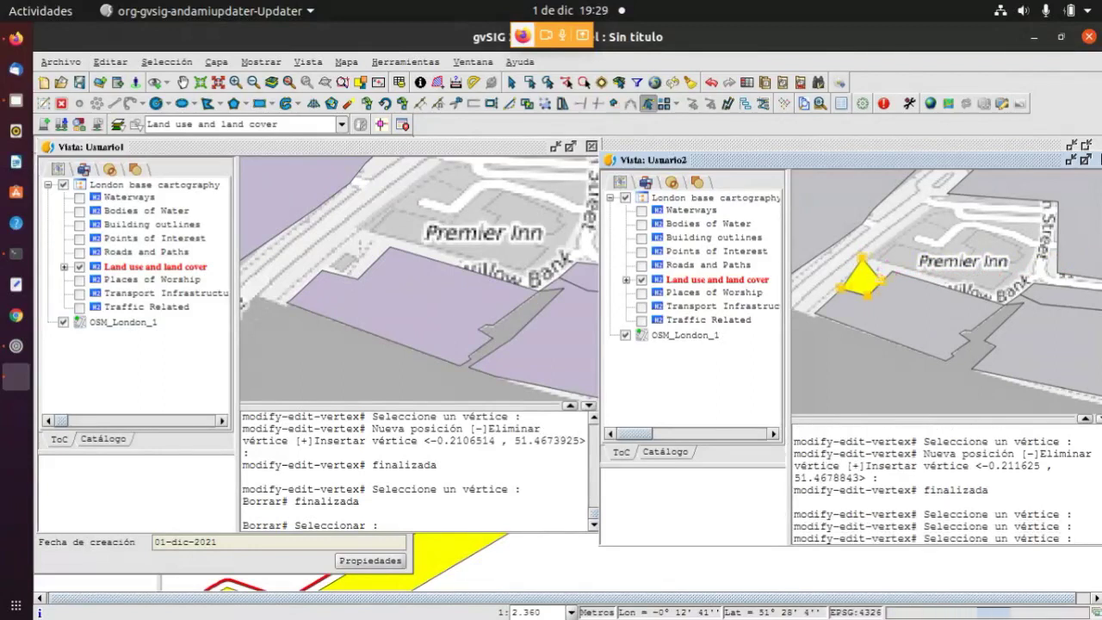
{"action": "left_click", "coordinate": [879, 274]}
{"action": "scroll", "coordinate": [878, 274], "scroll_direction": "up", "scroll_amount": 1}
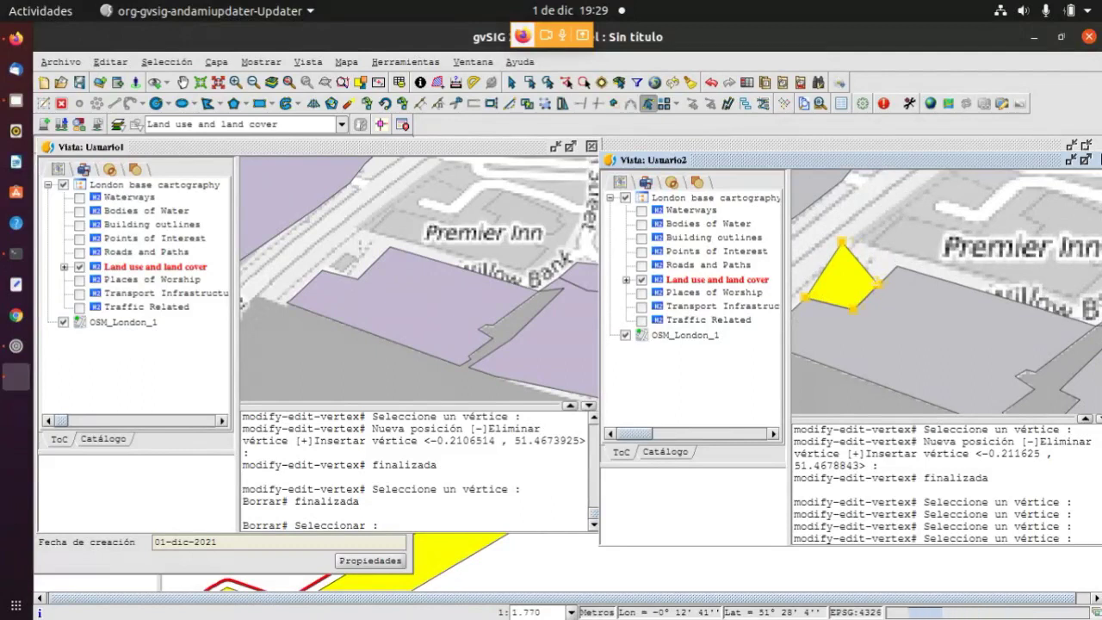
{"action": "left_click", "coordinate": [881, 272]}
{"action": "left_click", "coordinate": [881, 272]}
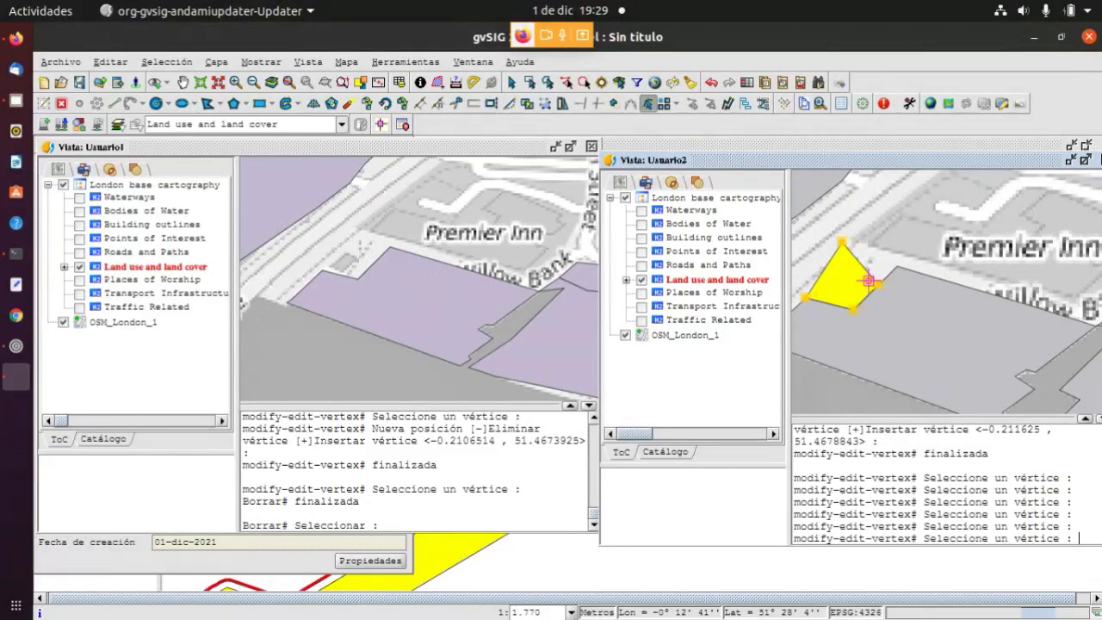
{"action": "scroll", "coordinate": [879, 280], "scroll_direction": "up", "scroll_amount": 4}
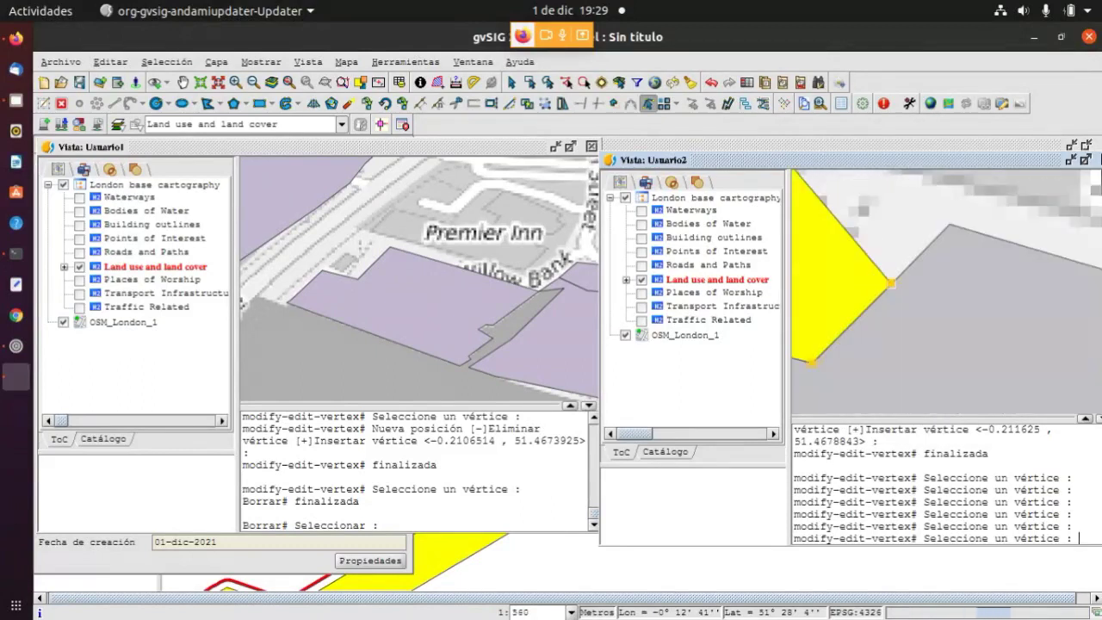
{"action": "left_click", "coordinate": [891, 282]}
{"action": "key", "text": "Return"}
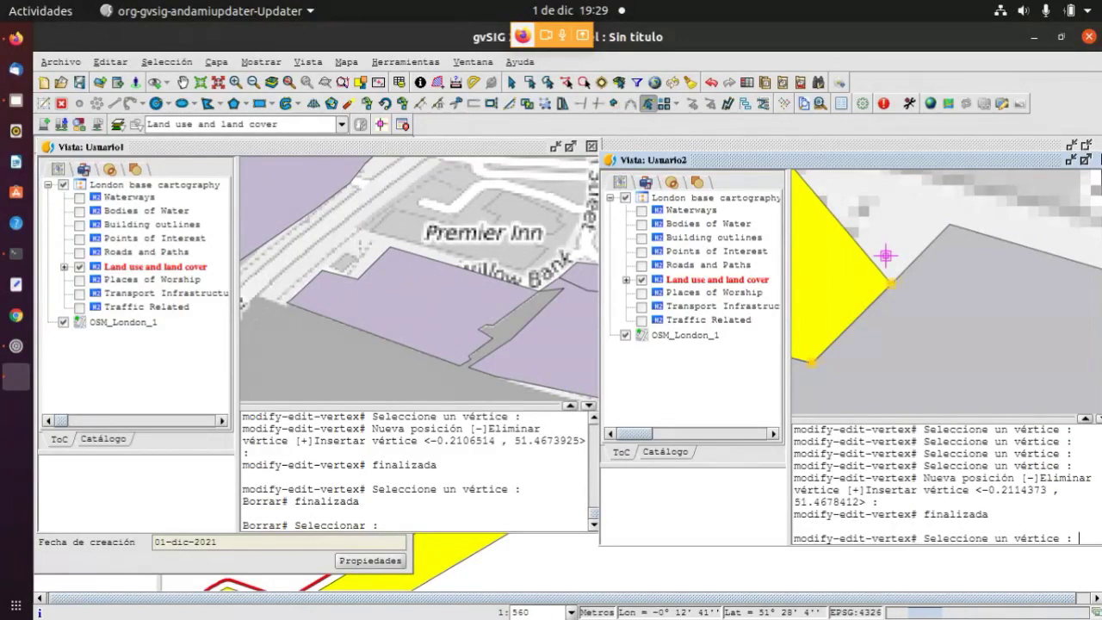
{"action": "left_click", "coordinate": [891, 282]}
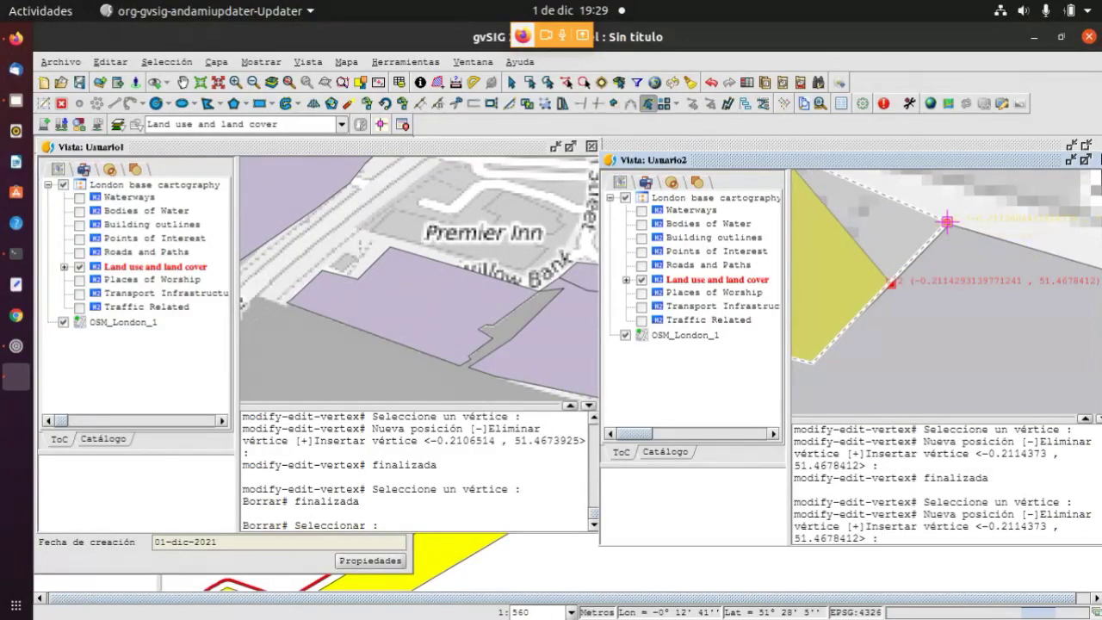
{"action": "left_click", "coordinate": [893, 283]}
{"action": "scroll", "coordinate": [990, 239], "scroll_direction": "down", "scroll_amount": 2}
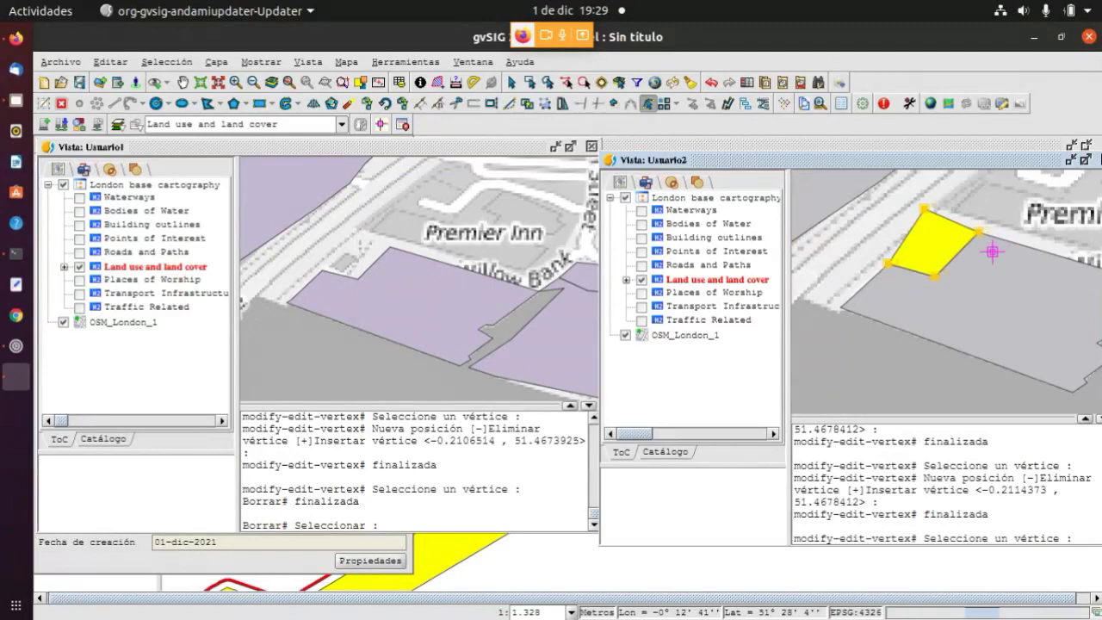
Shift the small polygon's northern vertex in Usuario2 slightly southeast, away from the road
{"action": "scroll", "coordinate": [944, 229], "scroll_direction": "up", "scroll_amount": 1}
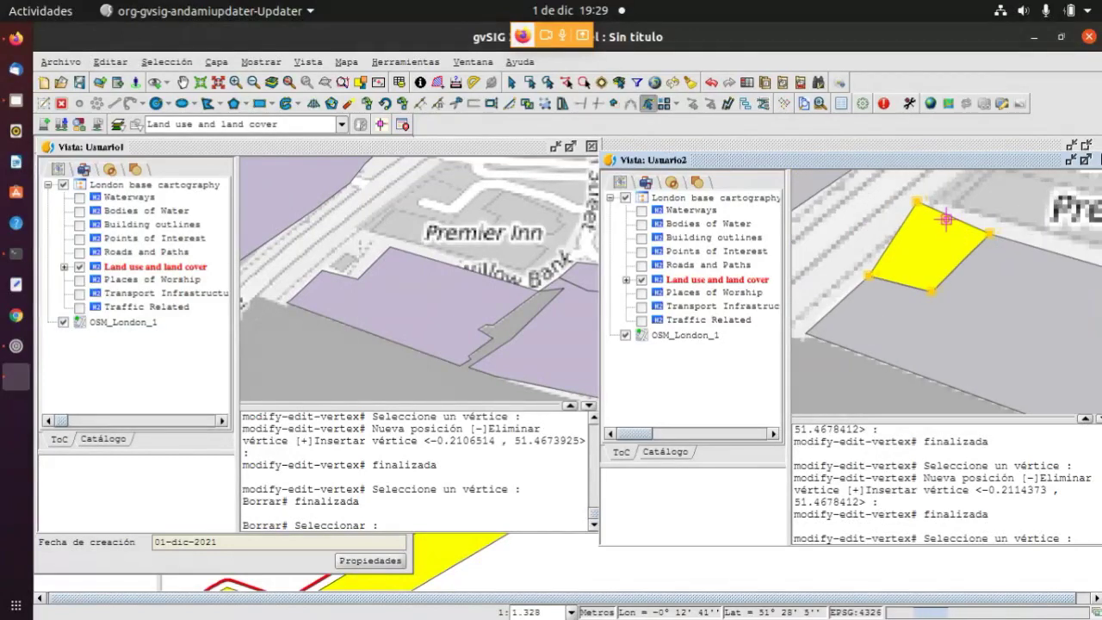
{"action": "left_click", "coordinate": [917, 201]}
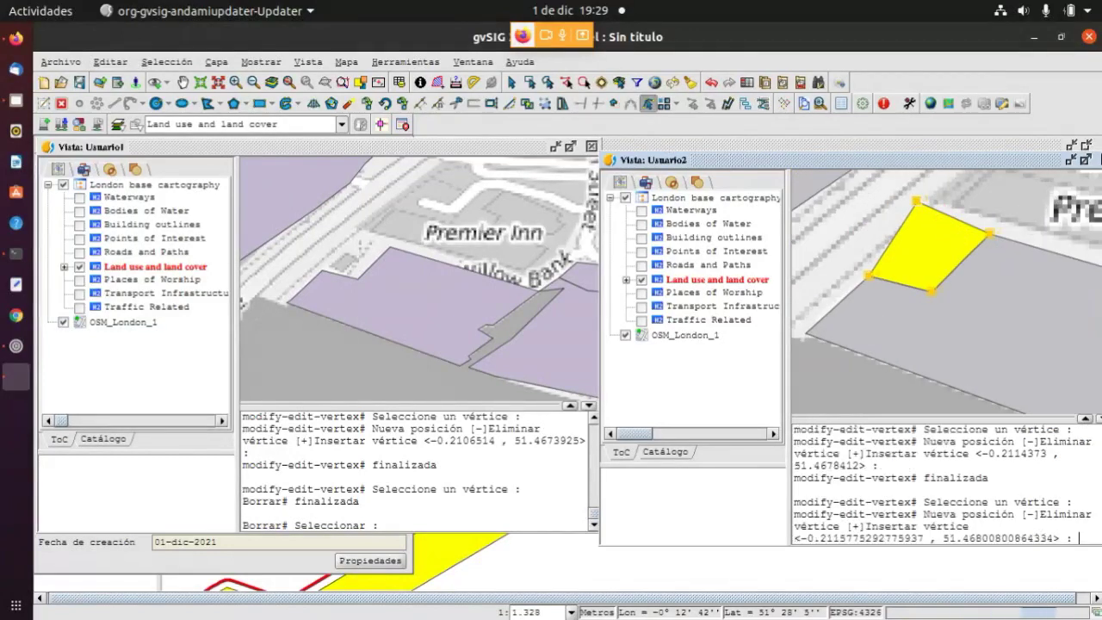
{"action": "left_click", "coordinate": [923, 210]}
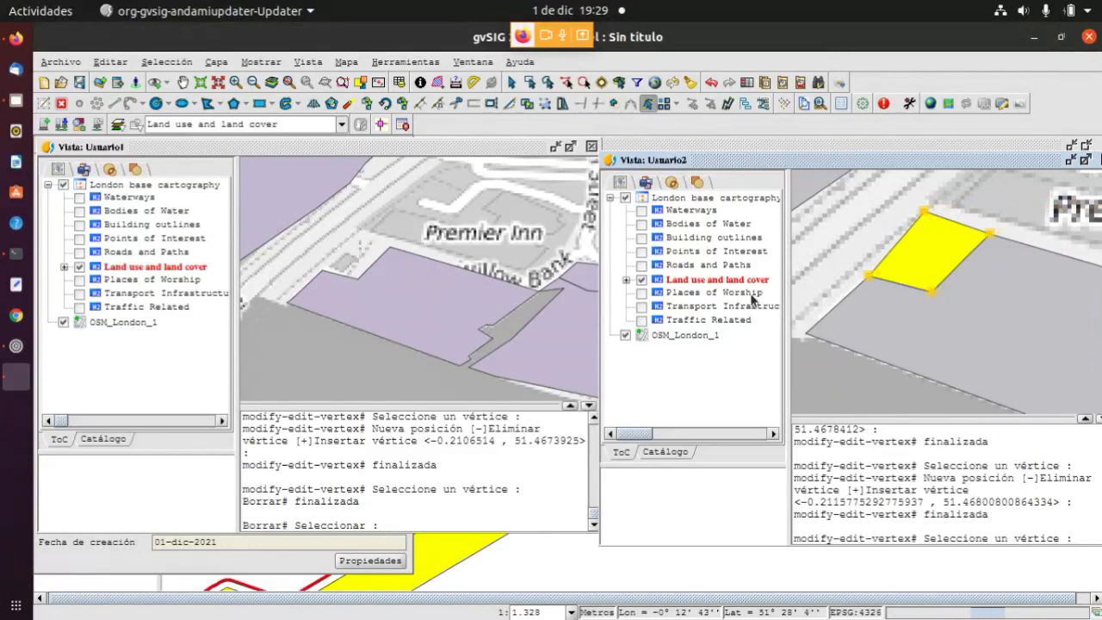
Finish editing the Land use and land cover layer in Usuario1 and save its changes
{"action": "left_click", "coordinate": [80, 267]}
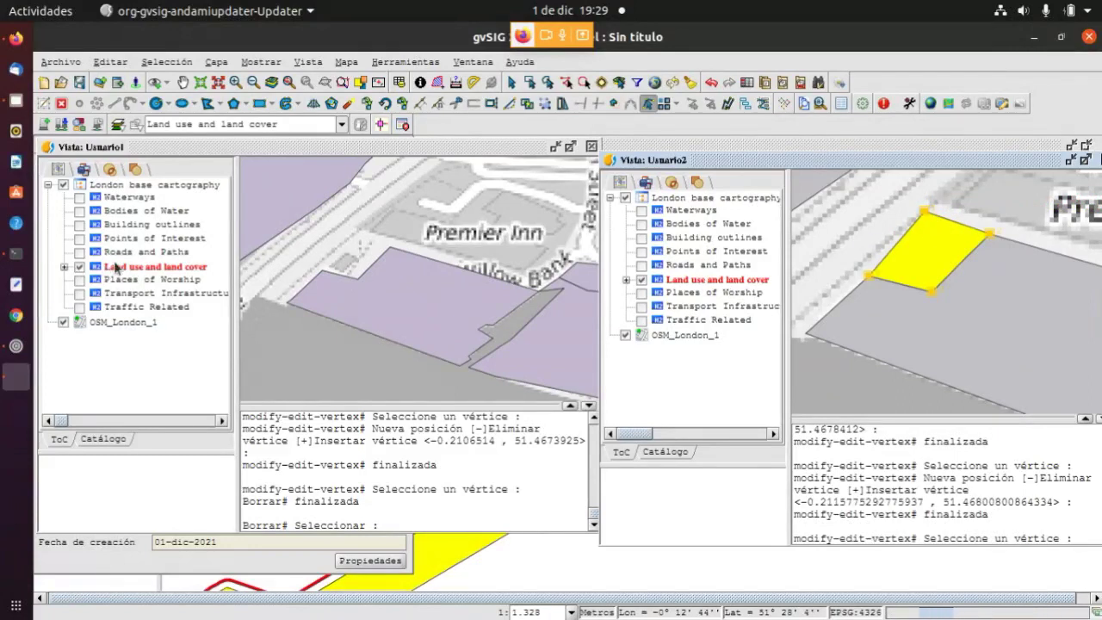
{"action": "right_click", "coordinate": [117, 267]}
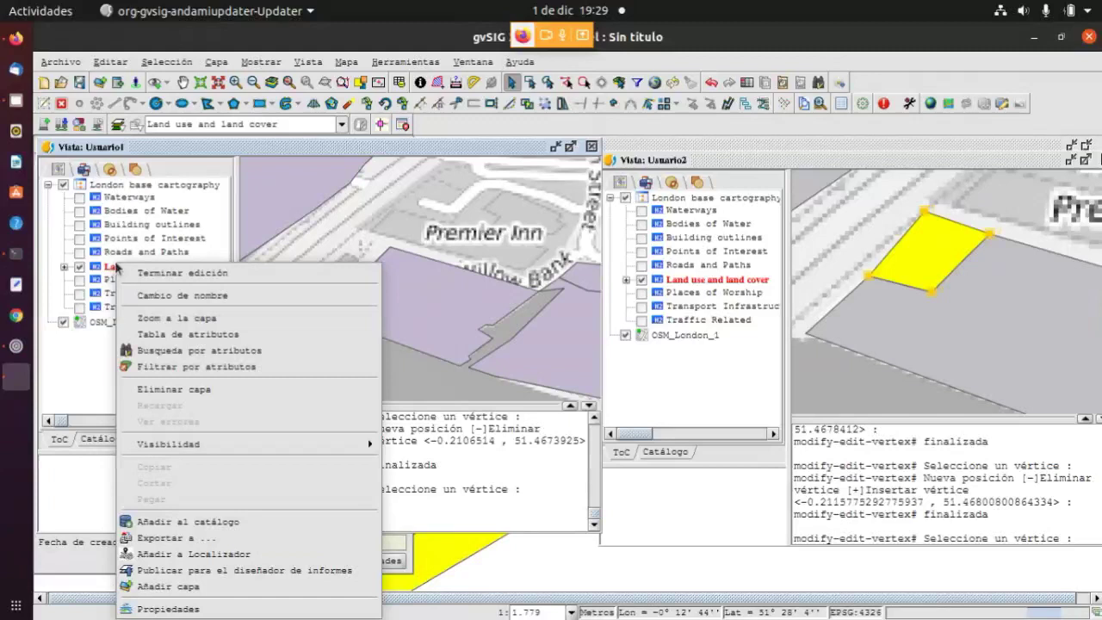
{"action": "left_click", "coordinate": [140, 274]}
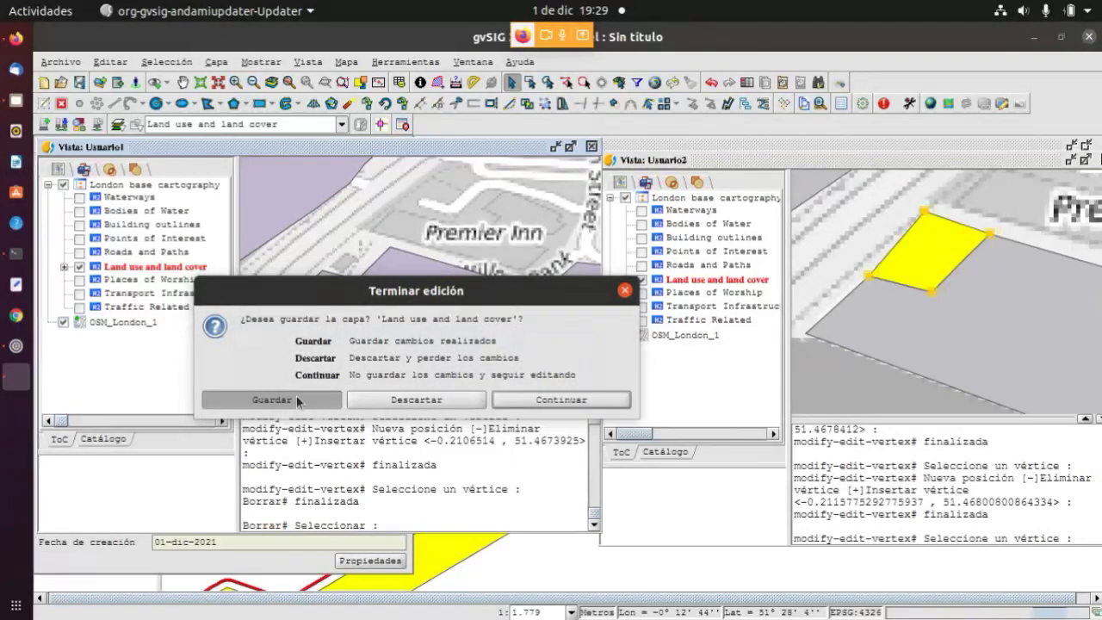
{"action": "left_click", "coordinate": [296, 396]}
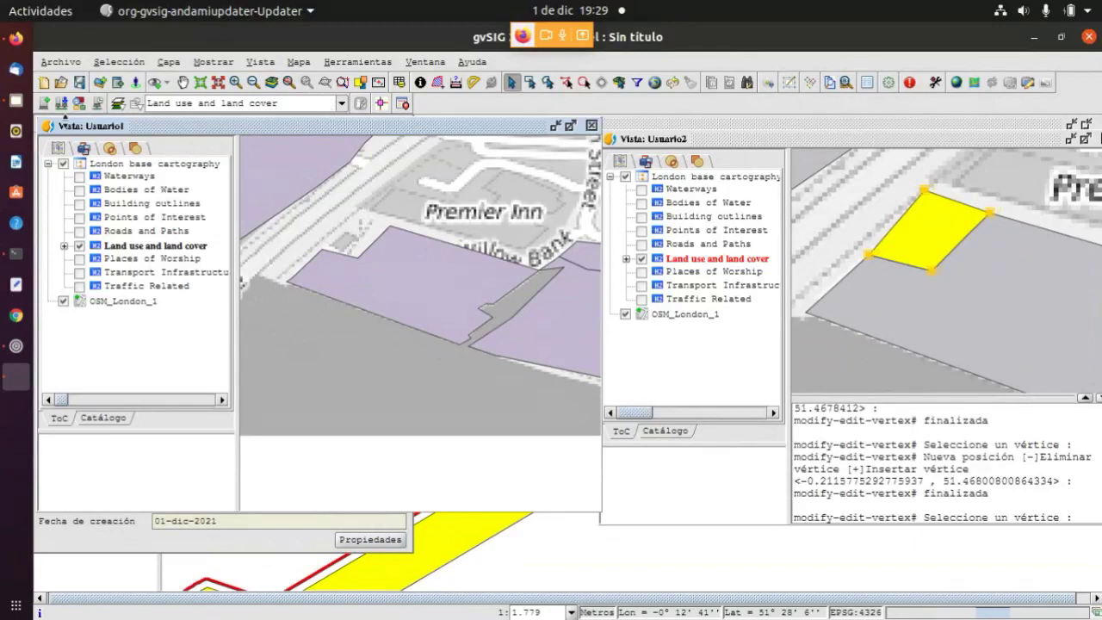
Commit the Land use and land cover changes of working copy Repositorio1-CT1 to the repository and close the changes window
{"action": "left_click", "coordinate": [95, 105]}
{"action": "left_click", "coordinate": [181, 139]}
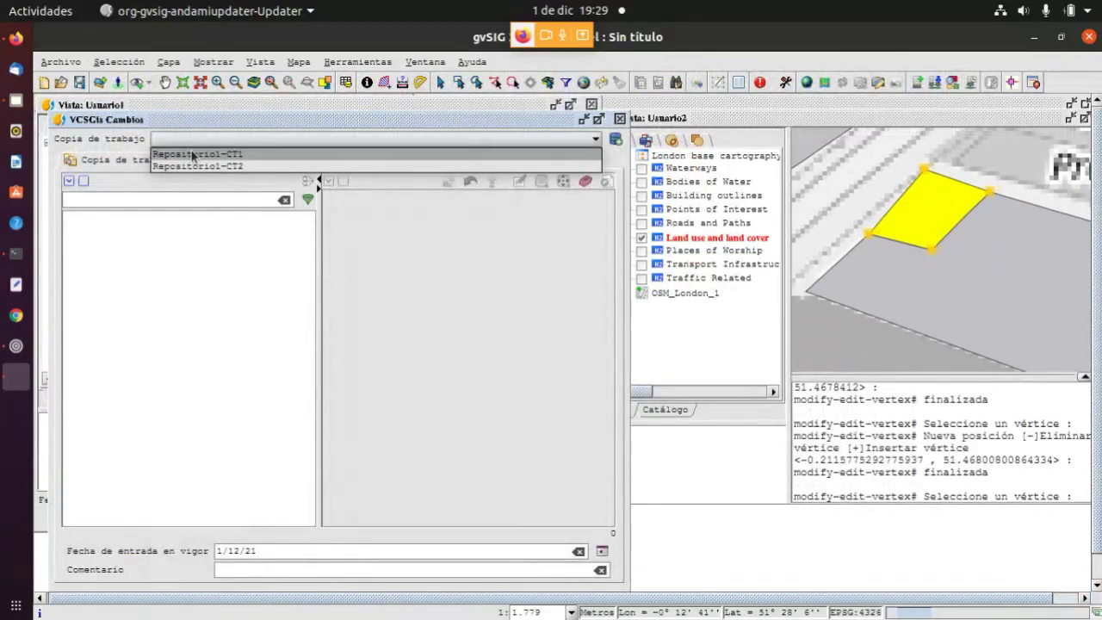
{"action": "left_click", "coordinate": [193, 155]}
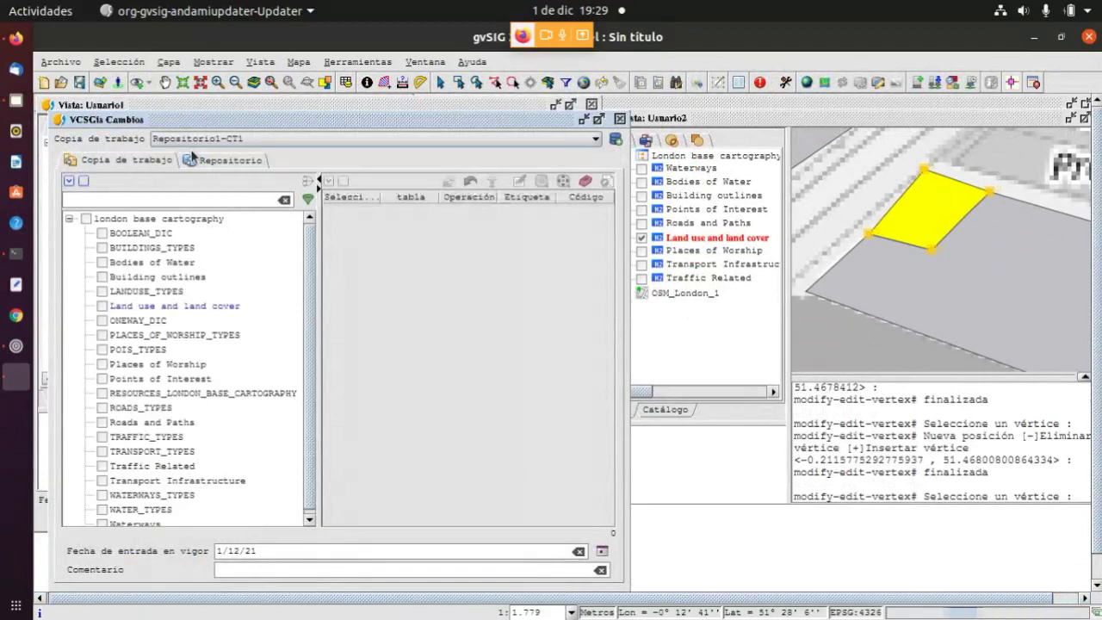
{"action": "left_click", "coordinate": [102, 305]}
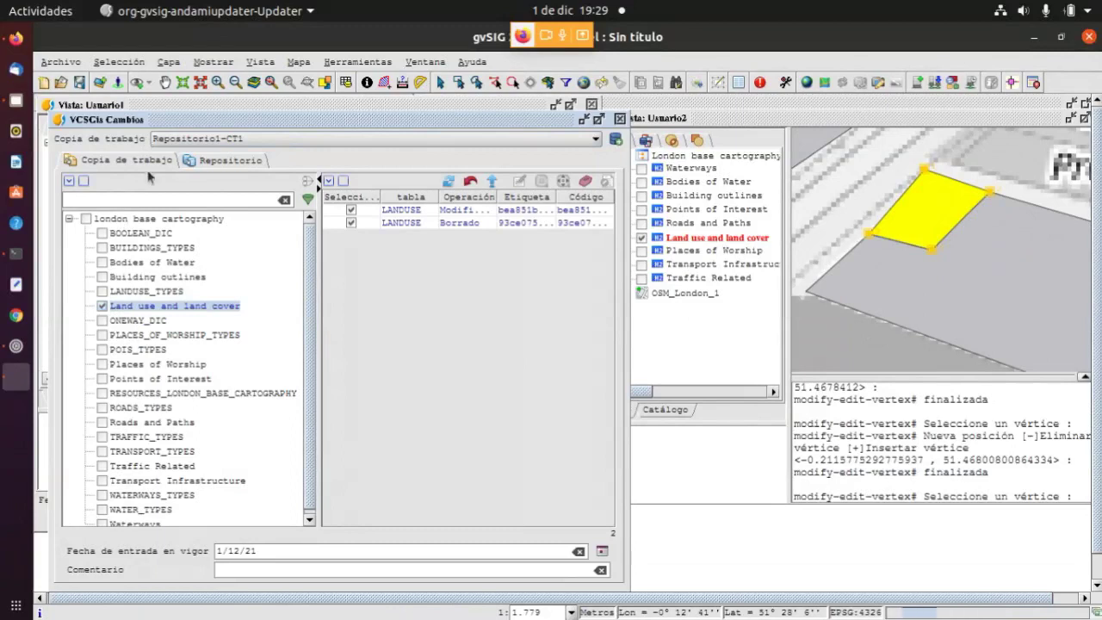
{"action": "left_click", "coordinate": [492, 182]}
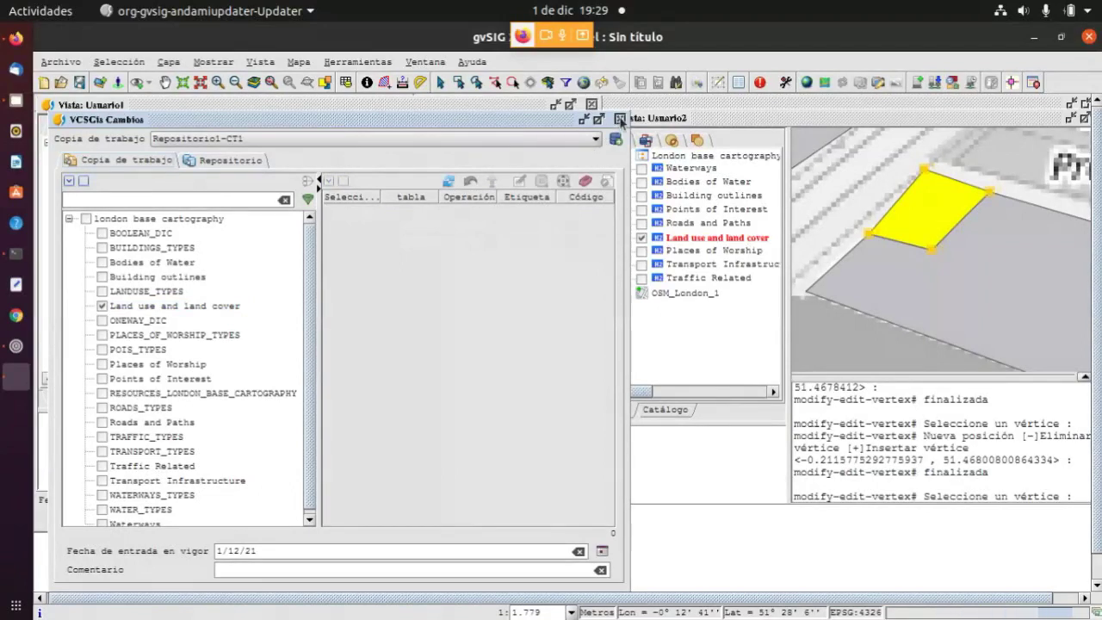
{"action": "left_click", "coordinate": [620, 119]}
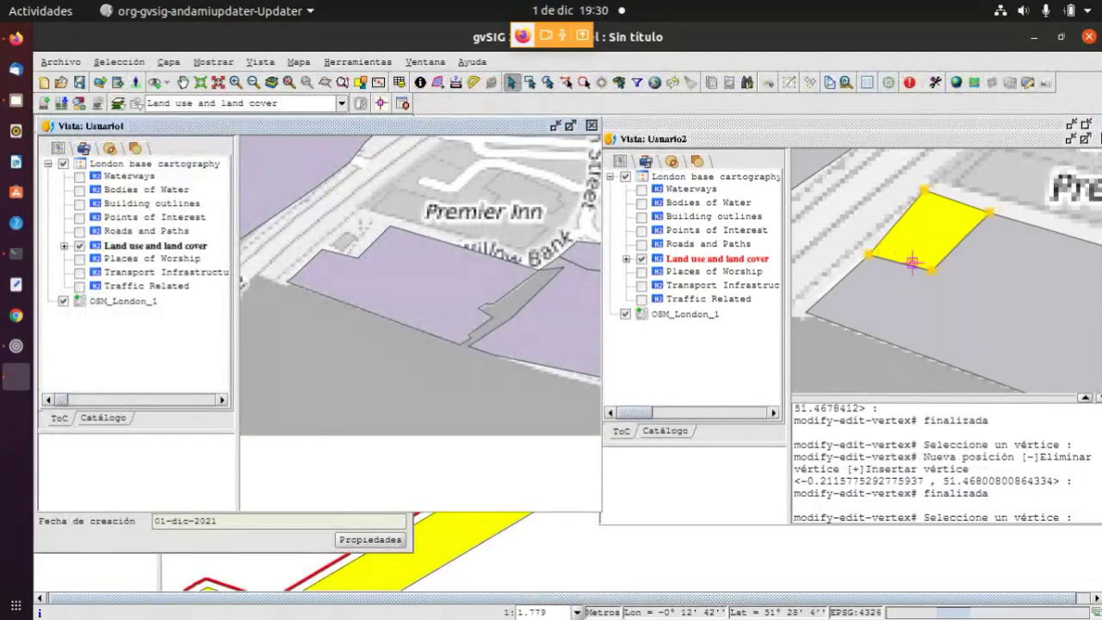
In Usuario2, split the large polygon southwest of Premier Inn in two with a polyline running northeast to southwest across its middle
{"action": "scroll", "coordinate": [886, 258], "scroll_direction": "down", "scroll_amount": 2}
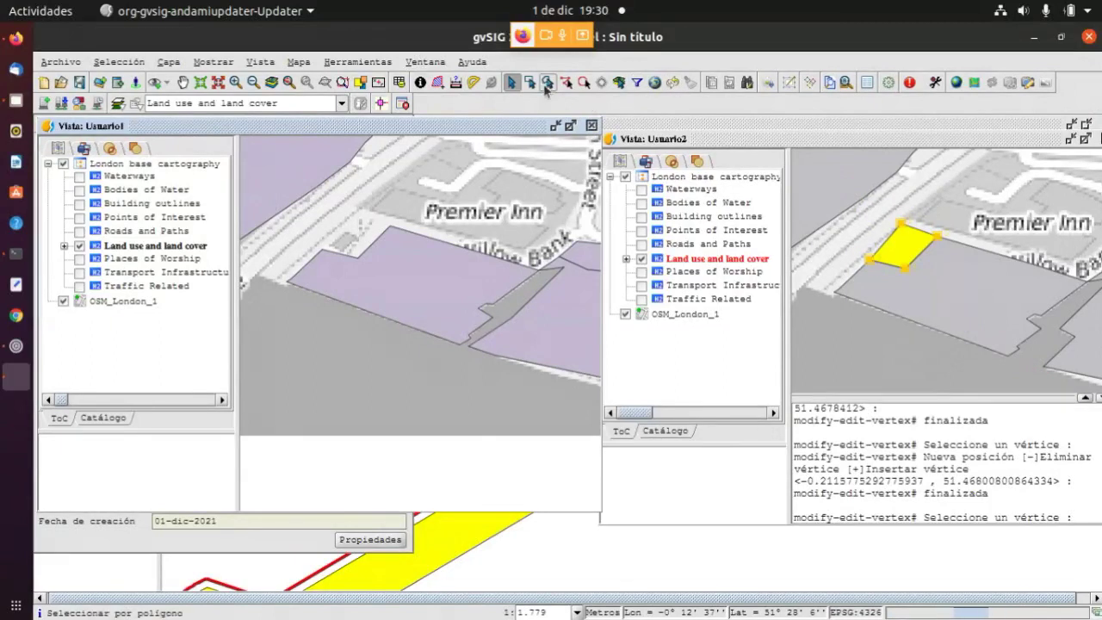
{"action": "left_click", "coordinate": [965, 289]}
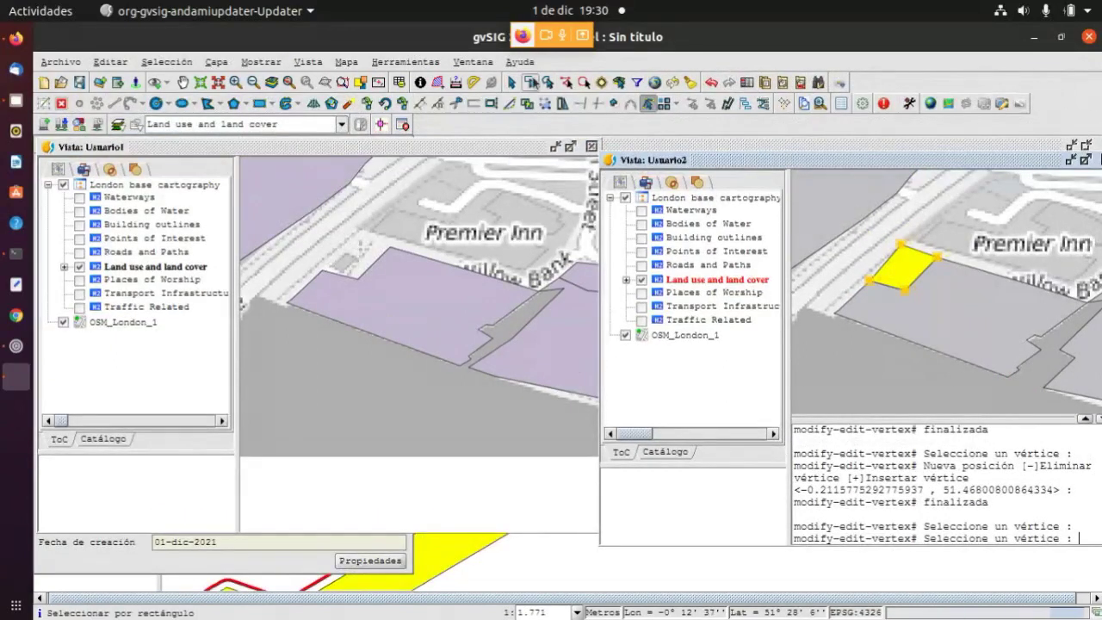
{"action": "left_click", "coordinate": [511, 83]}
{"action": "left_click", "coordinate": [965, 335]}
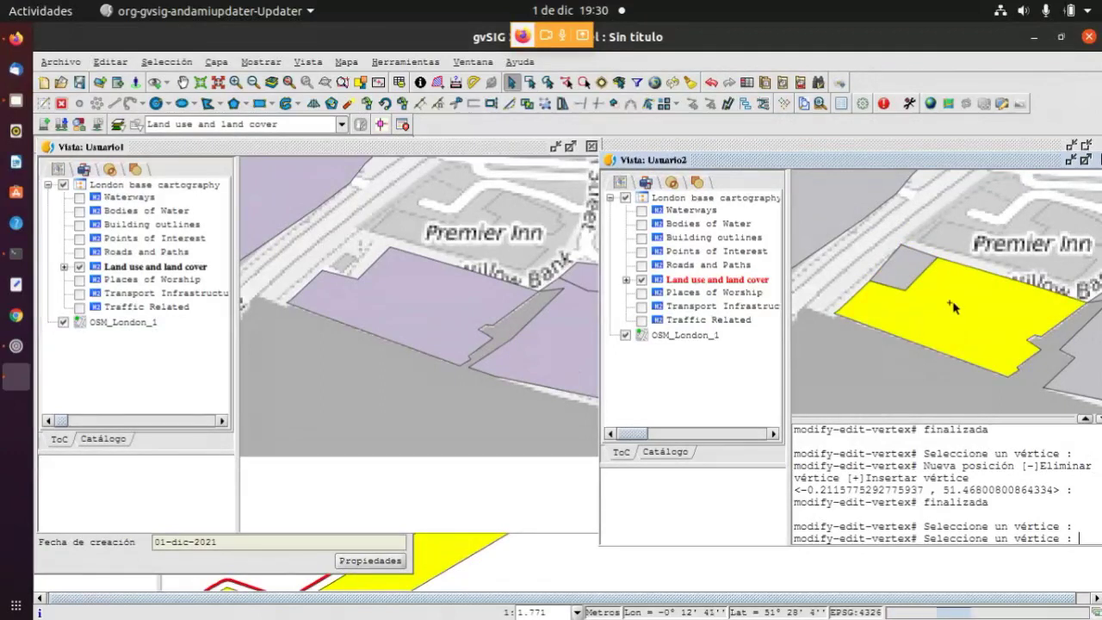
{"action": "left_click", "coordinate": [456, 103]}
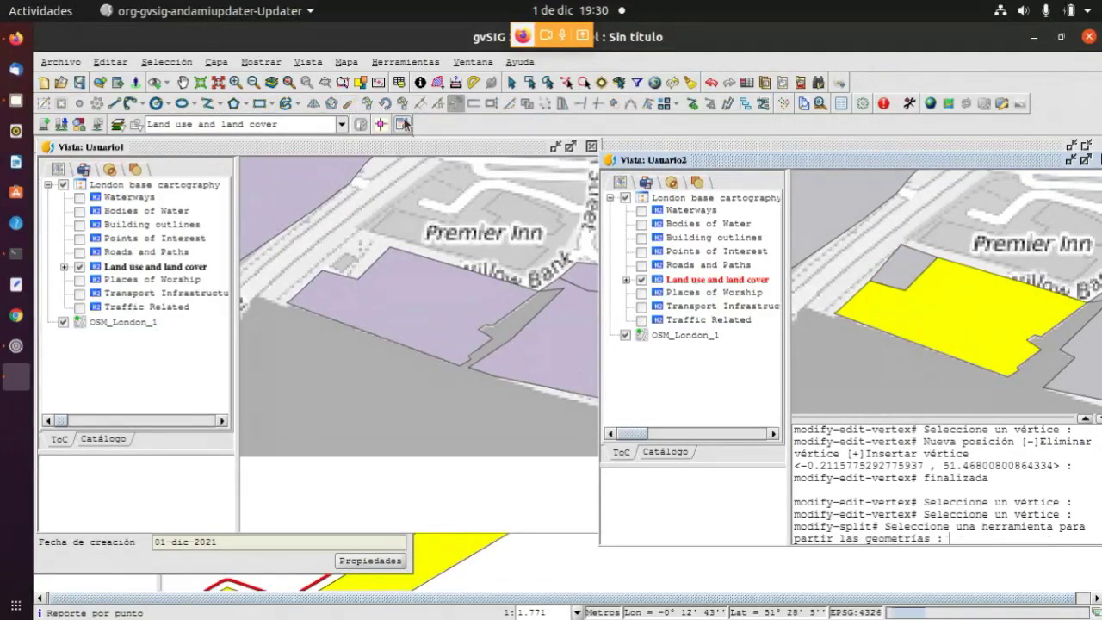
{"action": "left_click", "coordinate": [207, 104]}
{"action": "left_click", "coordinate": [1037, 225]}
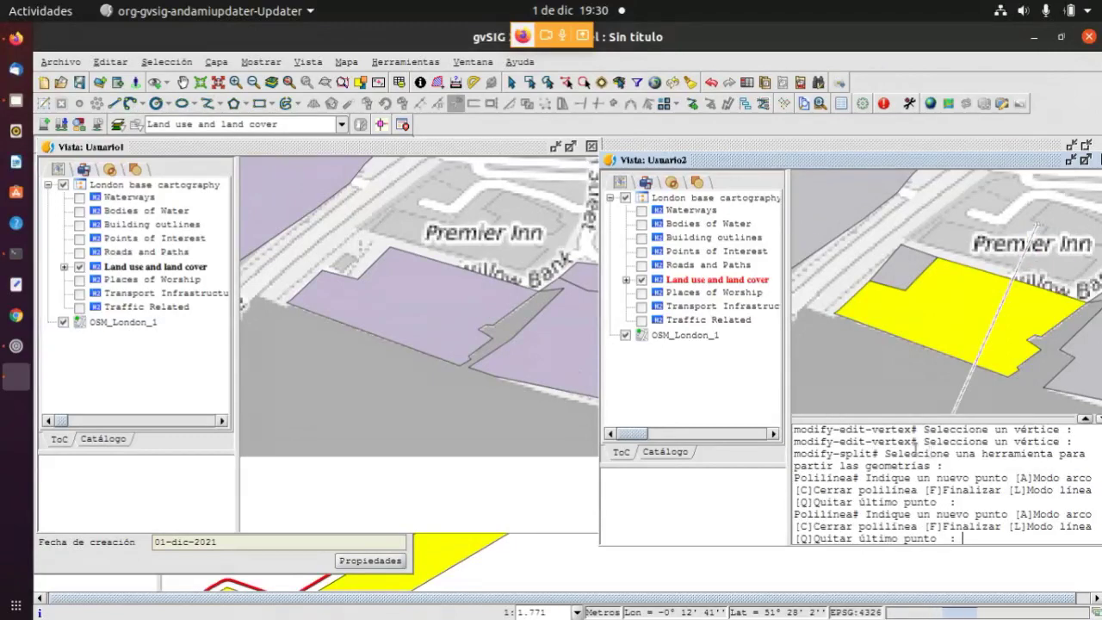
{"action": "left_click", "coordinate": [882, 398]}
{"action": "double_click", "coordinate": [882, 398]}
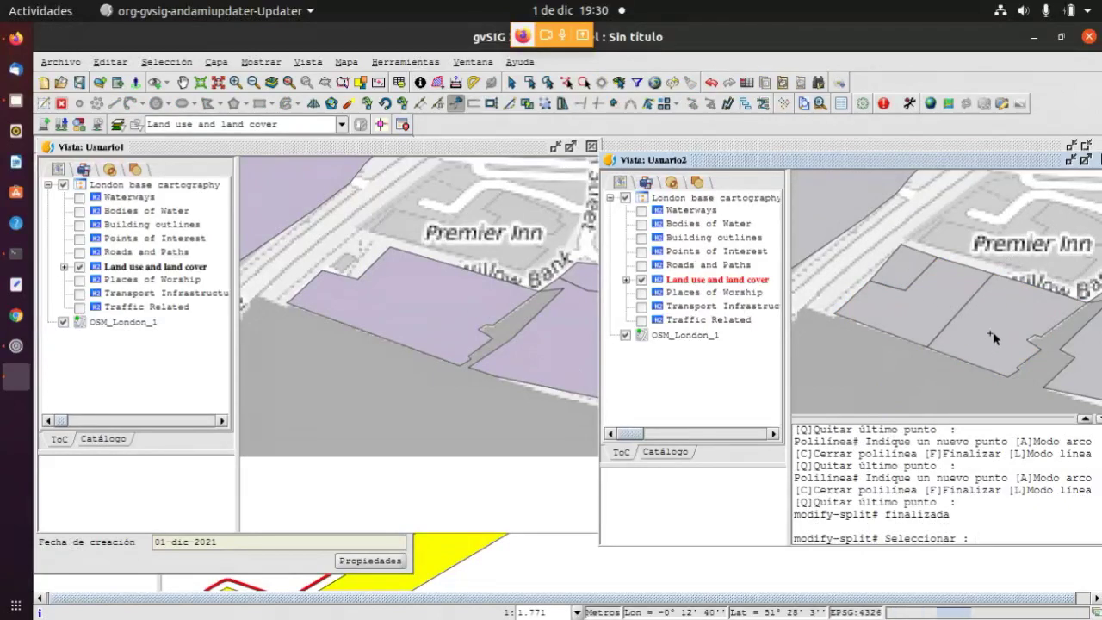
Finish editing the Land use and land cover layer in Usuario2 and save its changes
{"action": "right_click", "coordinate": [729, 285]}
{"action": "left_click", "coordinate": [752, 270]}
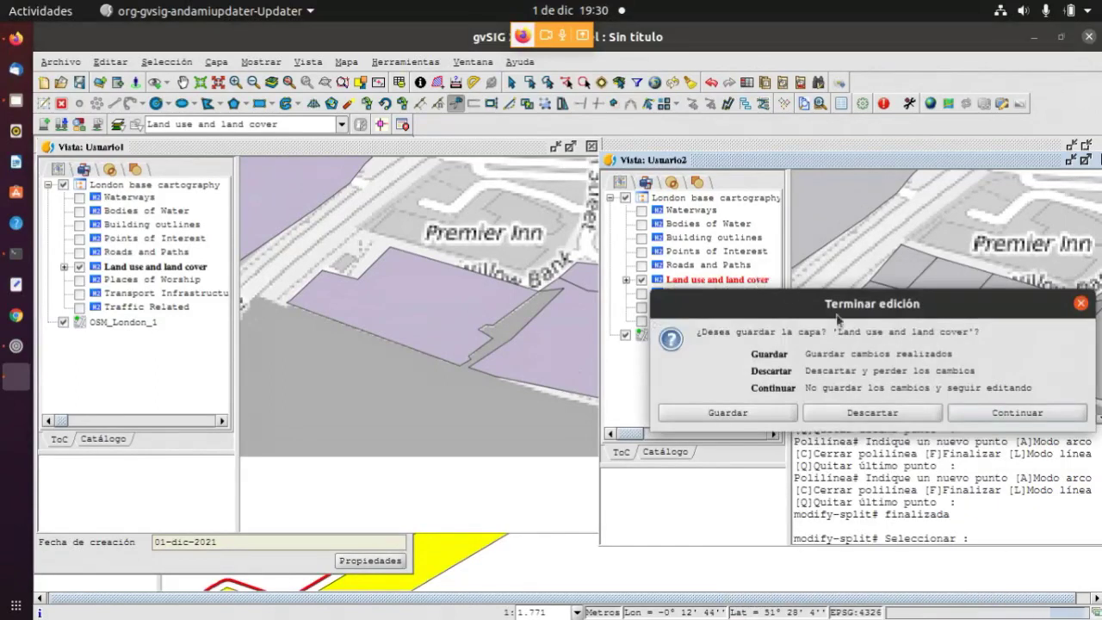
{"action": "left_click", "coordinate": [714, 412]}
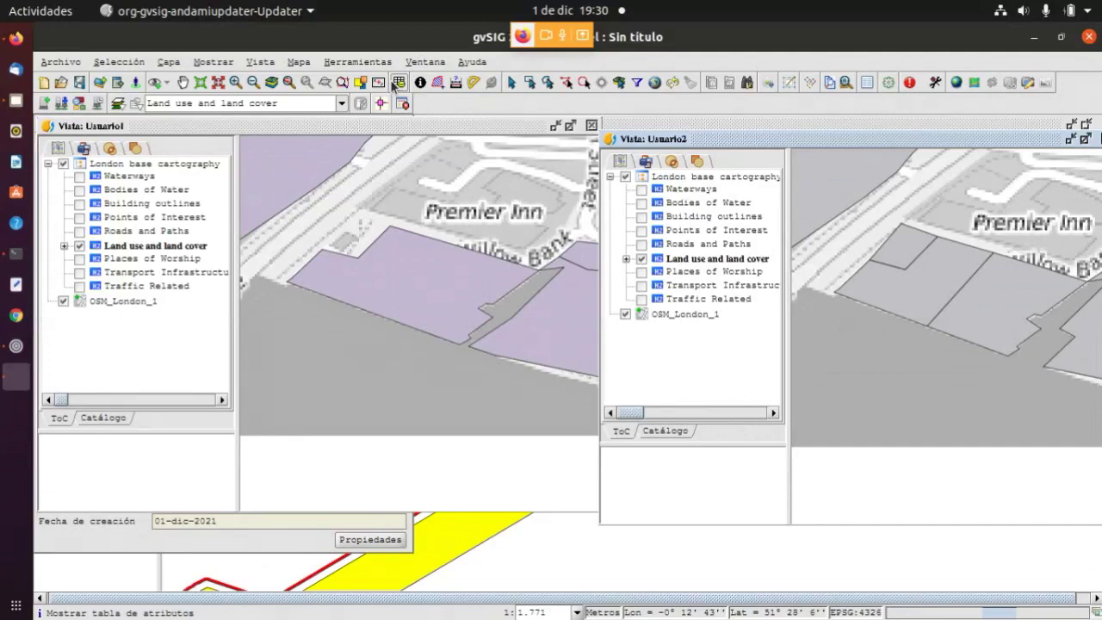
Show the local changes of the Land use and land cover table for working copy Repositorio1-CT2
{"action": "left_click", "coordinate": [97, 104]}
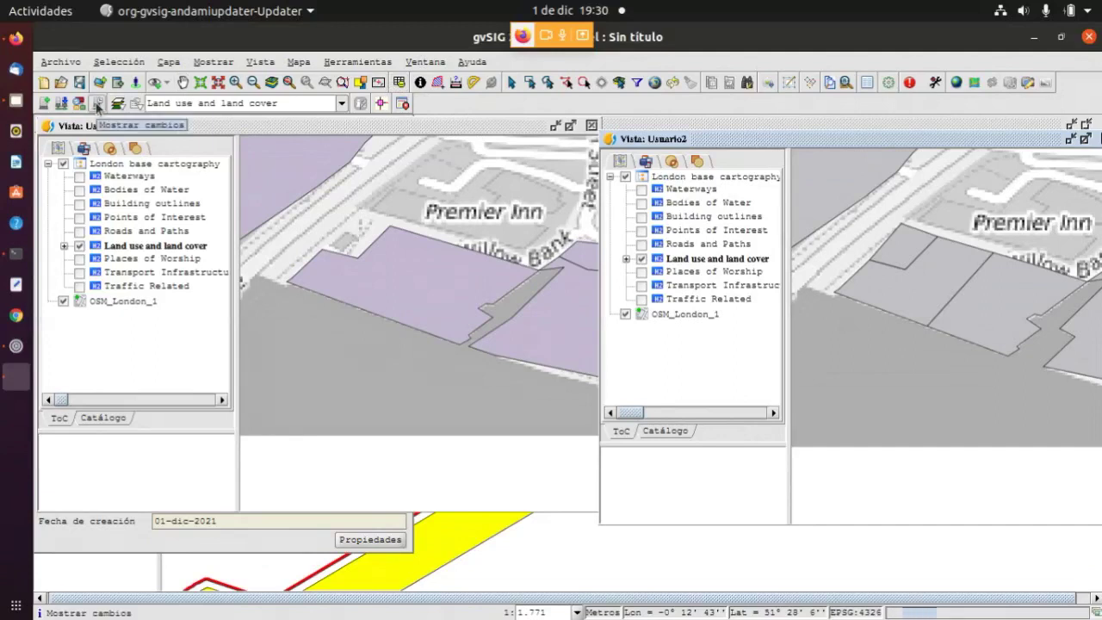
{"action": "left_click", "coordinate": [293, 137]}
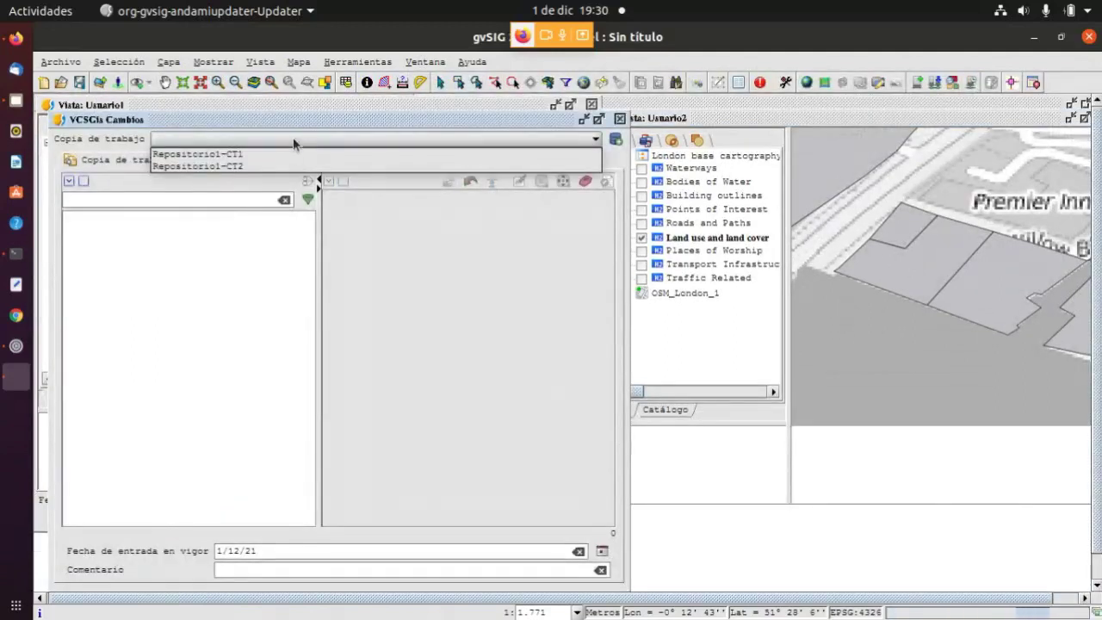
{"action": "left_click", "coordinate": [289, 165]}
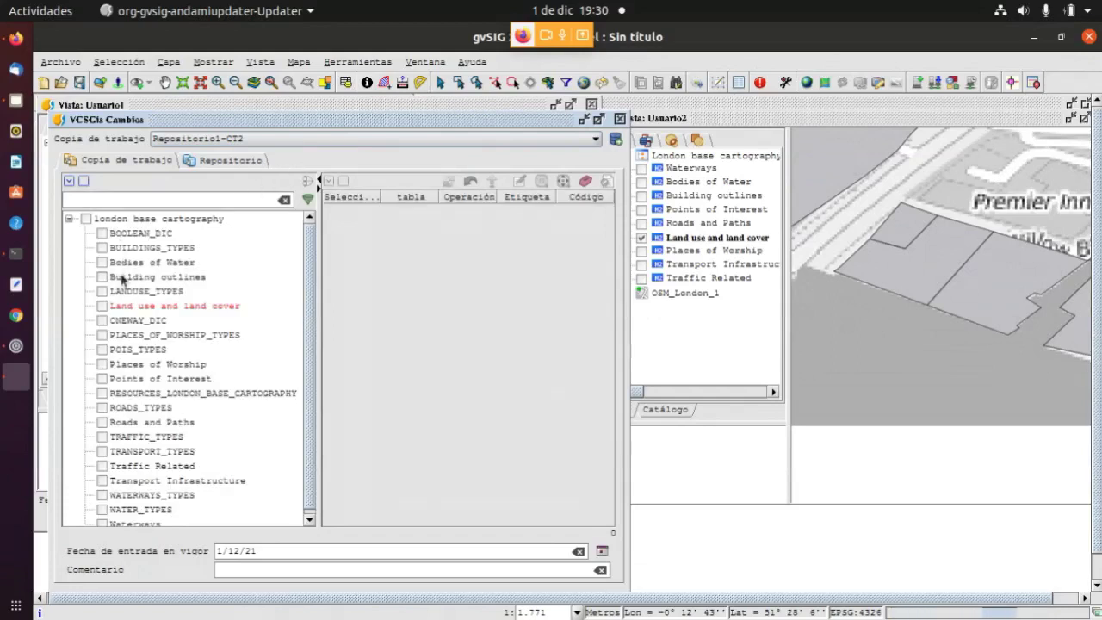
{"action": "left_click", "coordinate": [103, 307]}
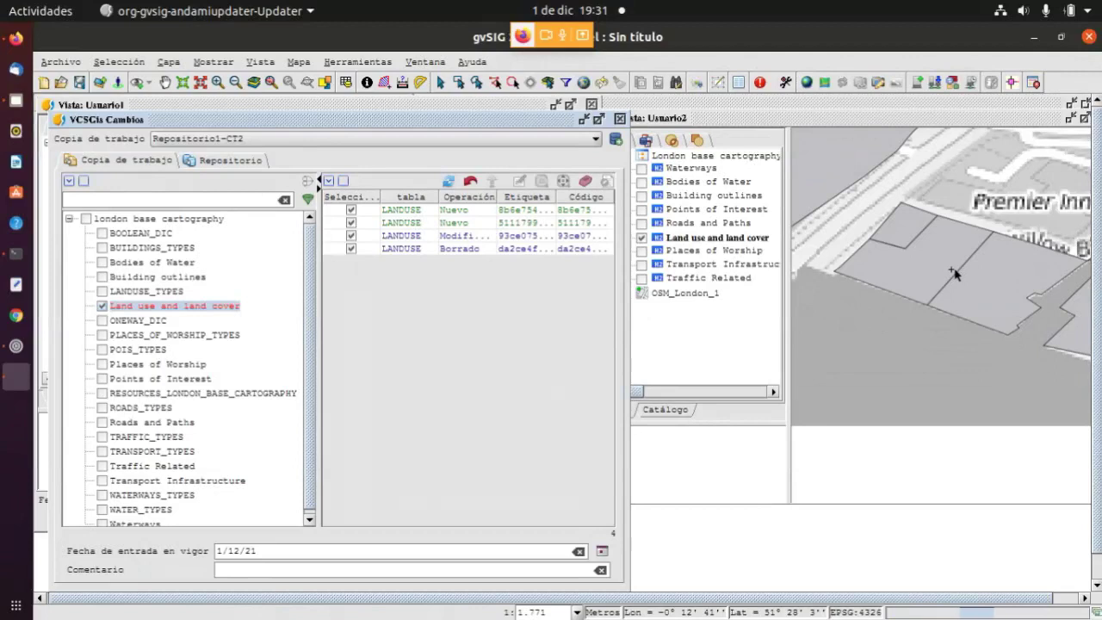
Highlight each local Land use and land cover change of Repositorio1-CT2 on the map: both new records, the modified one and the deleted one
{"action": "left_click", "coordinate": [442, 211]}
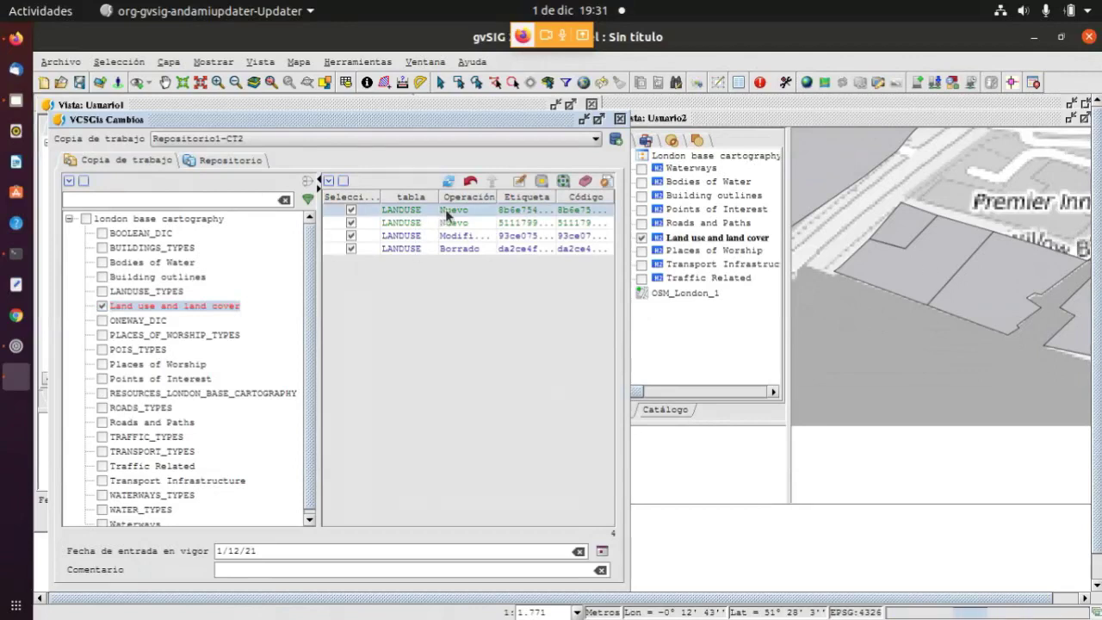
{"action": "left_click", "coordinate": [518, 181]}
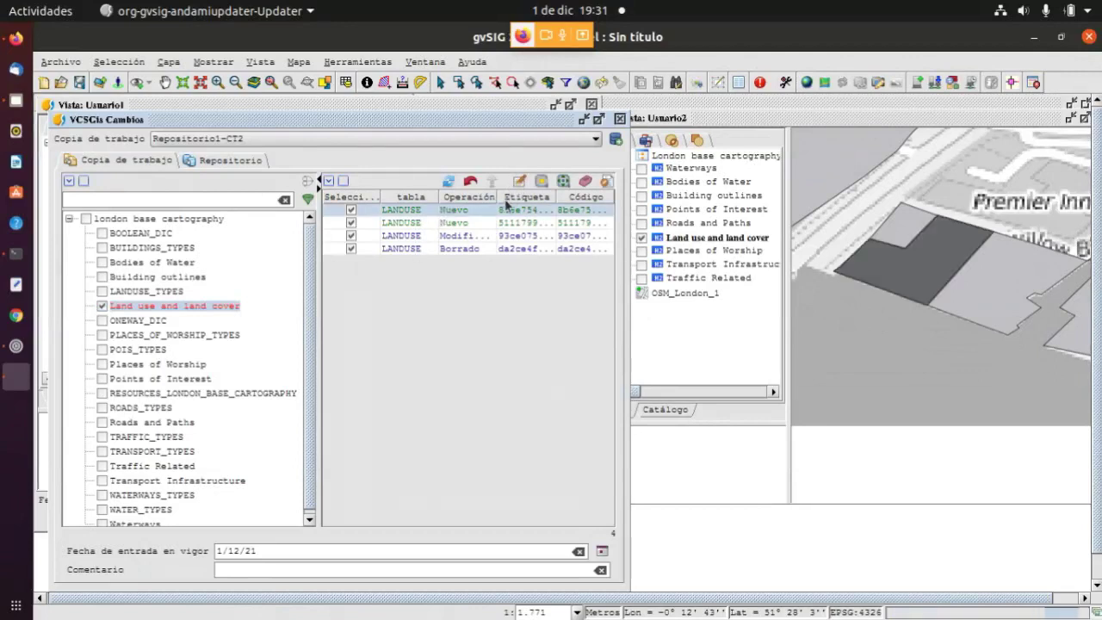
{"action": "left_click", "coordinate": [472, 222]}
{"action": "left_click", "coordinate": [519, 180]}
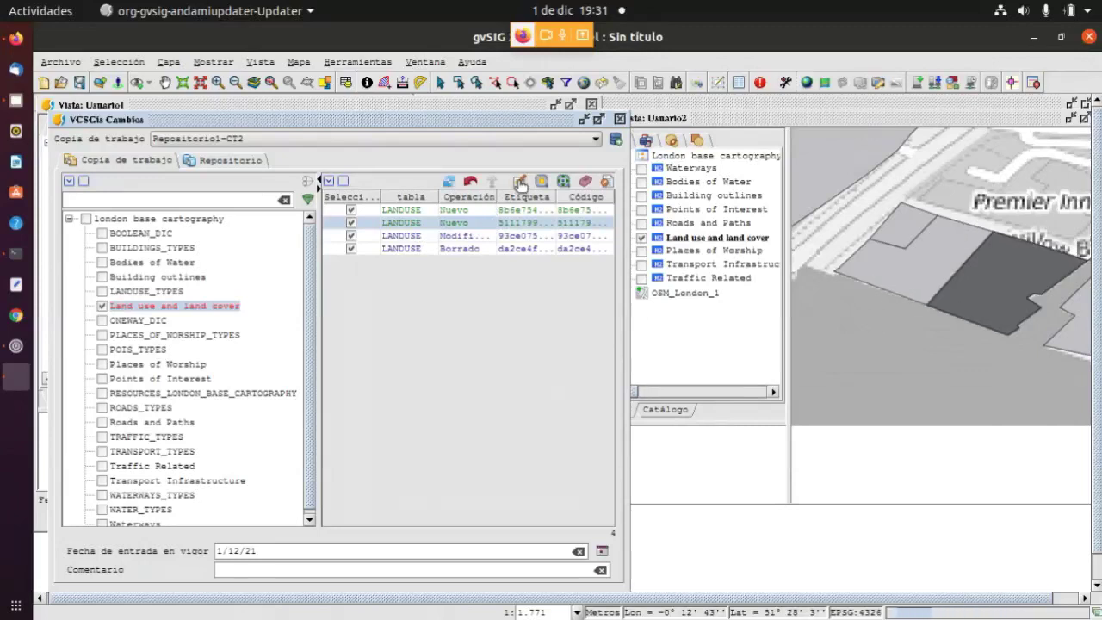
{"action": "left_click", "coordinate": [472, 235]}
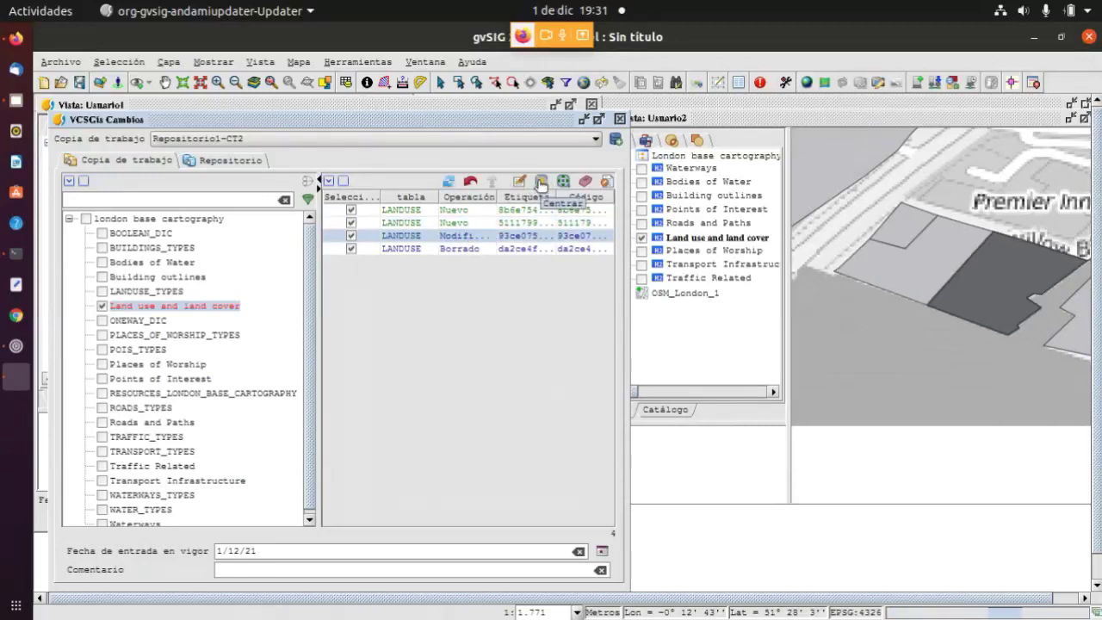
{"action": "left_click", "coordinate": [520, 182]}
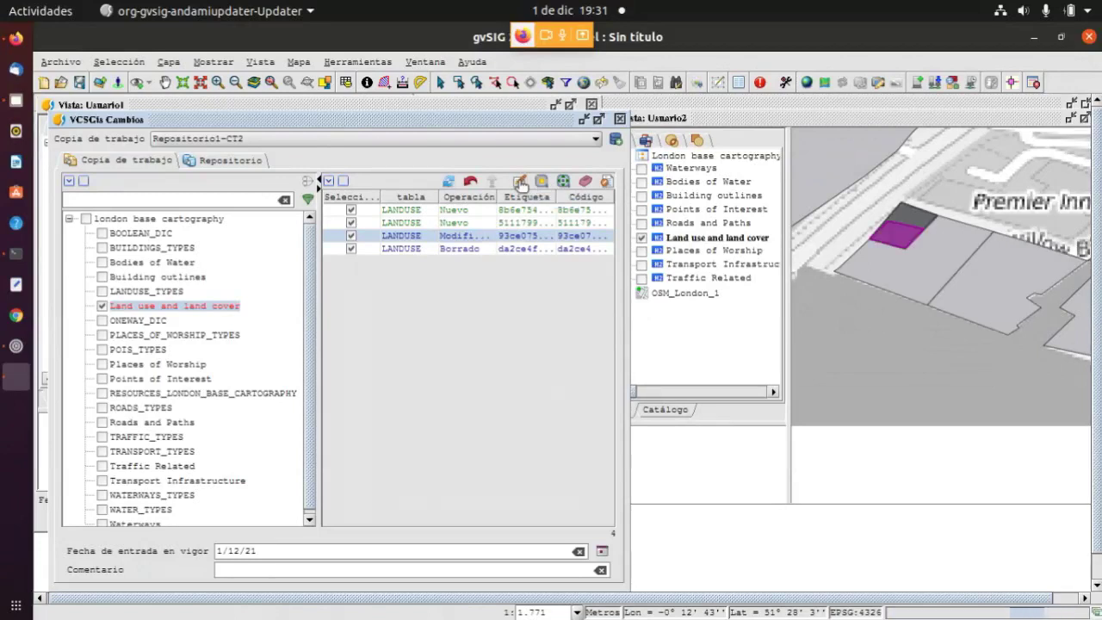
{"action": "left_click", "coordinate": [491, 248]}
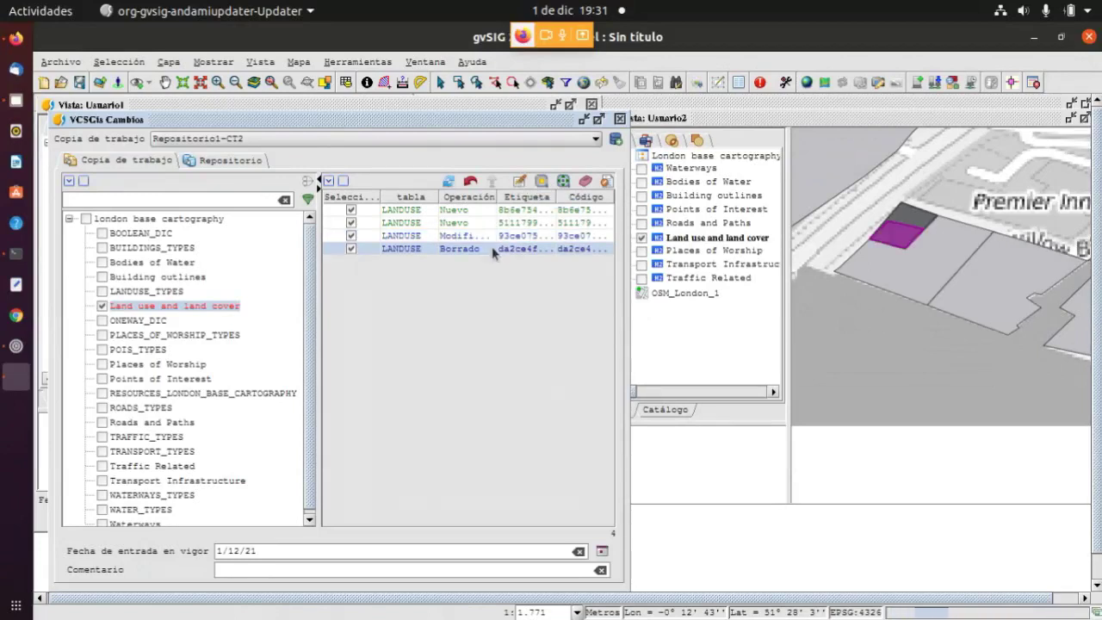
{"action": "left_click", "coordinate": [519, 182]}
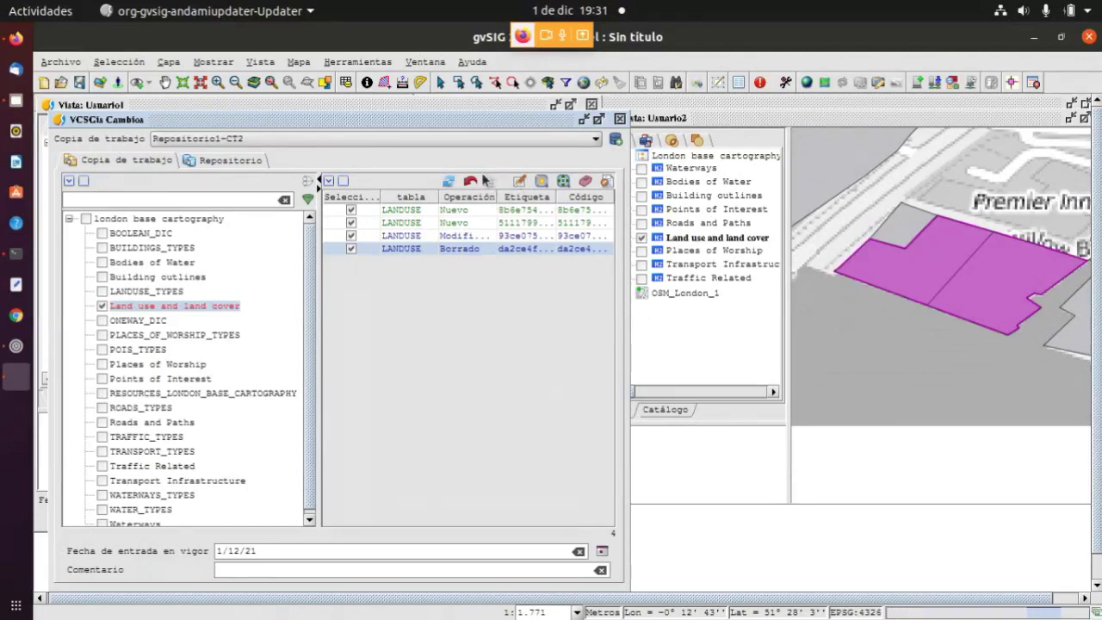
Show the repository changes of the Land use and land cover table for Repositorio1-CT2 and widen the Operación column to examine both records
{"action": "left_click", "coordinate": [230, 163]}
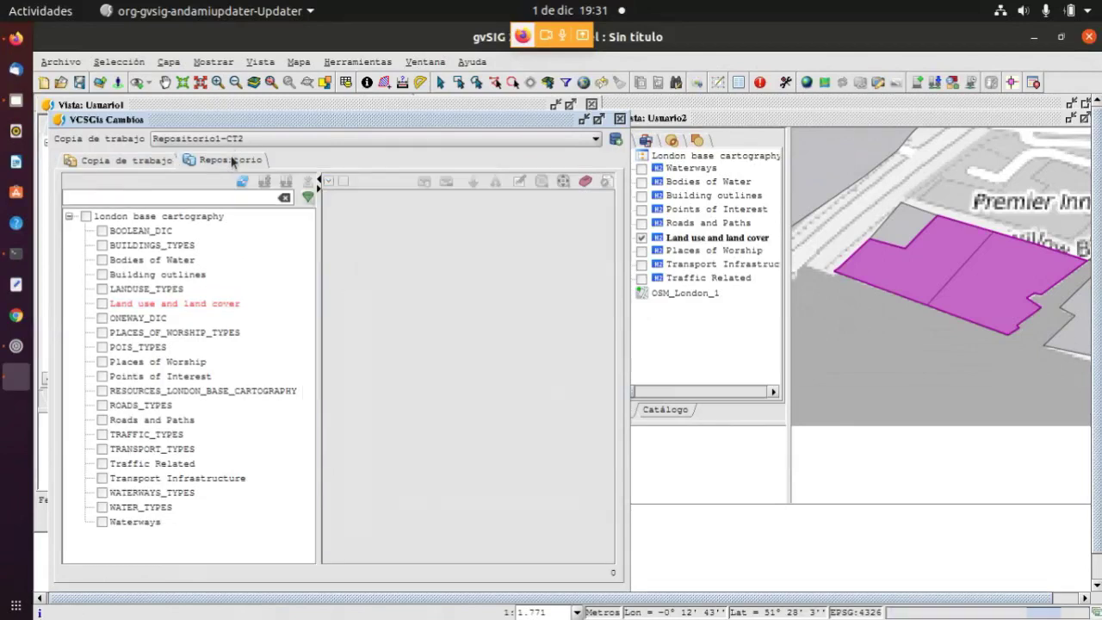
{"action": "left_click", "coordinate": [102, 303]}
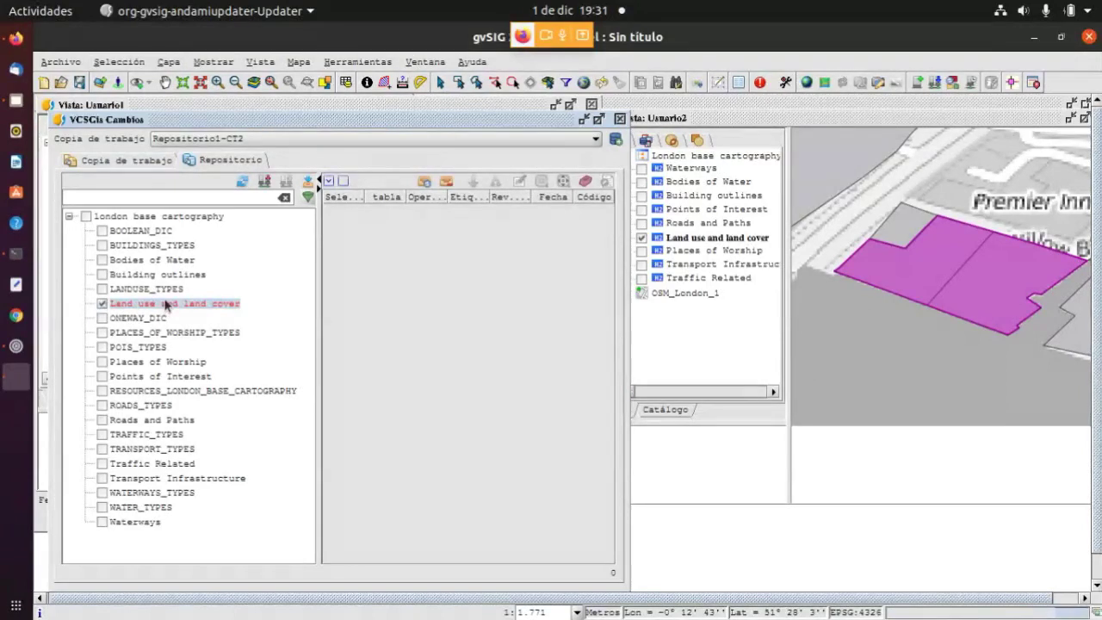
{"action": "left_click", "coordinate": [310, 181]}
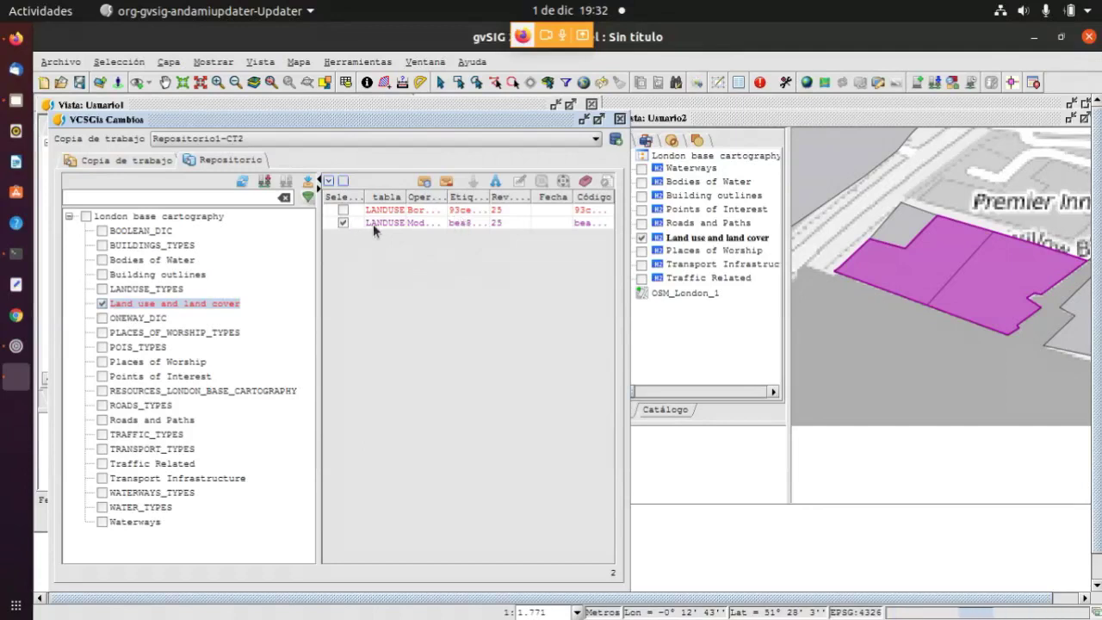
{"action": "left_click", "coordinate": [419, 225]}
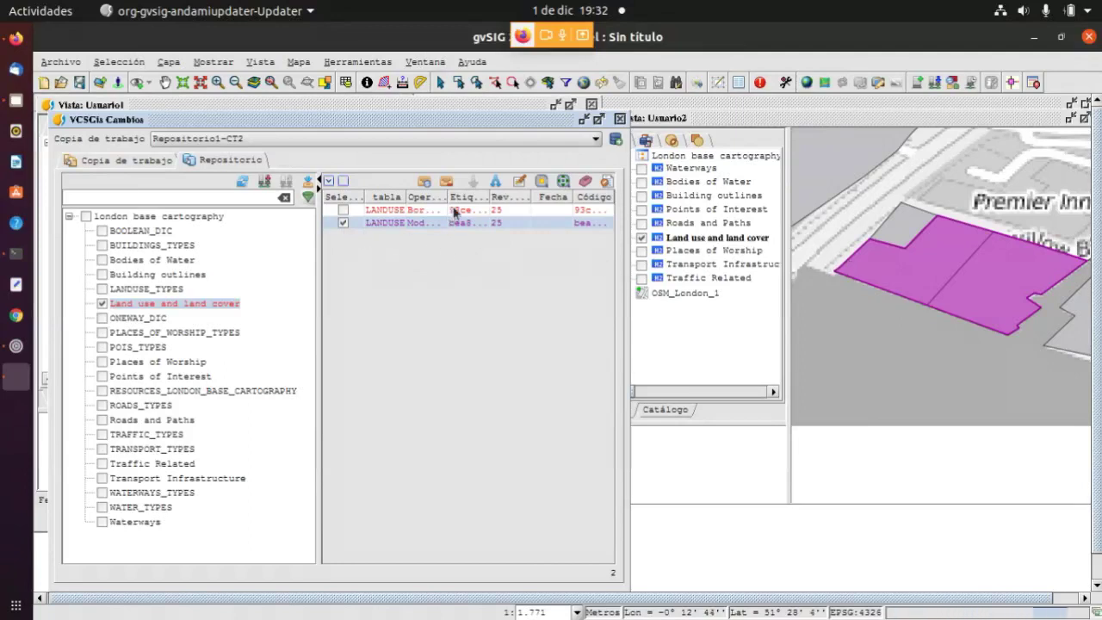
{"action": "left_click", "coordinate": [503, 211]}
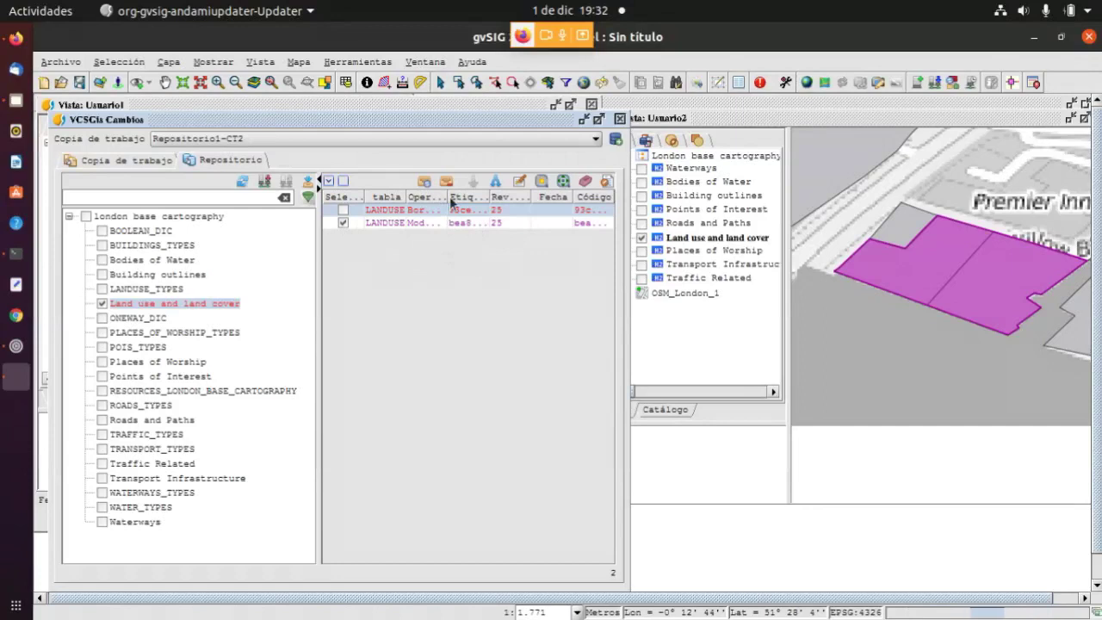
{"action": "left_click_drag", "start_coordinate": [448, 199], "coordinate": [466, 197]}
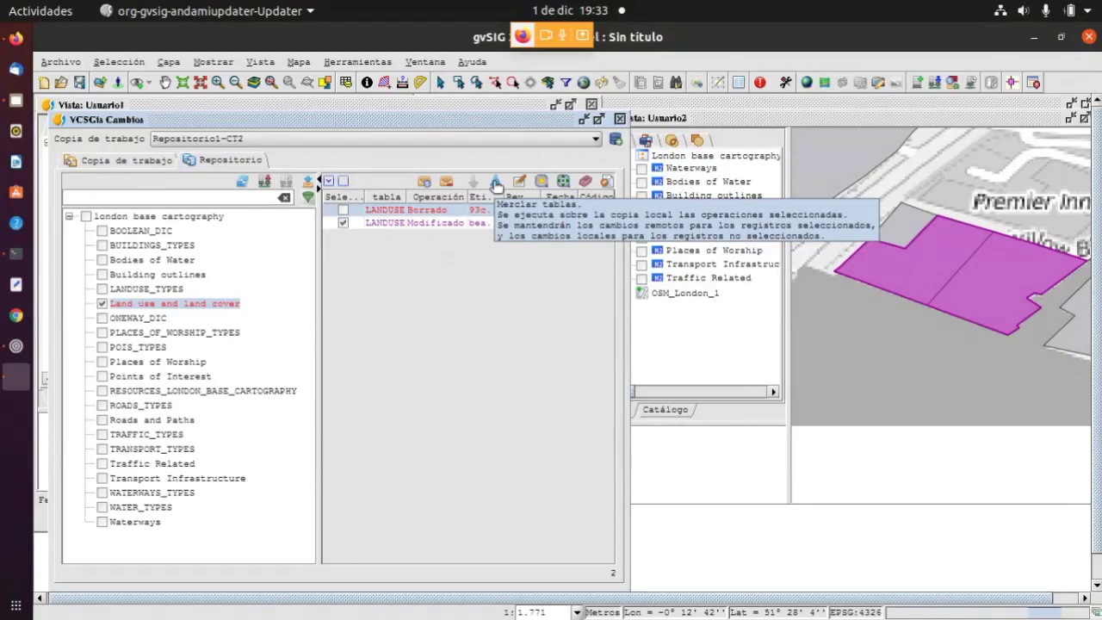
Merge the tables with only the Modificado repository record selected, leaving the Borrado record unselected, and accept the merge notice
{"action": "left_click", "coordinate": [344, 212]}
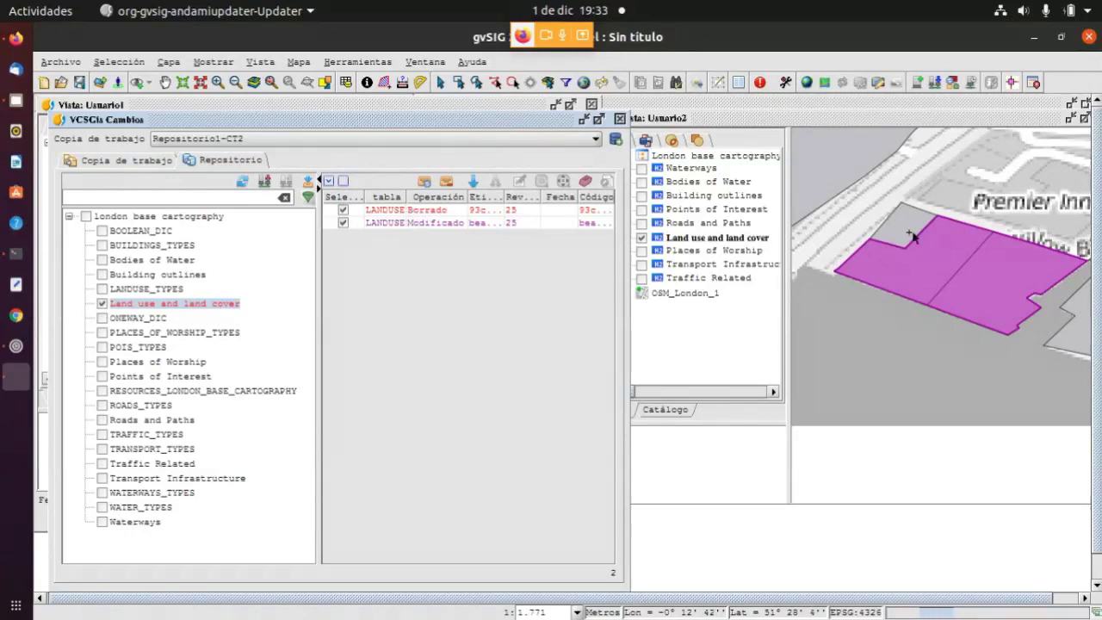
{"action": "left_click", "coordinate": [342, 210]}
{"action": "left_click", "coordinate": [342, 211]}
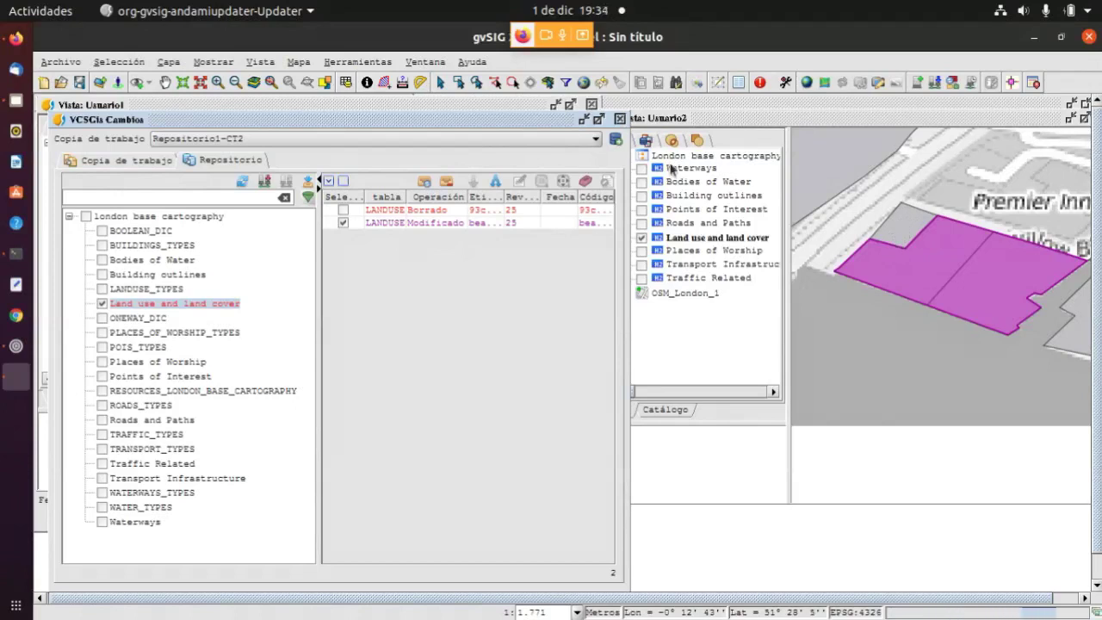
{"action": "left_click", "coordinate": [496, 180]}
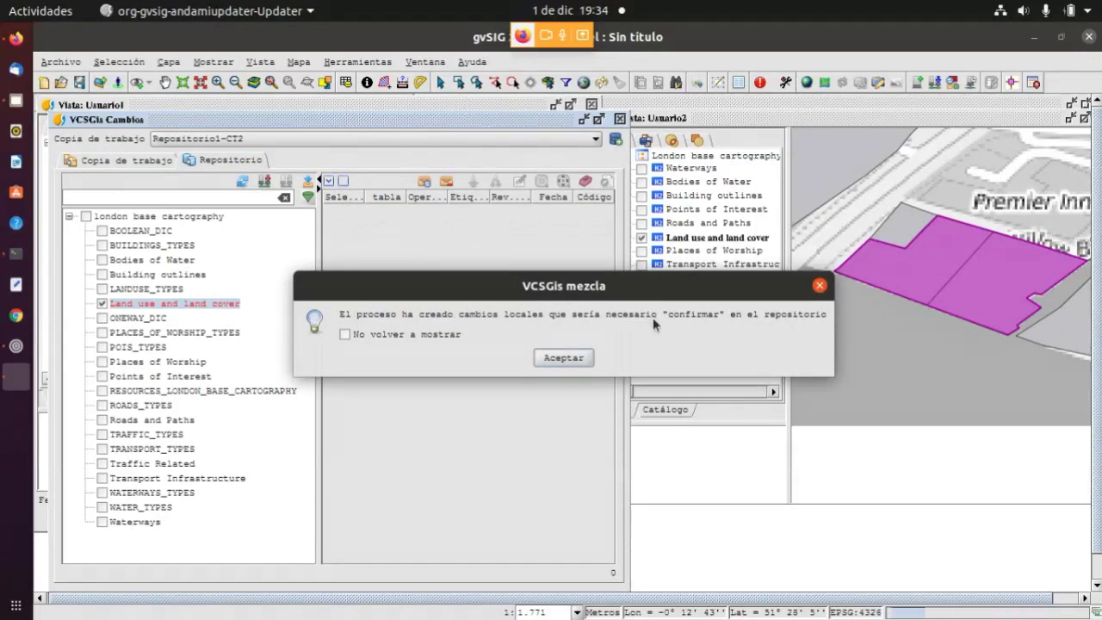
{"action": "left_click", "coordinate": [561, 357]}
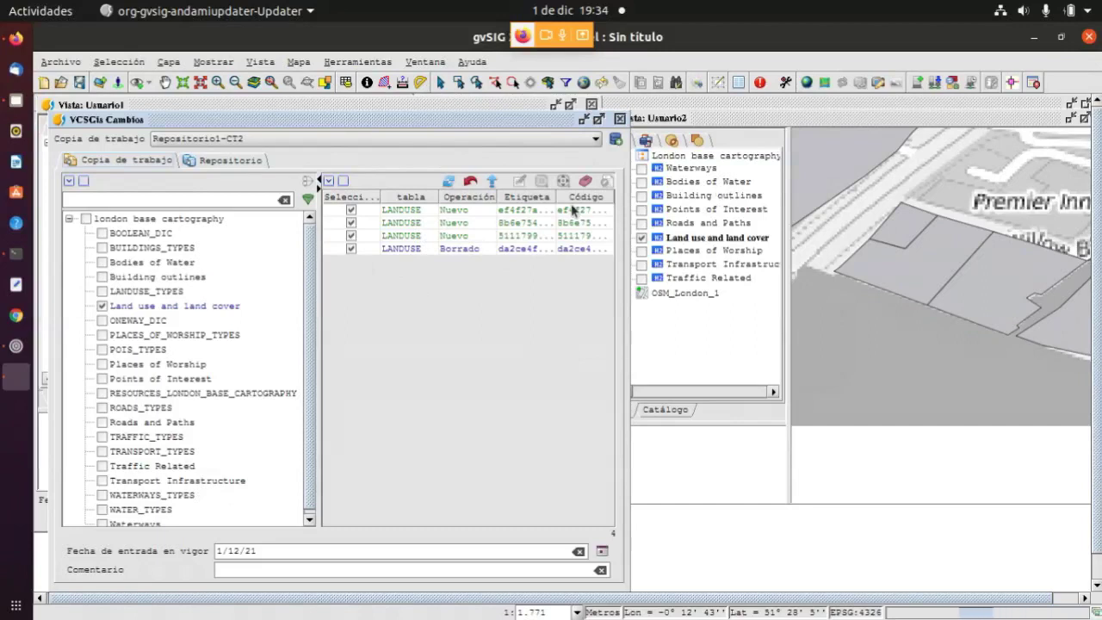
Review the local changes of Repositorio1-CT2 after the merge, highlighting new records and the deleted record on the map
{"action": "left_click", "coordinate": [465, 212]}
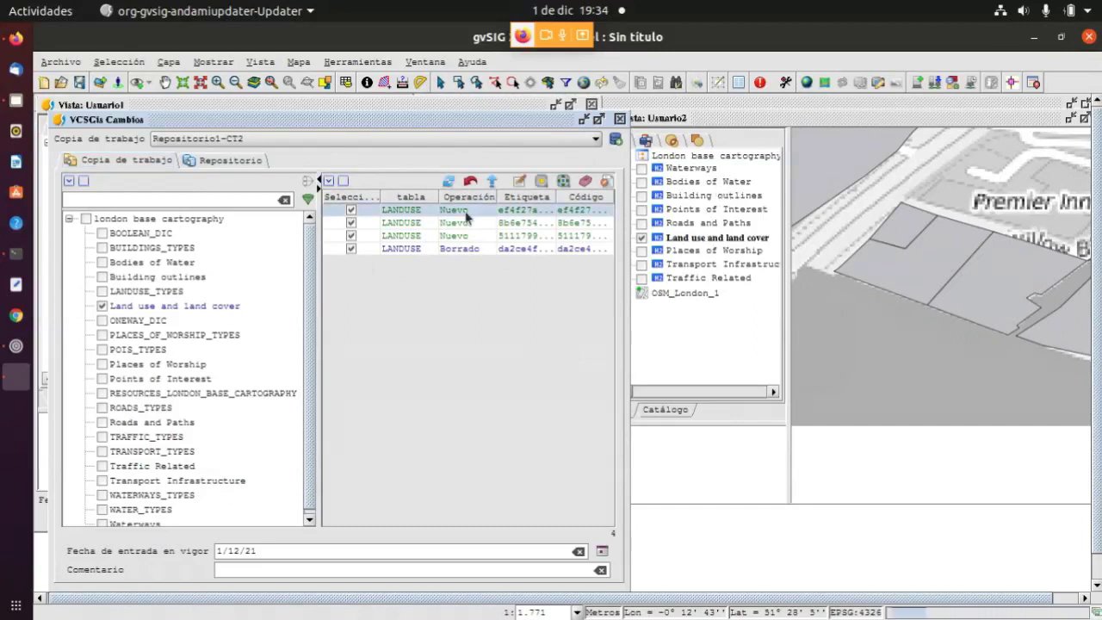
{"action": "left_click", "coordinate": [519, 183]}
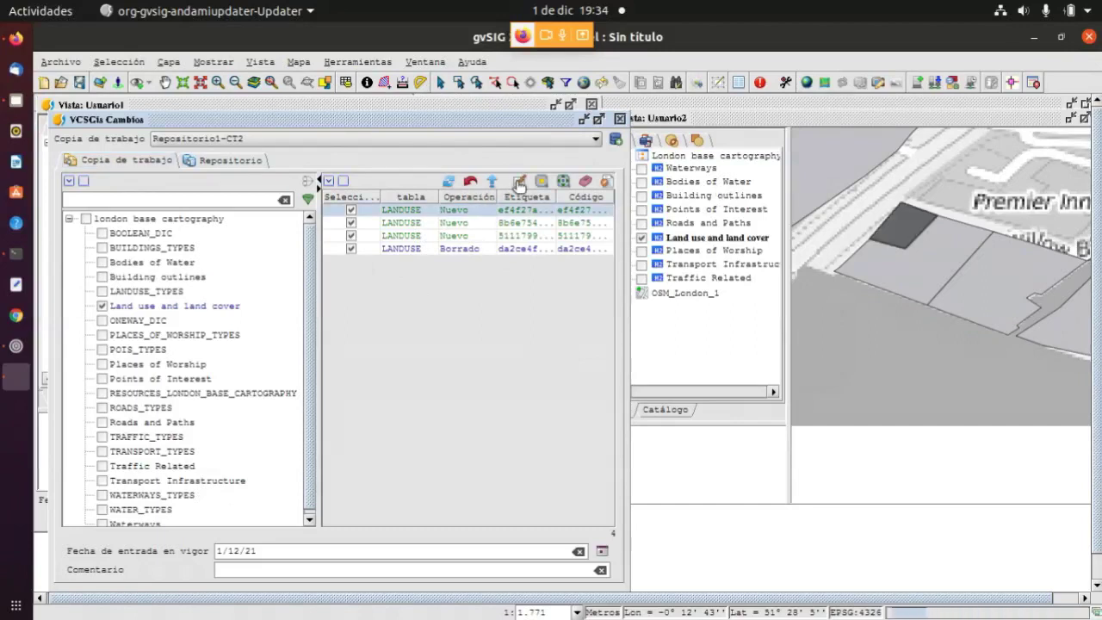
{"action": "key", "text": "Down"}
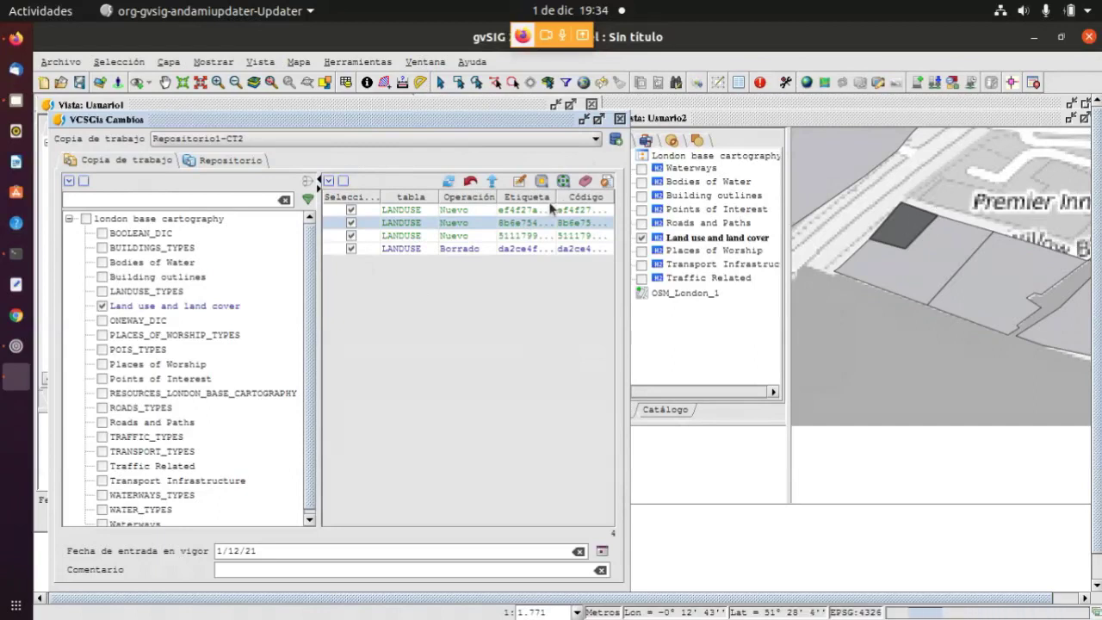
{"action": "left_click", "coordinate": [492, 235]}
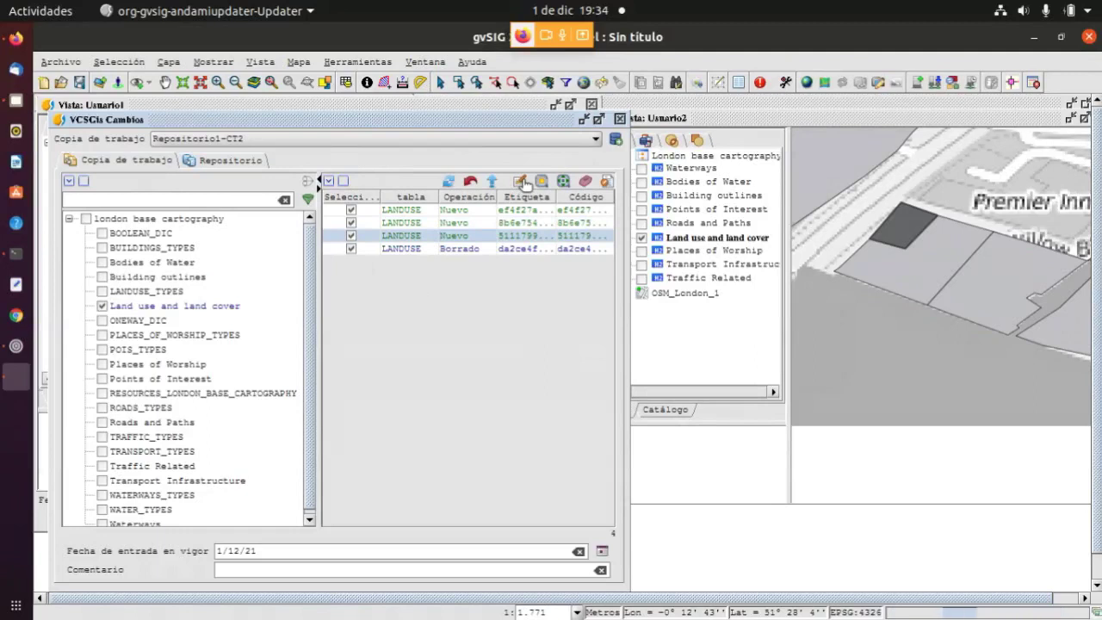
{"action": "left_click", "coordinate": [523, 182]}
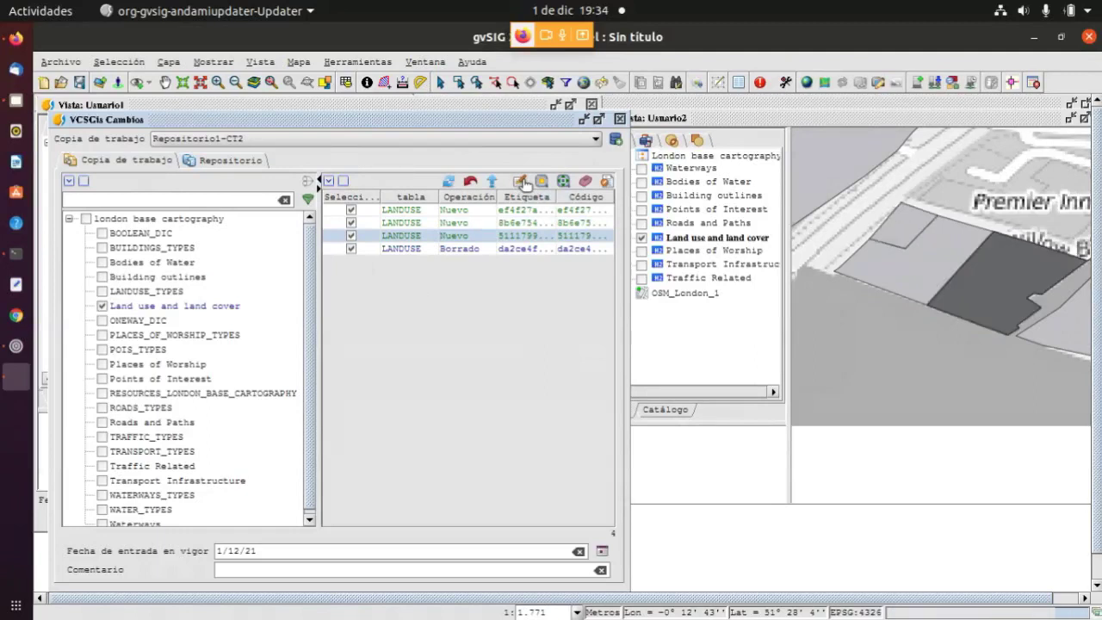
{"action": "left_click", "coordinate": [487, 249]}
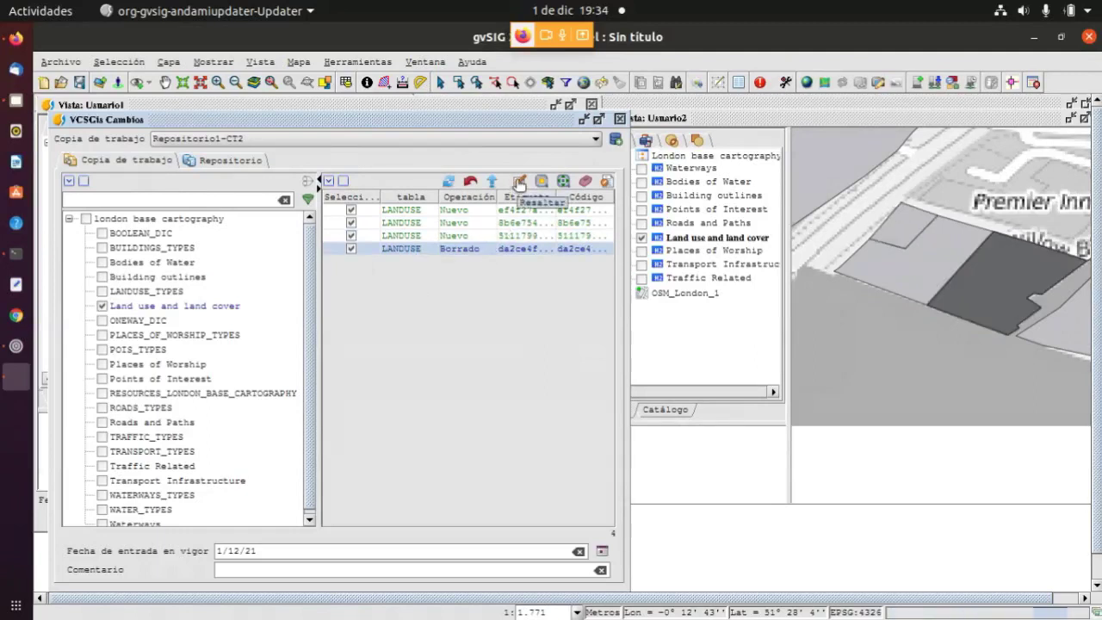
{"action": "left_click", "coordinate": [519, 184]}
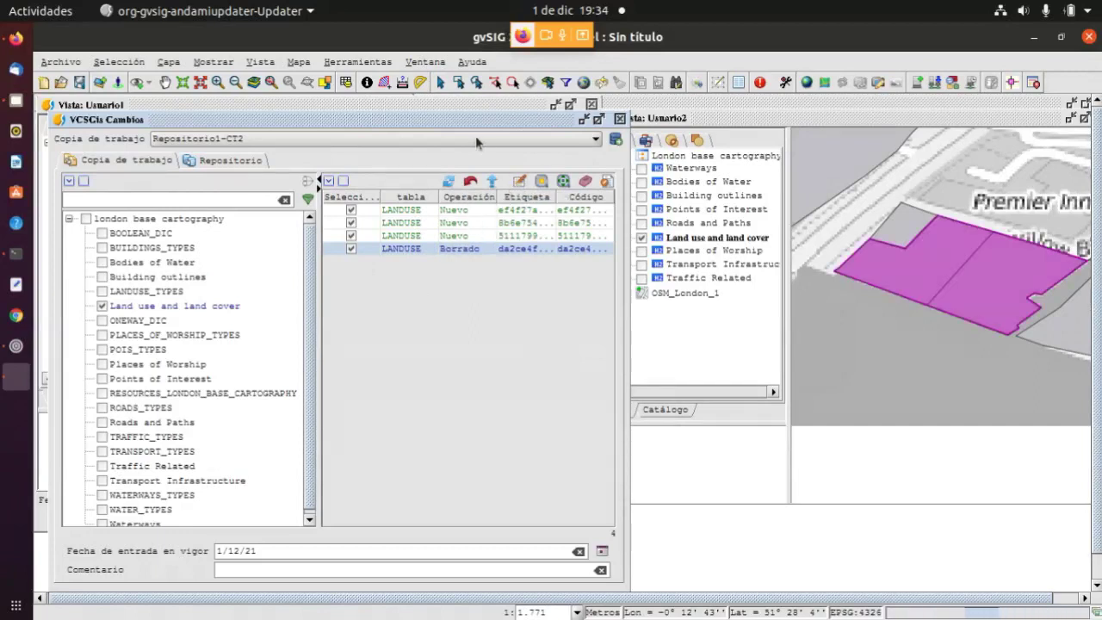
Commit the merged Land use and land cover changes of Repositorio1-CT2 to the repository and close the changes window
{"action": "left_click", "coordinate": [491, 183]}
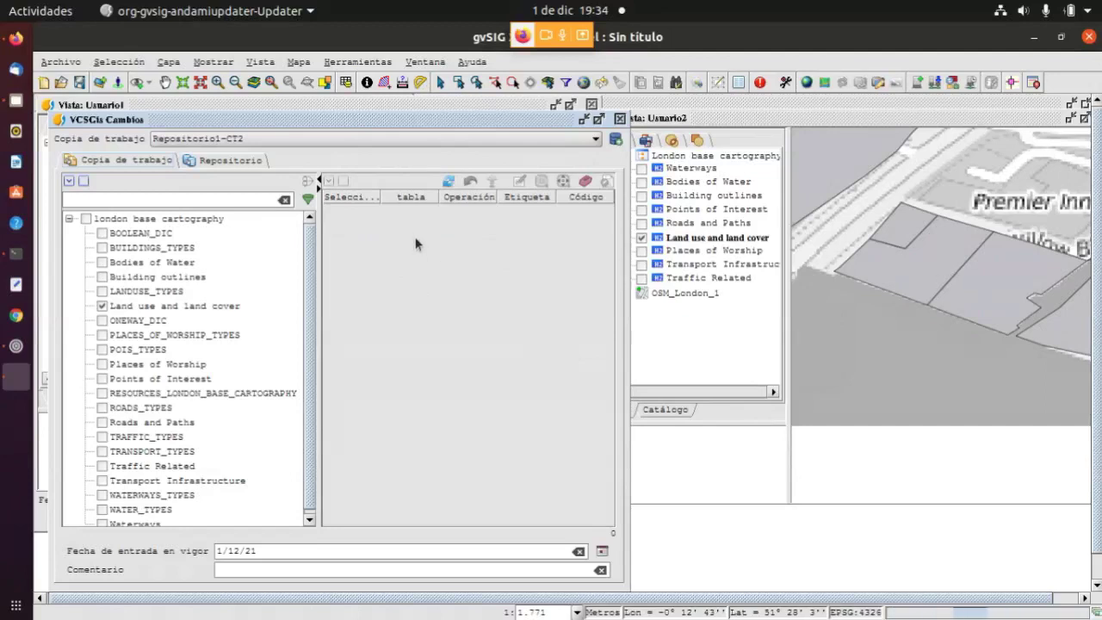
{"action": "left_click", "coordinate": [619, 120]}
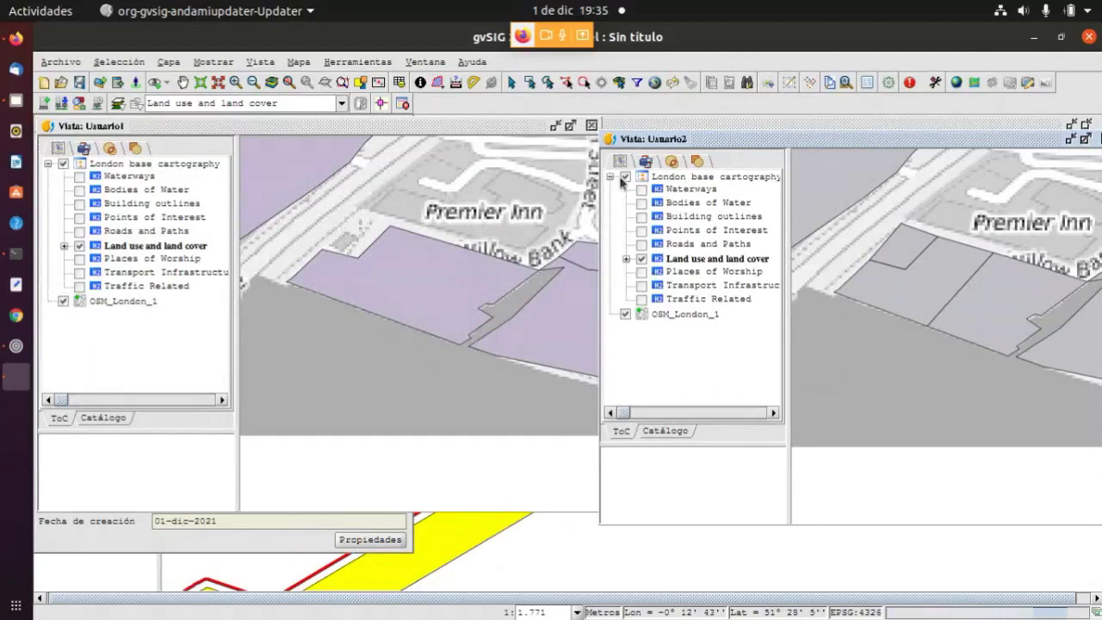
Show the revisions of the LANDUSE table for working copy Repositorio1-CT1, widen the Fecha column to read the dates, and close the revisions window
{"action": "left_click", "coordinate": [348, 66]}
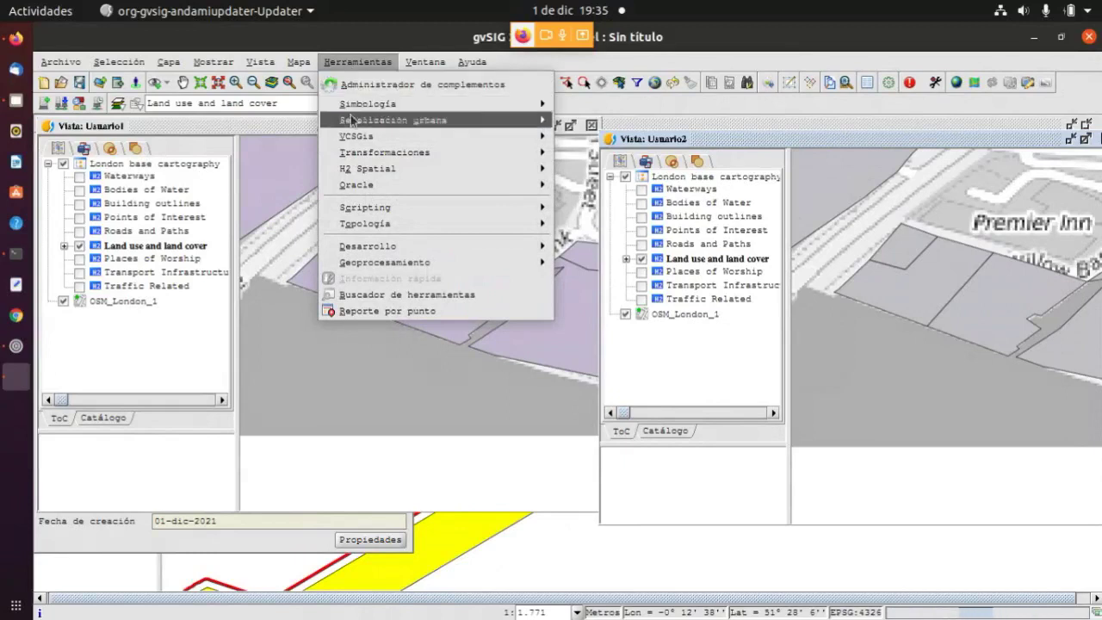
{"action": "mouse_move", "coordinate": [349, 137]}
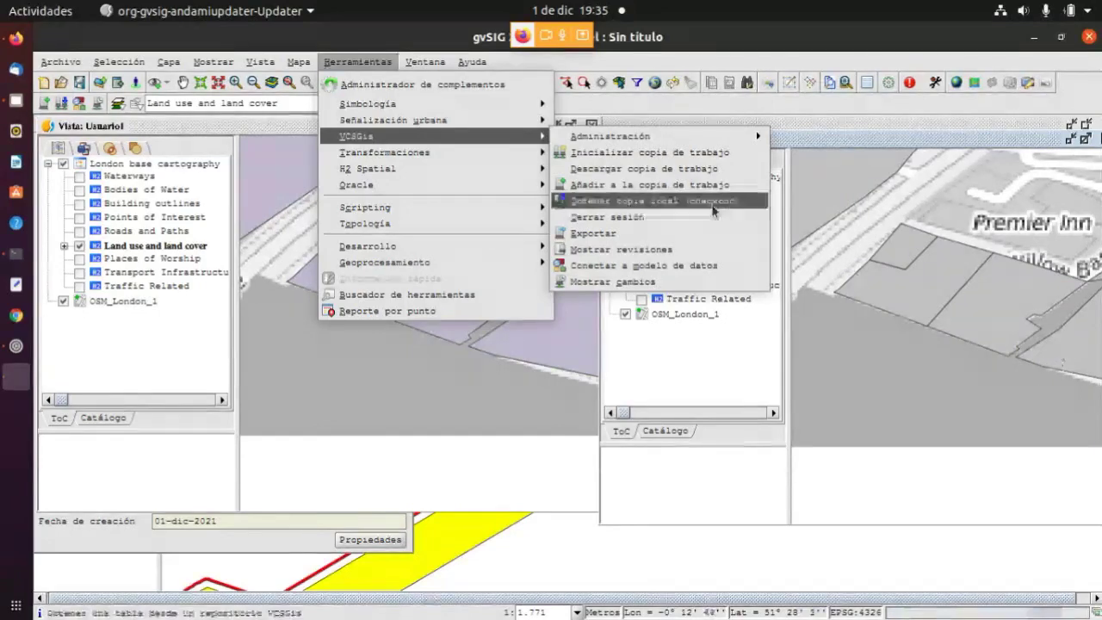
{"action": "left_click", "coordinate": [637, 249]}
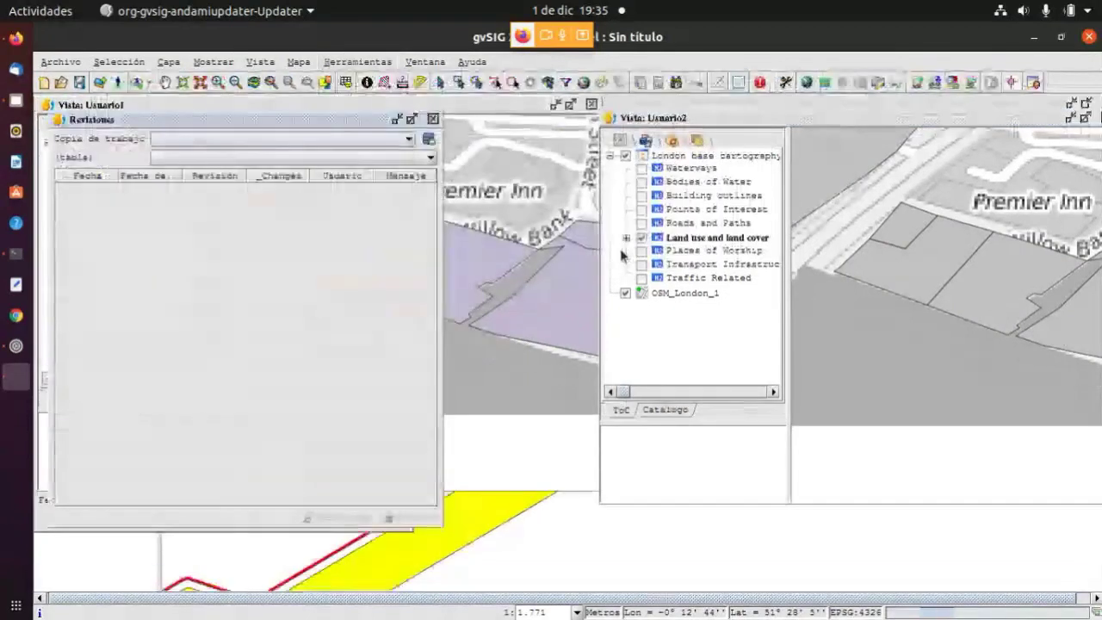
{"action": "left_click", "coordinate": [282, 138]}
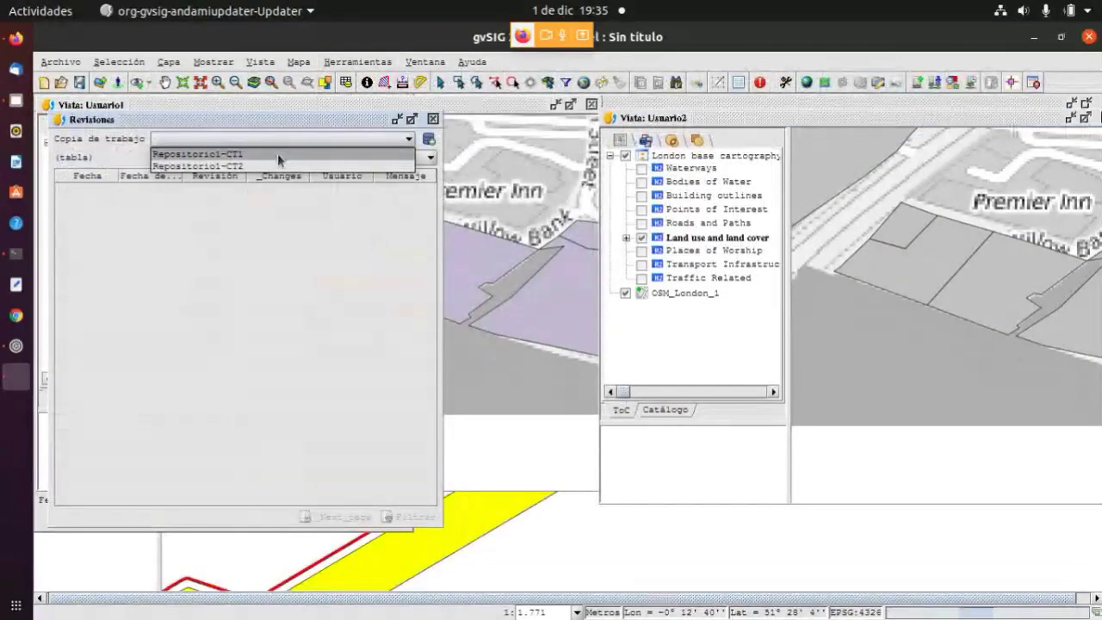
{"action": "left_click", "coordinate": [277, 154]}
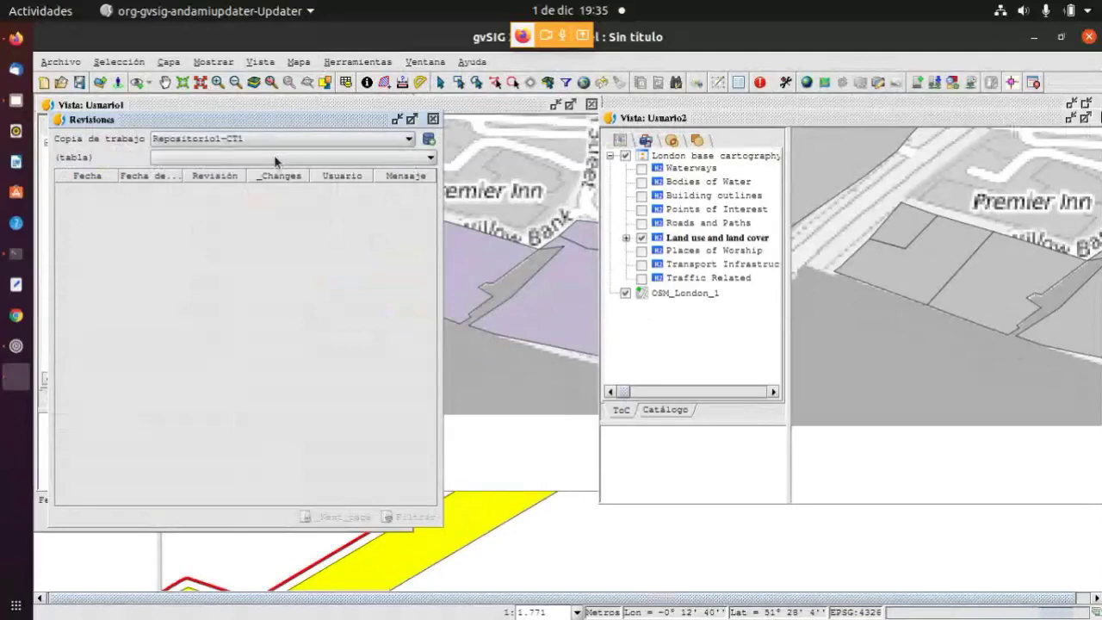
{"action": "left_click", "coordinate": [275, 158]}
{"action": "left_click", "coordinate": [249, 233]}
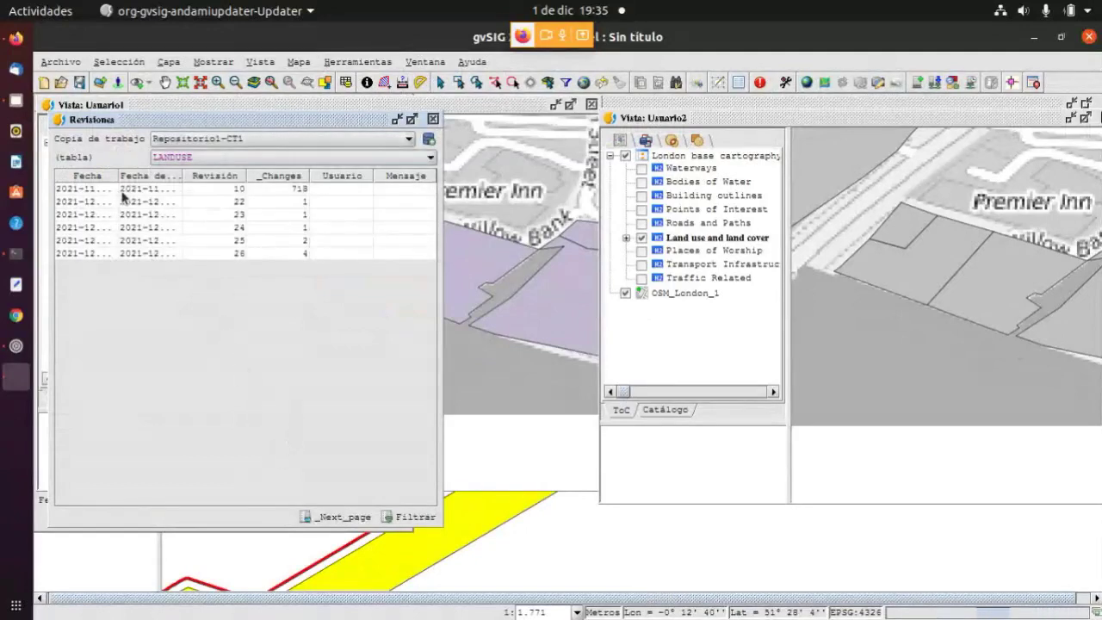
{"action": "left_click_drag", "start_coordinate": [114, 175], "coordinate": [290, 174]}
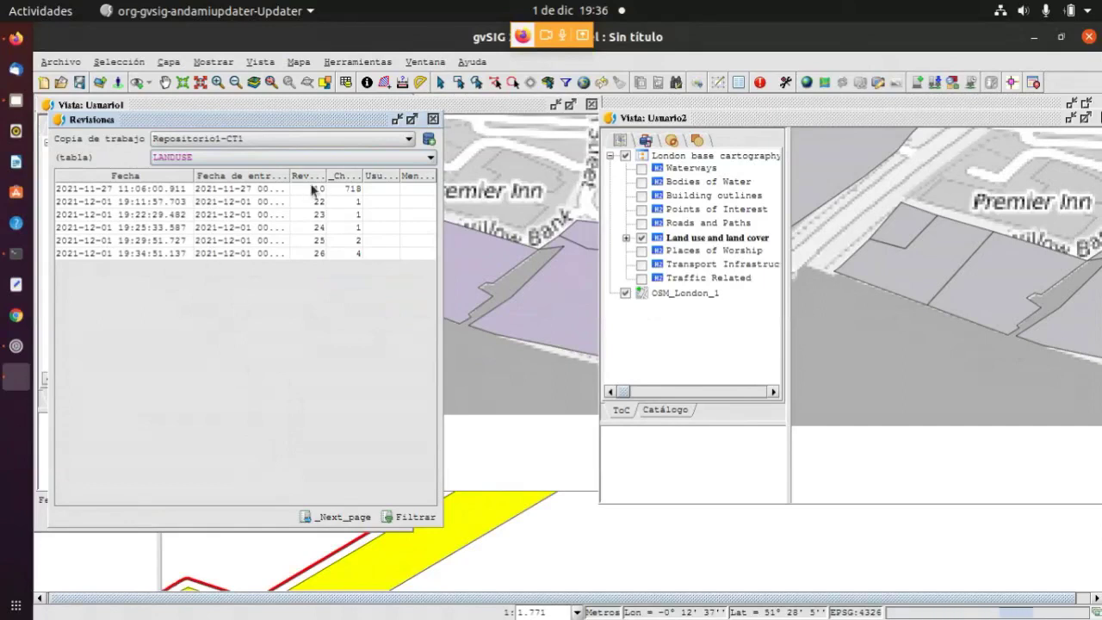
{"action": "left_click", "coordinate": [433, 120]}
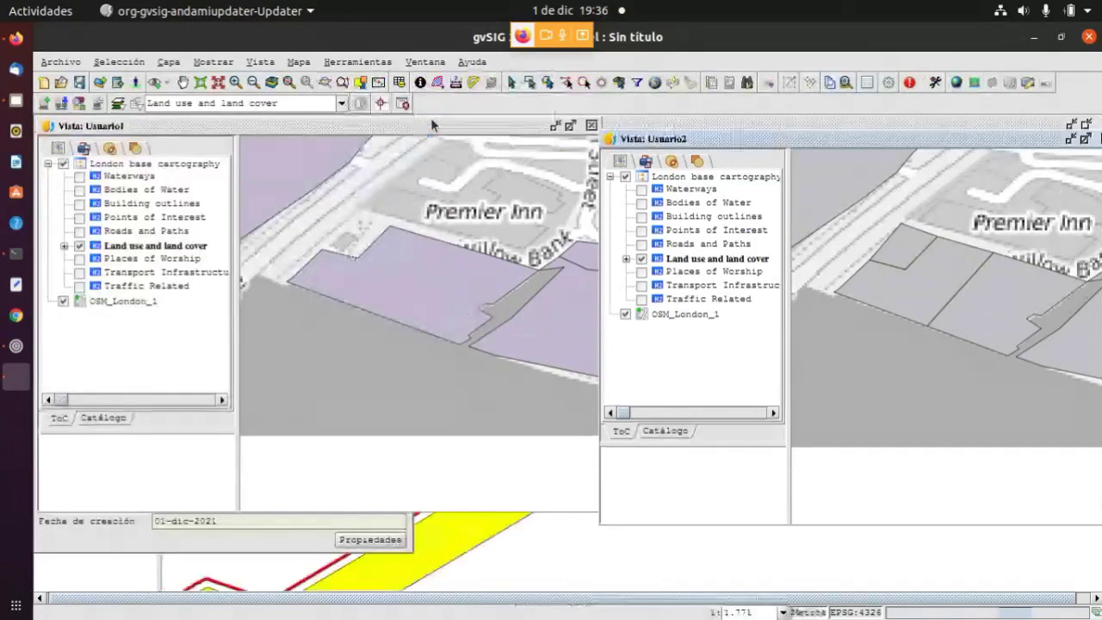
Set up a VCSGis checkout of the Land use and land cover table from working copy Repositorio1-CT1
{"action": "left_click", "coordinate": [355, 61]}
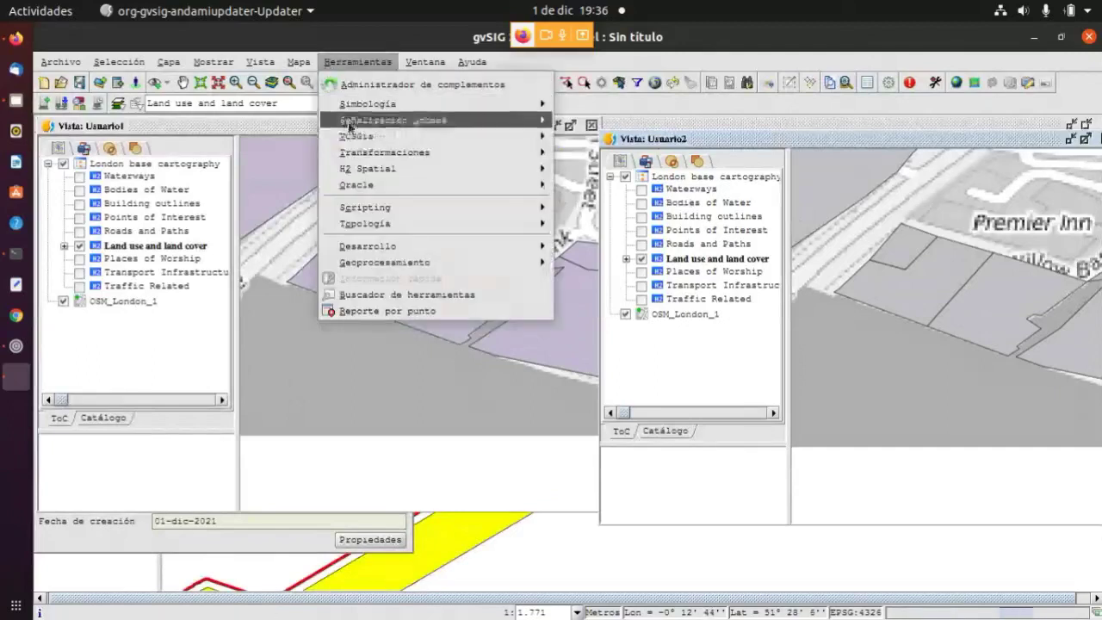
{"action": "mouse_move", "coordinate": [447, 136]}
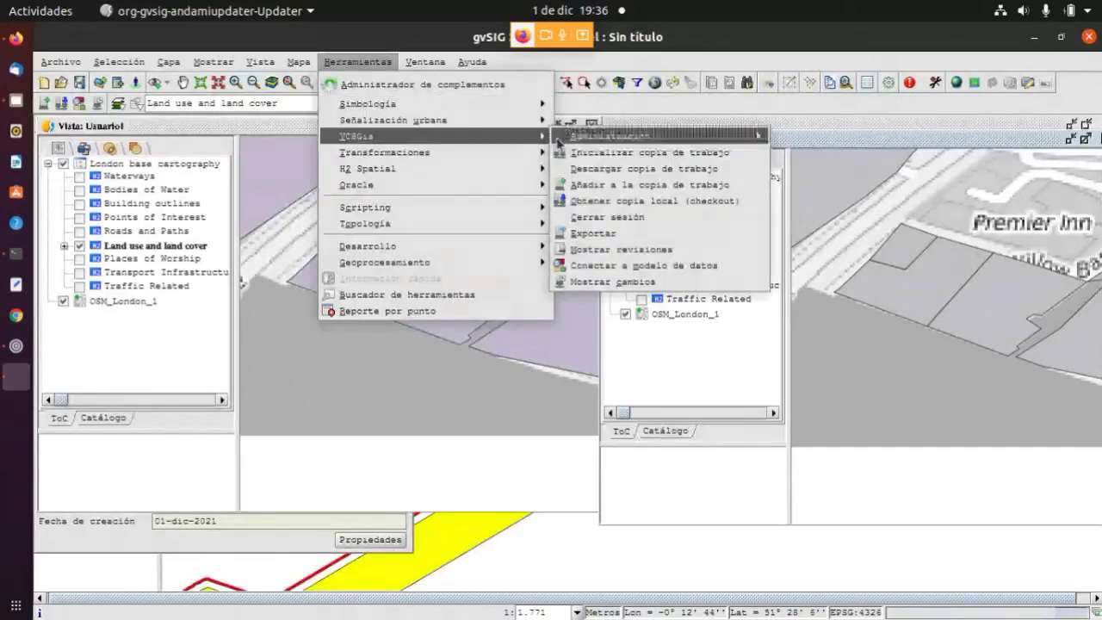
{"action": "left_click", "coordinate": [700, 205]}
{"action": "left_click", "coordinate": [233, 154]}
{"action": "left_click", "coordinate": [222, 167]}
{"action": "scroll", "coordinate": [148, 232], "scroll_direction": "down", "scroll_amount": 1}
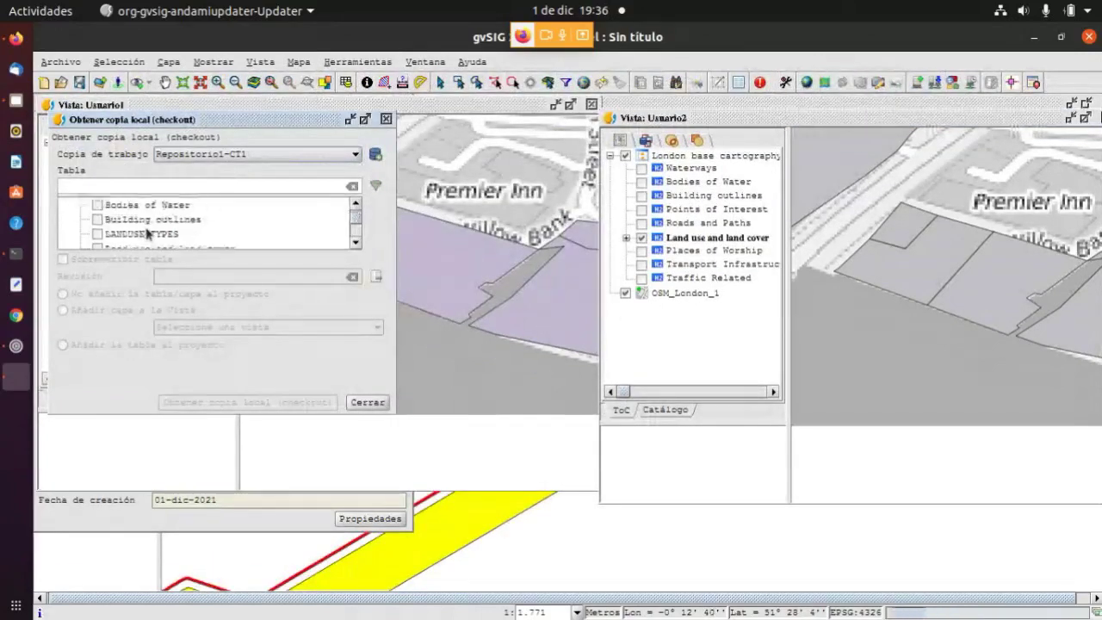
{"action": "scroll", "coordinate": [129, 231], "scroll_direction": "down", "scroll_amount": 1}
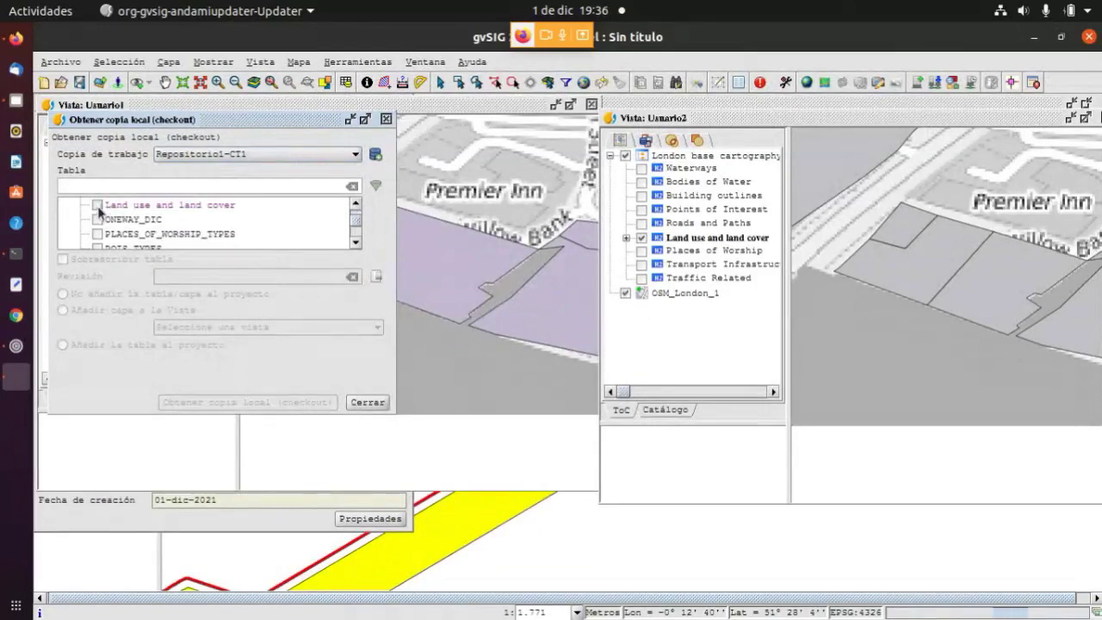
{"action": "left_click", "coordinate": [97, 206]}
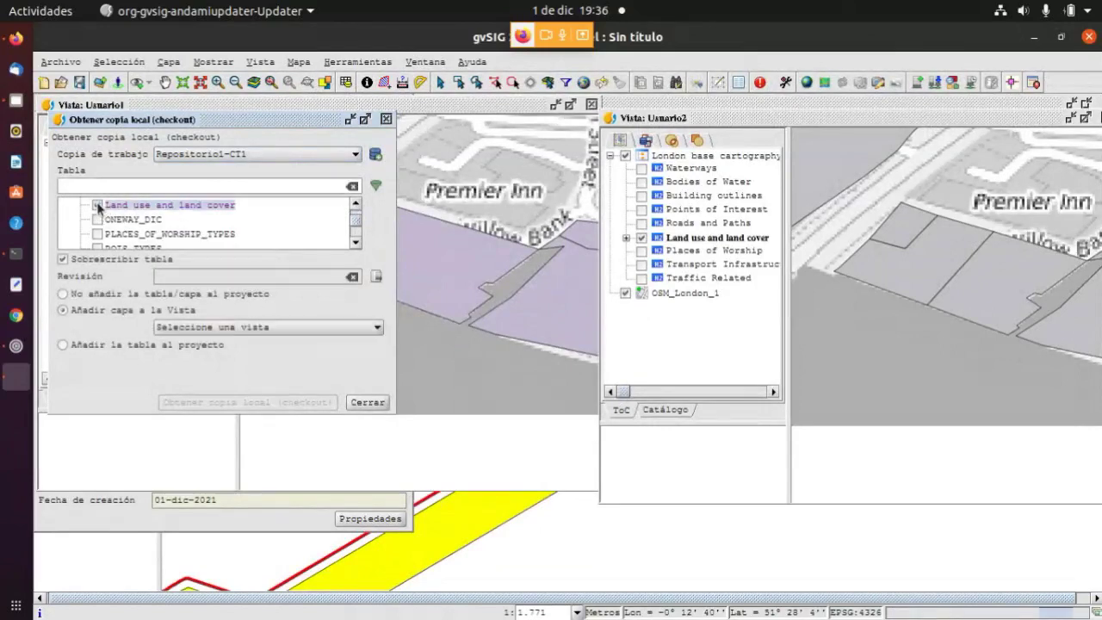
Look through the selectable revisions and destination views for the checkout, and close the form without checking anything out
{"action": "left_click", "coordinate": [376, 277]}
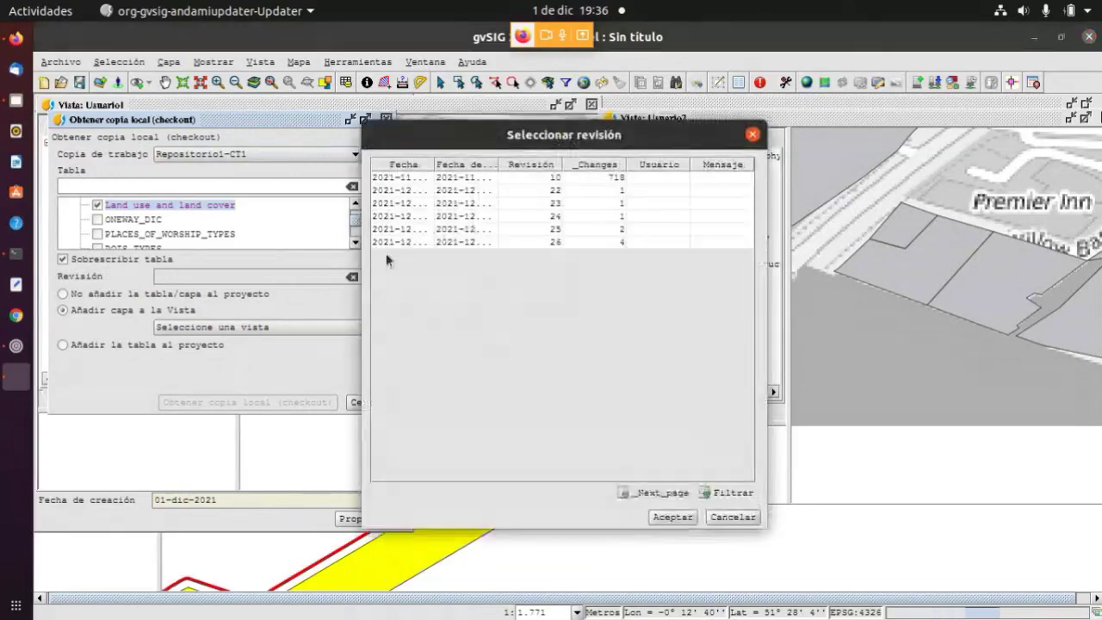
{"action": "left_click", "coordinate": [423, 176]}
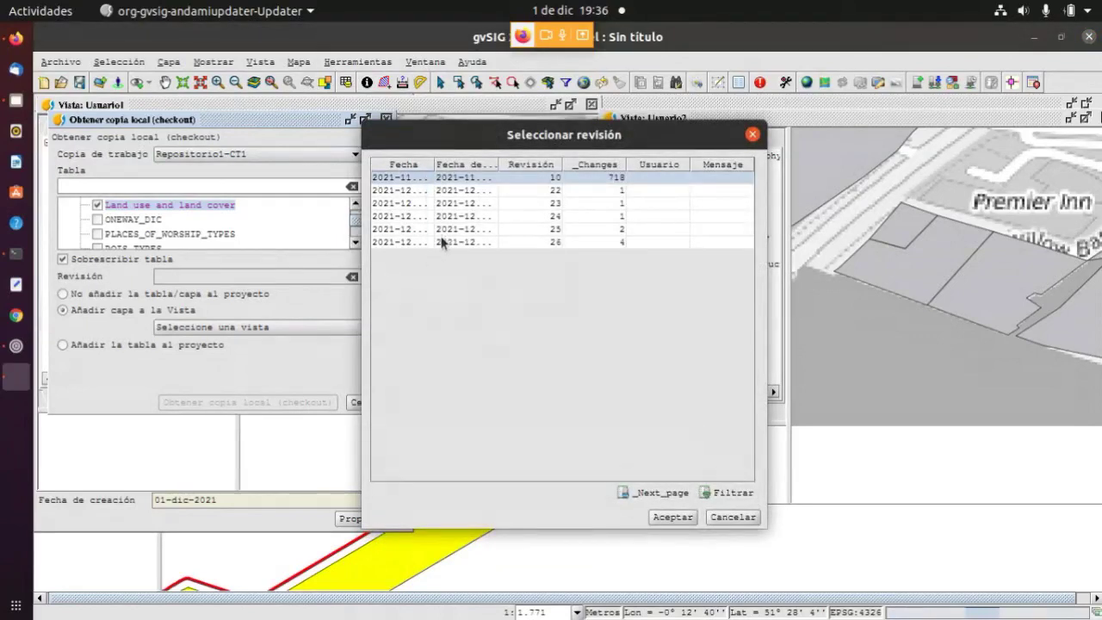
{"action": "left_click", "coordinate": [730, 516]}
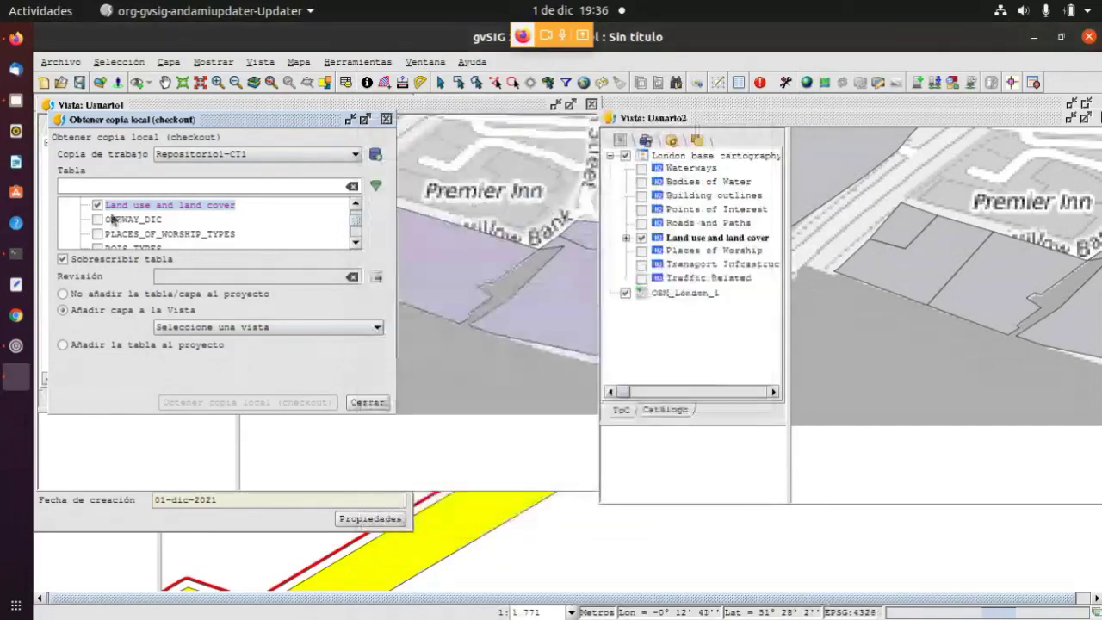
{"action": "left_click", "coordinate": [188, 328]}
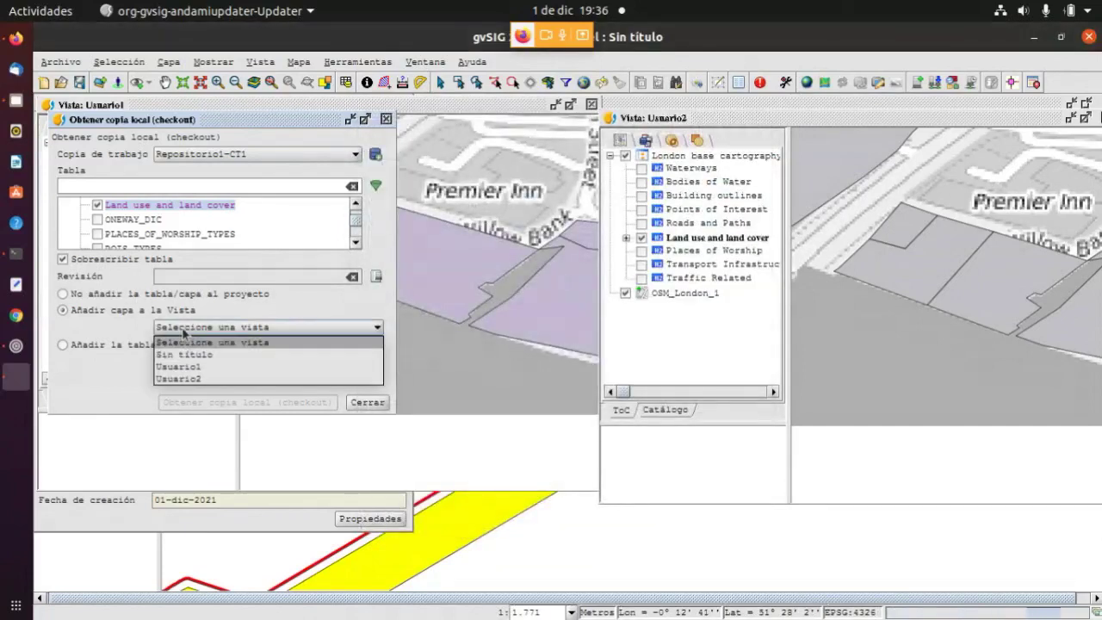
{"action": "left_click", "coordinate": [180, 306]}
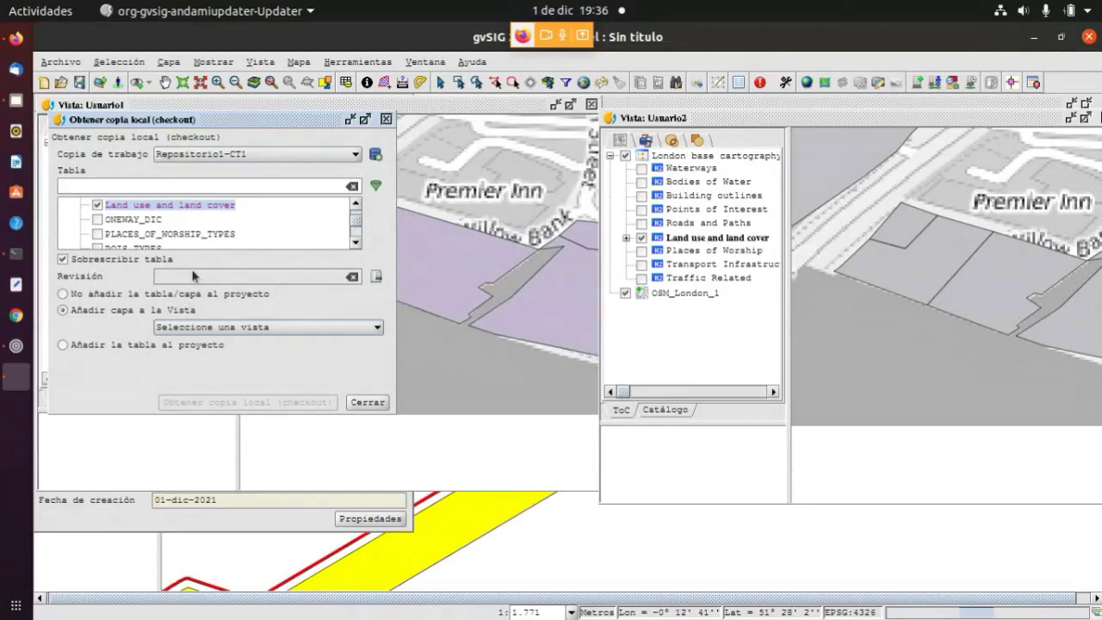
{"action": "left_click", "coordinate": [388, 406]}
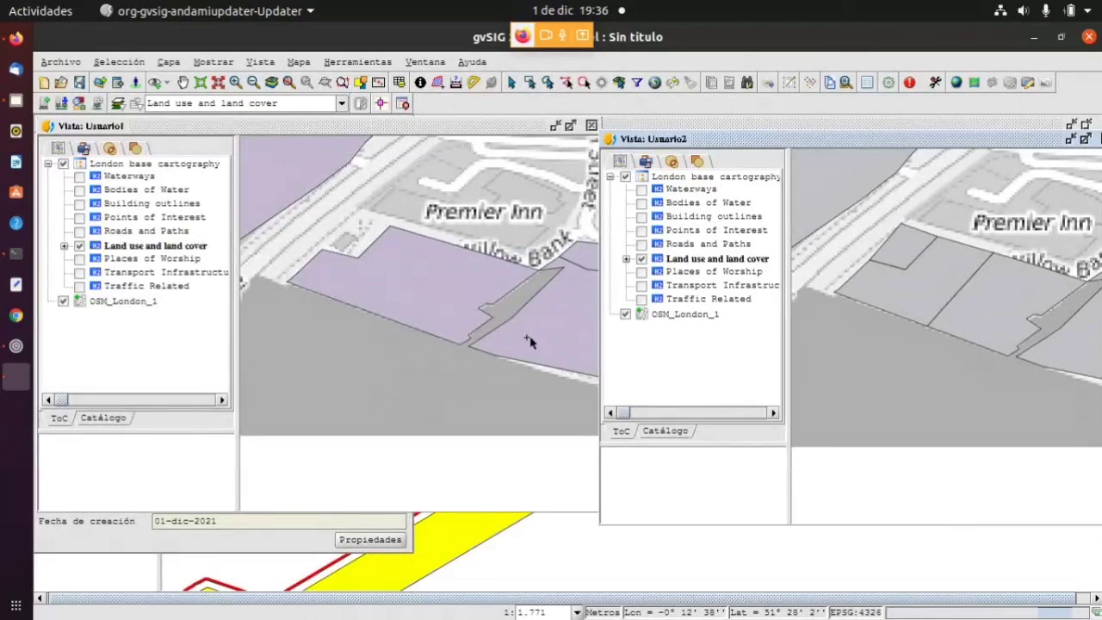
Set up a VCSGis export of the Land use and land cover table from working copy Repositorio1-CT1
{"action": "left_click", "coordinate": [378, 69]}
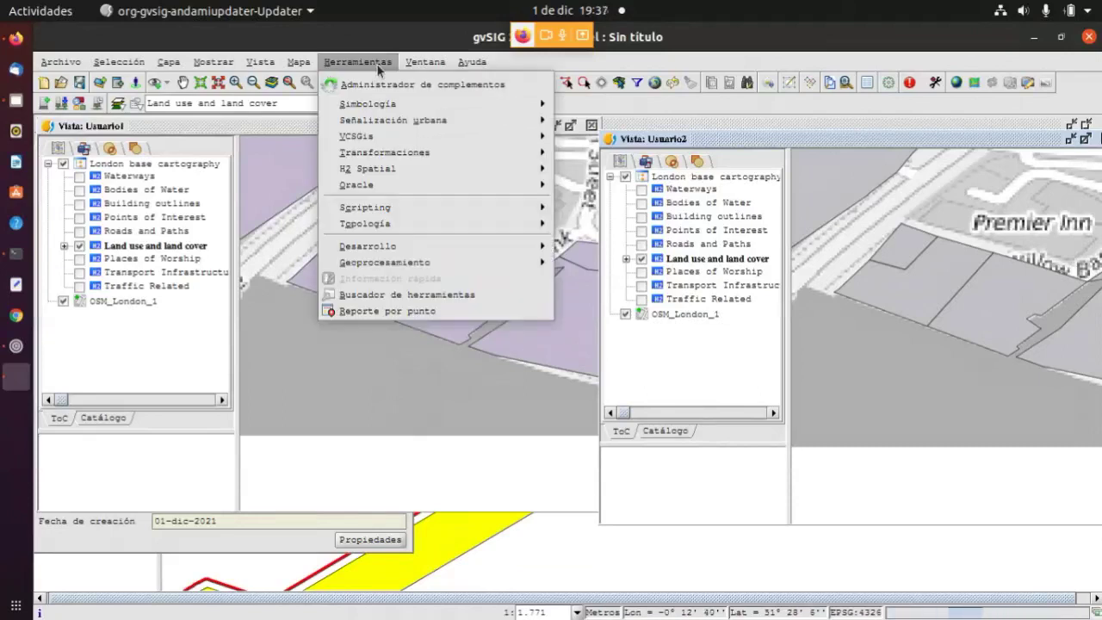
{"action": "mouse_move", "coordinate": [387, 136]}
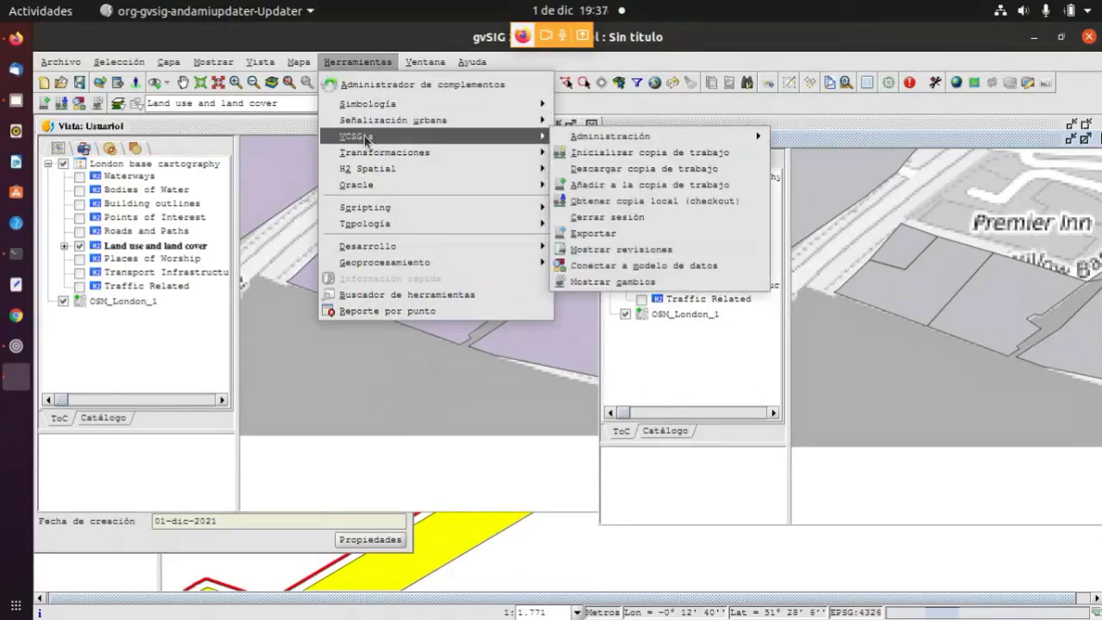
{"action": "left_click", "coordinate": [608, 233]}
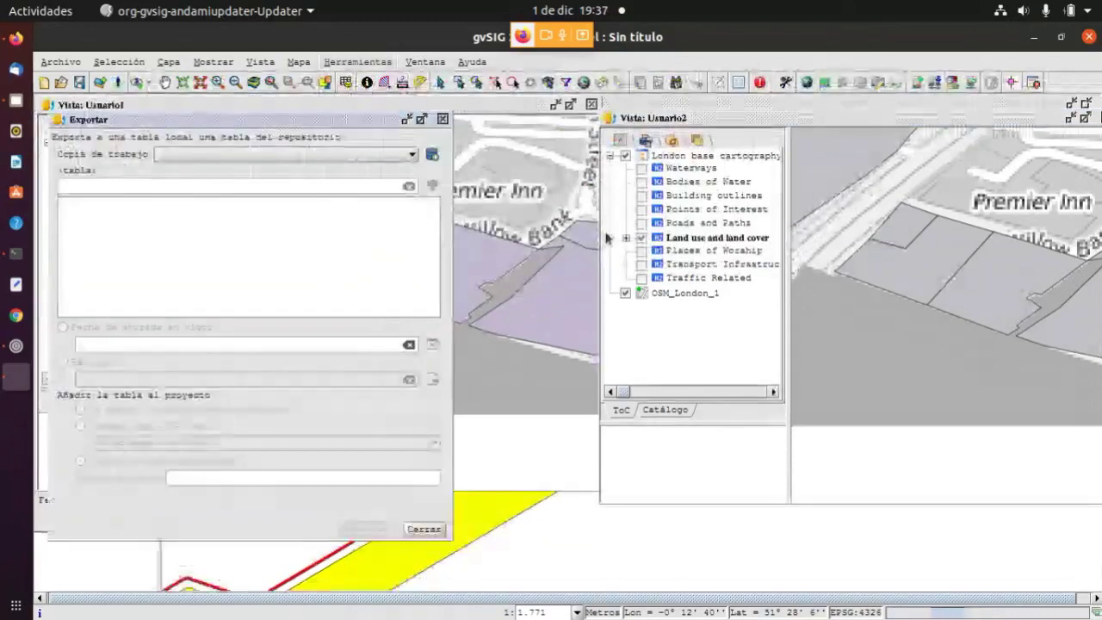
{"action": "left_click", "coordinate": [241, 155]}
{"action": "left_click", "coordinate": [241, 169]}
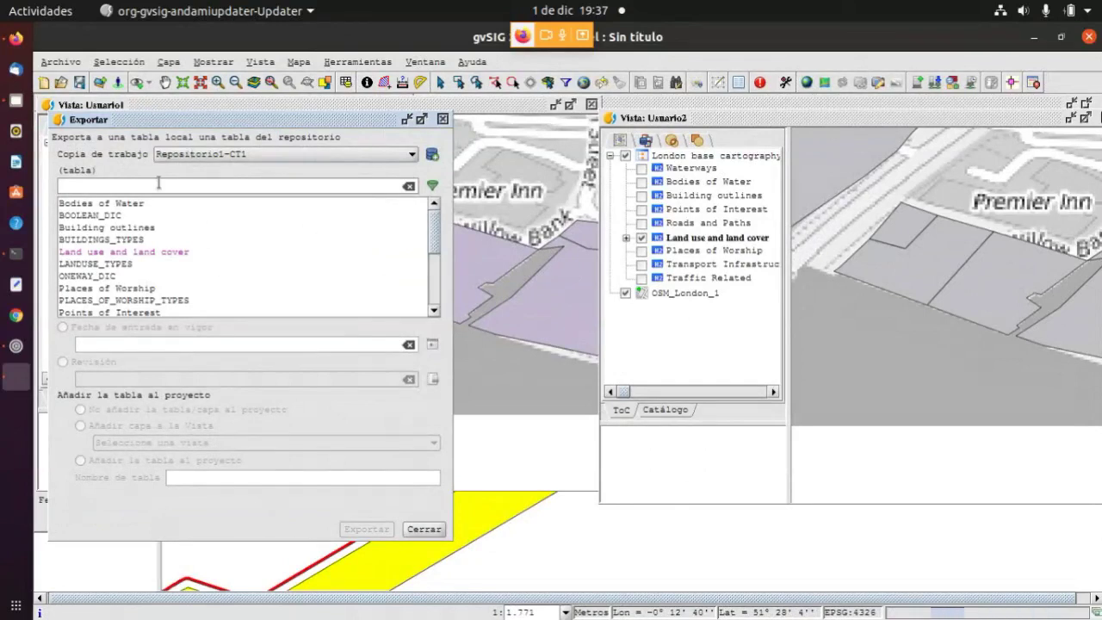
{"action": "left_click", "coordinate": [76, 251]}
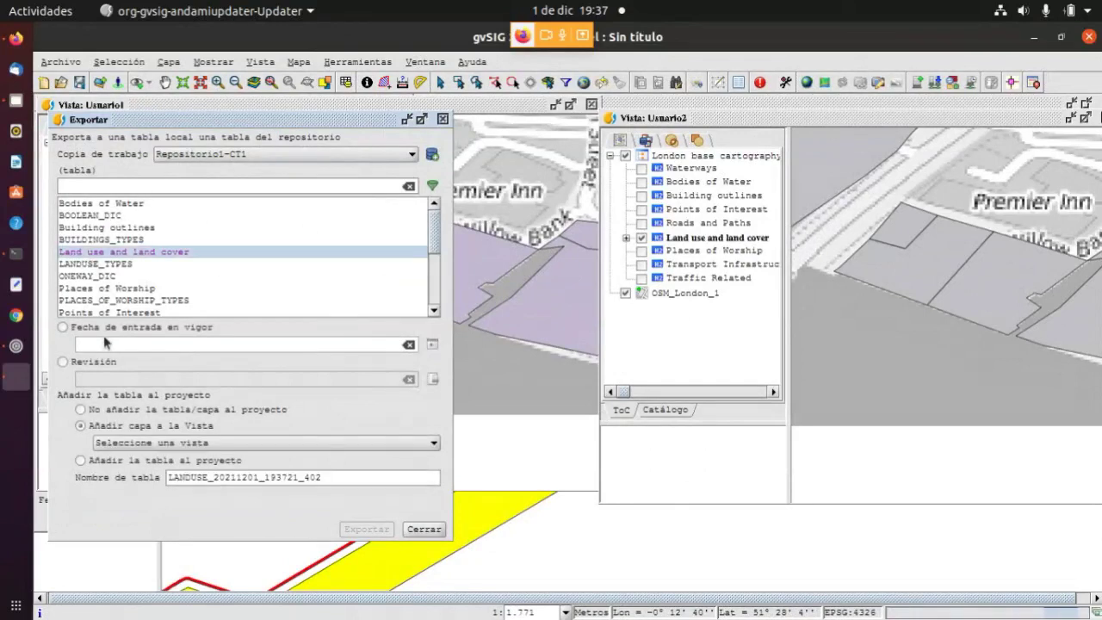
Try the export's effective date of 16/12/21 and the revision option, look over the destination views, and close the form without exporting
{"action": "left_click", "coordinate": [112, 330]}
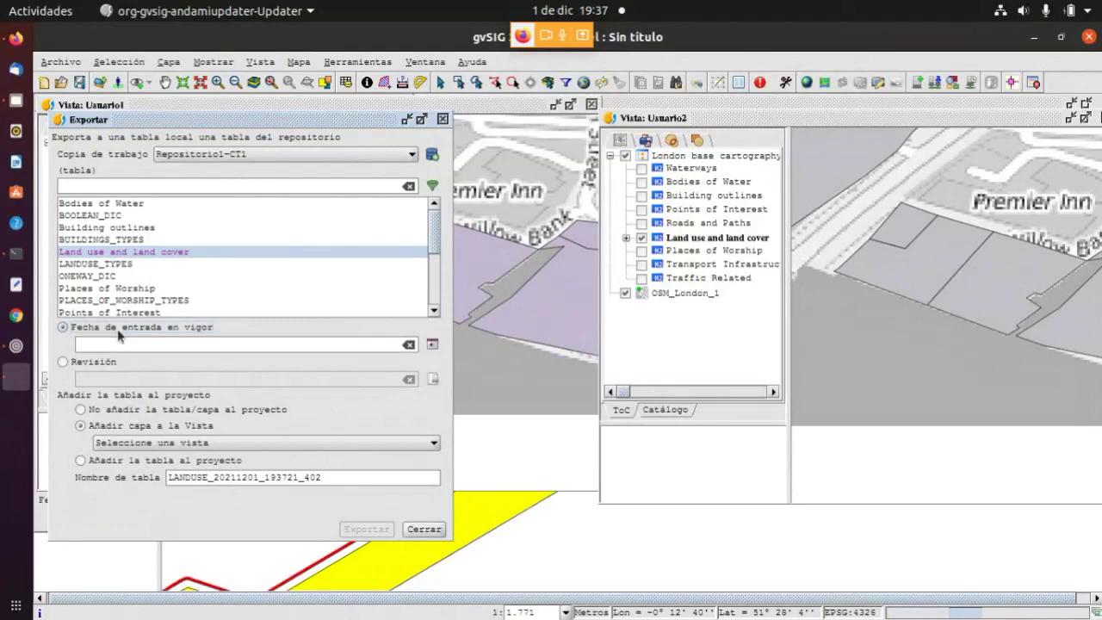
{"action": "left_click", "coordinate": [433, 345]}
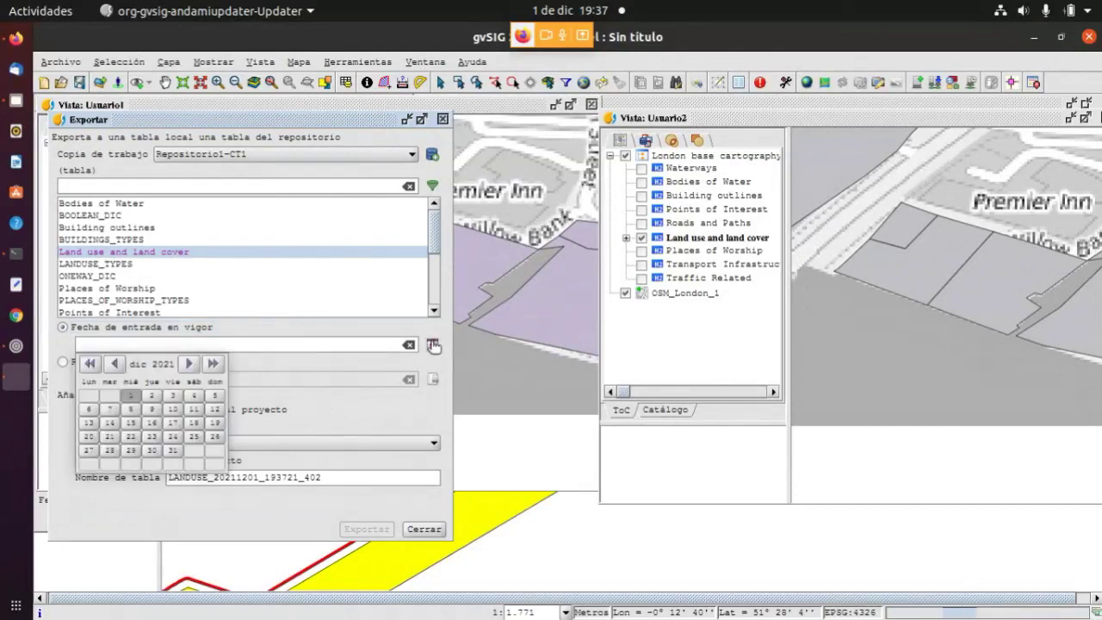
{"action": "left_click", "coordinate": [152, 423]}
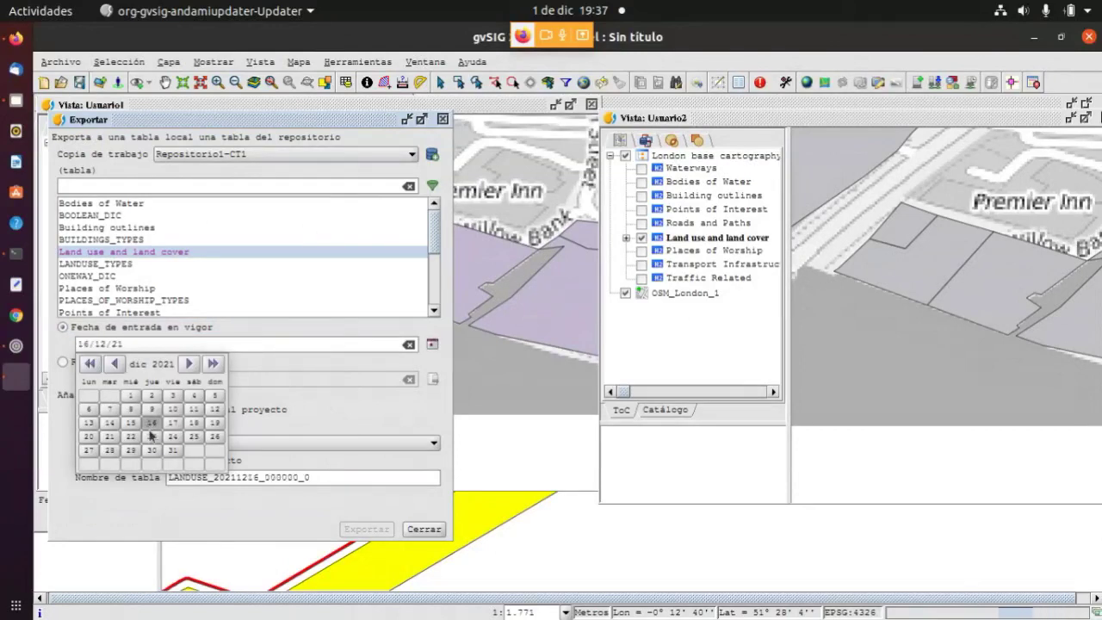
{"action": "left_click", "coordinate": [248, 357]}
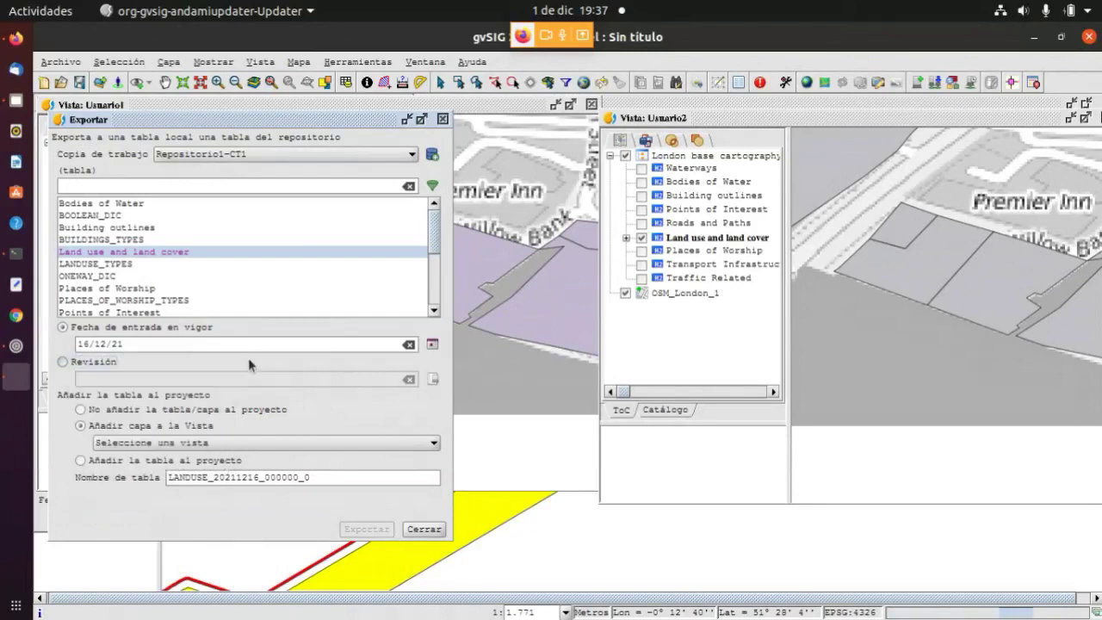
{"action": "left_click", "coordinate": [188, 443]}
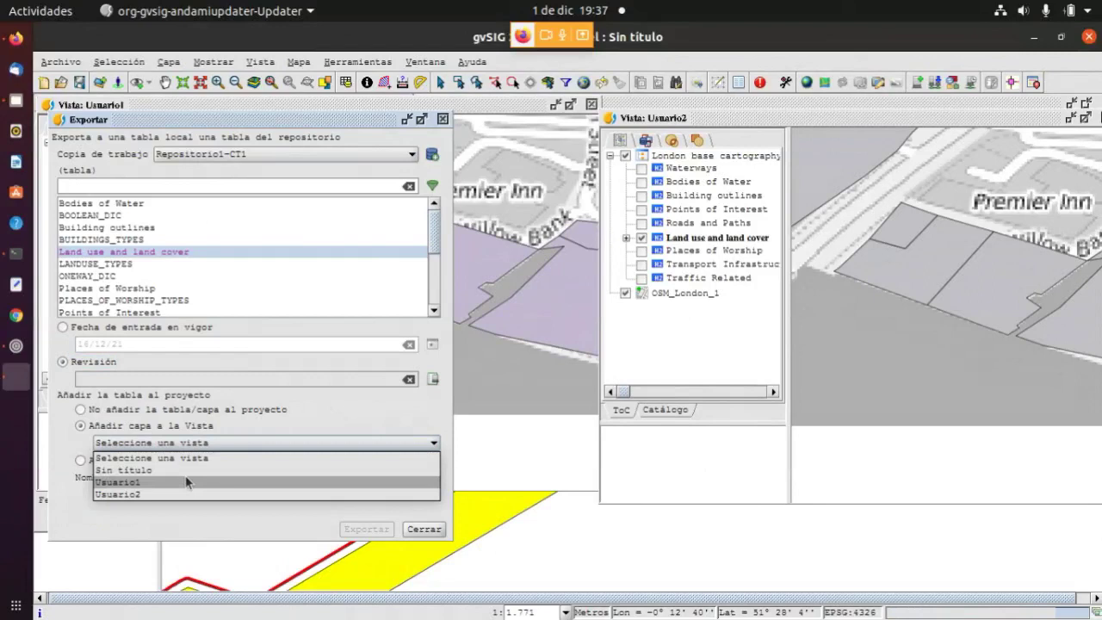
{"action": "left_click", "coordinate": [248, 459]}
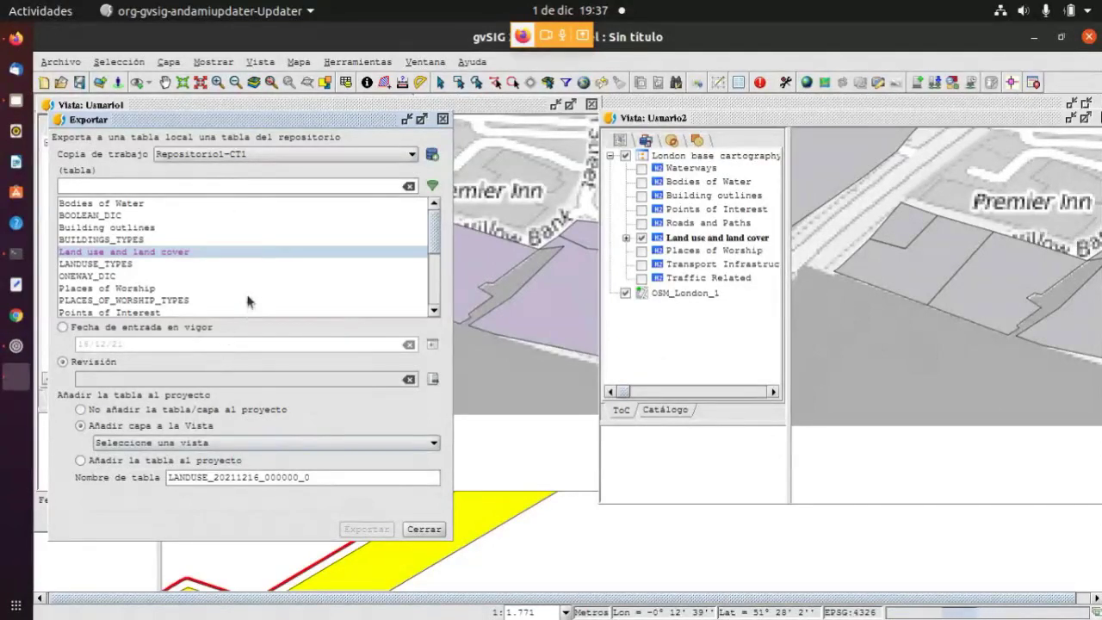
{"action": "left_click", "coordinate": [442, 120]}
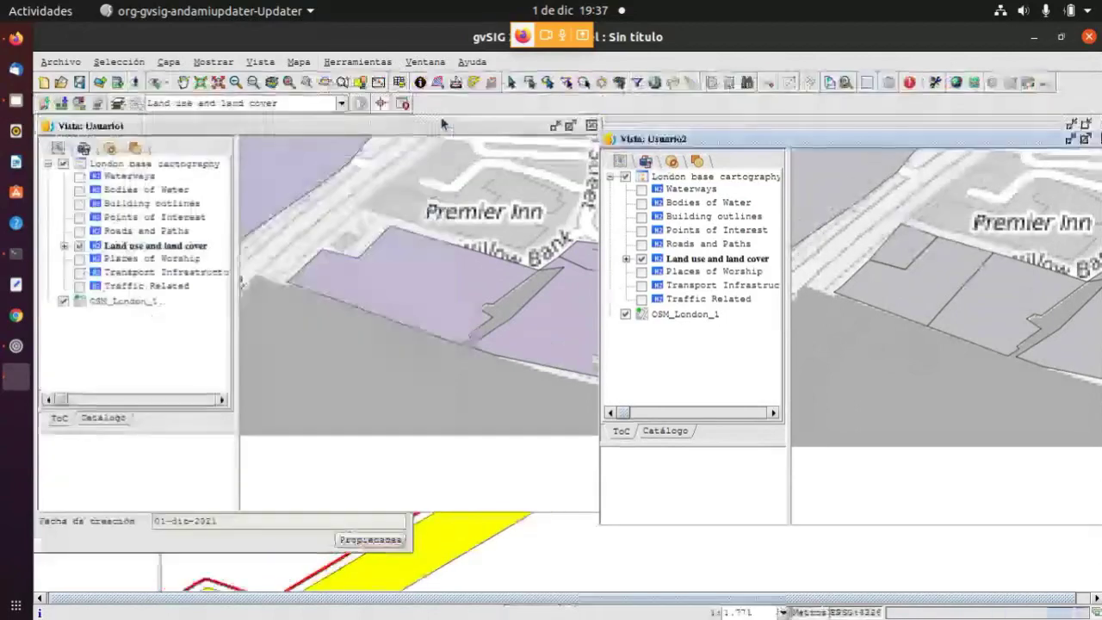
Switch to the WebinarJam page in Firefox, check the chat for attendee questions, and turn off the screen share
{"action": "left_click", "coordinate": [16, 43]}
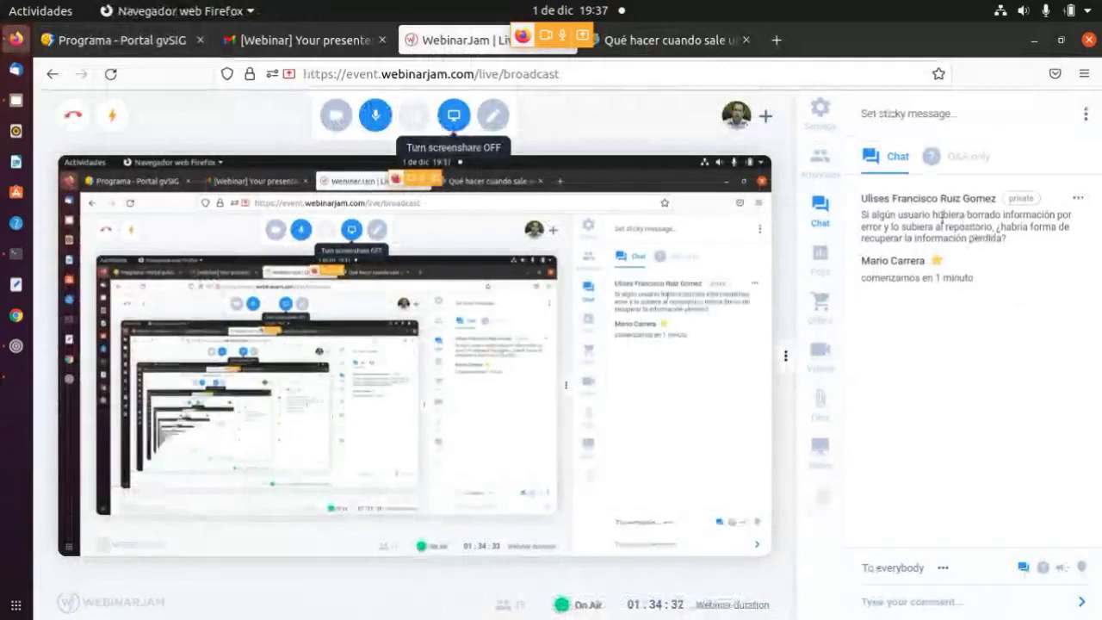
{"action": "left_click", "coordinate": [455, 117]}
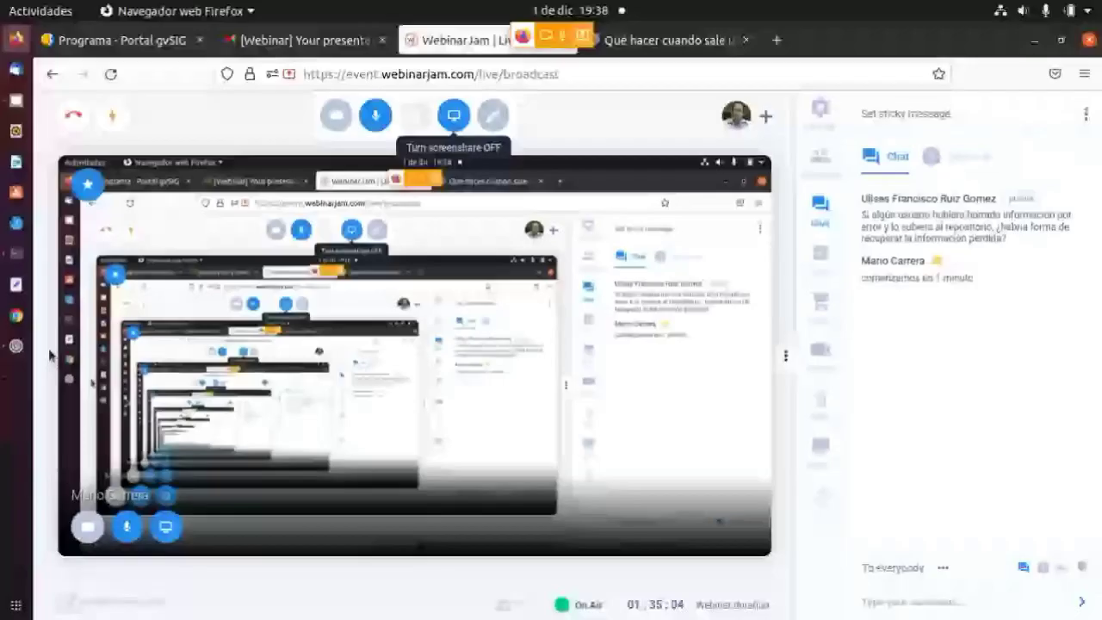
{"action": "left_click", "coordinate": [15, 376]}
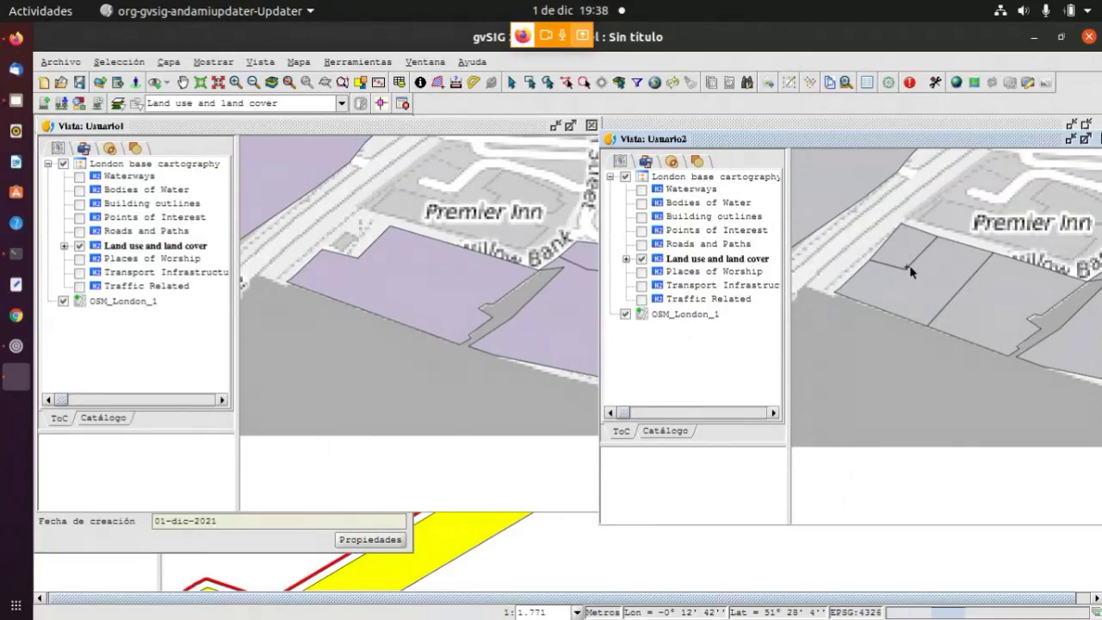
{"action": "left_click", "coordinate": [15, 40]}
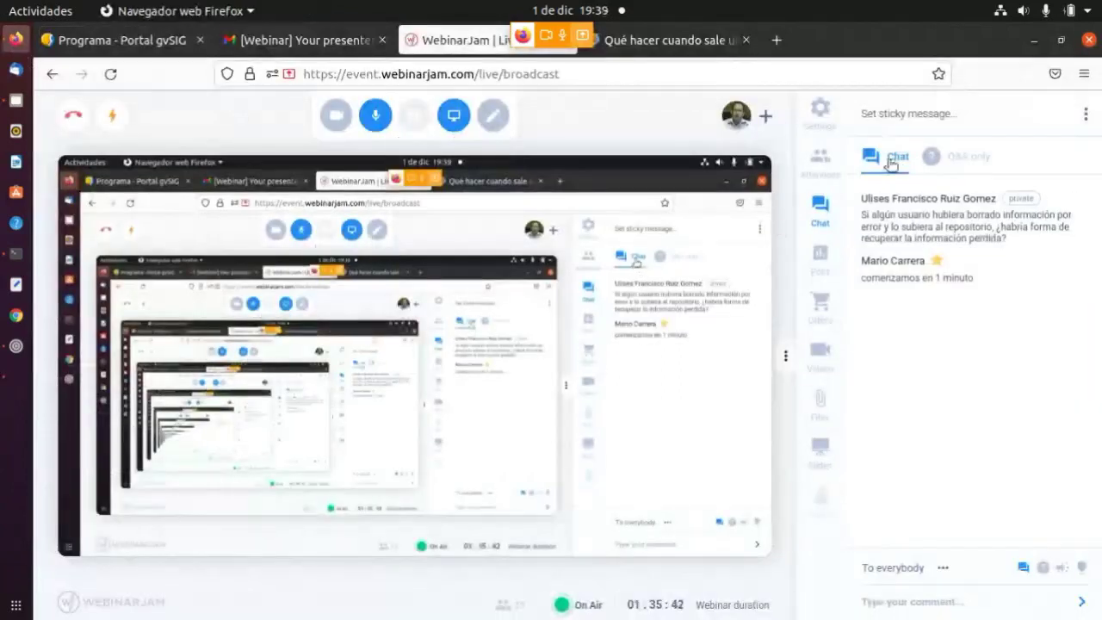
{"action": "left_click", "coordinate": [454, 116]}
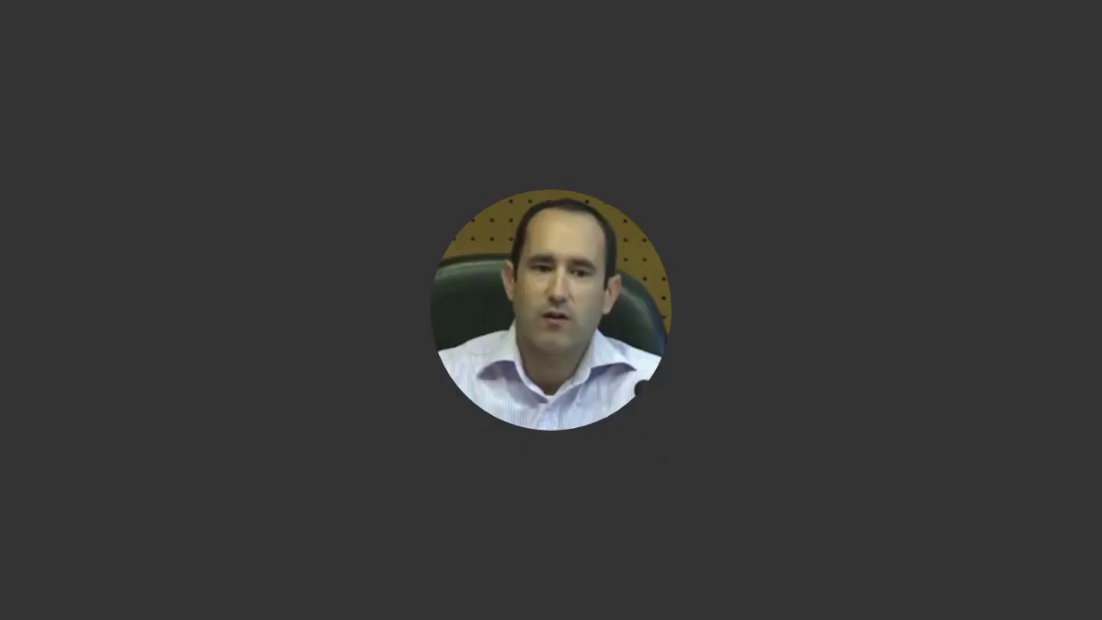